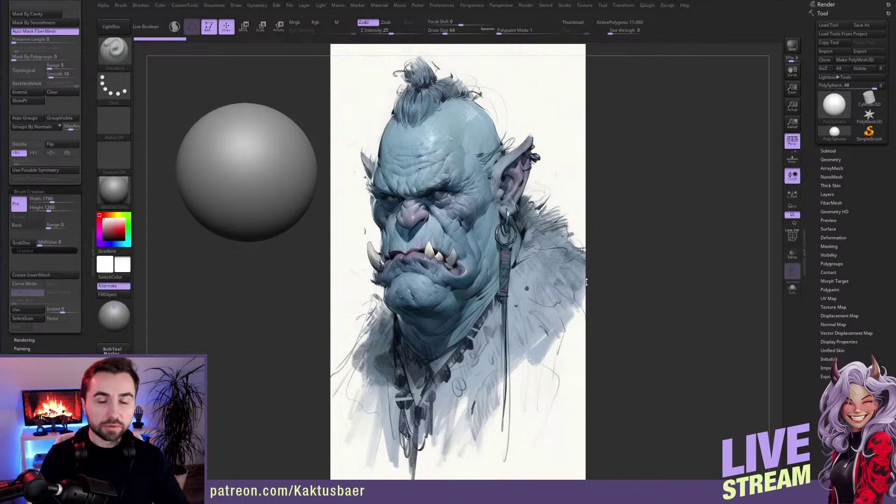
Step: Place the sphere beside the orc's face and draw a transpose line on it instead of using the Gizmo
left_click_drag(440, 260, 676, 279, "alt")
left_click_drag(527, 247, 627, 217, "alt")
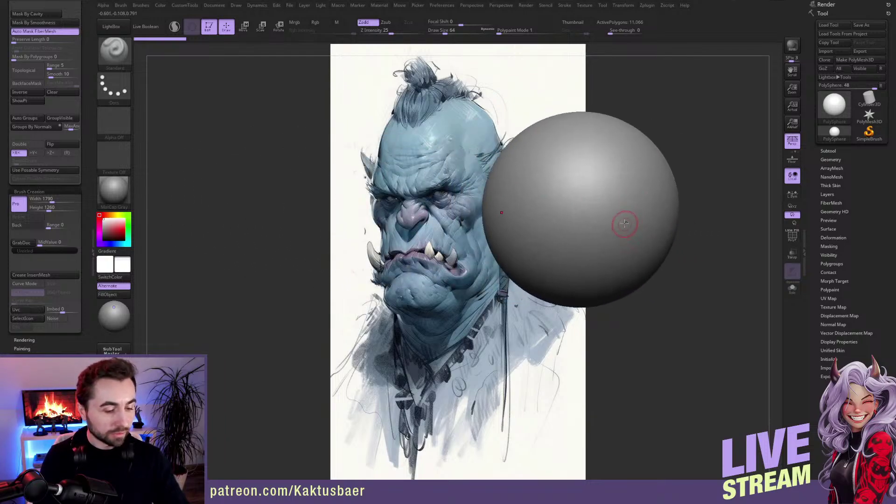
key("e")
left_click(191, 26)
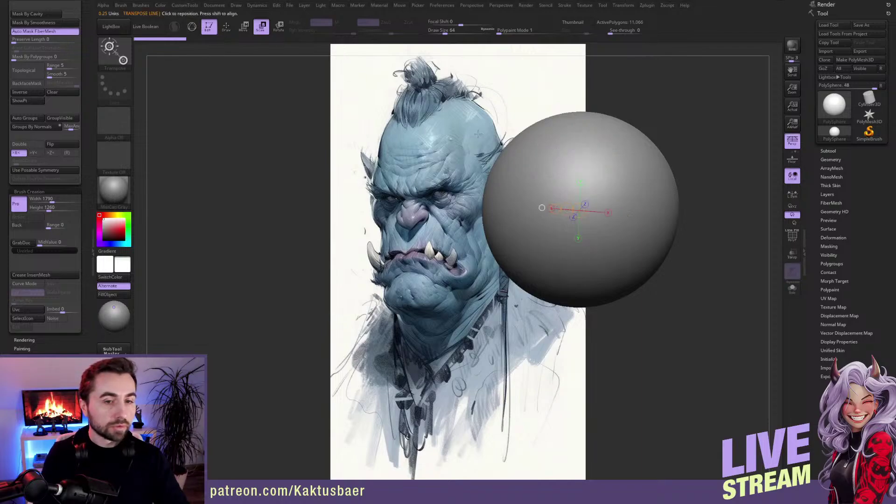
mouse_move(611, 164)
left_mouse_down()
mouse_move(619, 246)
mouse_move(612, 210)
mouse_move(606, 221)
left_mouse_up()
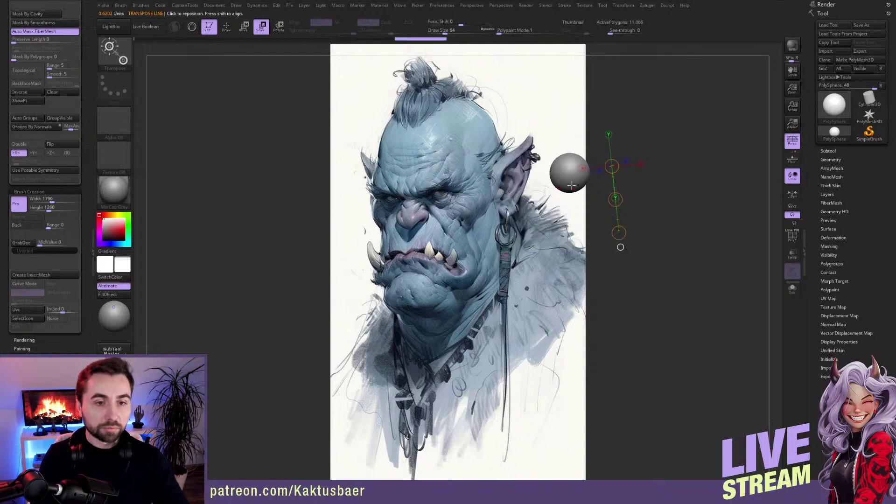
right_click_drag(571, 185, 638, 239, "ctrl")
left_click(639, 221)
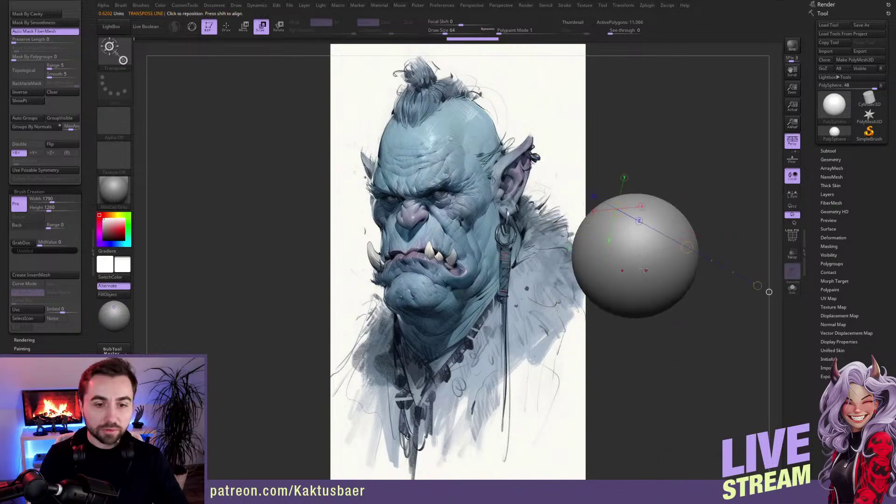
left_click_drag(636, 242, 614, 269)
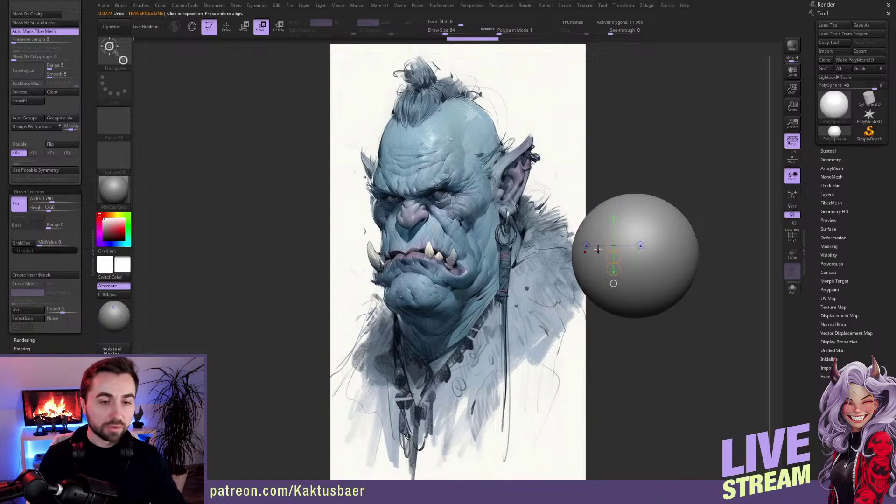
left_click_drag(624, 241, 643, 235)
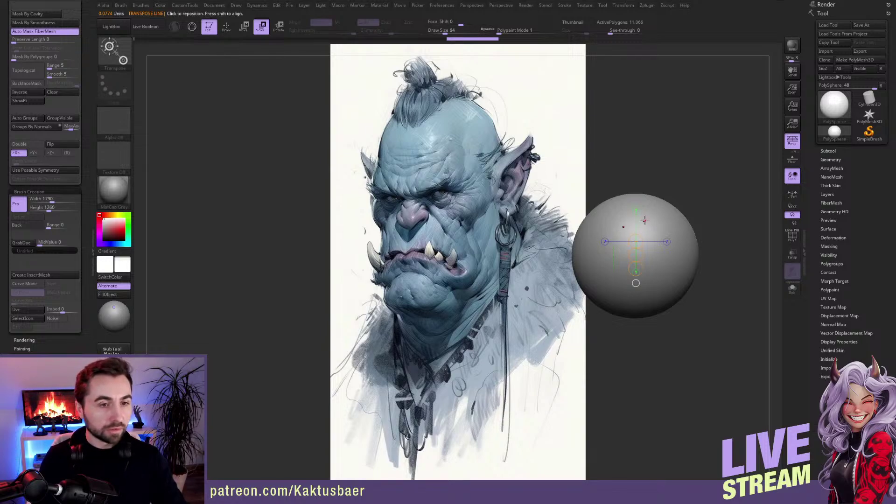
Step: Duplicate the sphere straight down with the transpose line so the two overlap, and clear the mask
key("q")
mouse_move(639, 228)
right_mouse_down("alt")
mouse_move(636, 246)
mouse_move(640, 237)
mouse_move(625, 236)
right_mouse_up("alt")
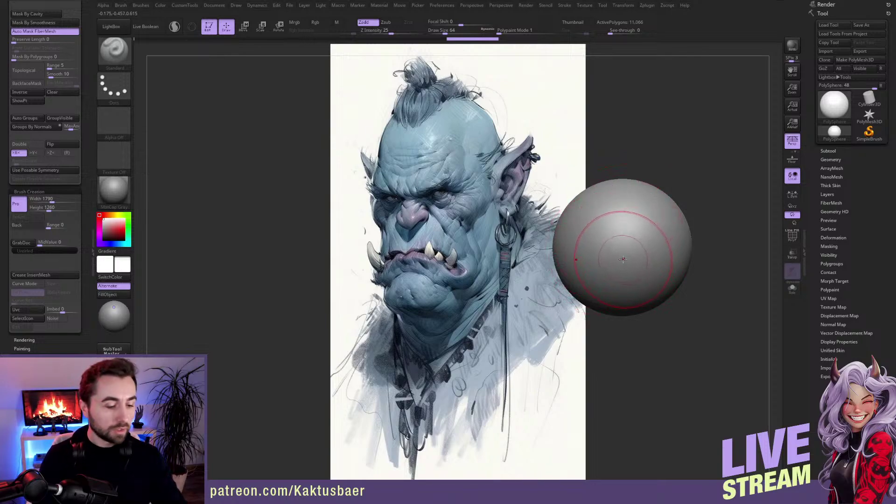
key("w")
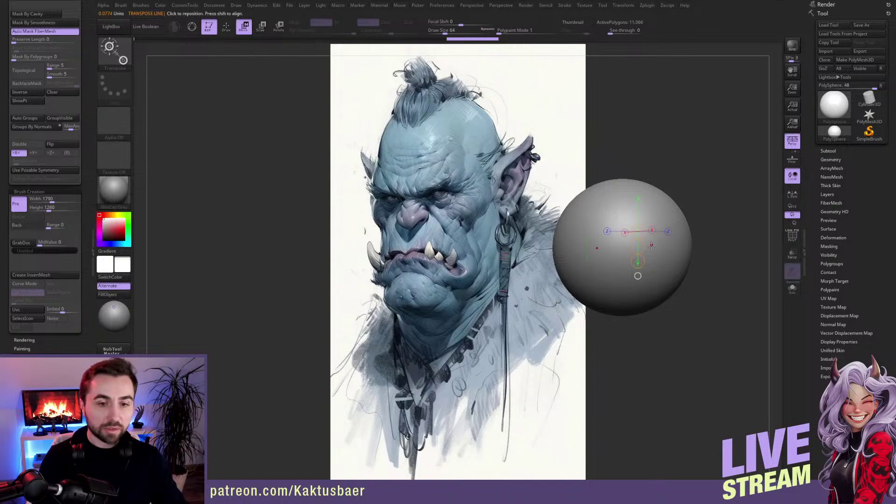
right_click_drag(654, 245, 647, 245)
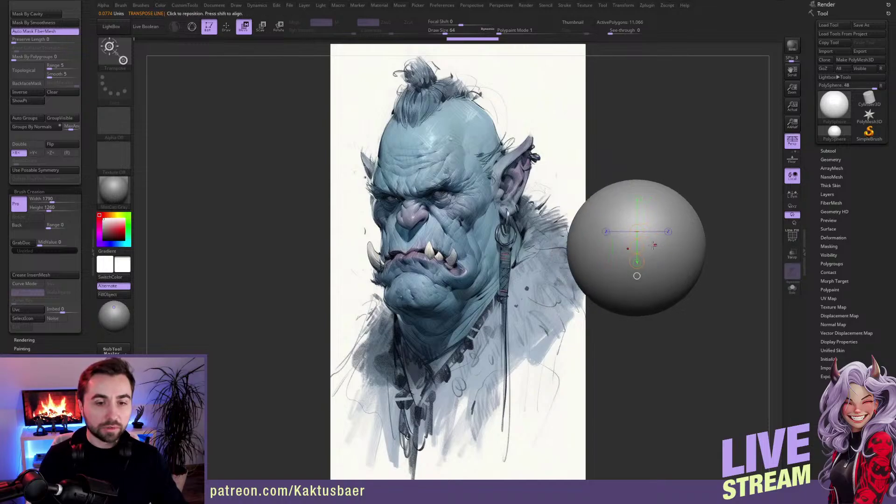
left_click_drag(637, 246, 642, 299, "ctrl")
key("q")
right_click_drag(648, 261, 627, 240, "alt")
left_click_drag(730, 167, 747, 195, "ctrl")
Step: Turn off perspective and clip both sides of the stacked spheres flat with the ClipCurve brush
mouse_move(714, 233)
right_mouse_down()
mouse_move(649, 264)
mouse_move(622, 254)
right_mouse_up()
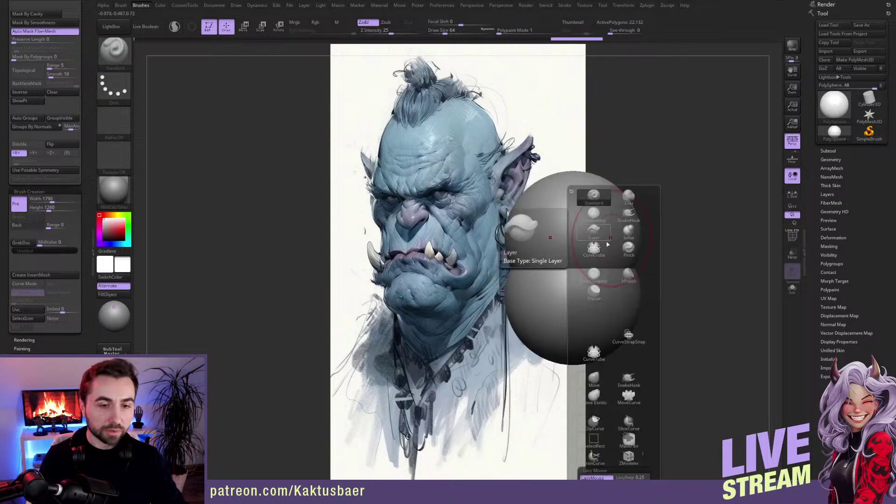
key("b")
left_click(598, 421)
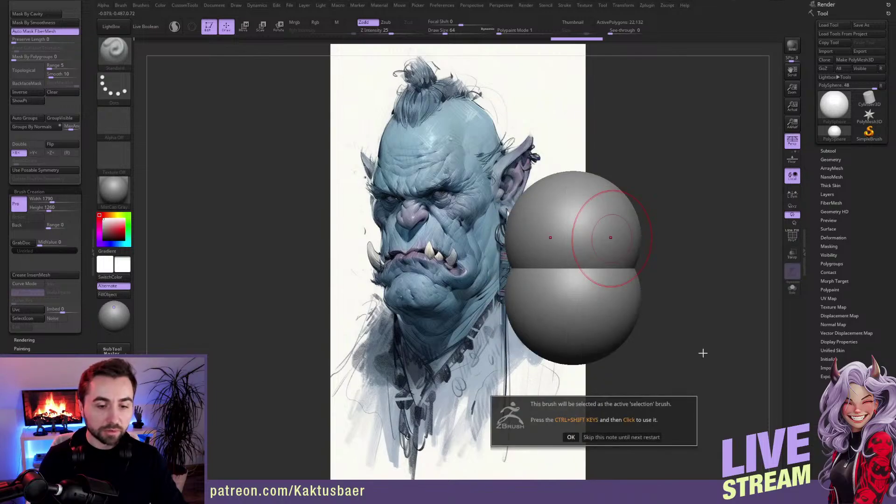
left_click(602, 437)
mouse_move(636, 160)
left_mouse_down("ctrl+shift")
mouse_move(635, 365)
mouse_move(627, 376)
left_mouse_up("ctrl+shift")
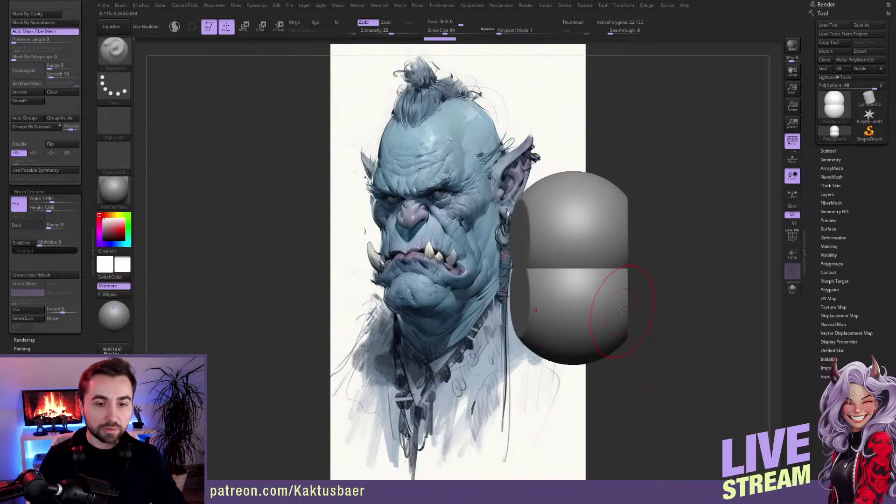
key("ctrl+z")
left_click(787, 145)
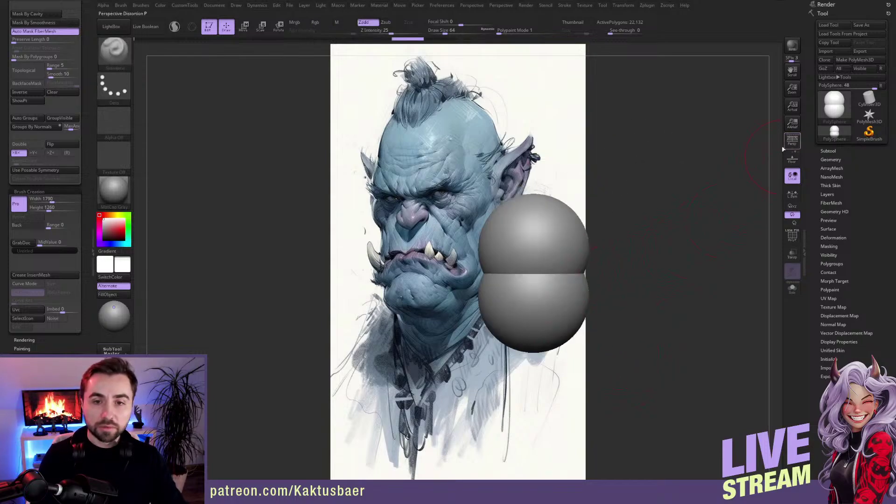
mouse_move(599, 182)
left_mouse_down("ctrl+shift")
mouse_move(595, 359)
mouse_move(580, 374)
left_mouse_up("ctrl+shift")
mouse_move(568, 290)
right_mouse_down()
mouse_move(552, 282)
mouse_move(563, 270)
mouse_move(559, 290)
right_mouse_up()
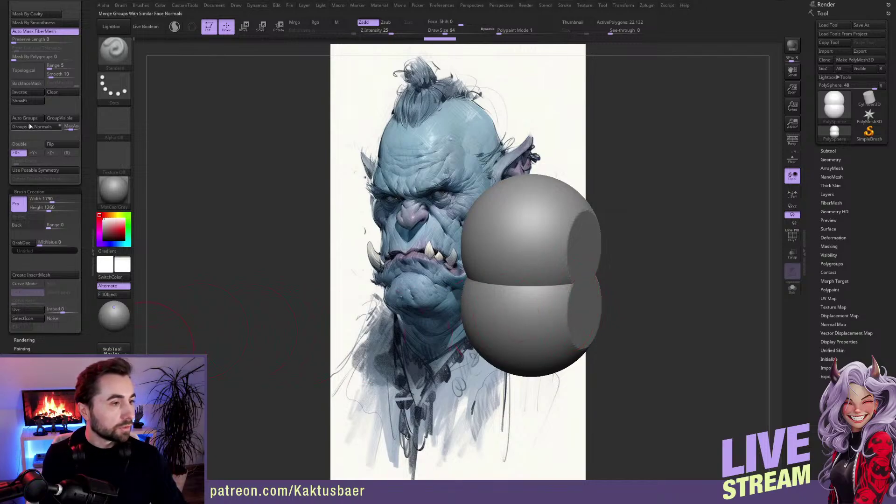
Step: Mask the upper sphere so only the lower one can be edited, and activate the Move brush
key("w")
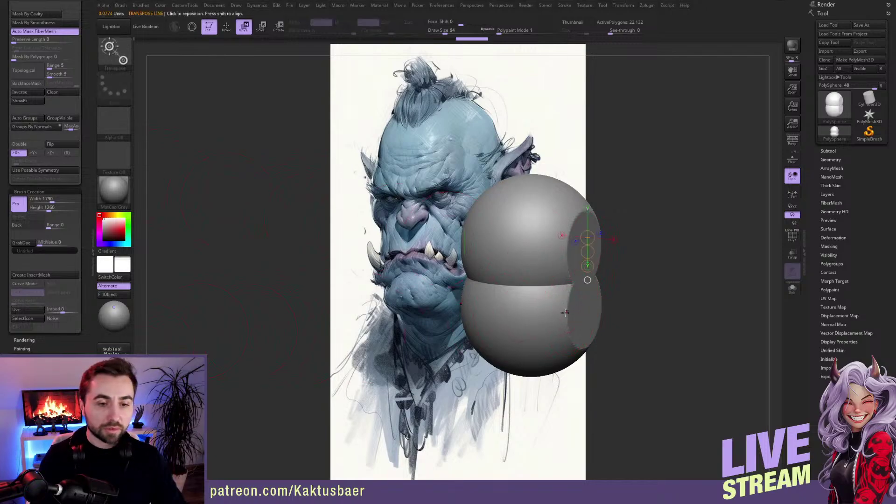
left_click(564, 315, "ctrl")
key("q")
mouse_move(570, 318)
right_mouse_down("shift")
mouse_move(585, 313)
mouse_move(562, 306)
right_mouse_up("shift")
key("b")
key("m")
key("v")
key("s")
left_click_drag(552, 317, 555, 318)
Step: Clip the lower sphere's back vertically and its underside at an angle, and adjust the jaw's front with the Move brush
right_click_drag(625, 295, 560, 284)
left_click_drag(586, 189, 580, 398, "ctrl+shift")
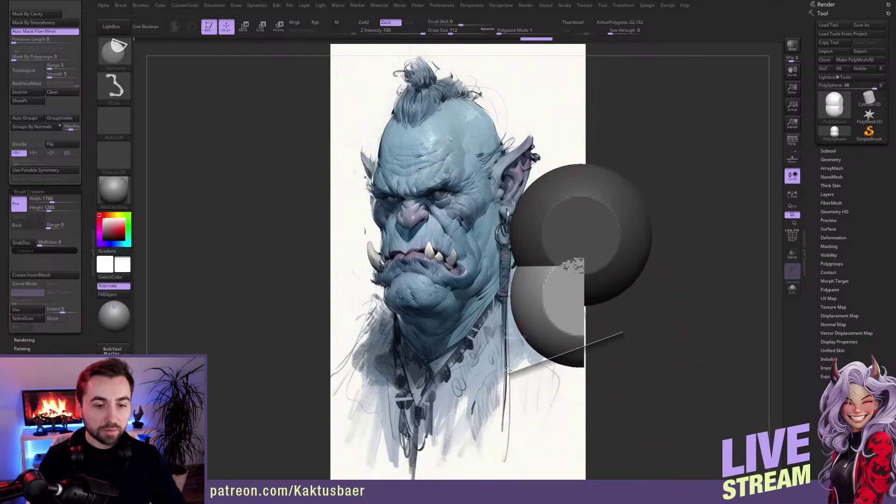
left_click_drag(515, 346, 529, 371)
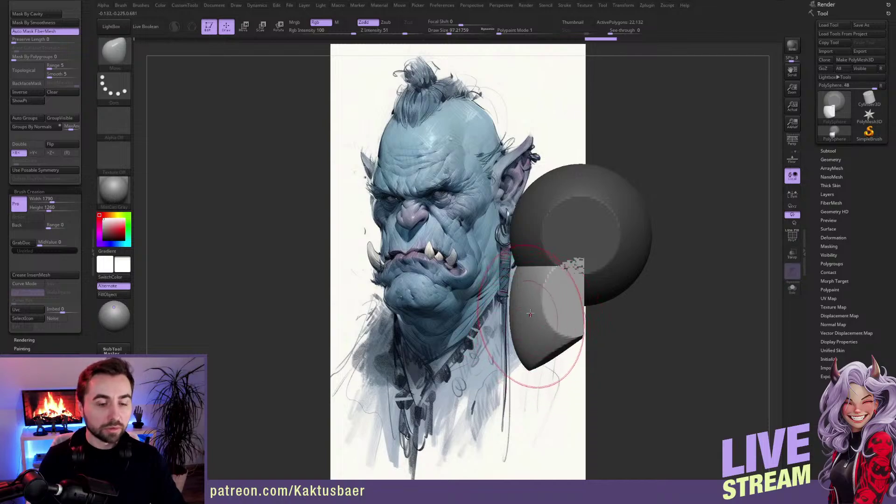
left_click_drag(520, 286, 529, 289)
mouse_move(458, 322)
left_mouse_down()
mouse_move(532, 335)
mouse_move(531, 347)
left_mouse_up()
Step: Pull the back of the upper sphere outward into a cranium with a large Move brush, and clear the mask
key("s")
mouse_move(532, 335)
right_mouse_down("alt")
mouse_move(542, 341)
mouse_move(590, 282)
mouse_move(609, 216)
mouse_move(650, 250)
mouse_move(619, 253)
right_mouse_up("alt")
left_click_drag(630, 219, 641, 208)
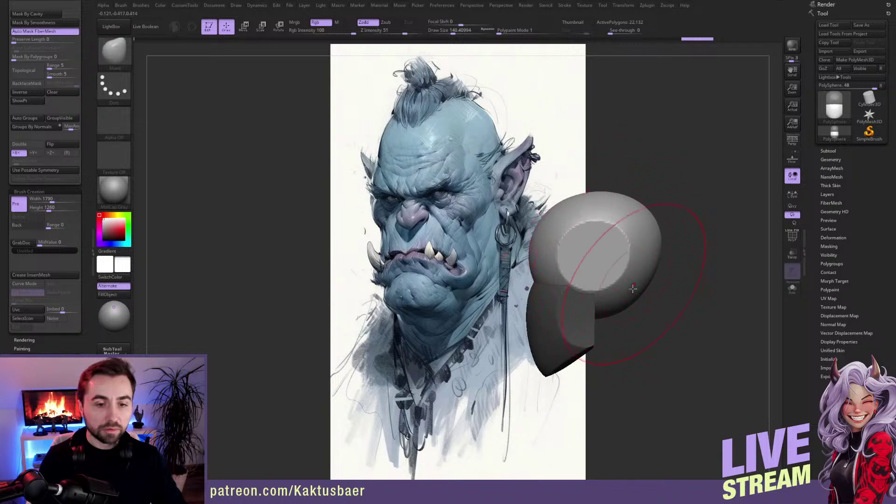
left_click_drag(635, 285, 645, 300)
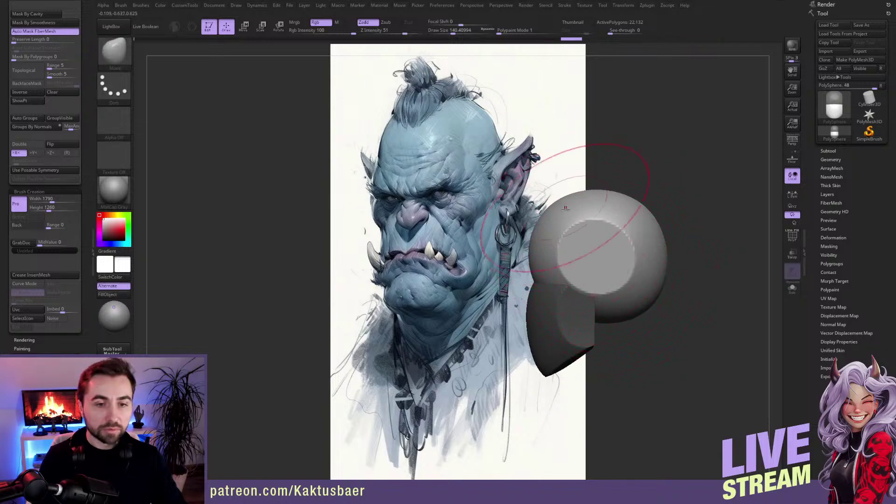
left_click_drag(642, 224, 646, 223)
left_click_drag(610, 314, 609, 304)
key("bracketleft")
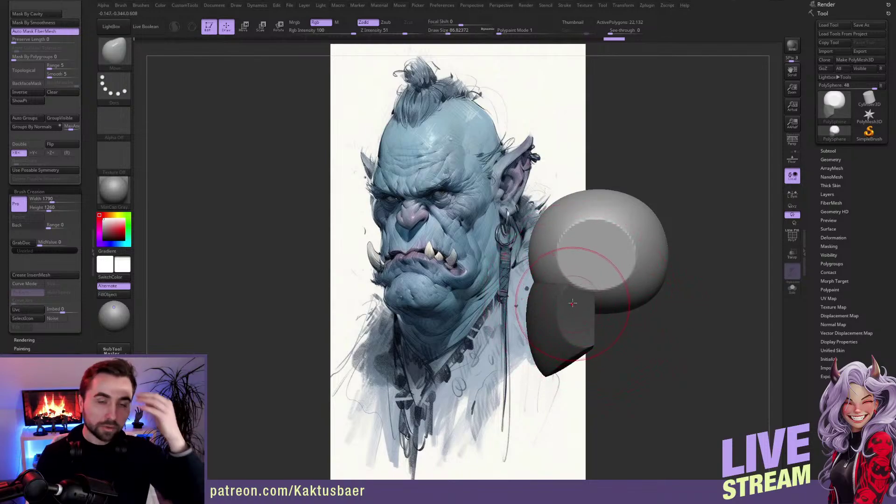
right_click_drag(567, 303, 582, 297)
left_click_drag(640, 237, 638, 324, "ctrl")
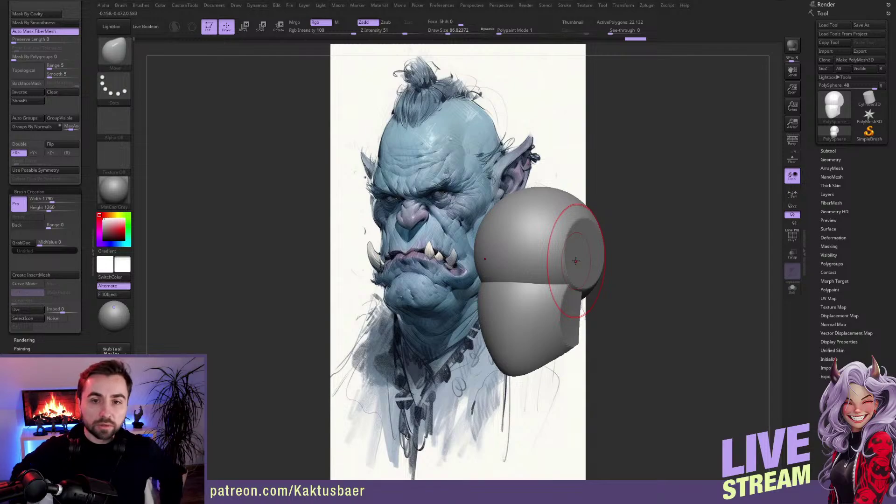
Step: Push the eye sockets inward where the cranium meets the jaw block, using a smaller Move brush
key("s")
left_click_drag(552, 280, 544, 279)
right_click_drag(533, 281, 543, 285, "alt")
left_click_drag(544, 286, 530, 283)
right_click_drag(513, 281, 536, 279)
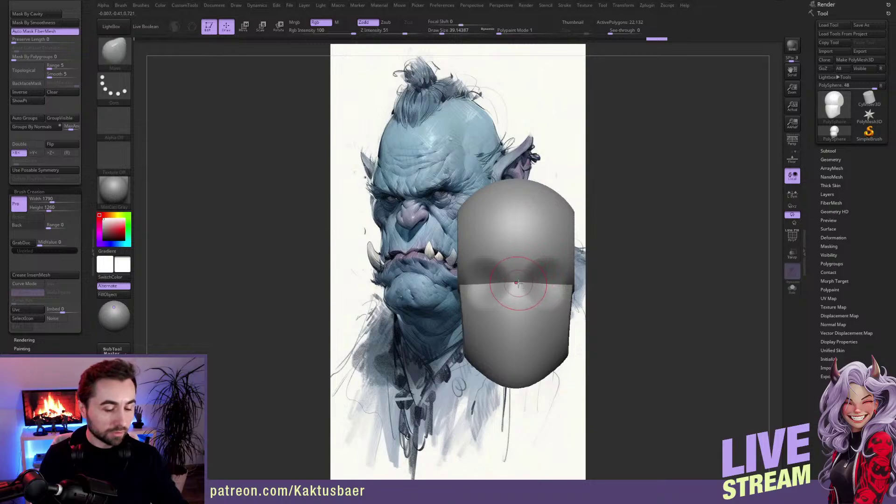
Step: Insert an IMM Primitives PolySphere at the centre of the face and stretch it vertically as the nose base
key("b")
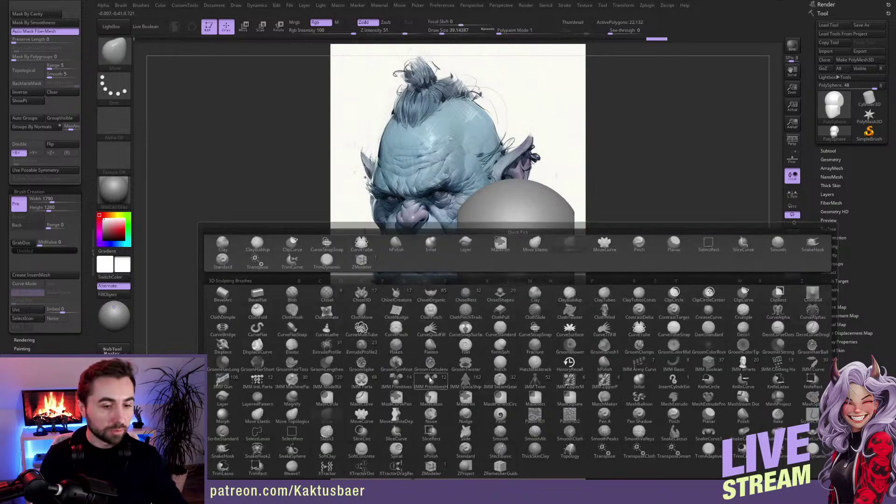
left_click(396, 381)
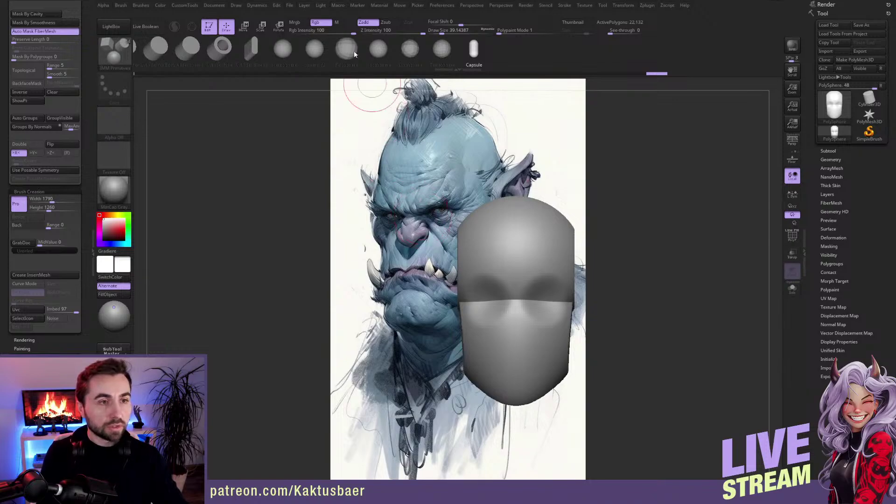
left_click_drag(515, 299, 518, 321)
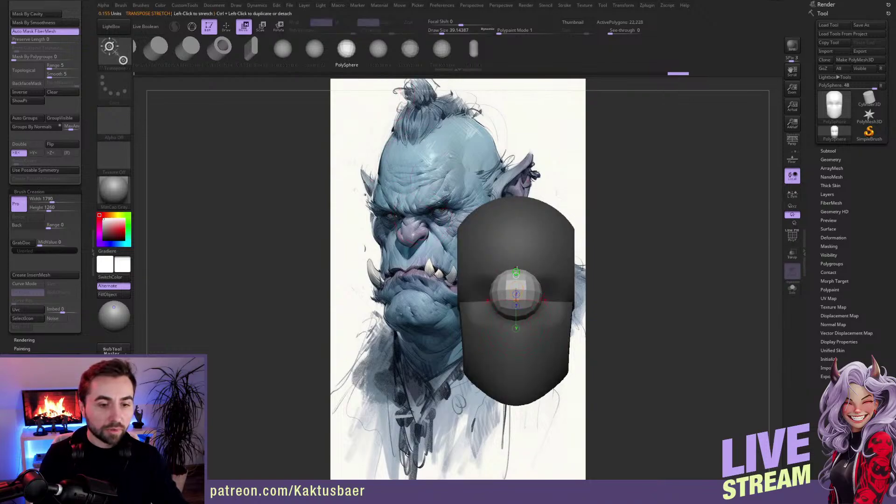
mouse_move(517, 266)
left_mouse_down("shift")
mouse_move(559, 267)
mouse_move(541, 268)
mouse_move(516, 293)
mouse_move(516, 314)
left_mouse_up("shift")
Step: Shape the inserted sphere into a slanted nose with a narrow bridge and a protruding tip, using the Move brush
key("q")
key("b")
key("m")
key("v")
key("s")
right_click_drag(515, 270, 514, 269)
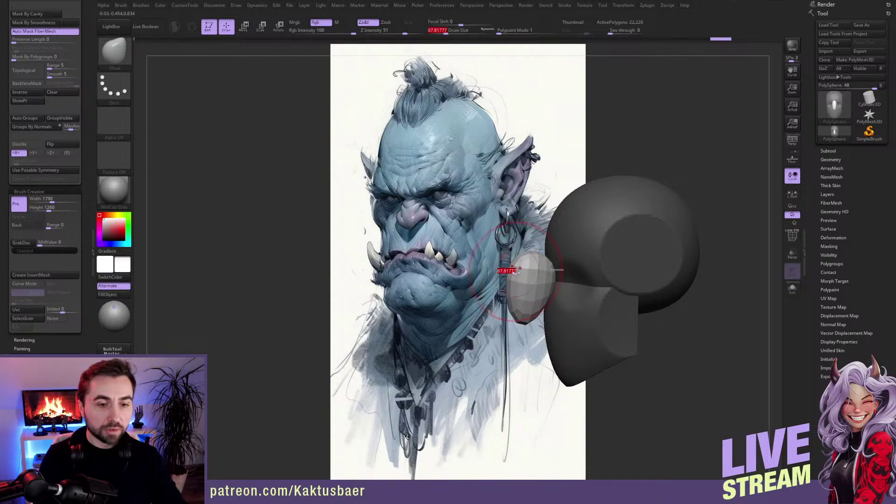
left_click_drag(515, 273, 520, 273)
right_click_drag(520, 273, 524, 275)
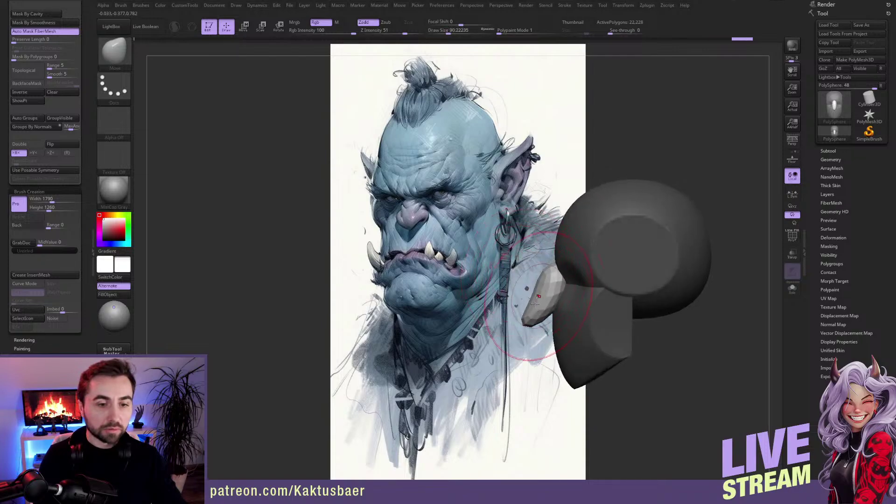
key("s")
left_click_drag(535, 303, 539, 317)
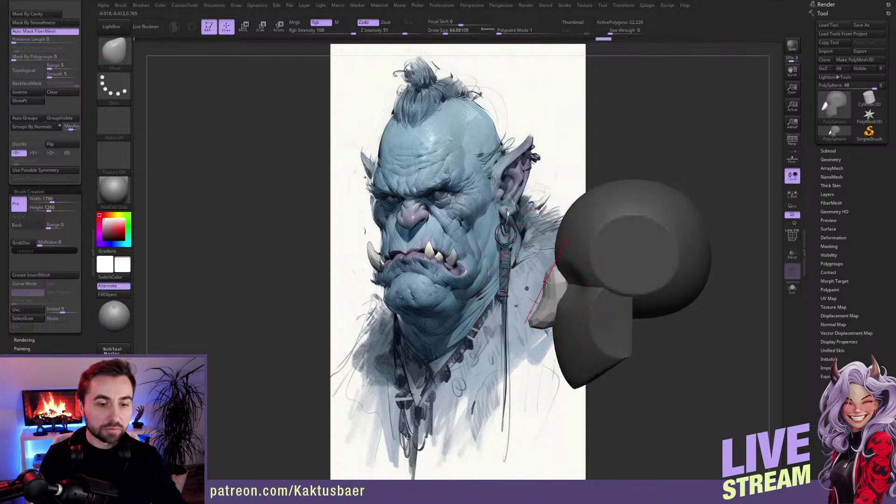
right_click_drag(549, 297, 525, 303, "alt")
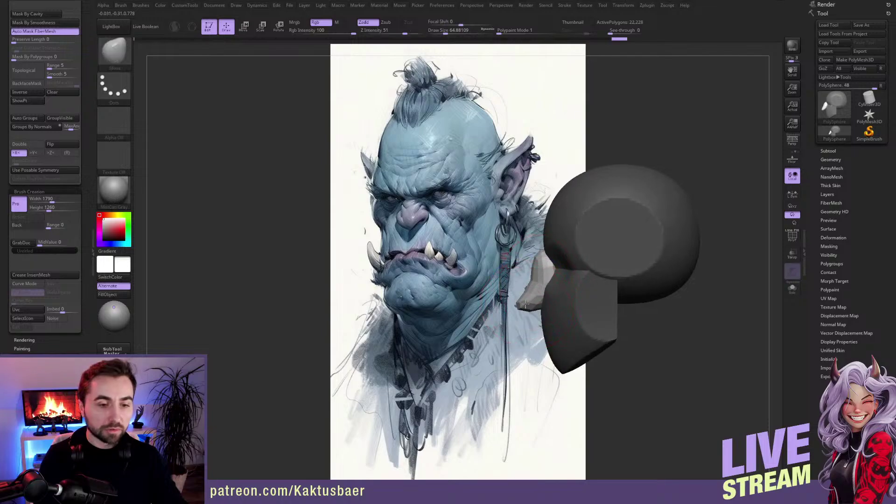
Step: Refine the nose's bridge, tip and underside with smaller Move brush strokes
mouse_move(535, 273)
right_mouse_down()
mouse_move(548, 272)
mouse_move(516, 289)
mouse_move(531, 276)
right_mouse_up()
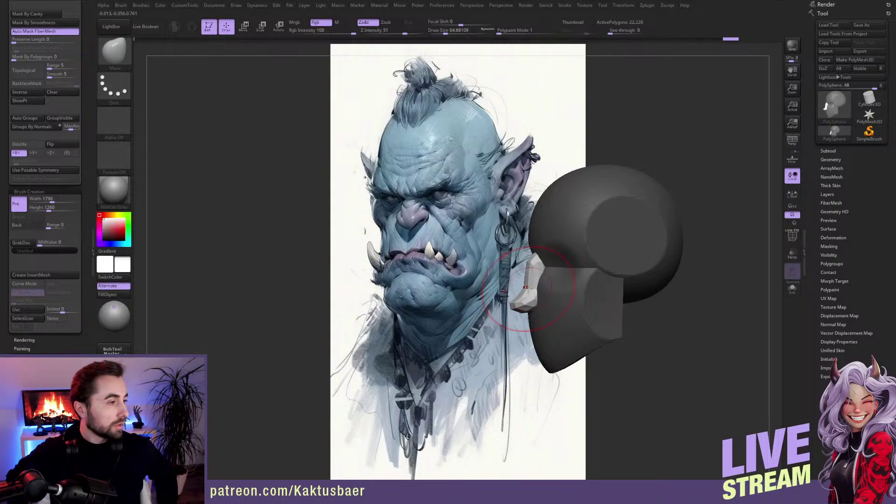
key("s")
left_click_drag(534, 297, 527, 296)
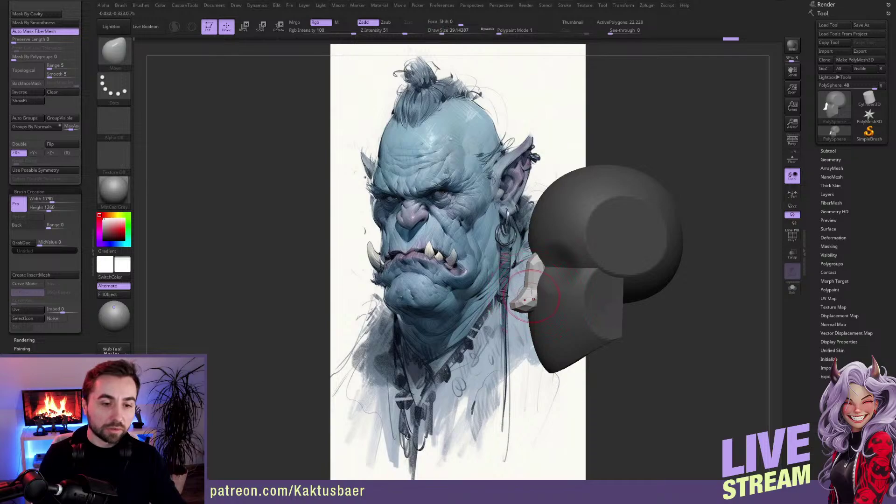
mouse_move(531, 296)
right_mouse_down("alt")
mouse_move(532, 278)
mouse_move(534, 299)
right_mouse_up("alt")
right_click_drag(534, 256, 527, 257)
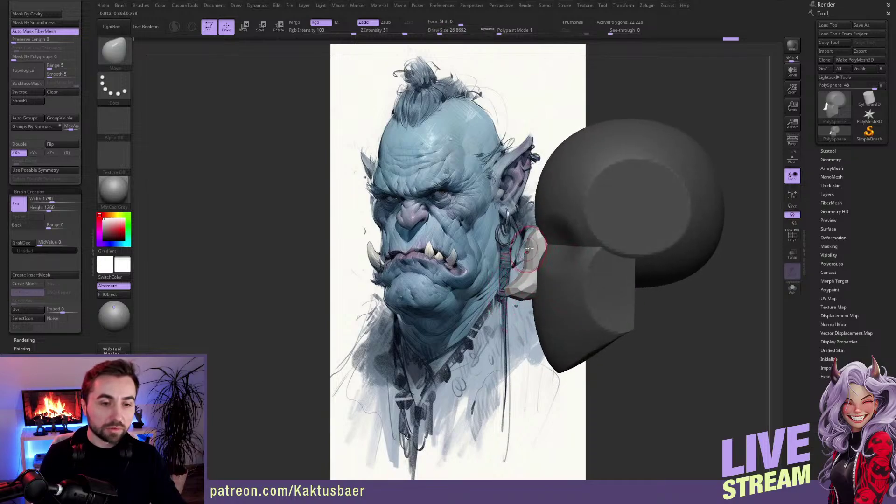
key("s")
left_click_drag(523, 281, 527, 280)
left_click_drag(513, 293, 516, 289)
right_click_drag(515, 289, 621, 251)
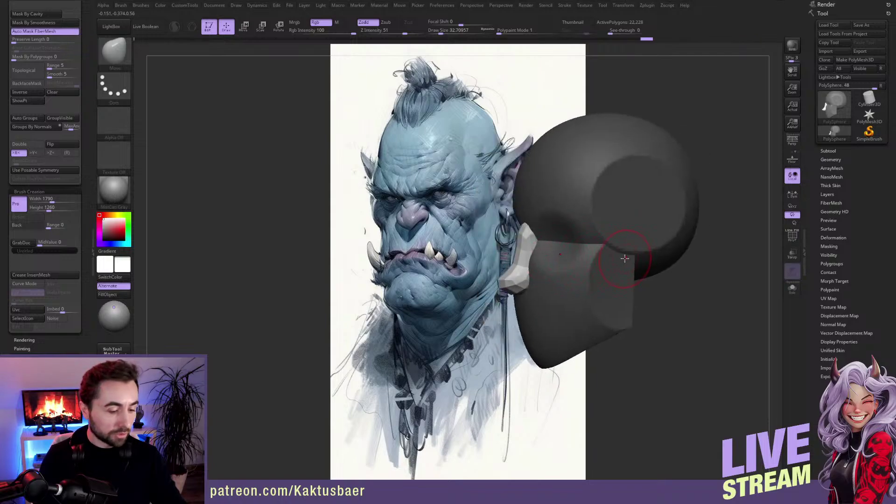
Step: Insert an IMM Primitives PolySphere on the side of the head, near the jaw corner, as the ear base
key("b")
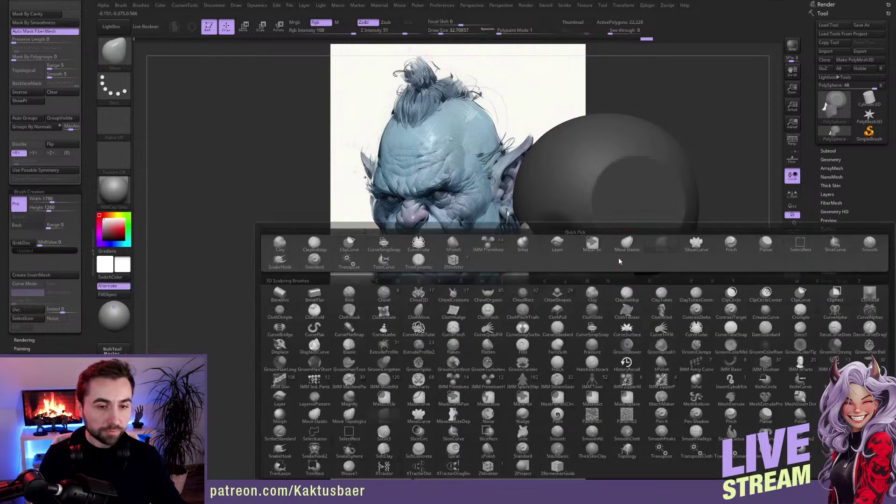
left_click(487, 243)
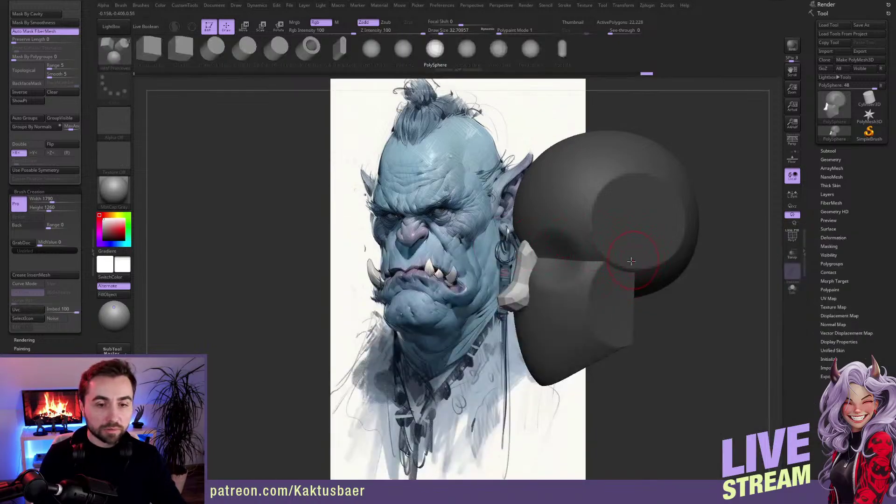
left_click_drag(638, 275, 616, 303)
right_click_drag(616, 303, 597, 258, "ctrl")
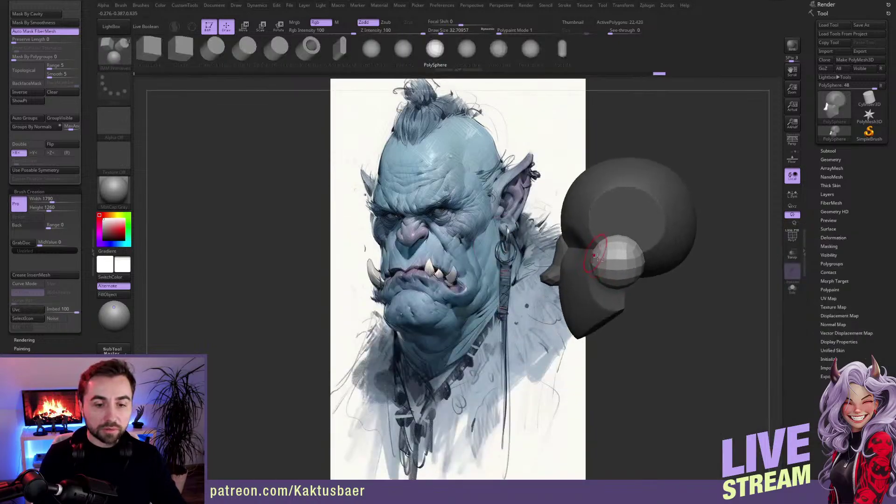
Step: Flatten the inserted ear sphere into a thin disc and rotate it to flare outward from the head
key("w")
left_click_drag(666, 236, 637, 236)
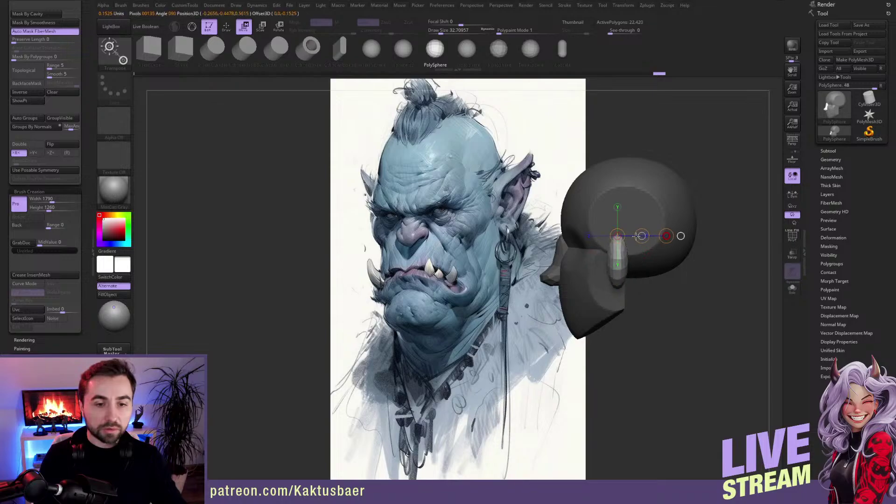
key("r")
left_click_drag(607, 261, 603, 196, "shift")
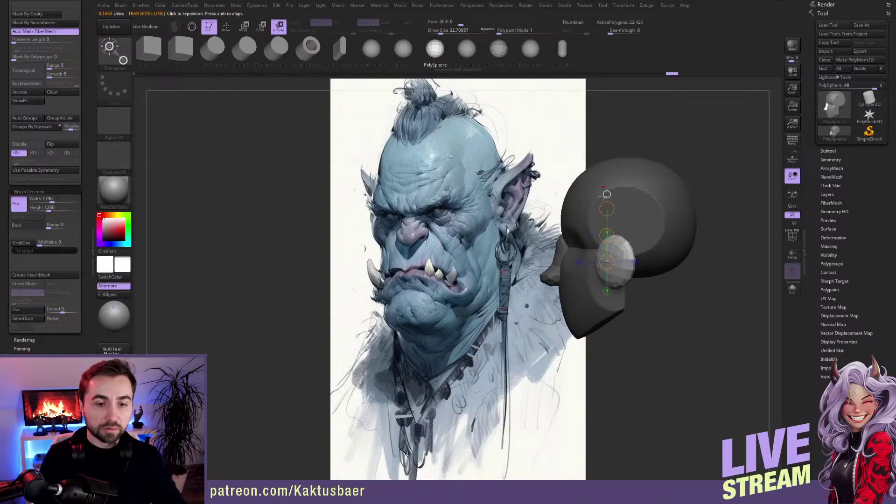
key("w")
left_click_drag(606, 234, 622, 223)
mouse_move(624, 256)
right_mouse_down()
mouse_move(664, 254)
mouse_move(625, 252)
right_mouse_up()
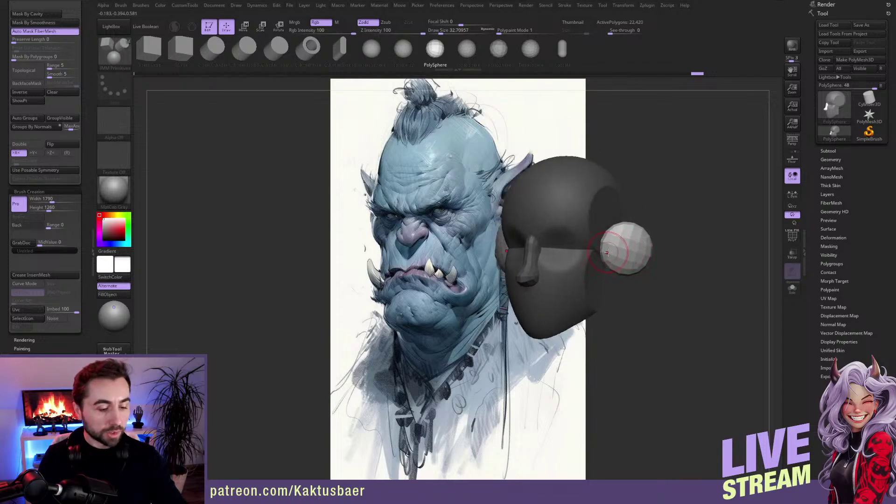
Step: Taper the ear disc's lower end with the Move brush and shift the ear back behind the jaw
key("b")
key("m")
key("v")
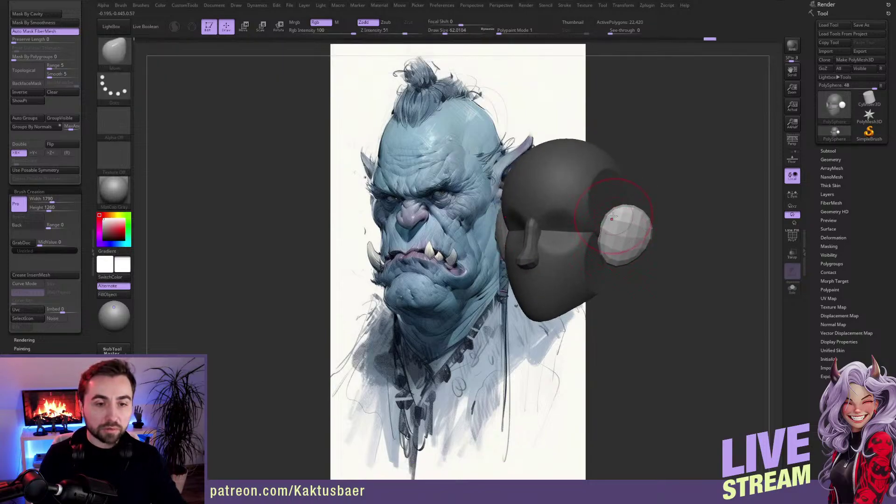
left_click_drag(617, 212, 616, 260)
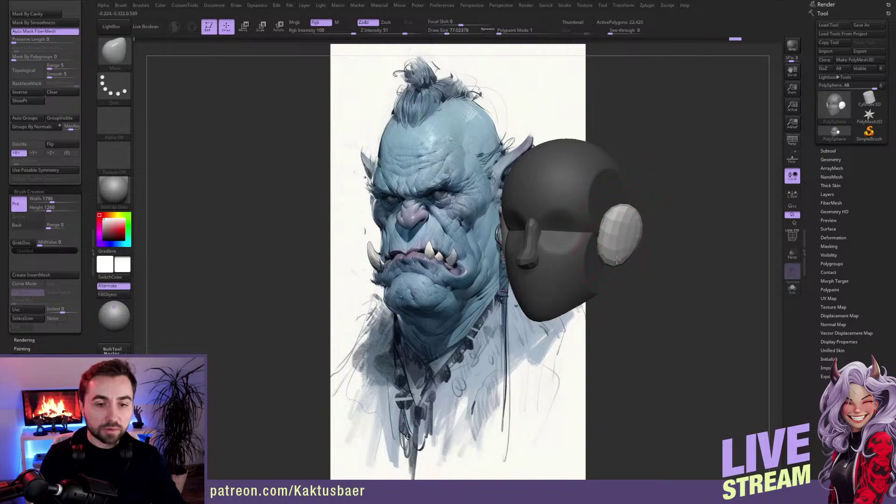
right_click_drag(611, 252, 635, 247)
key("w")
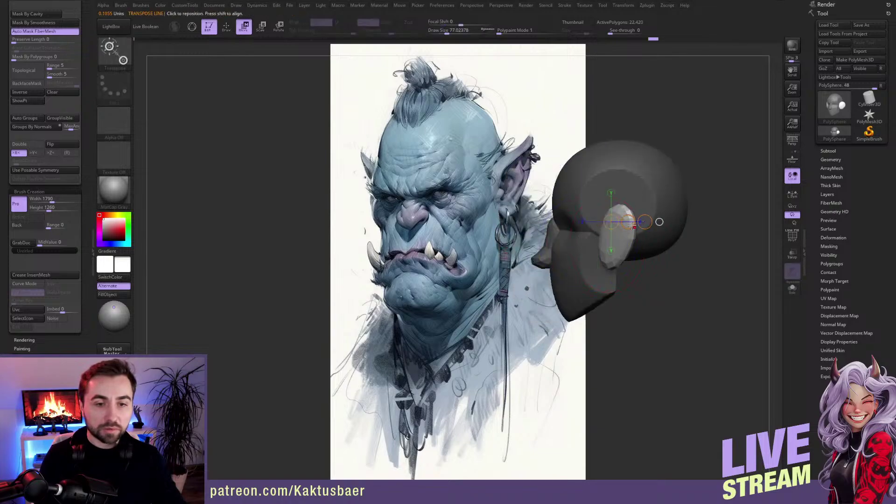
key("q")
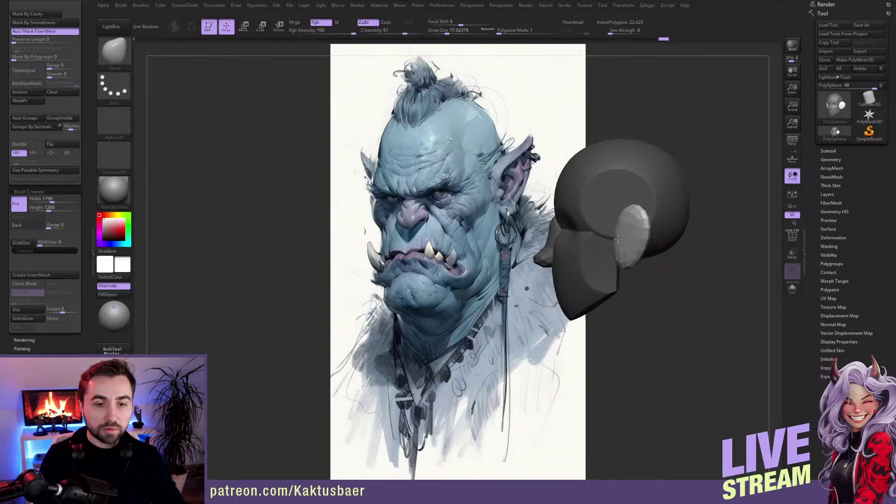
Step: Refine the ear into a broad upper rim and a narrow lobe with smaller Move brush strokes
right_click_drag(640, 228, 619, 244)
key("s")
left_click_drag(619, 245, 615, 244)
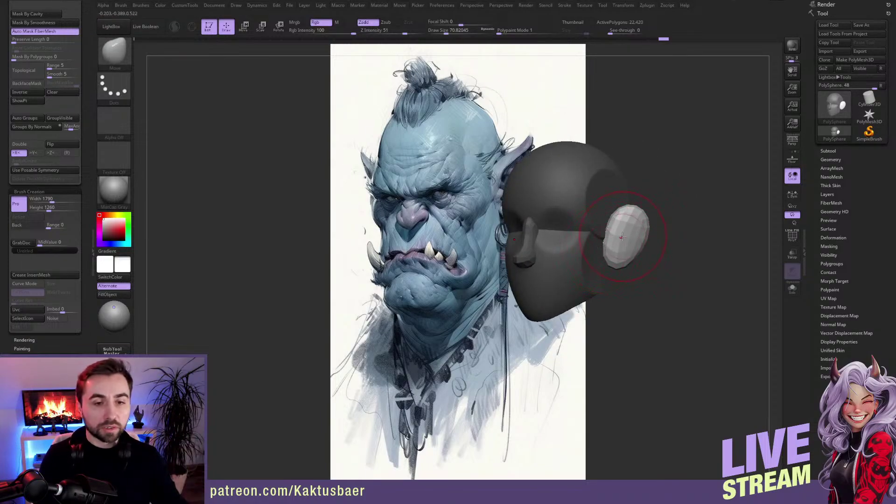
key("s")
left_click_drag(621, 237, 627, 221)
key("s")
key("s")
left_click_drag(625, 256, 618, 262)
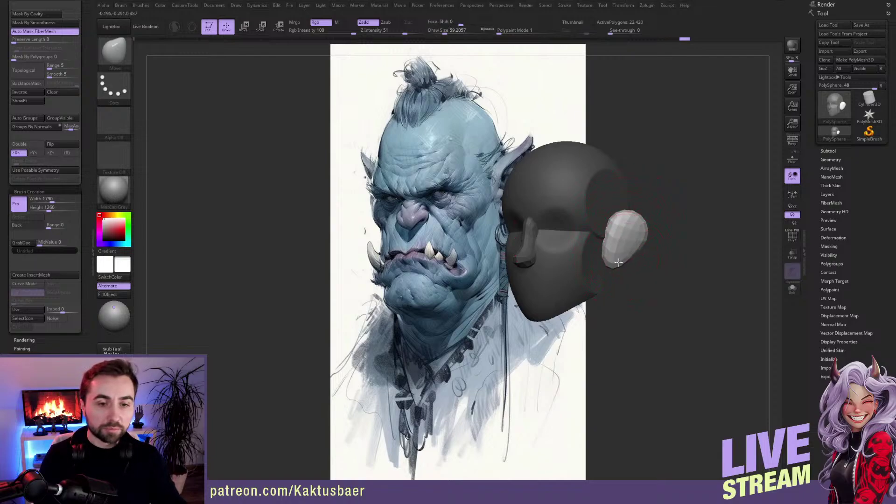
key("s")
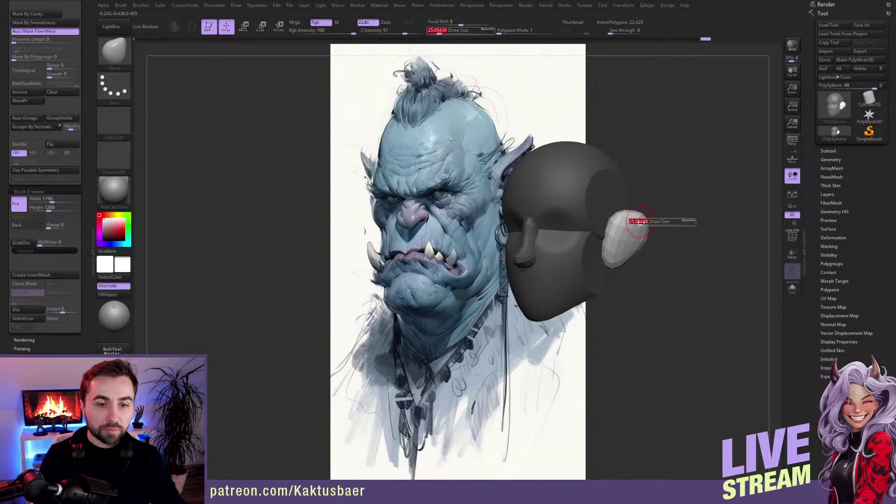
left_click_drag(640, 221, 645, 221)
right_click_drag(645, 222, 621, 238)
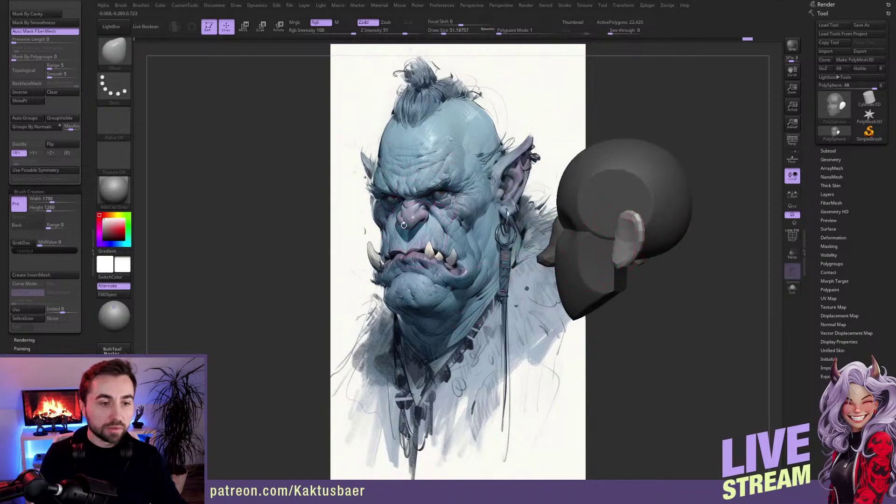
Step: Set the model opacity to 45 and align the see-through head over the painted orc's face
right_click_drag(609, 260, 525, 264)
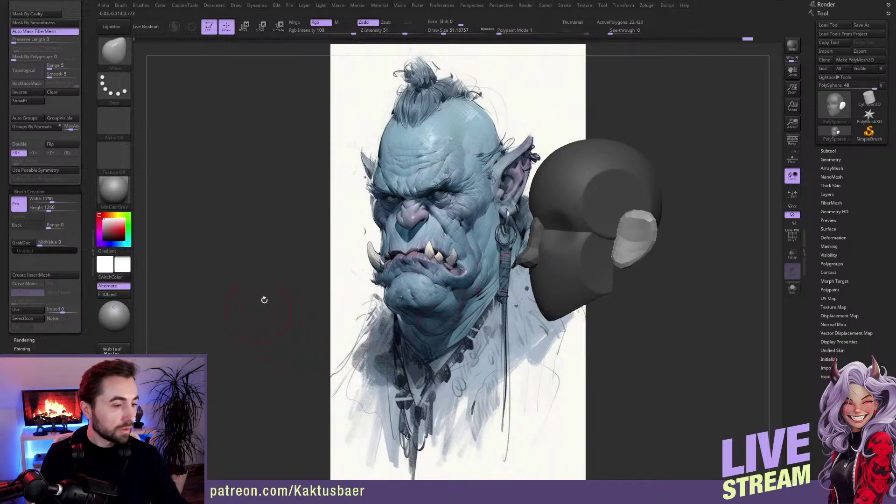
right_click_drag(341, 298, 402, 304)
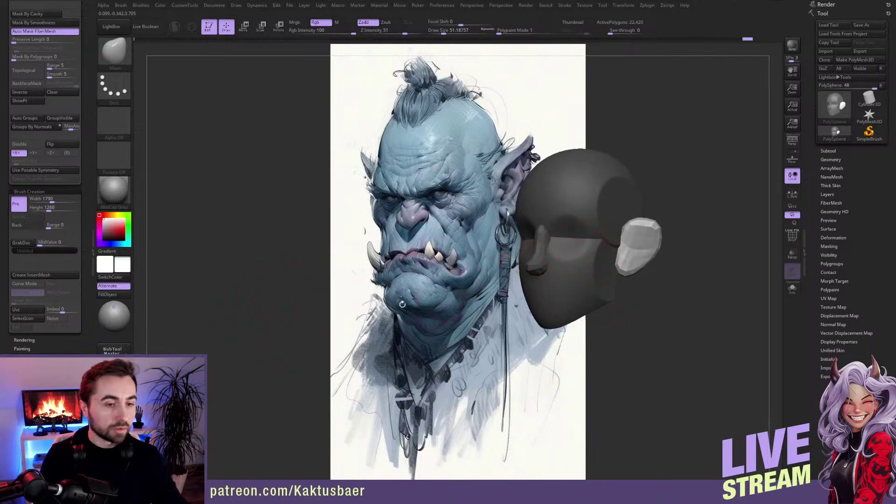
left_click_drag(84, 327, 83, 237)
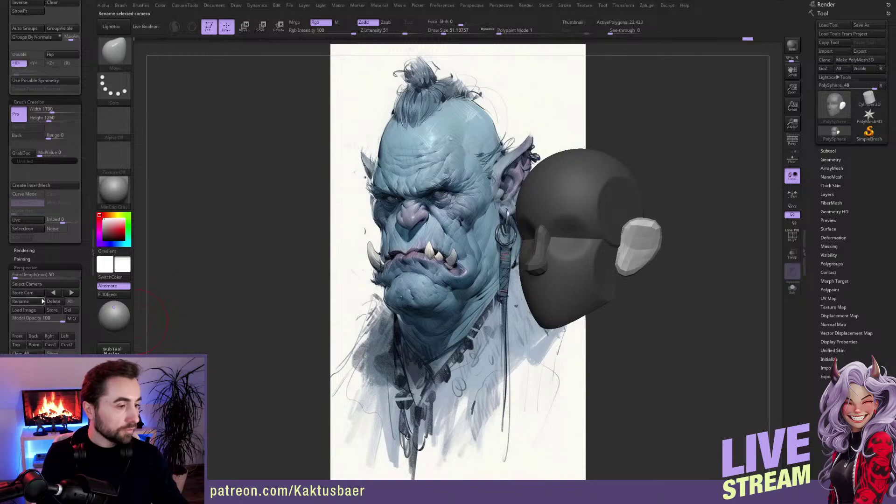
right_click_drag(547, 235, 476, 233)
right_click_drag(508, 208, 501, 232, "ctrl")
left_click_drag(662, 146, 652, 179, "ctrl")
key("bracketleft")
key("bracketleft")
right_click_drag(533, 229, 525, 200, "ctrl")
left_click(114, 294)
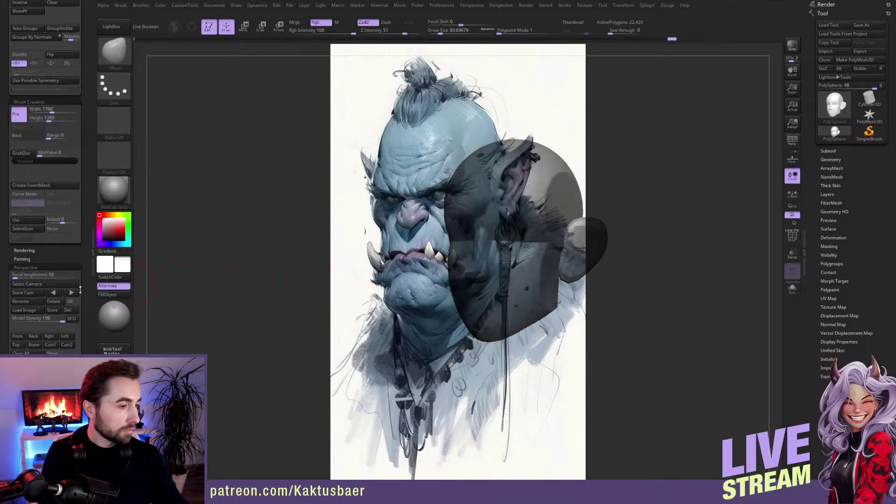
left_click_drag(58, 319, 36, 320)
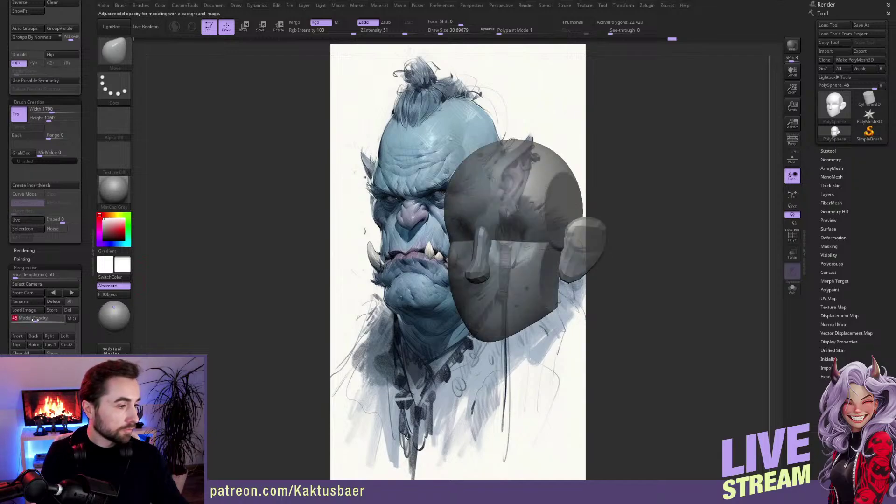
mouse_move(492, 240)
right_mouse_down("alt")
mouse_move(428, 201)
mouse_move(465, 190)
mouse_move(458, 199)
mouse_move(471, 198)
right_mouse_up("alt")
key("shift")
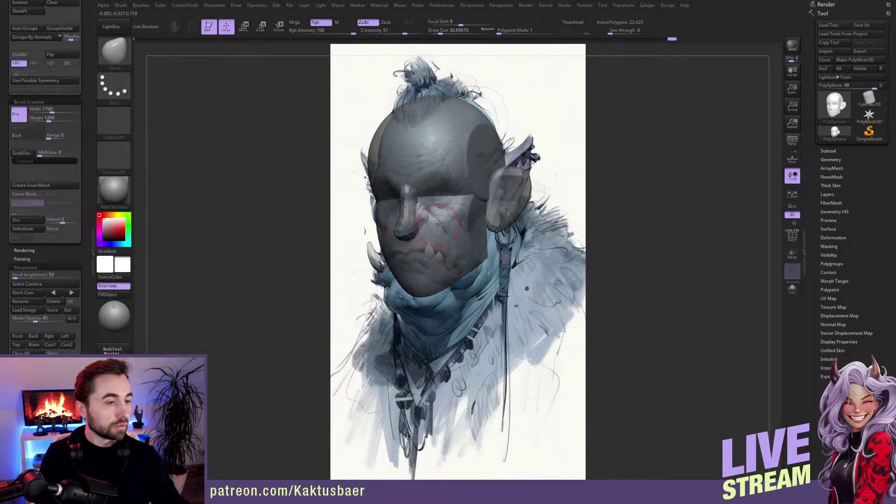
Step: Try to store the current camera view
scroll(86, 283, "down", 2)
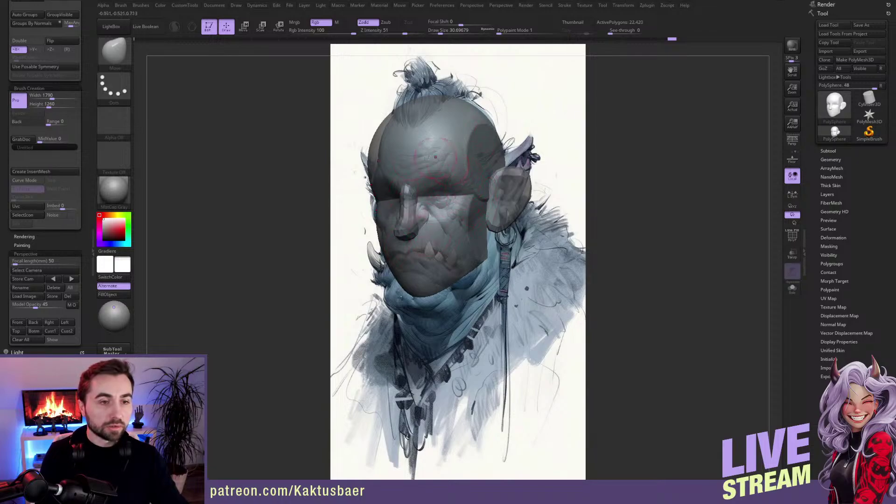
key("s")
left_click_drag(465, 156, 471, 155)
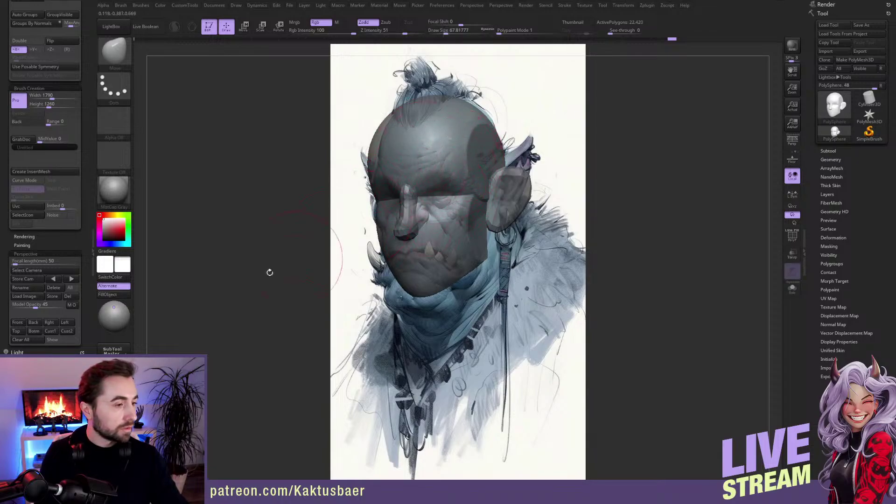
left_click(32, 279)
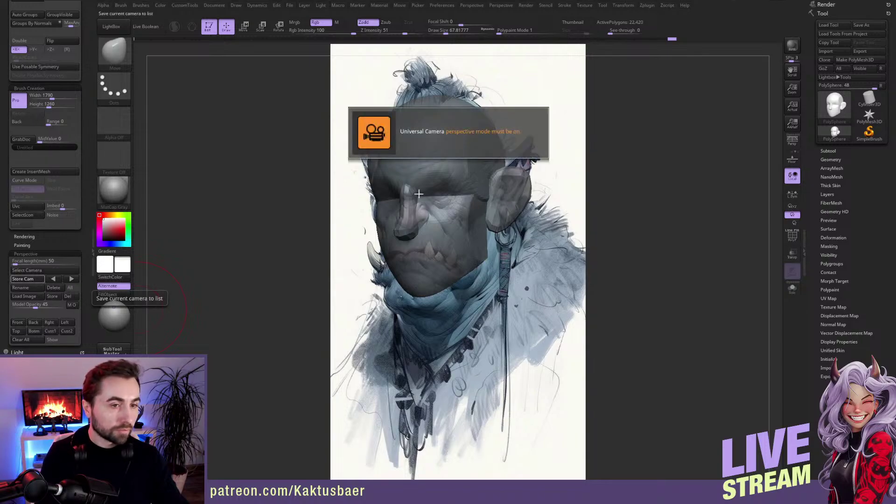
left_click(480, 148)
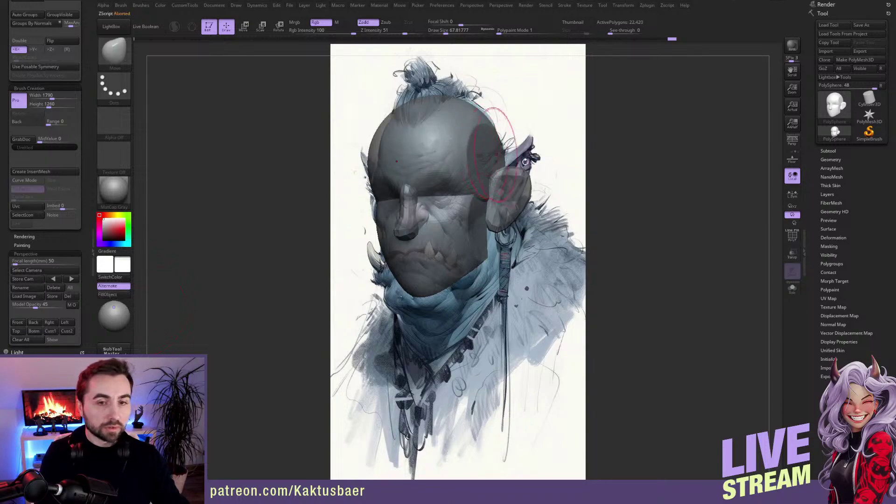
Step: Turn on perspective and set the camera's focal length to about 95 mm
left_click(791, 142)
mouse_move(460, 176)
right_mouse_down("ctrl")
mouse_move(455, 163)
mouse_move(445, 195)
mouse_move(474, 213)
mouse_move(467, 209)
right_mouse_up("ctrl")
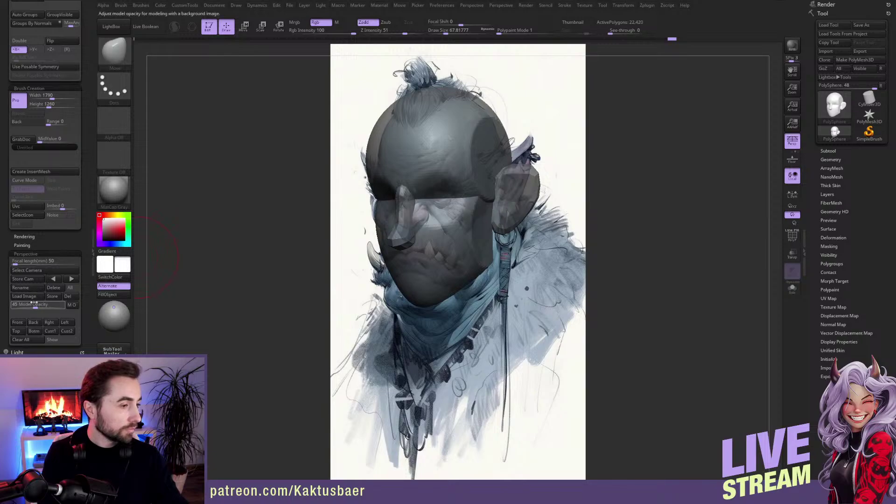
left_click_drag(14, 262, 17, 262)
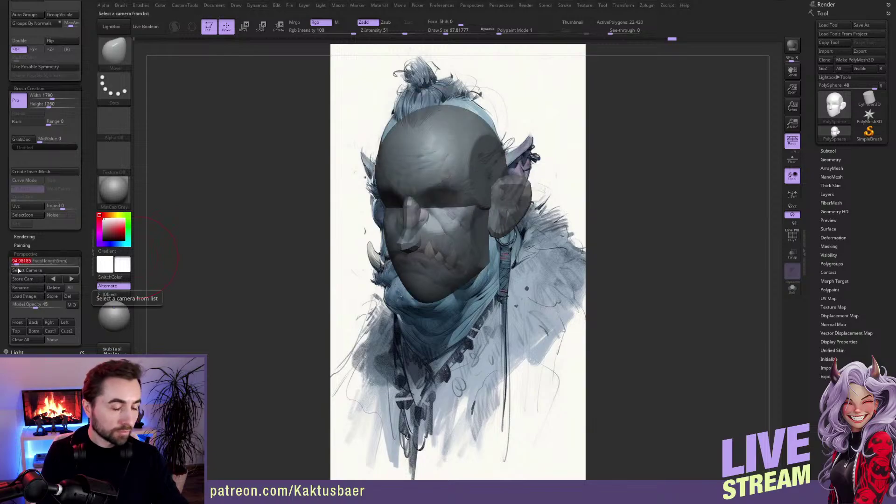
Step: Realign the head over the painted orc and store the view as a camera named Camera
right_click_drag(509, 198, 504, 199)
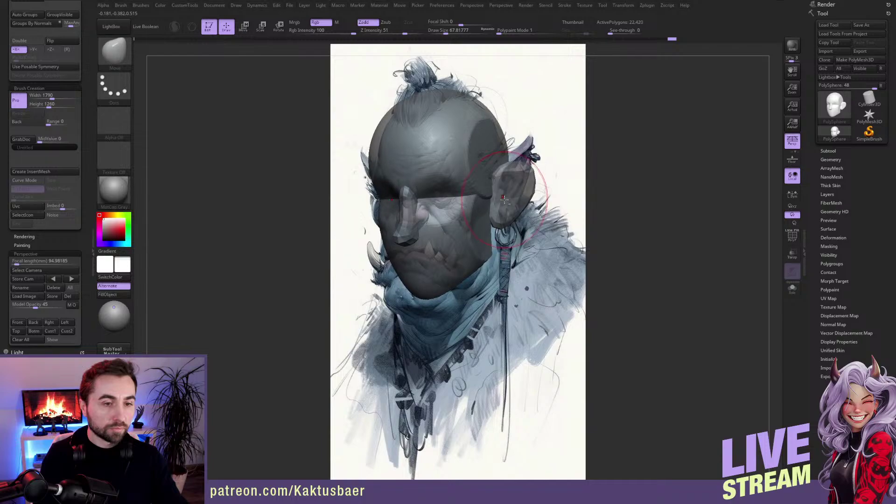
left_click(27, 279)
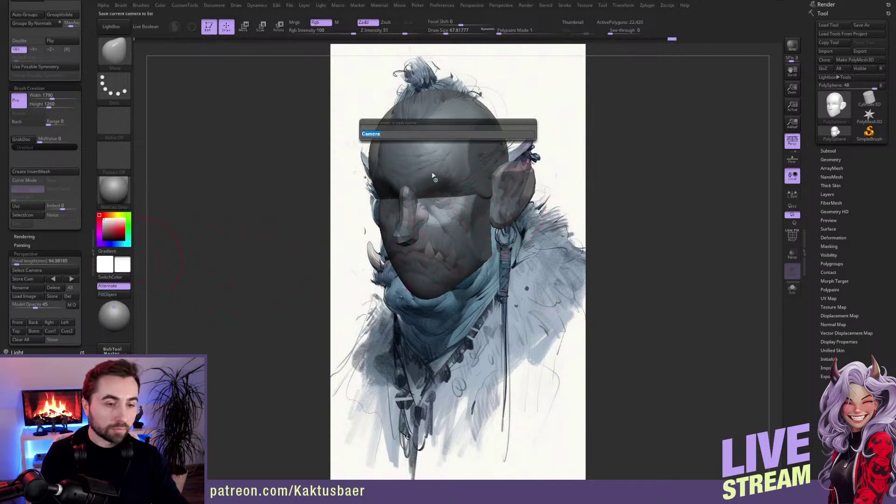
key("Return")
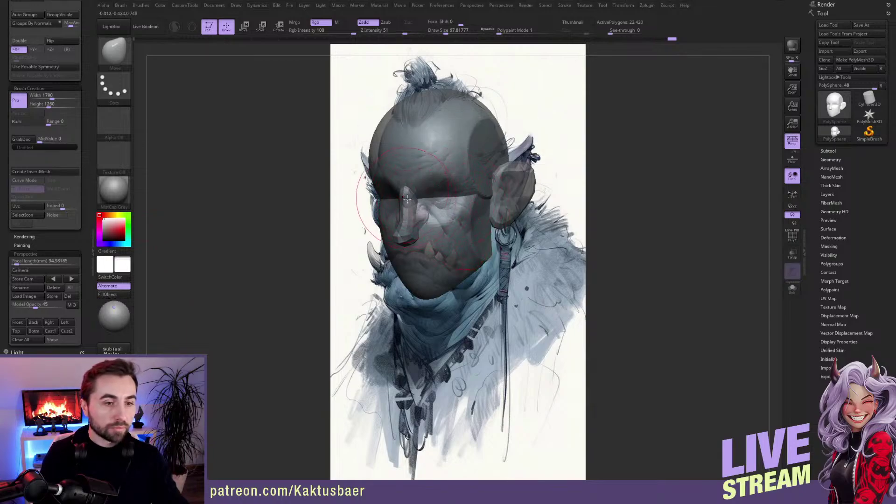
Step: Reshape the cranium's outline to match the painted orc's skull, using a large Move brush
key("[")
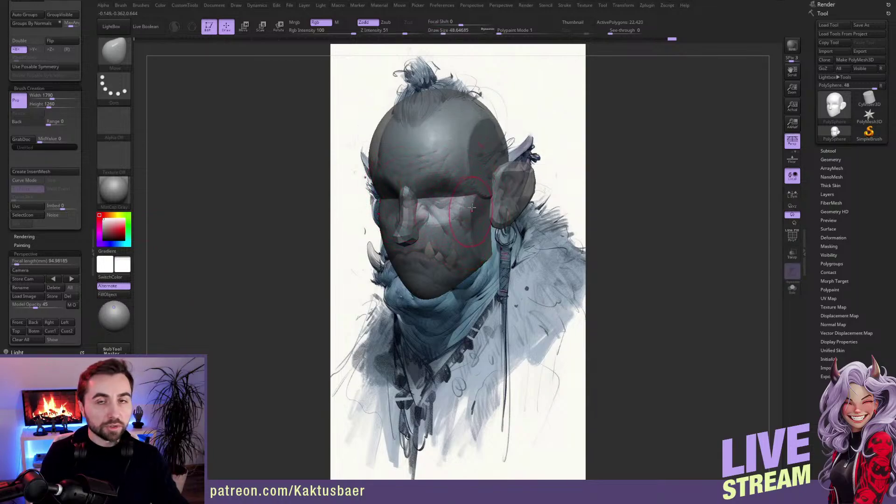
key("]")
key("]")
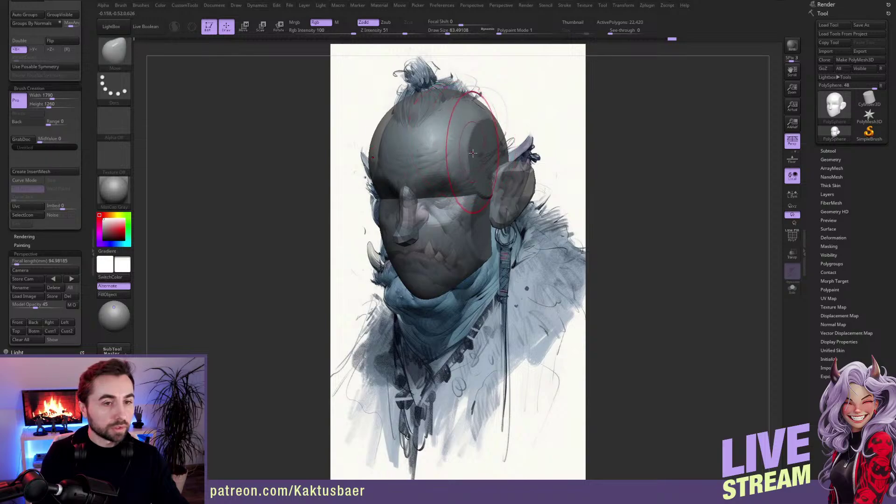
mouse_move(460, 149)
left_mouse_down()
mouse_move(452, 151)
mouse_move(456, 124)
mouse_move(491, 102)
mouse_move(500, 133)
left_mouse_up()
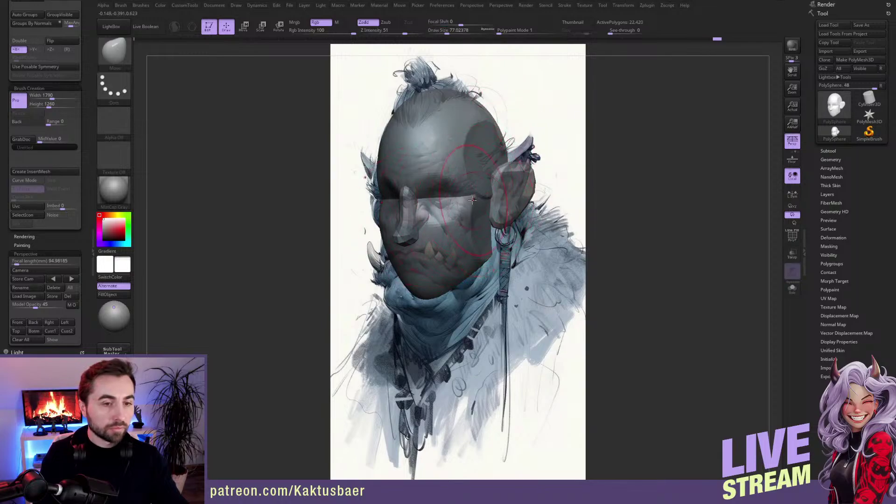
Step: Mask everything except the cranium and shape its brow toward the painted brow with a smaller Move brush
key("[")
key("[")
left_click_drag(464, 181, 459, 180)
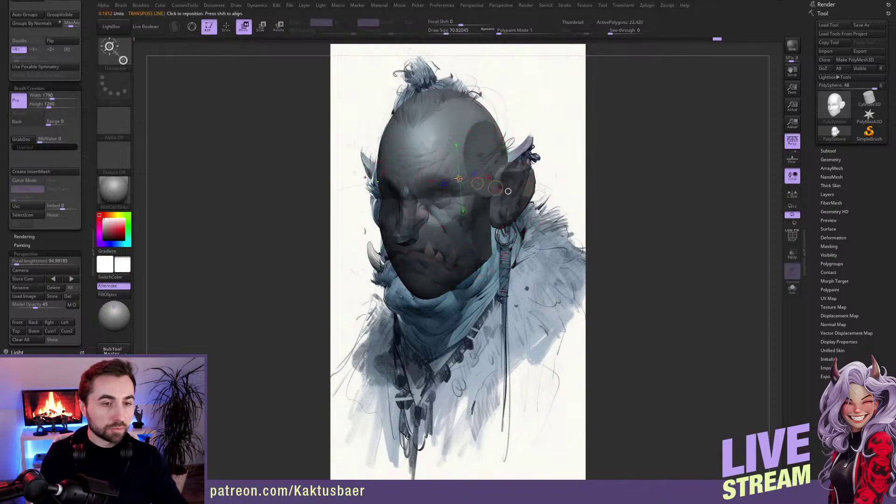
key("[")
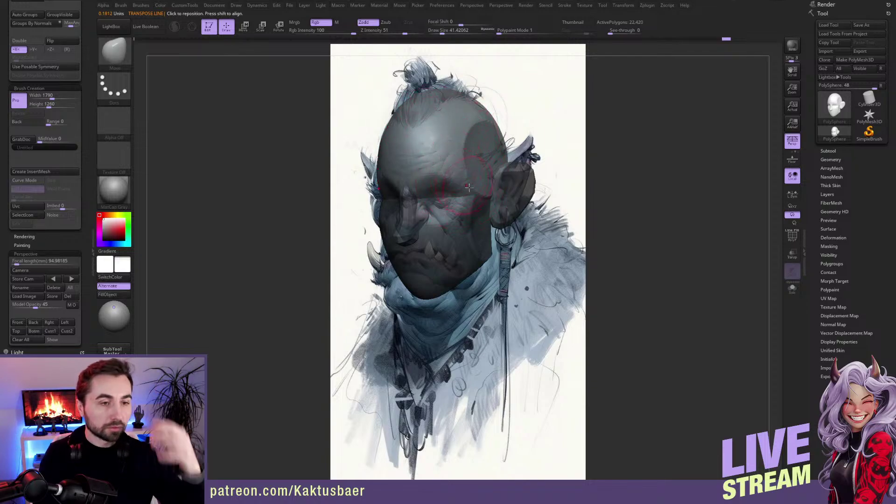
left_click_drag(459, 180, 467, 183)
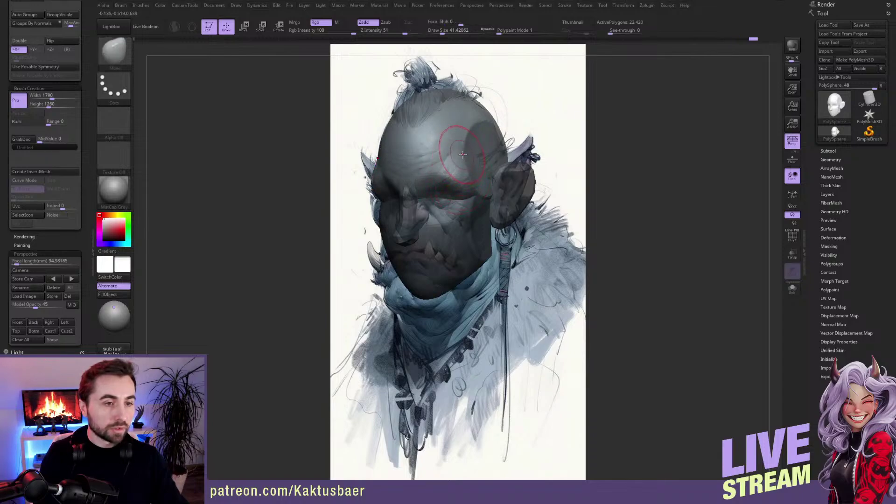
Step: Smooth the cranium's temple and mask everything except the lower face and jaw piece
key("shift")
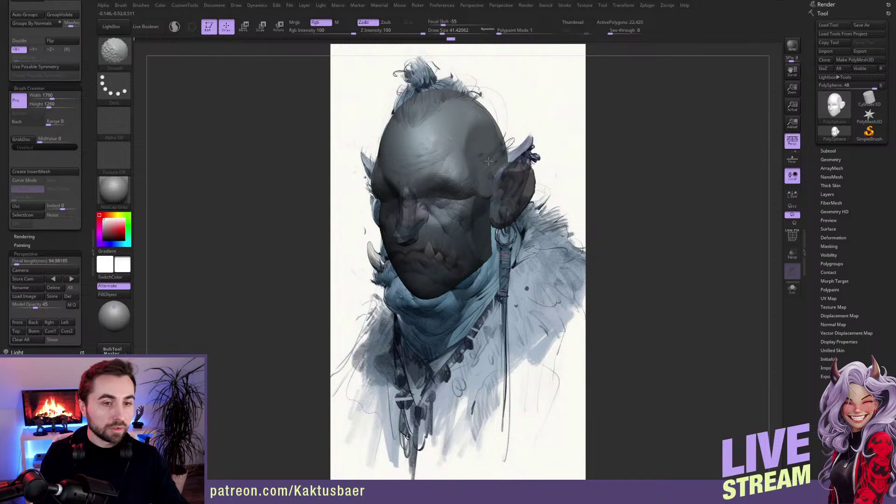
left_click_drag(488, 161, 484, 166, "shift")
key("w")
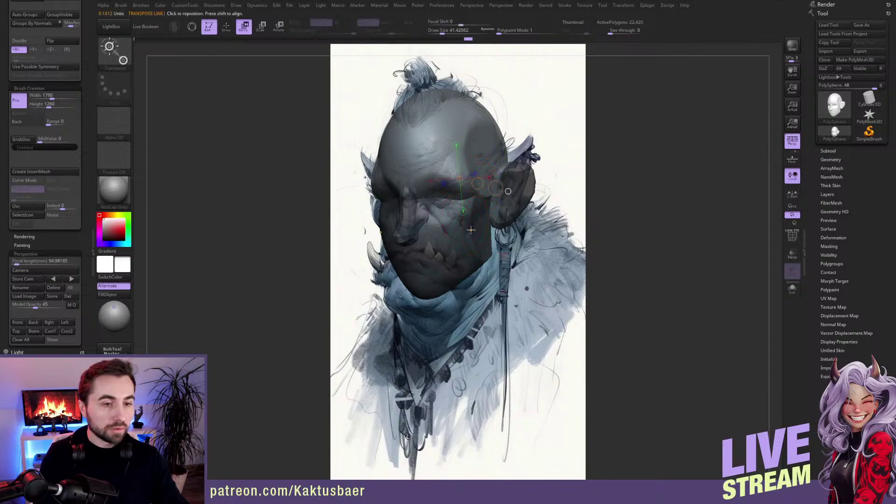
left_click(472, 227, "ctrl")
key("q")
Step: Pull the chin down and outward to fill the painted orc's chin, using a large Move brush
key("s")
left_click_drag(470, 206, 486, 206)
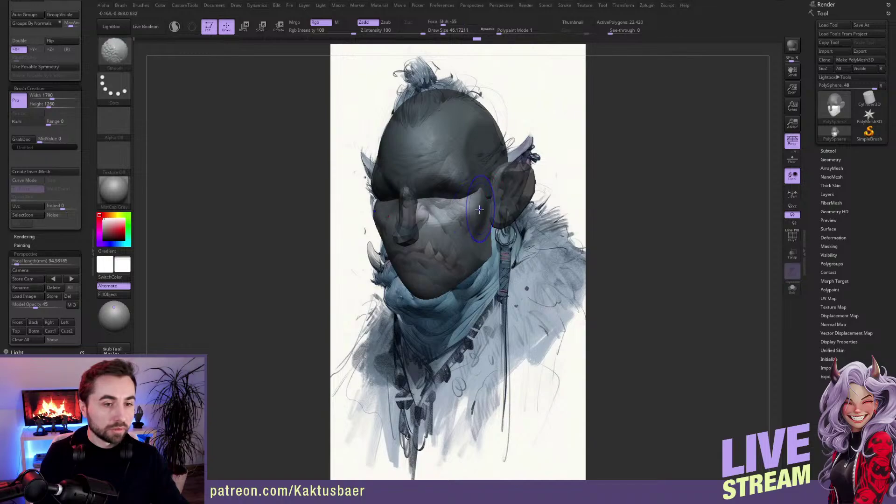
key("s")
left_click_drag(485, 256, 491, 257)
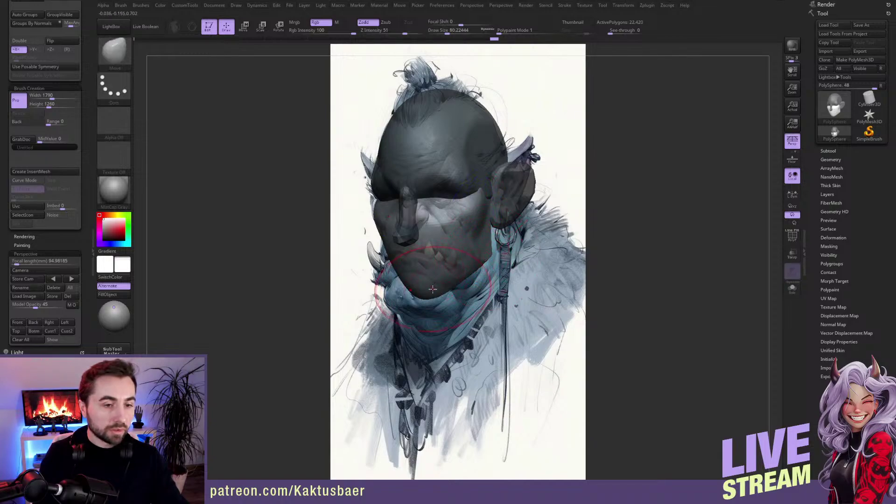
key("s")
left_click_drag(433, 288, 457, 275)
key("s")
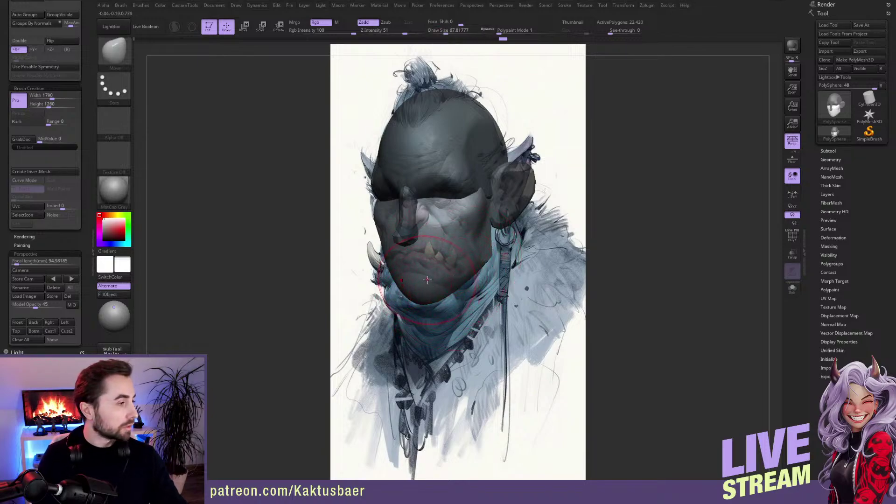
key("bracketright")
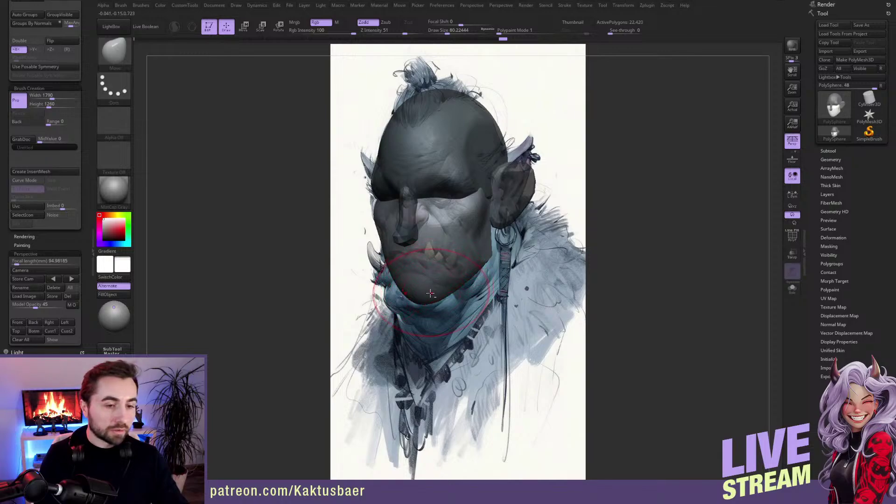
mouse_move(432, 293)
left_mouse_down()
mouse_move(429, 303)
mouse_move(431, 271)
left_mouse_up()
key("bracketleft")
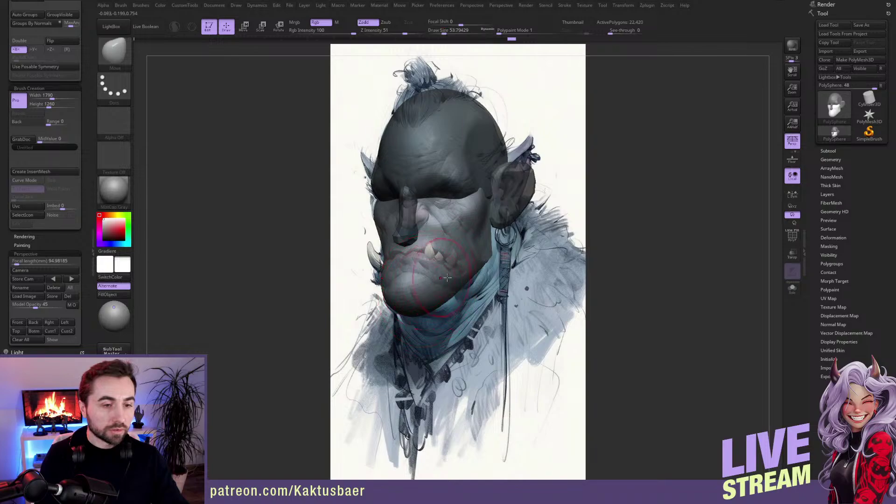
Step: Widen the back of the jaw below the ear to follow the painted jawline with the Move brush
key("bracketright")
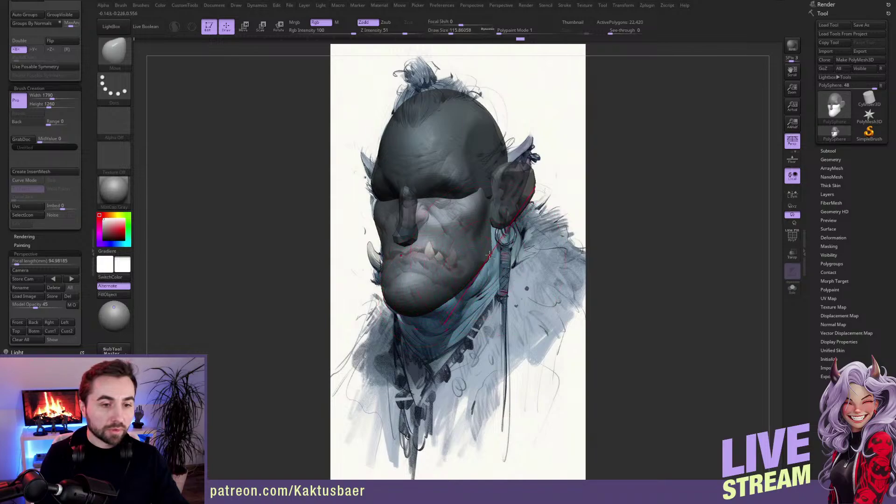
left_click_drag(489, 254, 505, 255)
key("bracketleft")
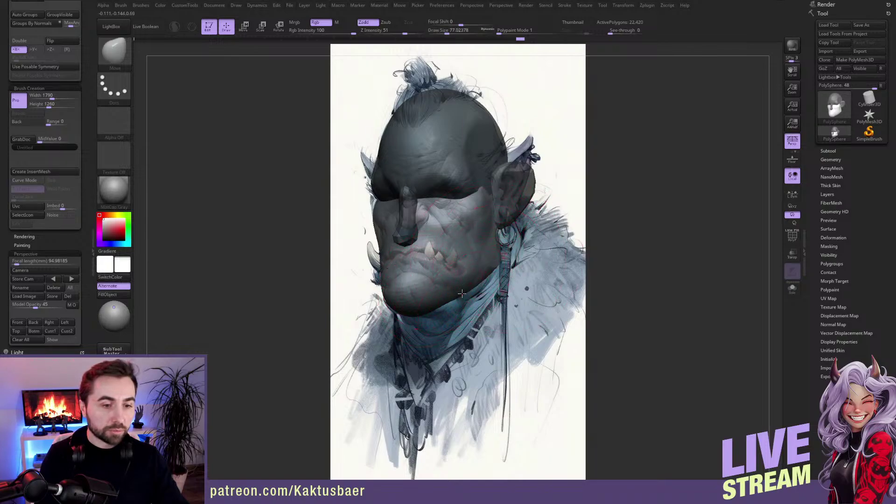
key("bracketleft")
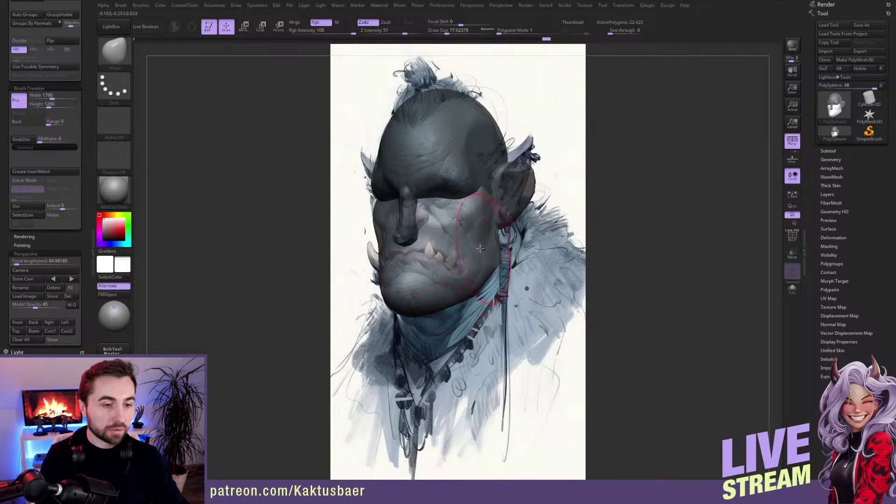
key("bracketleft")
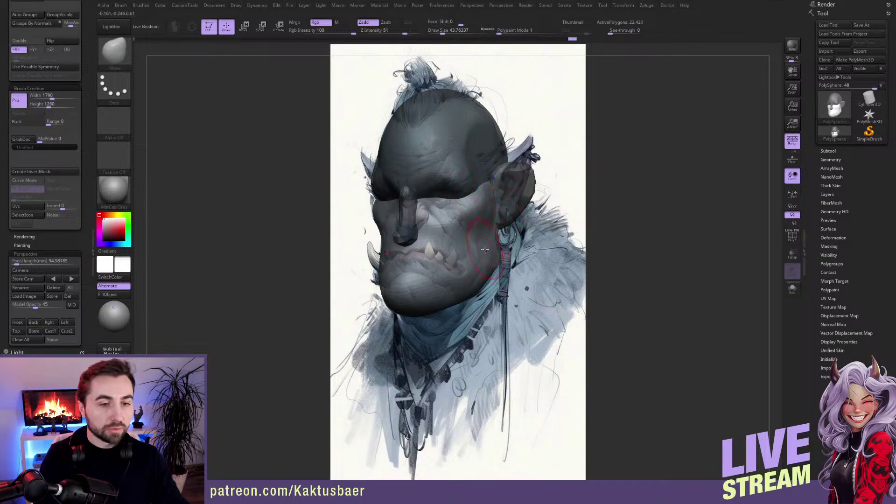
Step: Isolate the ear and stretch it with the Move brush into the pointed shape of the painted ear
key("w")
left_click(516, 183, "alt")
key("q")
left_click_drag(525, 167, 536, 114)
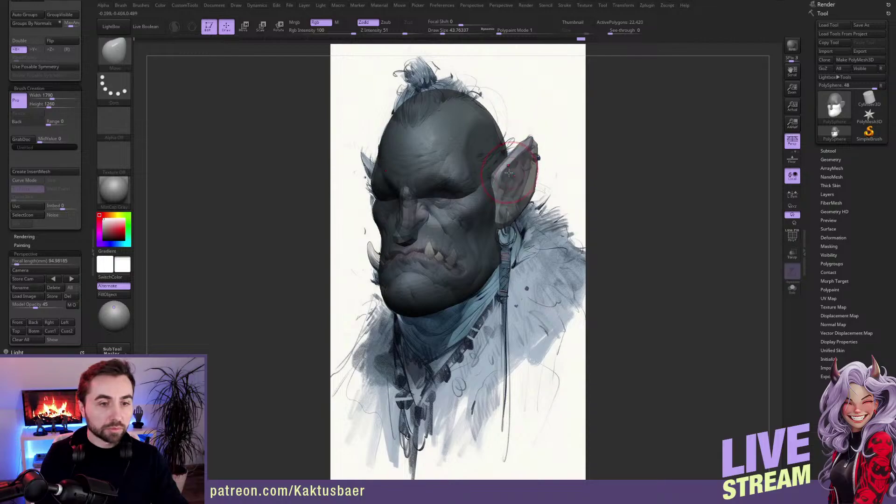
key("s")
mouse_move(507, 175)
left_mouse_down()
mouse_move(526, 196)
mouse_move(518, 194)
mouse_move(507, 219)
mouse_move(505, 210)
left_mouse_up()
key("bracketright")
key("s")
left_click_drag(504, 210, 498, 209)
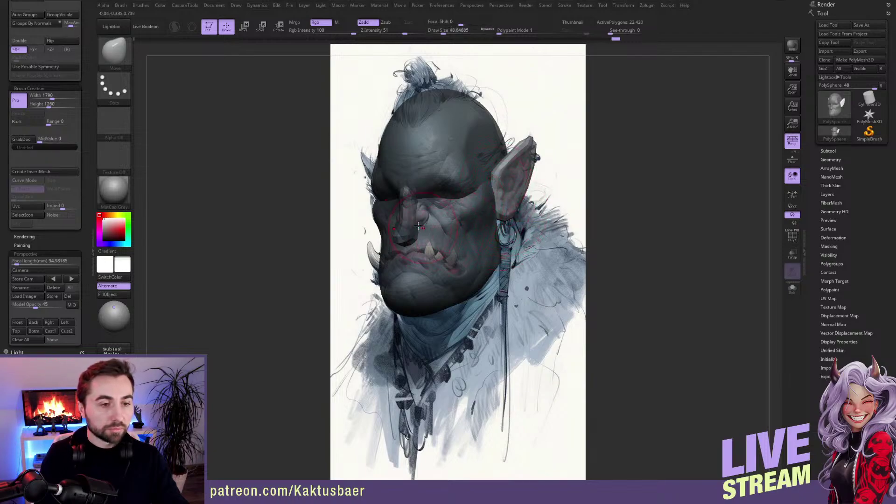
Step: Isolate the nose and reshape it with the Move brush into the short, broad nose of the painting
key("ctrl+z")
key("bracketright")
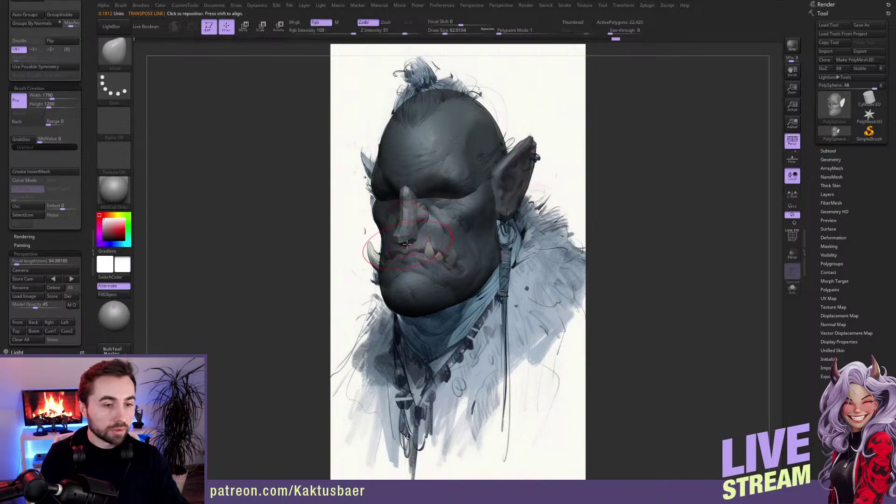
key("bracketright")
left_click_drag(412, 231, 407, 225)
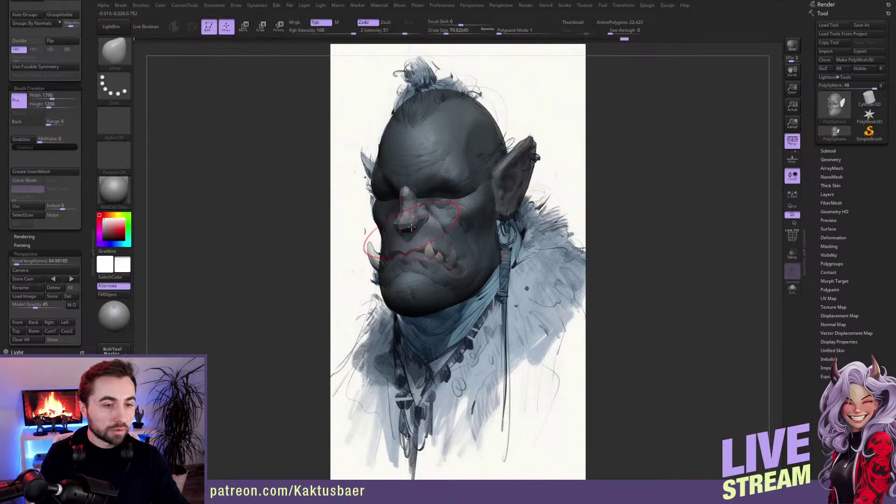
key("bracketleft")
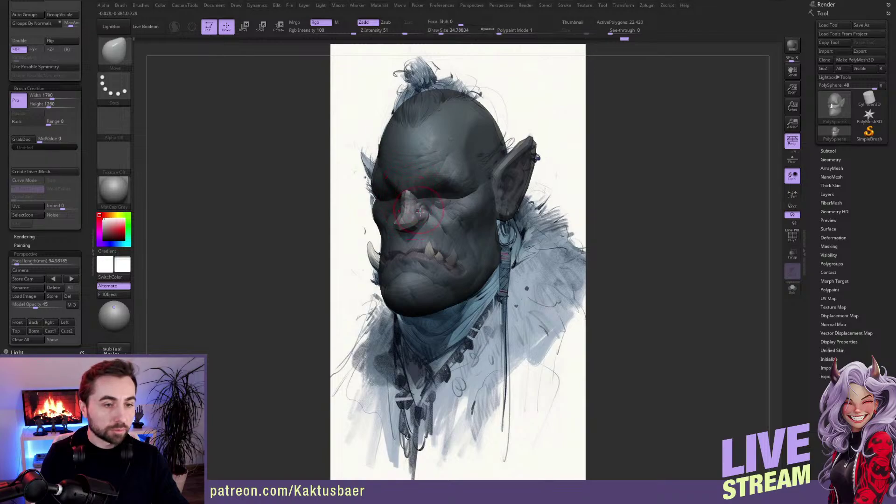
key("bracketleft")
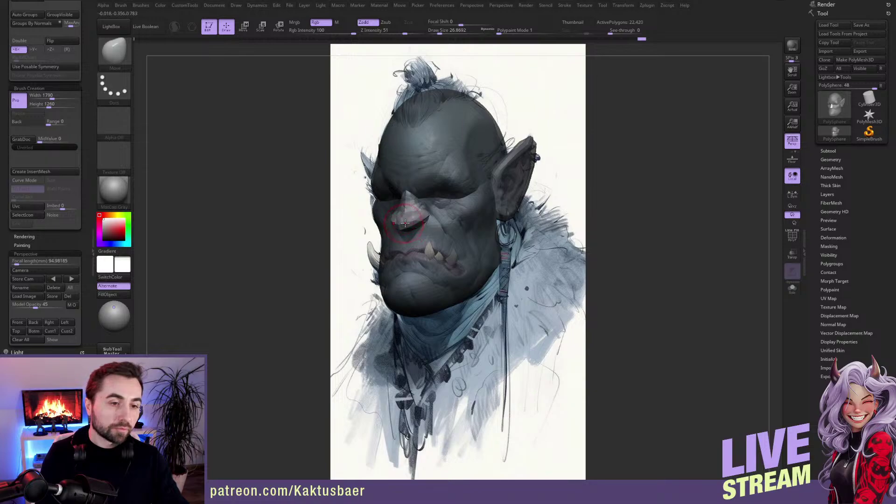
key("s")
left_click_drag(424, 216, 426, 217)
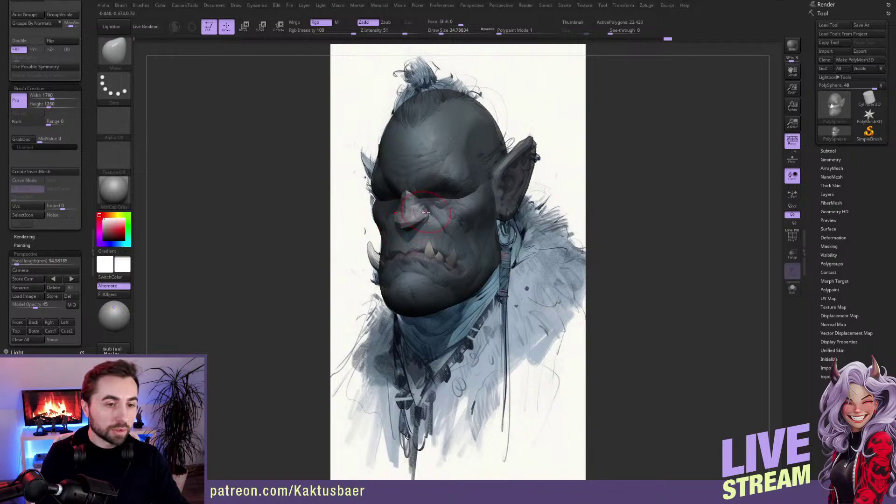
Step: Mask everything except the lower face and adjust its cheekbone below the eye with the Move brush
key("w")
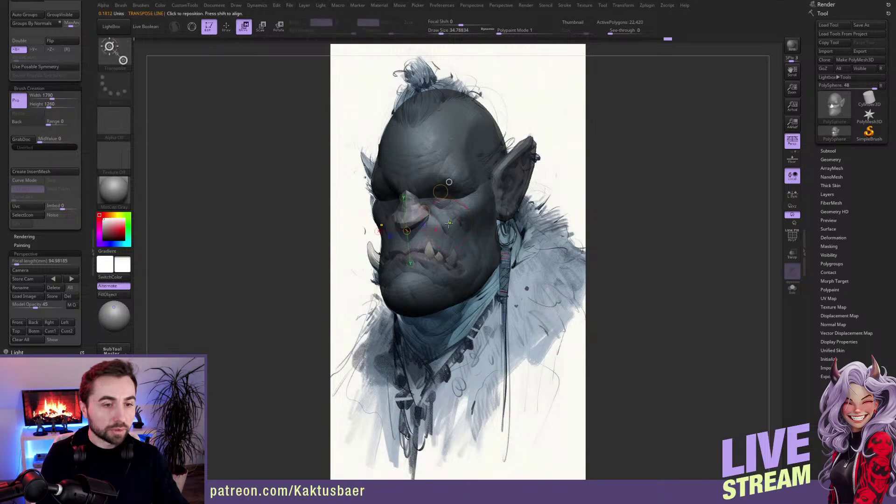
left_click(447, 223, "ctrl")
key("q")
key("]")
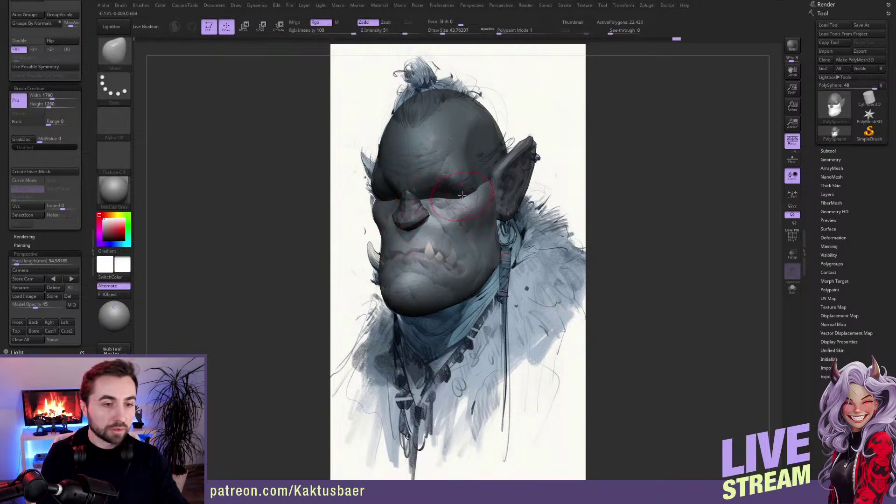
Step: Isolate the cranium and refine its temple and brow ridge above the eye with the Move brush
key("ctrl+i")
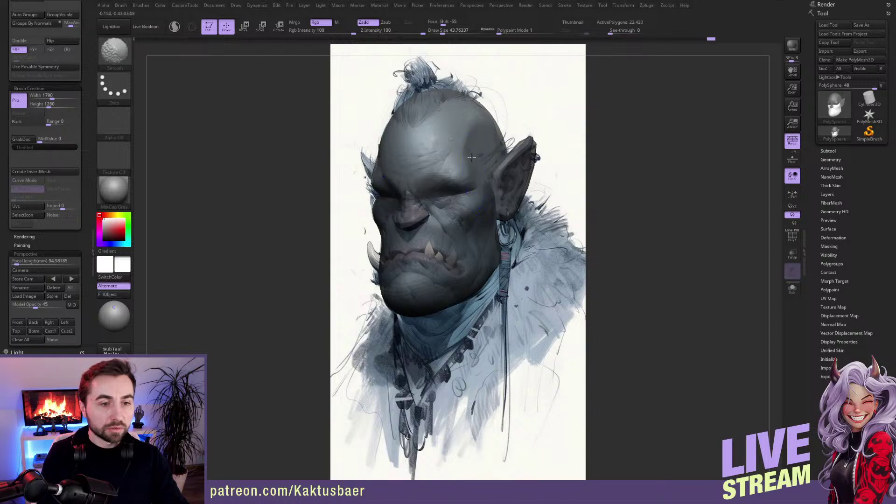
mouse_move(488, 148)
left_mouse_down()
mouse_move(497, 135)
mouse_move(506, 154)
left_mouse_up()
key("ctrl+z")
key("s")
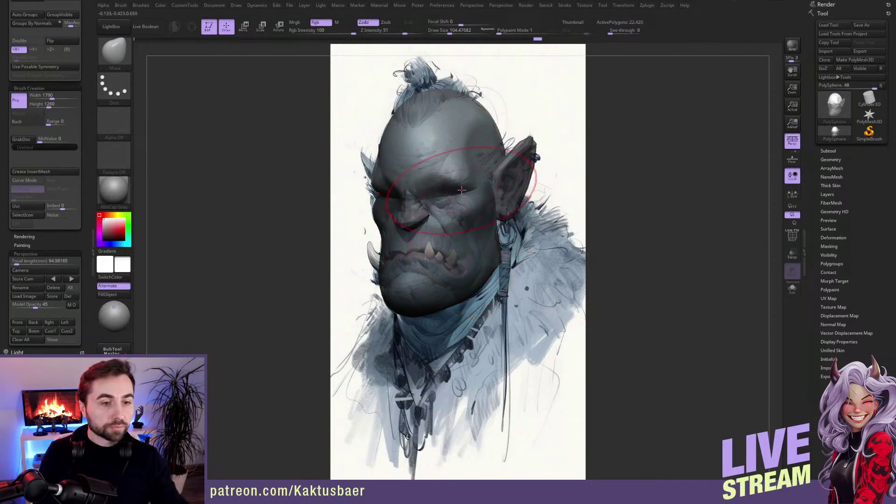
left_click_drag(461, 190, 454, 190)
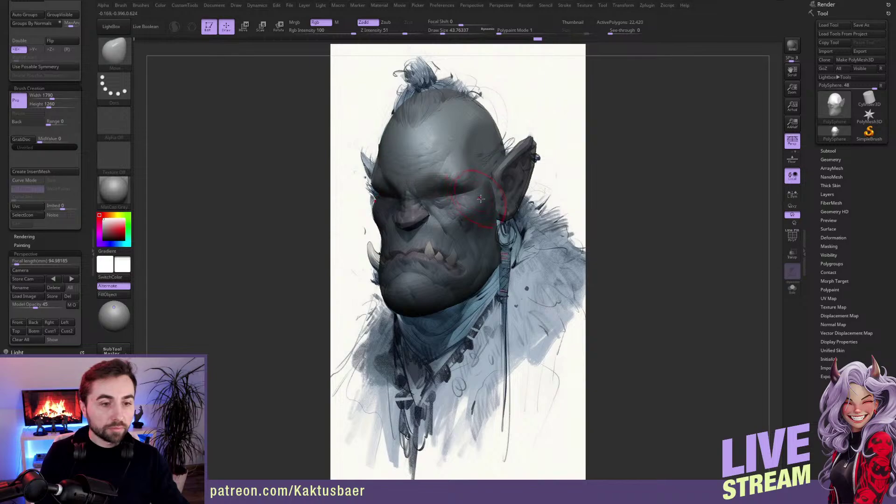
key("w")
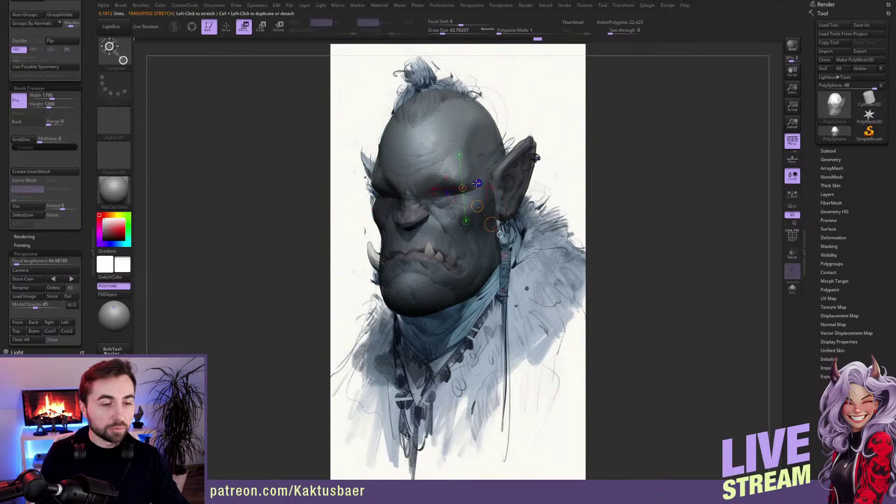
key("q")
key("s")
left_click_drag(483, 184, 480, 191)
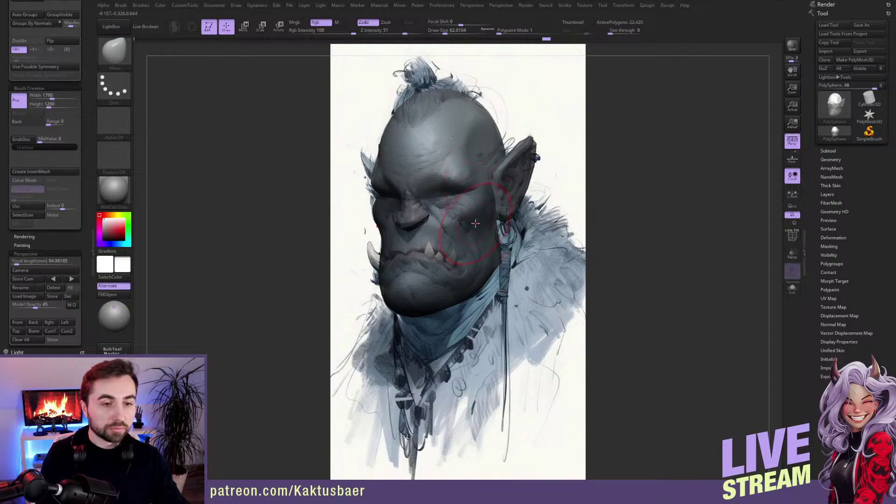
Step: Isolate the lower face and choose the DamStandard brush with a draw size of about 12
key("w")
key("ctrl+i")
key("q")
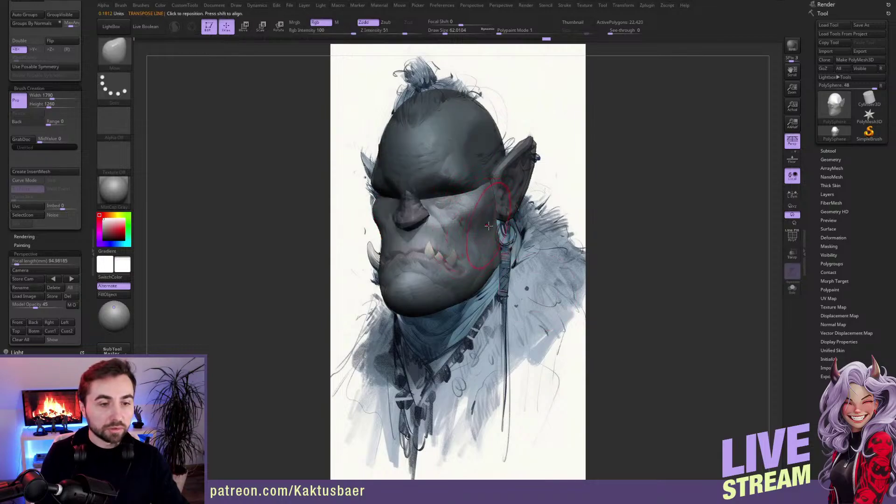
key("bracketleft")
key("bracketleft")
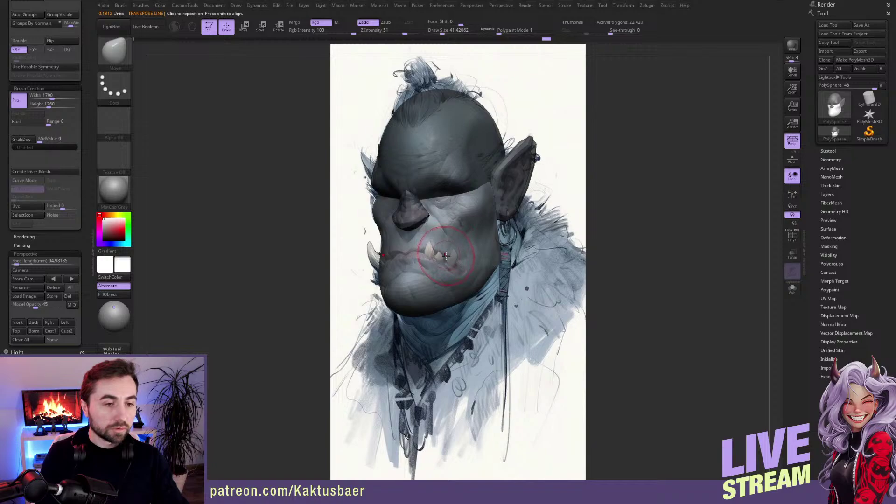
key("bracketleft")
key("bracketleft")
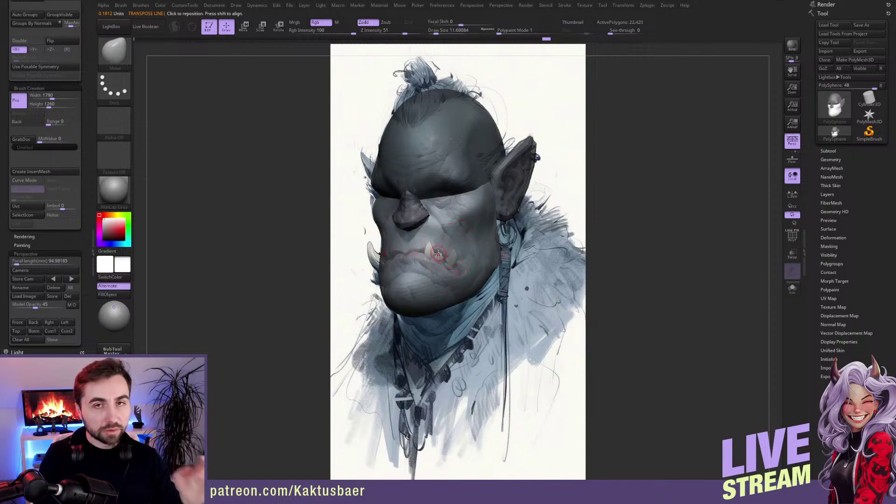
key("b")
key("c")
key("b")
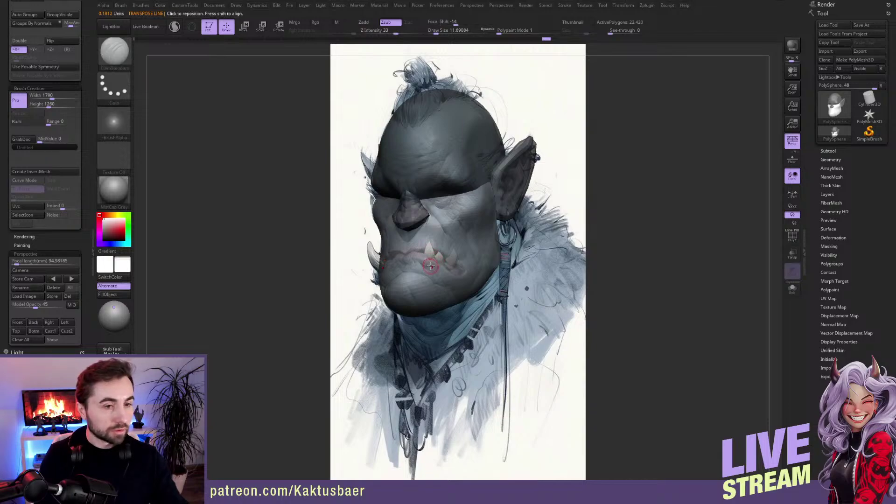
Step: Clear the mask and subdivide the lower face once, keeping the DamStandard brush for detailing
key("b")
key("p")
key("a")
left_click_drag(612, 187, 618, 219, "ctrl")
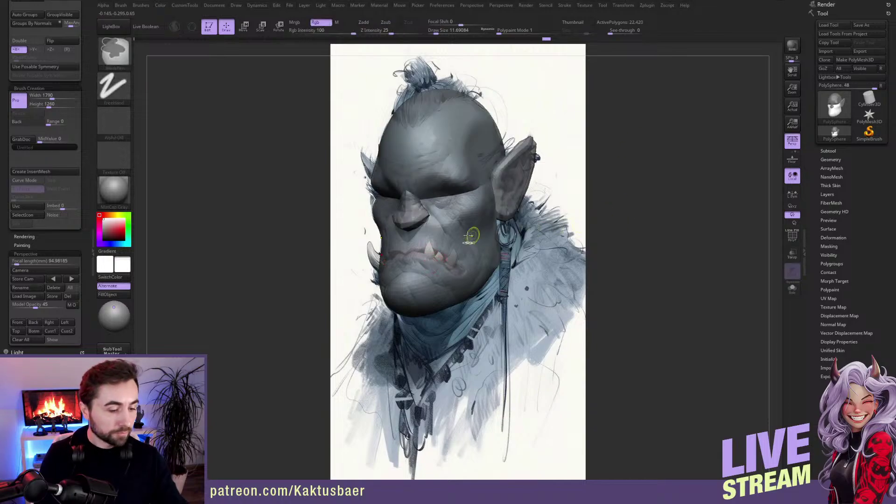
key("b")
key("d")
key("s")
key("w")
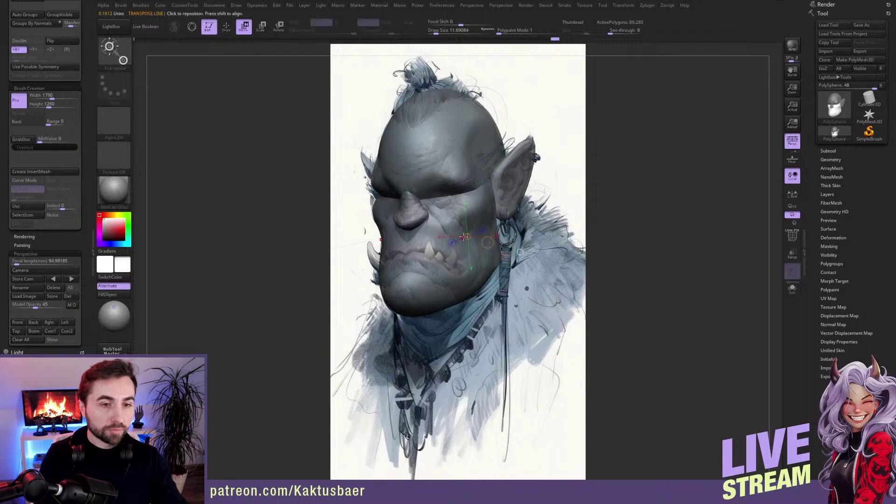
key("q")
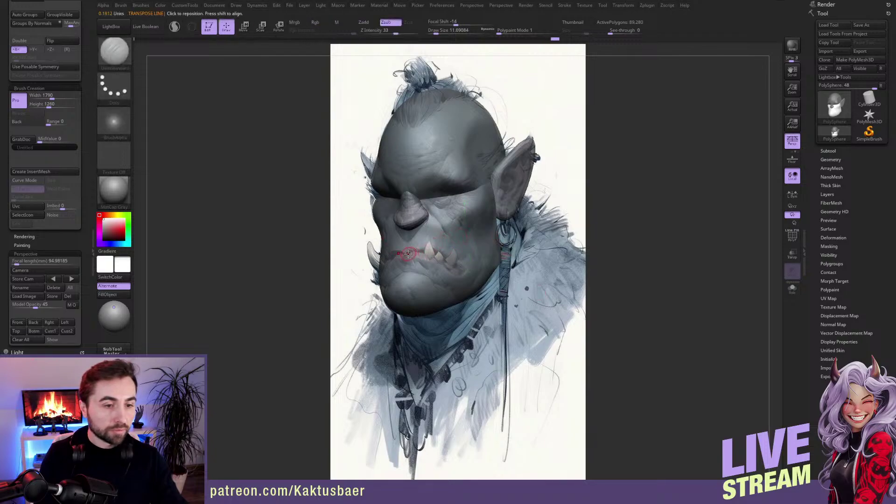
Step: Open the subtool and geometry settings, and carve the mouth line and cheek folds with the DamStandard brush
left_click(826, 151)
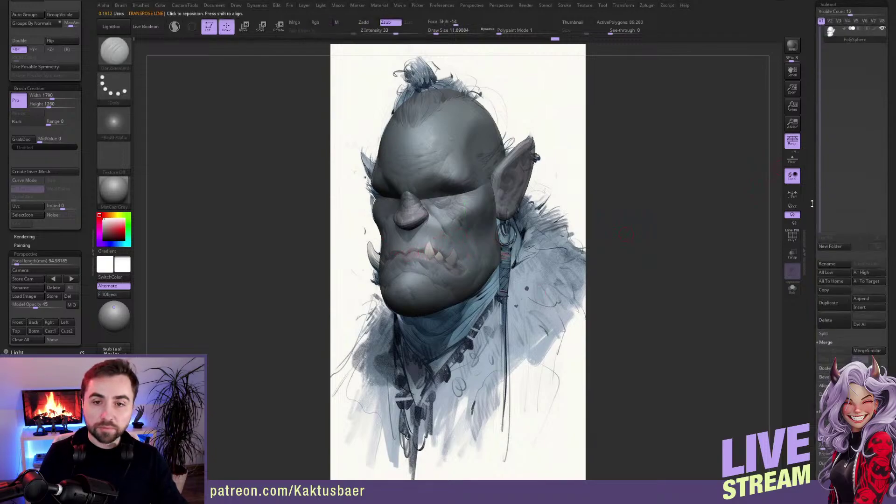
left_click_drag(811, 203, 820, 133)
left_click(828, 144, "shift")
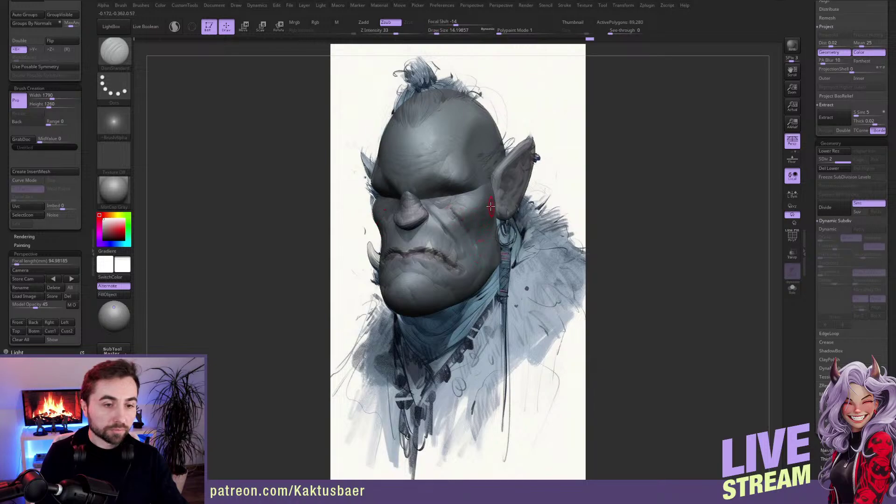
key("s")
left_click_drag(471, 215, 472, 186)
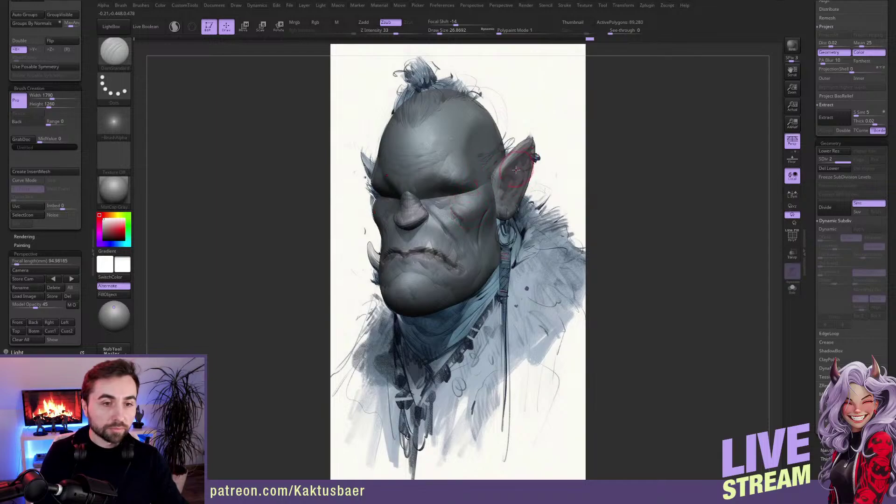
Step: Select the nose and reshape it to match the painting with the Move brush, reducing the draw size to about 22
key("w")
key("q")
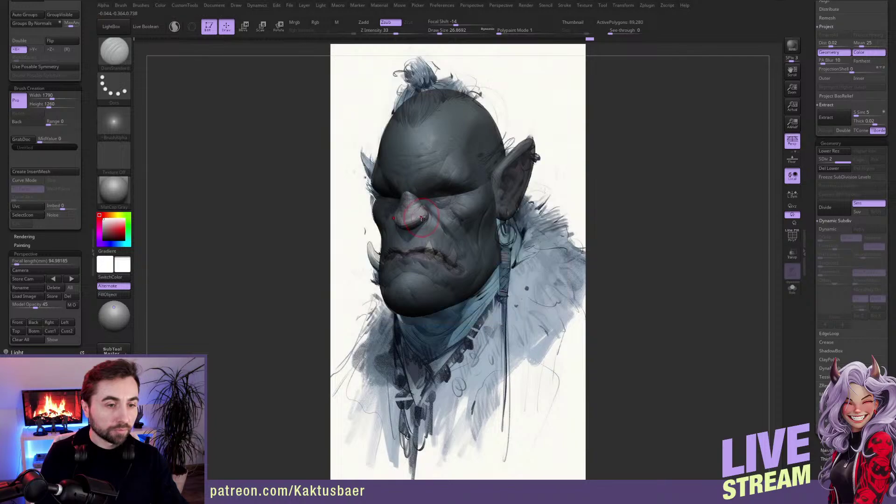
left_click(52, 296)
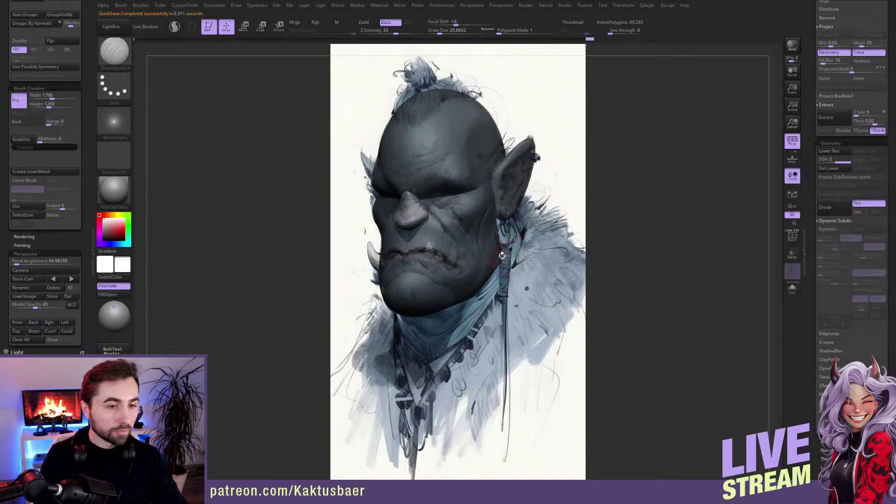
key("bracketright")
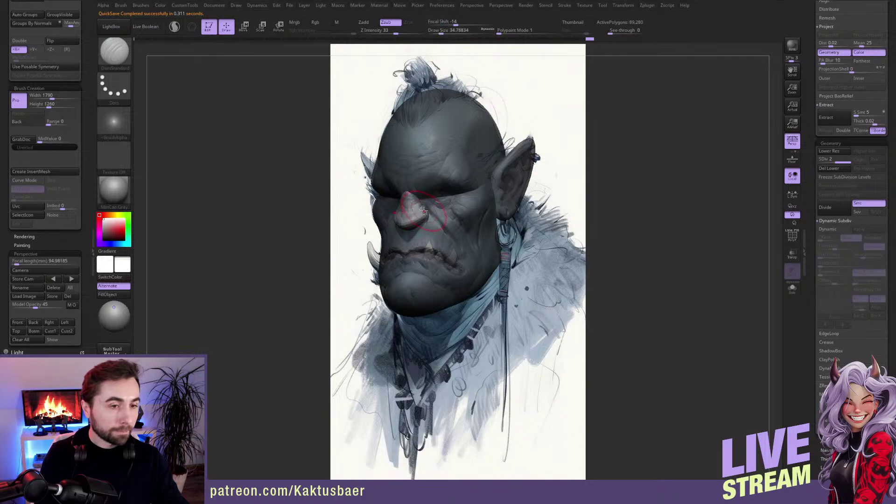
key("b")
key("m")
key("v")
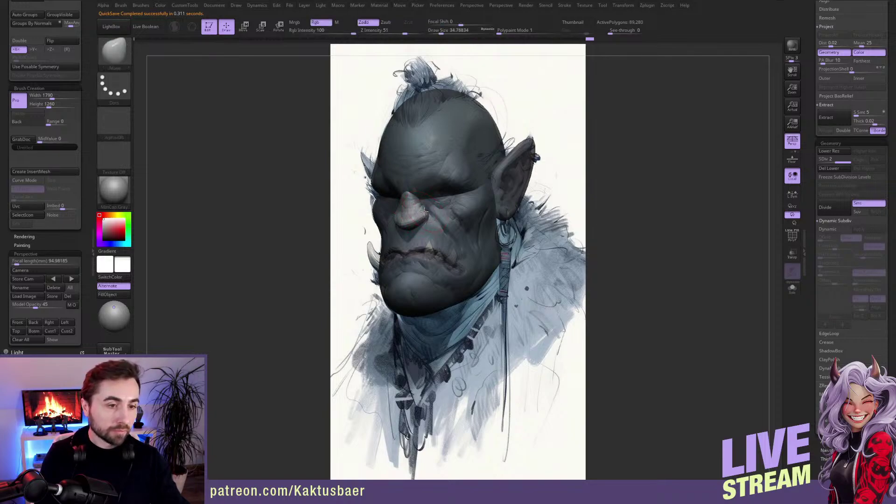
key("bracketleft")
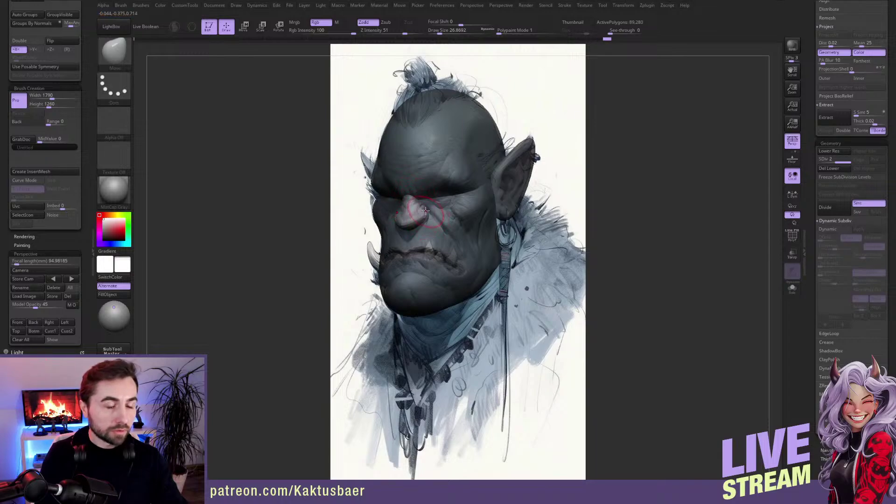
key("bracketleft")
key("bracketright")
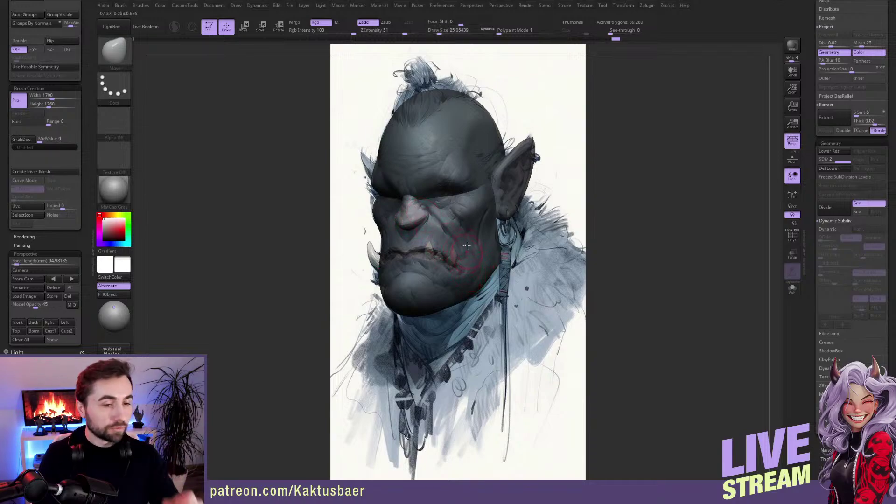
key("bracketright")
key("bracketleft")
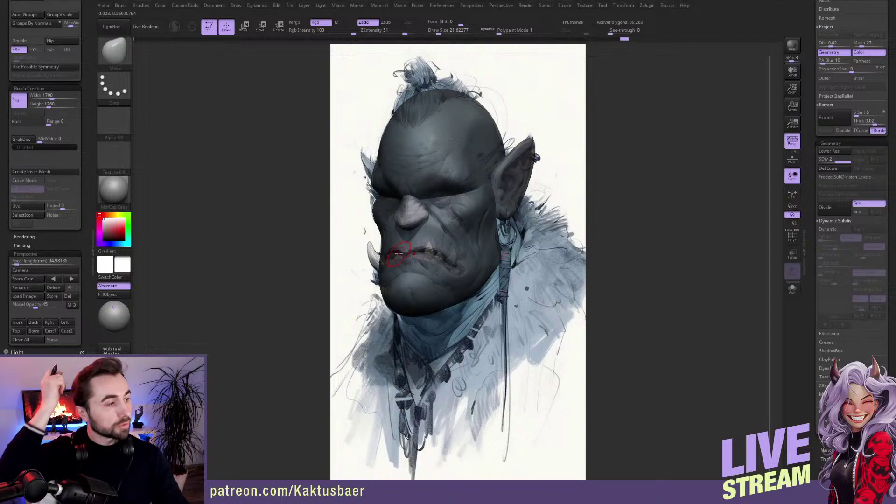
Step: Select the ear and rotate it around its attachment to the head so its angle matches the painted ear
key("w")
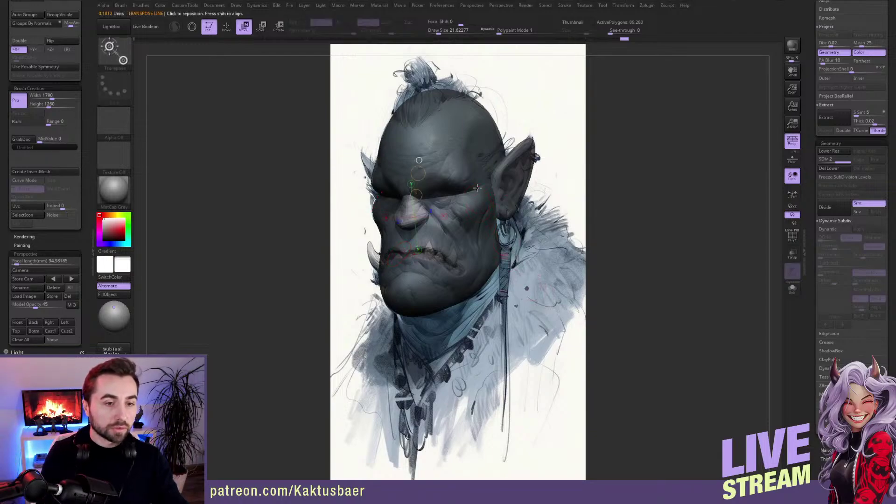
left_click(474, 181)
key("q")
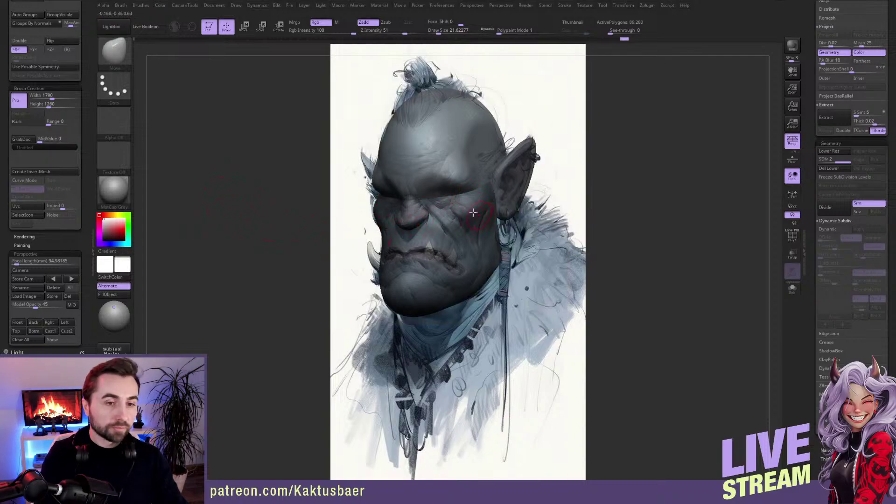
left_click(513, 192, "alt")
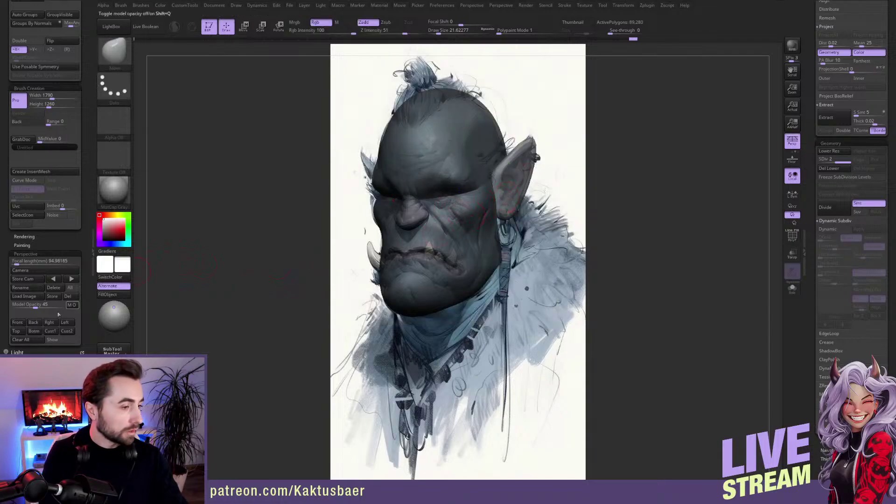
left_click(28, 278)
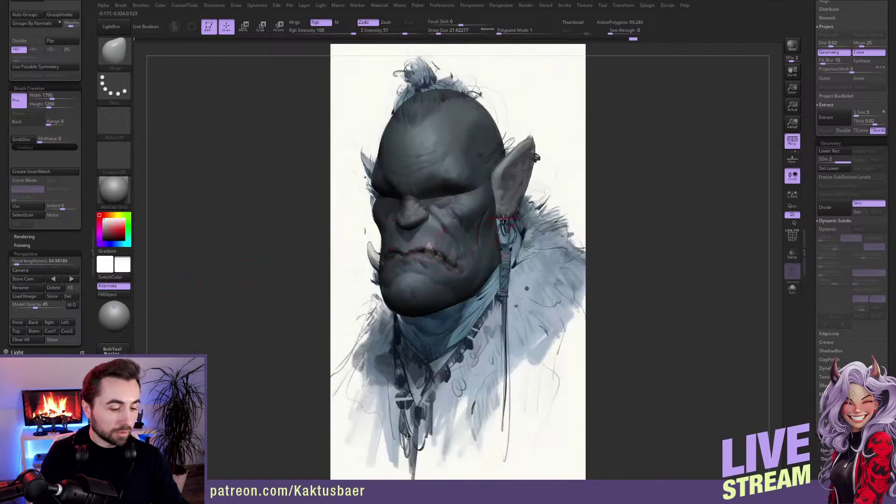
key("r")
mouse_move(493, 196)
left_mouse_down("shift")
mouse_move(494, 142)
mouse_move(488, 196)
left_mouse_up("shift")
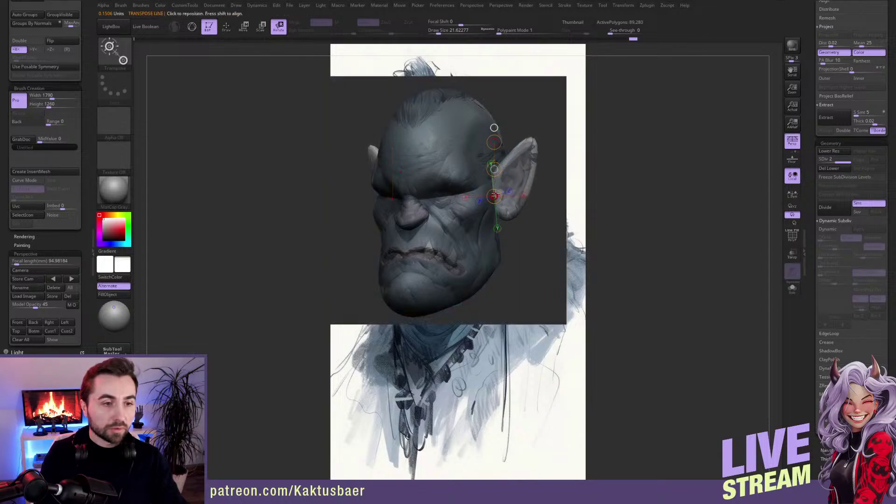
key("q")
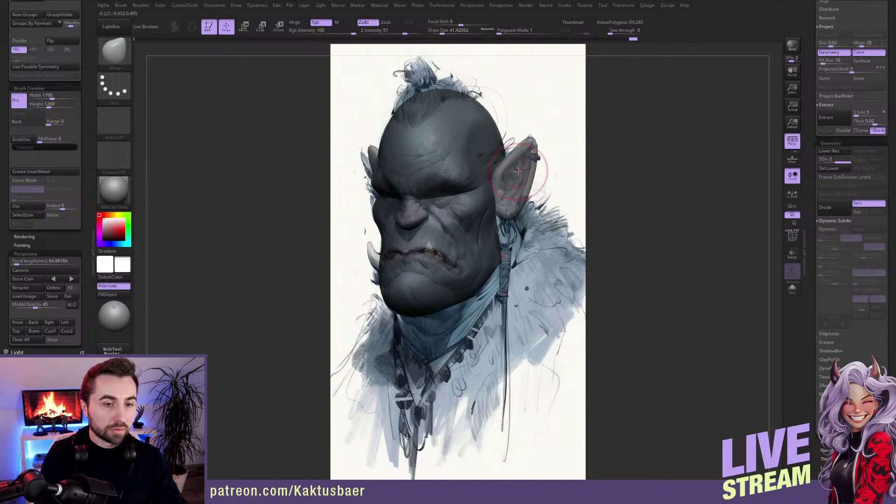
Step: Reshape the ear's tip, outer edge and lobe to the painted outline with the Move brush, varying the draw size between about 25 and 41
key("s")
mouse_move(521, 166)
left_mouse_down()
mouse_move(532, 165)
mouse_move(527, 171)
mouse_move(523, 146)
mouse_move(533, 143)
left_mouse_up()
key("s")
key("s")
key("s")
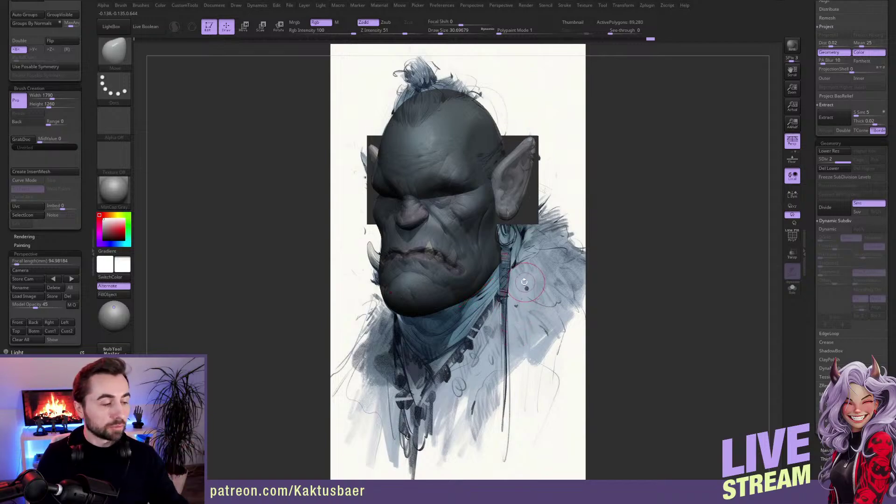
key("s")
mouse_move(519, 199)
left_mouse_down()
mouse_move(511, 213)
mouse_move(523, 181)
left_mouse_up()
key("s")
key("s")
key("s")
left_click_drag(531, 148, 529, 150)
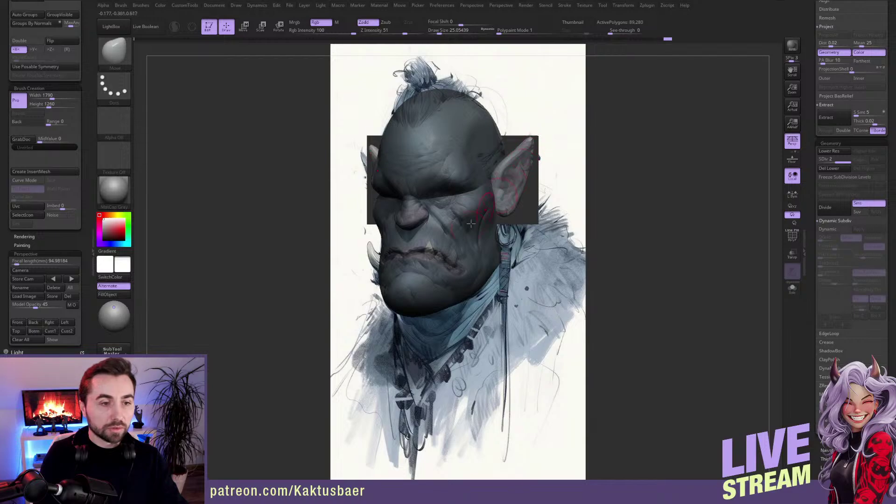
Step: Select the lower face, restore the reference camera view, and smooth the corner of the mouth
mouse_move(517, 194)
right_mouse_down()
mouse_move(461, 194)
mouse_move(477, 194)
right_mouse_up()
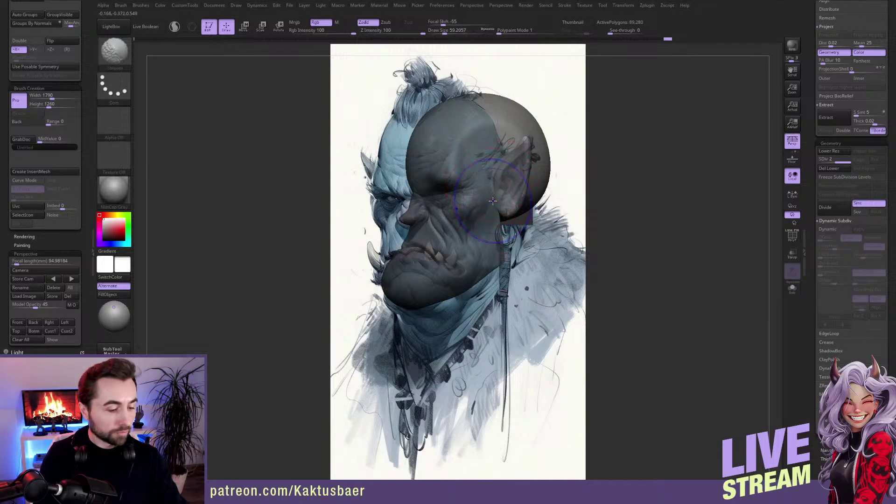
mouse_move(492, 190)
right_mouse_down()
mouse_move(543, 211)
mouse_move(492, 242)
right_mouse_up()
key("w")
left_click(507, 250, "alt")
key("q")
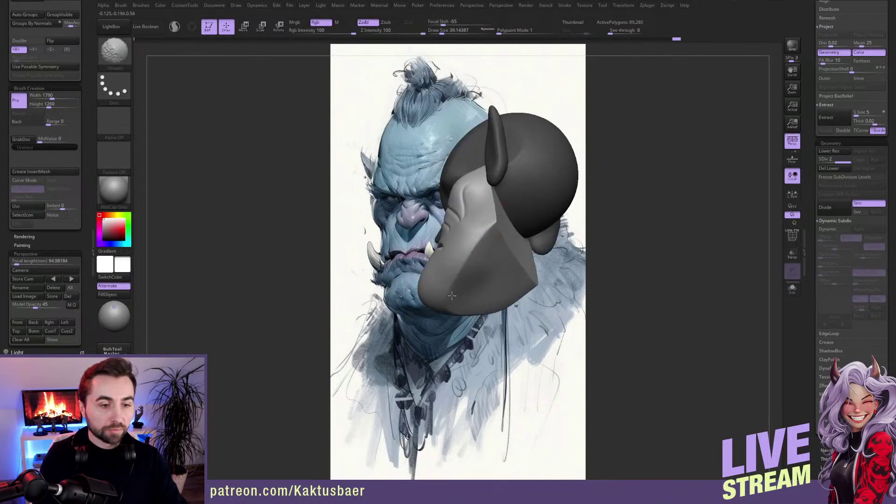
mouse_move(452, 295)
right_mouse_down()
mouse_move(489, 237)
mouse_move(505, 228)
mouse_move(526, 250)
mouse_move(296, 264)
right_mouse_up()
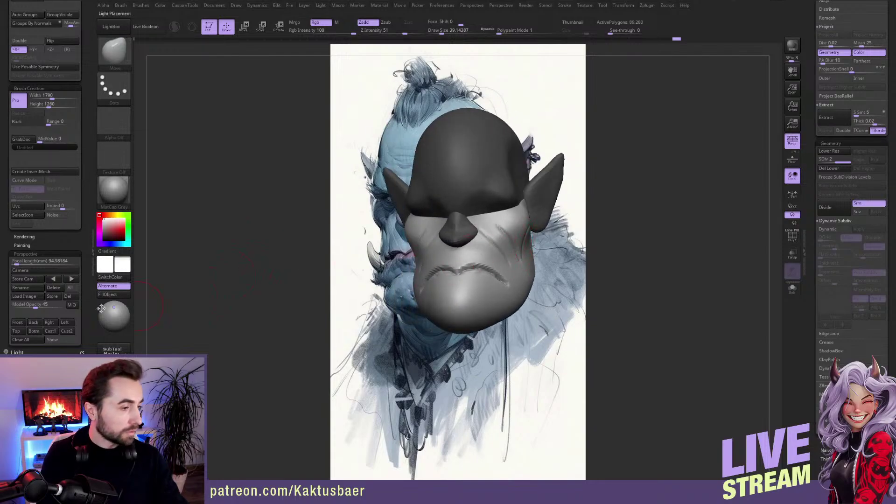
left_click(33, 271)
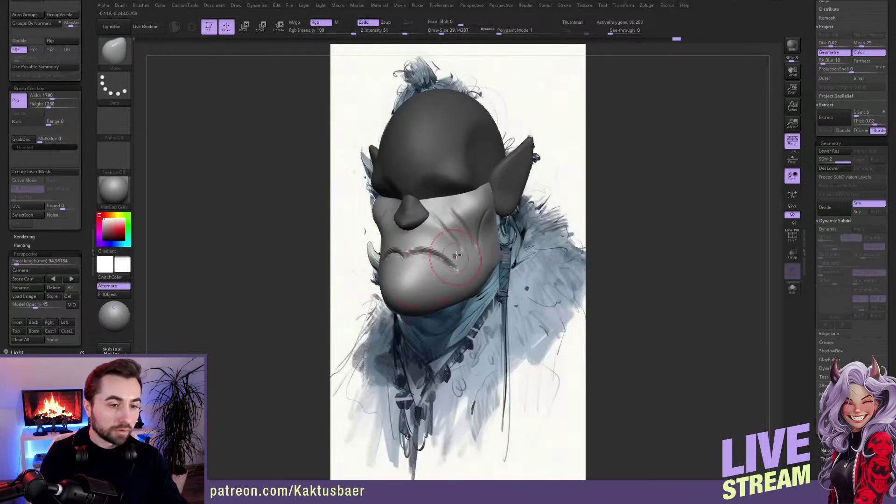
key("shift")
left_click_drag(456, 265, 444, 266, "shift")
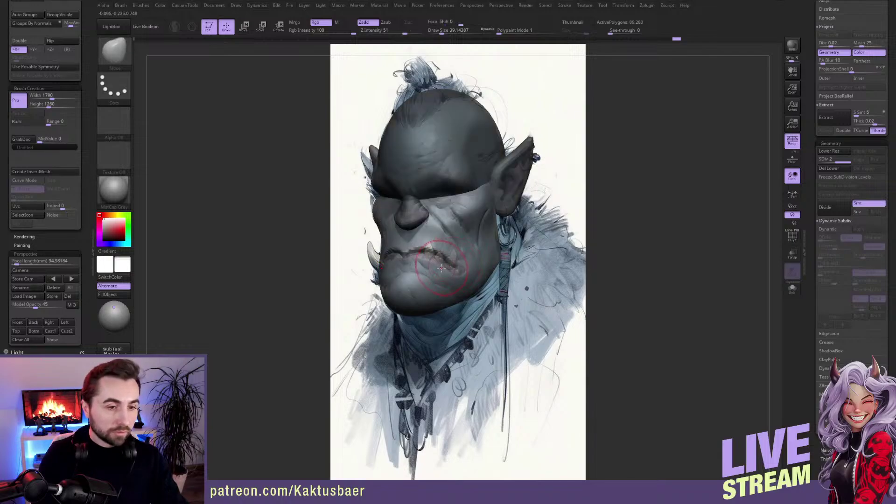
Step: Carve the crease below the lower lip and extend it toward the jaw with the DamStandard brush at a draw size of about 14
key("s")
left_click(432, 279)
key("bracketleft")
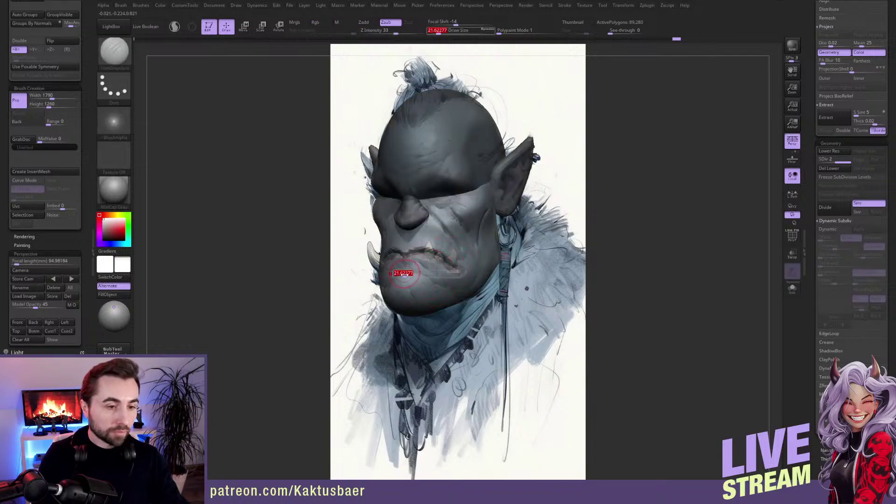
left_click_drag(408, 272, 385, 273)
key("shift")
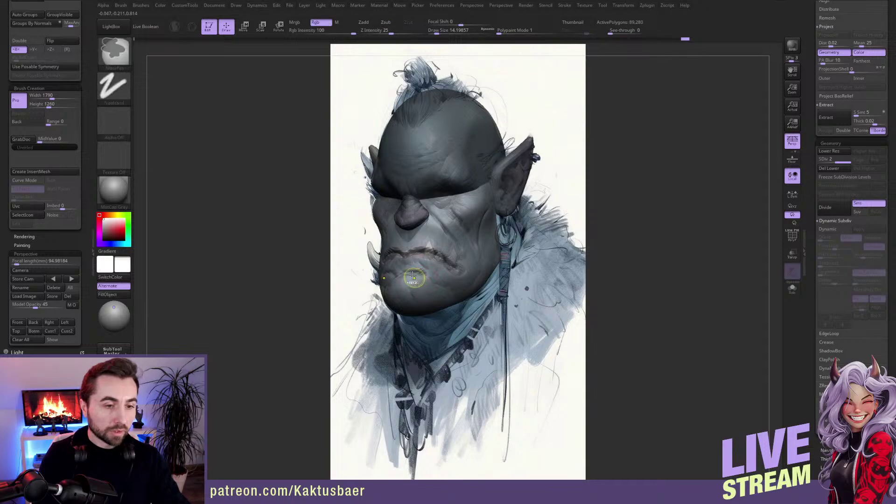
key("ctrl+z")
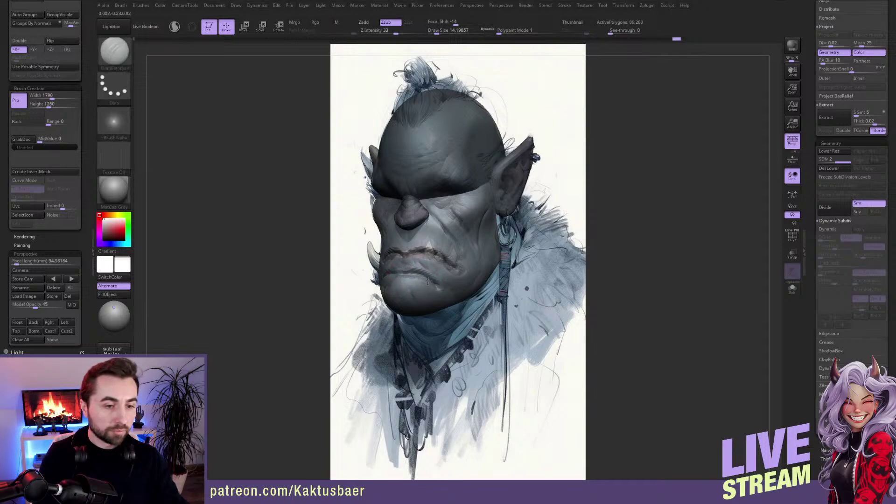
left_click_drag(449, 290, 474, 281)
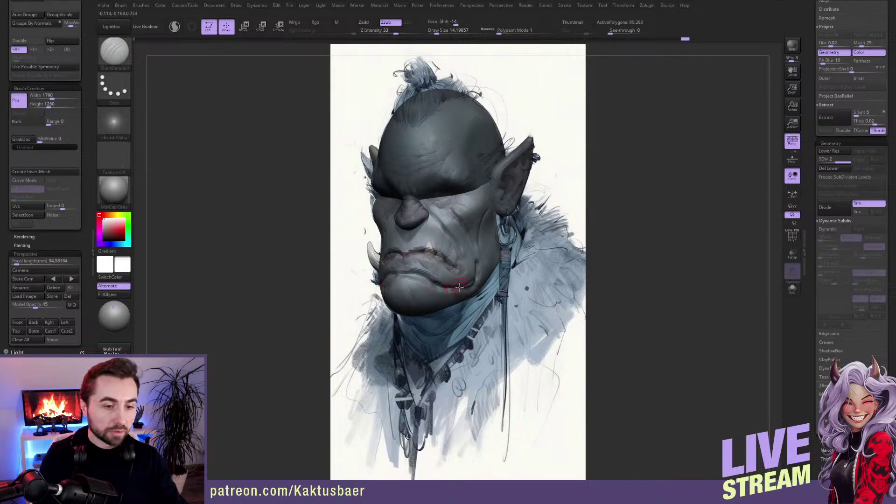
Step: Shape the lower lip and chin with the Move brush at draw sizes up to about 41, and restore the reference camera view
key("b")
key("m")
key("v")
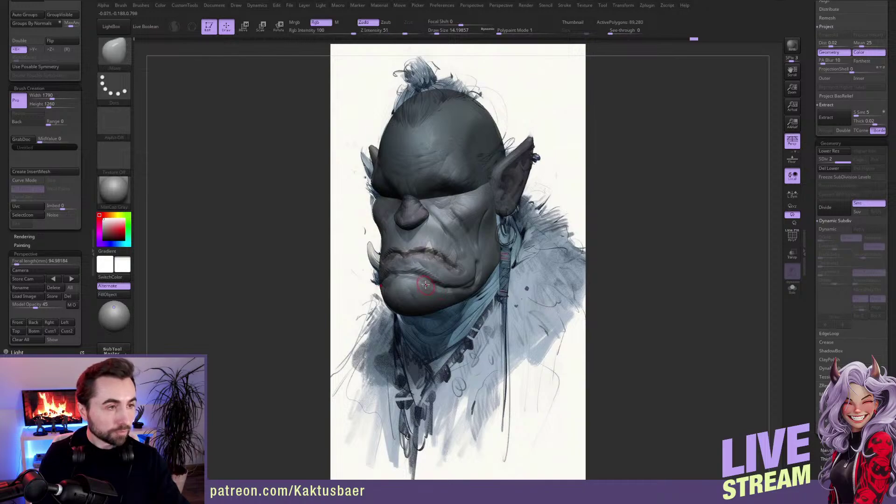
mouse_move(437, 290)
left_mouse_down()
mouse_move(422, 284)
mouse_move(427, 291)
left_mouse_up()
key("s")
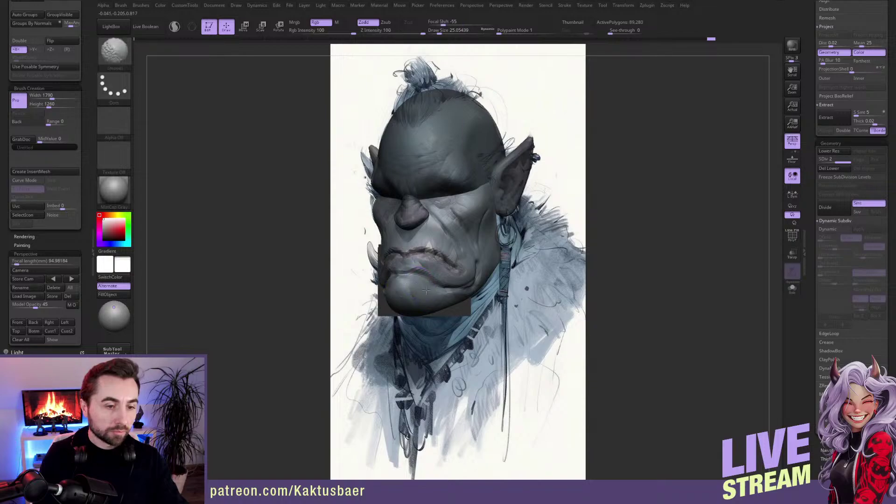
key("b")
key("m")
key("v")
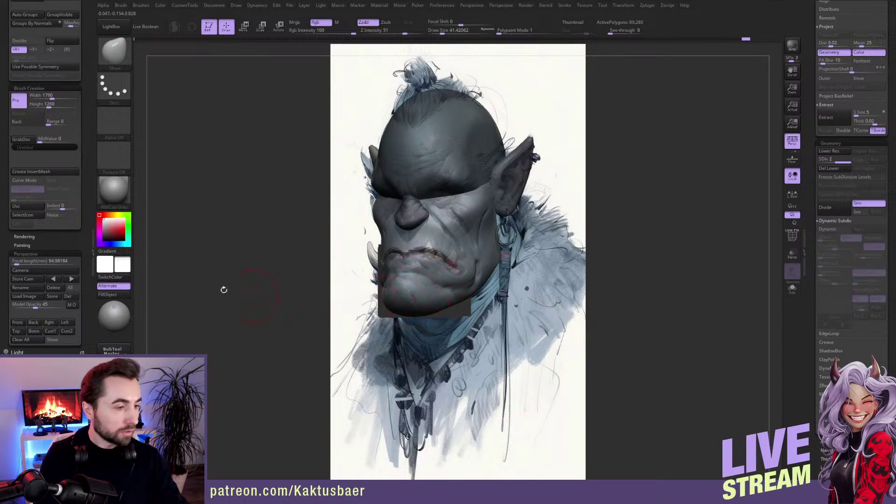
left_click(40, 271)
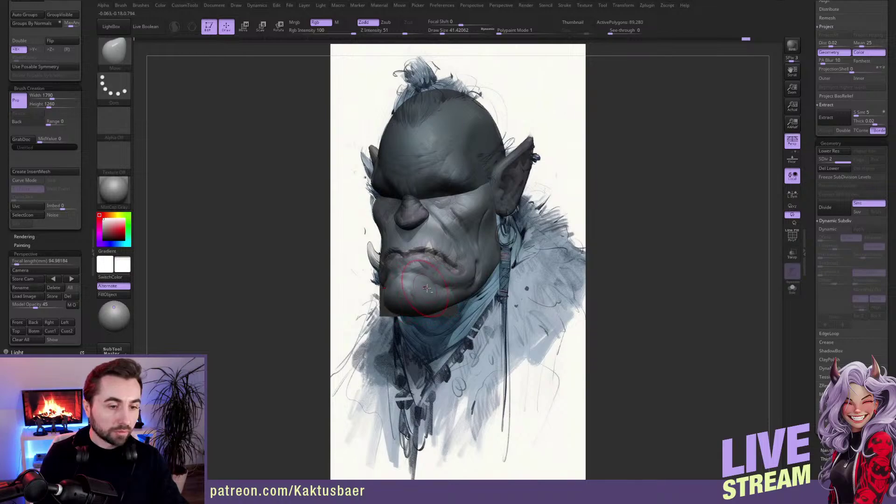
Step: Adjust the chin and lower lip profile from the side with the Move brush at a draw size of about 59, and restore the reference camera view
mouse_move(427, 288)
right_mouse_down()
mouse_move(455, 282)
mouse_move(442, 263)
right_mouse_up()
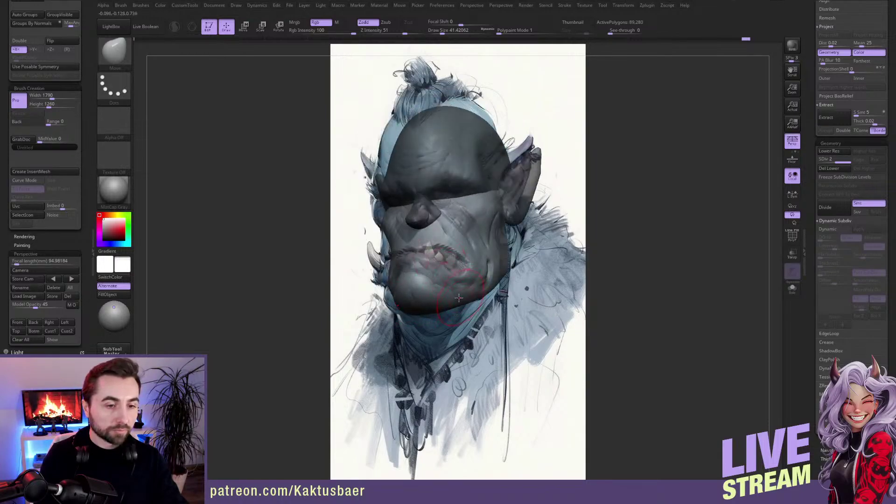
right_click_drag(459, 297, 480, 296)
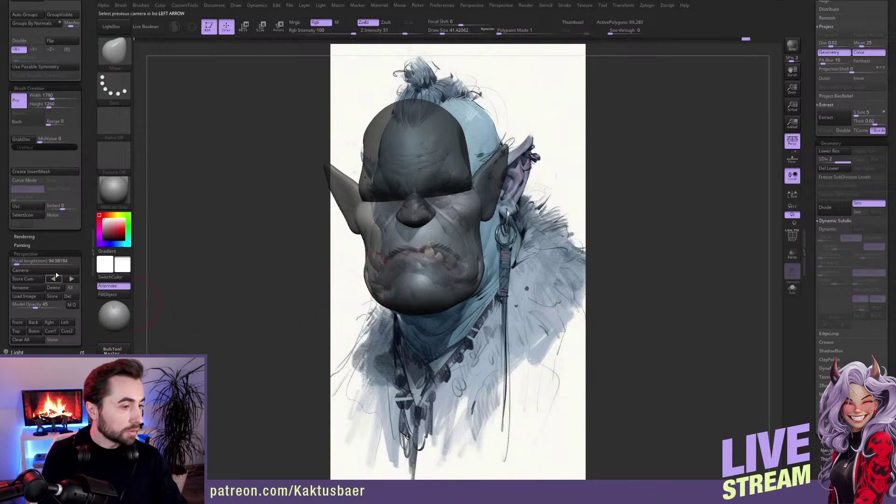
left_click(54, 278)
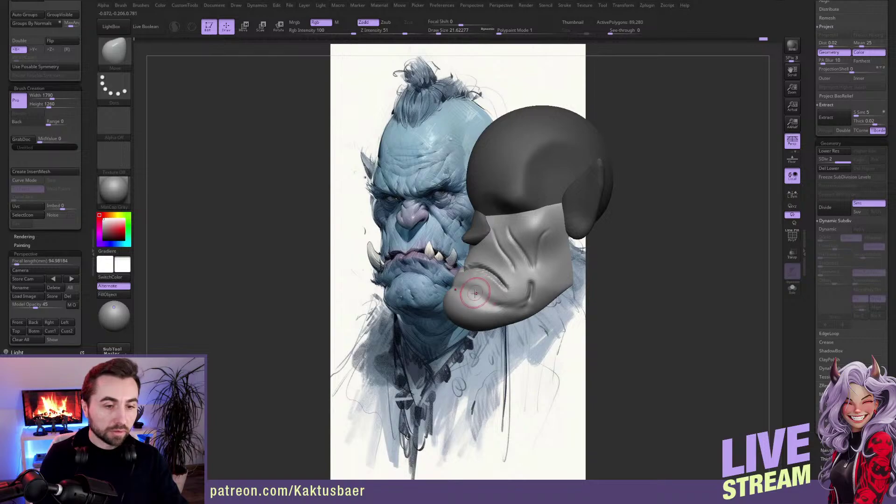
key("s")
left_click_drag(461, 303, 468, 303)
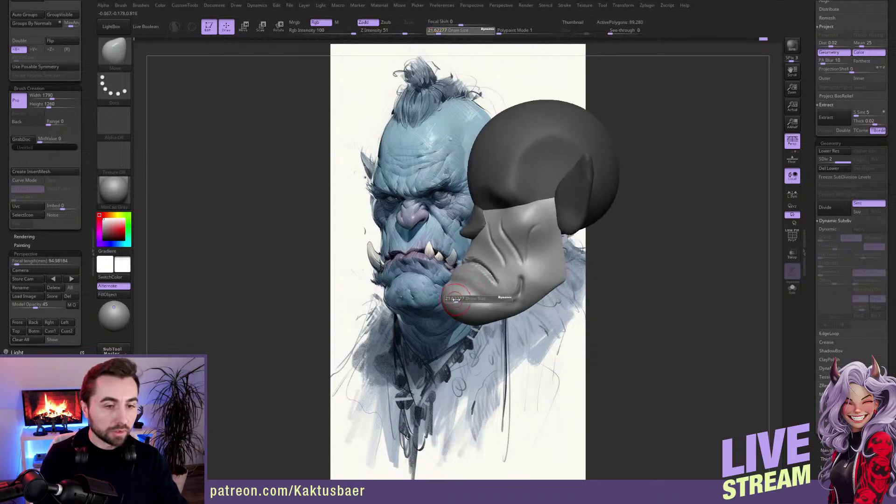
key("bracketright")
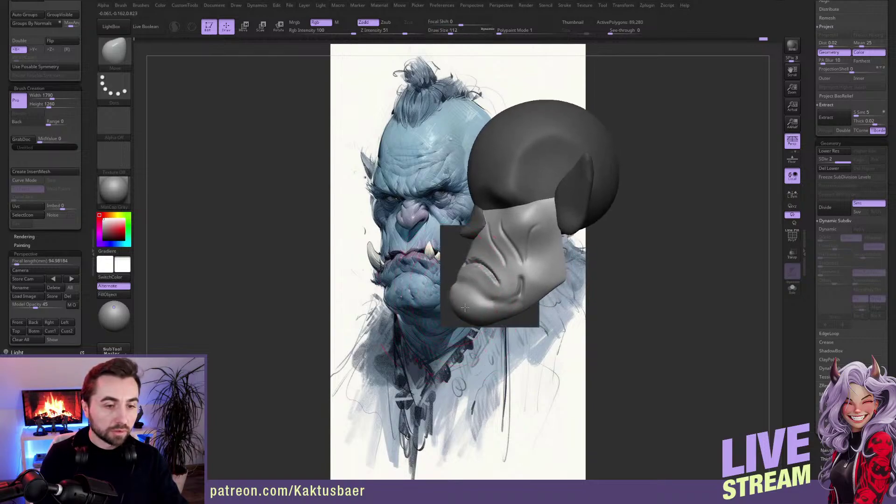
key("bracketleft")
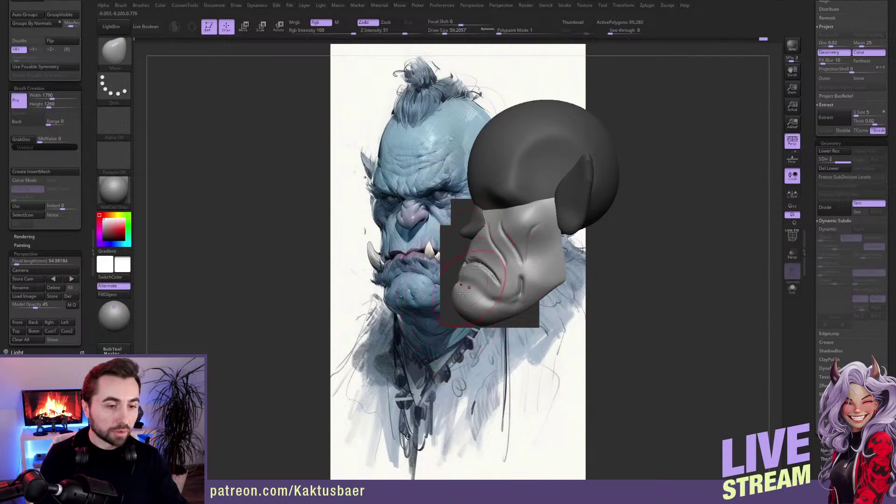
left_click(37, 271)
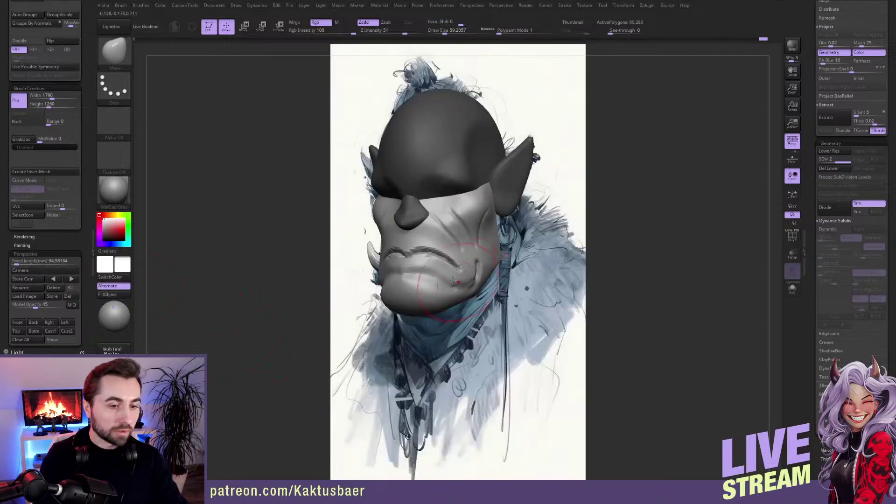
Step: Push the chin and lower lip back from the side with the Move brush at a draw size of about 128
key("shift+z")
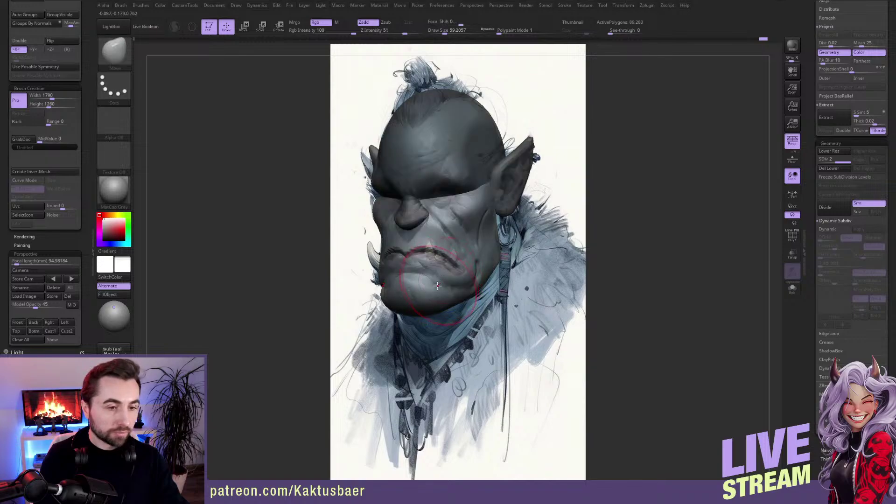
right_click_drag(435, 285, 530, 247)
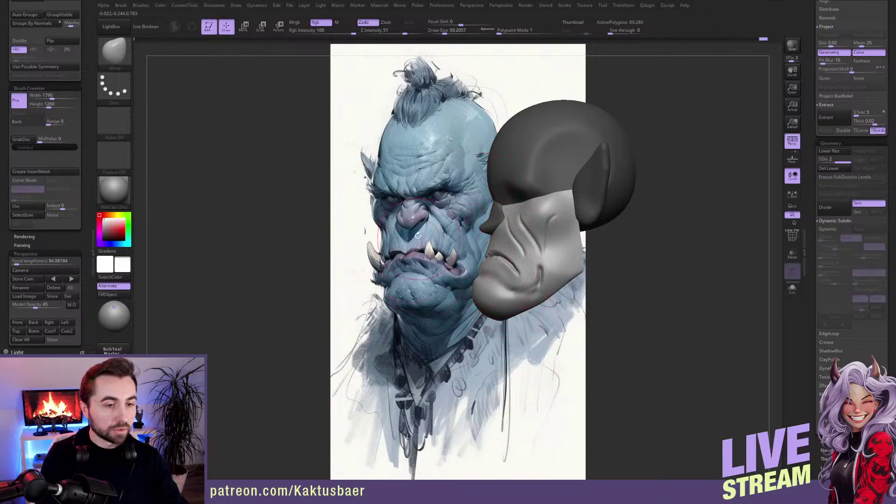
right_click_drag(517, 273, 569, 280, "alt")
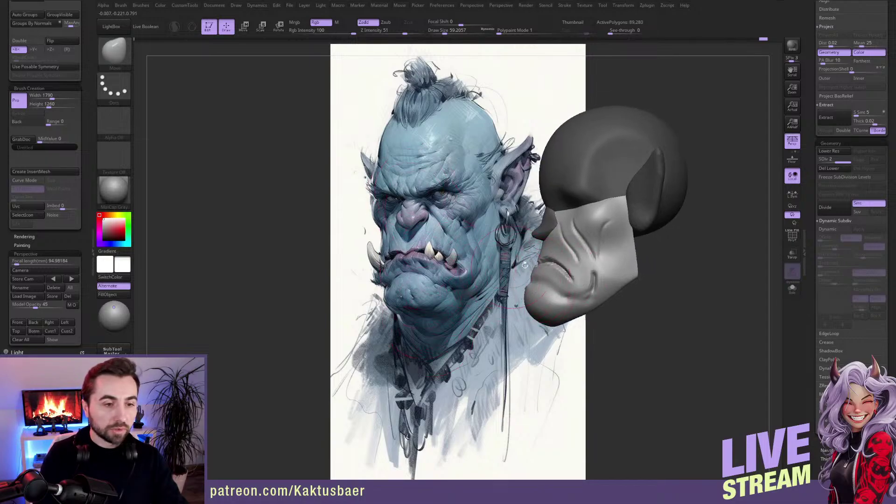
right_click_drag(547, 301, 541, 296)
key("s")
left_click_drag(543, 297, 561, 303)
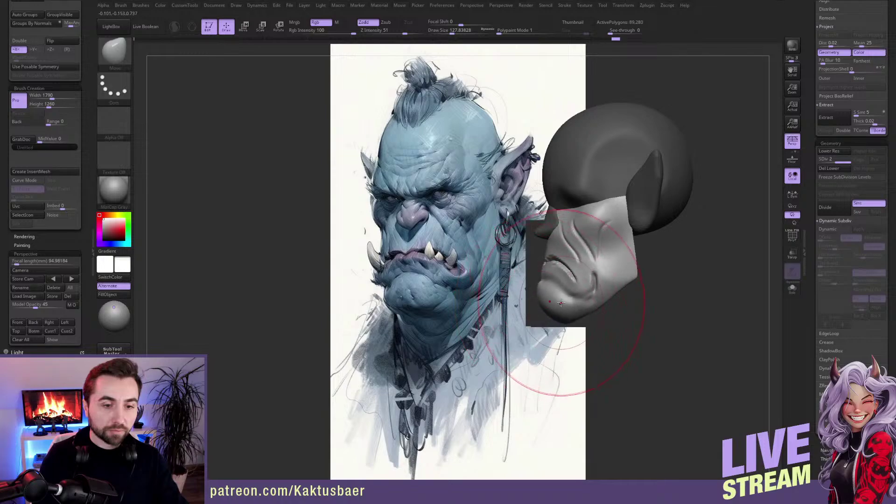
right_click_drag(559, 294, 554, 303, "alt")
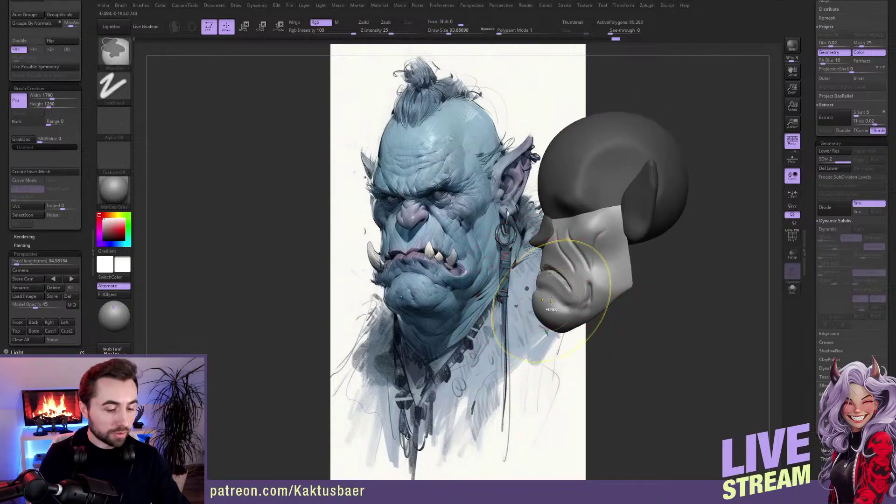
Step: Undo and redo the chin change to compare the profile before and after
key("ctrl+z")
key("ctrl+z")
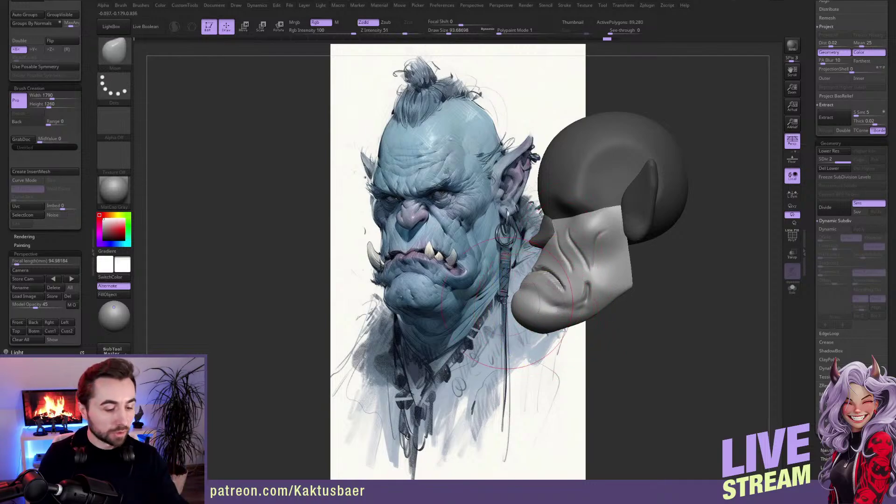
key("ctrl+alt")
key("ctrl+shift+z")
key("ctrl+shift+z")
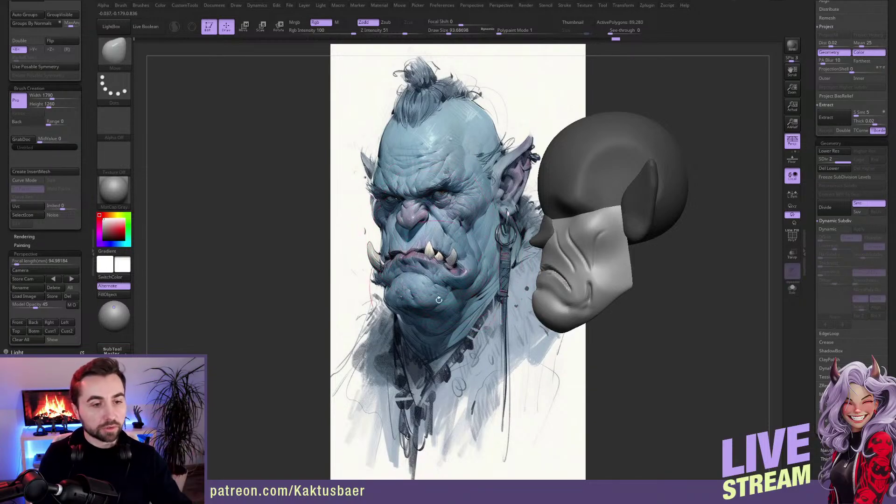
Step: Adjust the mouth and the fold beside it from the side with the Move brush at draw sizes between about 27 and 71
key("s")
left_click_drag(556, 284, 549, 284)
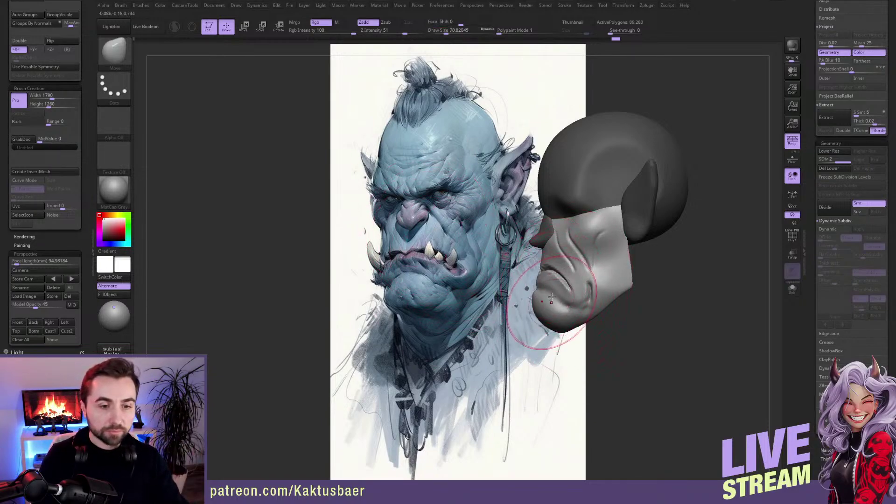
key("[")
key("[")
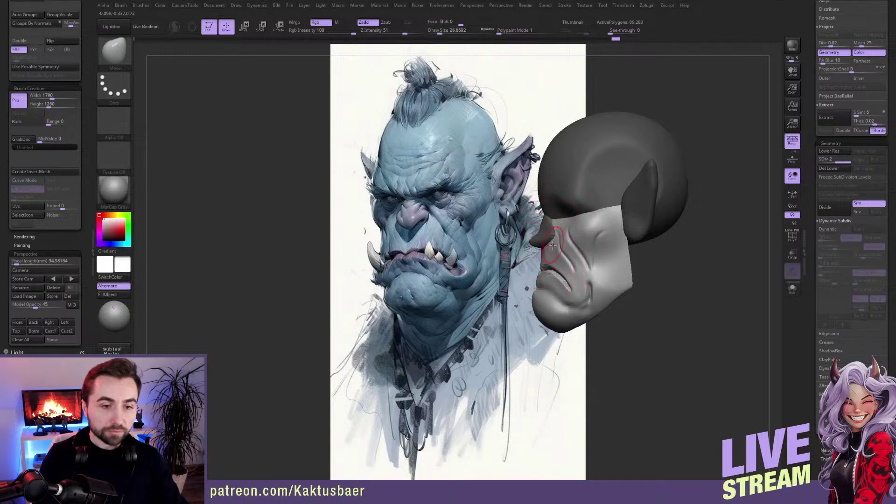
key("]")
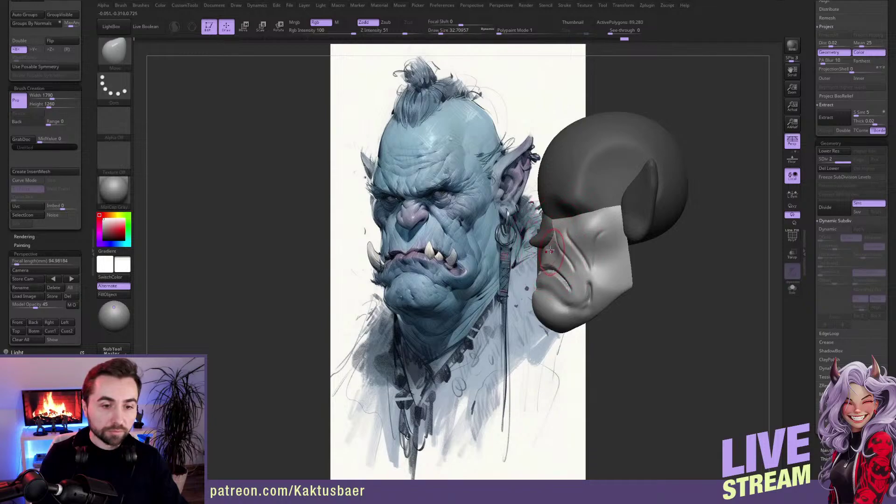
key("]")
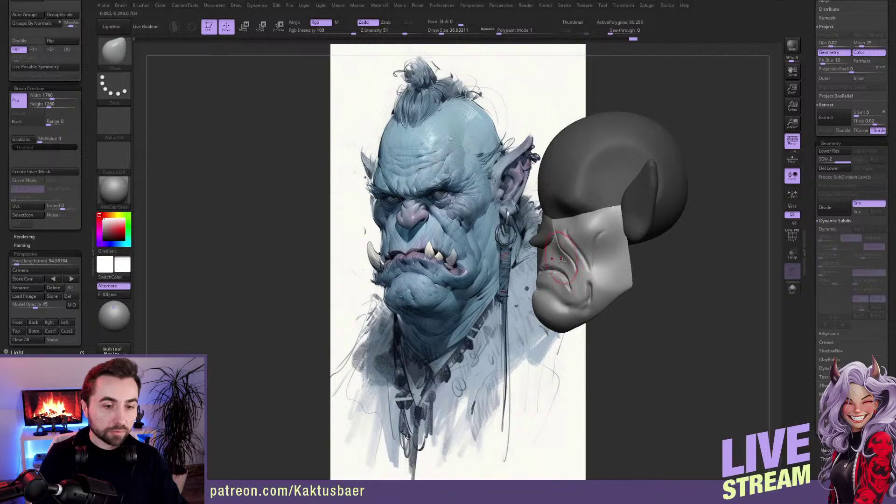
mouse_move(562, 259)
left_mouse_down()
mouse_move(572, 291)
mouse_move(564, 292)
mouse_move(627, 290)
mouse_move(619, 292)
left_mouse_up()
Step: Adjust the jaw corner and chin from the side with the Move brush at draw sizes of about 59 and 80
key("]")
key("]")
key("s")
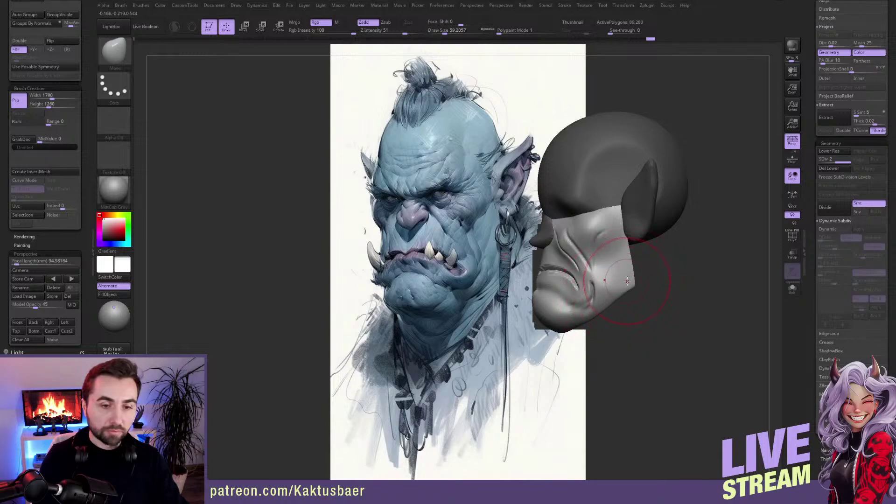
left_click_drag(631, 287, 626, 284, "shift")
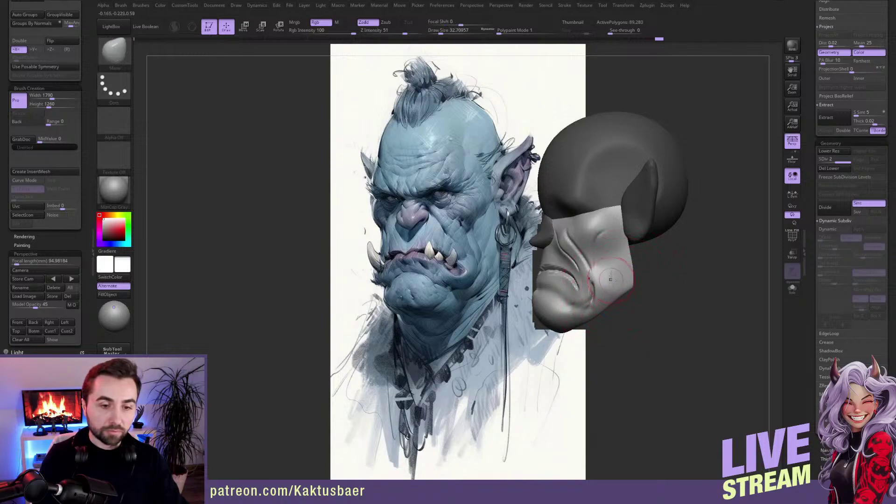
right_click_drag(632, 287, 633, 280, "alt")
key("s")
left_click_drag(550, 304, 552, 279)
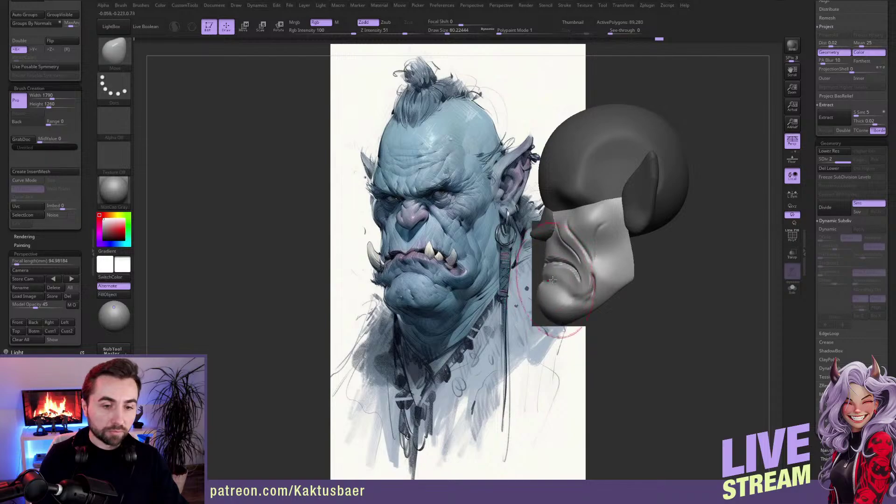
Step: Restore the reference camera view and reshape the chin against the painting with the Move brush at a draw size of about 74
left_click(31, 271)
key("s")
left_click_drag(433, 290, 427, 307)
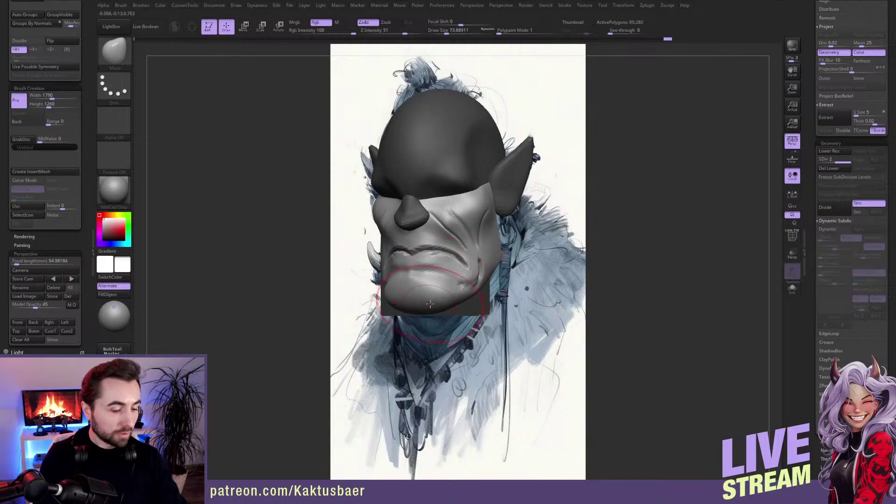
Step: Refine the corner of the mouth and the adjoining jaw against the painting with the Move brush, reducing the draw size to about 33
key("[")
key("[")
key("[")
key("s")
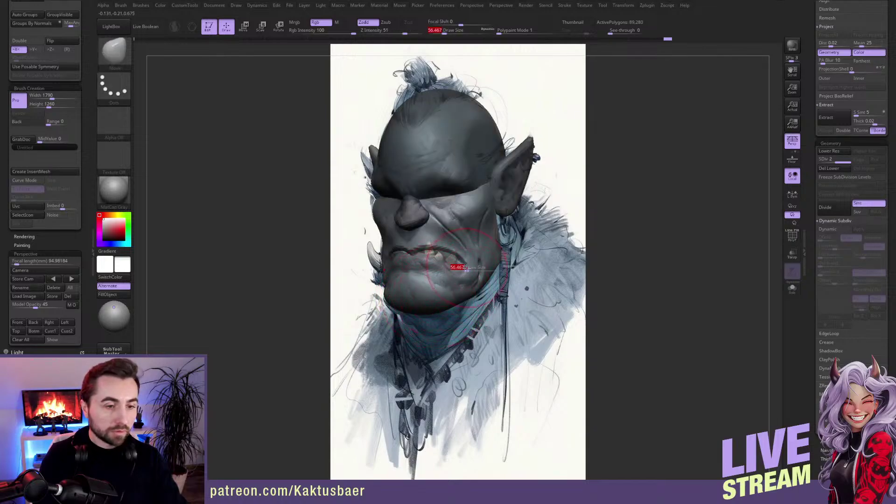
left_click_drag(460, 268, 471, 266)
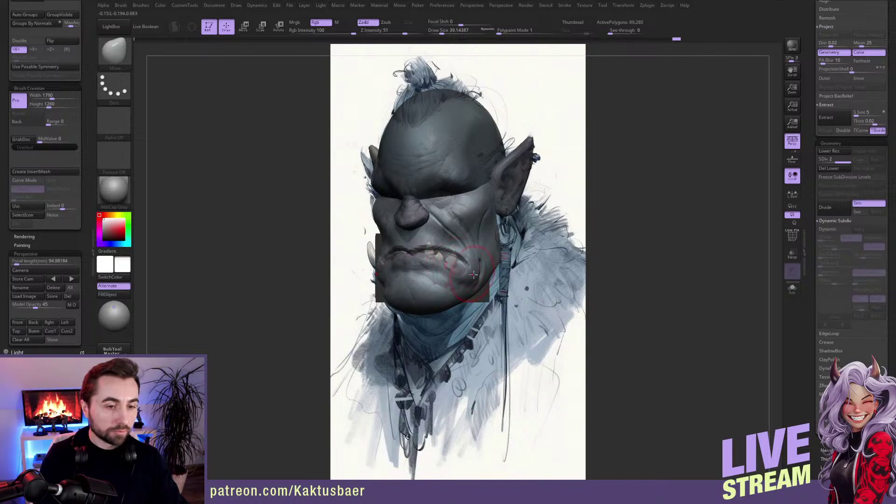
key("[")
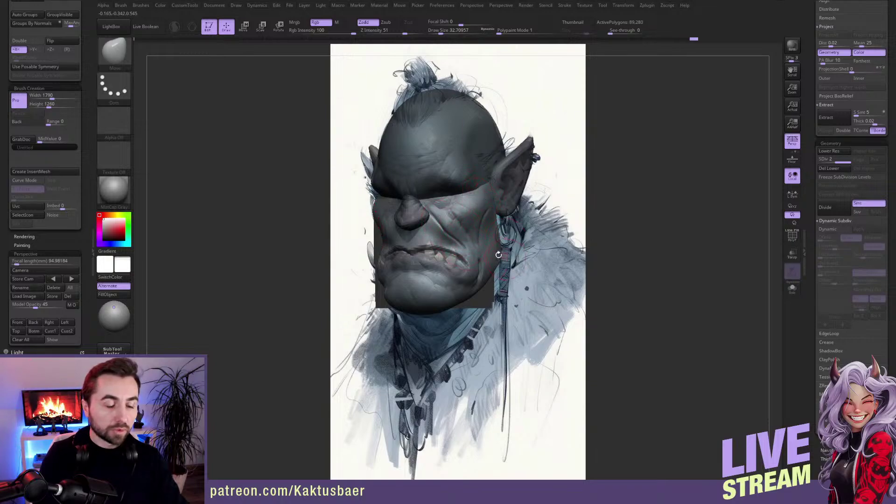
Step: Refine the cheek folds and upper lip from several angles with the Move brush at draw sizes up to about 29
mouse_move(499, 255)
right_mouse_down()
mouse_move(522, 235)
mouse_move(508, 249)
right_mouse_up()
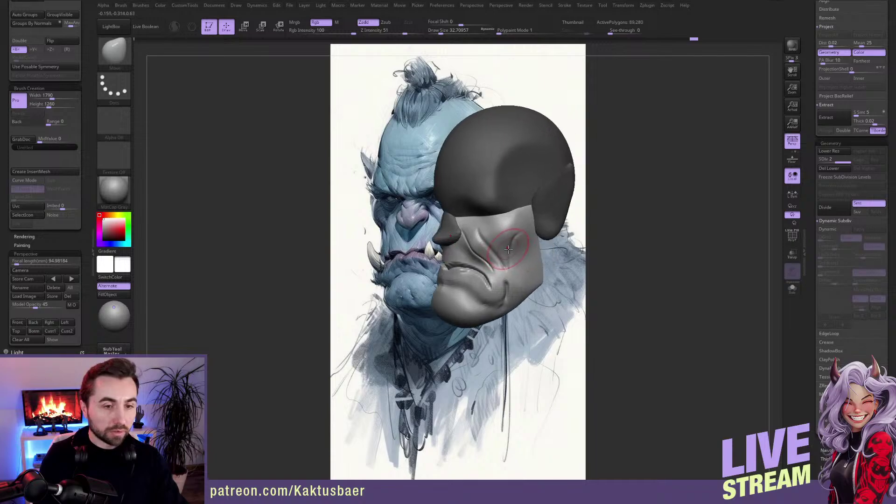
mouse_move(507, 249)
left_mouse_down()
mouse_move(561, 241)
mouse_move(541, 243)
left_mouse_up()
key("[")
key("[")
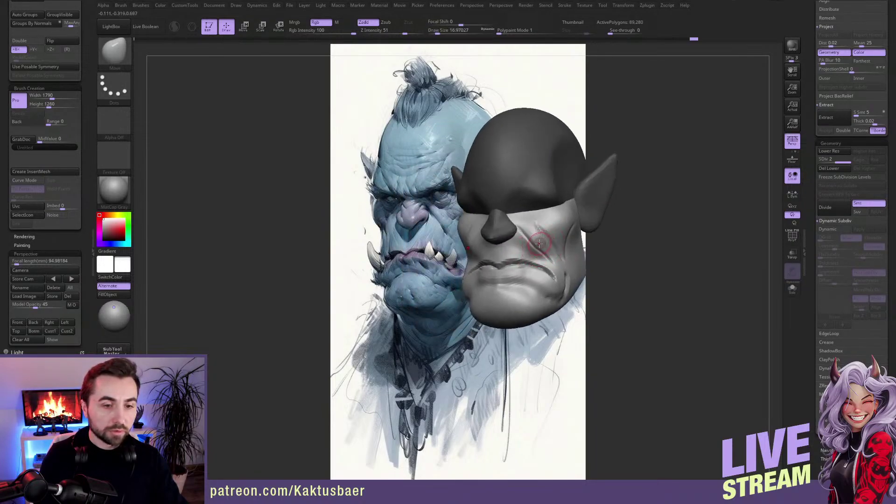
key("]")
key("]")
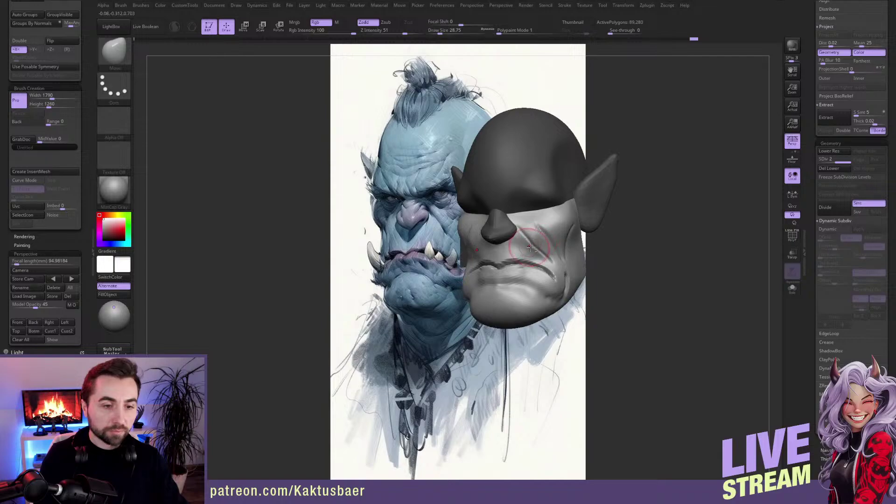
right_click_drag(531, 251, 543, 249, "alt")
key("[")
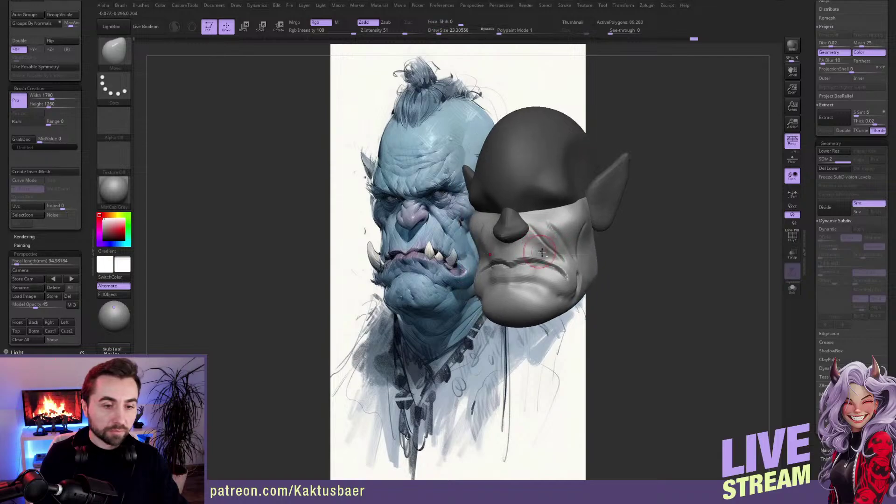
key("shift")
mouse_move(543, 249)
right_mouse_down()
mouse_move(559, 252)
mouse_move(523, 252)
right_mouse_up()
Step: Append a Sphere3D subtool for the eyeball
left_click_drag(810, 113, 824, 219)
left_click(862, 295)
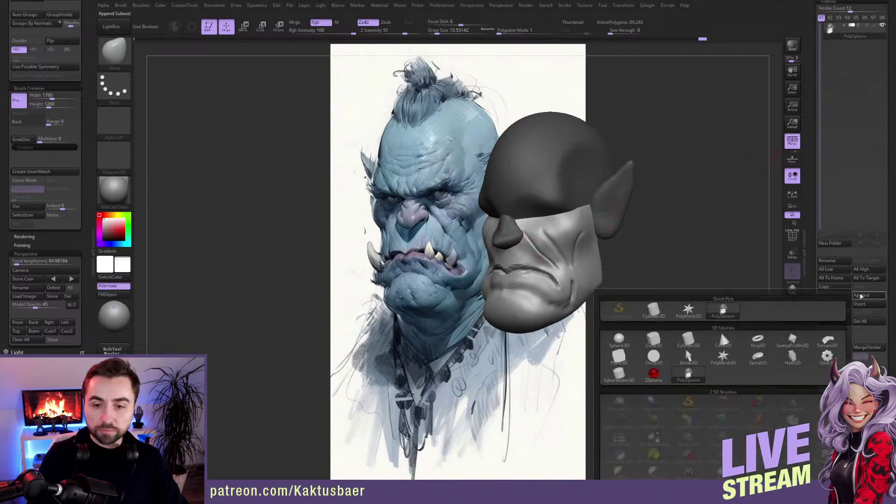
left_click(859, 296)
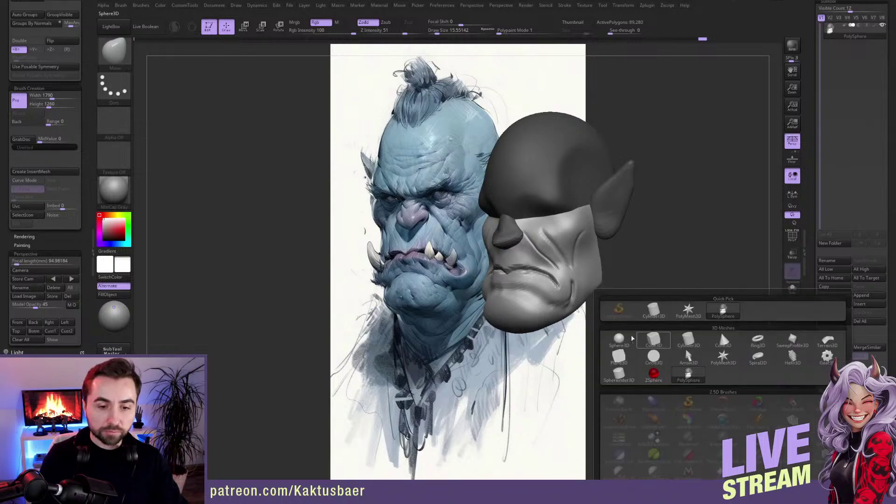
left_click(619, 340)
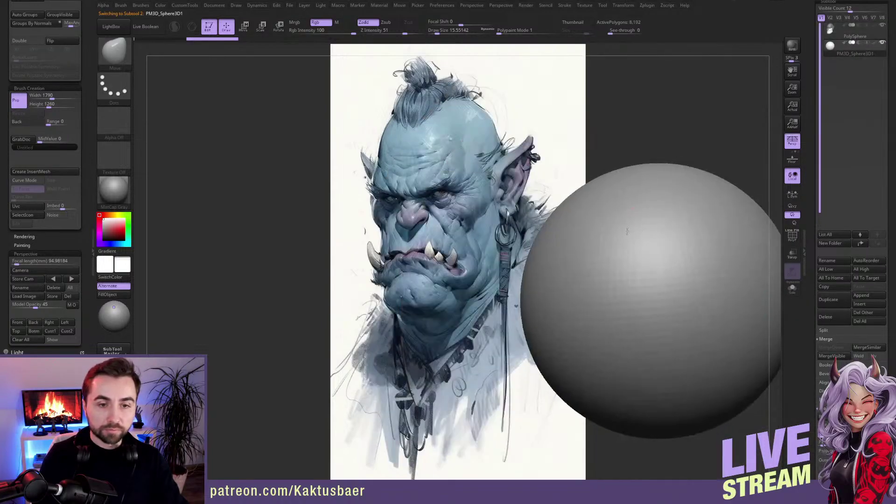
Step: Scale the new sphere down repeatedly from the side until it is much smaller than the head
key("r")
mouse_move(653, 242)
right_mouse_down("shift")
mouse_move(595, 213)
mouse_move(596, 229)
right_mouse_up("shift")
mouse_move(594, 179)
left_mouse_down("shift")
mouse_move(594, 274)
mouse_move(642, 182)
left_mouse_up("shift")
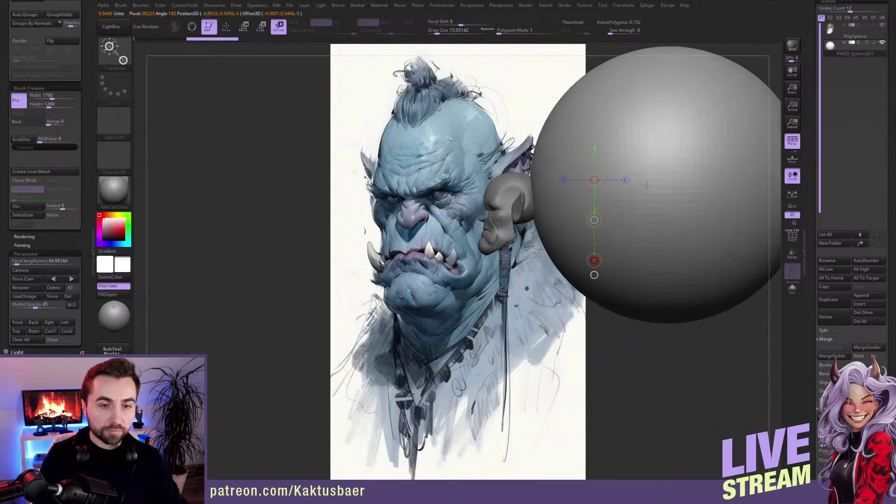
key("e")
mouse_move(594, 261)
left_mouse_down()
mouse_move(609, 221)
mouse_move(610, 182)
mouse_move(527, 192)
left_mouse_up()
key("1")
key("1")
key("1")
left_click(602, 176)
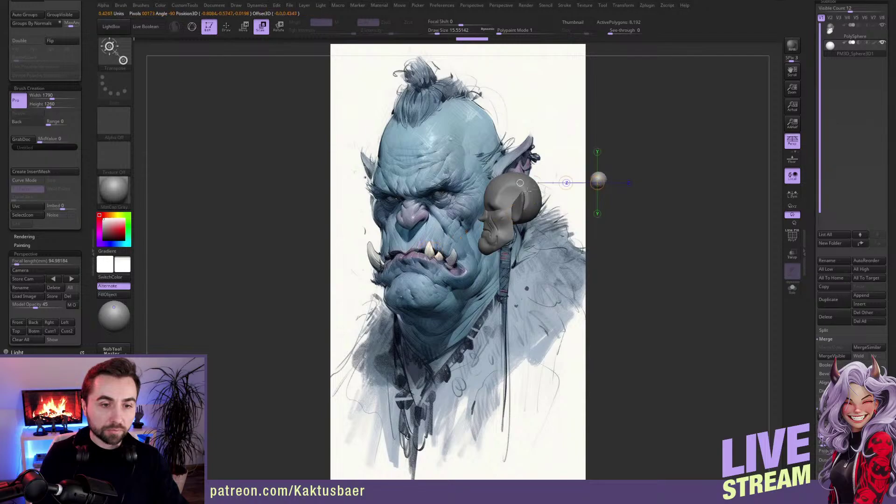
Step: Move the sphere to the eye socket in the side view and scale it down to eyeball size
key("w")
mouse_move(597, 182)
left_mouse_down()
mouse_move(537, 209)
mouse_move(456, 212)
left_mouse_up()
right_click_drag(457, 213, 457, 247, "ctrl")
right_click_drag(496, 209, 496, 235, "alt")
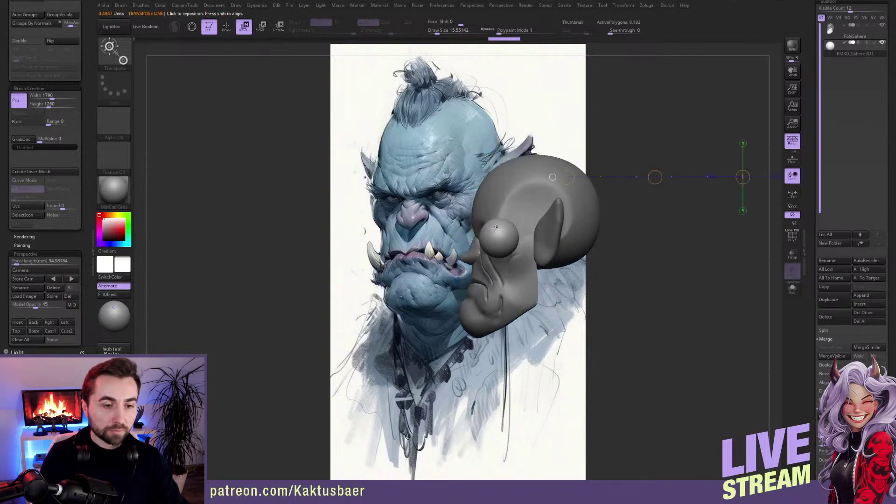
left_click_drag(498, 234, 540, 190, "shift")
key("e")
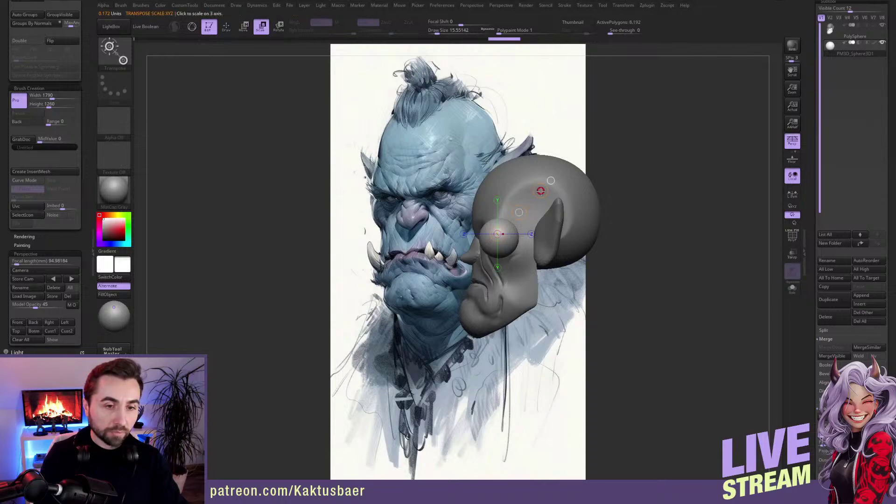
left_click_drag(541, 190, 533, 198)
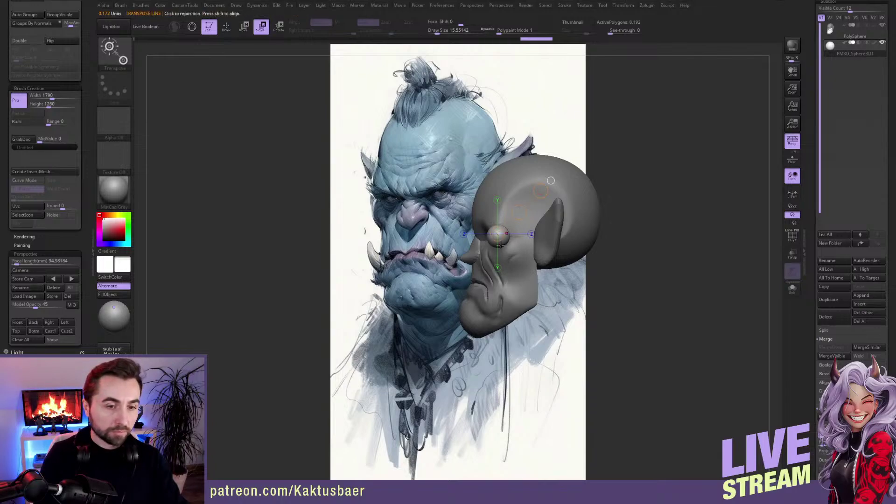
Step: Move the eyeball sideways into its socket in the front view and mirror it to the other side with Mirror And Weld
right_click_drag(497, 233, 634, 205, "shift")
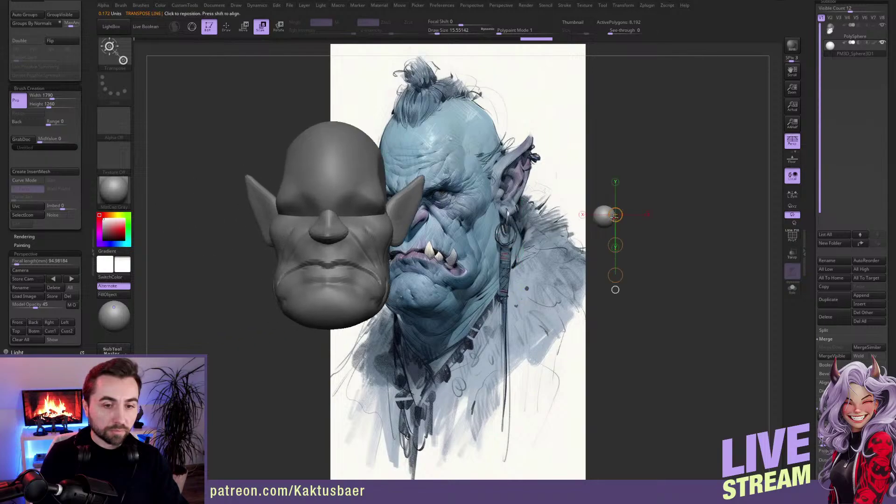
left_click(607, 213)
key("w")
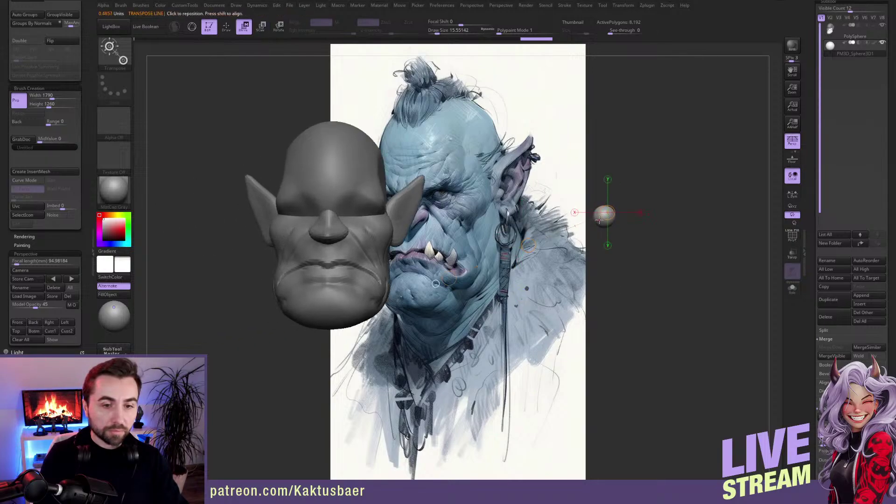
mouse_move(598, 219)
left_mouse_down("shift")
mouse_move(369, 233)
mouse_move(356, 226)
mouse_move(236, 230)
left_mouse_up("shift")
key("q")
mouse_move(334, 235)
right_mouse_down("alt")
mouse_move(402, 243)
mouse_move(407, 287)
right_mouse_up("alt")
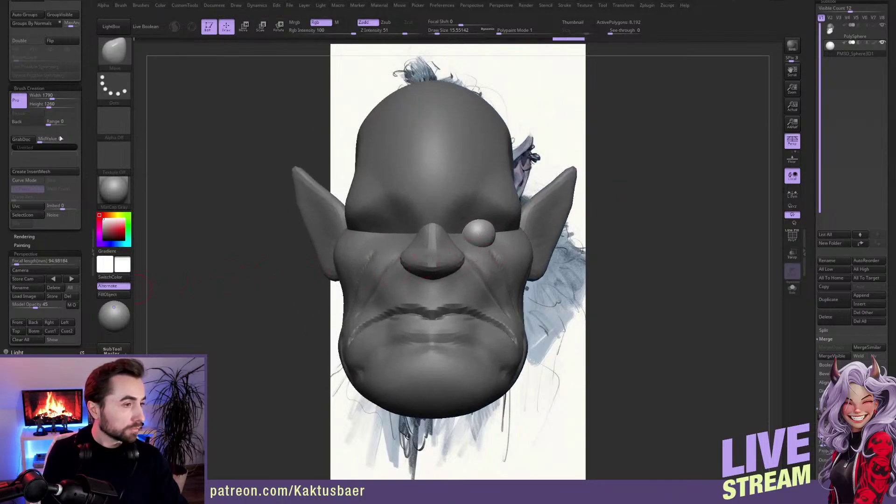
scroll(44, 140, "up", 10)
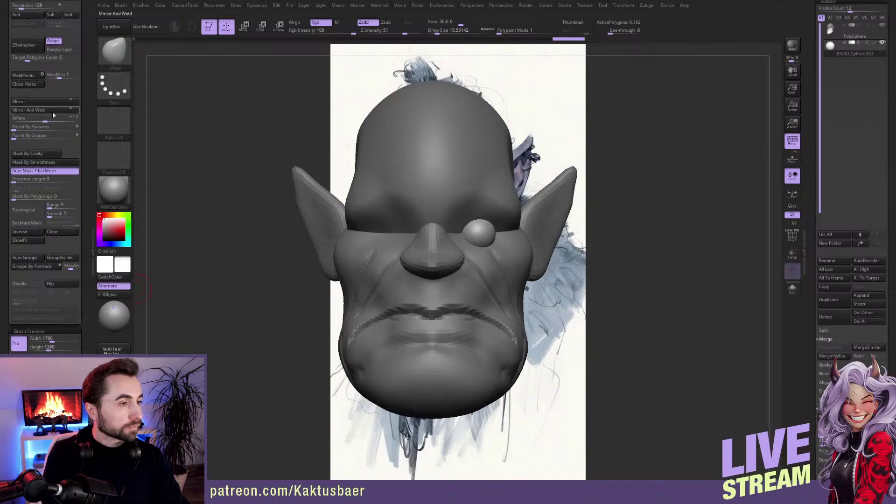
left_click(29, 110)
Step: Adjust the mirrored eyeball pair in the sockets with the transpose line and turn on local symmetry
mouse_move(487, 230)
right_mouse_down()
mouse_move(516, 241)
mouse_move(496, 245)
right_mouse_up()
key("e")
mouse_move(497, 240)
left_mouse_down()
mouse_move(488, 171)
mouse_move(490, 197)
left_mouse_up()
key("y")
key("w")
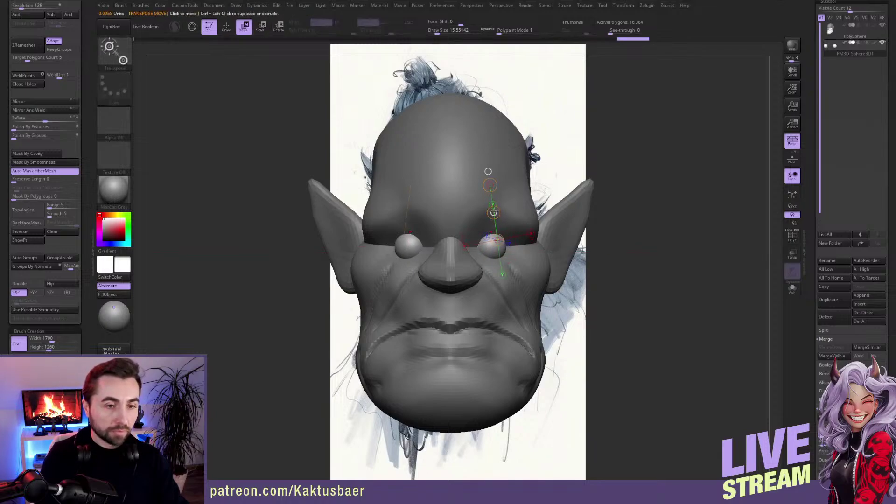
left_click(792, 194)
key("q")
right_click_drag(521, 247, 487, 252)
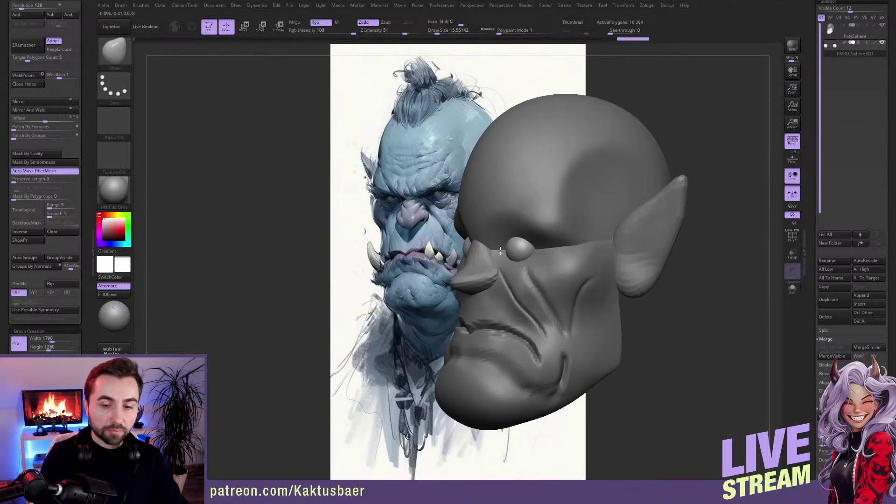
mouse_move(576, 245)
right_mouse_down()
mouse_move(547, 244)
mouse_move(551, 253)
right_mouse_up()
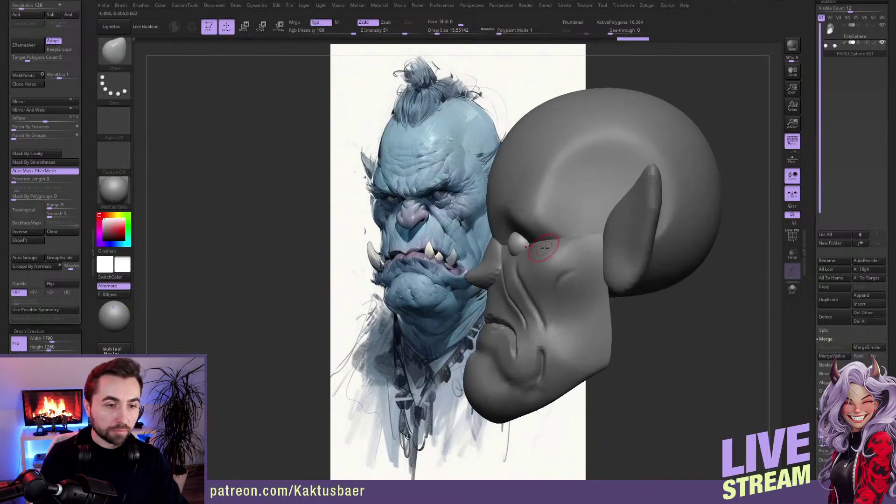
Step: Duplicate the eyeball subtool and cut the copy in half horizontally through its middle with a clip curve
scroll(815, 280, "down", 3)
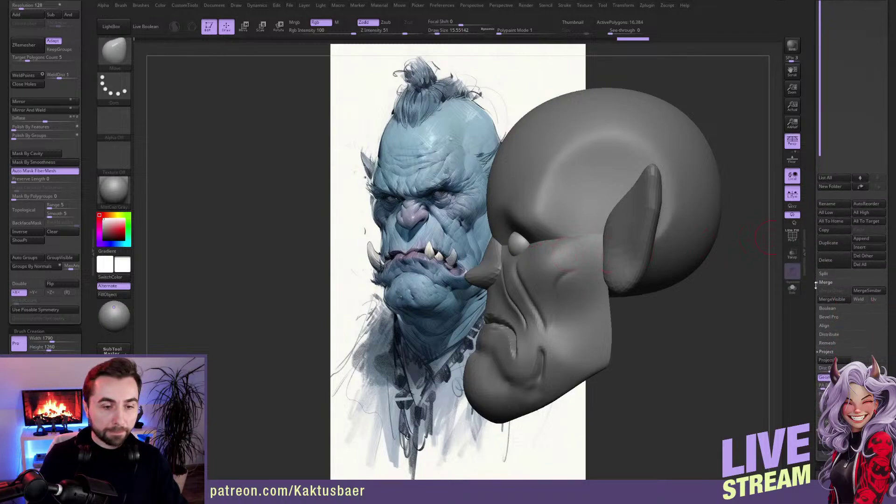
left_click(835, 243)
left_click(841, 244)
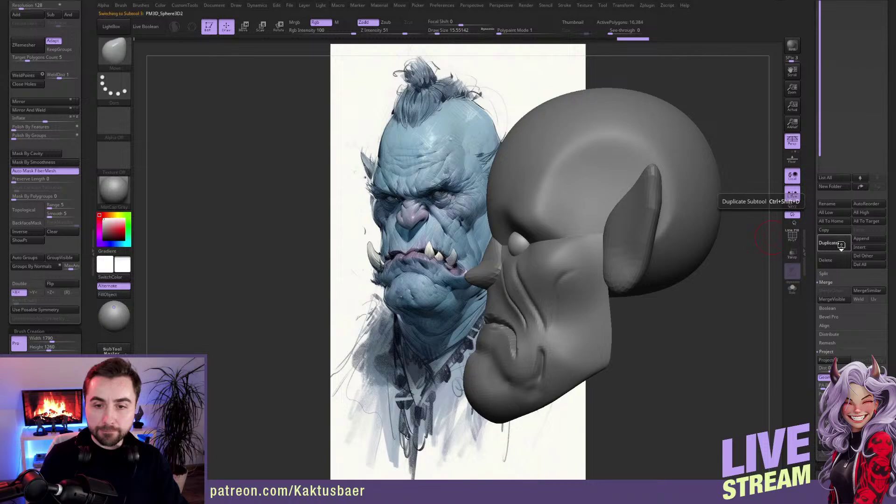
right_click_drag(565, 264, 557, 250, "ctrl")
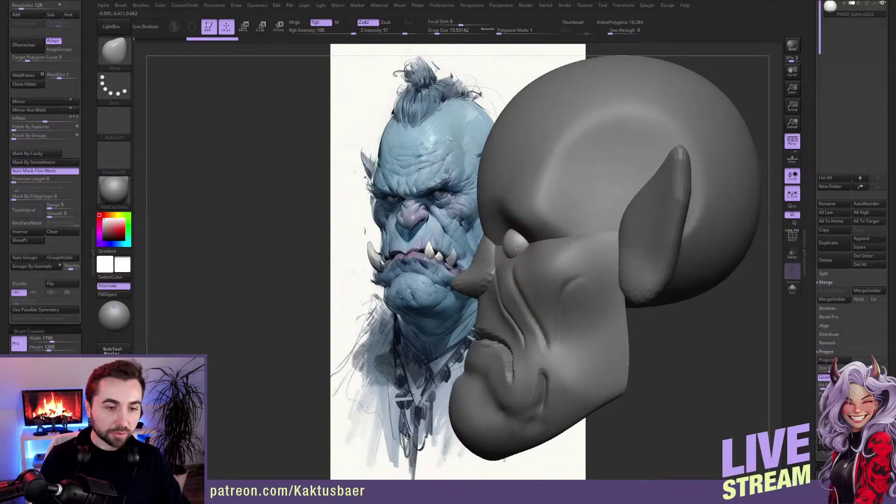
right_click_drag(515, 246, 518, 247, "ctrl")
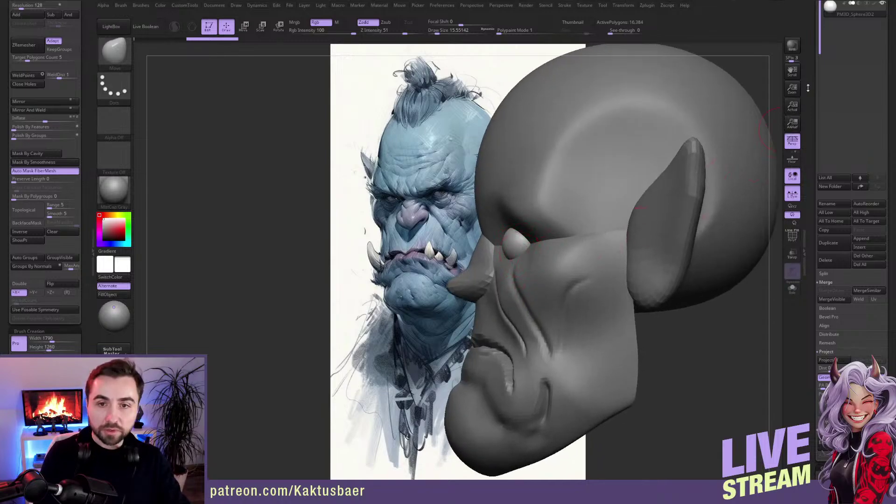
left_click_drag(811, 65, 811, 128)
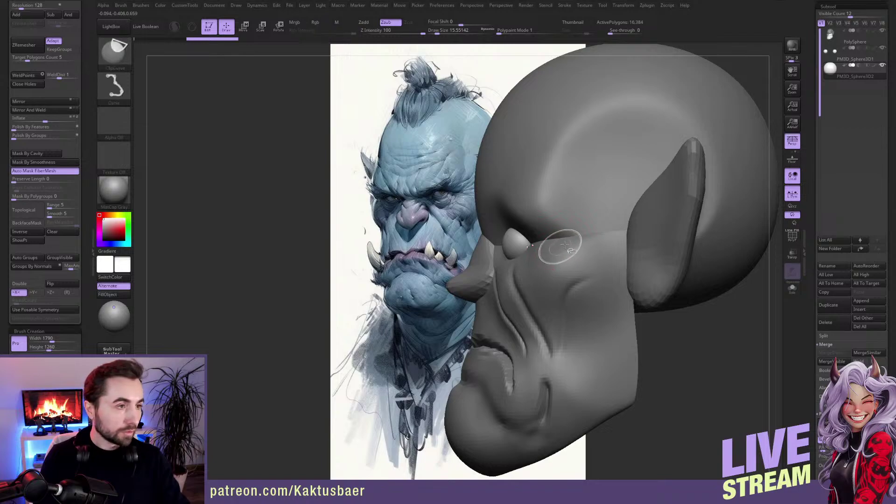
mouse_move(450, 240)
left_mouse_down("ctrl+shift")
mouse_move(592, 231)
mouse_move(589, 245)
left_mouse_up("ctrl+shift")
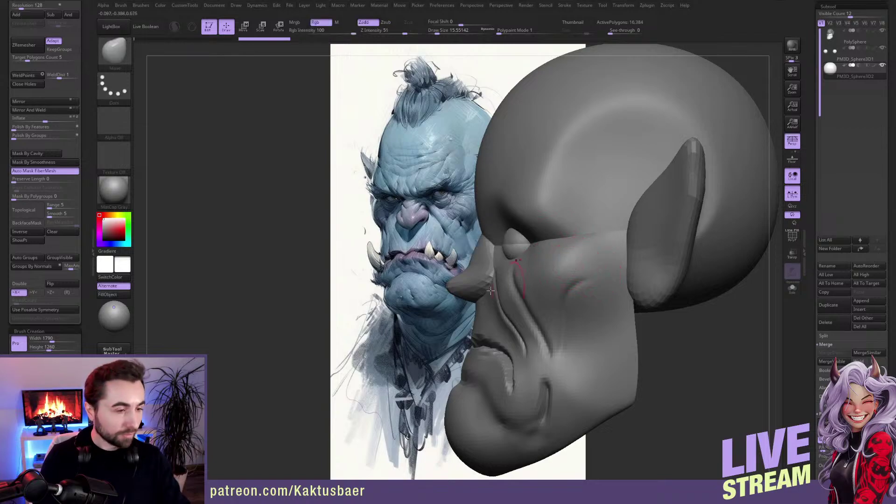
Step: DynaMesh the halved spheres at resolution 128, inflate them slightly over the eyeballs, and rotate them into an eyelid position
left_click_drag(72, 78, 72, 145)
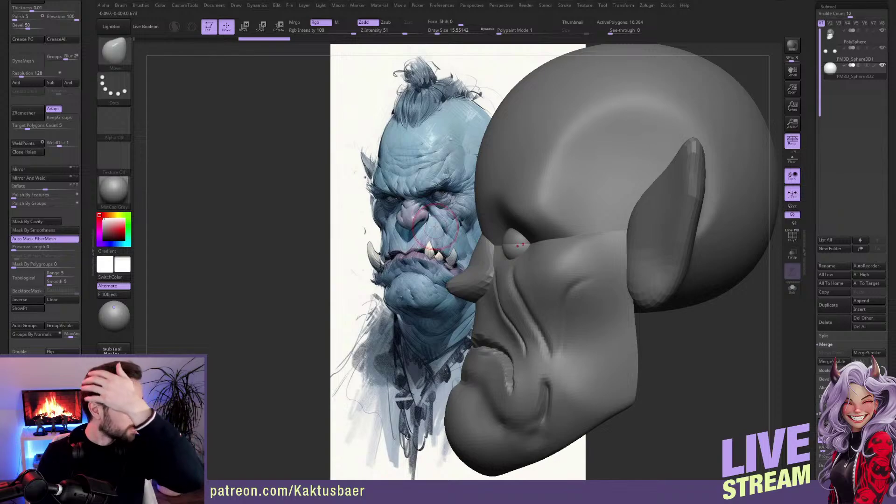
left_click_drag(86, 77, 88, 113)
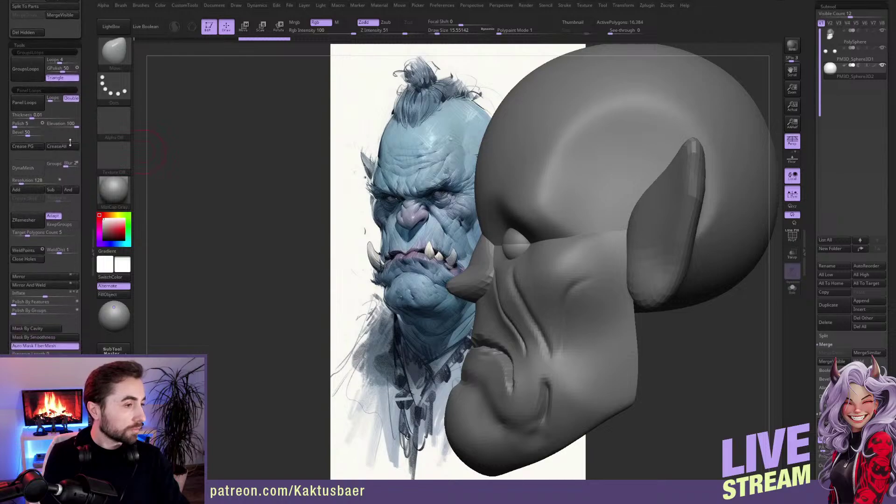
left_click(39, 172)
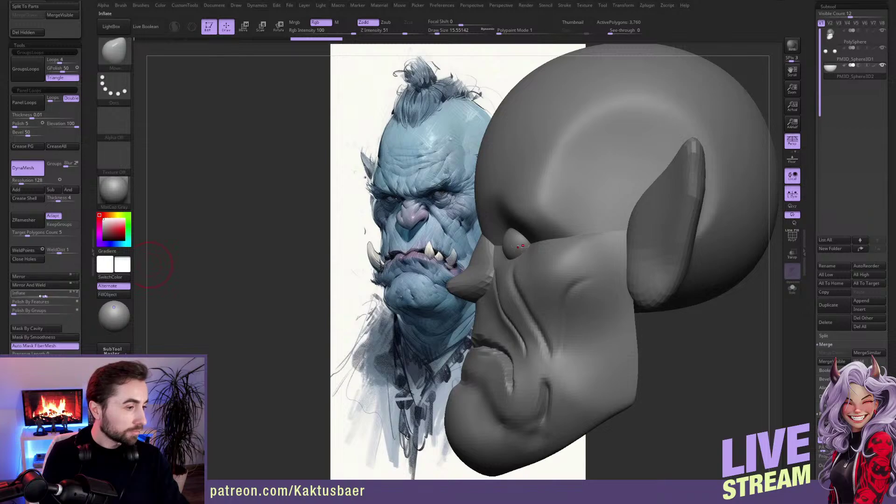
left_click_drag(44, 295, 47, 295)
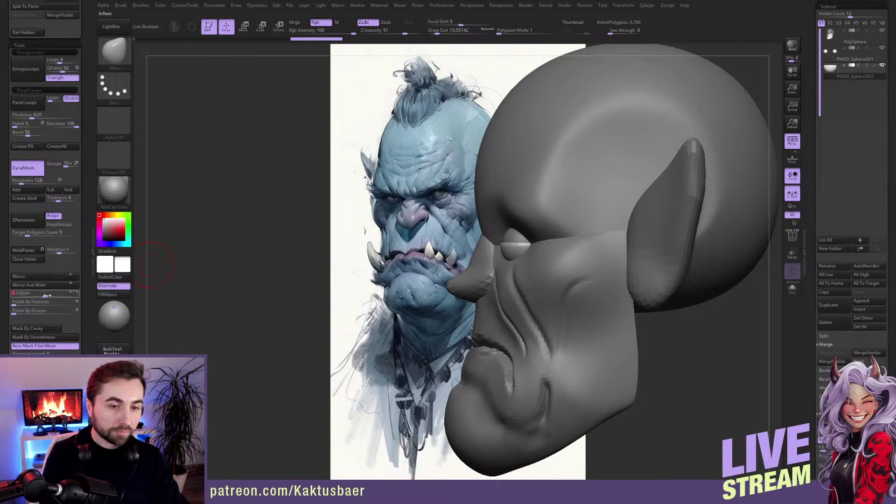
key("r")
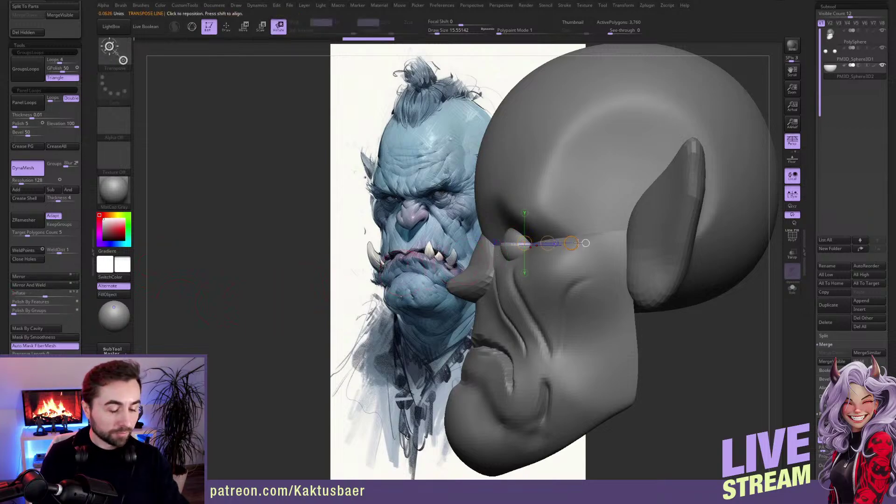
key("w")
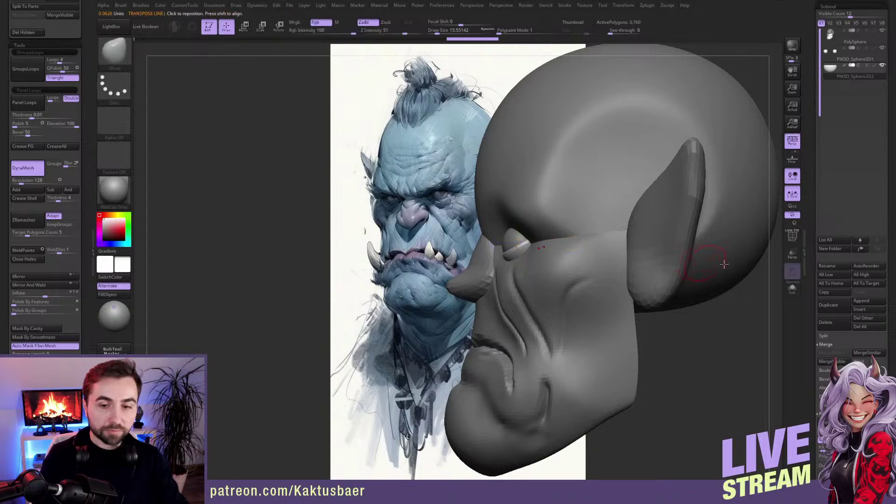
Step: Duplicate the eyelid subtool and rotate the copy around the eyeball to form the opposite eyelid
key("ctrl+shift+d")
key("r")
left_click(585, 242)
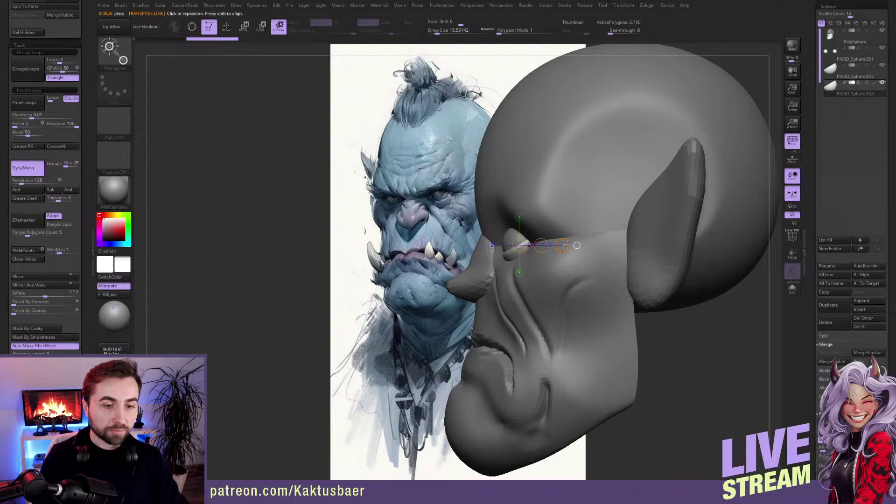
left_click_drag(563, 245, 543, 240)
key("w")
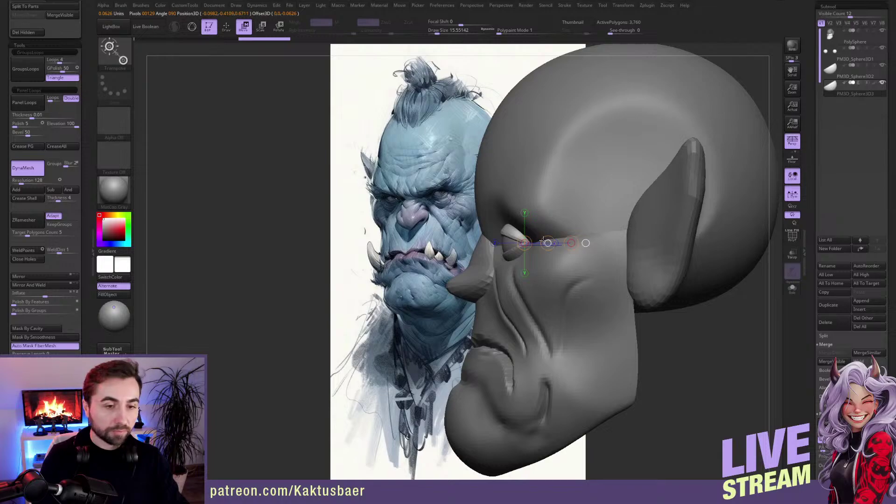
key("q")
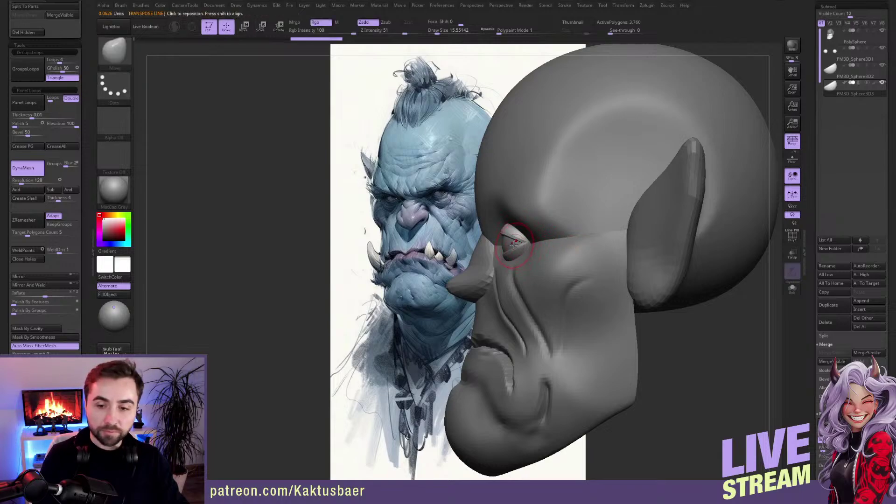
Step: Select the head subtool and mask only the nose by masking the rest of the head and inverting the mask
right_click_drag(518, 239, 620, 237)
right_click_drag(491, 215, 538, 247, "alt")
left_click(518, 215, "alt")
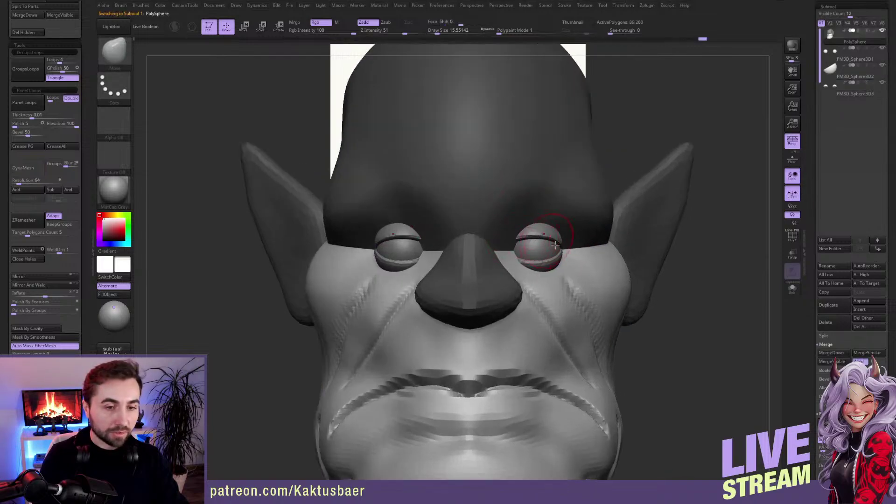
key("w")
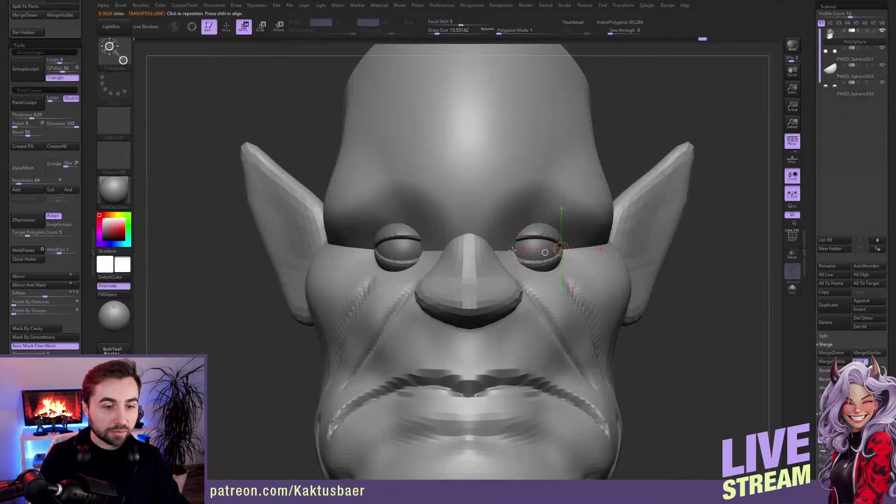
left_click(507, 239)
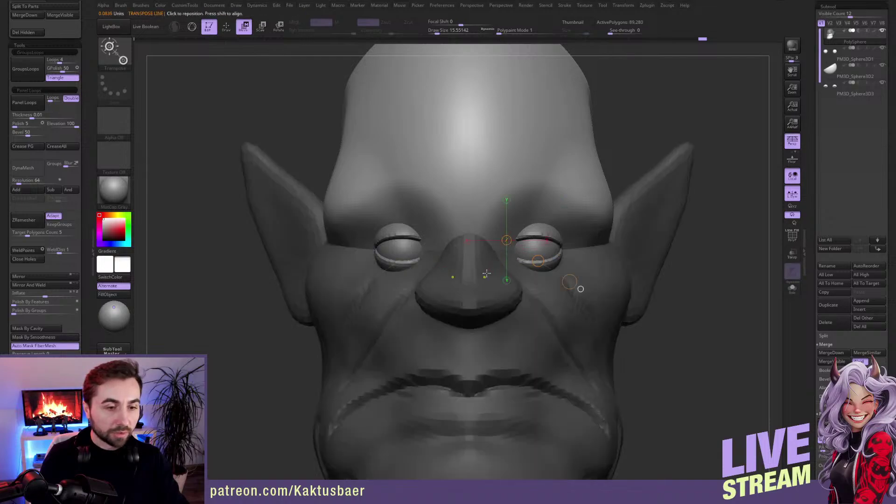
key("q")
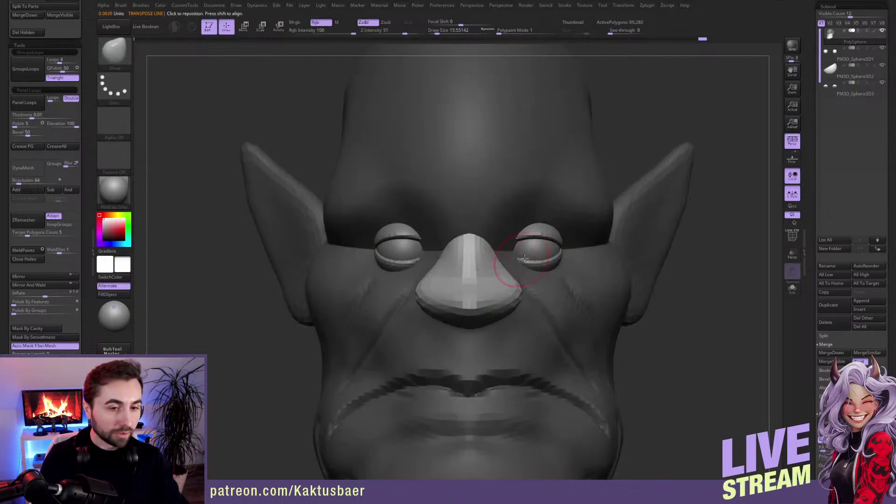
left_click(690, 300, "ctrl")
Step: Pull the face surface beside the inner eye corners in toward the nose bridge with the Move brush
left_click_drag(527, 256, 520, 252)
right_click_drag(532, 253, 512, 251)
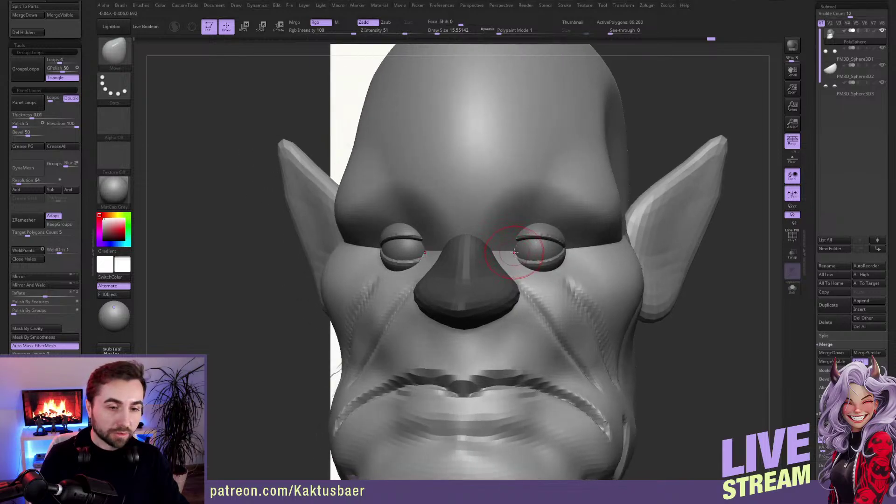
left_click_drag(497, 252, 475, 252)
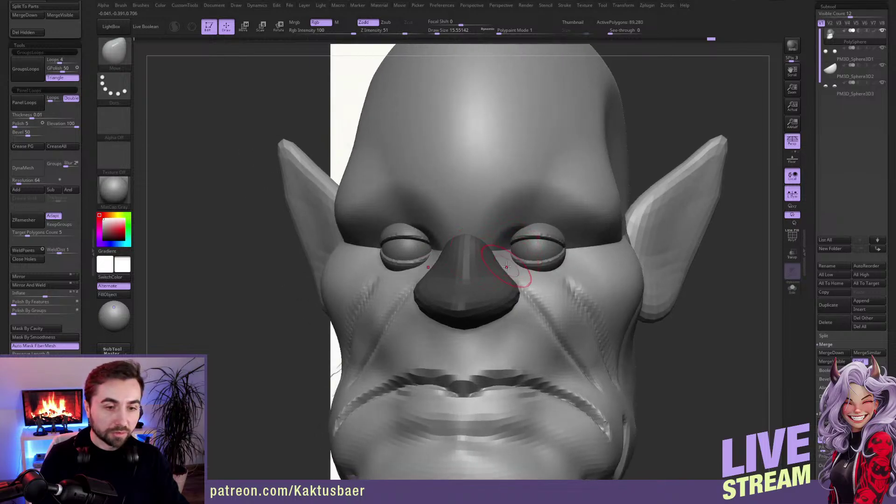
mouse_move(506, 266)
right_mouse_down("alt")
mouse_move(596, 245)
mouse_move(664, 246)
right_mouse_up("alt")
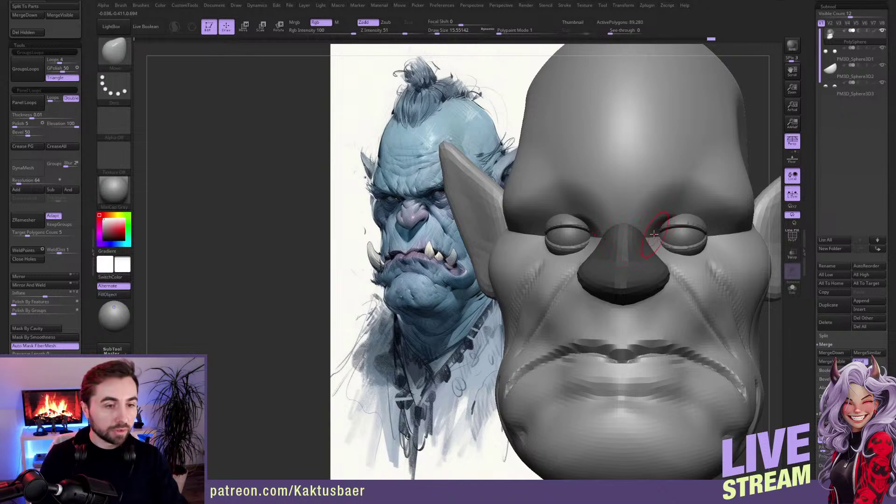
right_click_drag(653, 234, 672, 213, "alt")
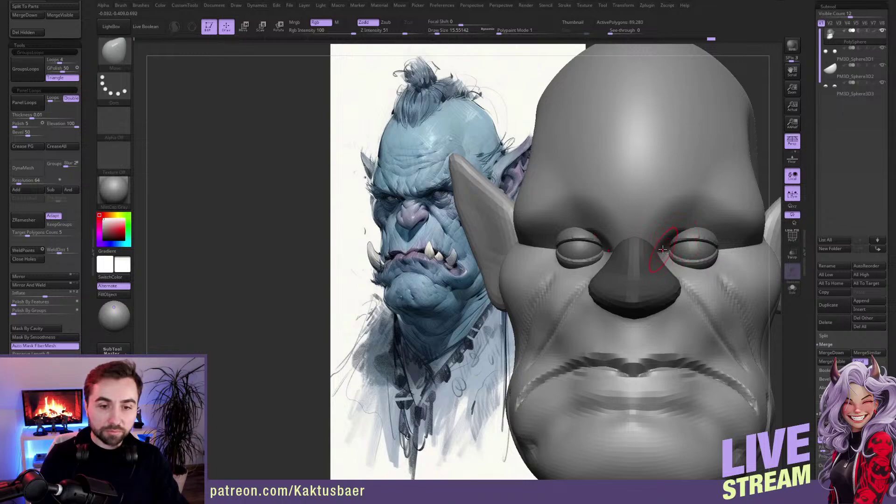
left_click_drag(663, 249, 656, 242)
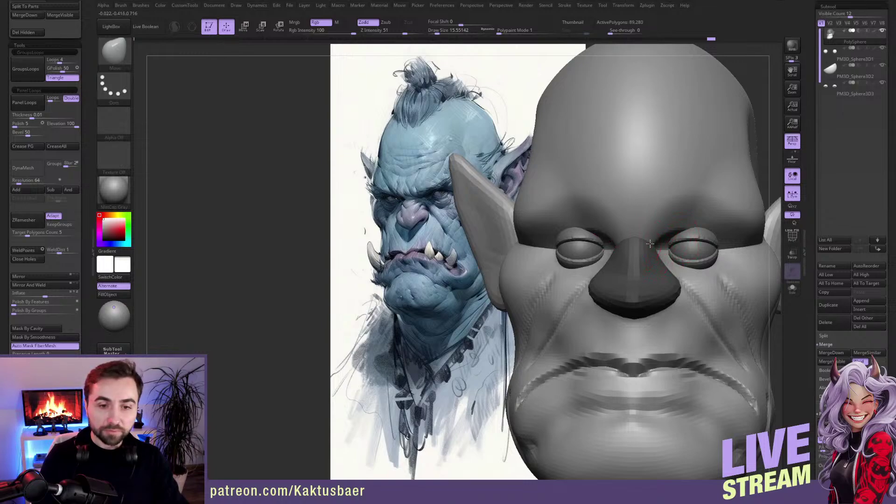
key("b")
key("m")
key("v")
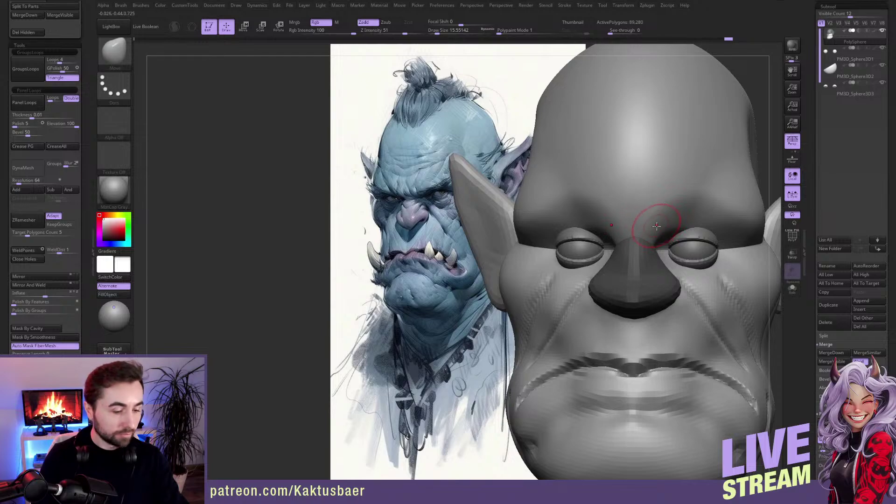
Step: Build up angled, frowning brow ridges above both eyes with the ClayBuildup brush
key("b")
key("c")
key("b")
mouse_move(655, 220)
left_mouse_down()
mouse_move(690, 215)
mouse_move(662, 208)
mouse_move(684, 221)
mouse_move(679, 208)
mouse_move(668, 224)
mouse_move(672, 201)
mouse_move(707, 209)
mouse_move(702, 201)
mouse_move(690, 227)
mouse_move(683, 205)
mouse_move(677, 220)
mouse_move(647, 228)
left_mouse_up()
key("s")
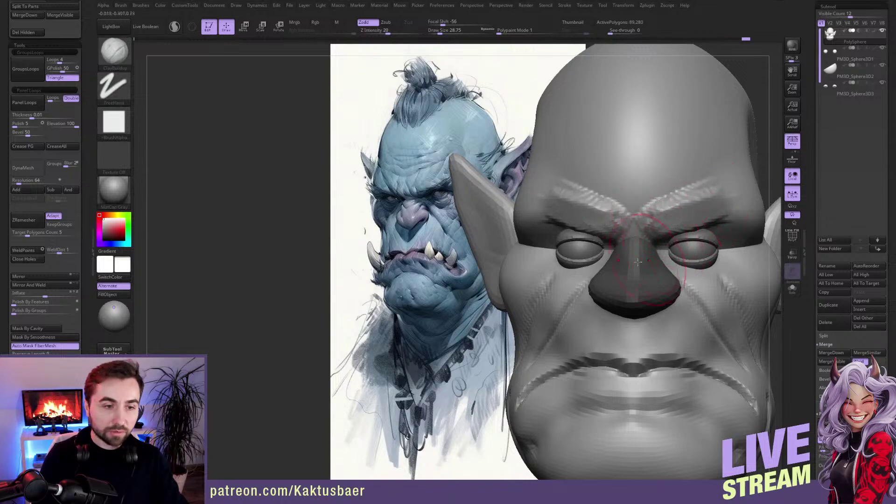
Step: Refine the area between the brows with a smaller ClayBuildup brush and smooth the brow strokes into the forehead
right_click_drag(672, 201, 648, 220)
key("s")
mouse_move(633, 197)
left_mouse_down()
mouse_move(620, 199)
mouse_move(702, 124)
mouse_move(691, 150)
mouse_move(642, 184)
mouse_move(616, 186)
mouse_move(660, 172)
mouse_move(660, 161)
left_mouse_up()
left_click_drag(630, 226, 671, 220, "shift")
right_click_drag(684, 233, 665, 210, "alt")
left_click_drag(656, 198, 642, 199, "shift")
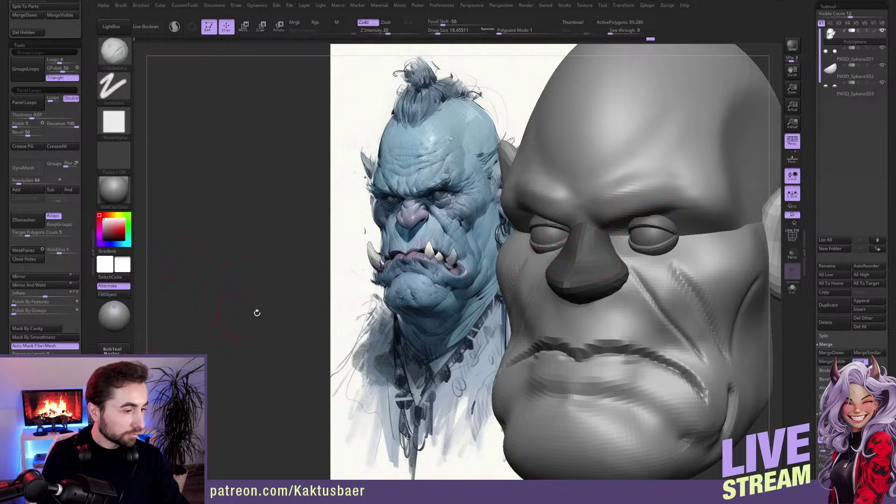
Step: Overlay the head semi-transparently on the painting and adjust the brow with the Move brush at draw size about 35
key("Left")
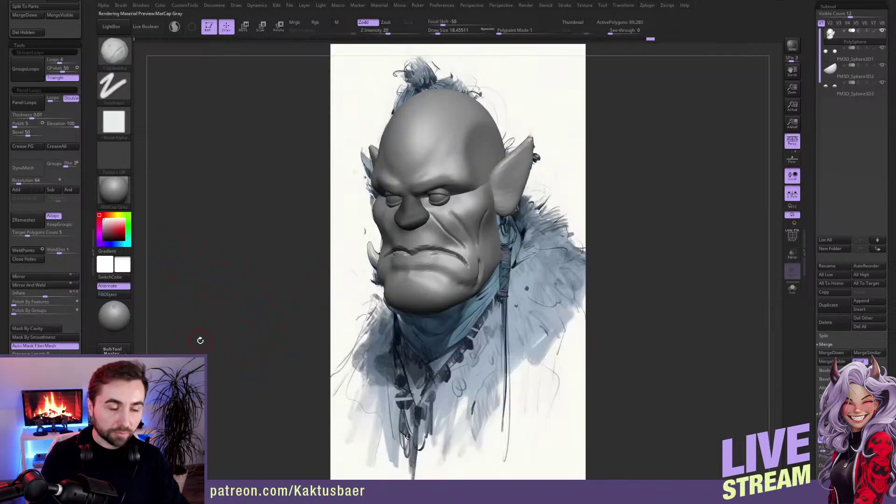
left_click_drag(488, 212, 480, 222, "shift")
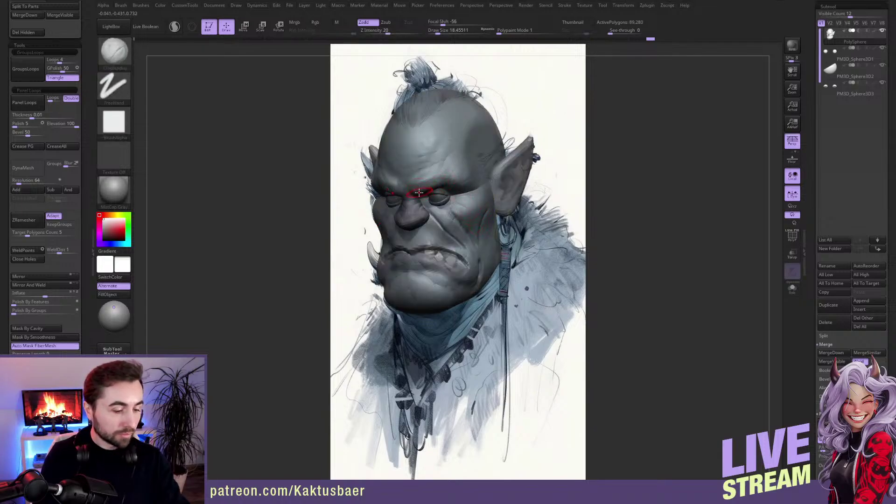
key("b")
key("m")
key("v")
key("s")
left_click_drag(419, 193, 432, 185)
key("s")
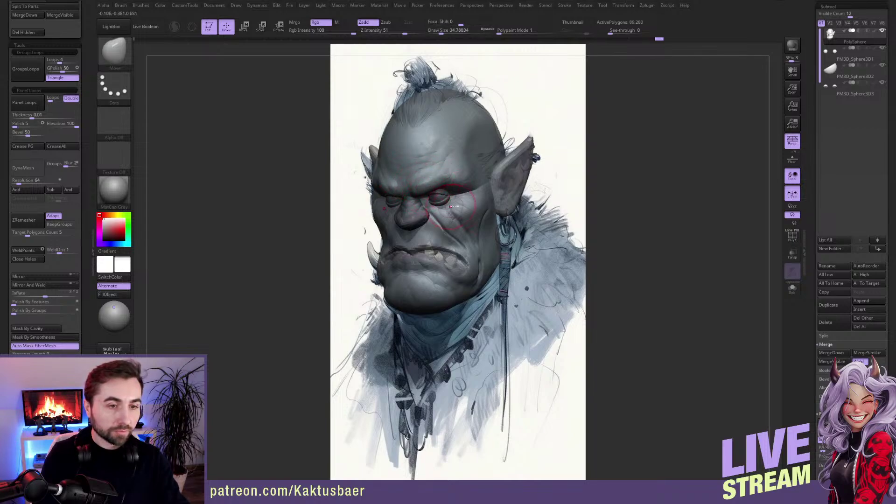
Step: Move the head off the painting, build up the outer brow ridges with the ClayBuildup brush at draw size about 22, and smooth them
right_click_drag(448, 206, 576, 211, "alt")
right_click_drag(550, 241, 579, 184, "ctrl")
key("s")
left_click_drag(579, 184, 575, 184)
right_click_drag(575, 184, 611, 199, "alt")
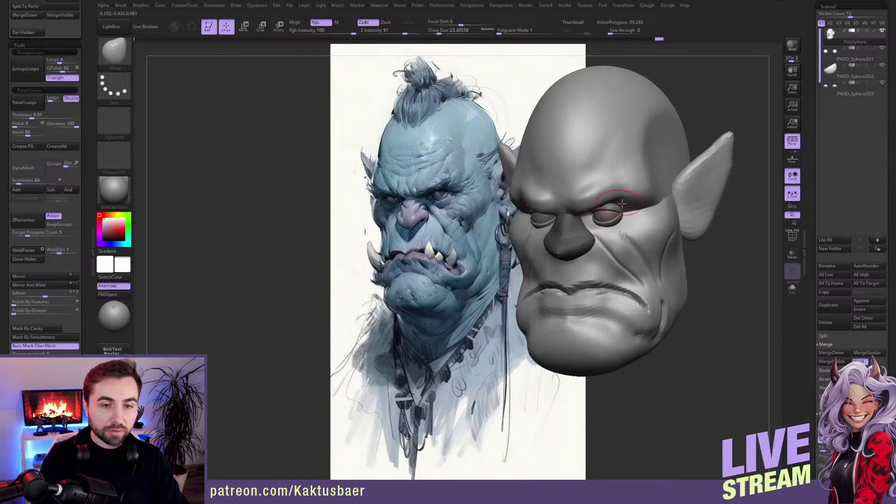
key("b")
key("c")
key("b")
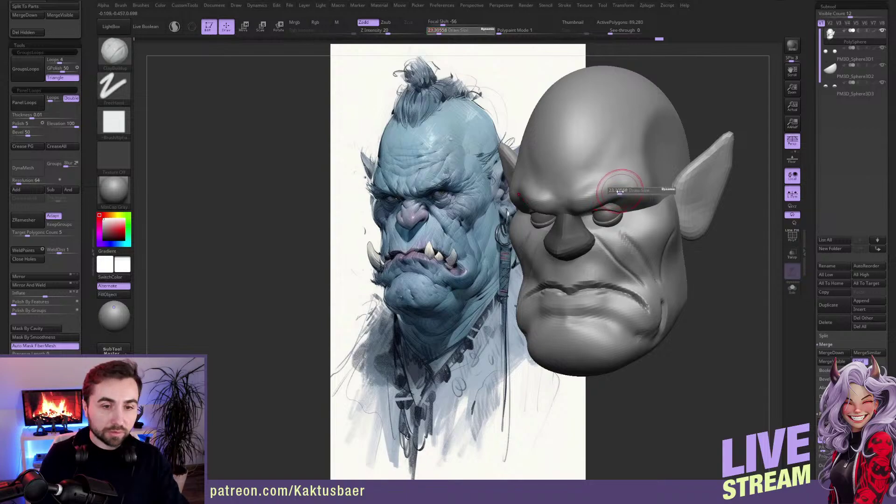
left_click_drag(598, 199, 629, 186)
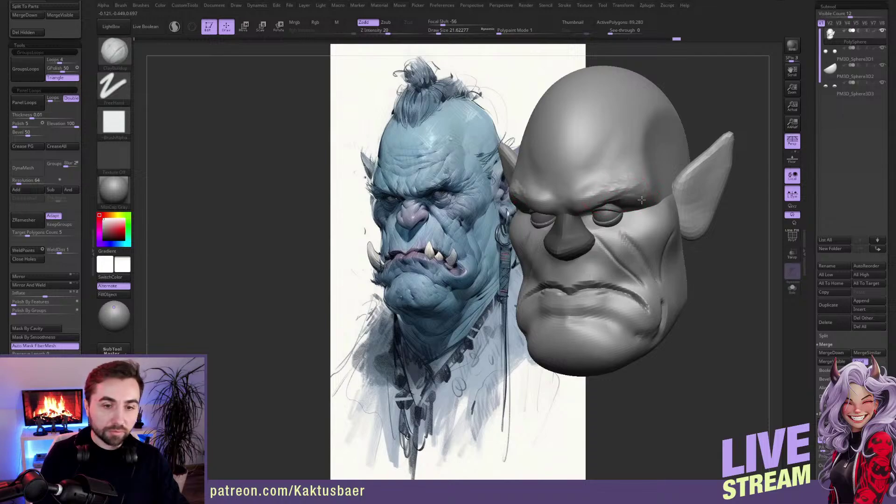
mouse_move(637, 206)
left_mouse_down()
mouse_move(651, 198)
mouse_move(623, 196)
left_mouse_up()
key("shift")
Step: Adjust the brows near the nose bridge with the Move brush at draw size about 31 and smooth the brow into the forehead
key("w")
key("q")
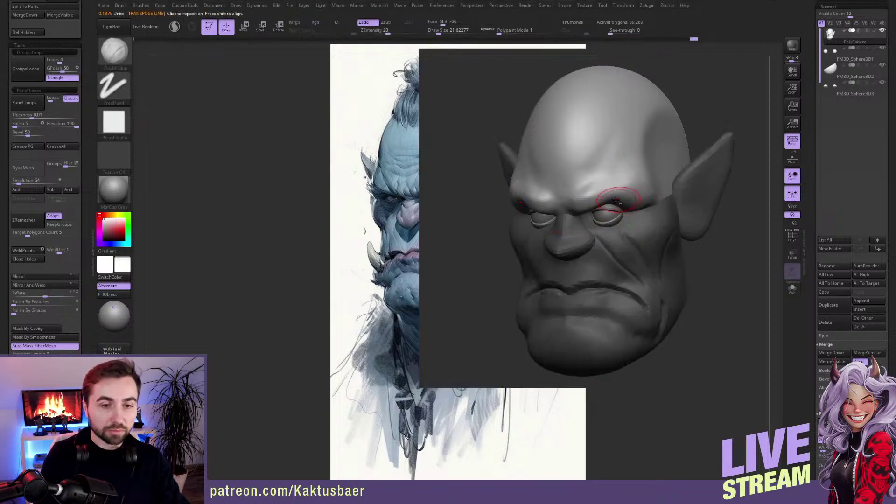
right_click_drag(615, 200, 622, 200, "alt")
key("b")
key("m")
key("v")
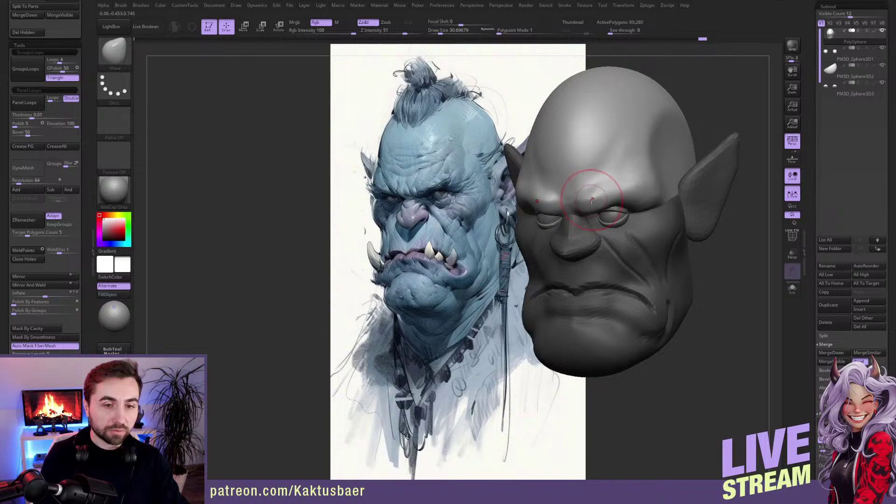
key("shift")
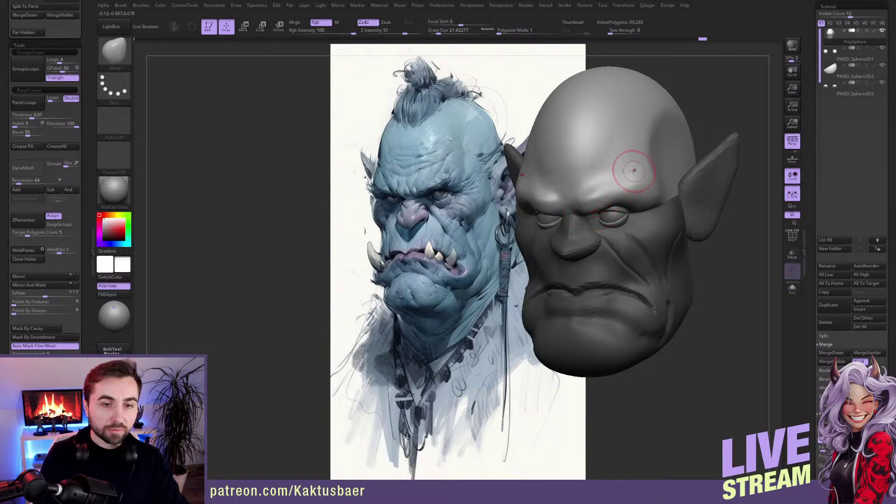
key("shift")
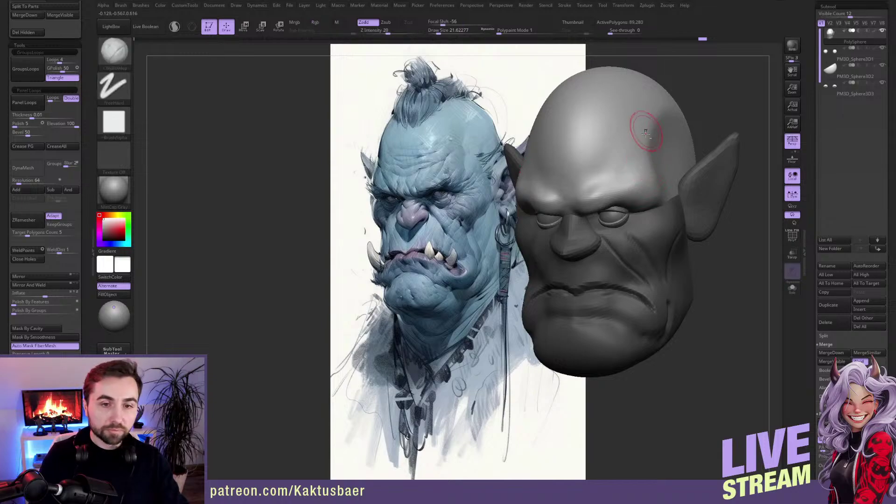
Step: Carve in the temples and sculpt frown creases above the inner brows with the ClayBuildup brush, reducing the draw size to about 9
mouse_move(645, 134)
left_mouse_down("alt")
mouse_move(651, 138)
mouse_move(662, 112)
mouse_move(640, 172)
mouse_move(633, 136)
mouse_move(647, 128)
mouse_move(636, 150)
mouse_move(646, 177)
mouse_move(641, 167)
left_mouse_up("alt")
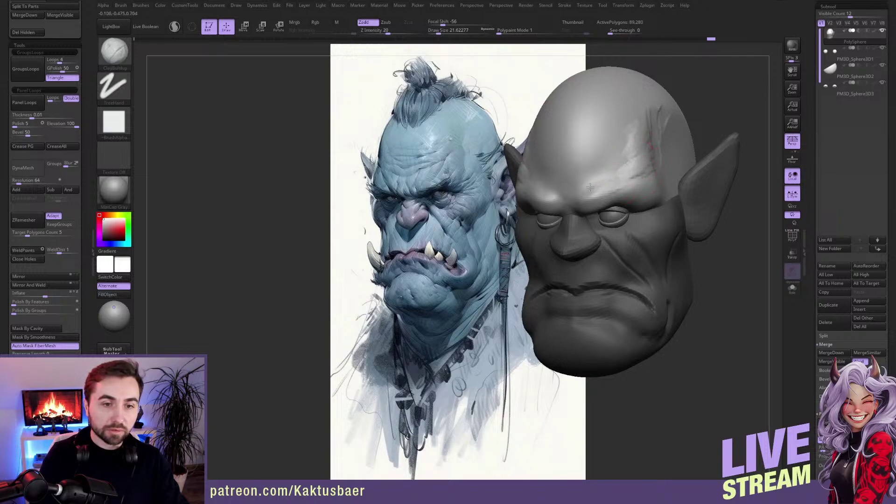
key("[")
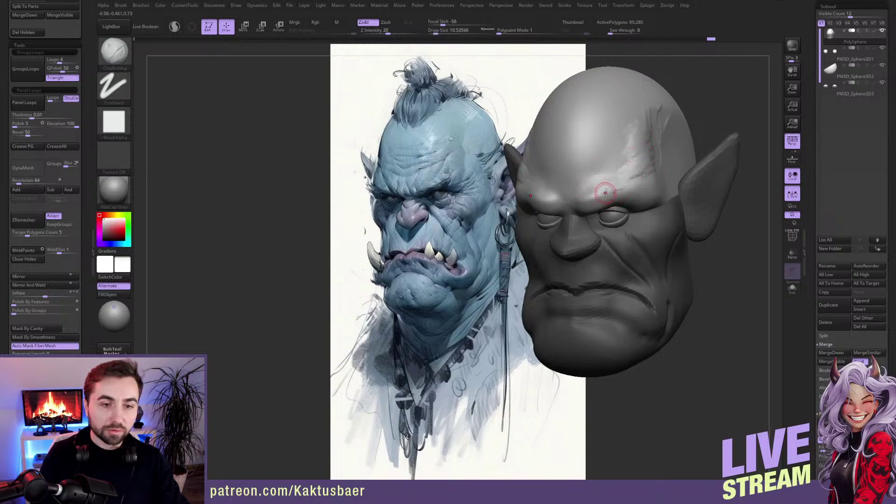
key("s")
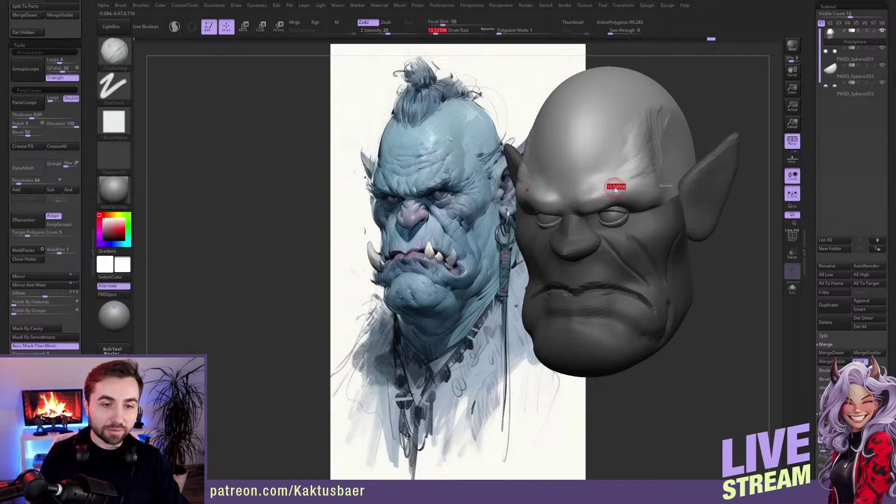
left_click(614, 189)
key("s")
left_click_drag(606, 194, 592, 199)
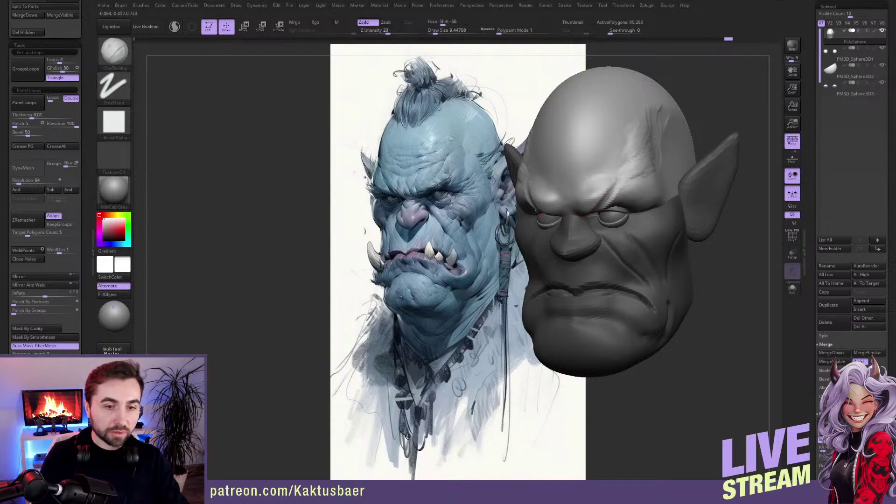
key("s")
mouse_move(592, 204)
left_mouse_down()
mouse_move(568, 213)
mouse_move(580, 196)
mouse_move(602, 194)
mouse_move(616, 172)
mouse_move(574, 191)
mouse_move(571, 206)
mouse_move(600, 200)
mouse_move(600, 212)
mouse_move(621, 187)
left_mouse_up()
Step: Smooth the temple strokes and refine the forehead above the brows with the ClayBuildup brush at draw size about 24
key("shift")
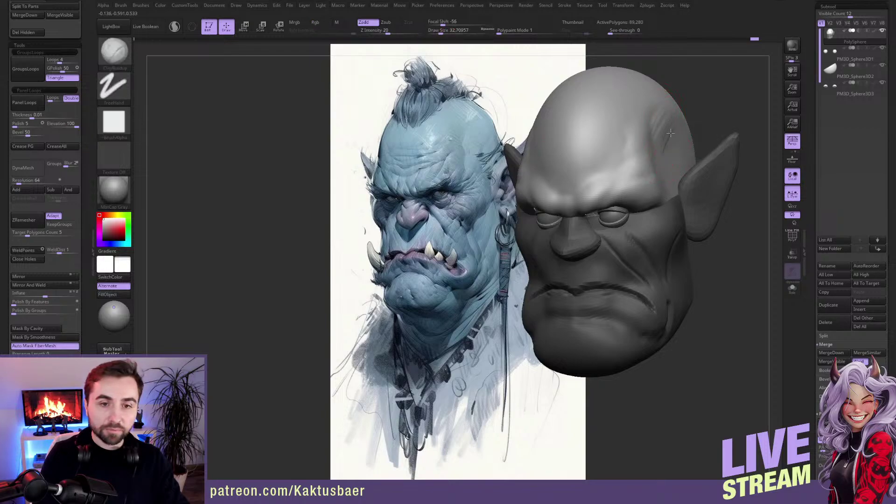
key("shift")
left_click_drag(680, 160, 670, 171, "shift")
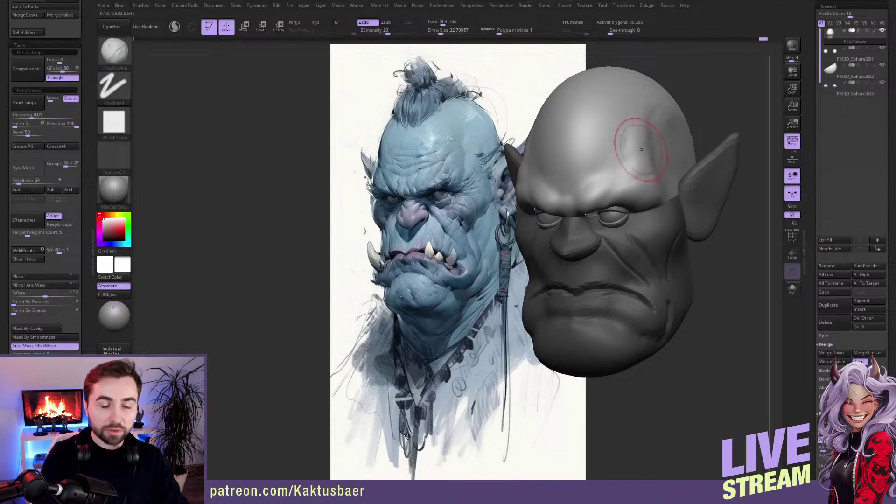
key("s")
mouse_move(609, 144)
left_mouse_down()
mouse_move(639, 121)
mouse_move(620, 180)
left_mouse_up()
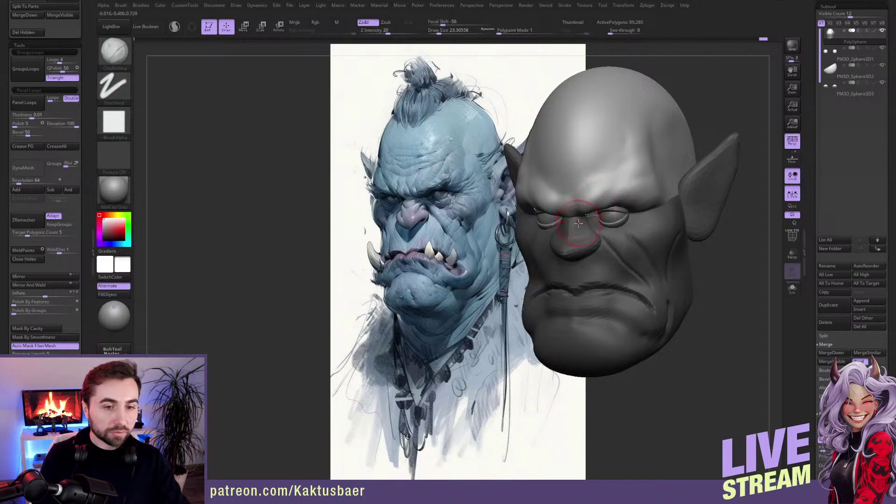
Step: Make the nose the active subtool and delete its lower subdivision level
right_click_drag(579, 220, 578, 228)
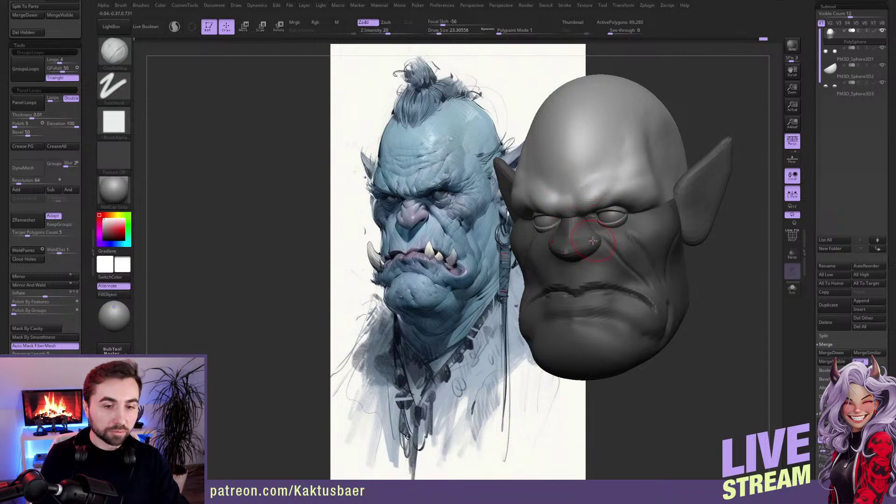
key("w")
left_click(586, 235, "alt")
key("q")
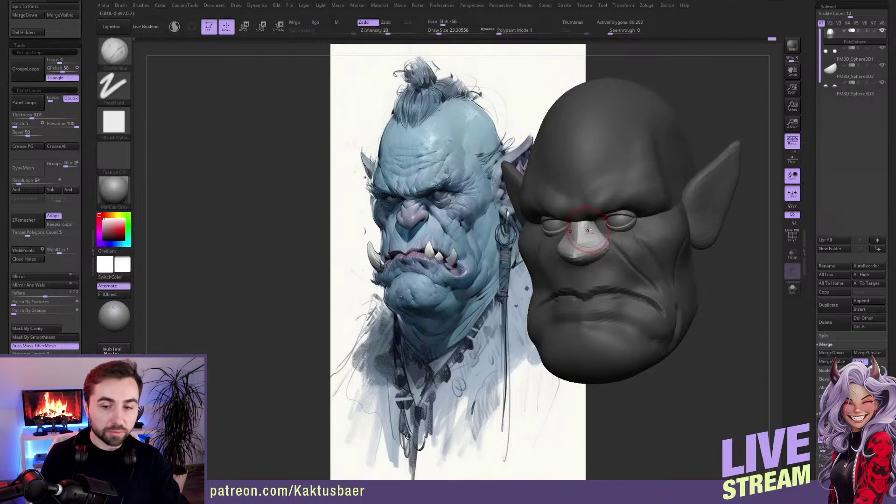
right_click_drag(592, 237, 591, 245, "ctrl")
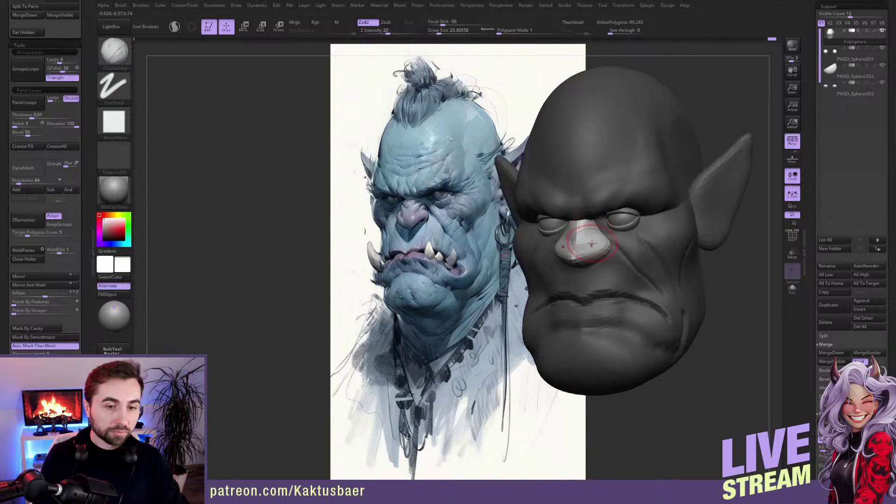
left_click(591, 245, "ctrl")
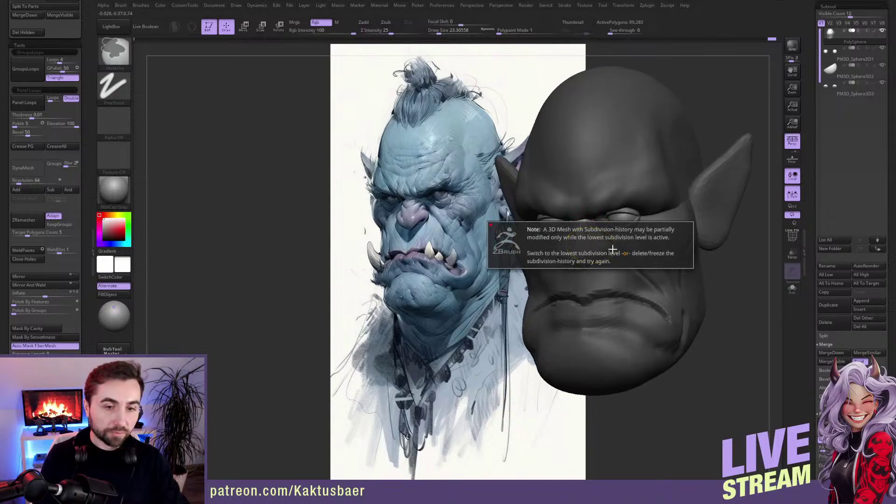
left_click_drag(811, 239, 810, 167)
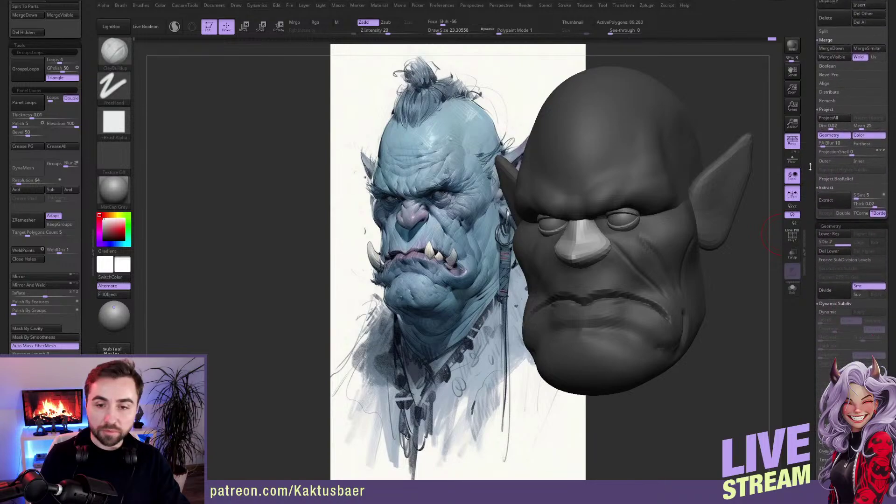
scroll(809, 166, "down", 1)
left_click(830, 204)
Step: Subdivide the nose and smooth its faceted surface at draw size about 13
key("ctrl")
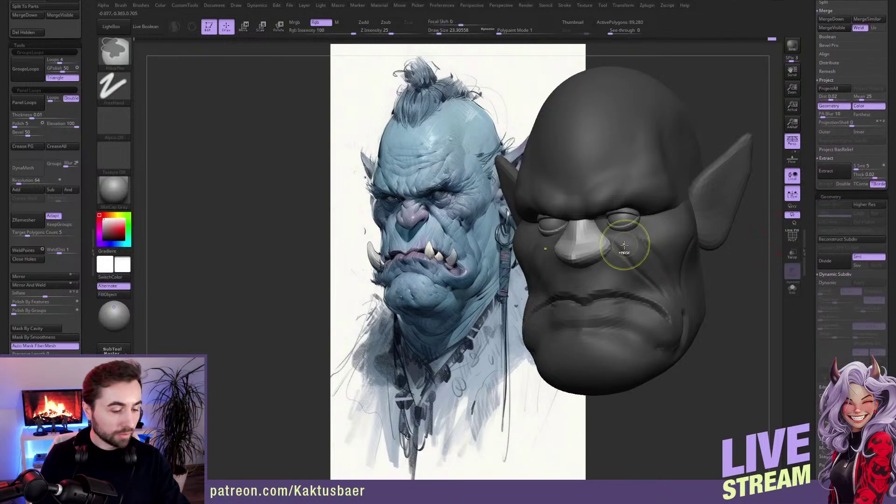
key("ctrl+d")
mouse_move(601, 240)
left_mouse_down("shift")
mouse_move(605, 247)
mouse_move(579, 231)
left_mouse_up("shift")
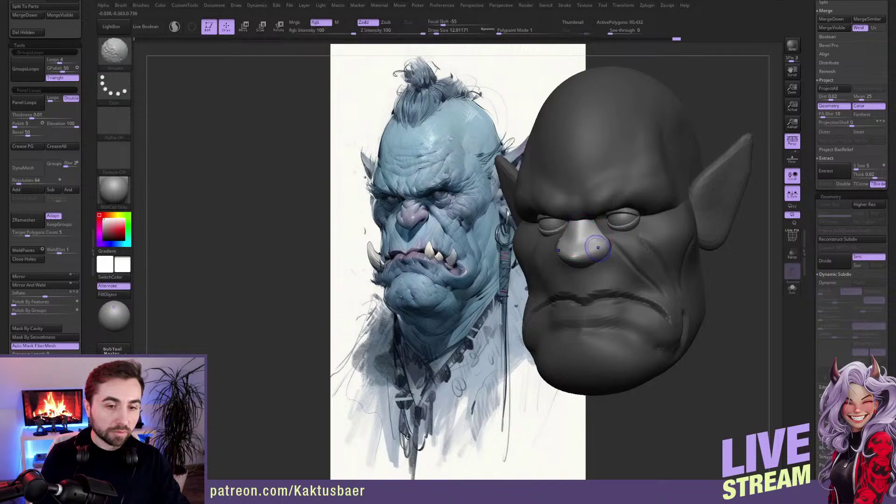
Step: Subdivide the nose further and carve creases above the nostril wings with the DamStandard brush at draw size about 13
right_click_drag(600, 241, 622, 259, "alt")
key("b")
key("d")
key("s")
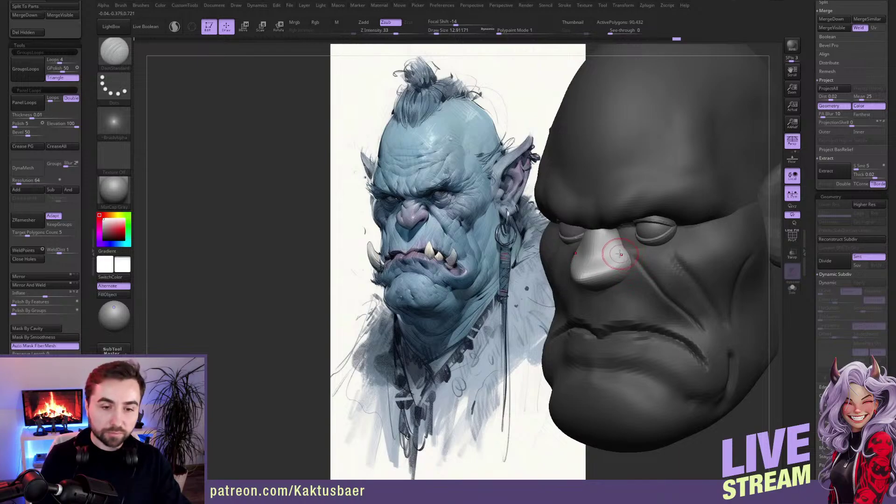
right_click_drag(621, 253, 622, 249)
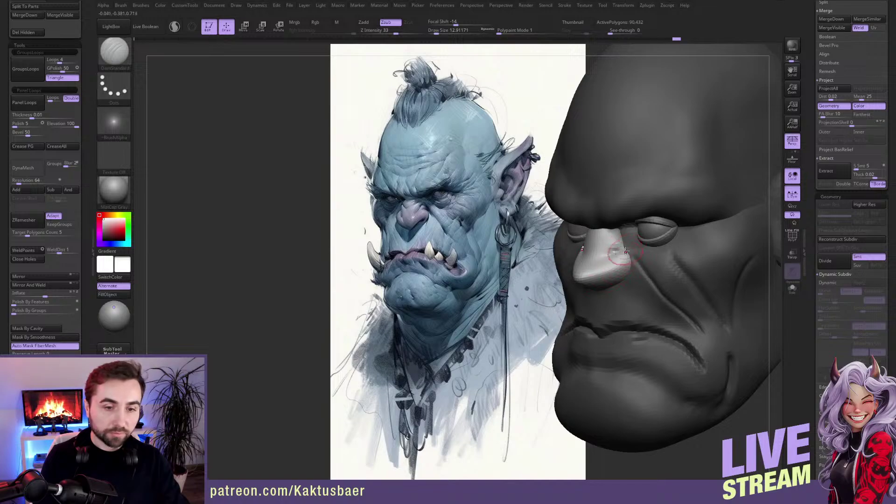
left_click_drag(624, 248, 627, 251)
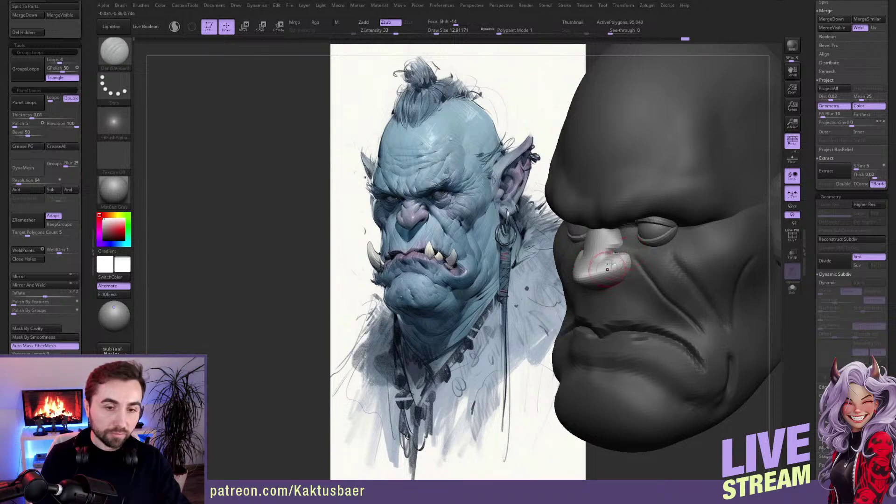
Step: Shape the underside of the nose and flare the nostril wings with the Move brush at draw size about 13
right_click_drag(601, 262, 600, 290)
key("b")
key("m")
key("v")
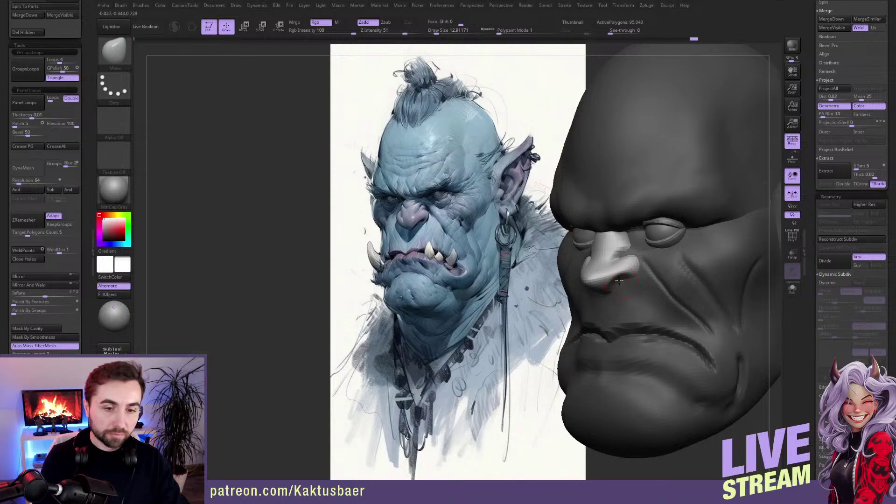
left_click_drag(626, 279, 642, 272)
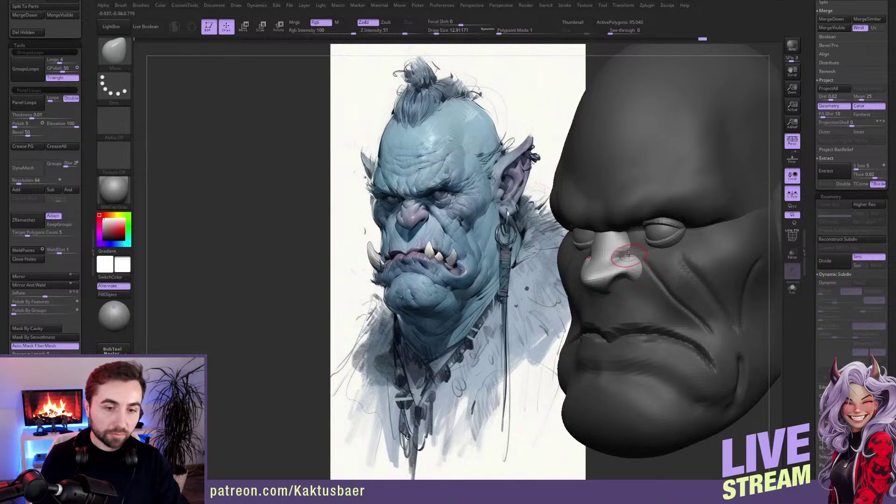
Step: Select the face mesh and pull its surface beside the nose with the Move brush at draw size about 22
left_click(633, 256, "alt")
right_click_drag(653, 256, 627, 259)
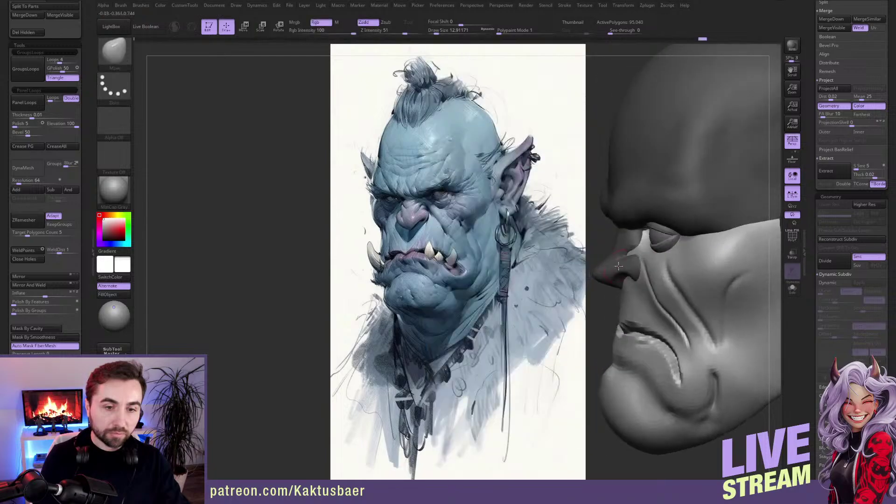
key("s")
left_click(626, 260)
left_click_drag(627, 259, 637, 252)
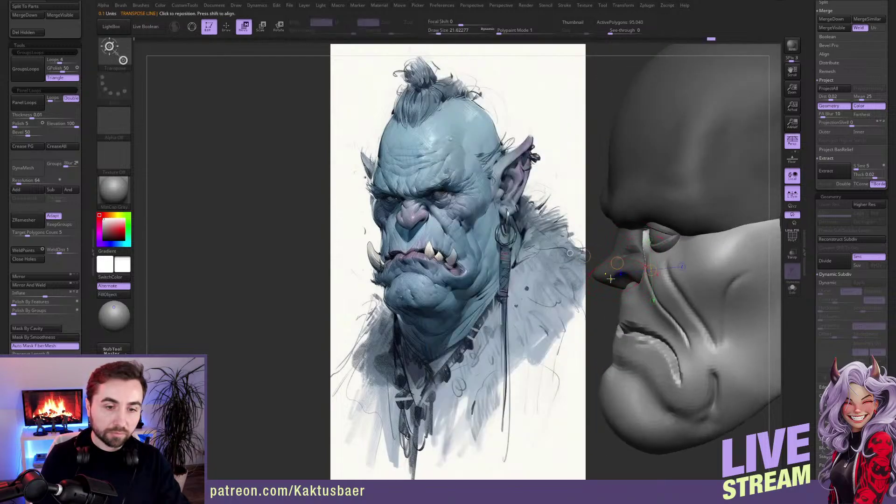
Step: Reselect the nose and reshape its bridge and tip in profile with the Move brush at draw size about 17
left_click(615, 276, "alt")
right_click_drag(601, 274, 608, 272)
key("s")
left_click_drag(608, 273, 605, 273)
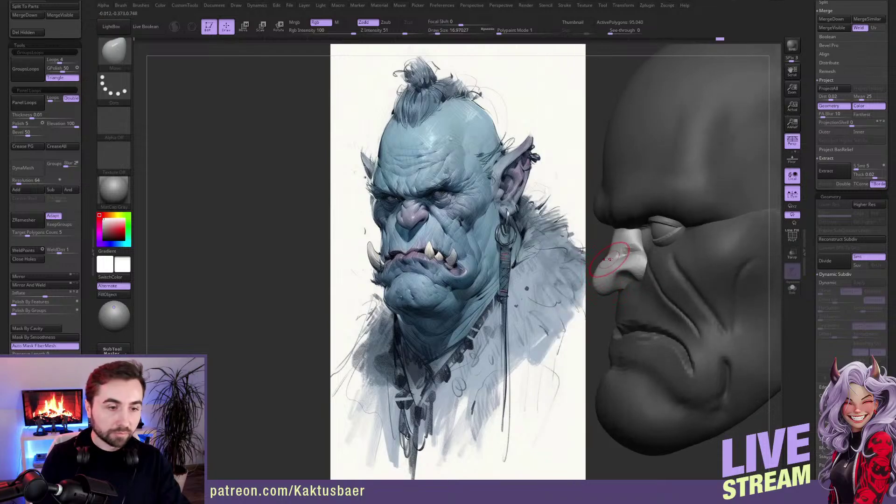
mouse_move(611, 252)
left_mouse_down()
mouse_move(602, 265)
mouse_move(620, 254)
left_mouse_up()
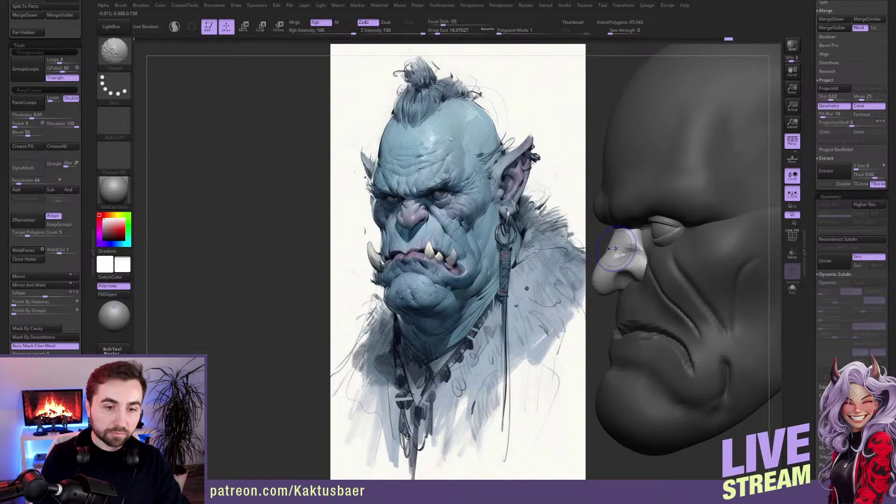
Step: Refine the nose tip and nostril wings from the front with the Move brush, reducing the draw size to about 14
mouse_move(602, 256)
right_mouse_down()
mouse_move(632, 246)
mouse_move(644, 264)
right_mouse_up()
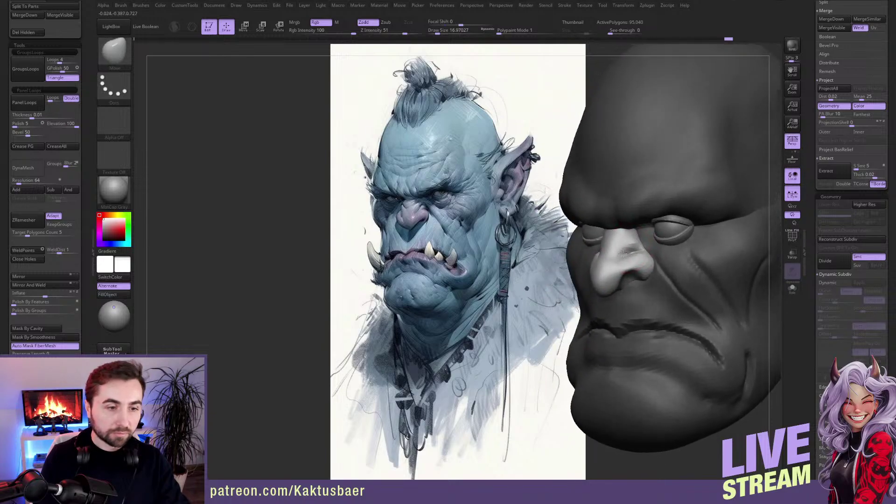
key("s")
left_click_drag(637, 275, 620, 275)
right_click_drag(612, 275, 626, 279)
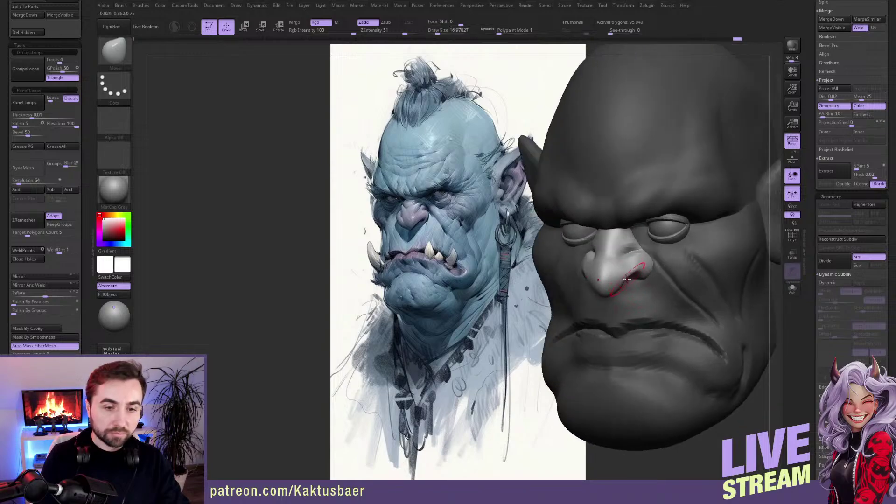
mouse_move(627, 279)
left_mouse_down()
mouse_move(635, 271)
mouse_move(622, 273)
left_mouse_up()
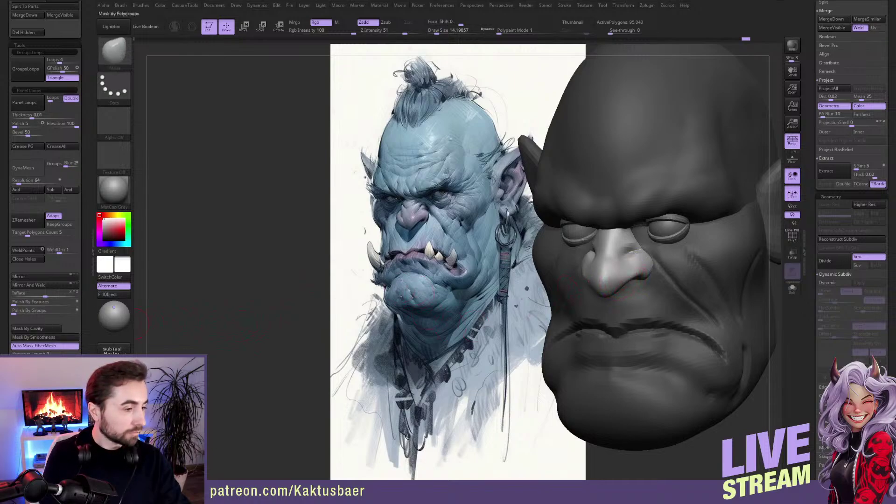
Step: Restore the matched camera view that lines the head up over the orc painting
scroll(44, 186, "down", 10)
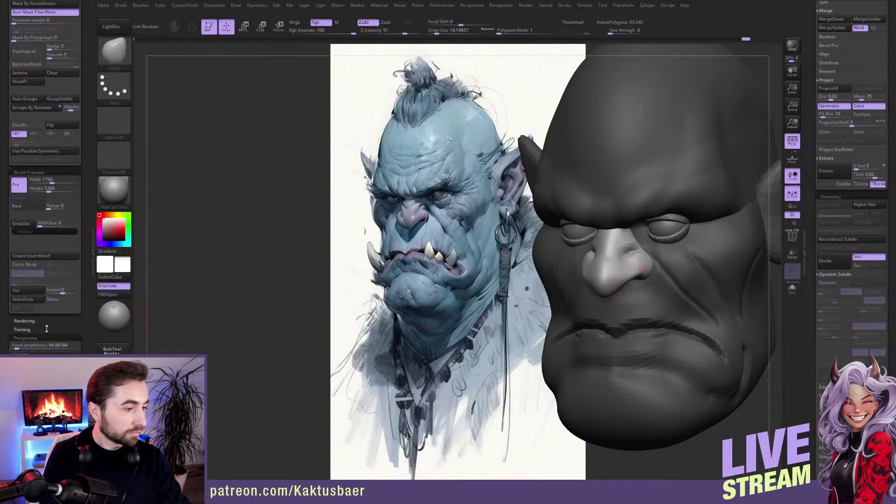
left_click(45, 355)
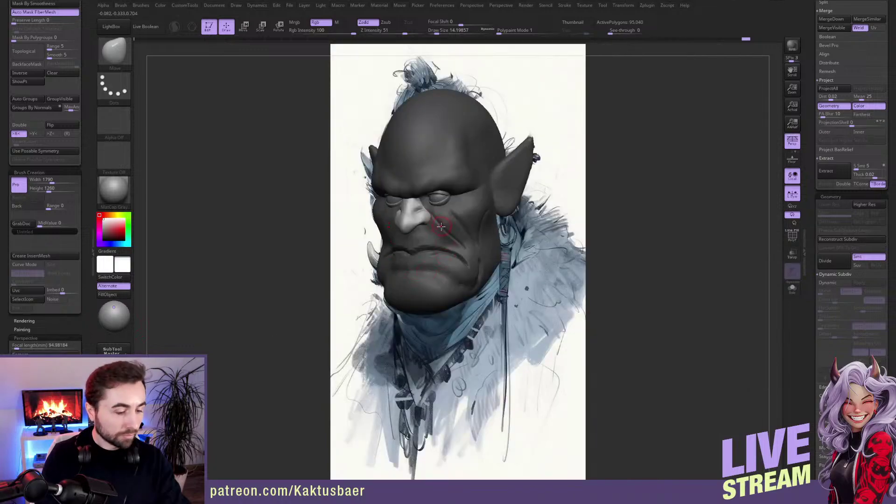
Step: Beside the painting, refine the nostril with the Move brush at draw size about 9, smoothing it and undoing the unwanted stroke
key("shift+z")
key("s")
left_click_drag(406, 230, 439, 214)
key("s")
key("s")
key("s")
right_click_drag(430, 204, 463, 224, "ctrl")
right_click_drag(462, 224, 562, 239, "alt")
mouse_move(516, 219)
right_mouse_down("alt")
mouse_move(606, 221)
mouse_move(611, 228)
mouse_move(597, 236)
mouse_move(608, 235)
mouse_move(615, 255)
right_mouse_up("alt")
key("bracketleft")
key("bracketleft")
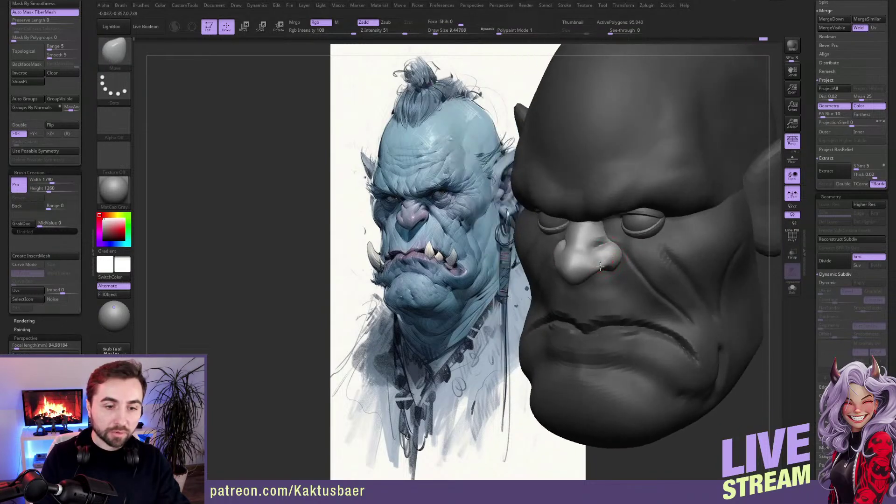
key("shift")
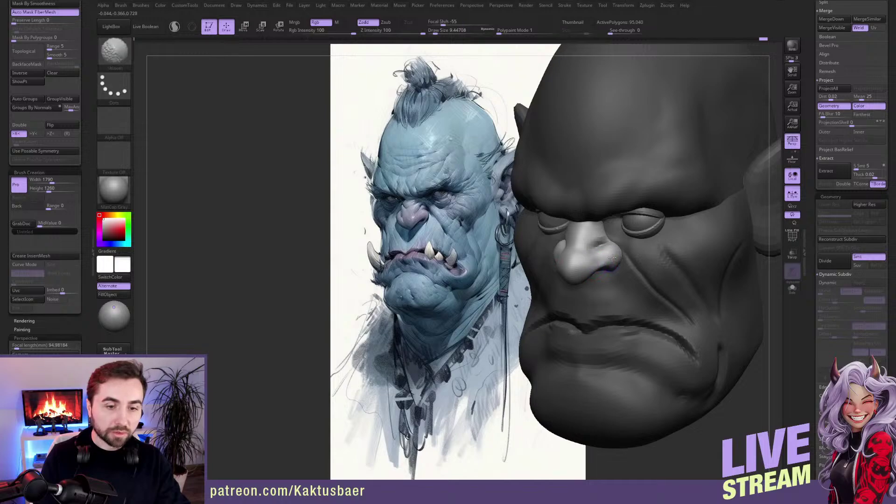
key("ctrl+z")
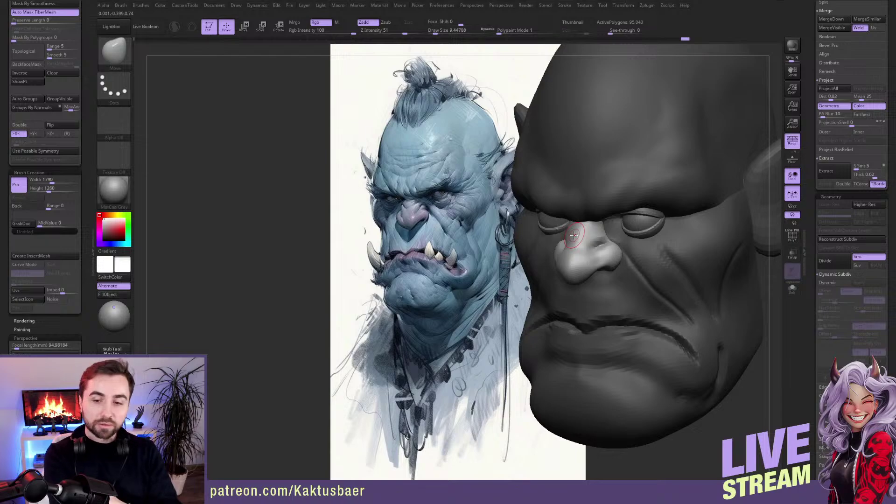
Step: Smooth the underside of the nose and reshape the nostril wings with the Move brush at draw size about 17
mouse_move(606, 253)
right_mouse_down()
mouse_move(614, 241)
mouse_move(602, 277)
right_mouse_up()
left_click_drag(606, 275, 615, 270, "shift")
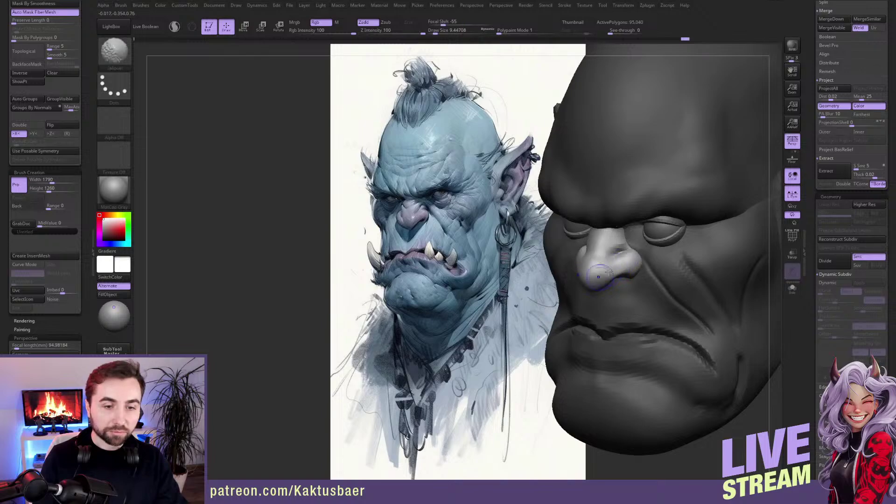
key("b")
key("m")
key("v")
right_click_drag(615, 265, 607, 266)
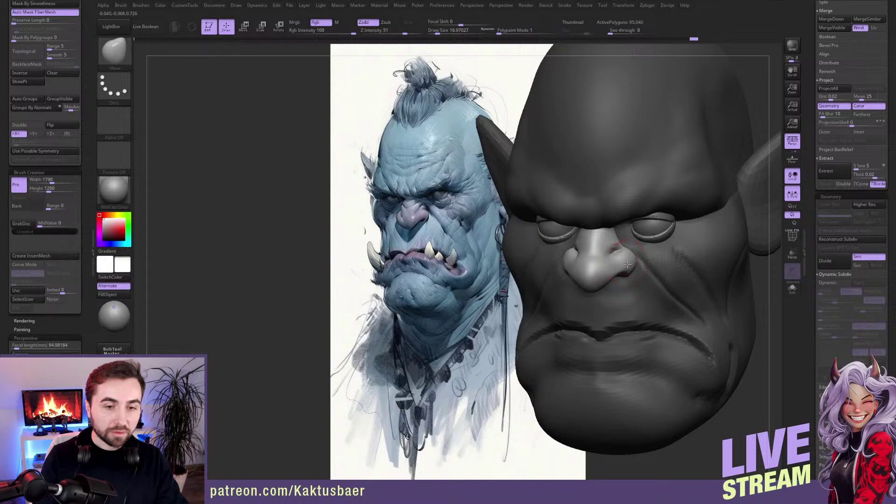
right_click_drag(627, 264, 606, 285)
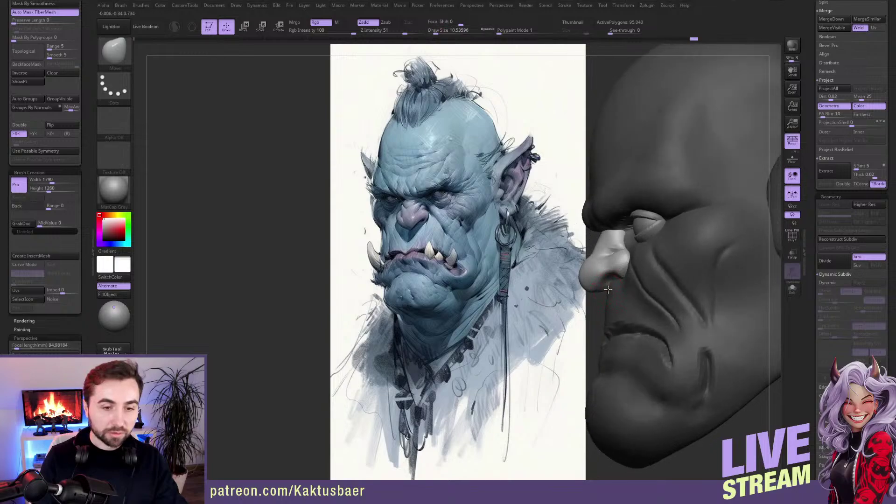
Step: Smooth and adjust the nostril wing at draw size about 11, and quick-save the project
key("shift")
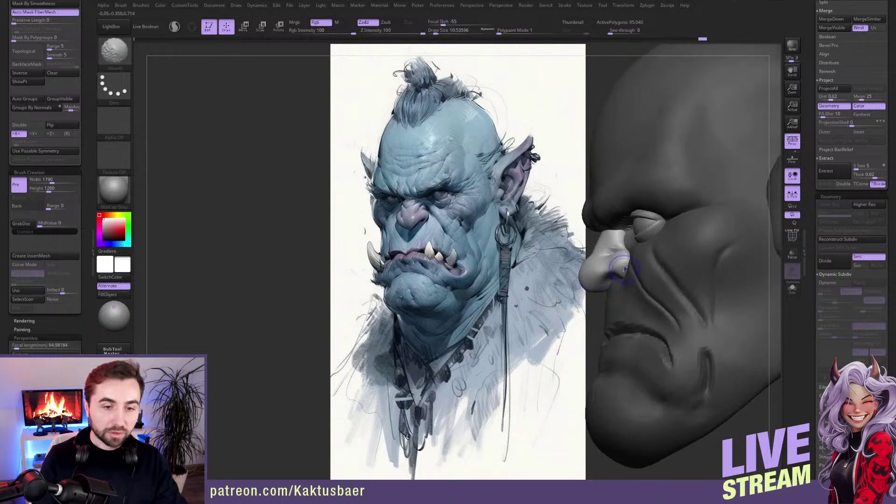
right_click_drag(625, 268, 630, 273)
right_click_drag(633, 251, 647, 259)
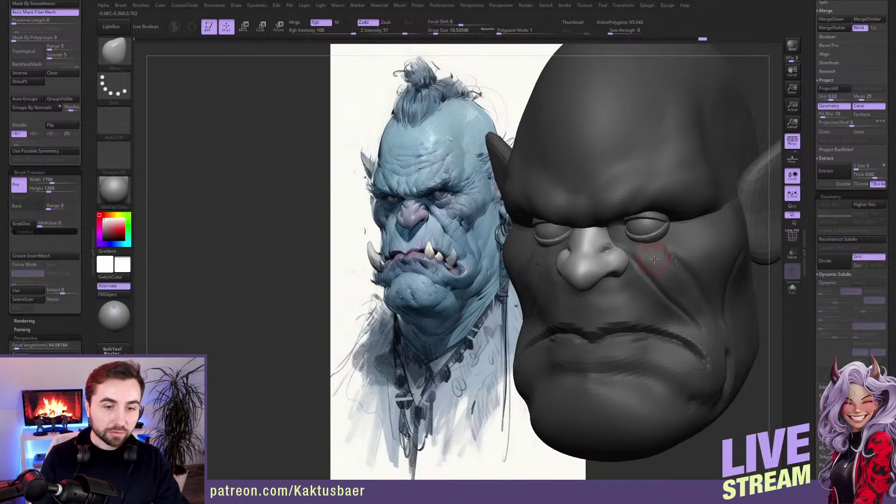
mouse_move(654, 259)
right_mouse_down()
mouse_move(646, 261)
mouse_move(656, 246)
mouse_move(645, 232)
mouse_move(646, 246)
mouse_move(654, 243)
right_mouse_up()
key("ctrl+s")
Step: Switch to the face mesh and reshape the surface under the eyes with the Move brush at draw size about 22
key("bracketright")
key("bracketright")
key("bracketright")
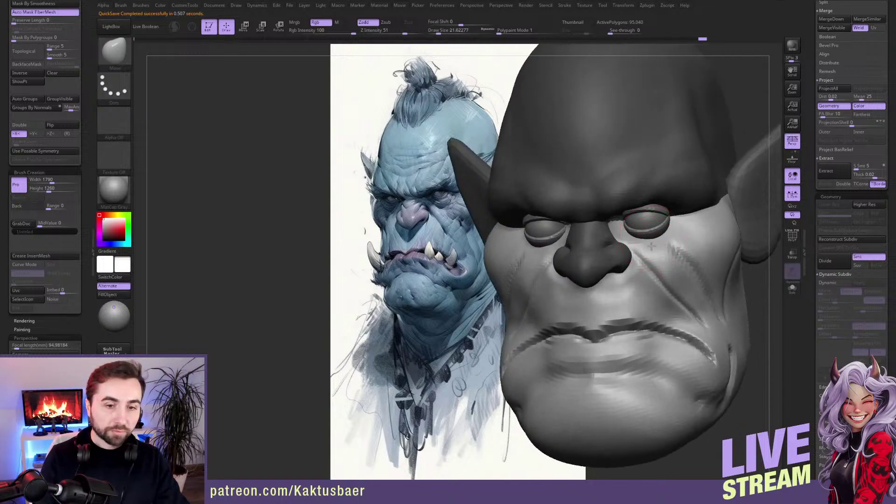
left_click_drag(653, 236, 652, 233)
right_click_drag(652, 232, 645, 235)
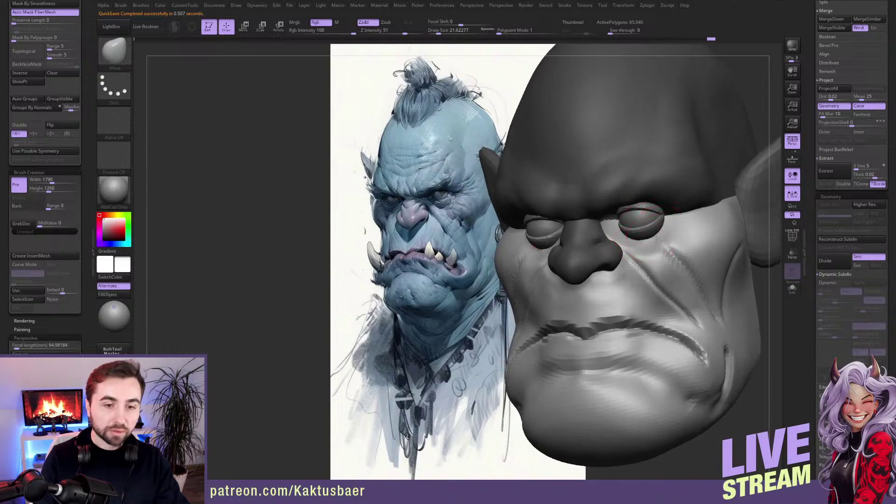
Step: Build up the lower lids and bags under the eyes with the ClayBuildup brush at draw size about 9
key("b")
key("c")
key("b")
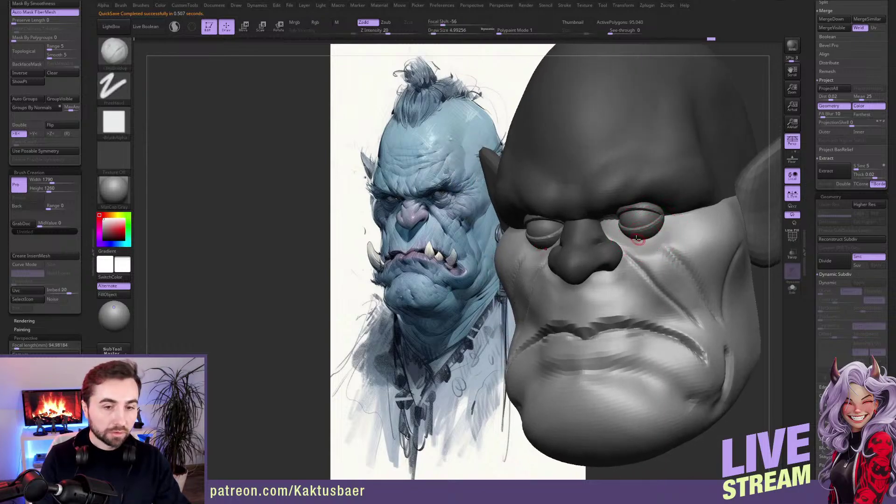
key("bracketright")
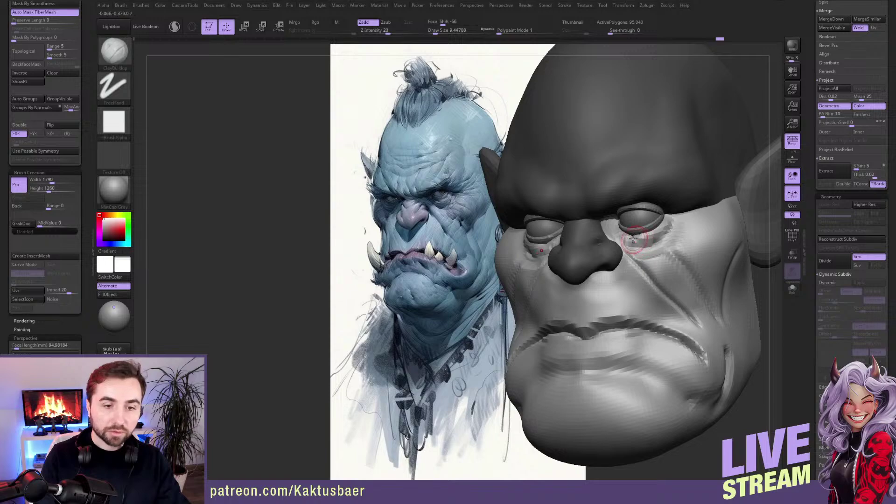
left_click_drag(640, 238, 662, 231)
mouse_move(649, 245)
right_mouse_down()
mouse_move(640, 244)
mouse_move(649, 224)
right_mouse_up()
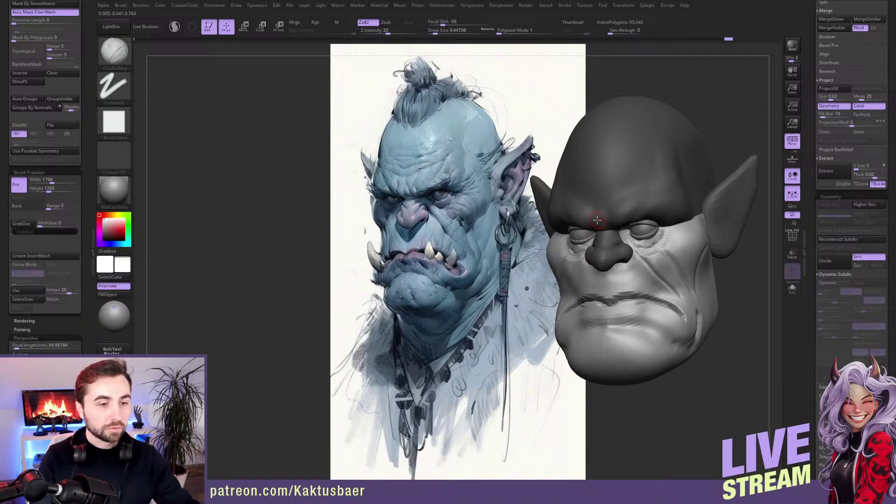
Step: Extend the eye bags into the upper cheeks beside the nose with the ClayBuildup brush at draw size about 9
right_click_drag(638, 252, 645, 247)
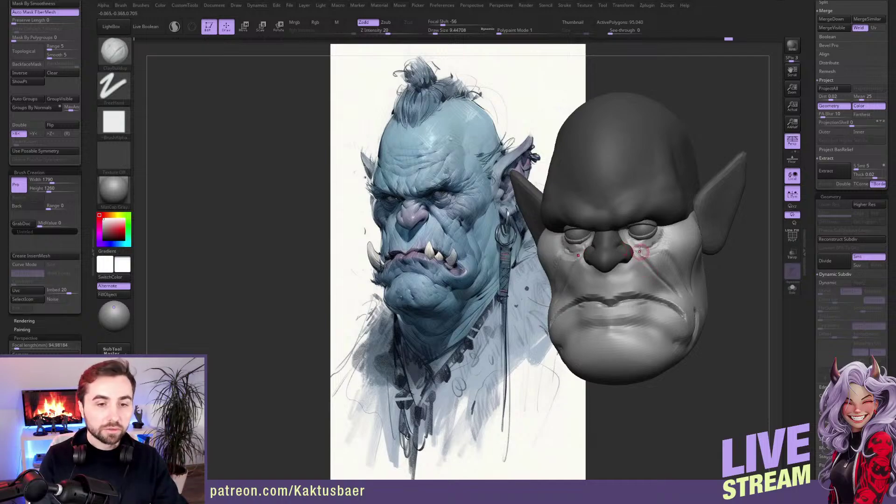
right_click_drag(637, 246, 623, 226)
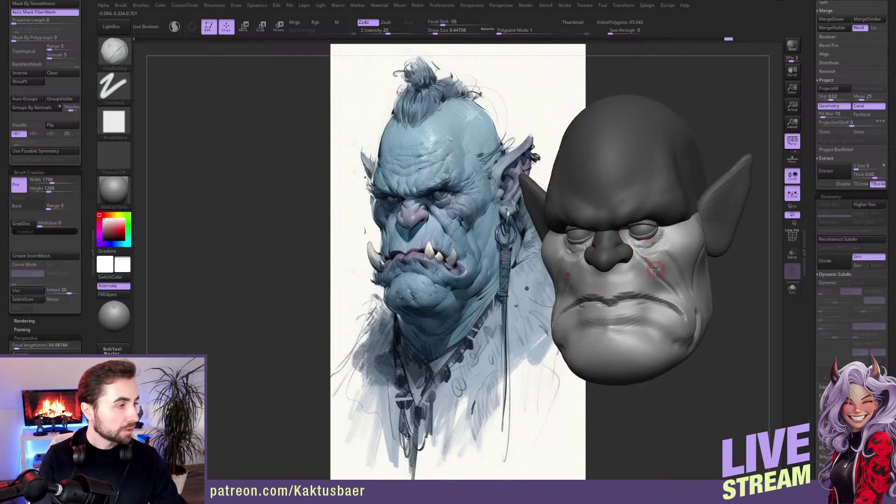
mouse_move(656, 263)
right_mouse_down()
mouse_move(667, 259)
mouse_move(658, 254)
mouse_move(672, 264)
right_mouse_up()
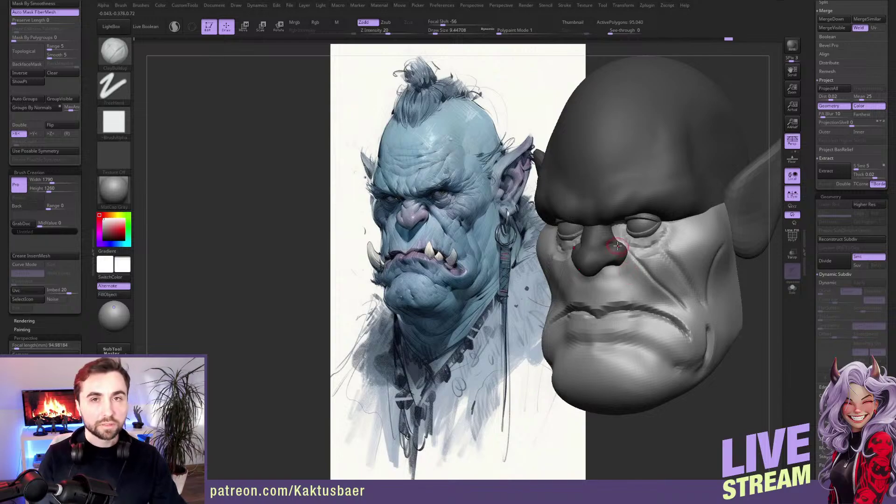
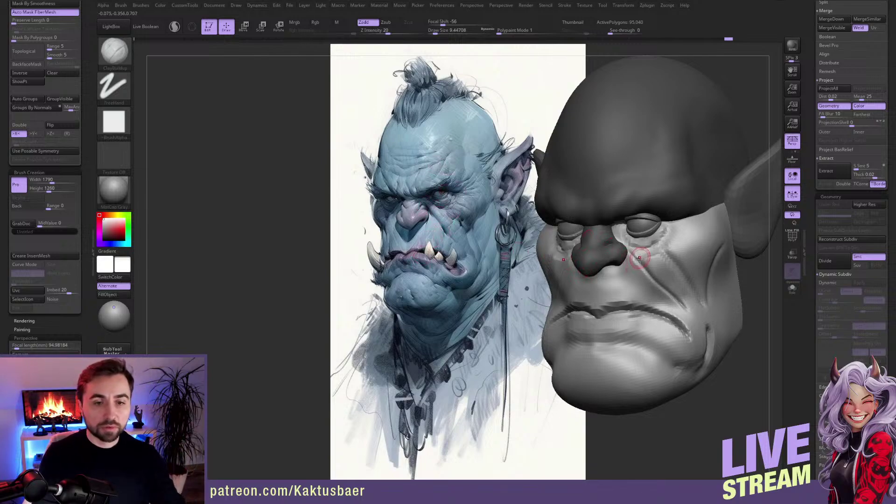
Step: Shape the cheekbones and the hollows beneath them with the ClayBuildup brush, using draw sizes of about 17 and 18
mouse_move(670, 261)
right_mouse_down("alt")
mouse_move(664, 239)
mouse_move(668, 245)
right_mouse_up("alt")
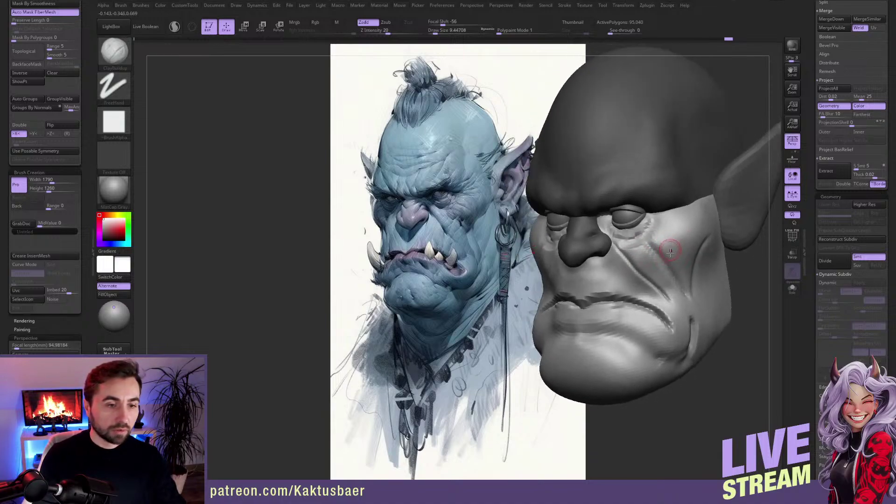
key("s")
mouse_move(686, 265)
left_mouse_down()
mouse_move(706, 254)
mouse_move(699, 273)
left_mouse_up()
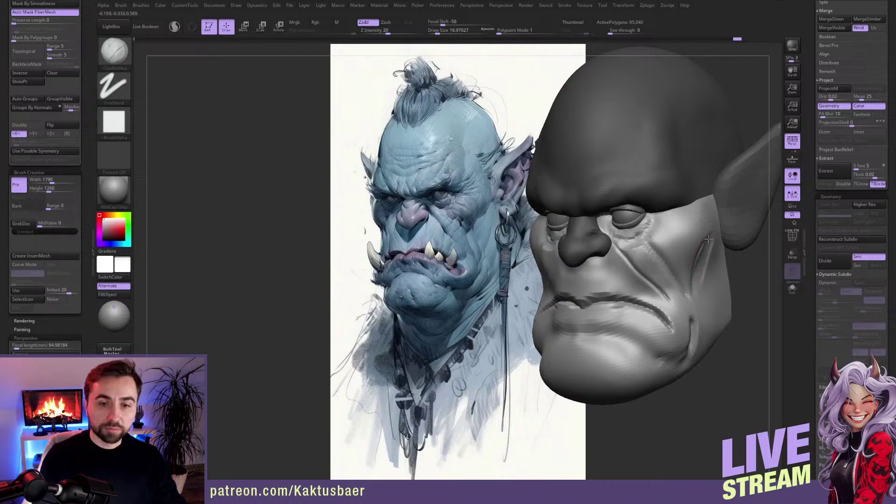
right_click_drag(690, 256, 684, 266)
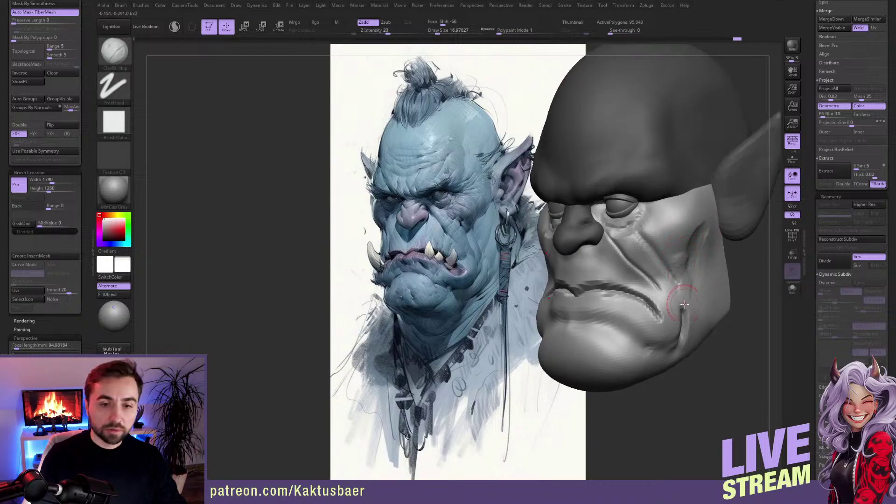
key("bracketright")
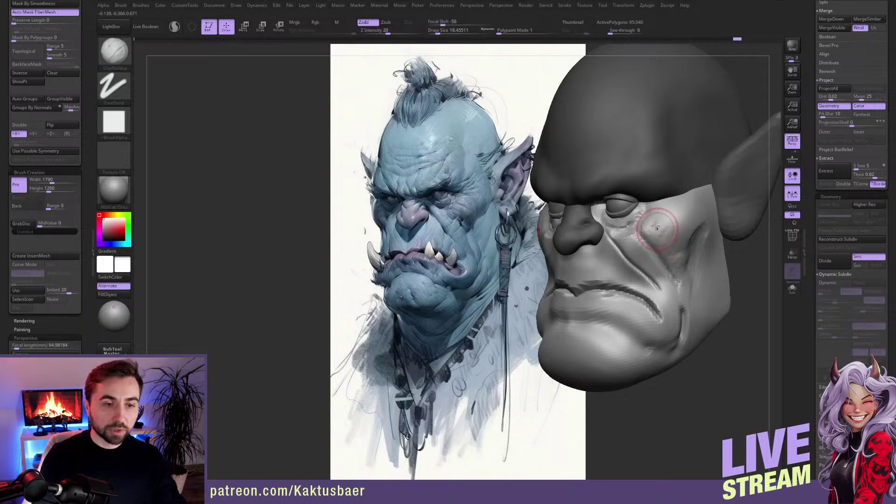
mouse_move(653, 236)
left_mouse_down()
mouse_move(672, 264)
mouse_move(664, 231)
left_mouse_up()
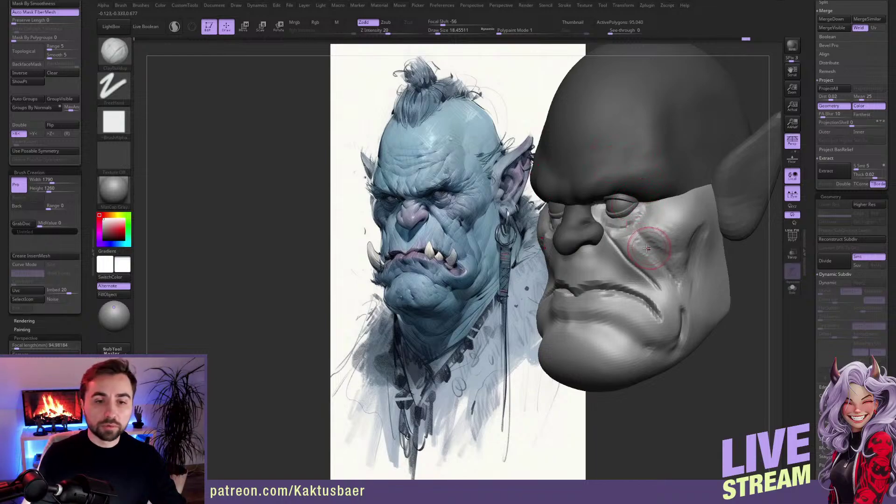
Step: Define the folds running from the nose to the mouth corners with ClayBuildup at draw sizes of about 8 and 14
key("[")
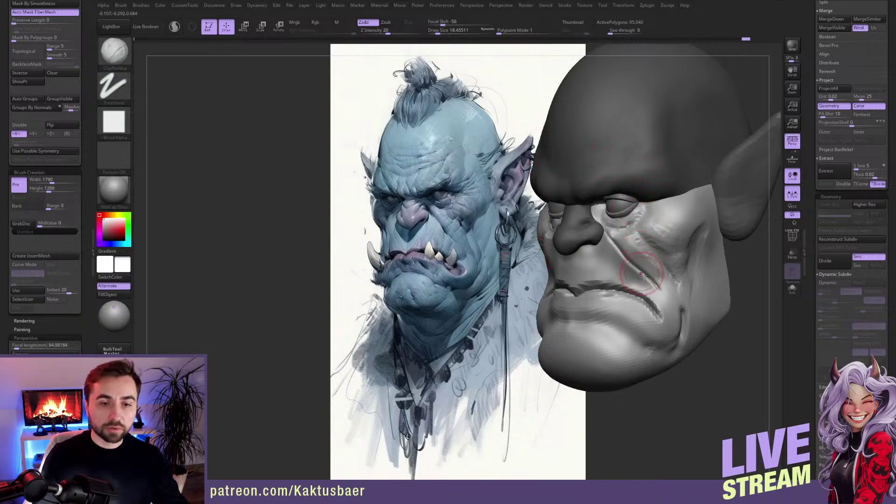
left_click_drag(607, 238, 629, 273)
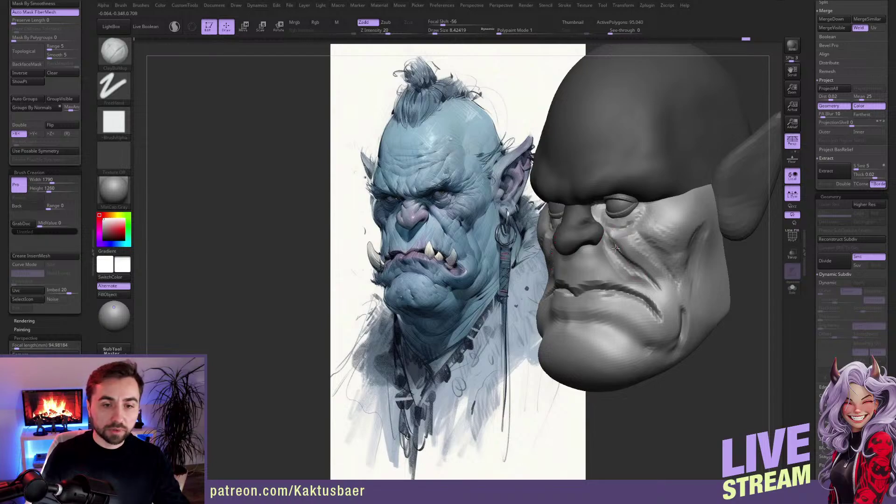
key("bracketright")
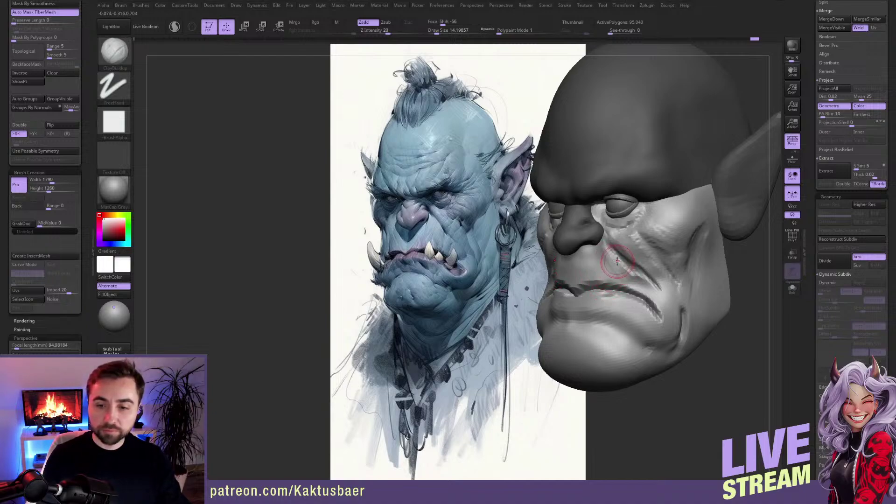
right_click_drag(620, 252, 587, 247)
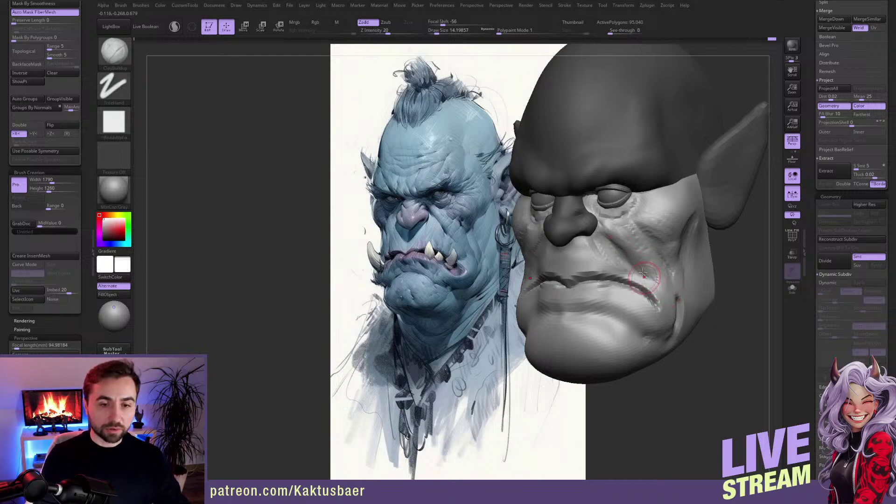
mouse_move(643, 272)
right_mouse_down()
mouse_move(622, 272)
mouse_move(643, 266)
right_mouse_up()
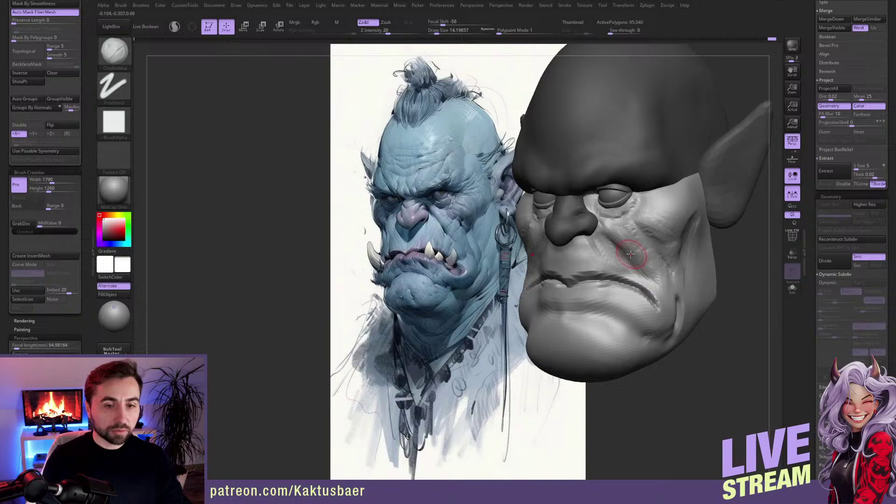
Step: Sculpt the philtrum between the nose and upper lip with ClayBuildup at draw size about 7, undoing unwanted strokes
key("bracketleft")
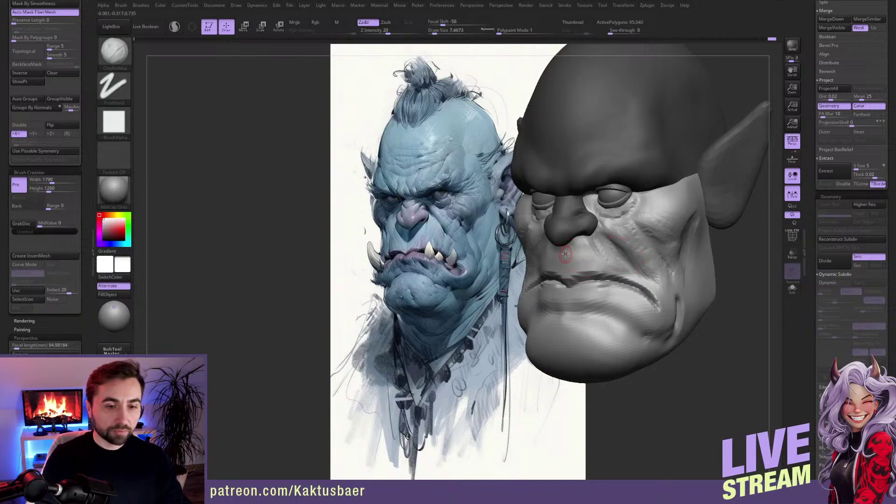
right_click_drag(566, 254, 607, 259)
mouse_move(566, 246)
left_mouse_down()
mouse_move(566, 262)
mouse_move(565, 248)
left_mouse_up()
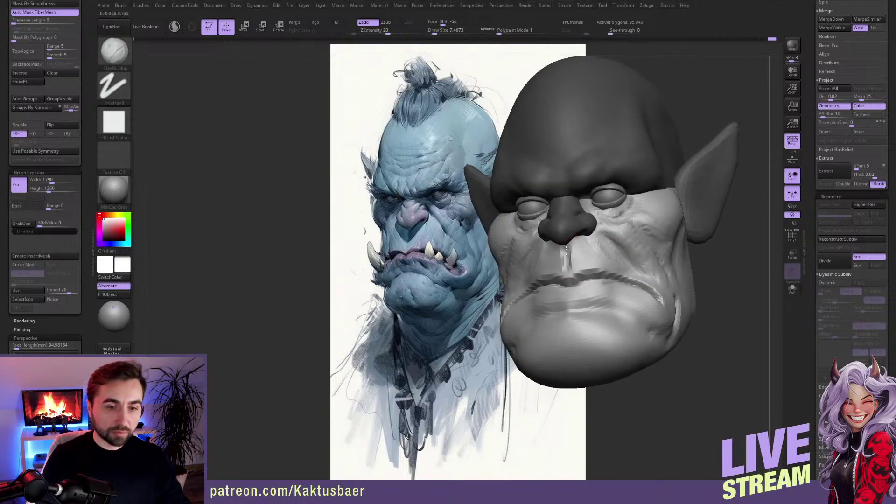
key("ctrl+z")
key("ctrl+z")
key("ctrl+z")
key("ctrl+z")
key("ctrl+z")
key("ctrl+z")
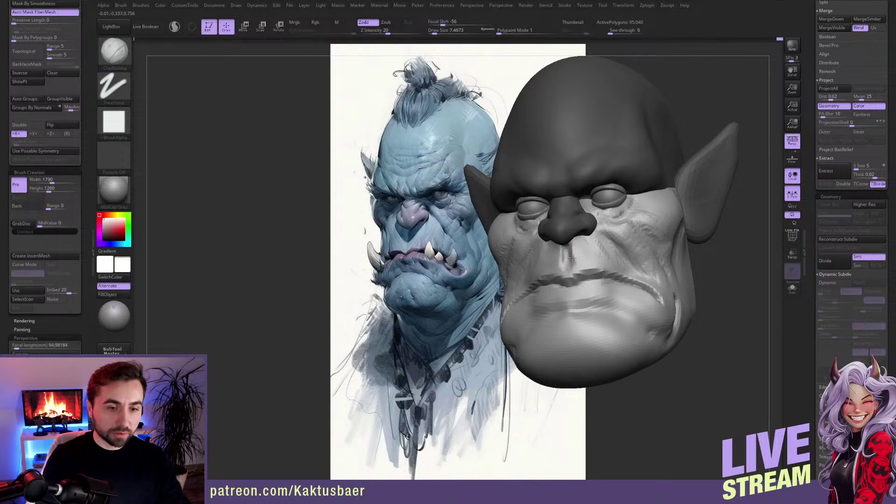
Step: Build up the upper lip and the area beside the philtrum with ClayBuildup at draw size about 11
right_click_drag(574, 260, 577, 254)
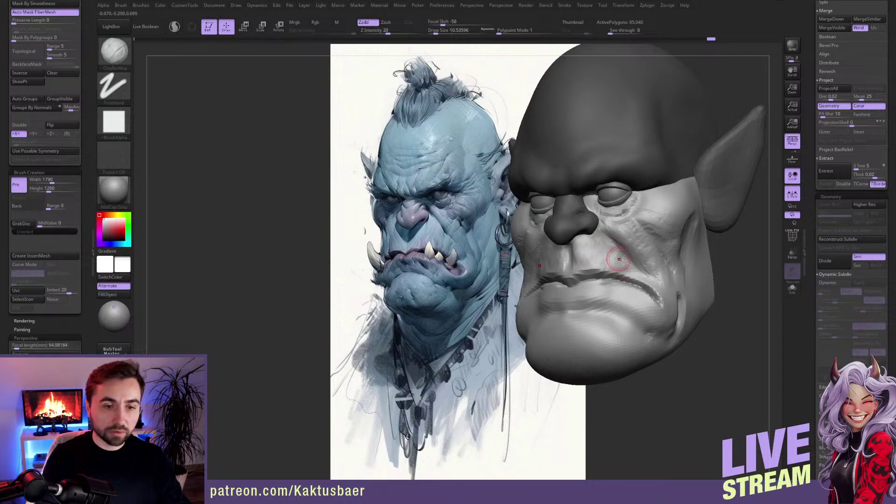
mouse_move(602, 252)
right_mouse_down()
mouse_move(590, 246)
mouse_move(586, 257)
right_mouse_up()
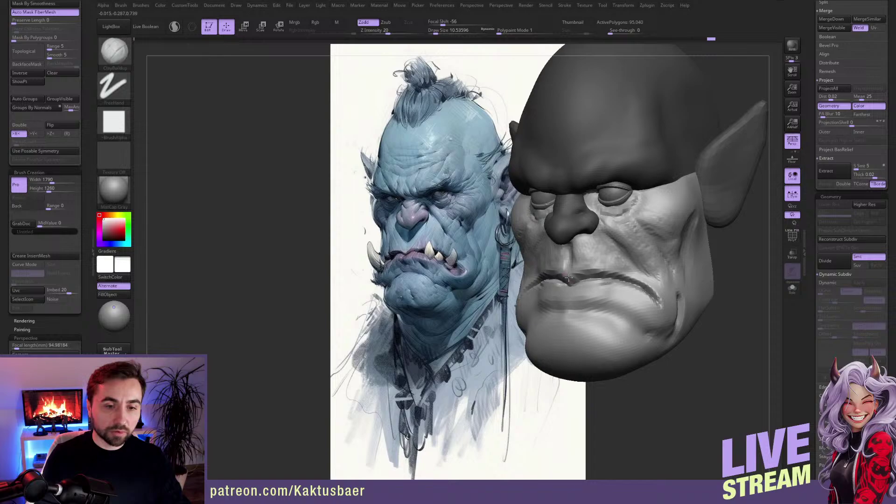
left_click_drag(582, 271, 603, 274)
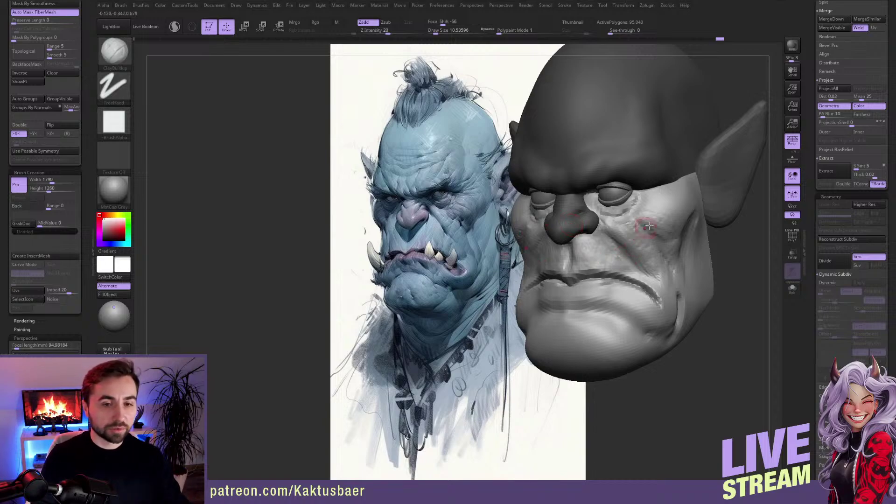
Step: Activate the upper head piece and sculpt the brow ridge above the eye with ClayBuildup at draw size about 13
right_click_drag(665, 228, 659, 228)
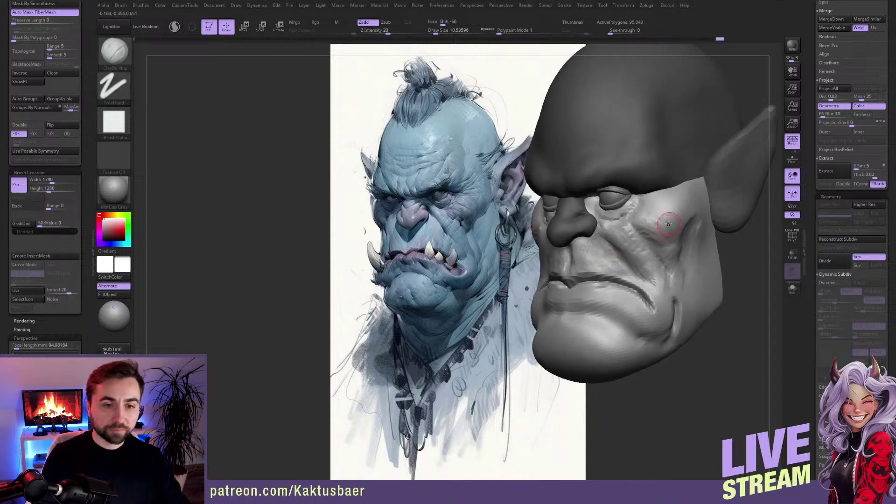
key("bracketright")
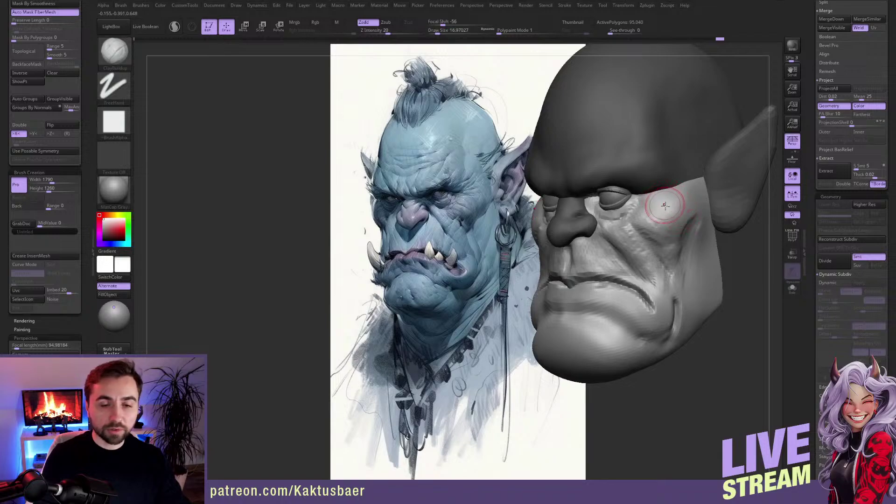
mouse_move(633, 195)
right_mouse_down()
mouse_move(629, 187)
mouse_move(645, 196)
right_mouse_up()
key("ctrl+i")
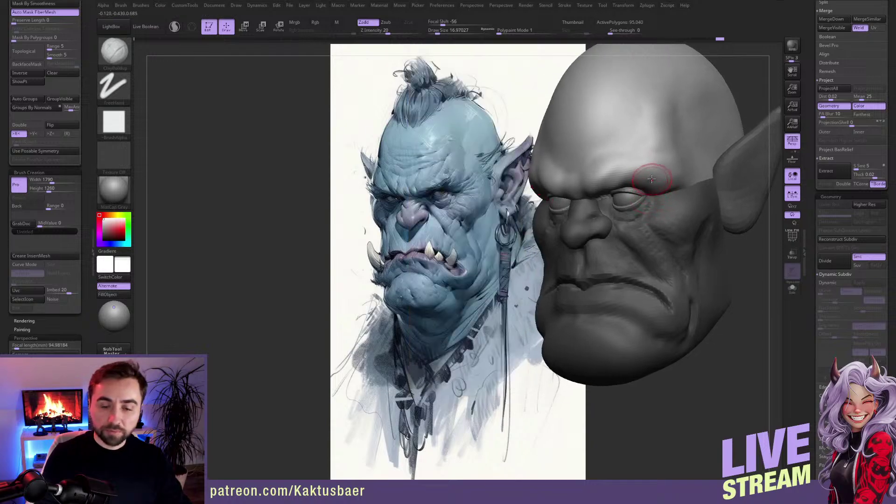
key("s")
left_click_drag(643, 187, 639, 190)
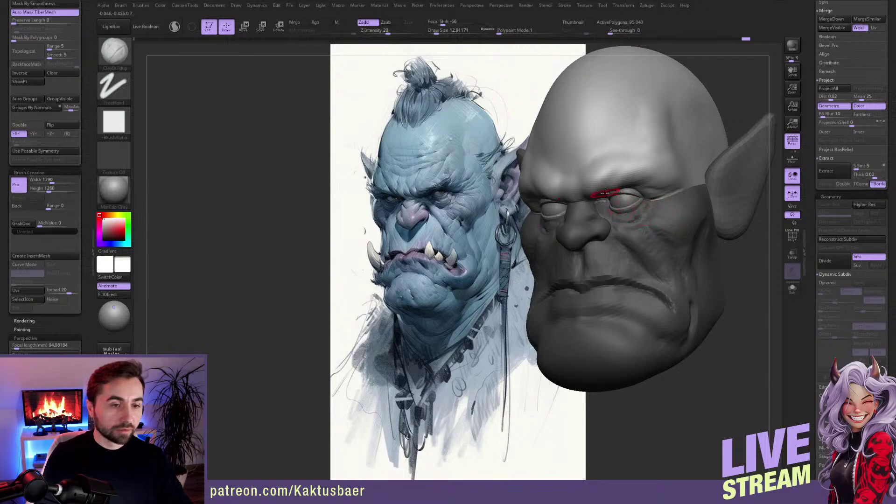
Step: Try building up the inner end of the brow with ClayBuildup and undo the stroke
right_click_drag(603, 172, 605, 174, "alt")
mouse_move(596, 174)
left_mouse_down()
mouse_move(599, 183)
mouse_move(617, 163)
mouse_move(620, 175)
mouse_move(612, 186)
mouse_move(604, 175)
mouse_move(592, 193)
left_mouse_up()
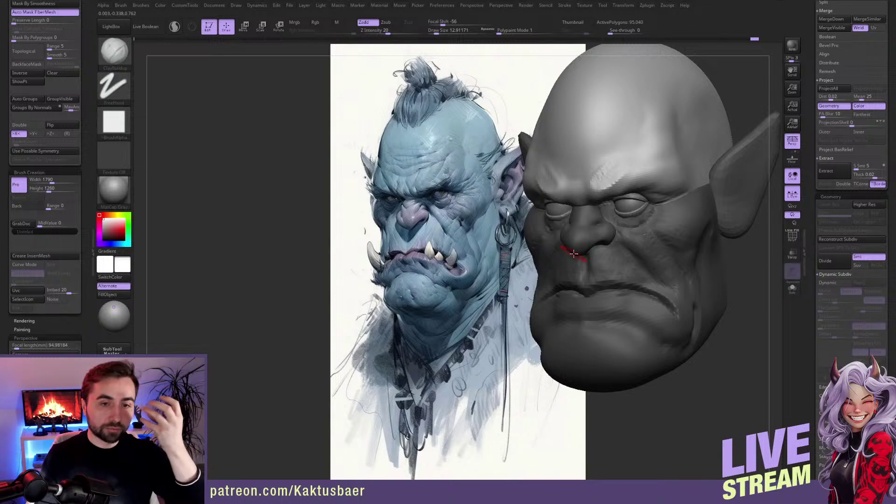
key("ctrl")
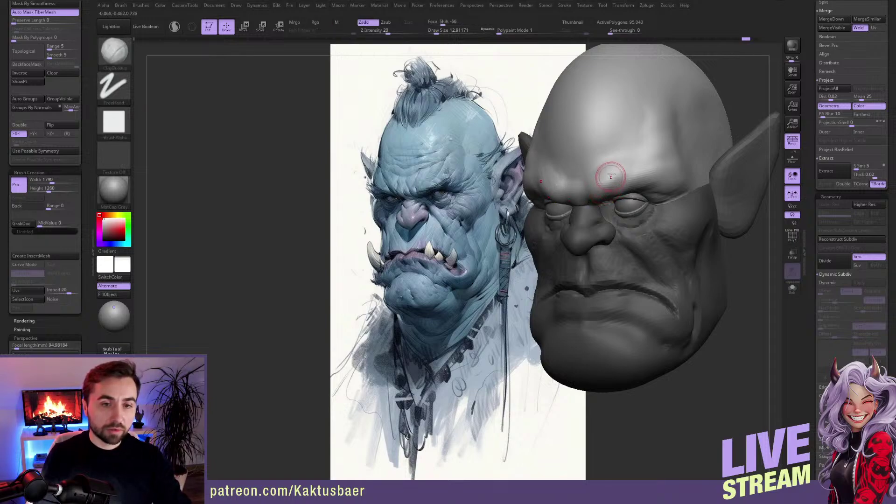
right_click_drag(592, 179, 598, 180)
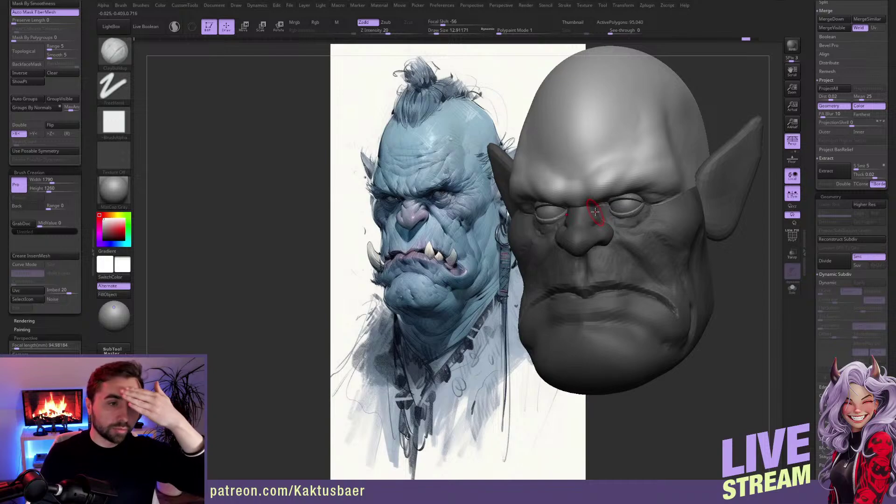
Step: Sculpt the frown folds between the brows with ClayBuildup at draw size about 13 and smooth them into the forehead
right_click_drag(583, 187, 602, 180)
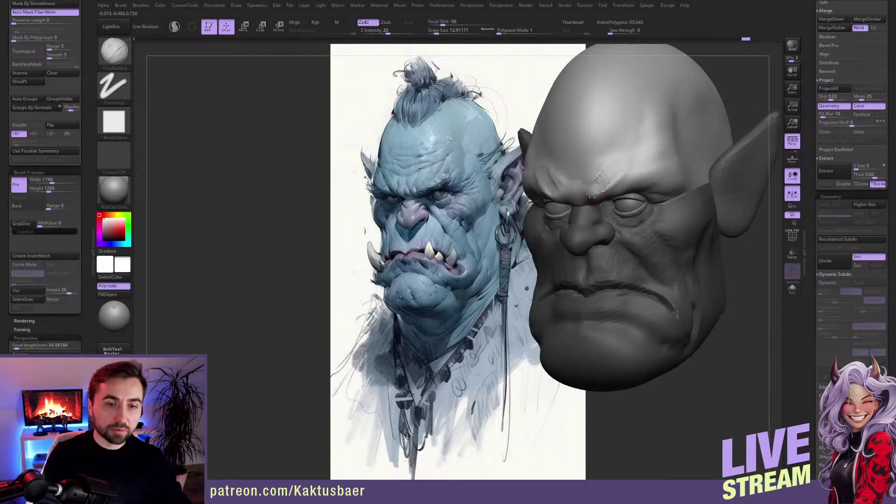
left_click_drag(621, 140, 586, 178)
key("ctrl+z")
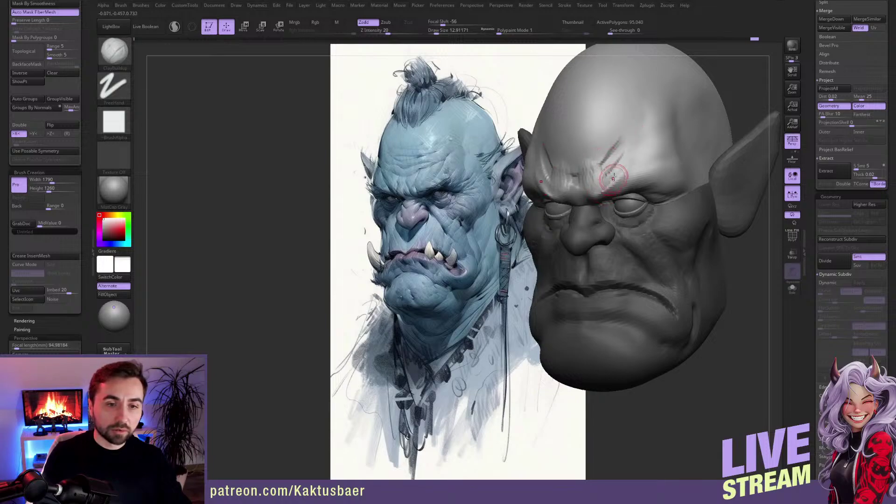
left_click_drag(630, 159, 616, 171)
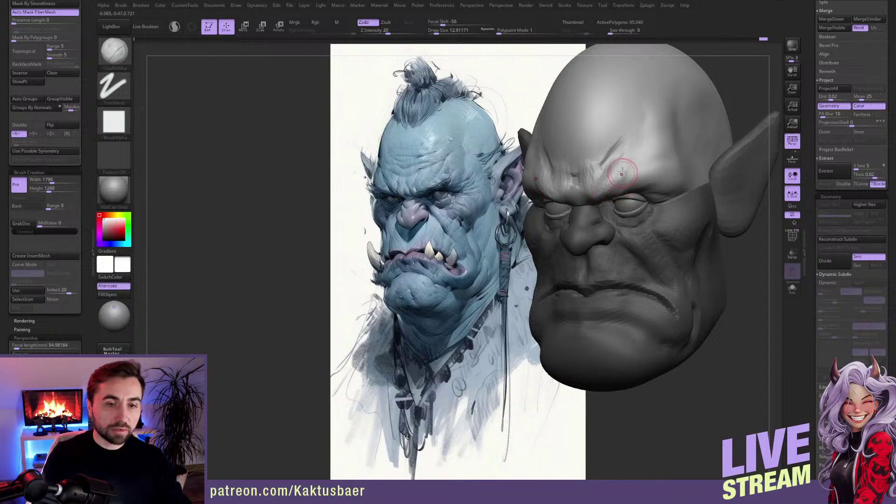
left_click_drag(595, 166, 618, 137, "shift")
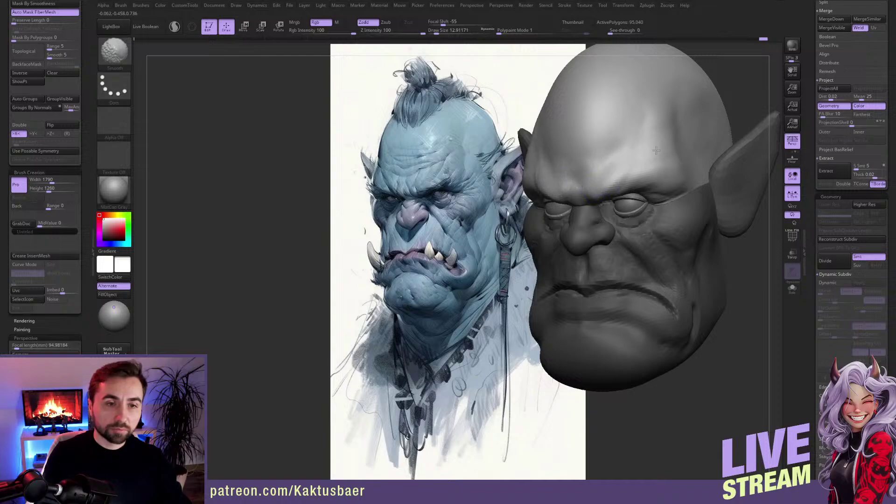
mouse_move(662, 143)
left_mouse_down("shift")
mouse_move(649, 122)
mouse_move(634, 141)
left_mouse_up("shift")
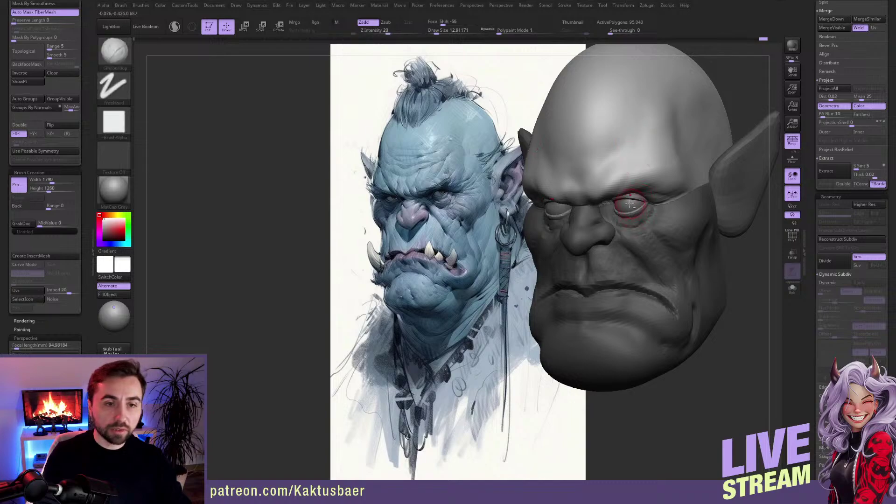
Step: Examine the brow, eyes and cheeks from several angles against the orc painting
mouse_move(632, 215)
right_mouse_down("ctrl")
mouse_move(629, 190)
mouse_move(624, 201)
right_mouse_up("ctrl")
right_click_drag(624, 201, 635, 197)
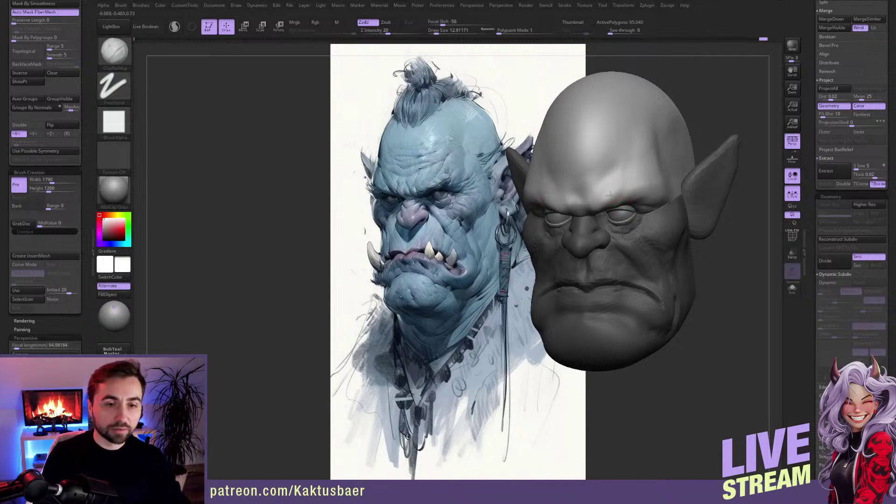
mouse_move(623, 199)
right_mouse_down()
mouse_move(600, 151)
mouse_move(620, 200)
right_mouse_up()
key("shift")
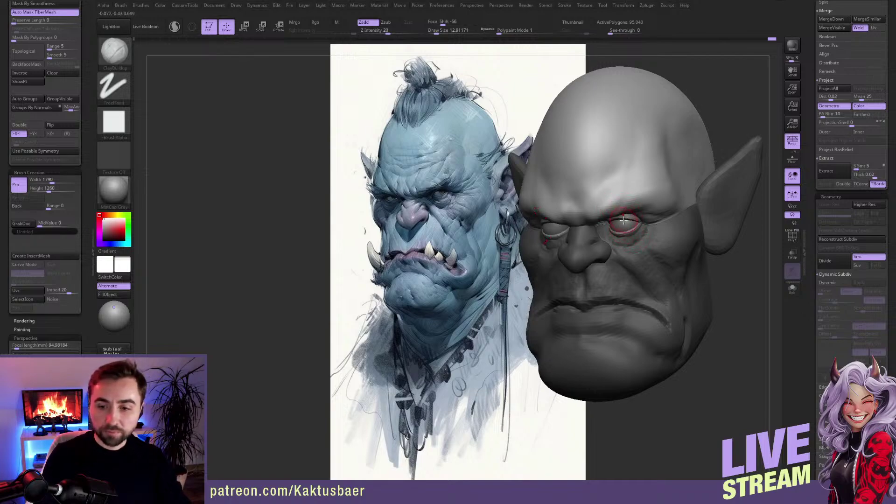
right_click_drag(628, 223, 617, 218, "ctrl")
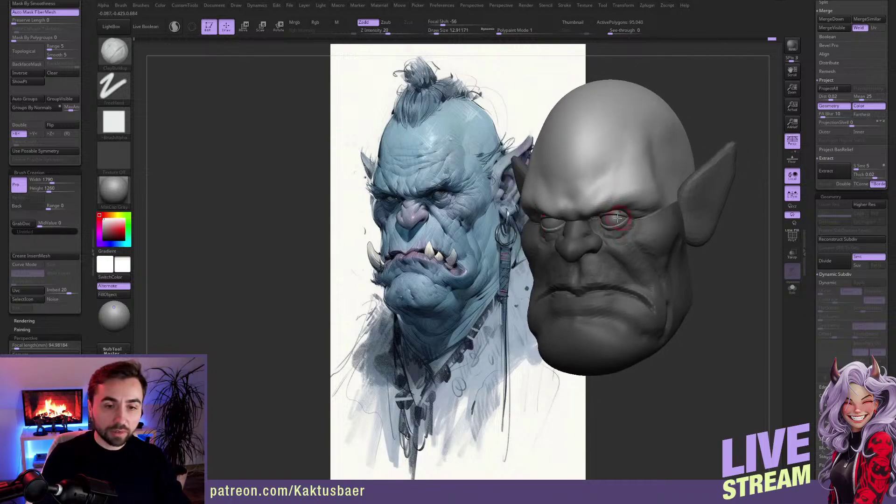
right_click_drag(610, 262, 608, 259)
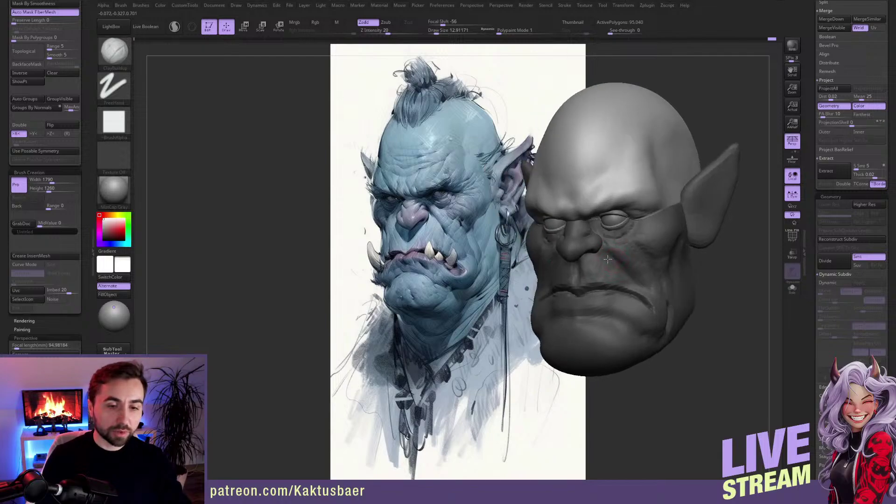
key("w")
left_click(636, 266, "ctrl")
key("q")
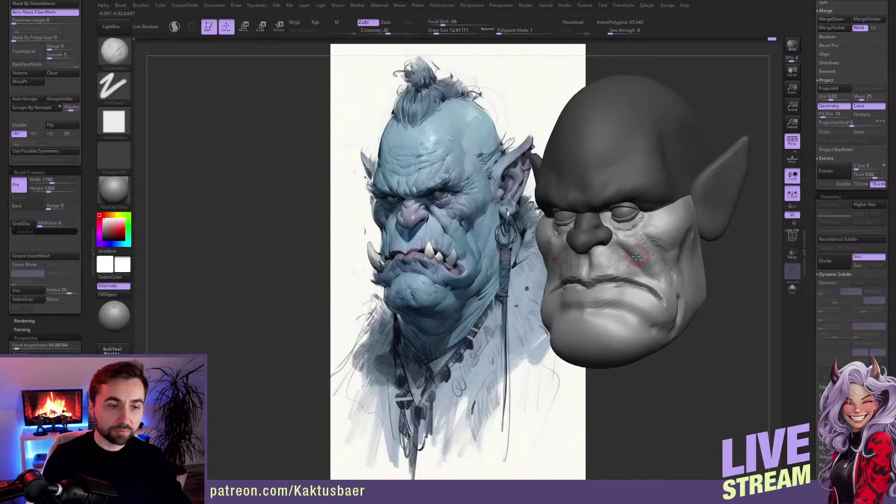
right_click_drag(652, 244, 643, 247)
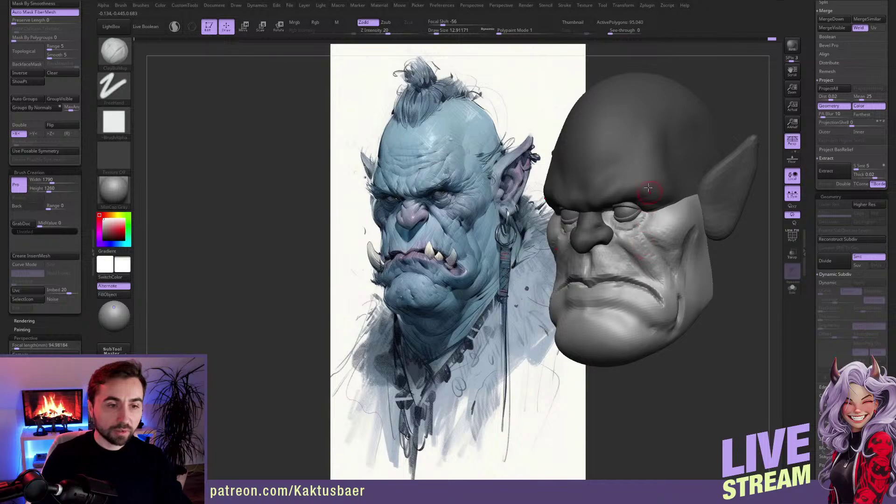
Step: Activate the upper head piece and define the temple beside the outer brow with ClayBuildup at draw sizes of about 13 and 17
key("w")
left_click(656, 172, "ctrl")
key("q")
right_click_drag(656, 178, 657, 195, "alt")
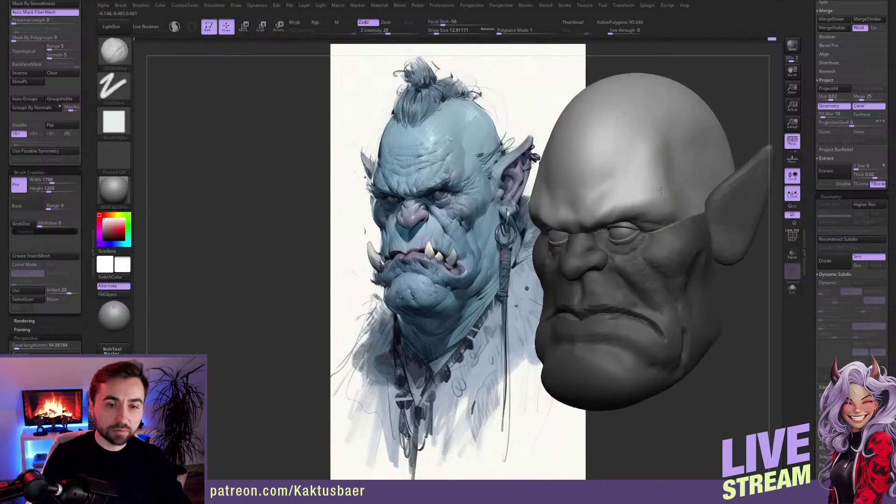
mouse_move(658, 176)
left_mouse_down()
mouse_move(666, 192)
mouse_move(665, 168)
mouse_move(653, 158)
mouse_move(650, 195)
mouse_move(673, 214)
left_mouse_up()
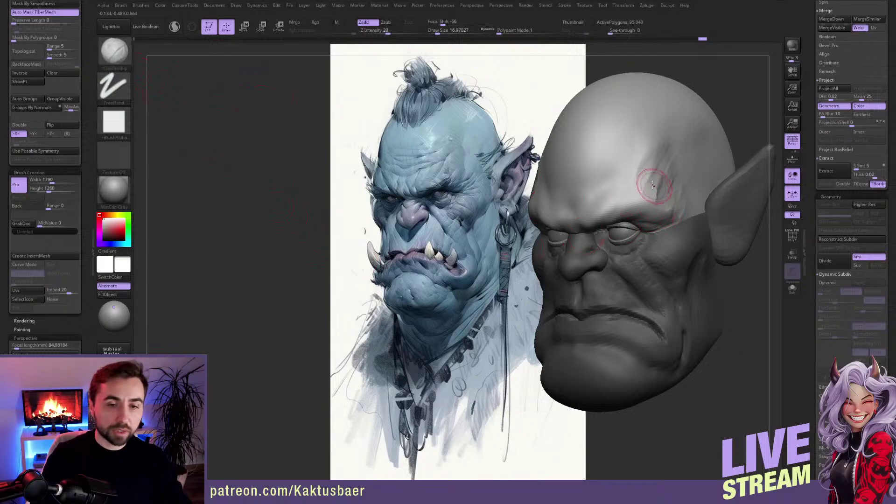
left_click_drag(653, 184, 662, 192, "shift")
right_click_drag(668, 188, 661, 198)
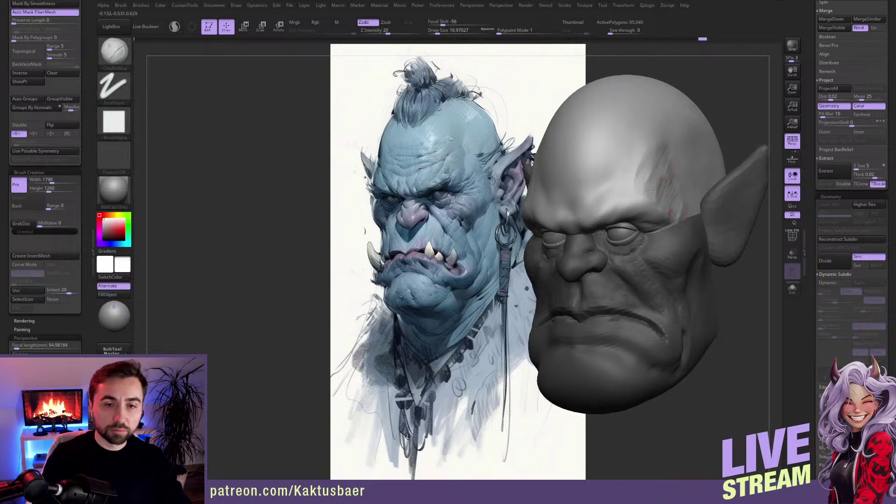
Step: Shape the side of the forehead above the outer brow at draw size about 25 and smooth it into the temple
key("]")
mouse_move(643, 179)
left_mouse_down()
mouse_move(652, 168)
mouse_move(633, 179)
left_mouse_up()
right_click_drag(646, 176, 640, 173)
left_click_drag(649, 133, 653, 129)
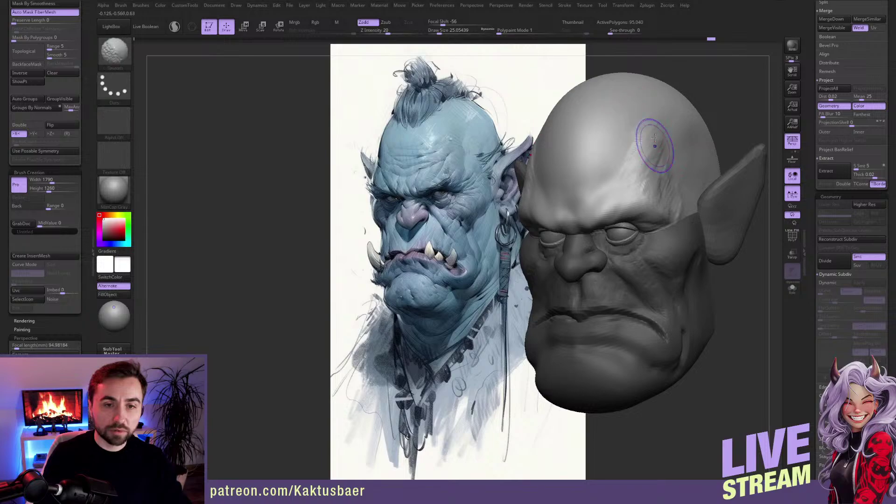
left_click_drag(652, 146, 657, 136, "shift")
left_click_drag(647, 188, 675, 204, "shift")
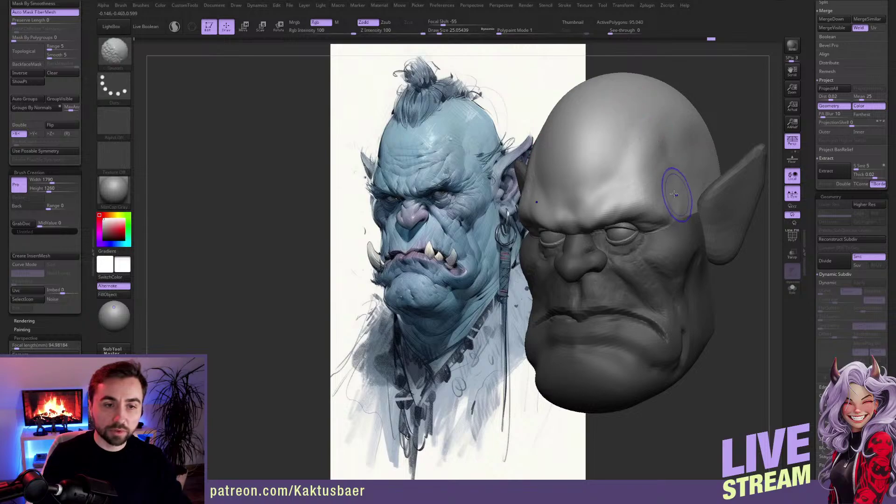
right_click_drag(676, 192, 670, 193)
left_click_drag(663, 157, 653, 145, "shift")
Step: Add ClayBuildup strokes above the brow at draw size about 16 and smooth them into the forehead
right_click_drag(649, 188, 653, 169, "alt")
mouse_move(626, 206)
right_mouse_down()
mouse_move(611, 192)
mouse_move(624, 190)
right_mouse_up()
key("[")
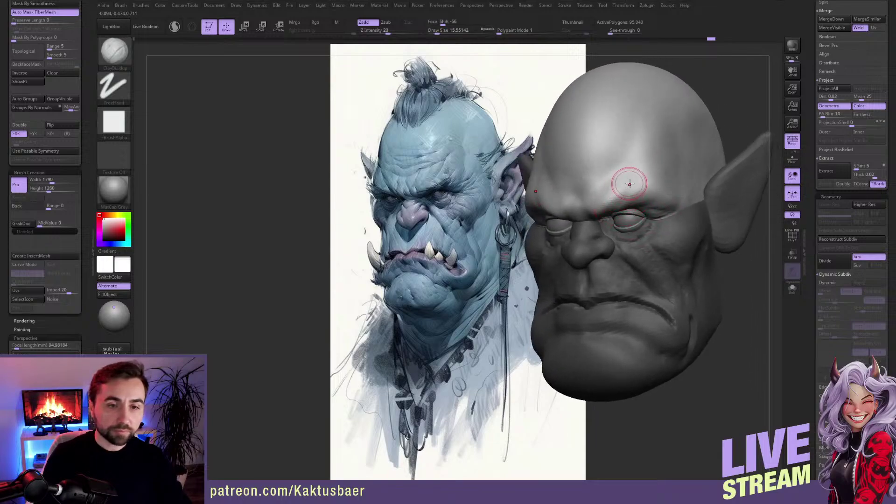
mouse_move(630, 184)
left_mouse_down()
mouse_move(617, 196)
mouse_move(644, 186)
mouse_move(635, 170)
mouse_move(633, 188)
left_mouse_up()
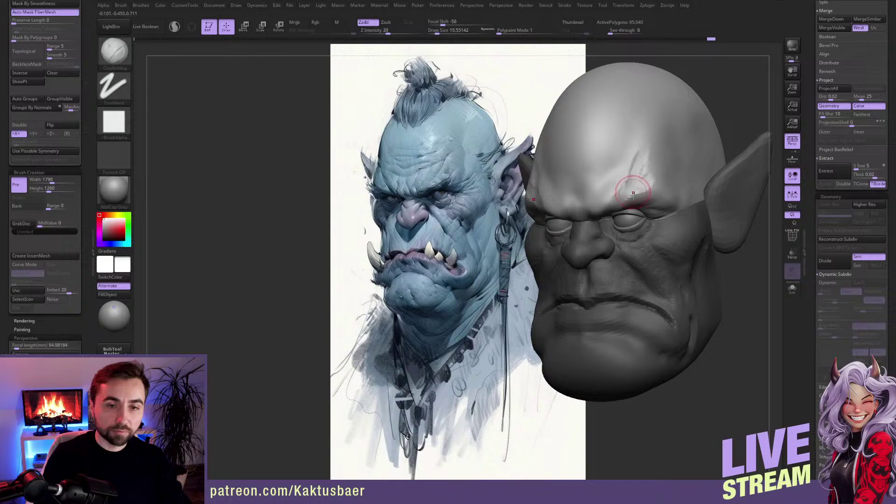
right_click_drag(673, 265, 676, 249, "alt")
mouse_move(639, 169)
left_mouse_down("shift")
mouse_move(649, 140)
mouse_move(649, 171)
left_mouse_up("shift")
Step: Activate the lower face piece, smooth its cheeks and nose-to-mouth folds, and refine the eye bags with ClayBuildup at draw size about 16
key("w")
left_click(669, 248, "alt")
key("q")
right_click_drag(668, 253, 678, 245, "alt")
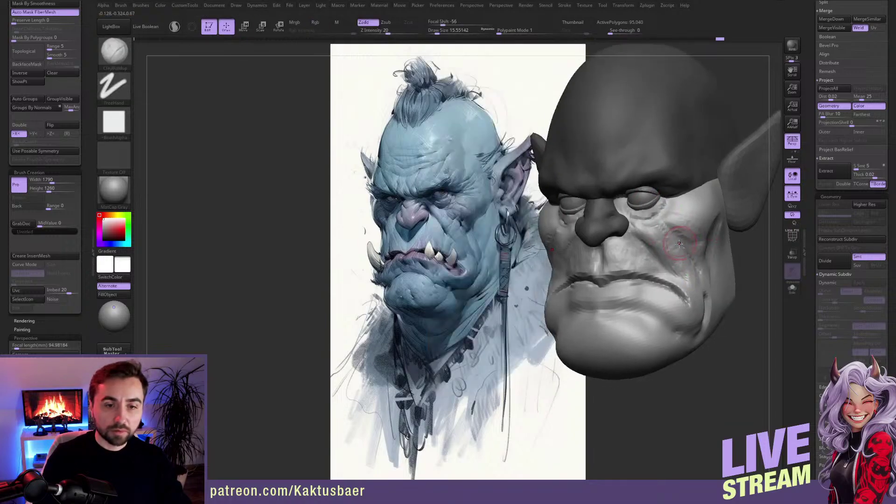
left_click_drag(679, 223, 673, 215, "shift")
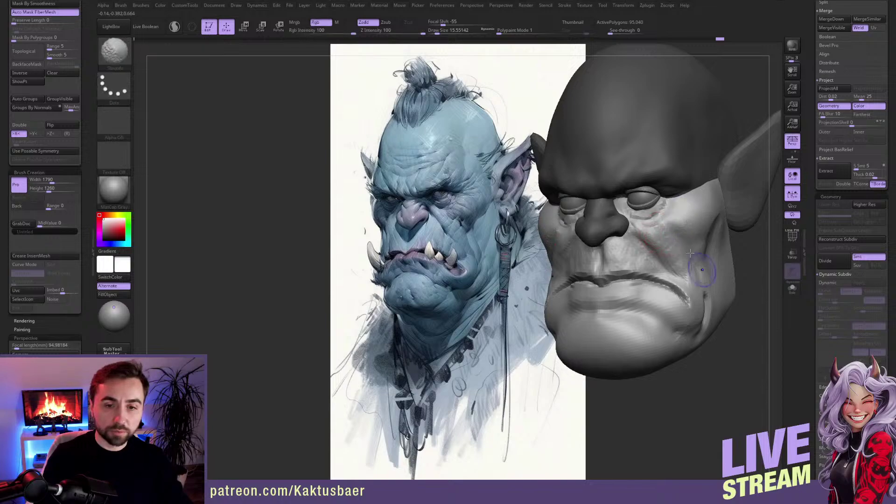
left_click_drag(629, 260, 642, 261, "shift")
left_click_drag(640, 221, 658, 209, "shift")
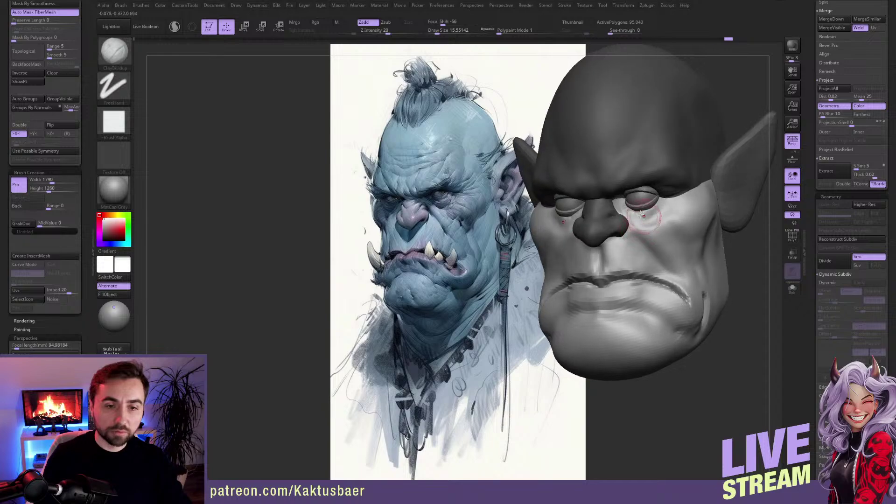
right_click_drag(636, 225, 630, 213)
left_click_drag(632, 209, 651, 212)
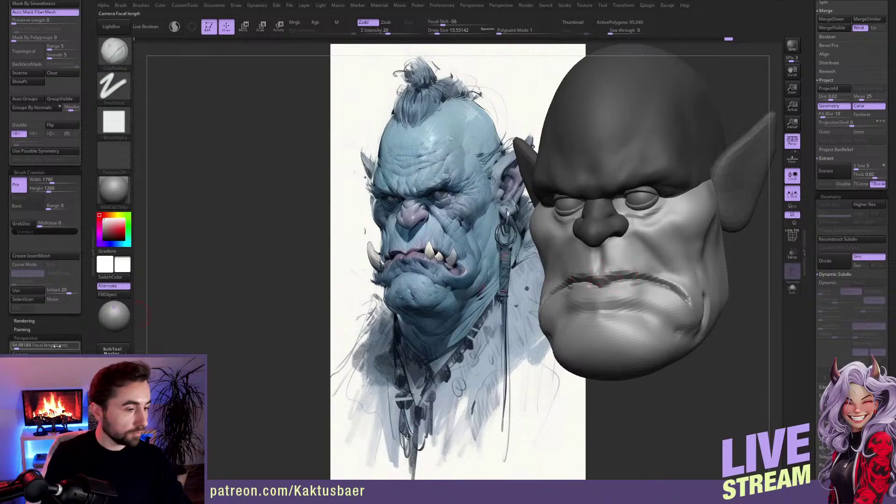
Step: Snap the head back onto the painting and shape the chin below the lower lip with ClayBuildup, smoothing, and Move at draw size about 25
left_click(29, 353)
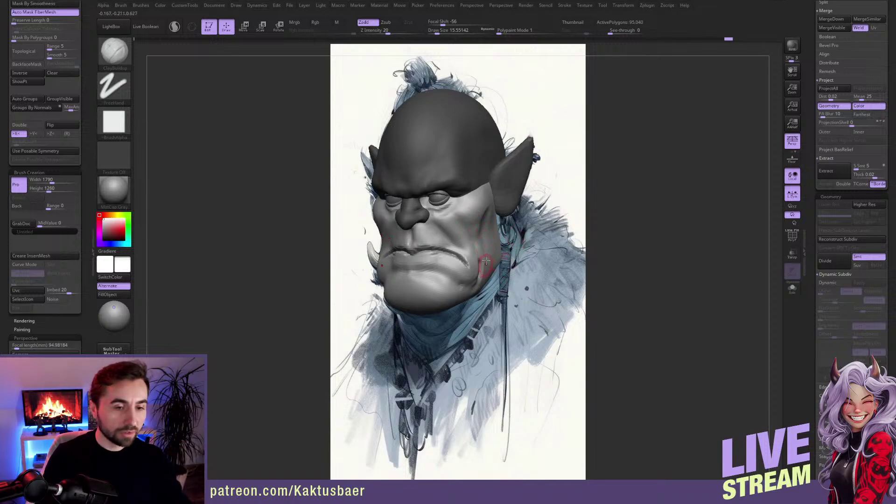
key("shift")
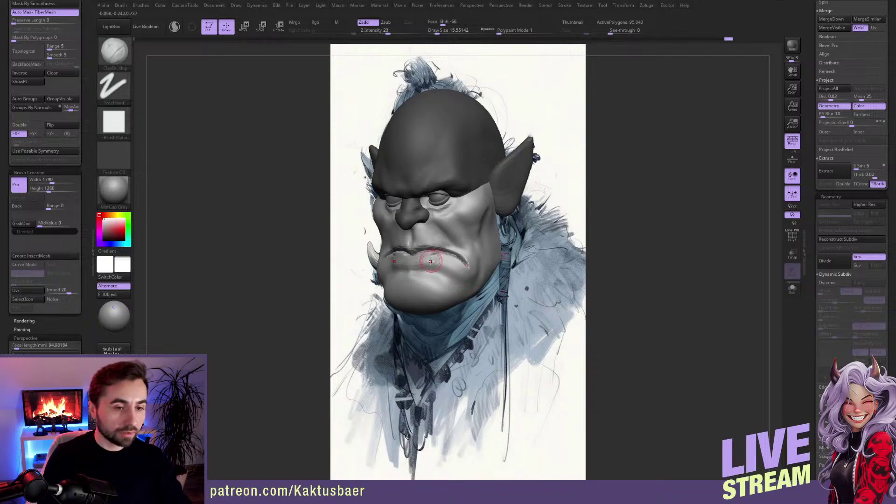
mouse_move(430, 262)
left_mouse_down()
mouse_move(411, 263)
mouse_move(453, 264)
mouse_move(411, 264)
mouse_move(445, 265)
mouse_move(426, 265)
mouse_move(444, 266)
mouse_move(472, 288)
mouse_move(437, 298)
left_mouse_up()
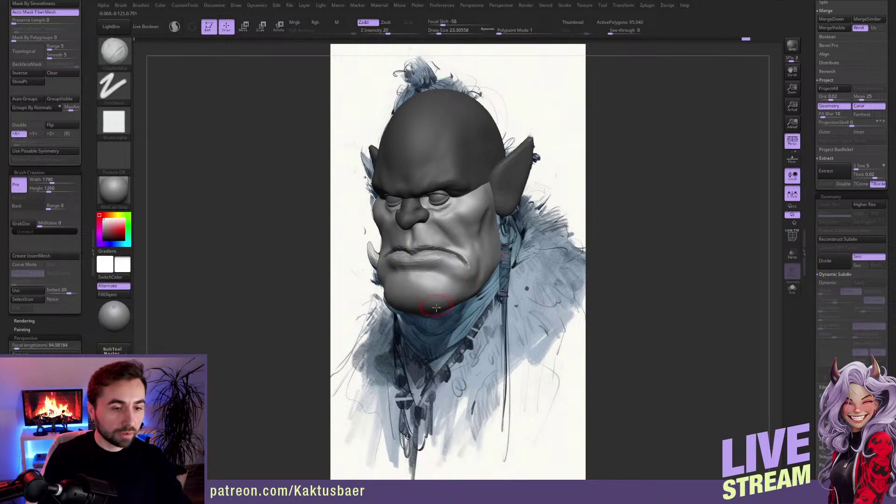
key("shift")
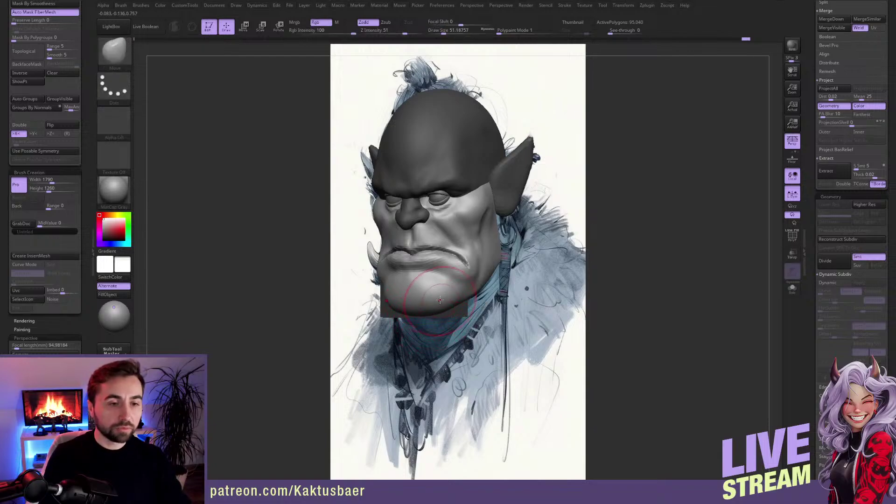
key("s")
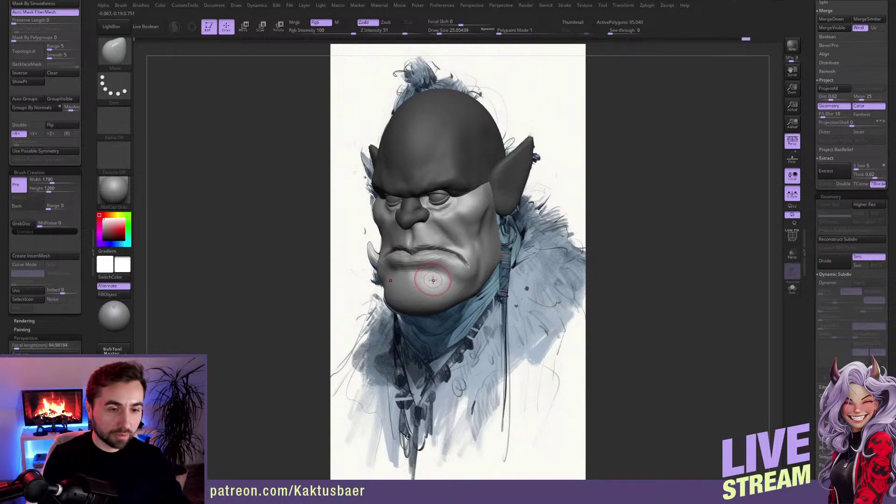
Step: Show the painting through the head, carve the cheek and mouth folds with DamStandard at draw size about 18, and smooth them
key("shift+z")
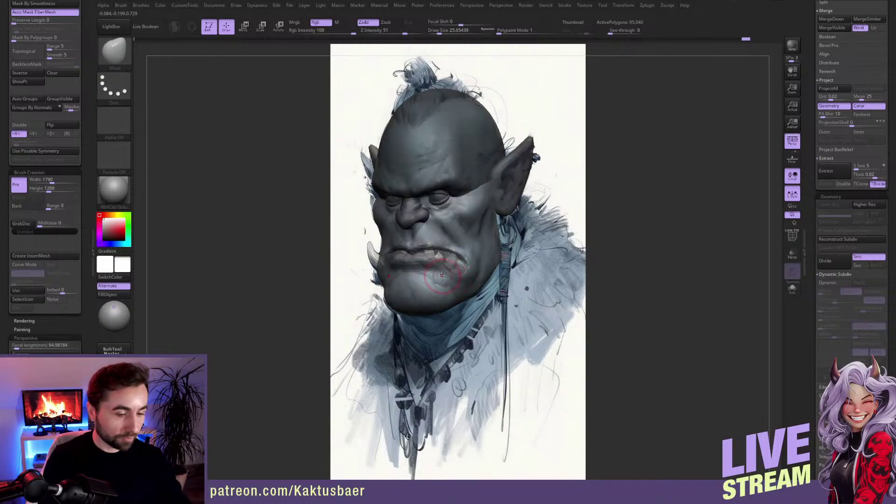
key("b")
key("d")
key("s")
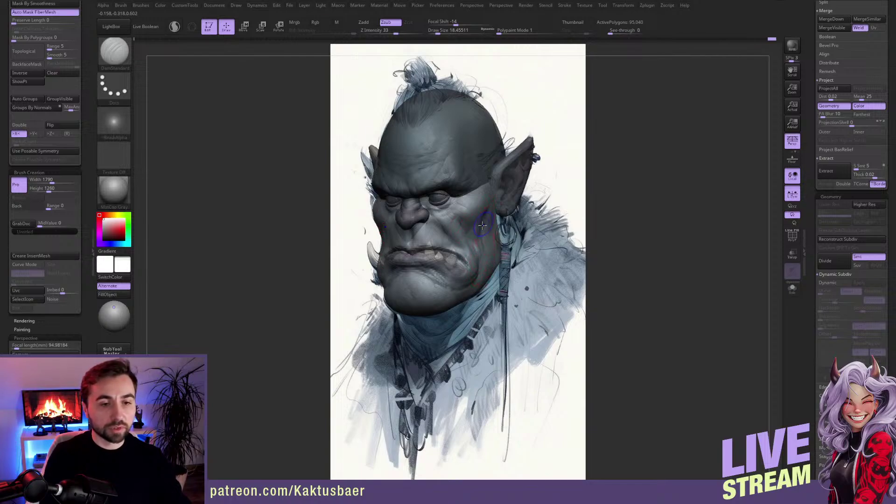
key("shift")
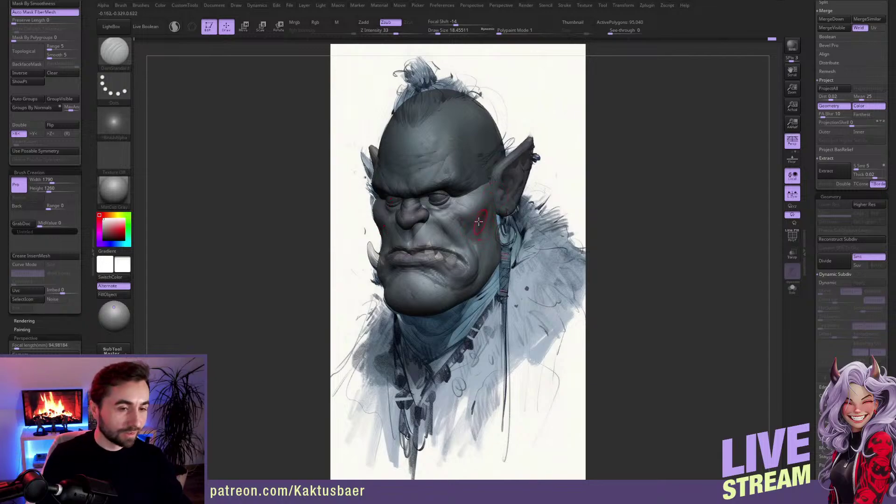
Step: Increase the lower face's mesh density and smooth the rough strokes beneath the lower lip
mouse_move(466, 237)
right_mouse_down("alt")
mouse_move(513, 229)
mouse_move(517, 254)
mouse_move(583, 256)
right_mouse_up("alt")
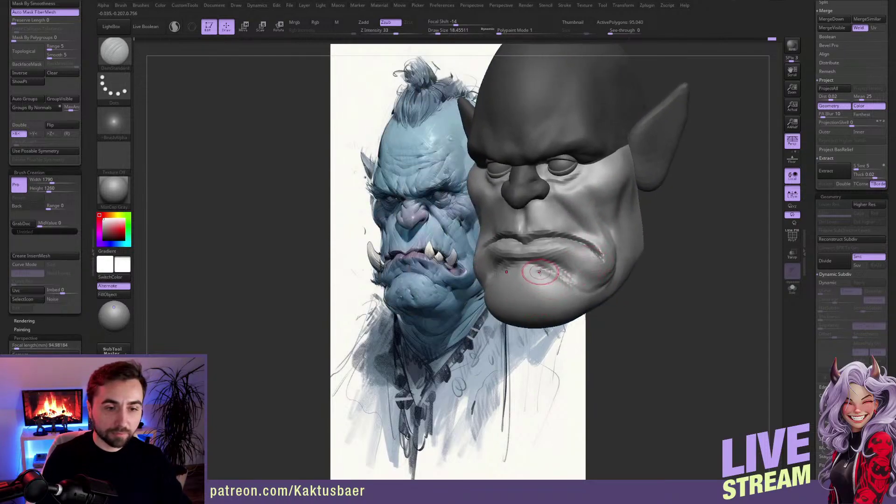
right_click_drag(532, 271, 549, 267)
key("ctrl")
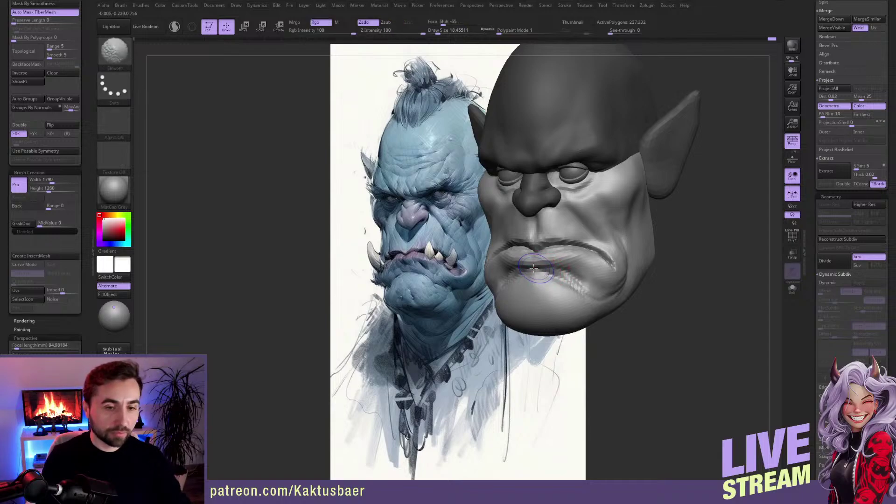
mouse_move(538, 270)
left_mouse_down("shift")
mouse_move(574, 263)
mouse_move(585, 289)
left_mouse_up("shift")
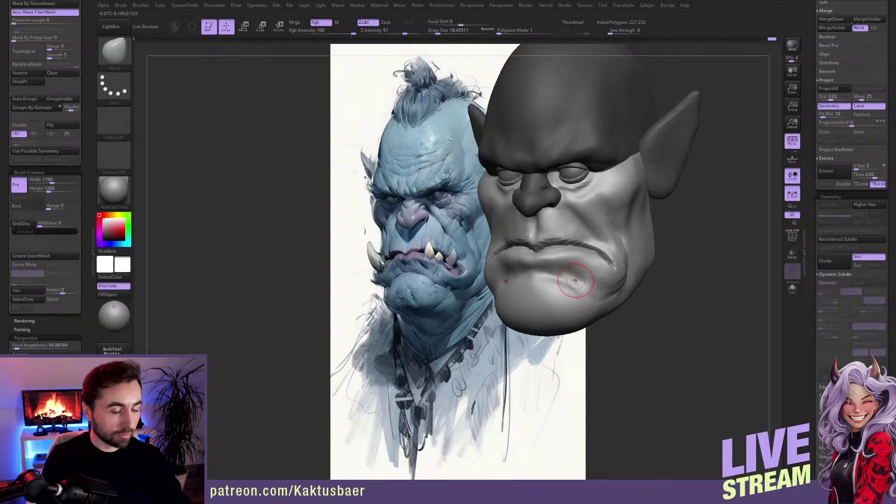
Step: Flatten the planes of the lower lip with TrimDynamic at draw size about 18
key("b")
key("t")
key("d")
key("s")
mouse_move(557, 258)
left_mouse_down()
mouse_move(522, 263)
mouse_move(560, 260)
mouse_move(590, 275)
mouse_move(567, 280)
mouse_move(589, 259)
mouse_move(574, 279)
mouse_move(574, 258)
mouse_move(541, 260)
left_mouse_up()
Step: Build up the mouth corner and the upper lip with ClayBuildup at draw sizes of about 13 and 8
key("b")
key("c")
key("b")
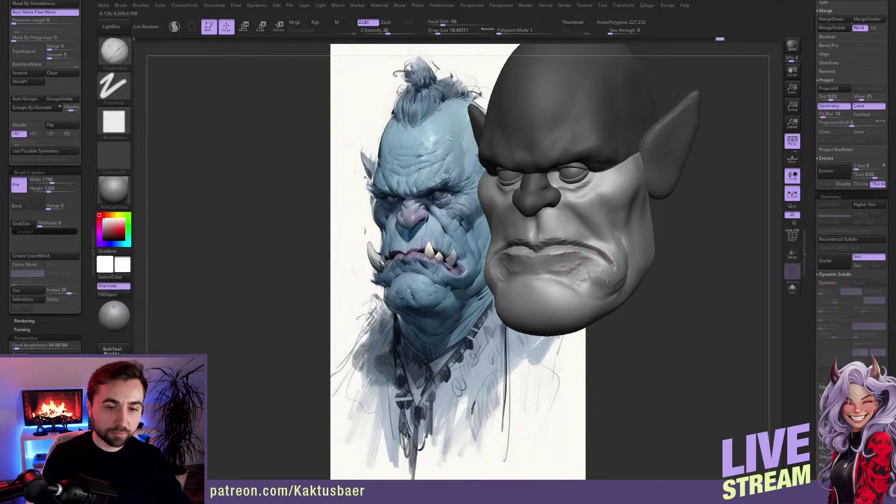
key("s")
mouse_move(608, 272)
left_mouse_down()
mouse_move(592, 255)
mouse_move(598, 260)
left_mouse_up()
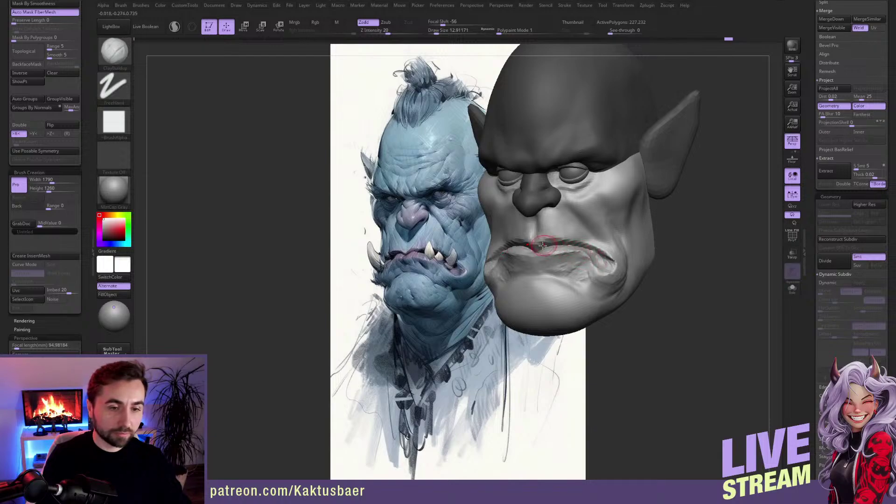
key("s")
left_click_drag(542, 245, 590, 246)
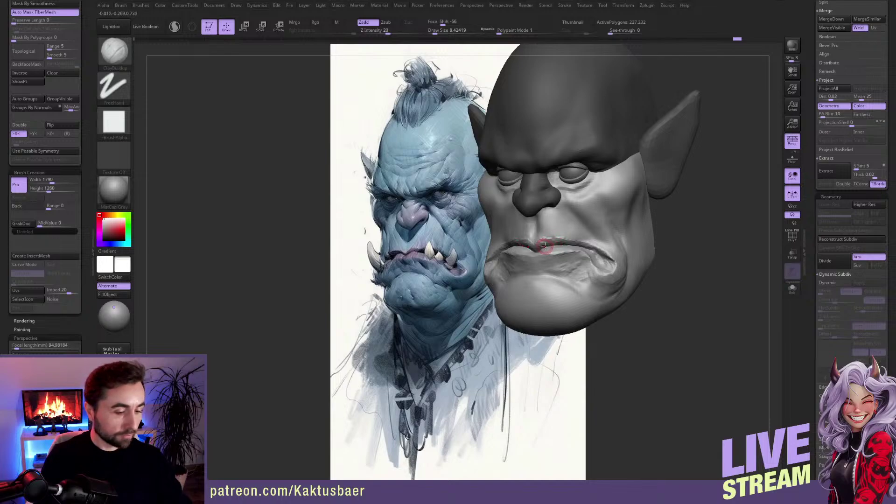
Step: Flatten the area between the nose and upper lip with TrimDynamic at draw size about 14
key("b")
key("d")
key("s")
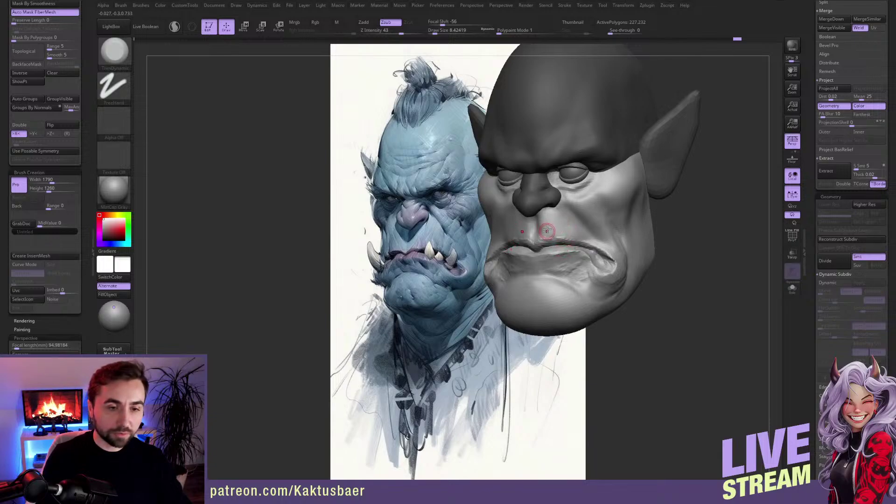
key("s")
left_click_drag(550, 226, 552, 226)
right_click_drag(552, 226, 558, 233, "alt")
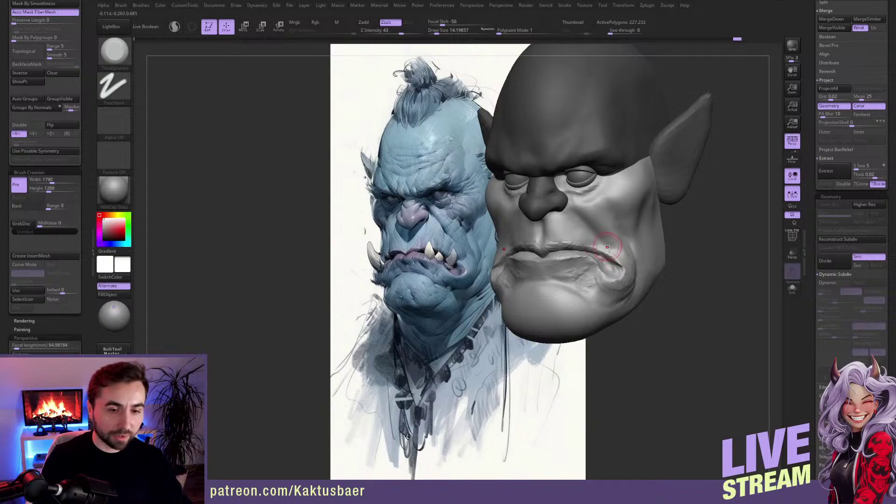
Step: Add ClayBuildup strokes around the mouth corner at draw size about 14
key("b")
key("c")
key("b")
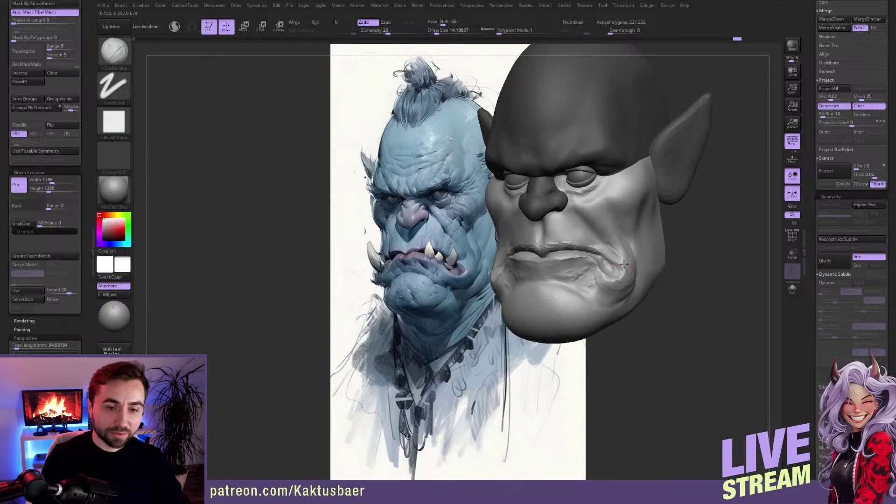
Step: Adjust the mouth corner with the Move brush and smooth the surface from the corner along the upper lip
key("b")
key("m")
key("v")
key("bracketright")
key("bracketright")
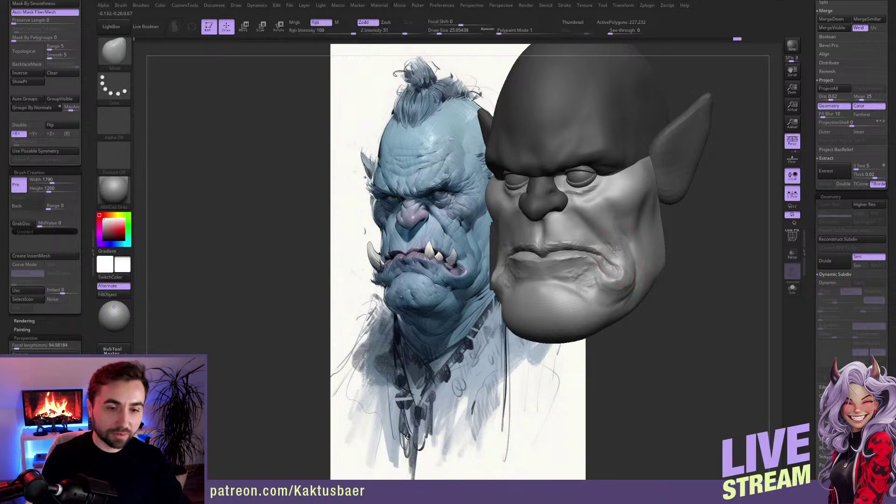
key("bracketleft")
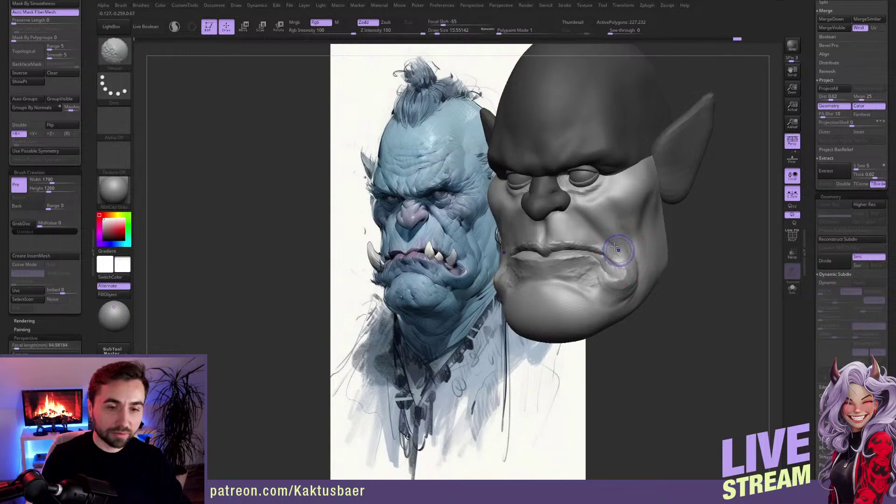
mouse_move(618, 248)
left_mouse_down("shift")
mouse_move(599, 249)
mouse_move(589, 234)
mouse_move(562, 242)
left_mouse_up("shift")
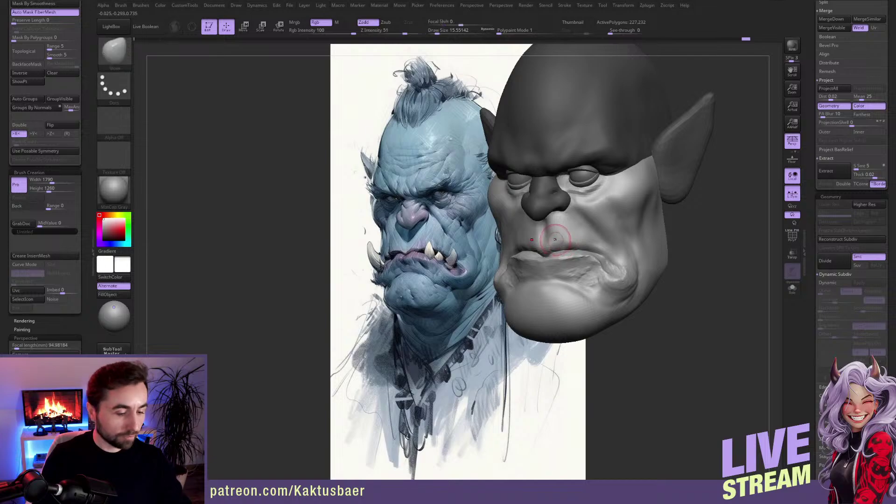
Step: Tighten the lip edges along the mouth line with the Pinch brush and smooth the middle of the lips
key("b")
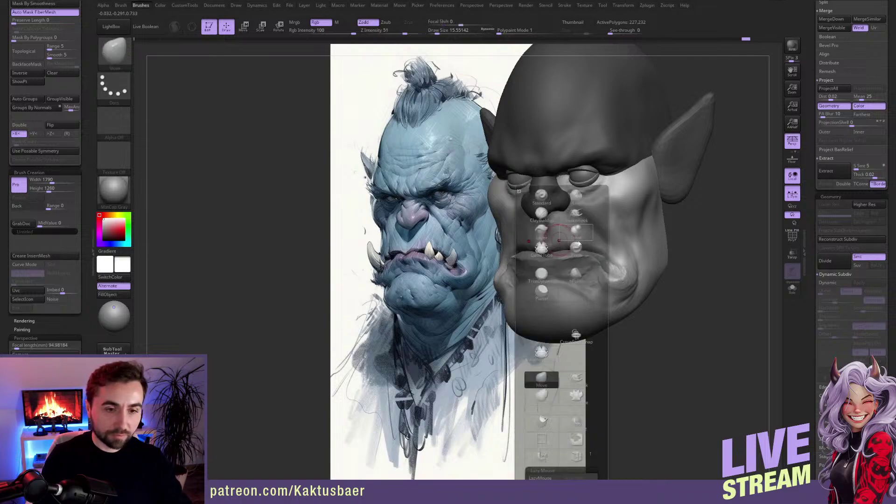
key("p")
key("i")
key("s")
mouse_move(546, 250)
left_mouse_down()
mouse_move(586, 246)
mouse_move(545, 264)
mouse_move(573, 280)
left_mouse_up()
left_click_drag(547, 242, 567, 241)
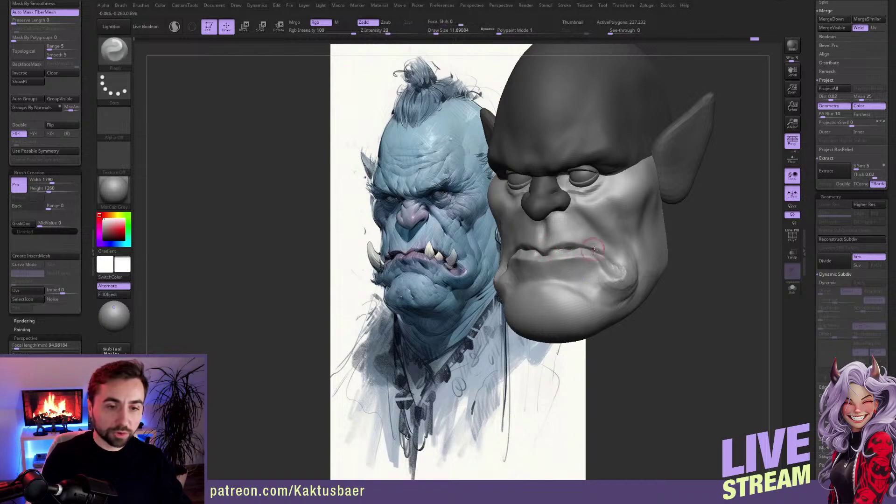
left_click_drag(563, 253, 554, 255, "shift")
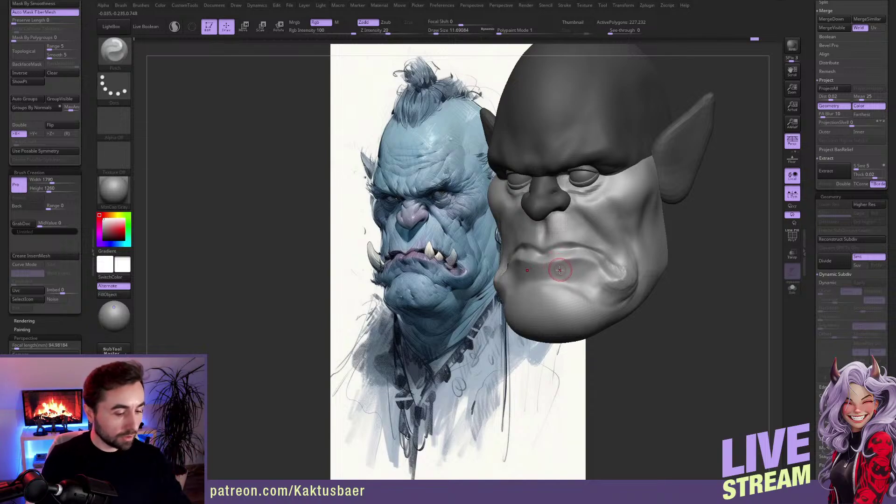
Step: Carve the mouth line deeper from the middle of the lips to the corner with the DamStandard brush
key("b")
key("d")
key("s")
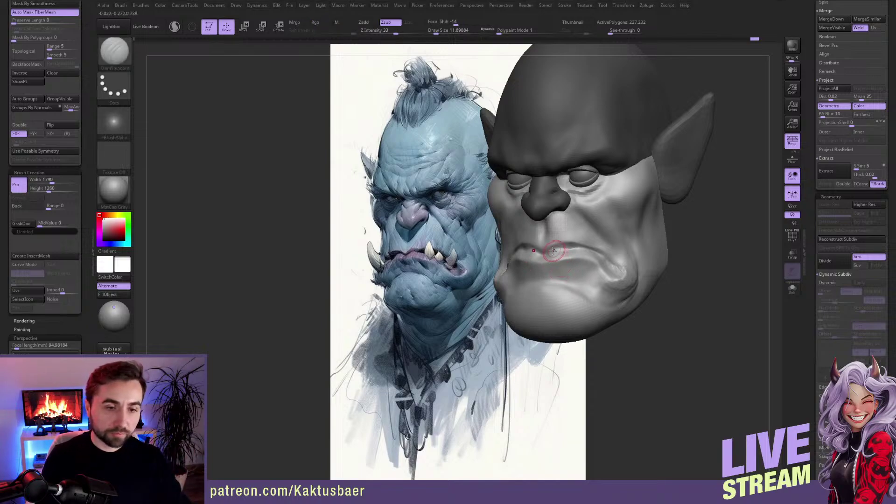
left_click_drag(577, 248, 611, 264)
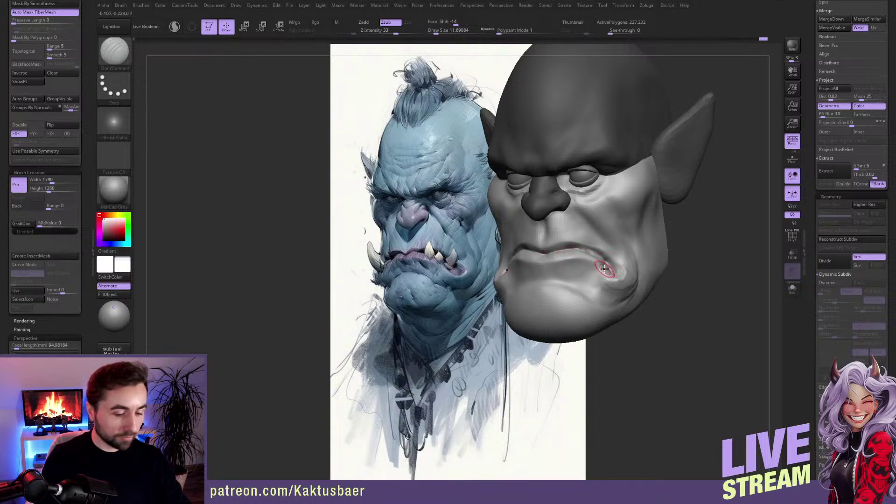
Step: Insert a symmetrical pair of cylinders at the mouth corners with the IMM Primitives brush
key("b")
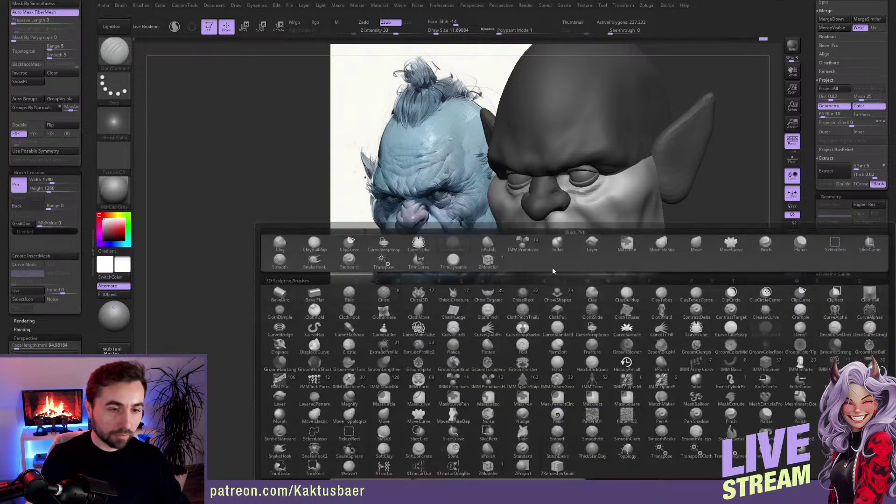
left_click(527, 247)
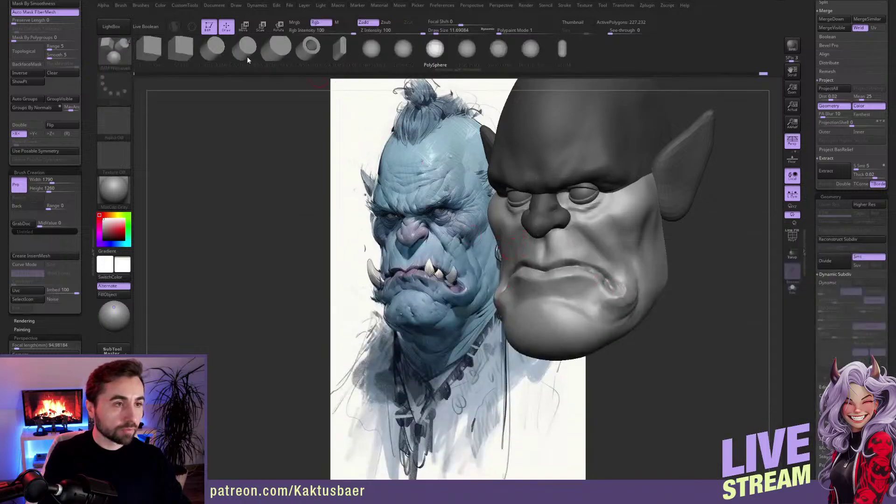
left_click(214, 50)
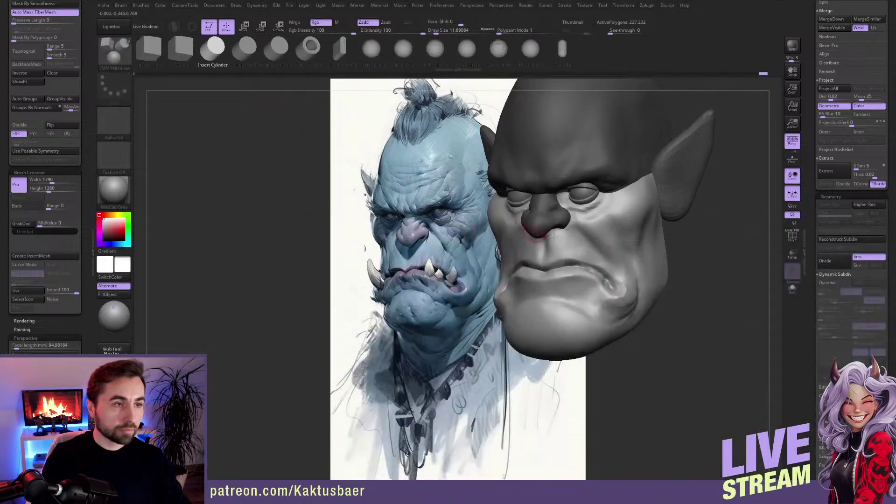
left_click_drag(605, 280, 630, 281)
mouse_move(630, 280)
right_mouse_down()
mouse_move(622, 280)
mouse_move(629, 276)
right_mouse_up()
Step: Rotate the inserted cylinders so they point upward out of the mouth corners
key("r")
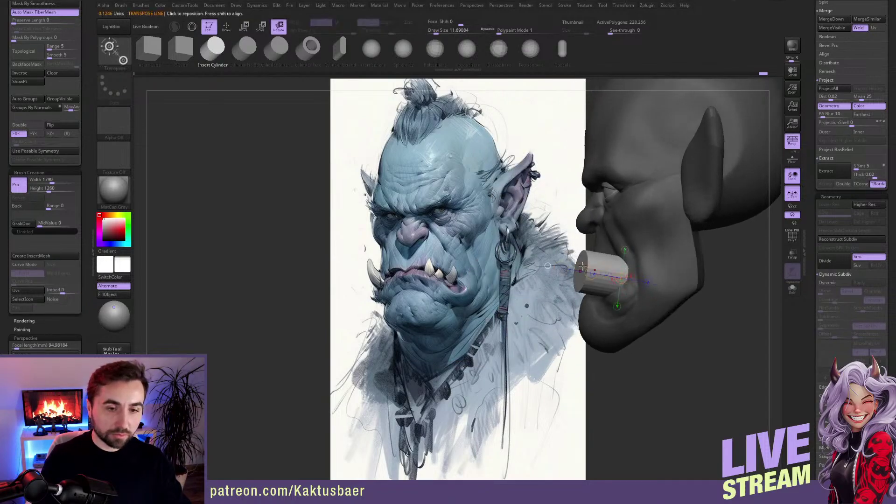
right_click_drag(620, 244, 606, 245, "alt")
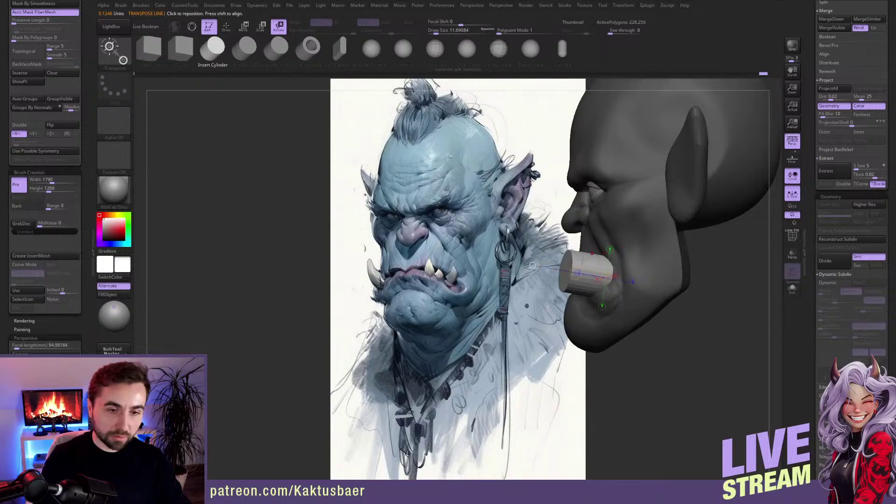
left_click_drag(546, 267, 568, 230)
key("q")
right_click_drag(568, 243, 628, 257)
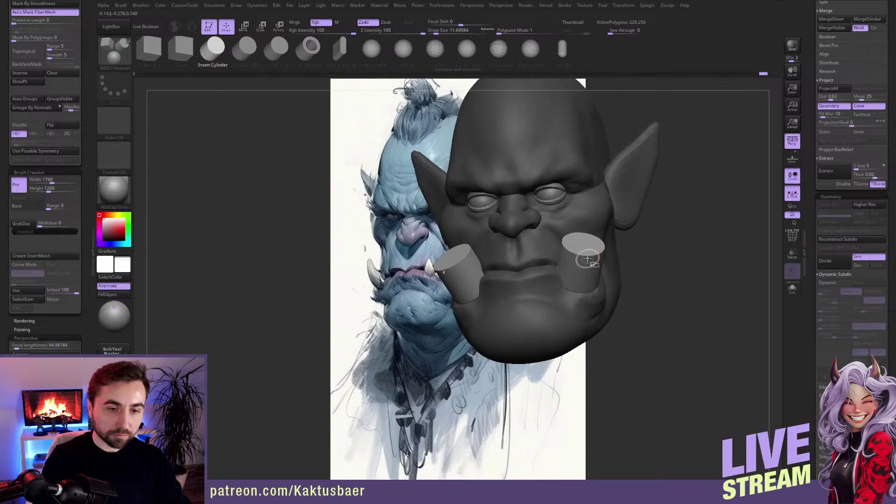
Step: Isolate the head from the cylinders, split the hidden cylinders into their own subtool and make that subtool active
left_click(582, 246, "ctrl+shift")
left_click(585, 259, "ctrl+shift")
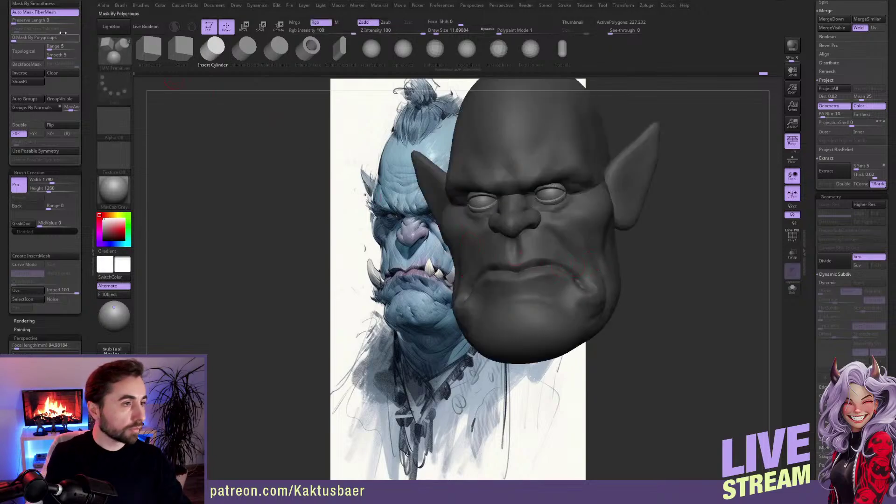
scroll(89, 95, "up", 8)
scroll(89, 94, "up", 5)
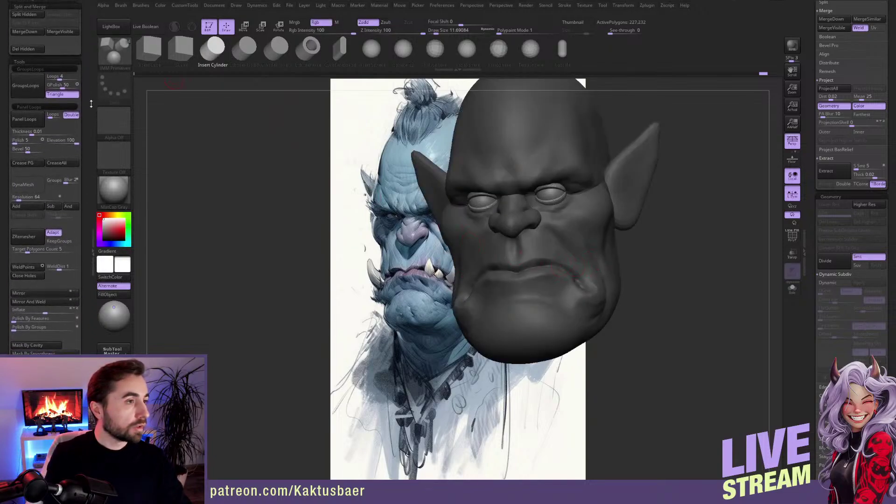
left_click(345, 168, "ctrl+shift")
mouse_move(606, 245)
right_mouse_down()
mouse_move(585, 246)
mouse_move(585, 261)
mouse_move(593, 253)
right_mouse_up()
left_click(596, 268, "alt")
left_click_drag(592, 252, 591, 259)
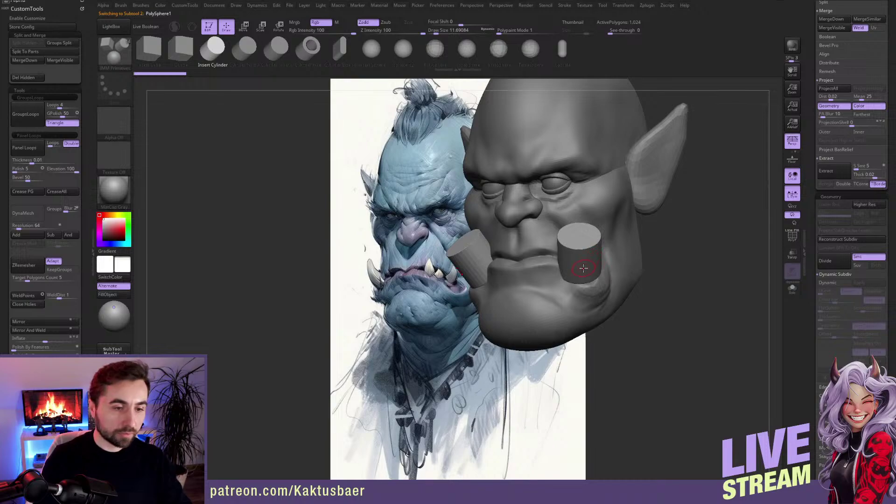
Step: Choose the Move brush at a larger size and smooth the two cylinders into rounded stubs
key("]")
key("]")
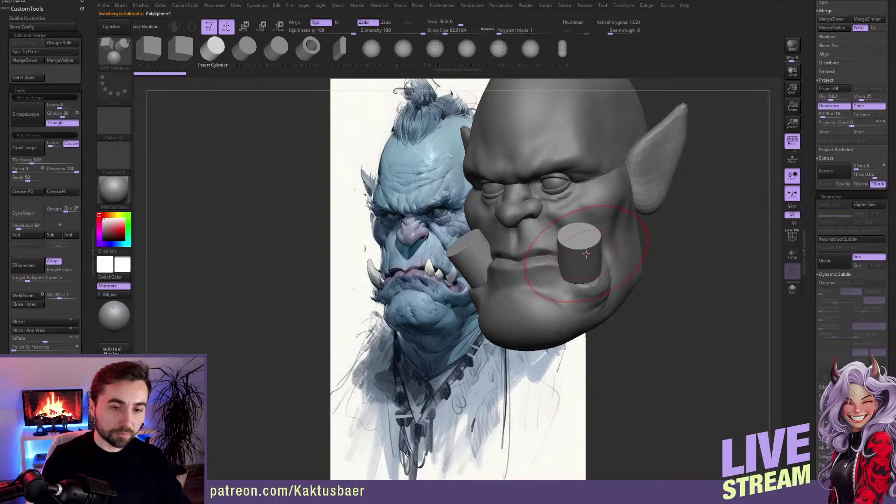
key("b")
key("m")
key("v")
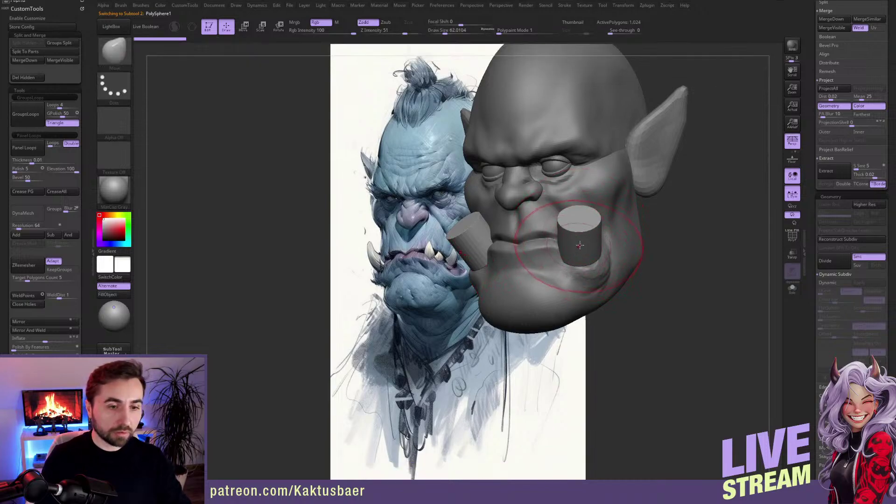
left_click_drag(573, 253, 575, 226, "shift")
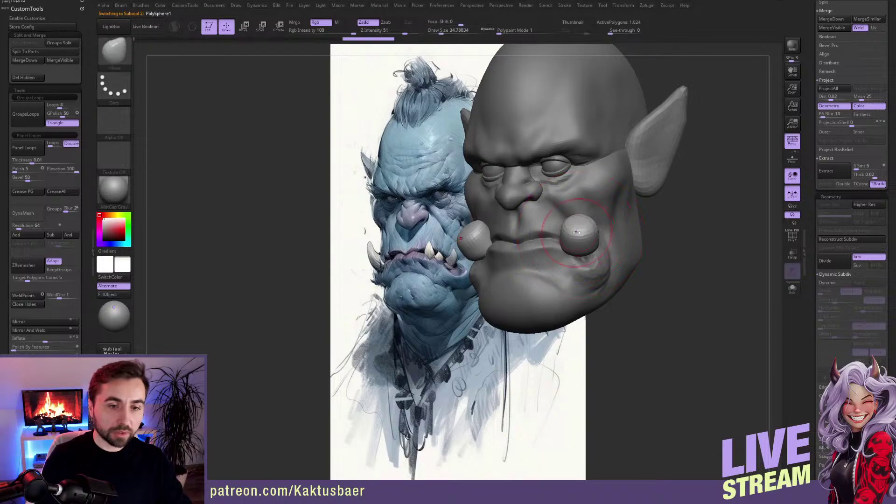
Step: Pull the tips of the rounded stubs upward with the Move brush to form long, tapered tusks
key("bracketleft")
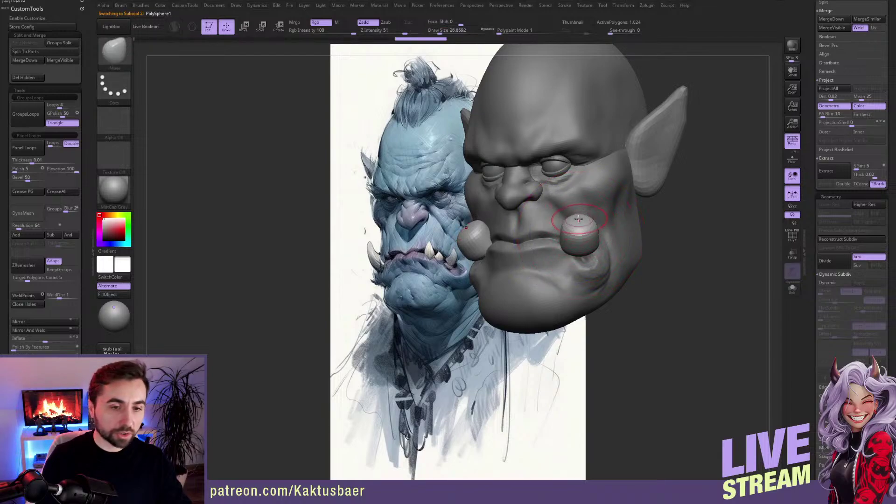
mouse_move(578, 219)
left_mouse_down()
mouse_move(579, 200)
mouse_move(599, 210)
left_mouse_up()
key("s")
left_click_drag(596, 247, 606, 246)
right_click_drag(607, 275, 582, 241)
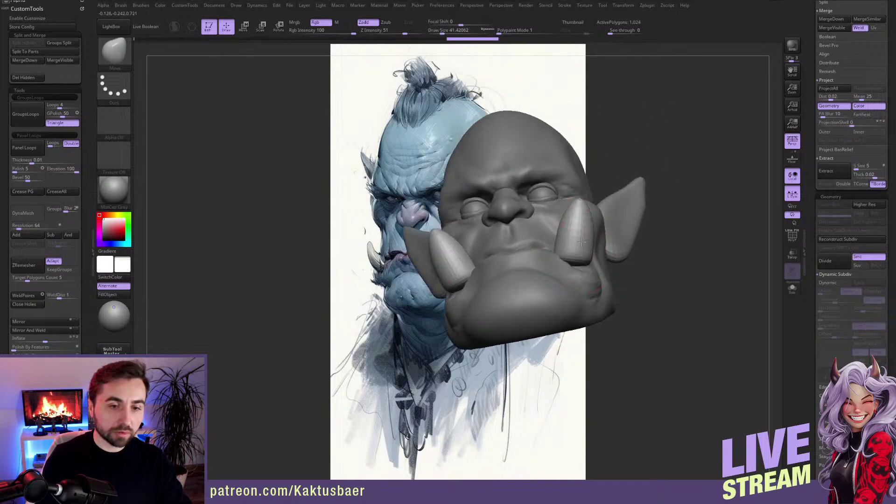
Step: Slim the tusks and reposition them with a larger Move brush so they emerge from the mouth corners
left_click_drag(581, 241, 571, 245)
key("bracketright")
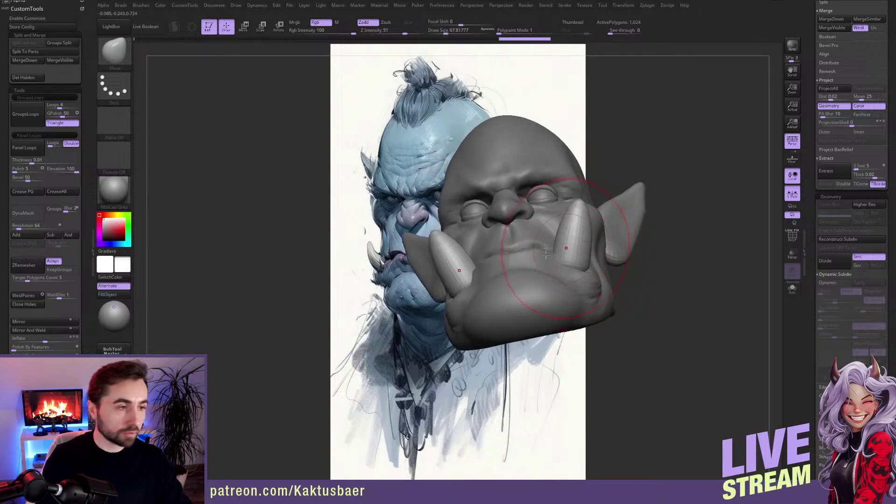
key("s")
mouse_move(580, 248)
left_mouse_down()
mouse_move(575, 233)
mouse_move(577, 267)
left_mouse_up()
left_click_drag(570, 246, 577, 248)
mouse_move(579, 250)
right_mouse_down()
mouse_move(584, 262)
mouse_move(573, 257)
right_mouse_up()
mouse_move(579, 240)
left_mouse_down()
mouse_move(583, 253)
mouse_move(567, 246)
left_mouse_up()
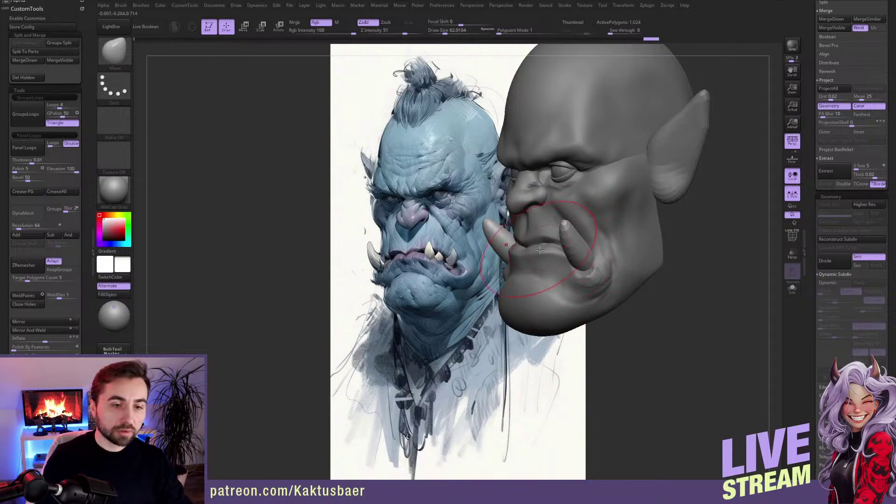
Step: Recall the stored camera view over the reference painting and shape the tusks to match the painted ones
left_click_drag(85, 301, 86, 211)
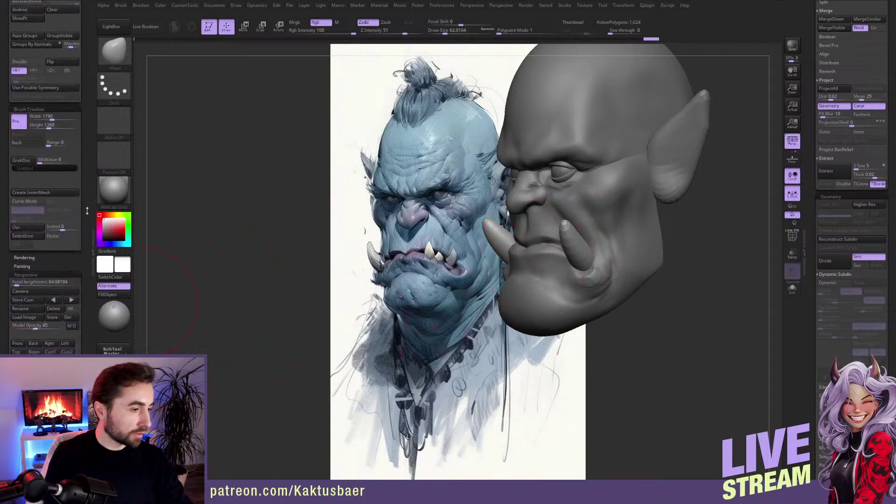
left_click(38, 290)
left_click(124, 320)
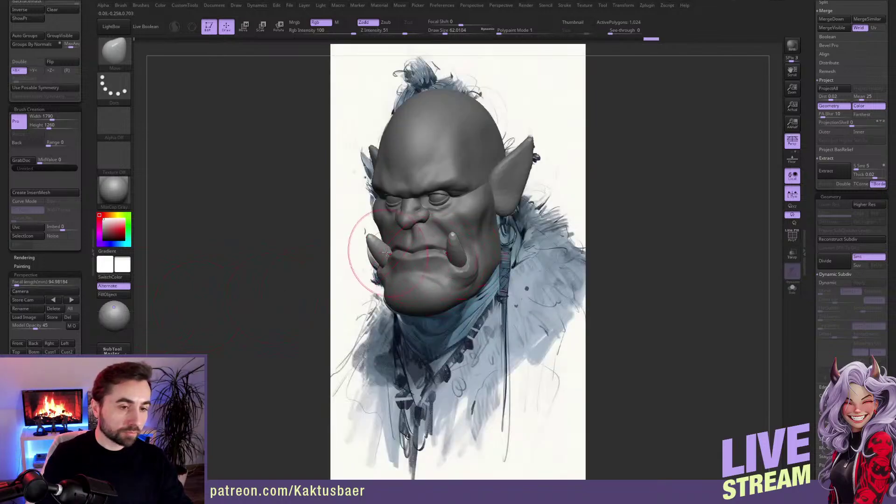
mouse_move(376, 258)
left_mouse_down()
mouse_move(392, 255)
mouse_move(375, 243)
left_mouse_up()
key("s")
left_click_drag(371, 242, 377, 258)
key("s")
key("s")
Step: Reduce the brush size to about 31 and subdivide the tusks to subdivision level 3
mouse_move(457, 267)
right_mouse_down("alt")
mouse_move(459, 275)
mouse_move(635, 286)
mouse_move(620, 301)
mouse_move(637, 273)
mouse_move(627, 266)
right_mouse_up("alt")
key("bracketleft")
key("bracketleft")
key("bracketleft")
key("bracketleft")
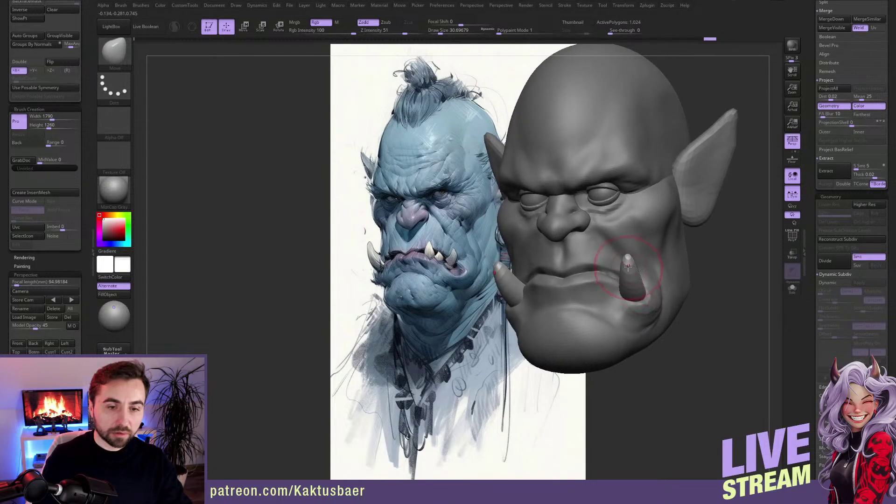
key("d")
key("d")
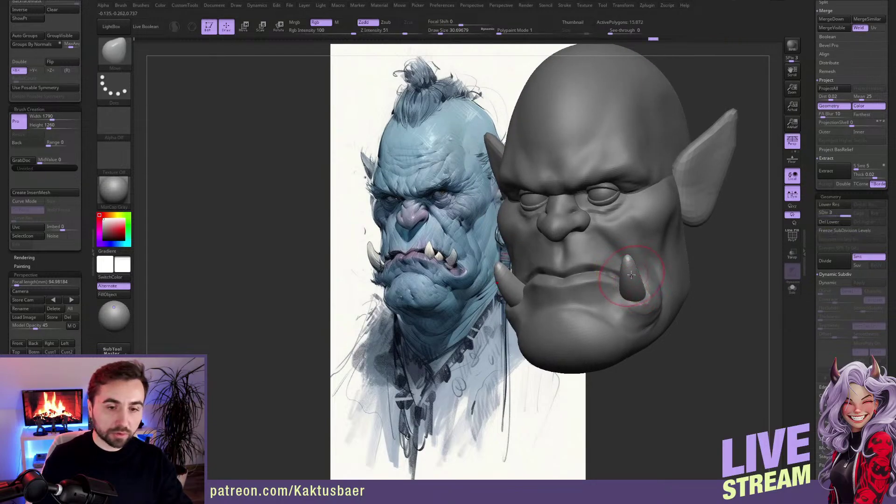
right_click_drag(629, 277, 611, 282)
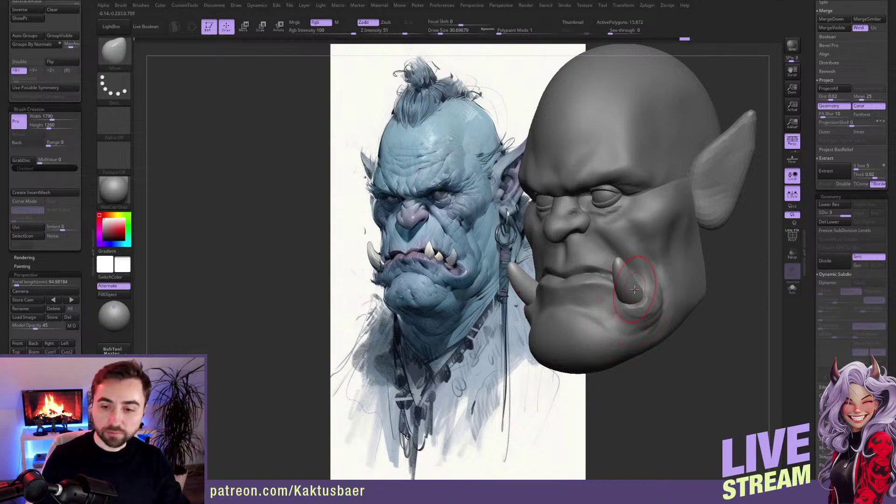
Step: Switch to the head subtool, move the lip folds around the tusk bases and smooth the skin beside them
left_click(631, 317, "alt")
right_click_drag(628, 303, 623, 292)
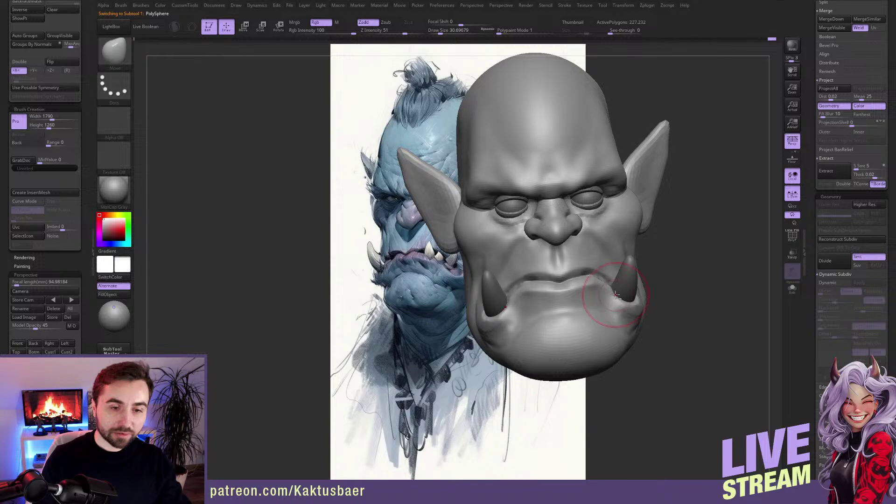
mouse_move(618, 304)
left_mouse_down()
mouse_move(623, 318)
mouse_move(626, 309)
left_mouse_up()
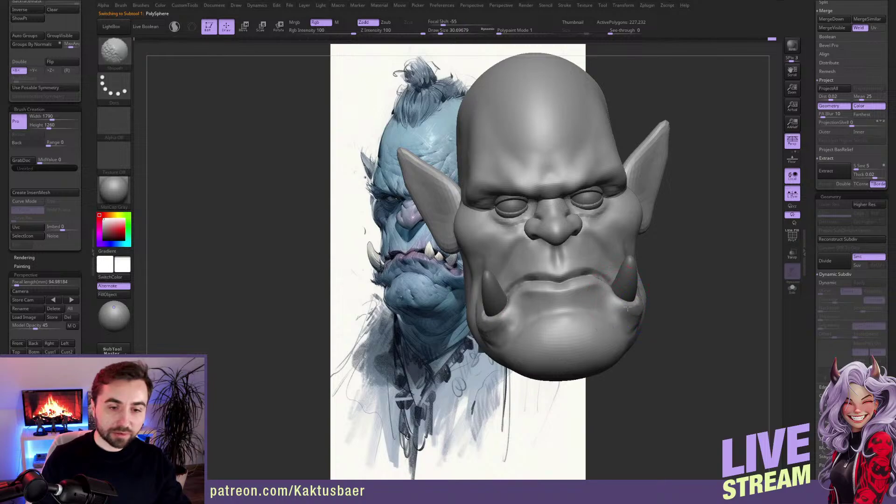
right_click_drag(630, 308, 611, 306)
left_click_drag(642, 306, 644, 313, "shift")
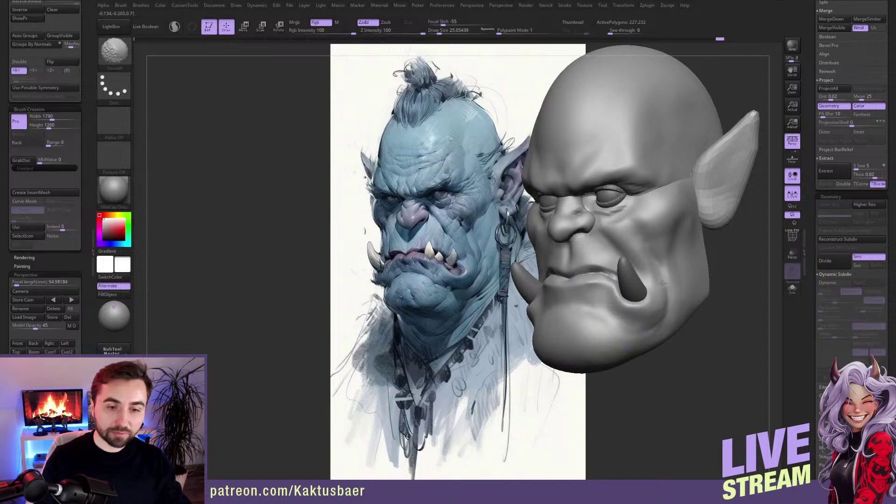
Step: Make the tusk subtool active again and turn off symmetry for it
mouse_move(631, 268)
right_mouse_down()
mouse_move(646, 271)
mouse_move(630, 280)
mouse_move(638, 287)
mouse_move(626, 279)
right_mouse_up()
left_click(638, 290, "alt")
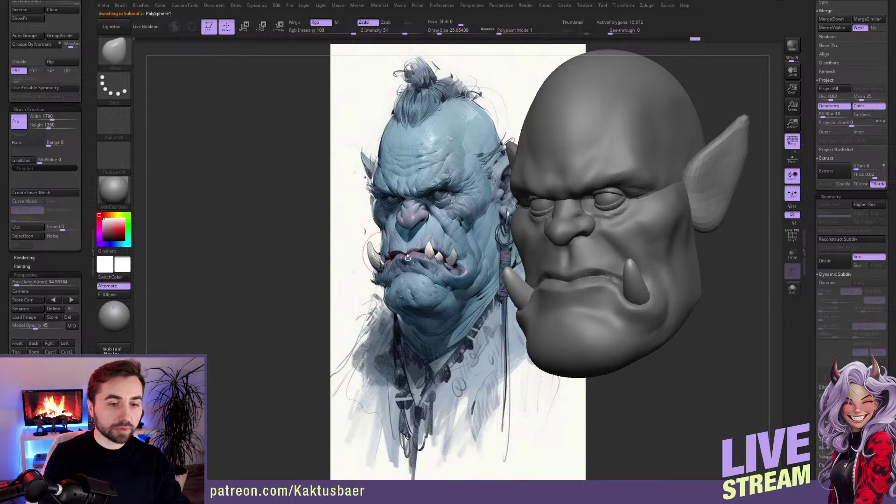
key("x")
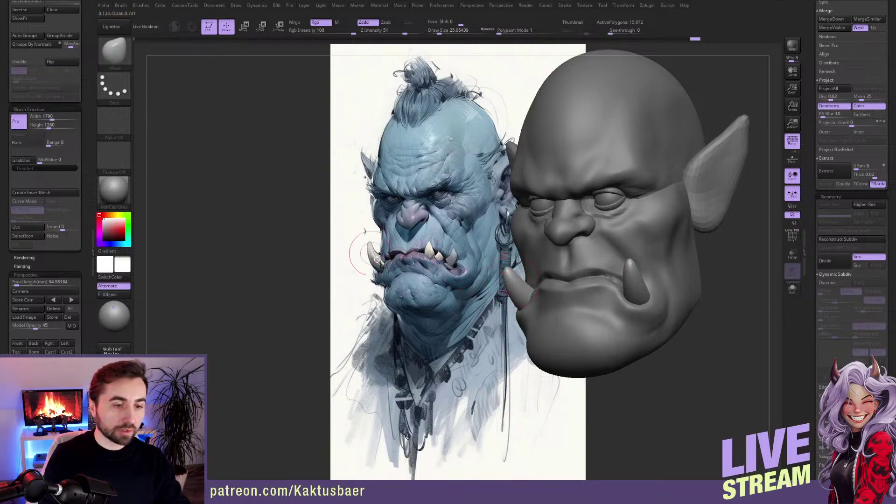
right_click_drag(647, 286, 662, 279)
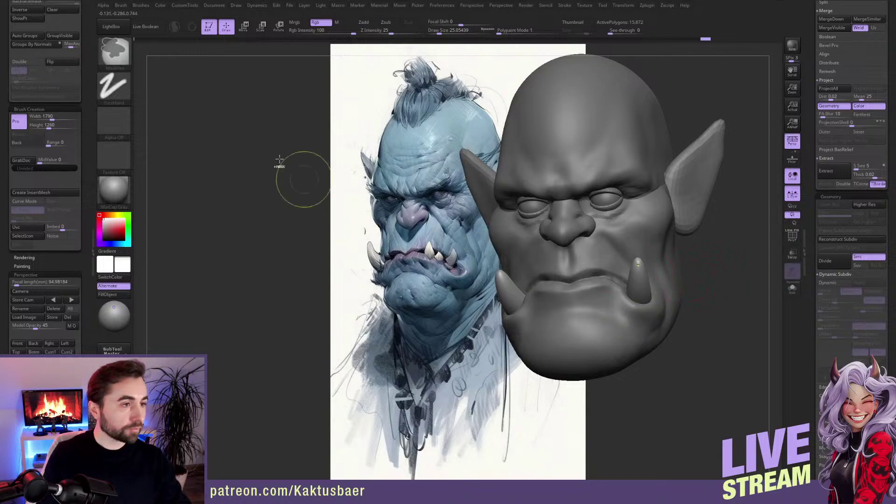
Step: Mask the single tusk at the mouth corner on the visible ear's side and invert the mask to free only that tusk
left_click(113, 86, "ctrl")
left_click(221, 117)
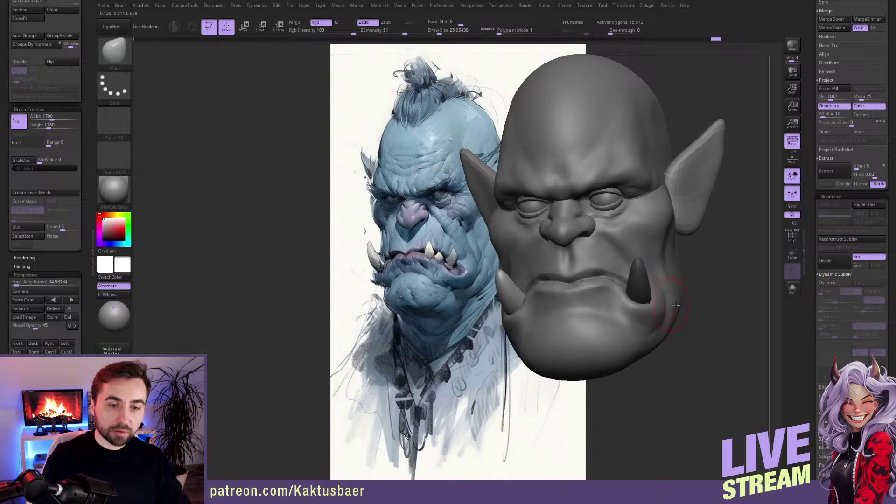
right_click_drag(592, 290, 603, 300)
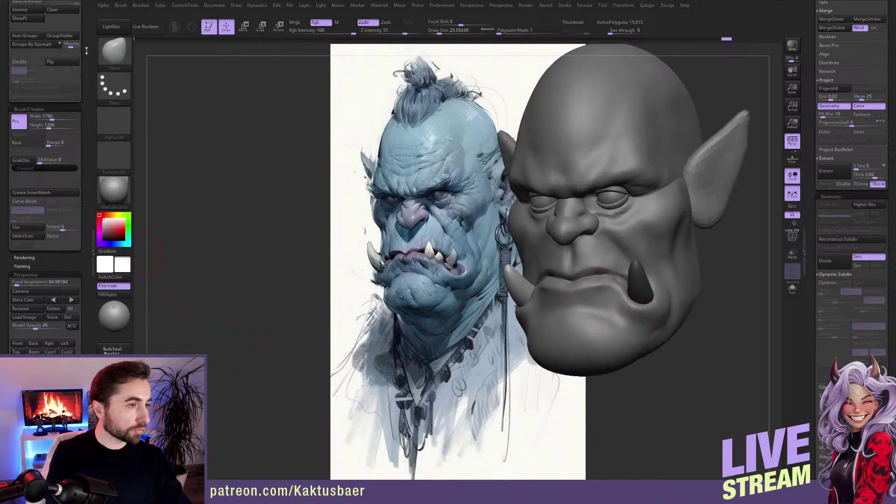
left_click(33, 11)
Step: Rotate, scale and reposition the unmasked tusk with the transpose line so it leans outward at the mouth corner
right_click_drag(641, 290, 635, 280)
key("r")
left_click_drag(637, 297, 634, 258)
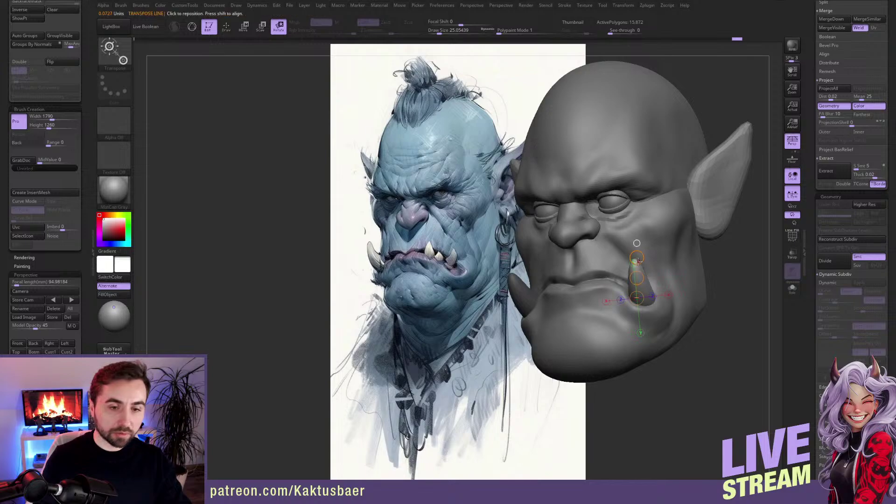
key("e")
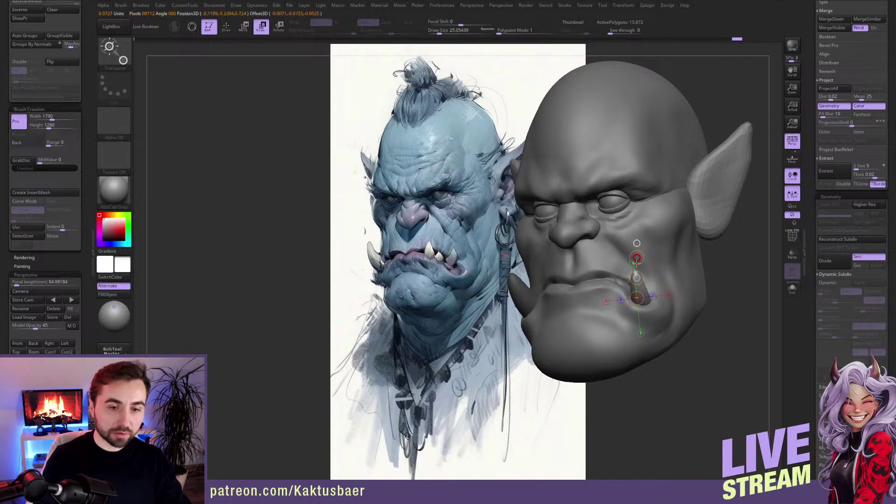
key("r")
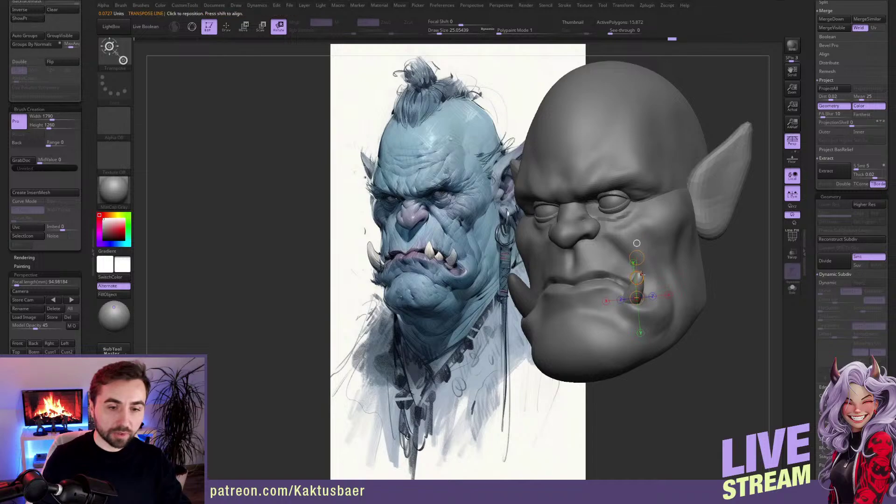
key("w")
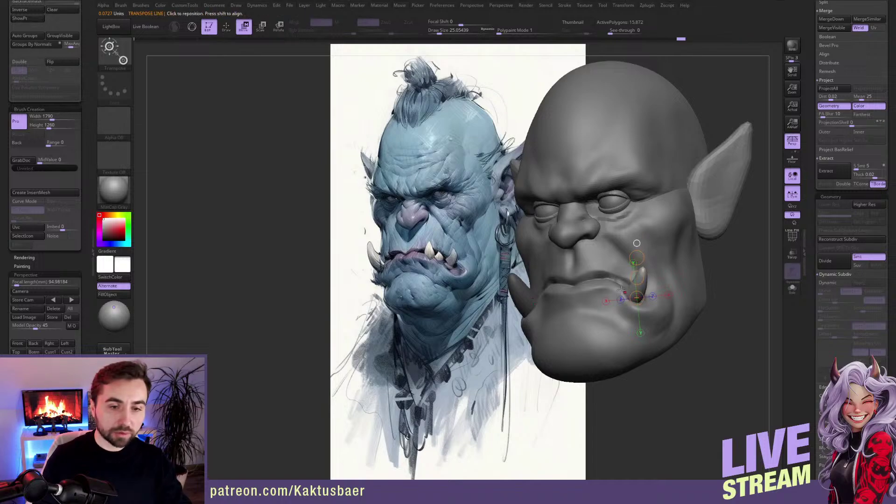
mouse_move(621, 289)
right_mouse_down()
mouse_move(684, 285)
mouse_move(636, 279)
mouse_move(693, 261)
right_mouse_up()
key("q")
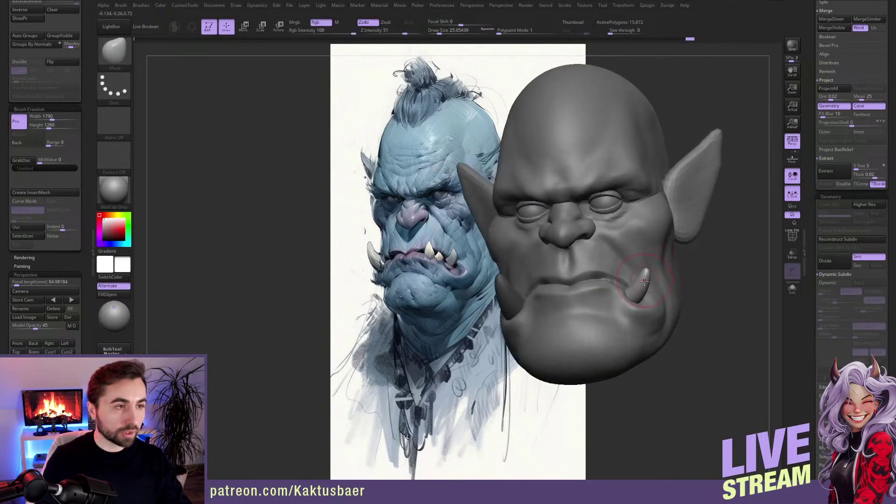
Step: Reshape the tusk's tip and body with the Move brush, reducing the brush size to about 23
key("bracketright")
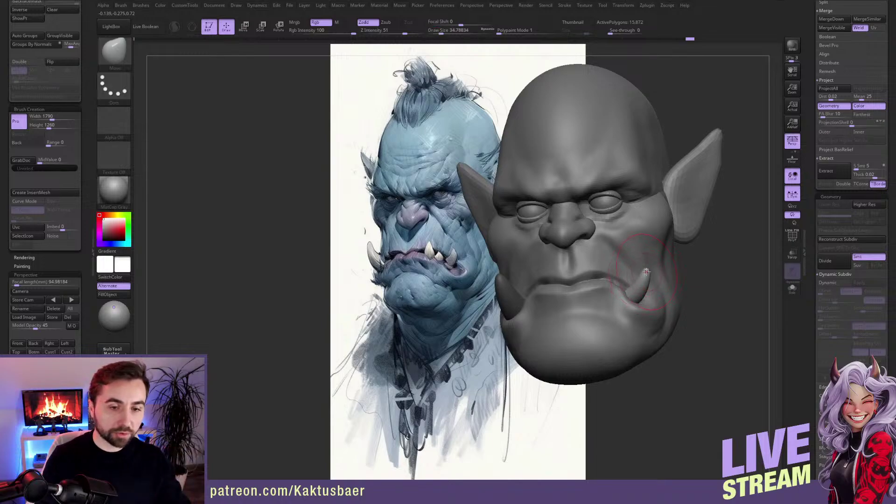
right_click_drag(636, 283, 661, 289)
key("bracketleft")
key("shift")
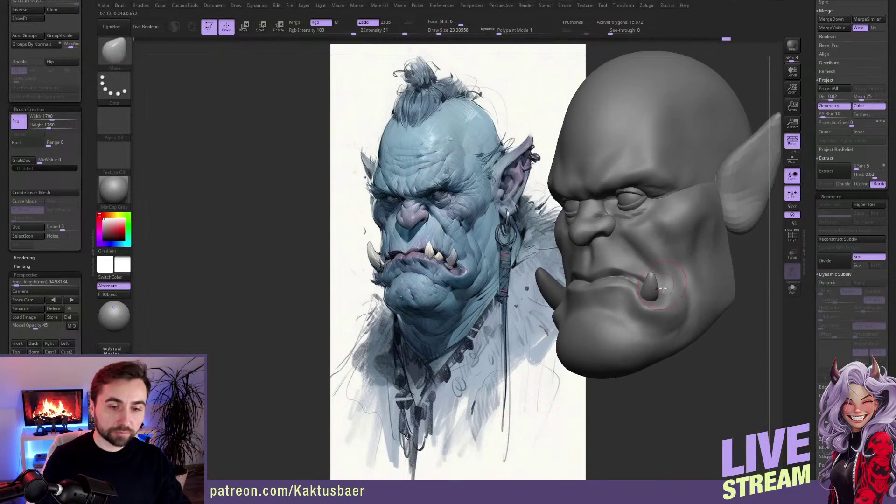
key("e")
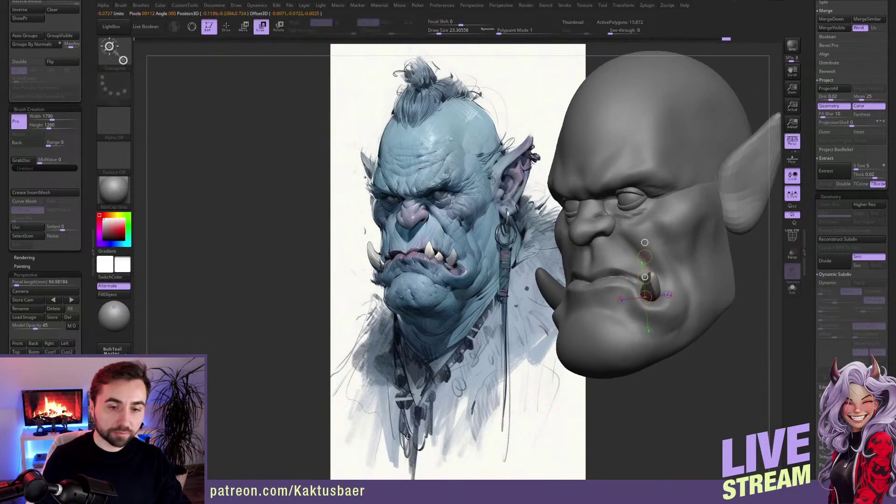
left_click_drag(648, 283, 644, 276, "ctrl")
key("ctrl+z")
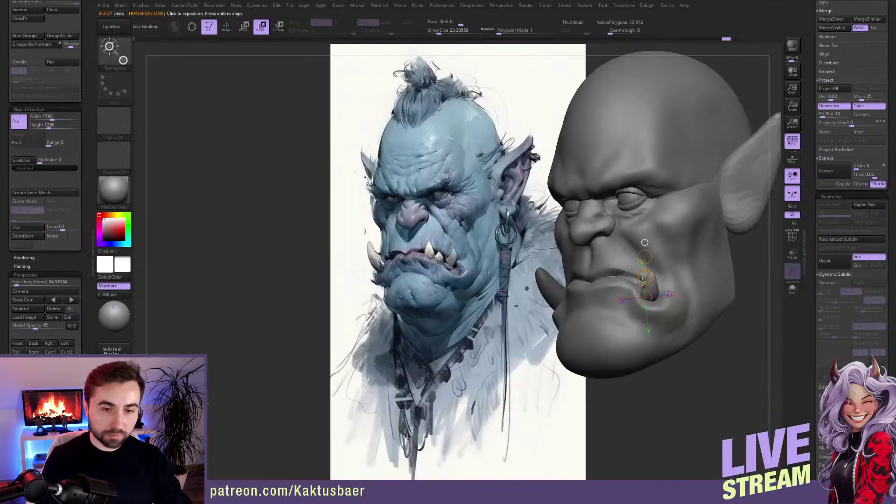
Step: Duplicate the tusk toward the middle of the mouth, then rotate and move the copy against the lips in profile
key("w")
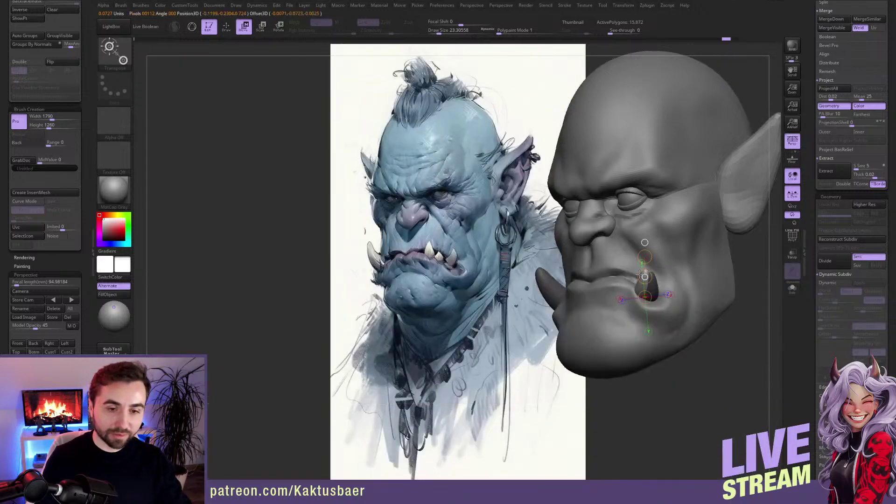
key("r")
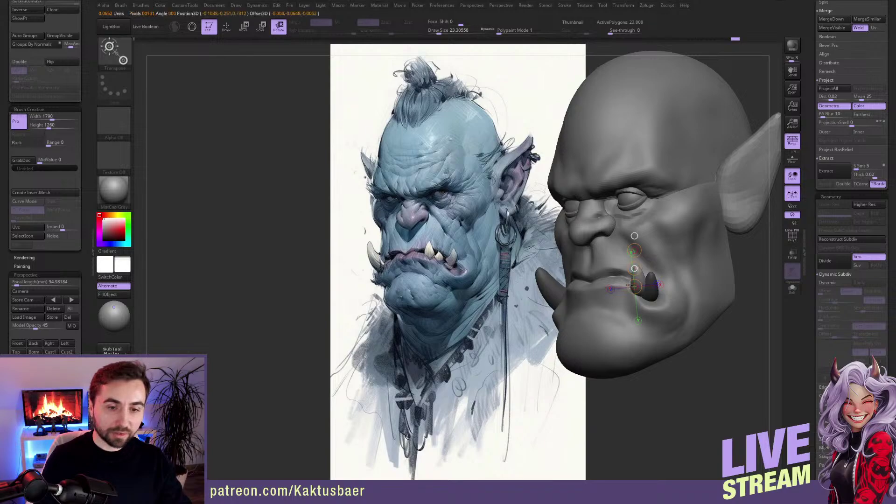
key("w")
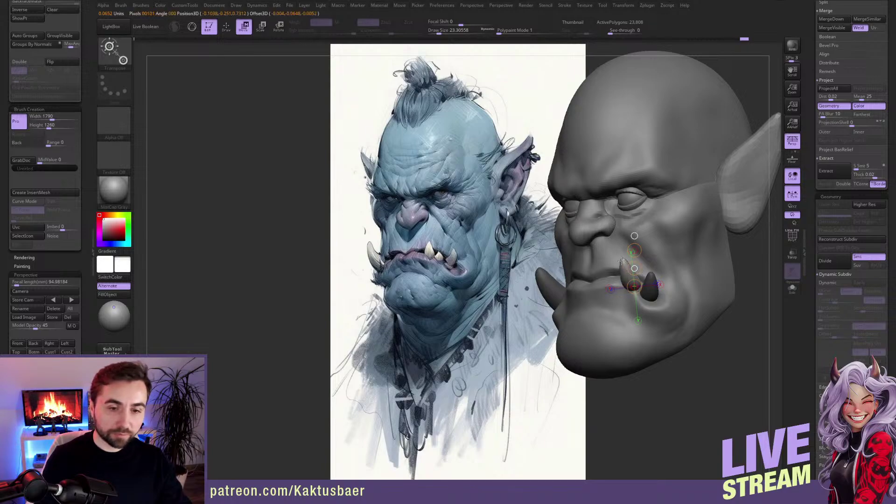
left_click_drag(758, 260, 637, 263)
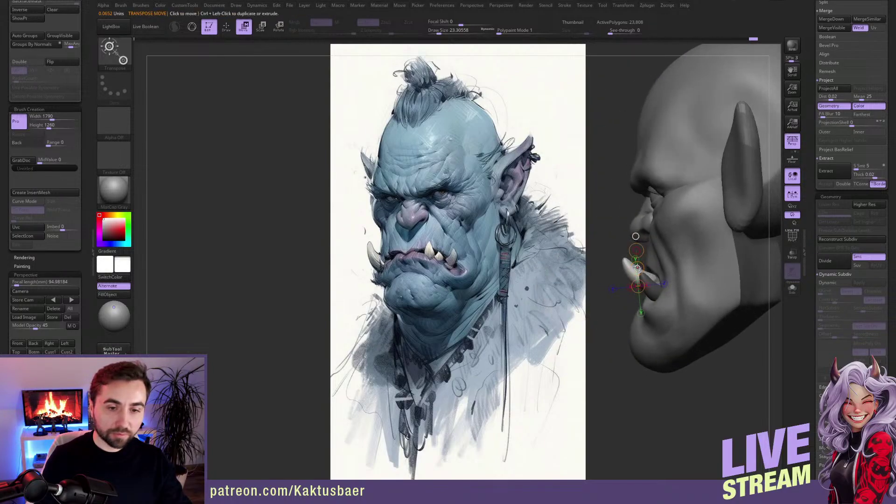
key("q")
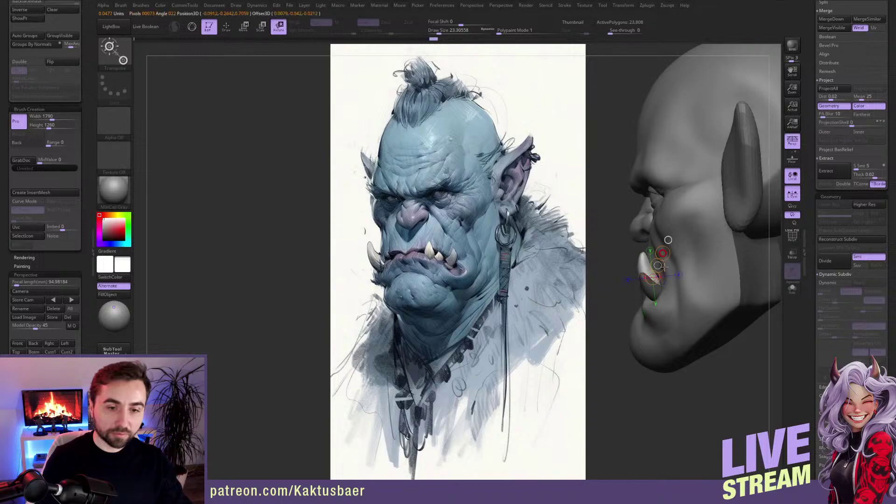
Step: Rotate, scale and move the duplicated tooth so it stands upright beside the corner tusk
right_click_drag(652, 290, 661, 285)
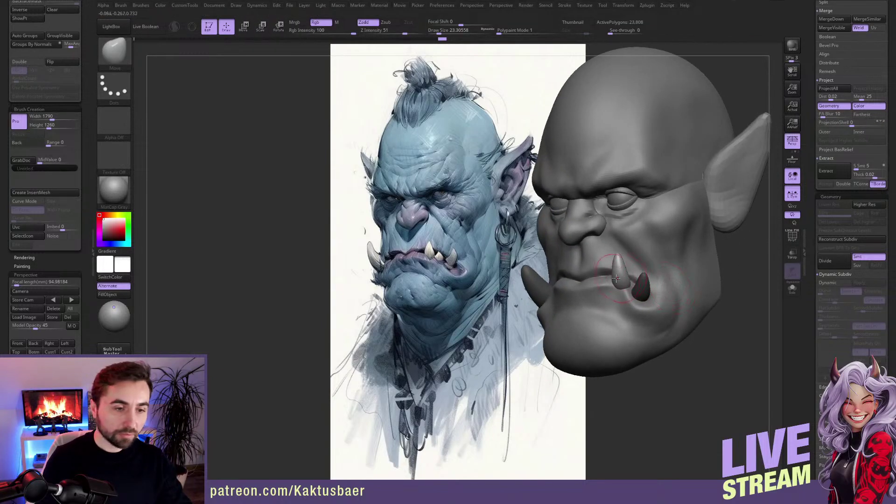
key("r")
left_click_drag(618, 284, 652, 256)
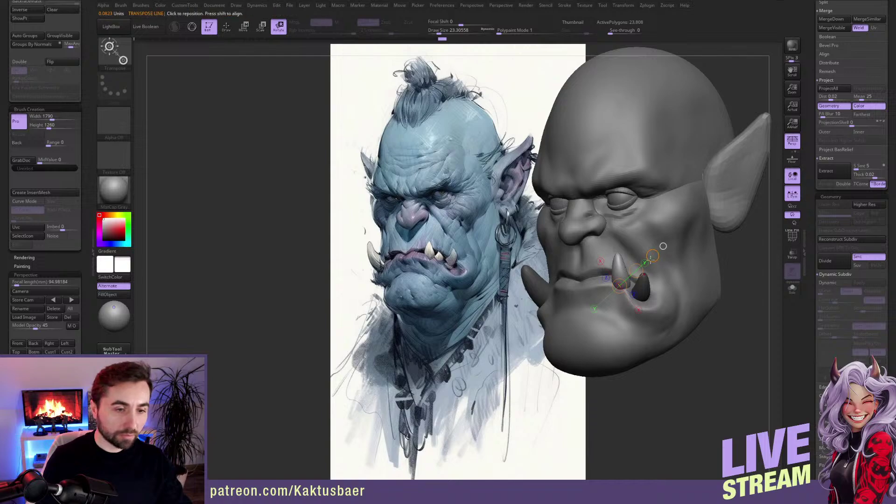
key("e")
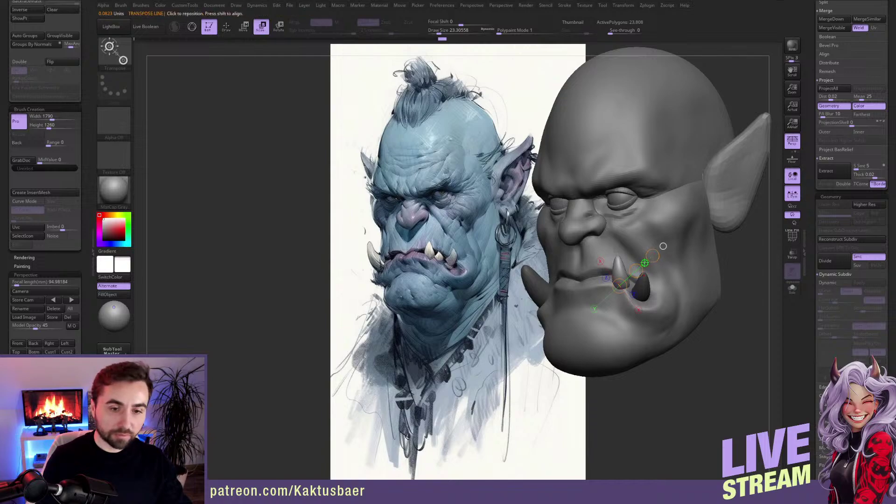
key("w")
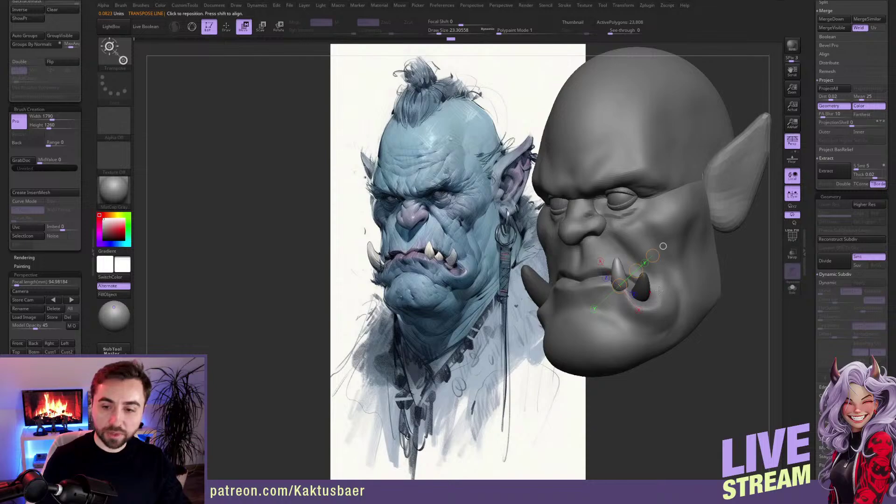
Step: Refine the inner tooth's tilt from the profile and three-quarter views so it sits on the lip line
right_click_drag(659, 288, 637, 285)
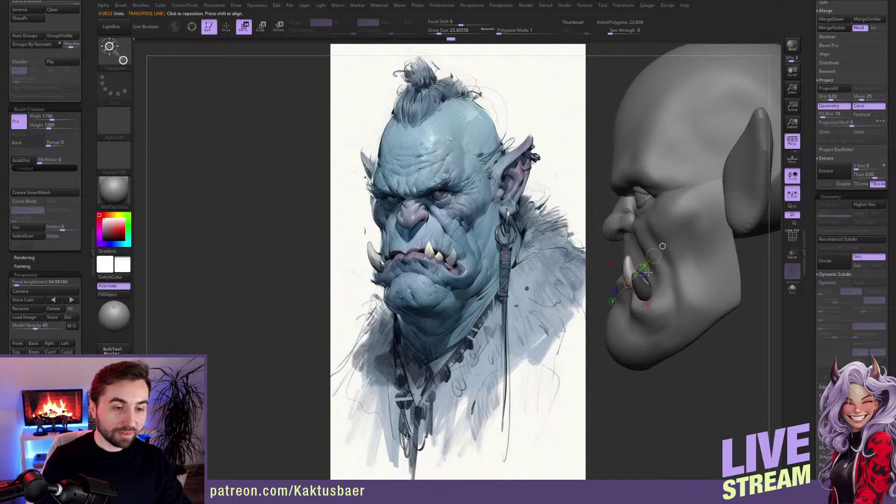
left_click_drag(629, 258, 674, 241)
key("r")
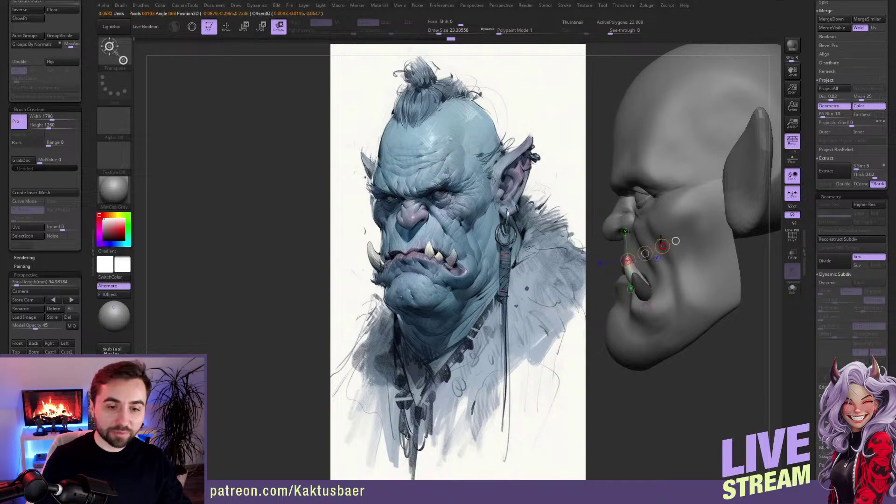
key("q")
mouse_move(631, 268)
right_mouse_down()
mouse_move(667, 275)
mouse_move(644, 267)
right_mouse_up()
key("r")
mouse_move(646, 268)
left_mouse_down()
mouse_move(664, 234)
mouse_move(685, 251)
left_mouse_up()
Step: Duplicate the inner tooth again, then rotate and place the copy between it and the corner tusk
key("w")
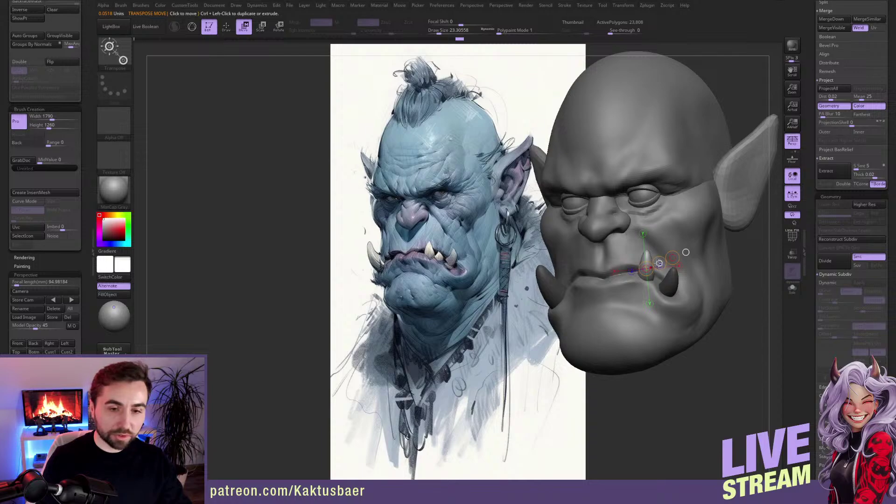
left_click_drag(659, 264, 671, 273, "ctrl")
key("r")
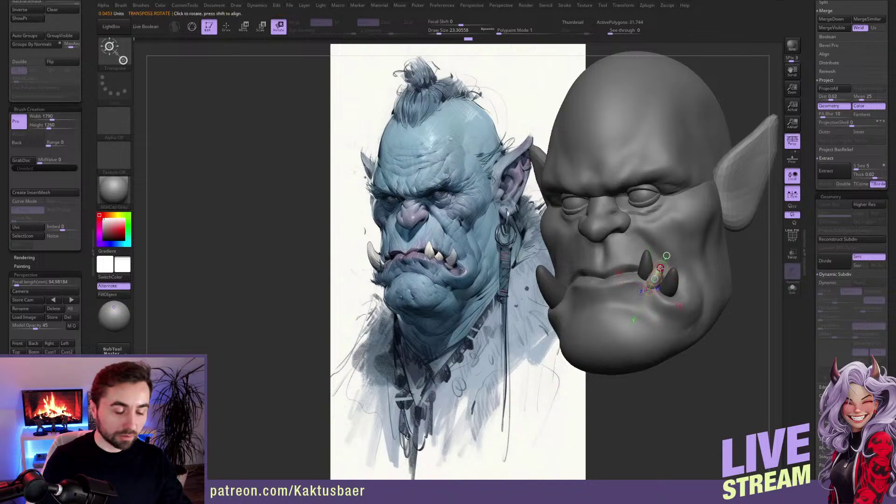
key("w")
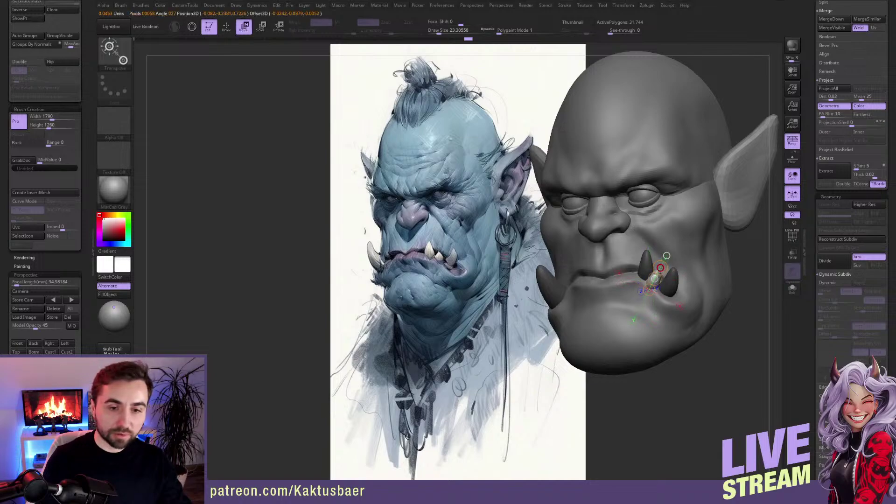
key("q")
mouse_move(655, 275)
right_mouse_down()
mouse_move(643, 285)
mouse_move(629, 279)
mouse_move(642, 282)
right_mouse_up()
key("w")
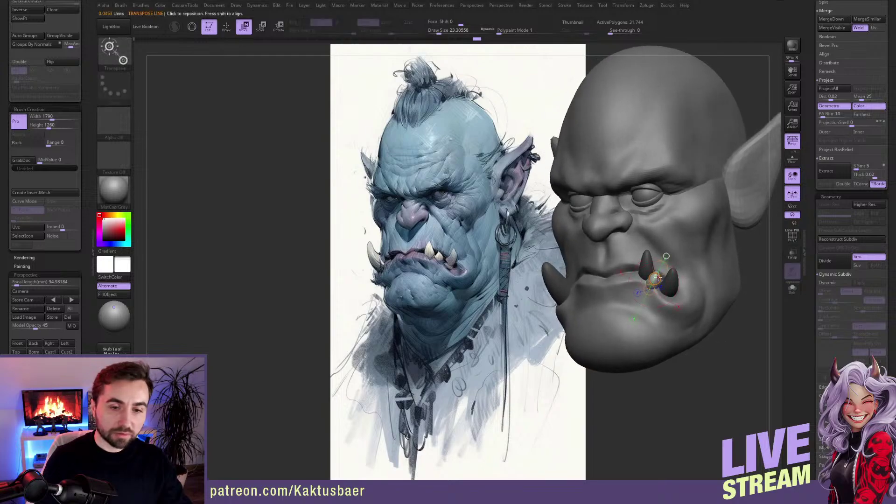
Step: Recall the stored camera view, isolate the tusk subtool, auto-group its pieces and mask all but the inner tooth
left_click(49, 292)
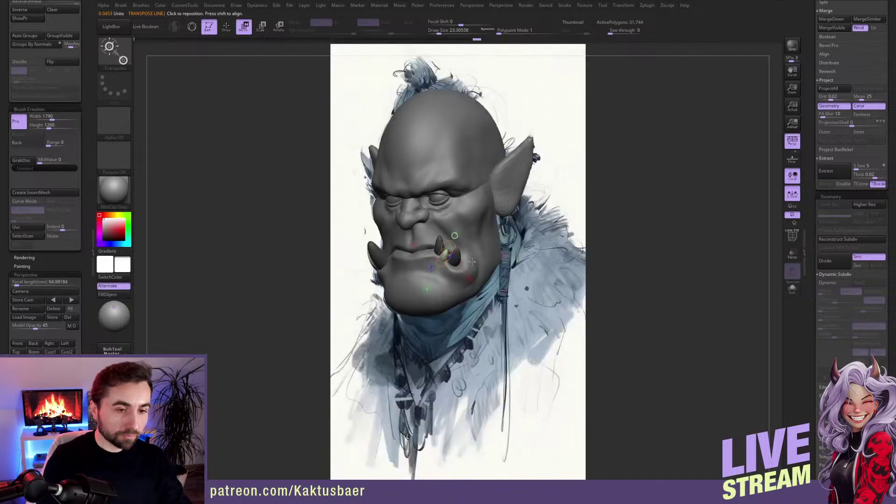
key("ctrl+shift+s")
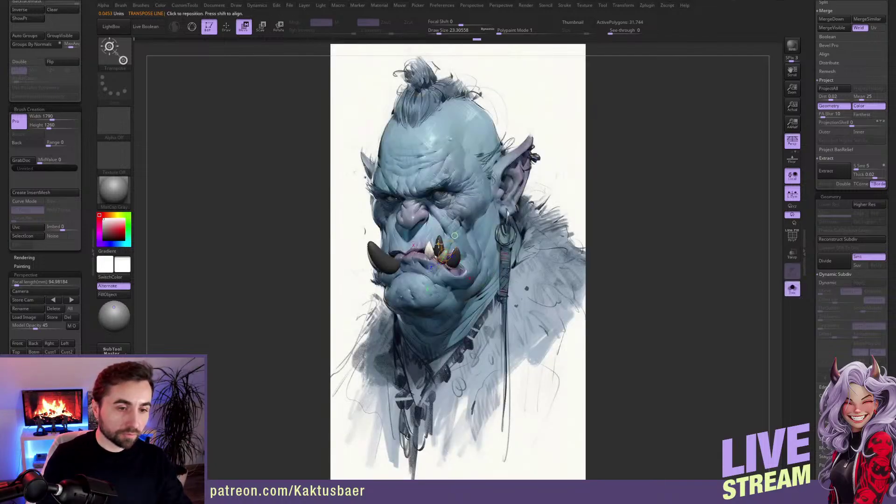
left_click(29, 37)
left_click(435, 245, "ctrl")
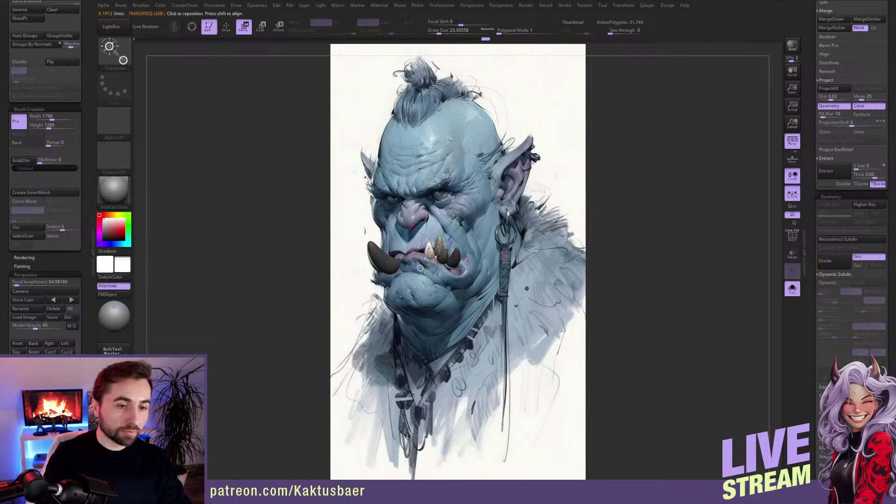
Step: Move and rotate the inner tooth to align it with the painted inner tooth
left_click(438, 249)
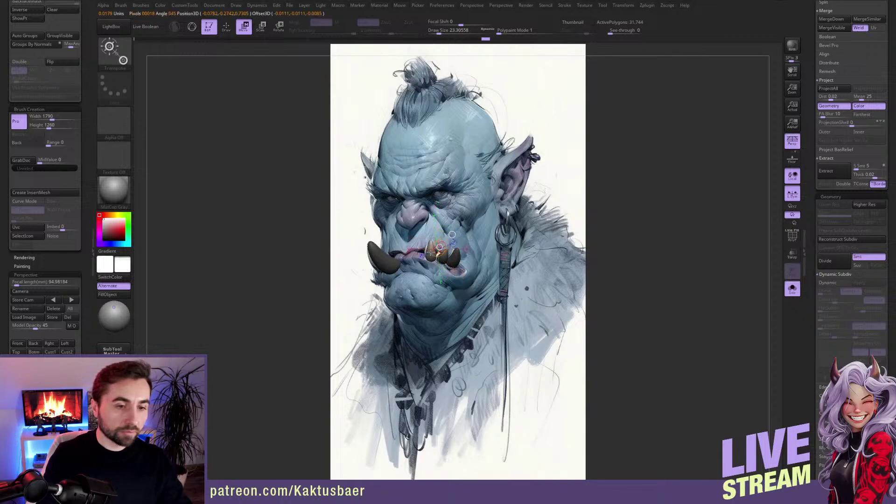
left_click_drag(430, 258, 431, 246)
key("r")
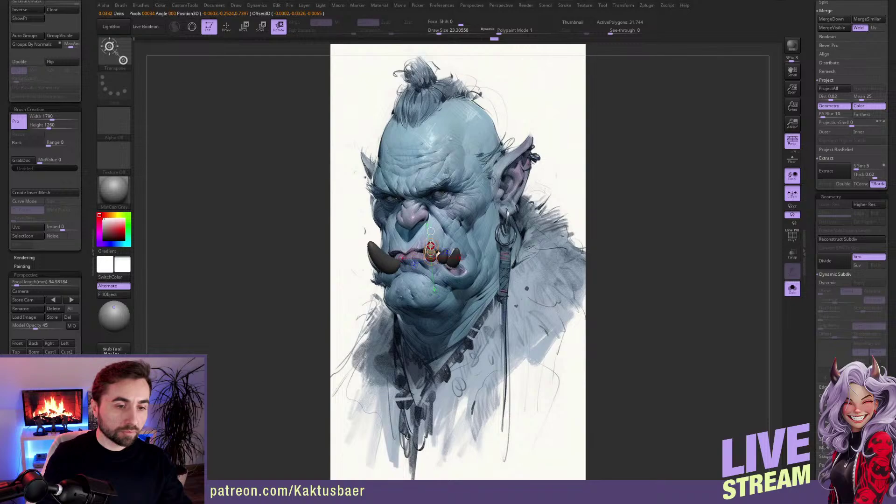
key("q")
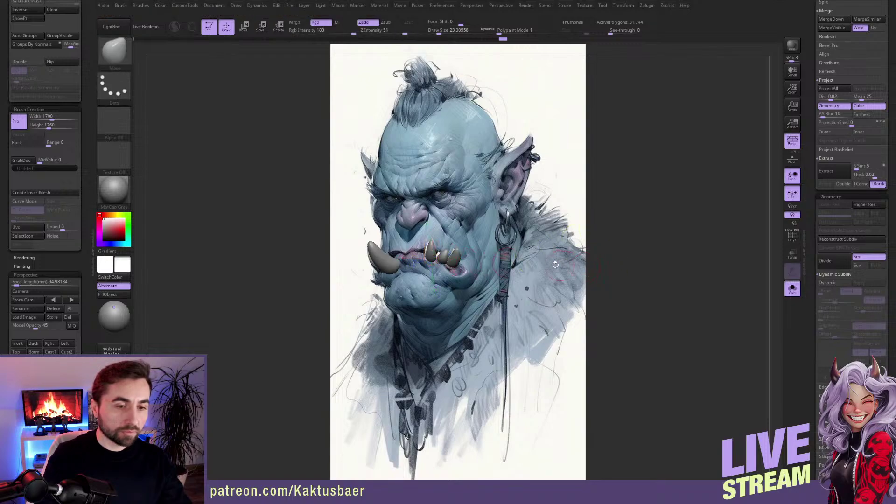
Step: Show the full head again and reshape the corner tusk with the Move brush to match the painted one
key("shift+s")
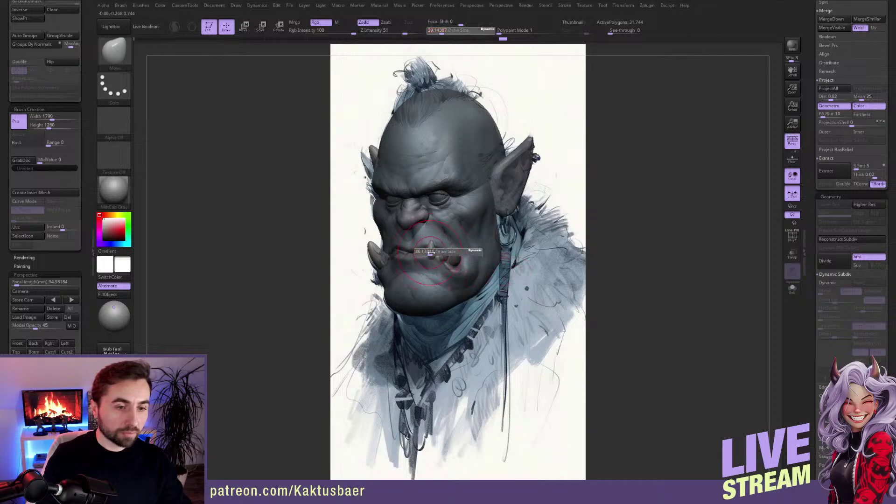
key("w")
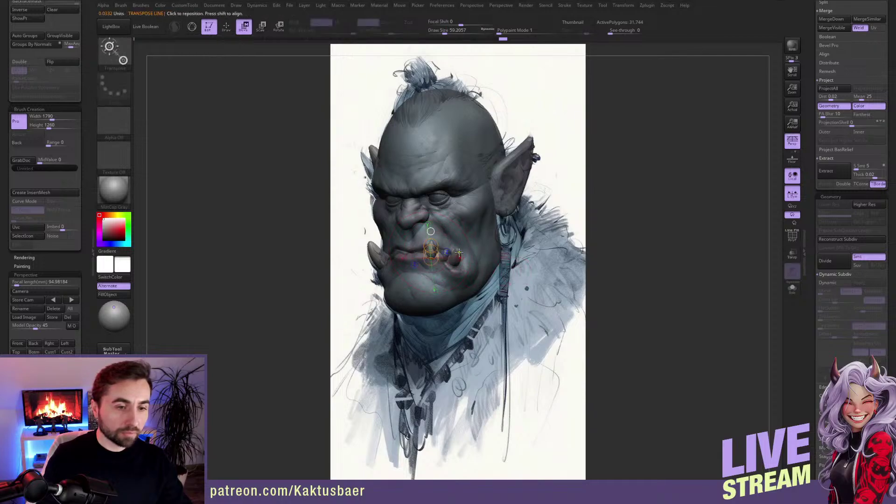
key("q")
key("s")
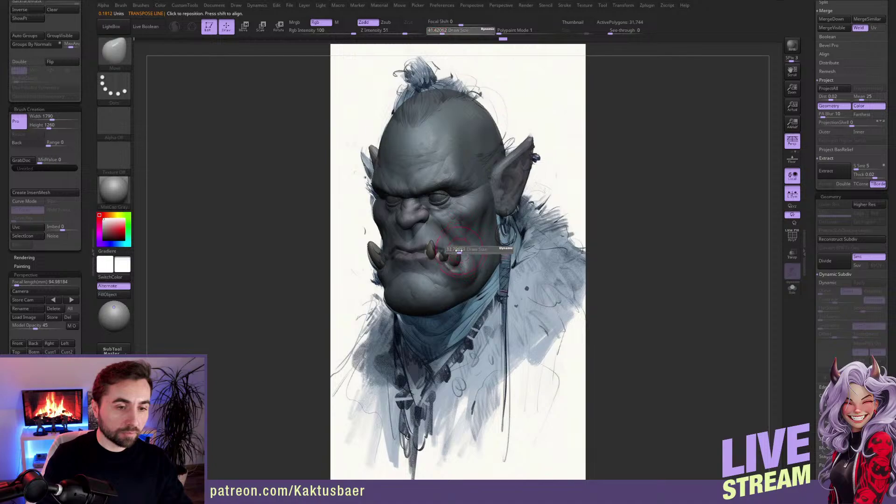
left_click_drag(461, 248, 458, 249)
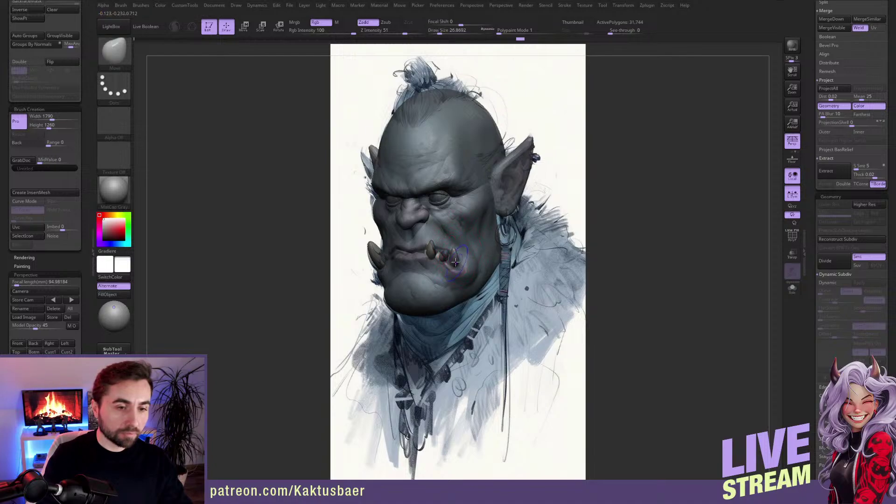
key("shift")
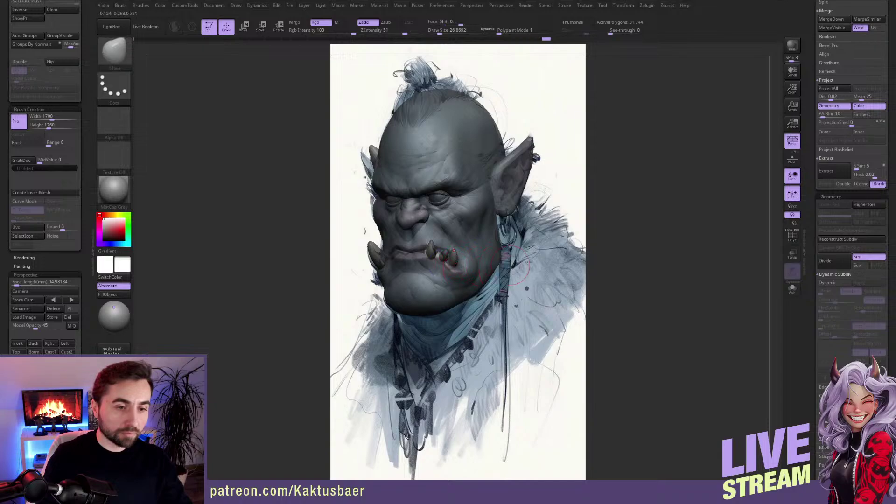
Step: Unmask the small middle tooth alone and nudge its shape toward the painted tooth with the Move brush
key("w")
left_click_drag(440, 258, 484, 233)
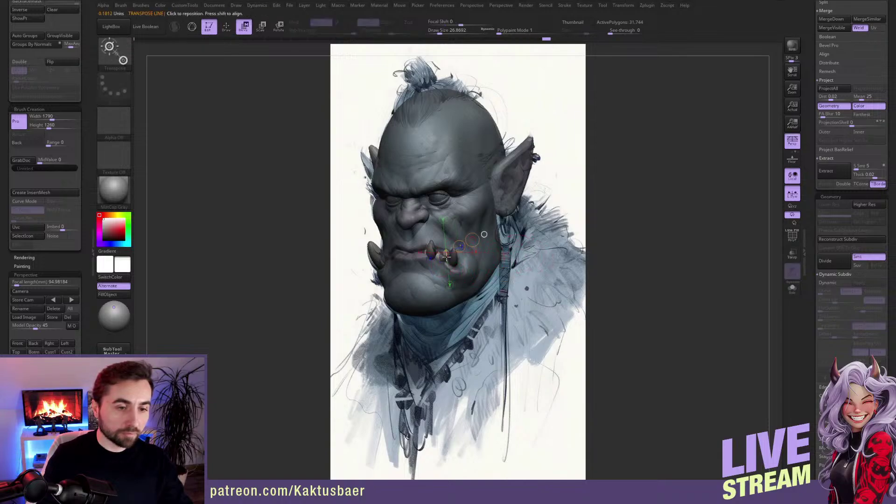
key("q")
left_click_drag(445, 258, 440, 264)
Step: Reshape the inner tooth with a larger Move brush so its outline follows the painted tooth
key("s")
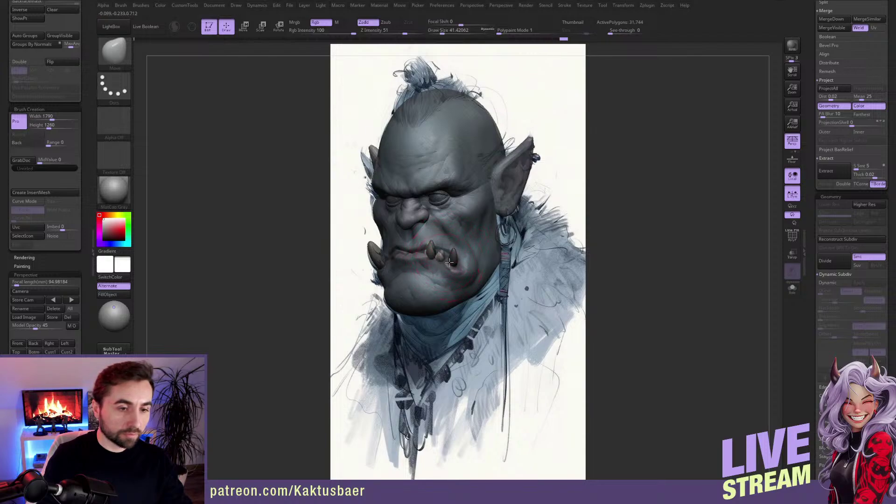
key("w")
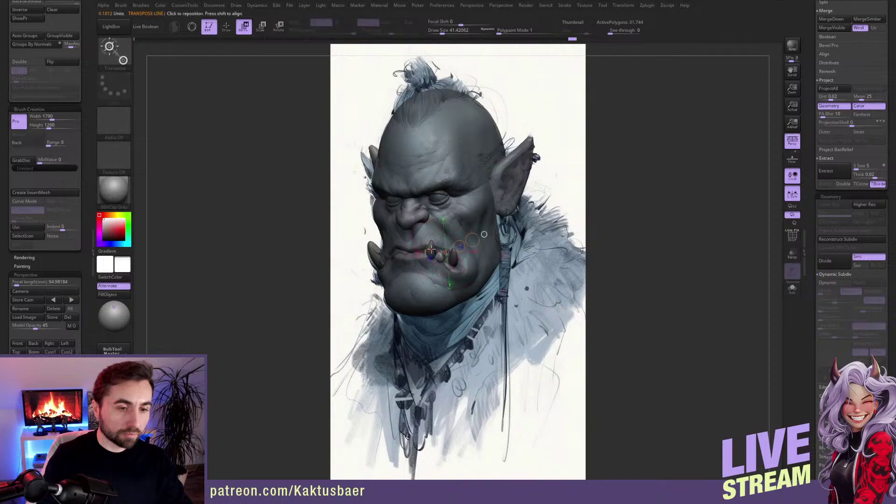
key("q")
key("s")
left_click_drag(427, 248, 432, 245)
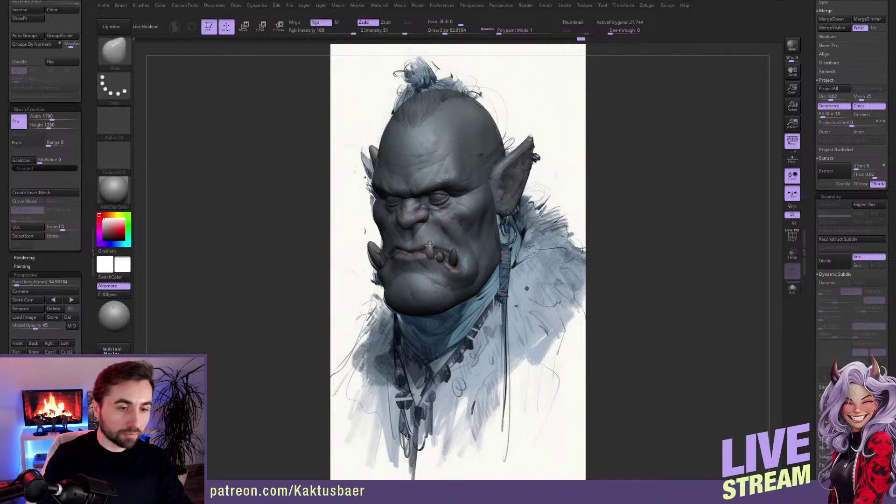
Step: Reshape the large tusk on the far side of the mouth with a smaller Move brush to follow the painted curve
key("w")
key("q")
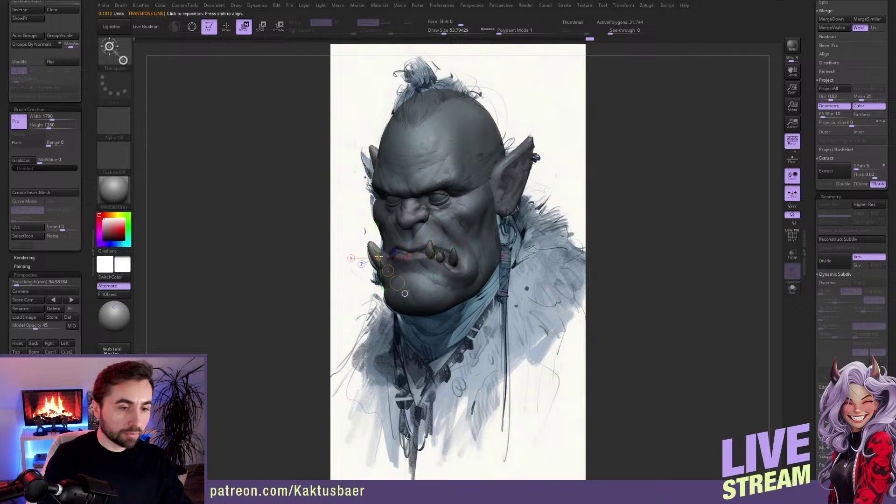
key("bracketleft")
key("bracketleft")
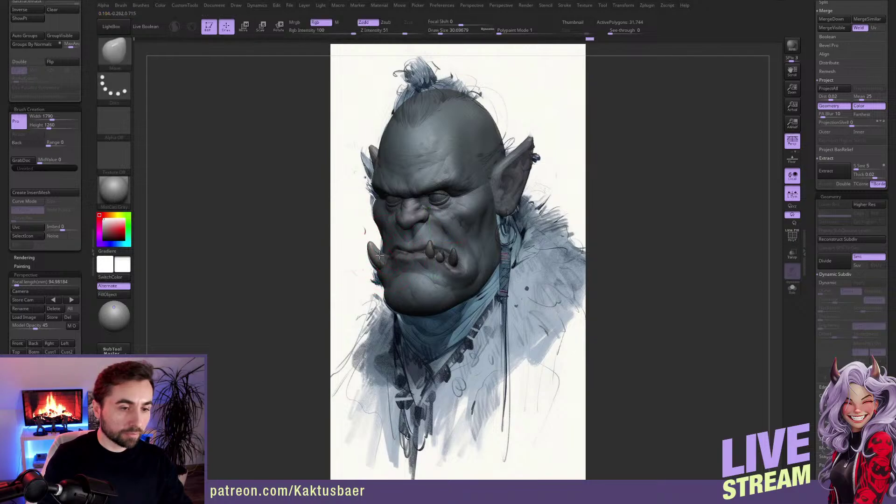
left_click_drag(380, 255, 381, 264)
key("shift")
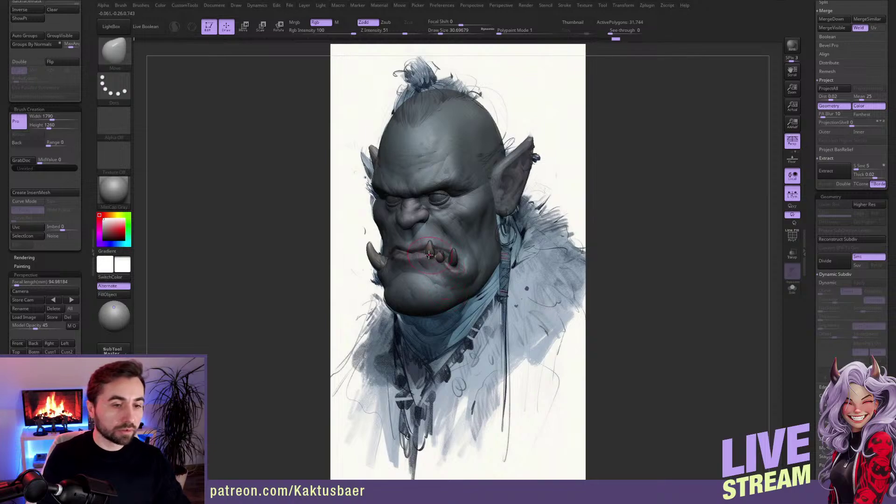
Step: Adjust the inner tooth at the lip line with a smaller Move brush and smooth its surface
key("w")
key("q")
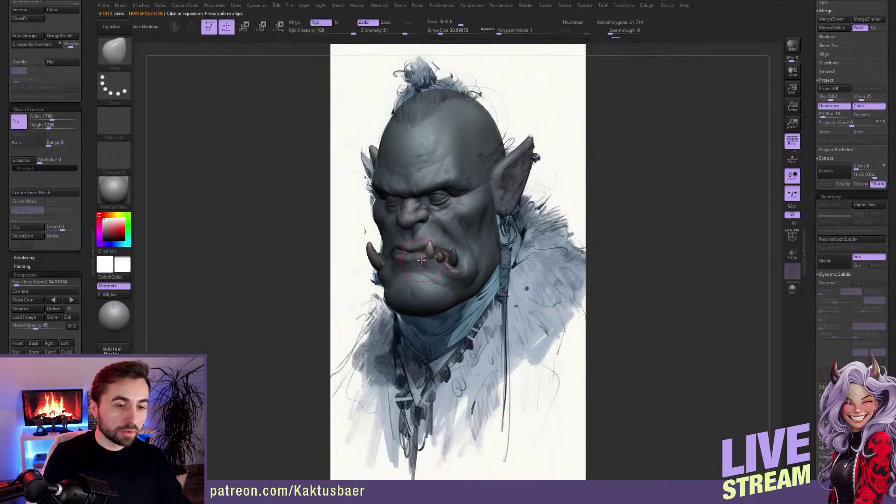
key("bracketleft")
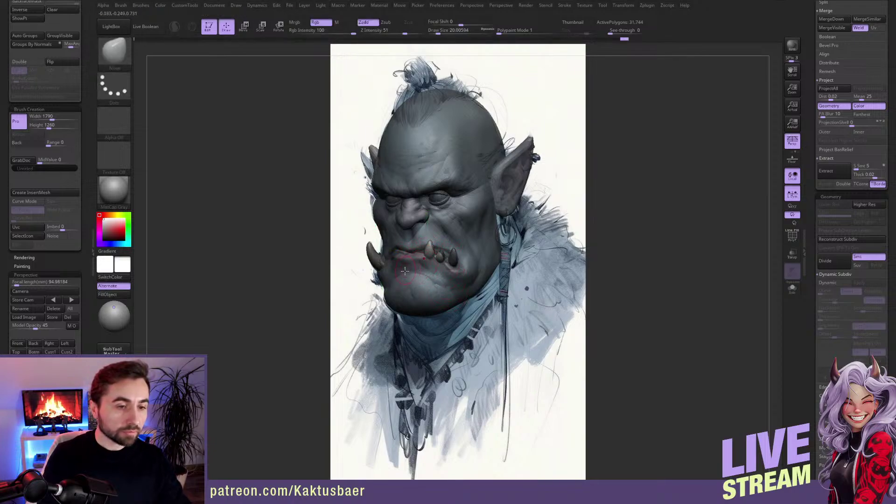
left_click_drag(430, 251, 422, 245, "shift")
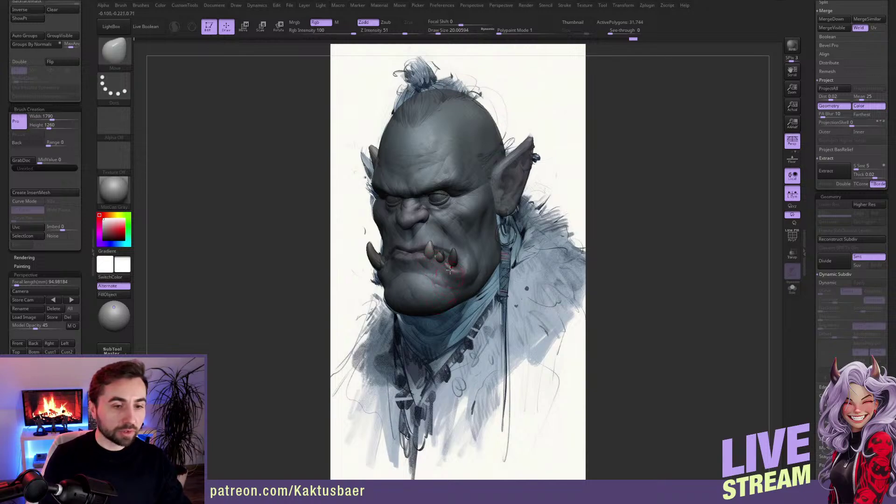
Step: Duplicate a small tooth and place and rotate the copy beside the large tusk on the far side of the mouth
key("w")
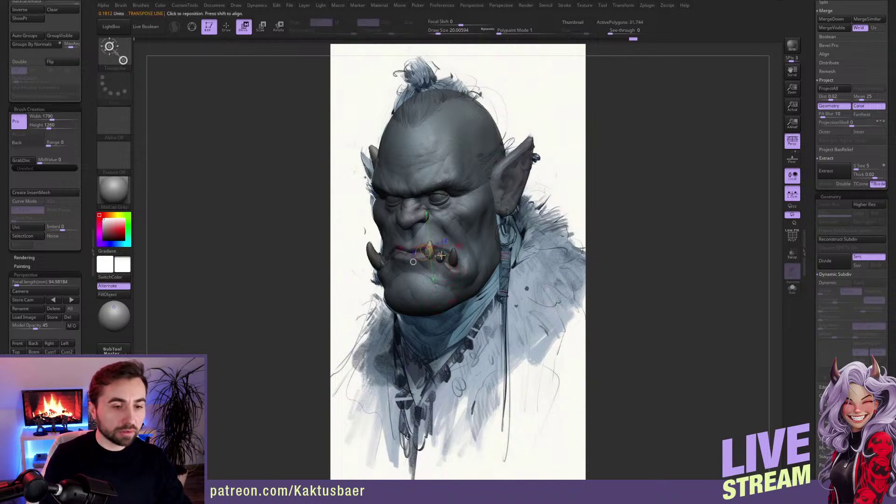
left_click(441, 256, "alt")
key("q")
mouse_move(435, 267)
left_mouse_down()
mouse_move(442, 255)
mouse_move(437, 266)
mouse_move(426, 257)
mouse_move(387, 260)
mouse_move(384, 239)
mouse_move(382, 249)
left_mouse_up()
key("shift")
key("s")
key("s")
key("w")
key("r")
key("w")
key("q")
Step: Refine the copied tooth's position and rotation from the profile and front views, and recall the stored camera view
mouse_move(382, 252)
right_mouse_down()
mouse_move(428, 258)
mouse_move(422, 263)
right_mouse_up()
key("w")
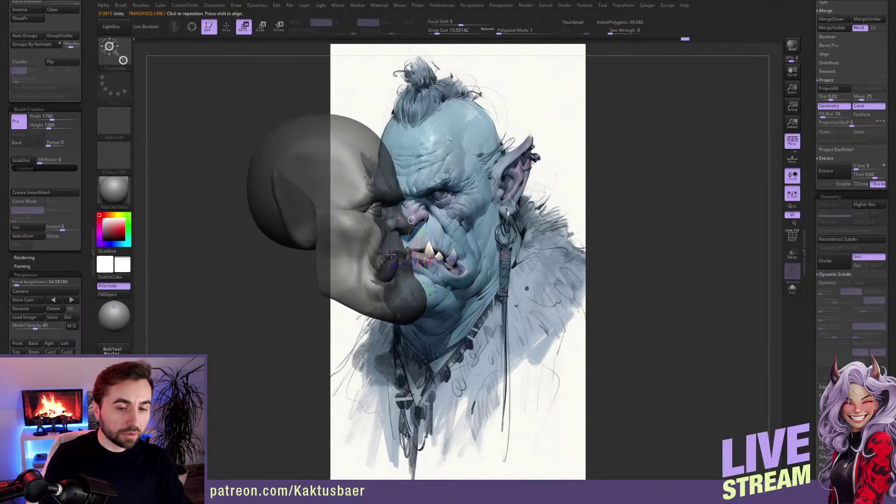
key("q")
mouse_move(417, 269)
right_mouse_down()
mouse_move(394, 282)
mouse_move(542, 270)
mouse_move(424, 289)
right_mouse_up()
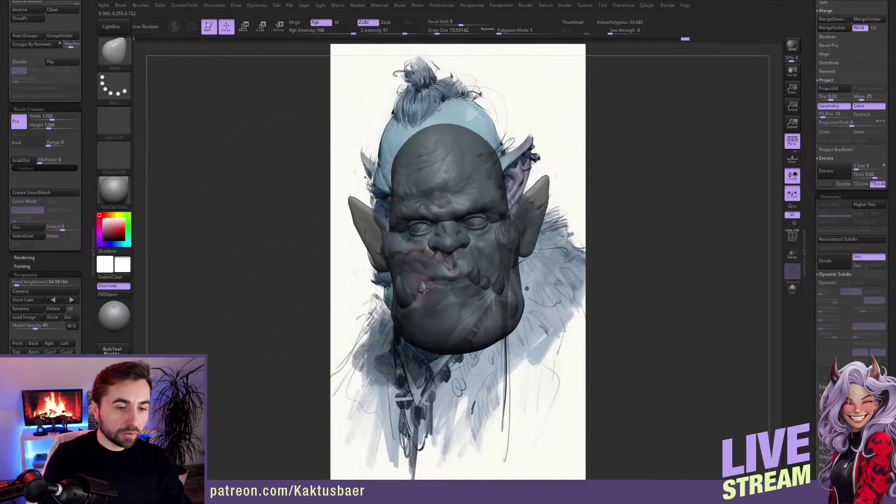
key("r")
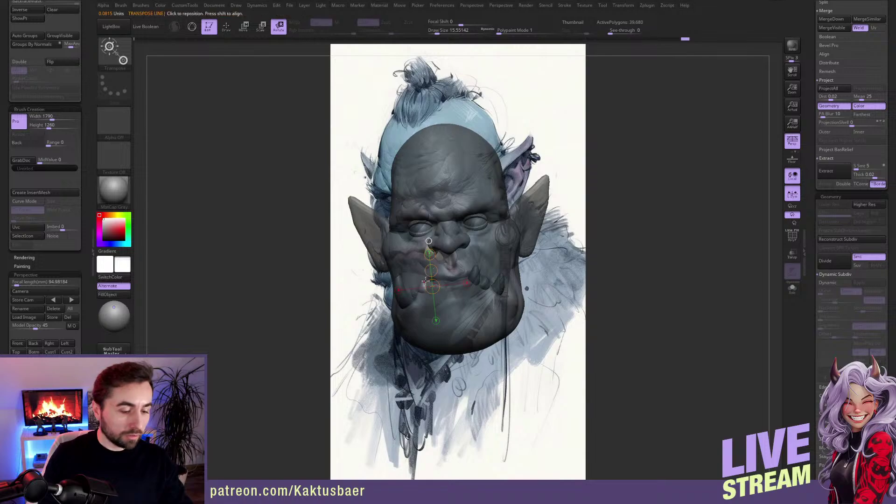
key("w")
left_click(414, 296)
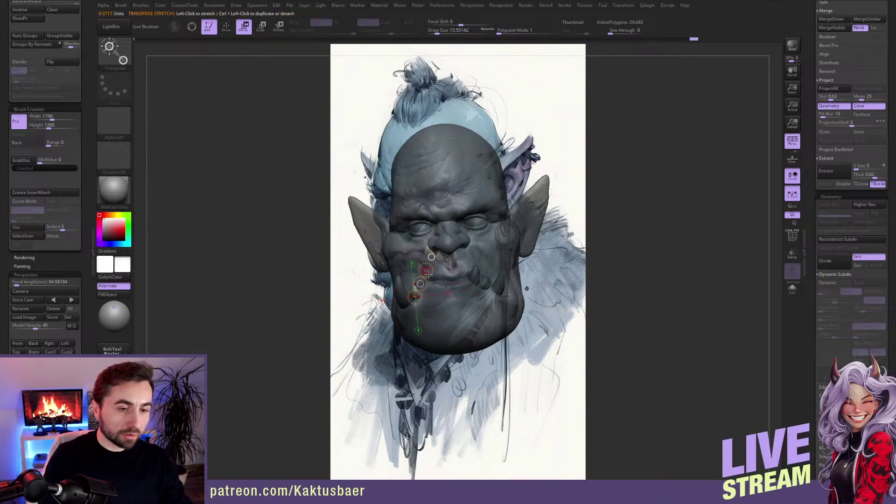
key("r")
key("q")
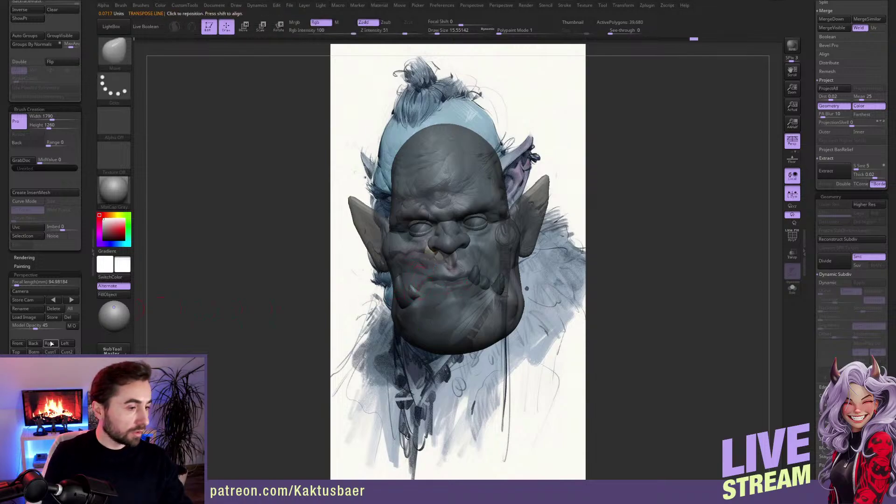
left_click(32, 291)
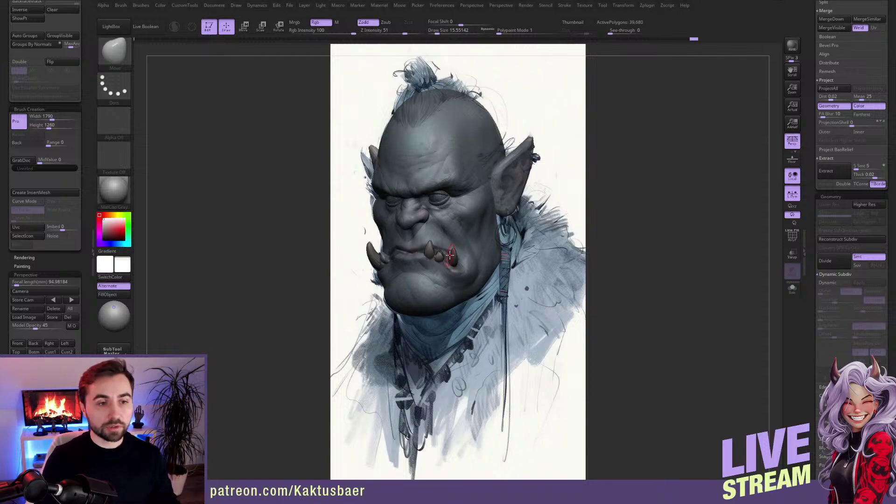
Step: Save the project and reconstruct the lower subdivision levels of the tusk and teeth subtool
key("ctrl")
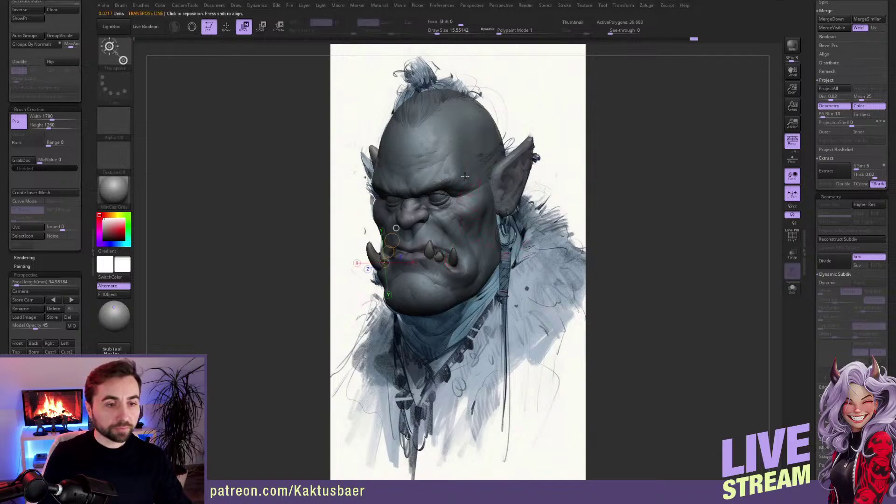
key("ctrl")
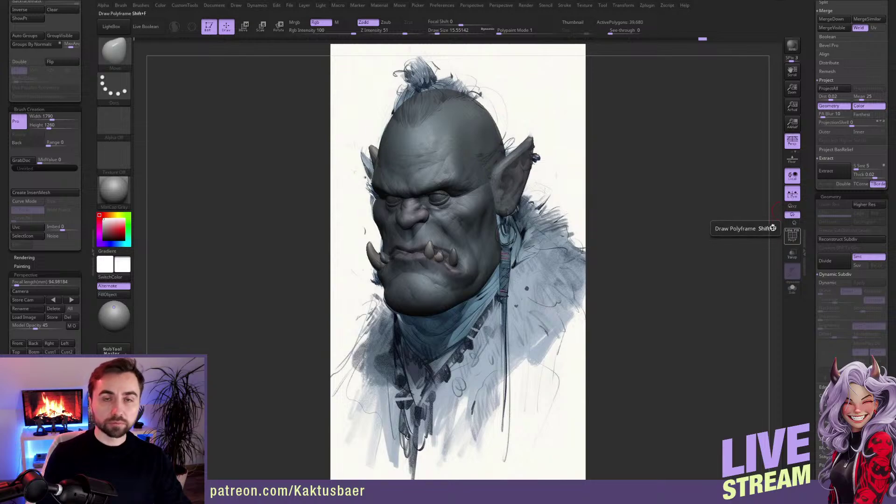
key("ctrl")
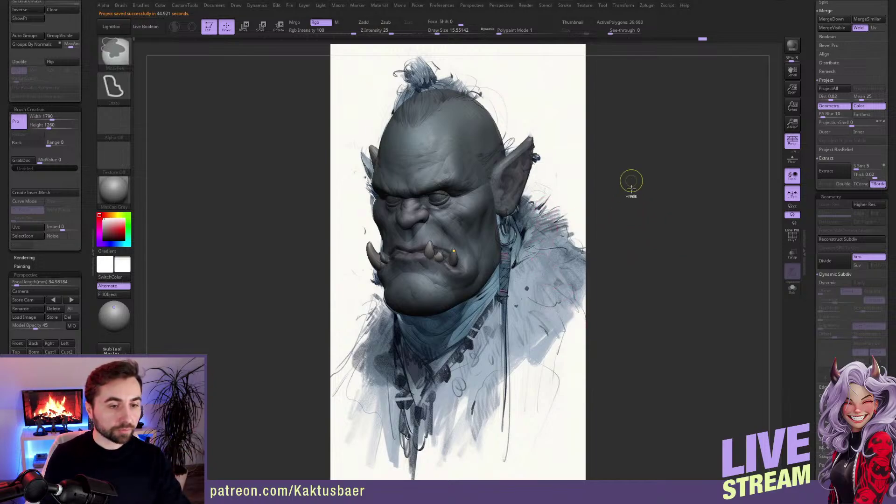
left_click(840, 240)
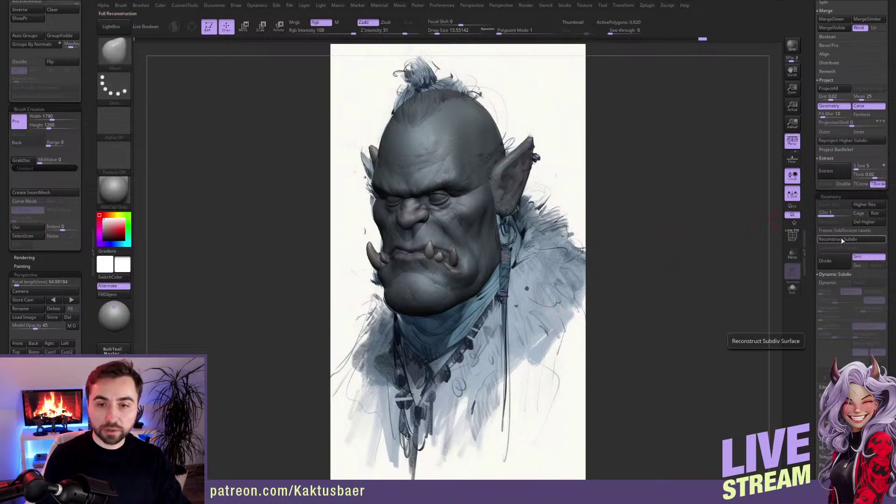
Step: Move and rotate the copied tooth beside the large tusk to line it up with the painting
key("w")
left_click(386, 257)
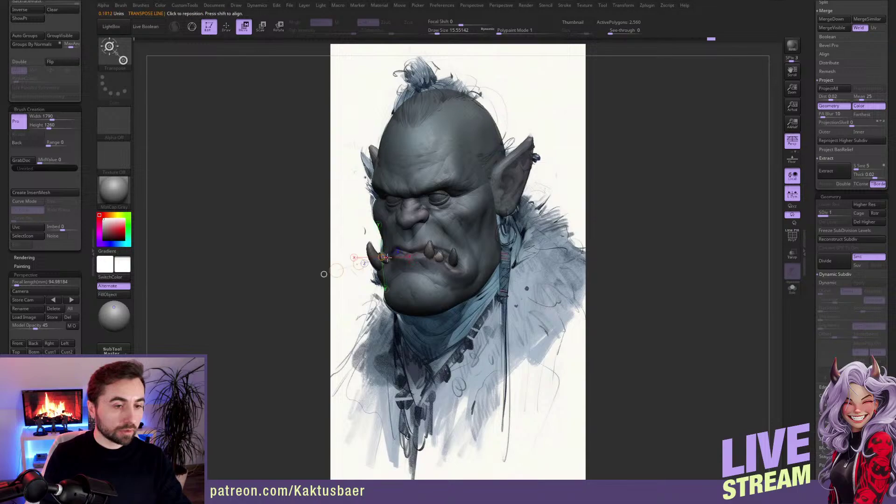
key("r")
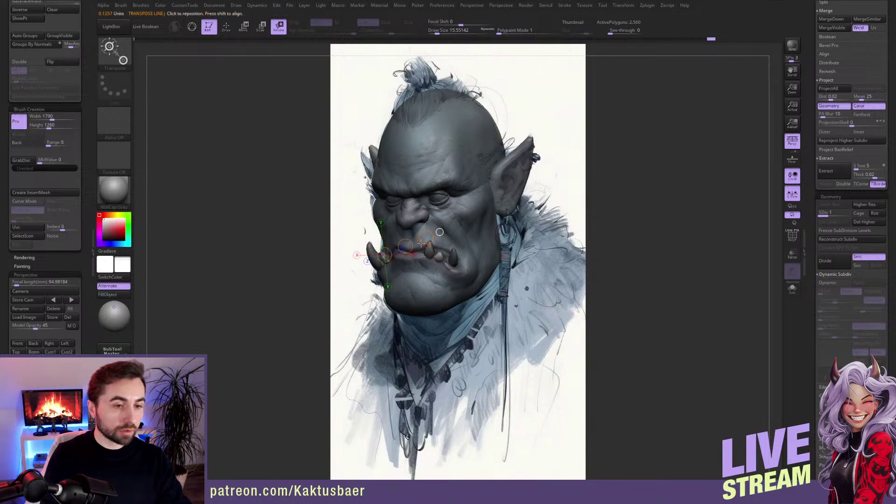
key("q")
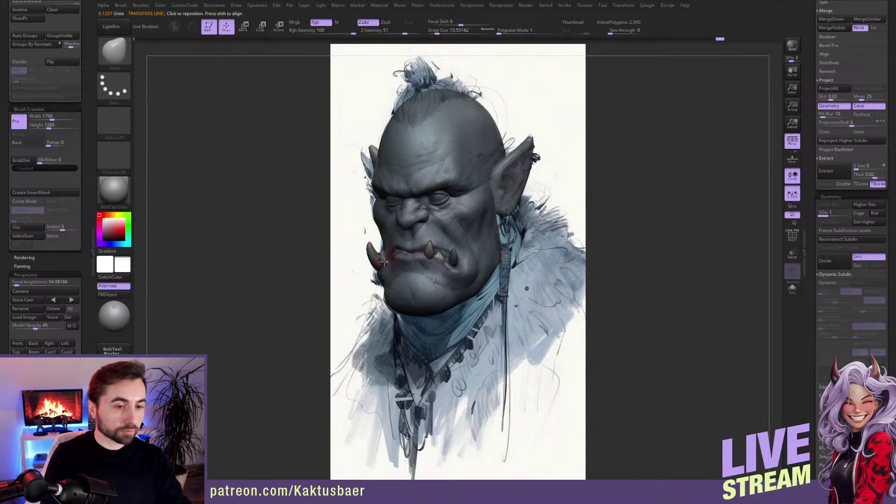
Step: Reshape the copied tooth beside the large tusk with the Move brush, working from the camera and close-up views
key("s")
left_click_drag(386, 265, 389, 265)
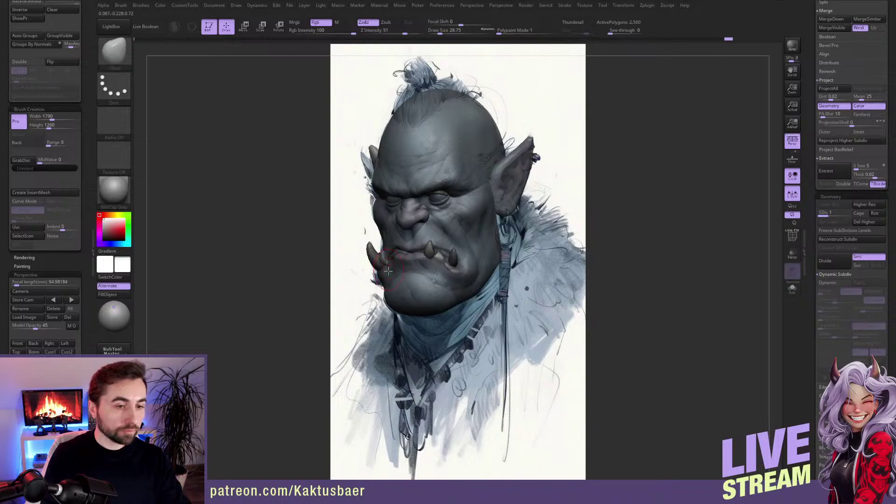
mouse_move(385, 274)
right_mouse_down()
mouse_move(411, 256)
mouse_move(414, 275)
mouse_move(436, 256)
right_mouse_up()
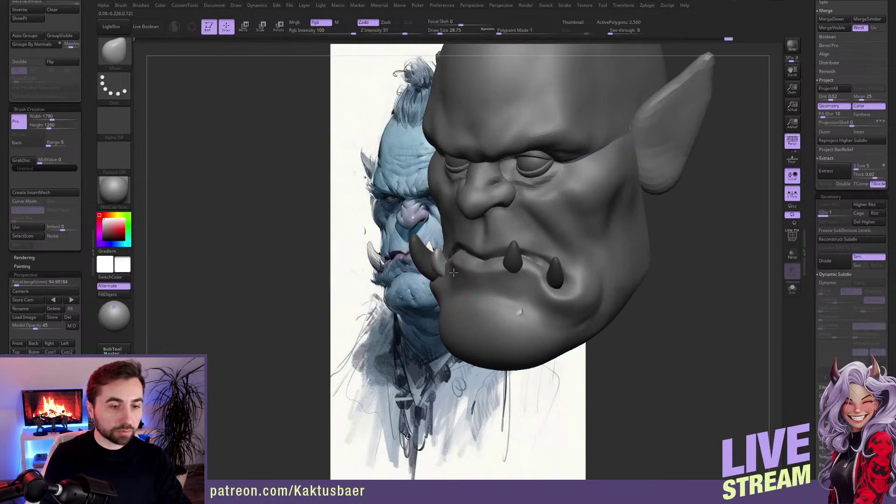
key("bracketleft")
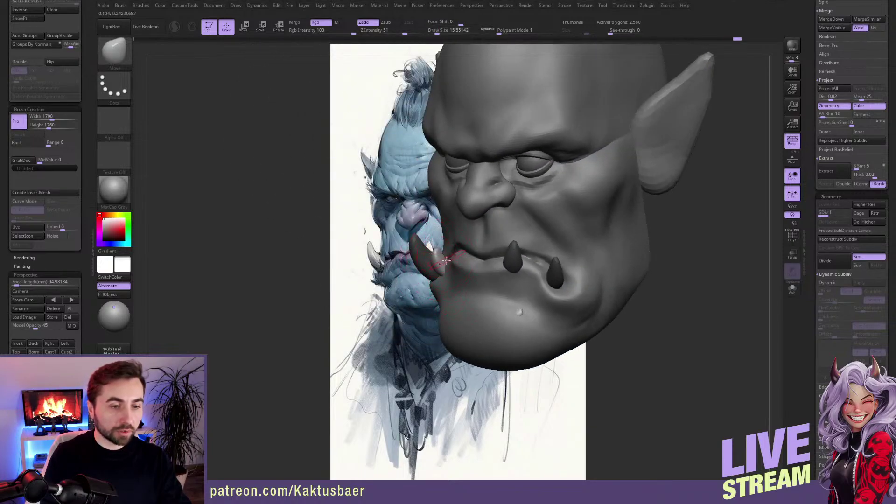
right_click_drag(436, 247, 520, 310)
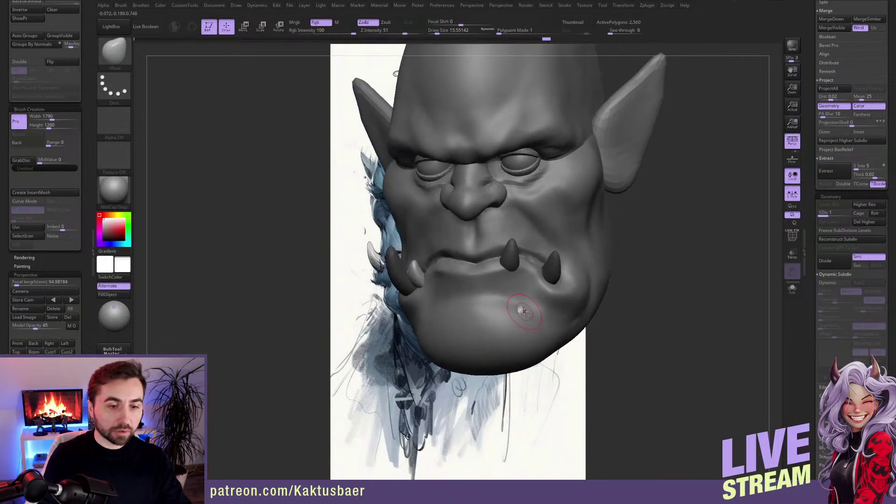
Step: Isolate the teeth subtool, mask all but the small tooth sunk into the chin, and show the head again
key("shift+s")
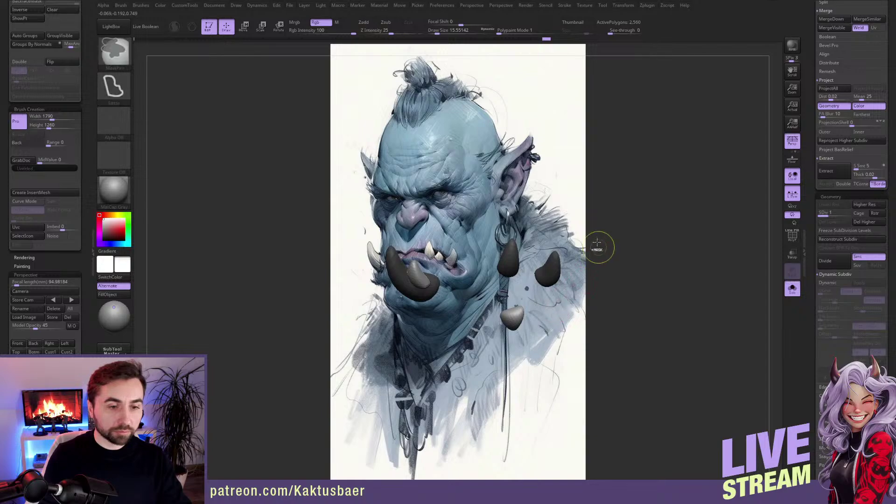
mouse_move(626, 218)
left_mouse_down("ctrl")
mouse_move(528, 204)
mouse_move(448, 275)
mouse_move(512, 268)
left_mouse_up("ctrl")
key("shift+s")
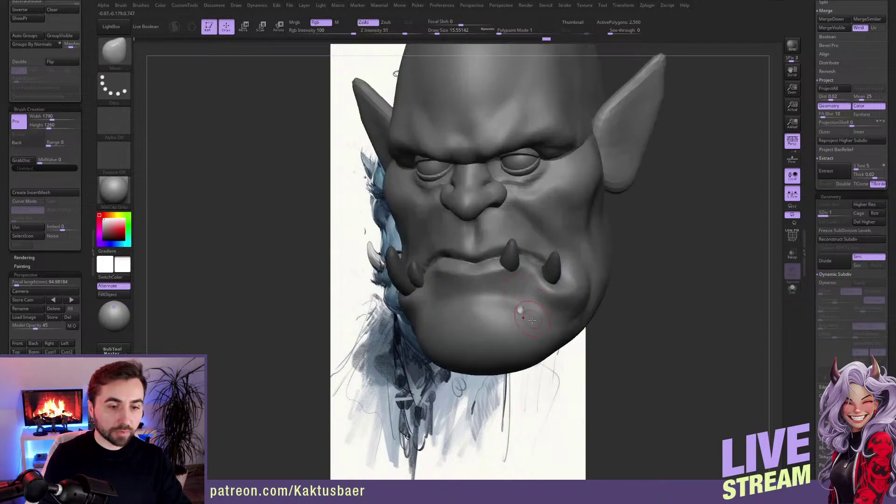
Step: Move the unmasked tooth up from the chin into the gap between the tusks and rotate it to match the painting
key("w")
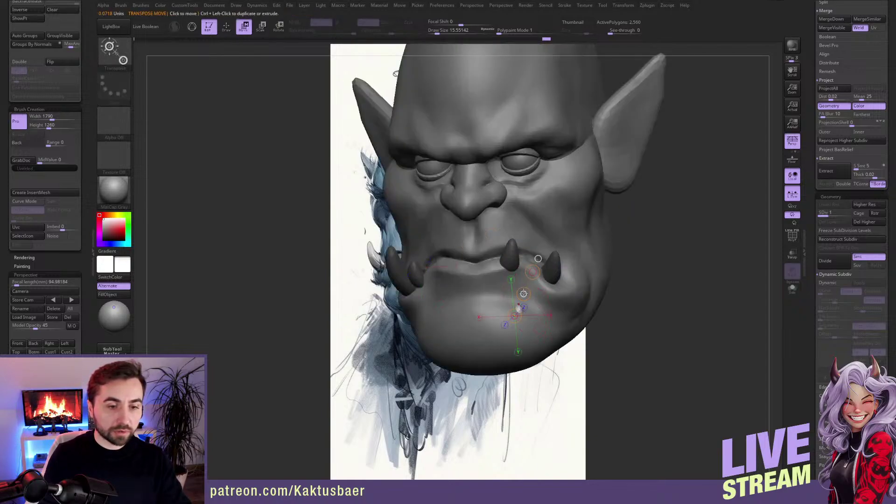
left_click_drag(524, 294, 541, 238)
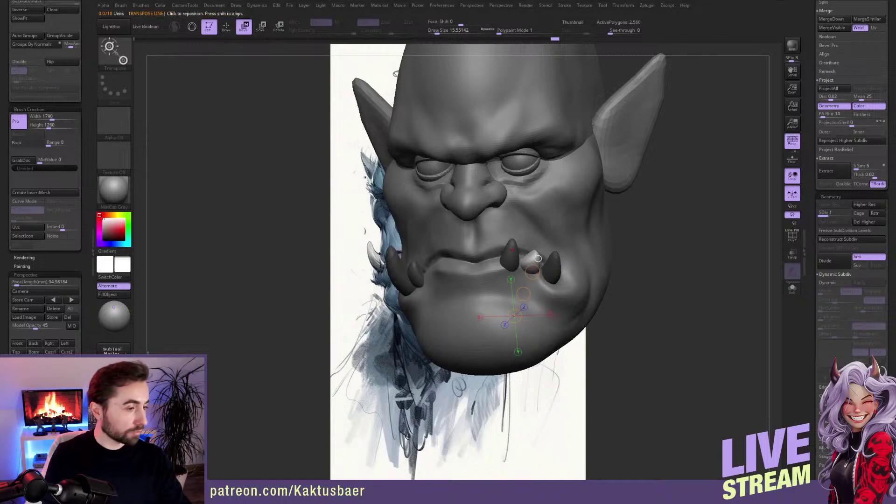
left_click(53, 299)
left_click(53, 299)
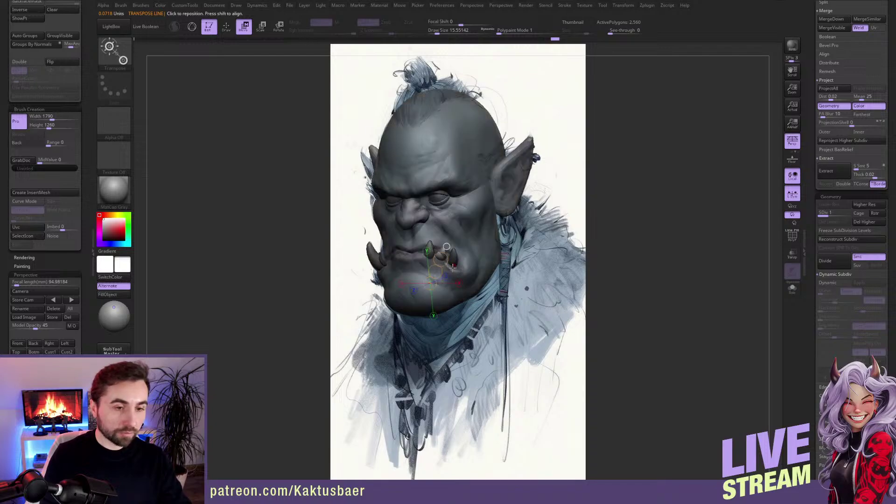
left_click_drag(446, 250, 474, 238)
key("r")
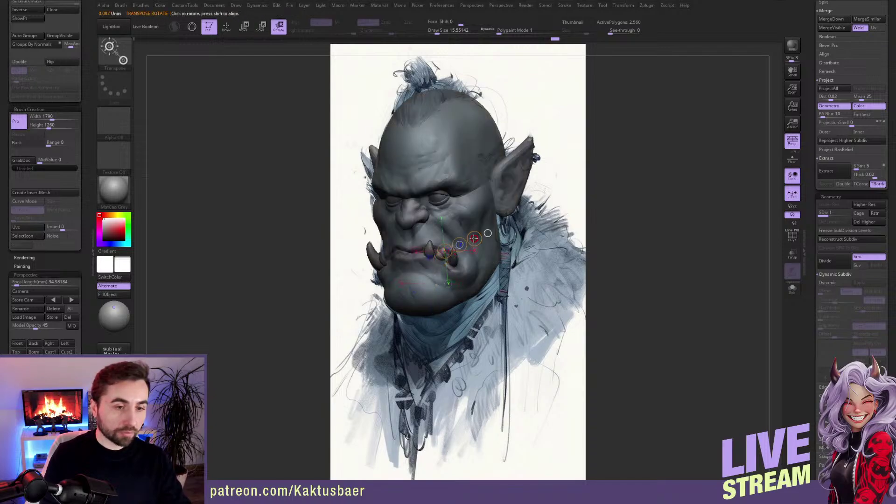
key("w")
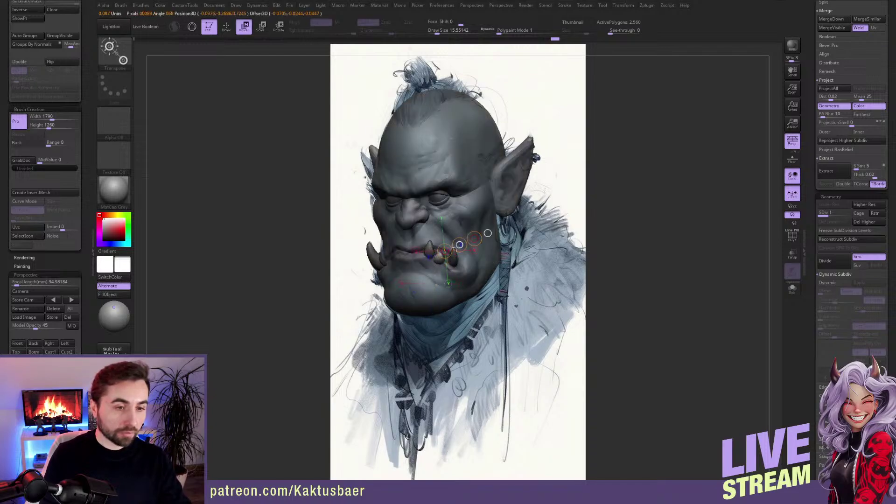
key("q")
Step: Adjust the small tooth's placement between the two tusks from a close-up side view
mouse_move(439, 268)
right_mouse_down()
mouse_move(416, 265)
mouse_move(436, 267)
right_mouse_up()
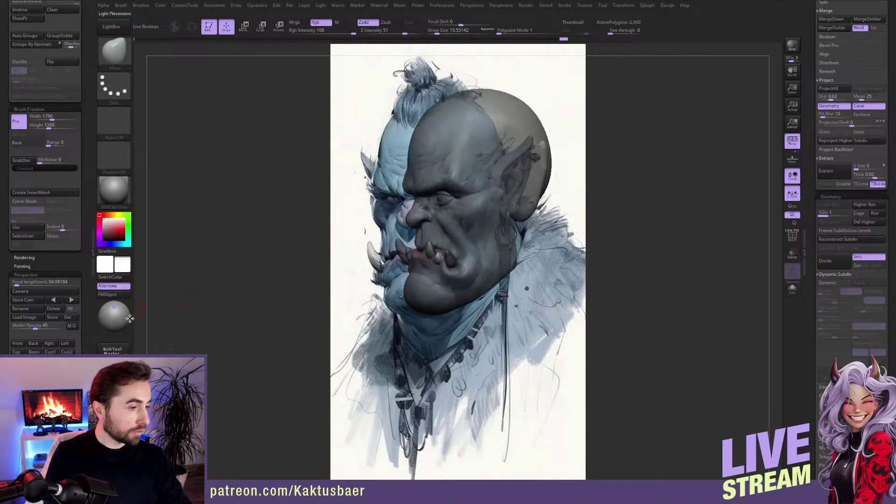
left_click_drag(467, 279, 459, 272, "shift")
mouse_move(458, 272)
right_mouse_down()
mouse_move(450, 259)
mouse_move(464, 239)
right_mouse_up()
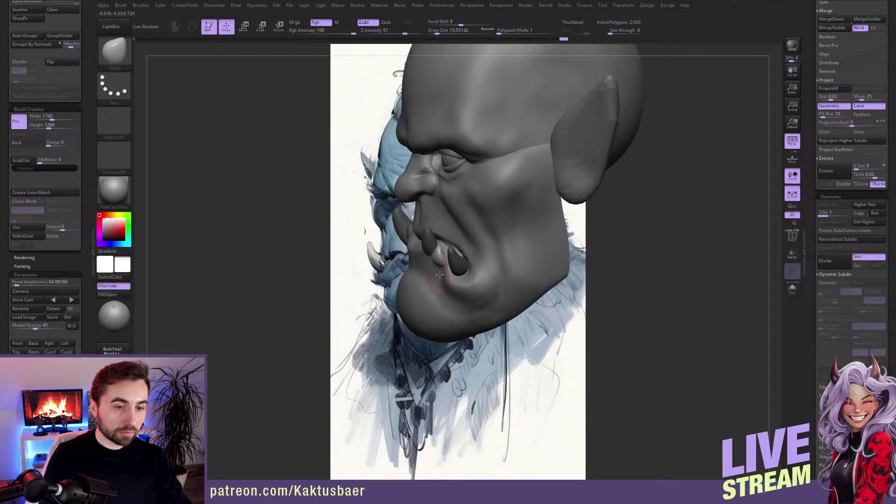
key("w")
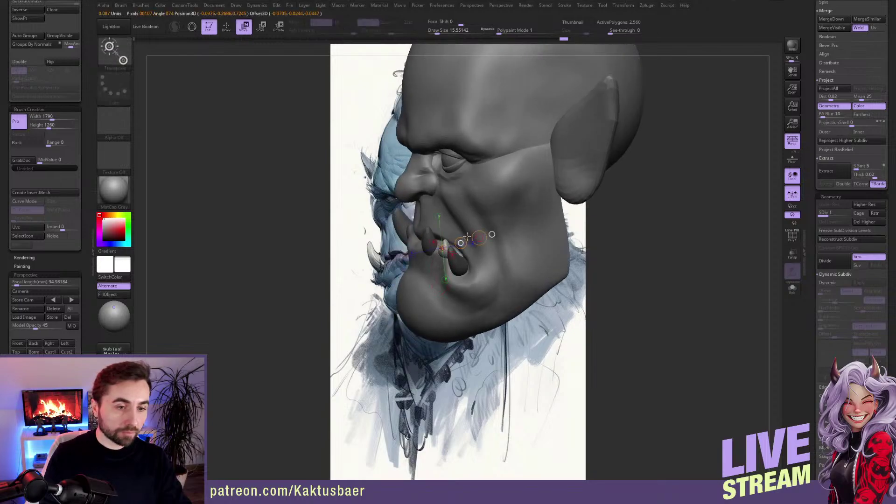
key("q")
Step: Select the head and reshape the lips around the new tooth with the Move brush at a draw size of about 39
mouse_move(466, 238)
right_mouse_down()
mouse_move(446, 277)
mouse_move(466, 276)
right_mouse_up()
left_click(469, 277, "alt")
key("w")
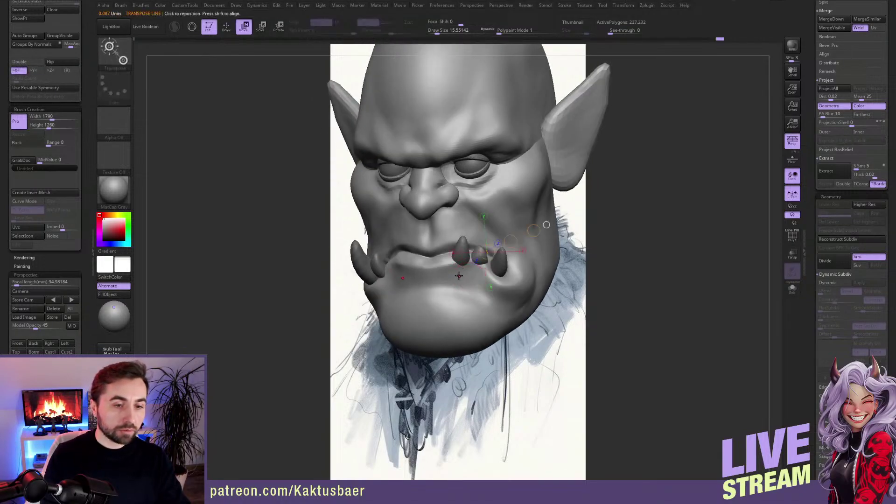
key("q")
key("bracketright")
key("bracketright")
key("bracketleft")
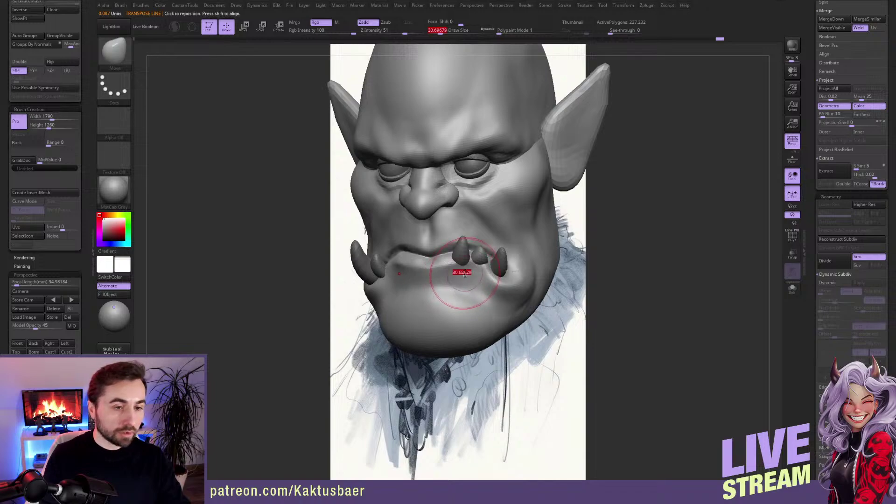
right_click_drag(461, 267, 355, 270)
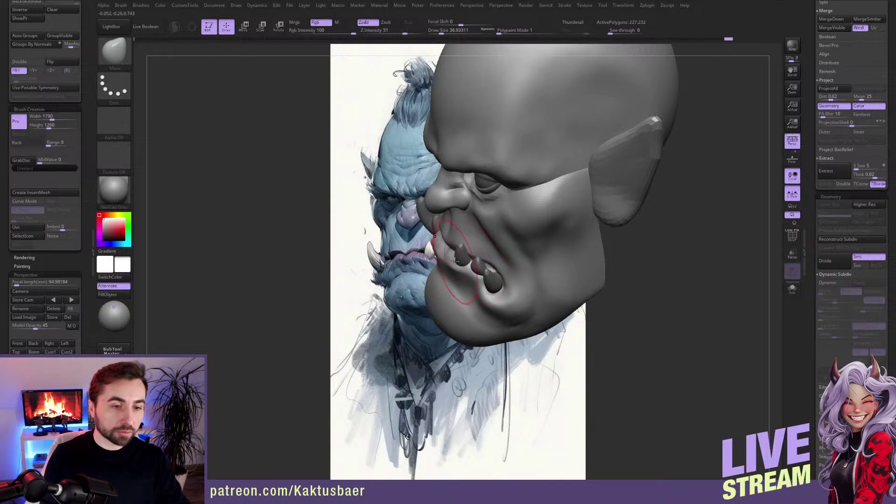
Step: Refine the lip line around the tooth bases with the Move brush at a draw size of about 20
key("bracketleft")
key("bracketleft")
mouse_move(448, 260)
right_mouse_down()
mouse_move(475, 280)
mouse_move(473, 297)
right_mouse_up()
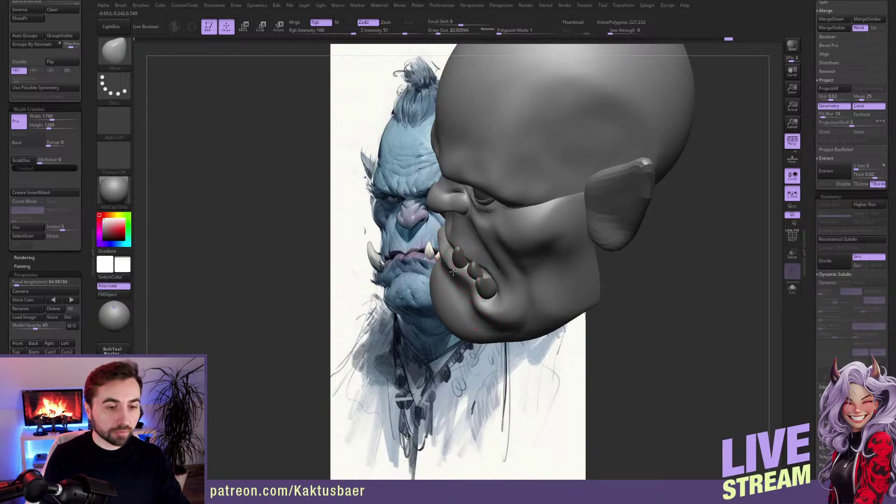
mouse_move(445, 265)
right_mouse_down()
mouse_move(493, 273)
mouse_move(457, 267)
right_mouse_up()
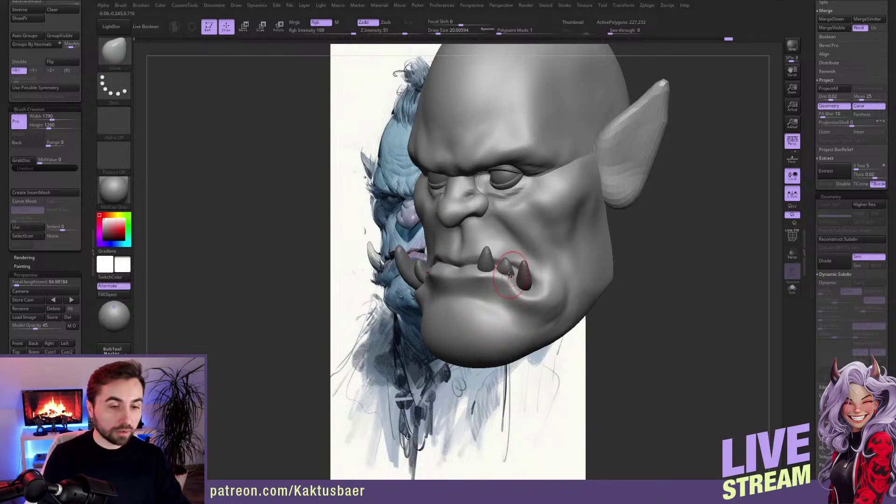
right_click_drag(514, 259, 544, 259)
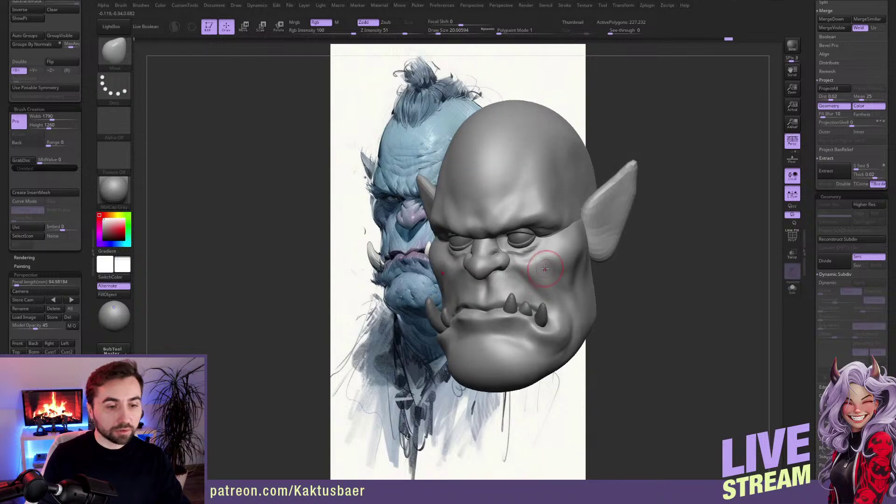
Step: Smooth the cheek and the area around the mouth corner with the Smooth brush at a draw size of about 13
key("s")
left_click_drag(550, 276, 547, 275)
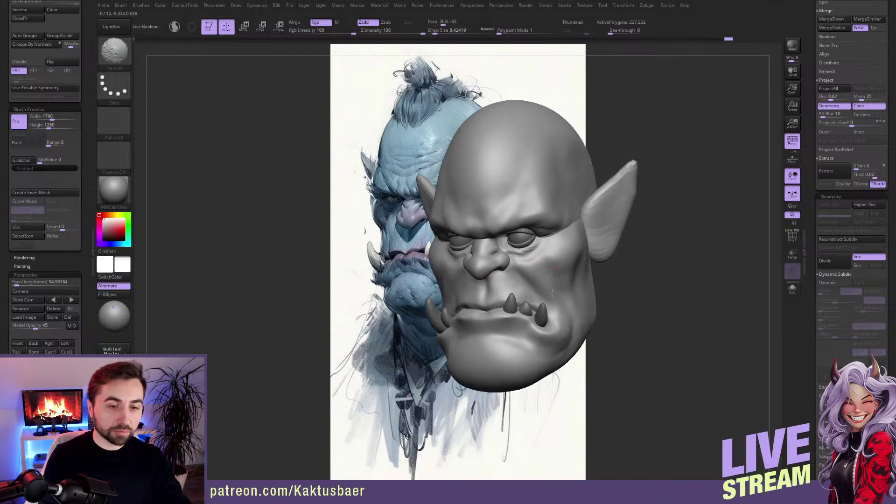
key("s")
key("s")
left_click_drag(550, 264, 552, 263)
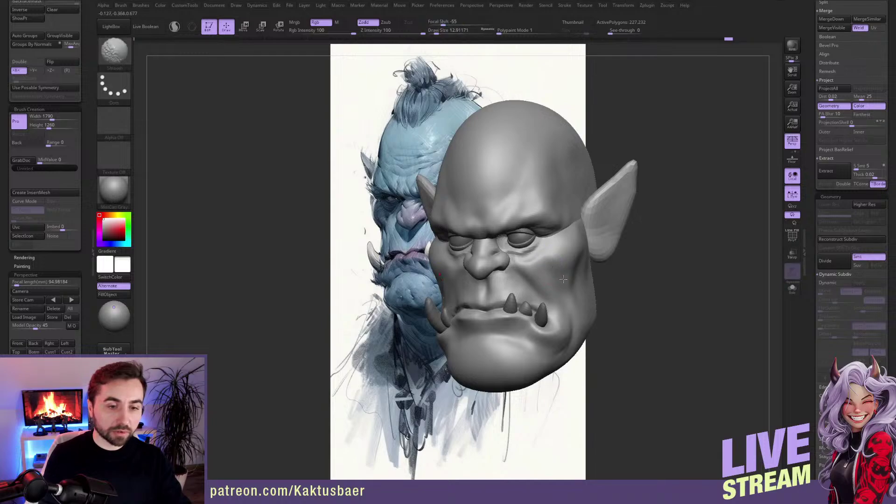
mouse_move(558, 272)
right_mouse_down()
mouse_move(573, 271)
mouse_move(548, 268)
mouse_move(583, 275)
mouse_move(537, 329)
right_mouse_up()
key("shift")
key("shift")
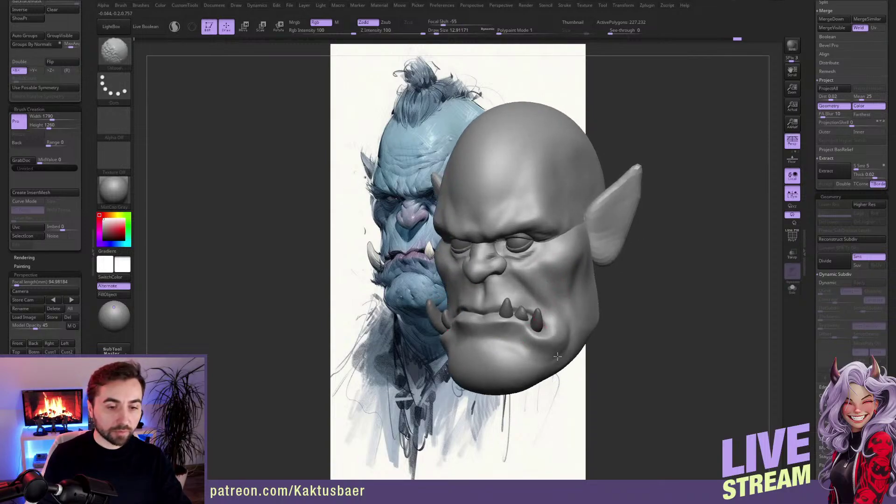
left_click_drag(563, 346, 550, 352, "shift")
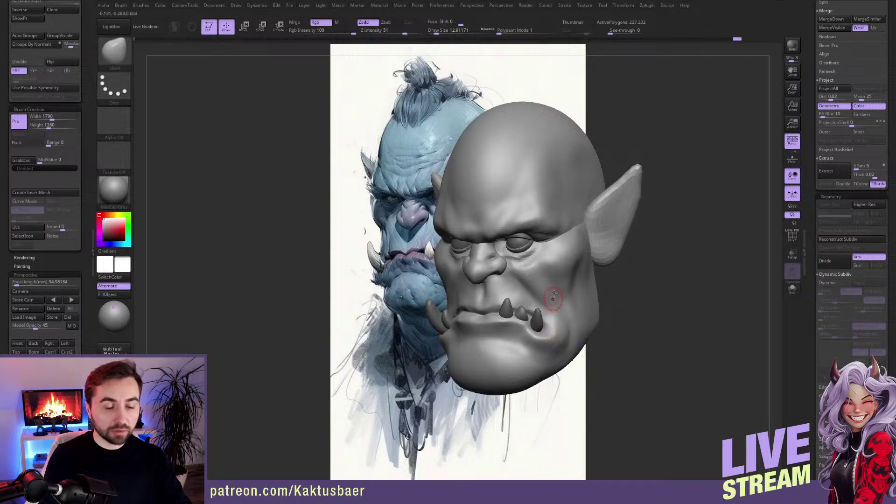
Step: Reshape the area above the tusks, between the nose and mouth corner, with the Move brush at a draw size of about 26
right_click_drag(554, 295, 627, 273)
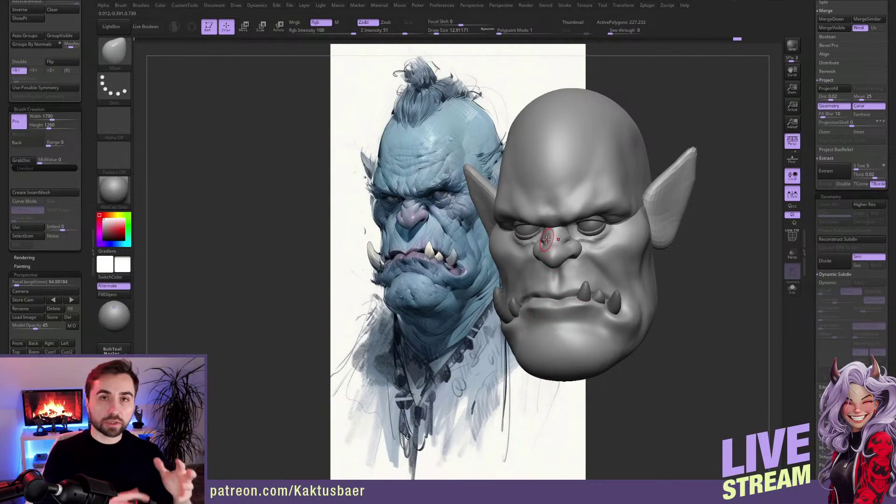
mouse_move(605, 293)
right_mouse_down()
mouse_move(593, 289)
mouse_move(605, 271)
right_mouse_up()
key("bracketright")
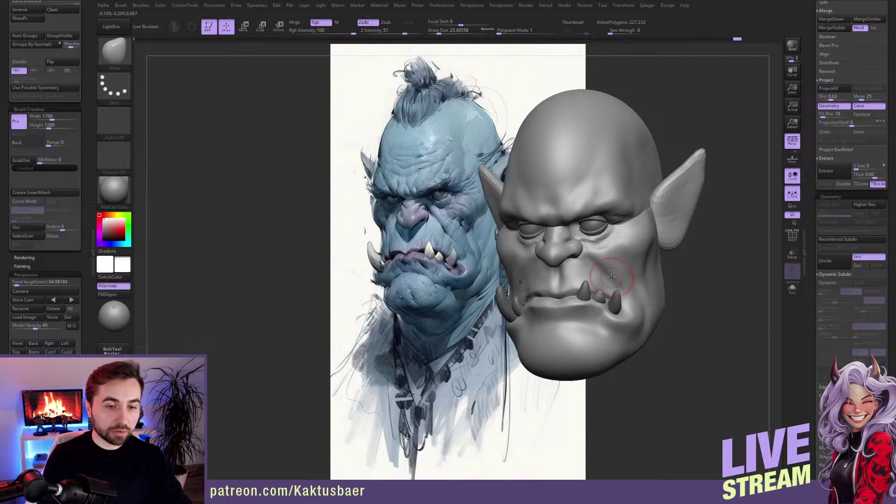
left_click_drag(614, 273, 604, 285)
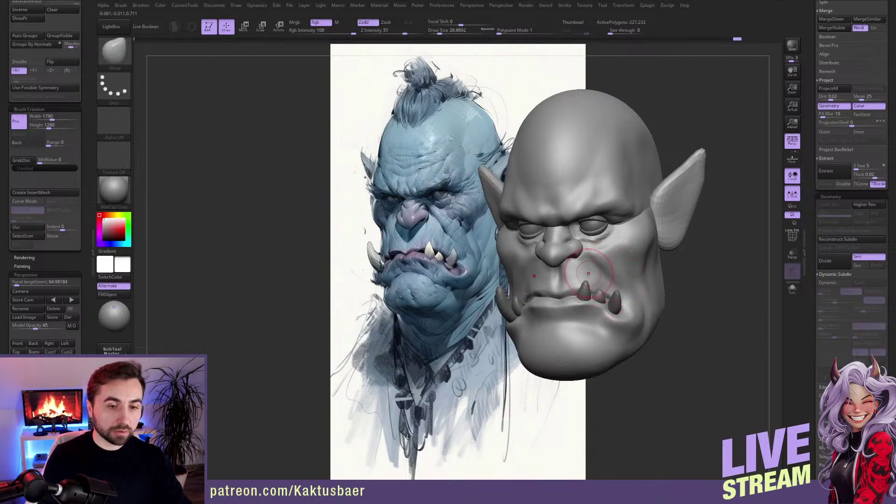
Step: Build up the upper lip toward the mouth corner with the ClayBuildup brush at a draw size of about 12 and smooth it
key("bracketleft")
mouse_move(581, 280)
right_mouse_down()
mouse_move(595, 279)
mouse_move(544, 293)
mouse_move(574, 303)
mouse_move(581, 290)
mouse_move(537, 287)
mouse_move(570, 285)
right_mouse_up()
key("bracketleft")
key("b")
key("c")
key("b")
key("bracketleft")
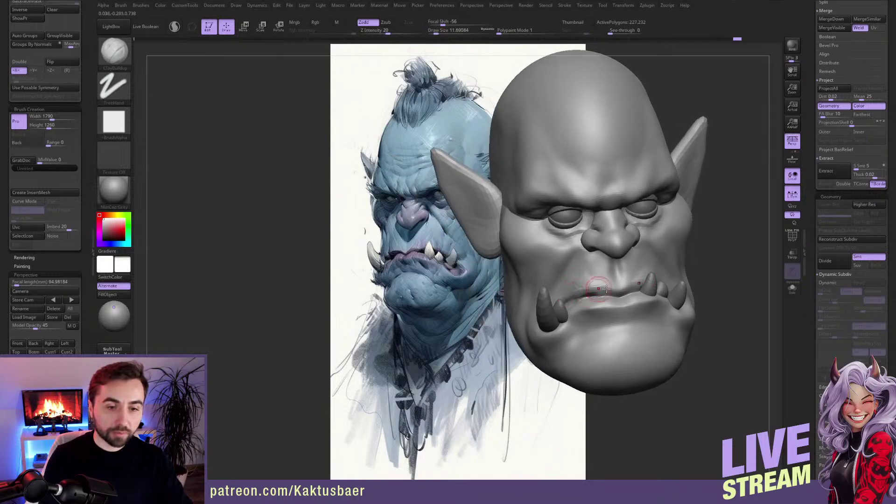
mouse_move(591, 291)
left_mouse_down()
mouse_move(602, 294)
mouse_move(545, 294)
left_mouse_up()
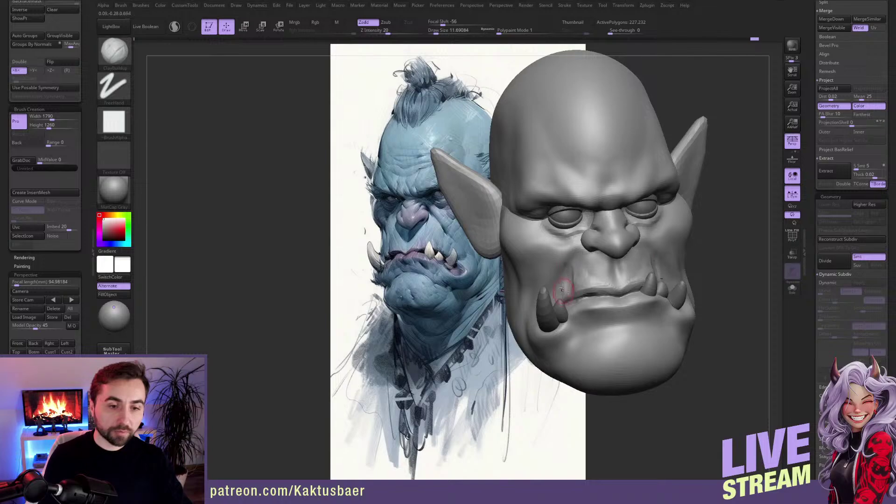
key("shift")
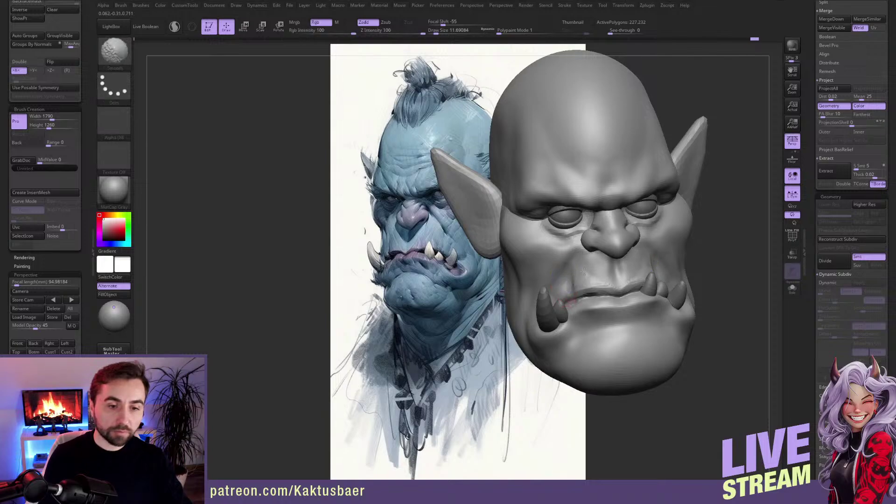
Step: Sculpt folds above the upper lip and the tusks with the ClayBuildup brush
right_click_drag(586, 284, 545, 280)
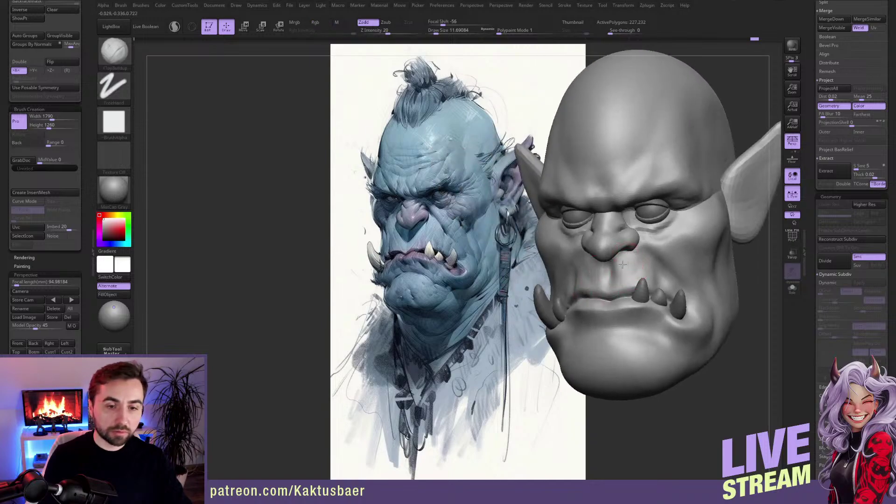
left_click_drag(636, 265, 636, 276)
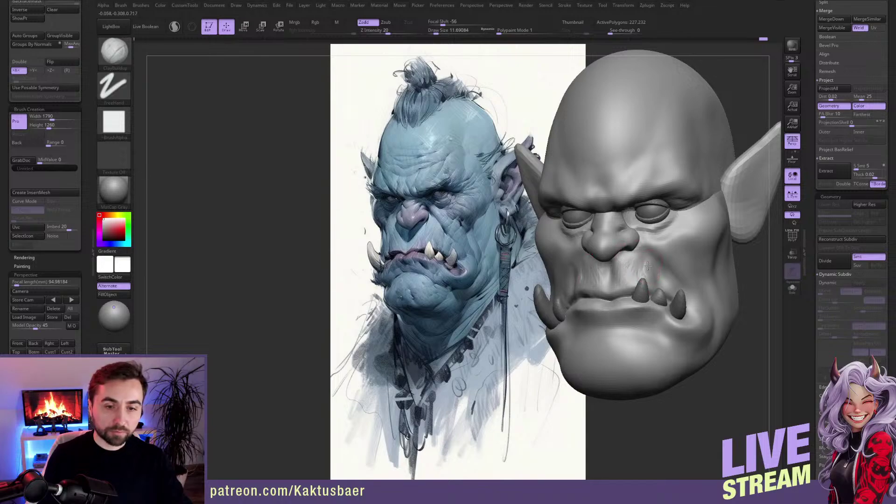
right_click_drag(661, 274, 654, 277)
mouse_move(660, 277)
left_mouse_down()
mouse_move(662, 292)
mouse_move(663, 280)
left_mouse_up()
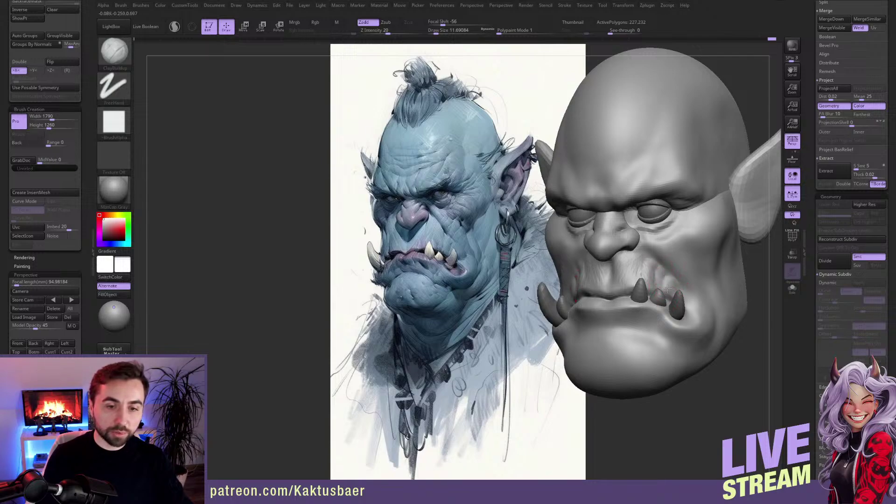
left_click_drag(667, 288, 673, 284)
right_click_drag(677, 280, 676, 288, "alt")
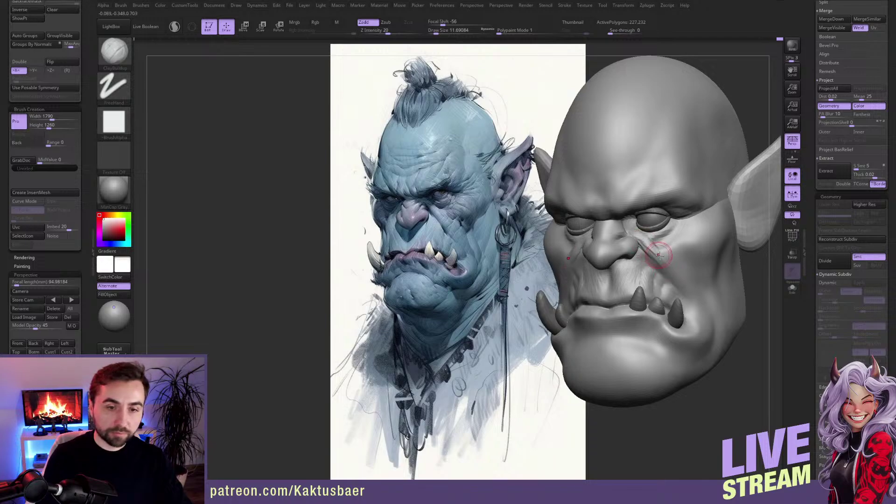
Step: Select the eyeballs, place a scaling line on one, and switch to the PM3D_Sphere3D3 subtool
left_click(656, 222, "alt")
key("w")
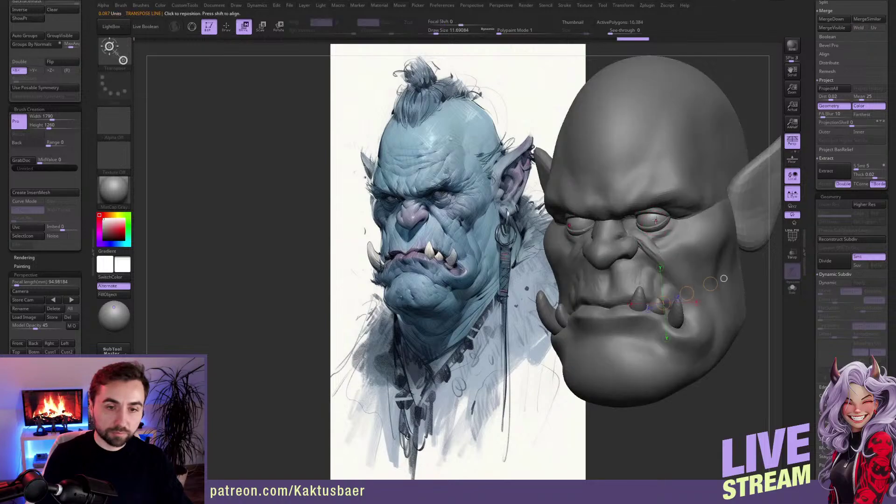
key("e")
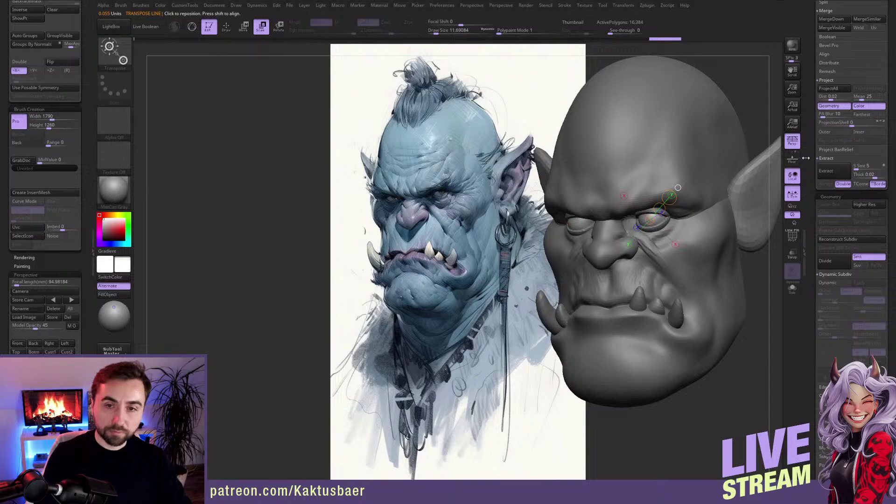
left_click_drag(810, 158, 803, 229)
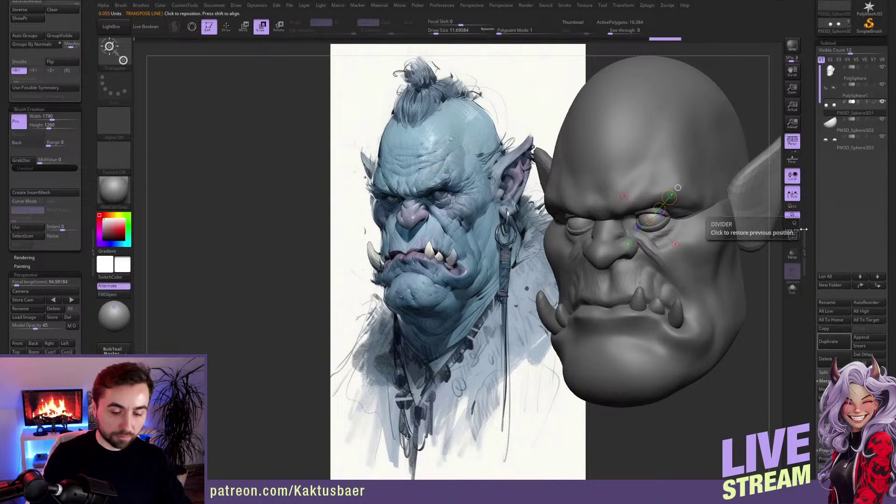
key("Down")
key("Down")
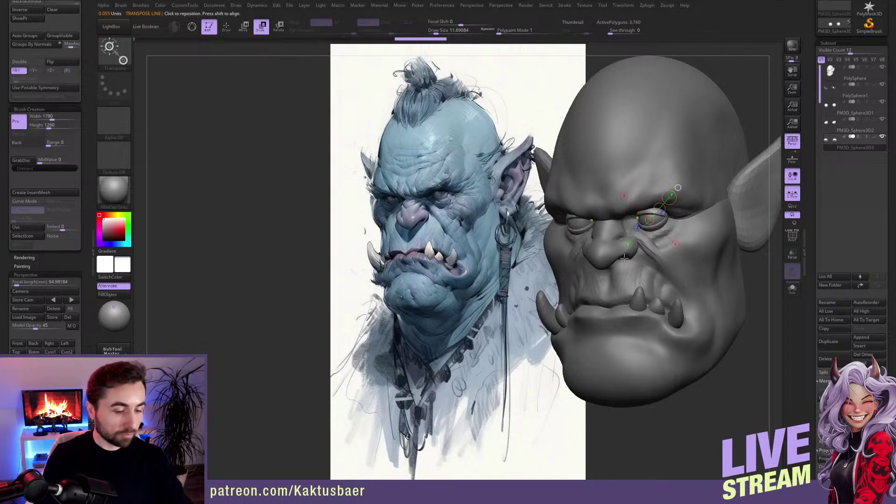
Step: Undo the last action, return to drawing mode, and make the head the active subtool again
key("ctrl+z")
key("q")
mouse_move(624, 258)
right_mouse_down()
mouse_move(652, 236)
mouse_move(641, 229)
mouse_move(648, 237)
right_mouse_up()
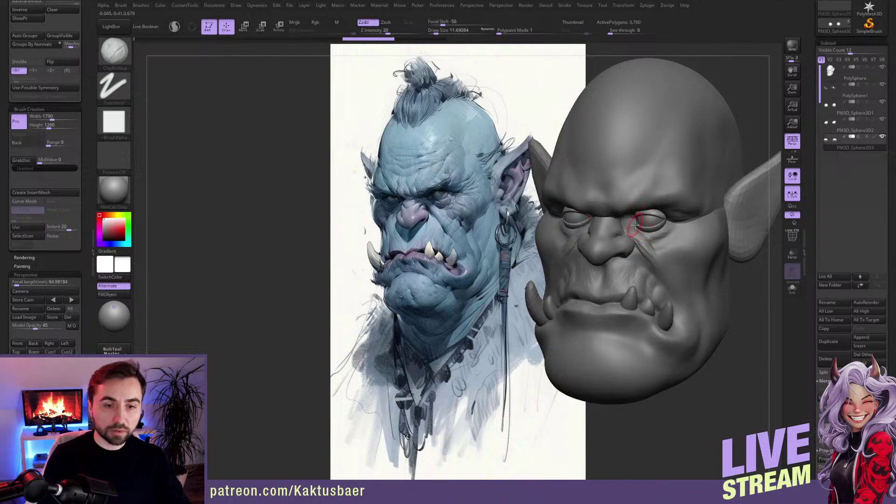
mouse_move(635, 225)
right_mouse_down()
mouse_move(655, 233)
mouse_move(648, 236)
right_mouse_up()
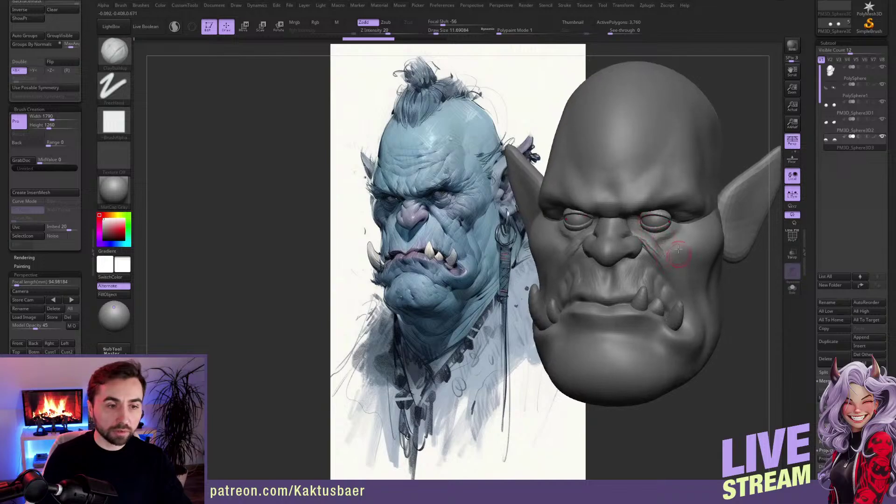
left_click(684, 203, "alt")
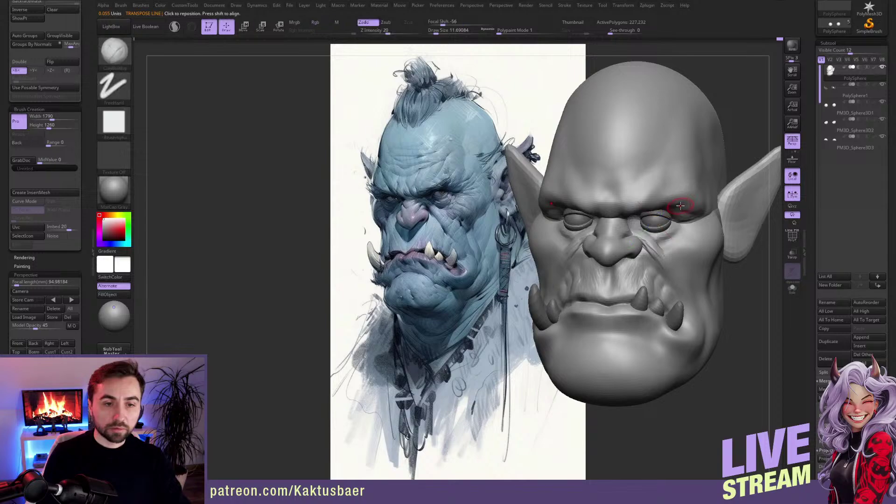
Step: Sculpt folds at the outer eye corner and vertical frown lines between the brows with the ClayBuildup brush, reducing the draw size to about 6
right_click_drag(680, 207, 682, 205)
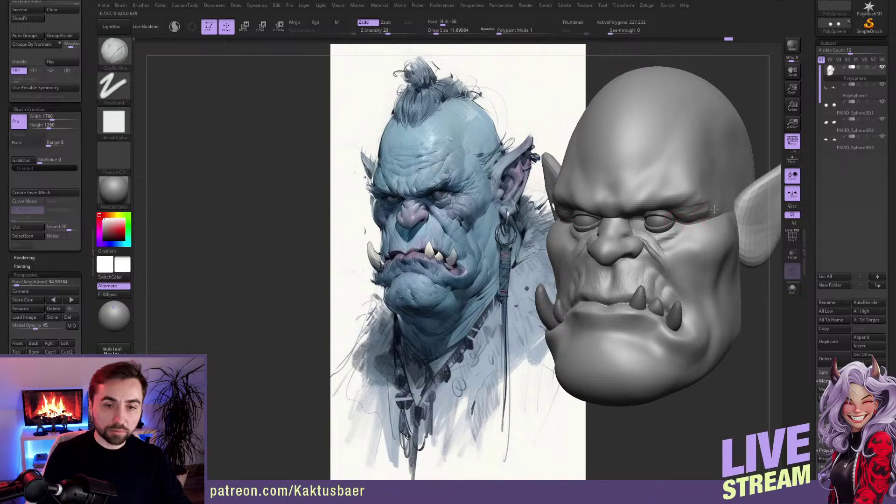
mouse_move(706, 224)
right_mouse_down()
mouse_move(687, 233)
mouse_move(644, 224)
right_mouse_up()
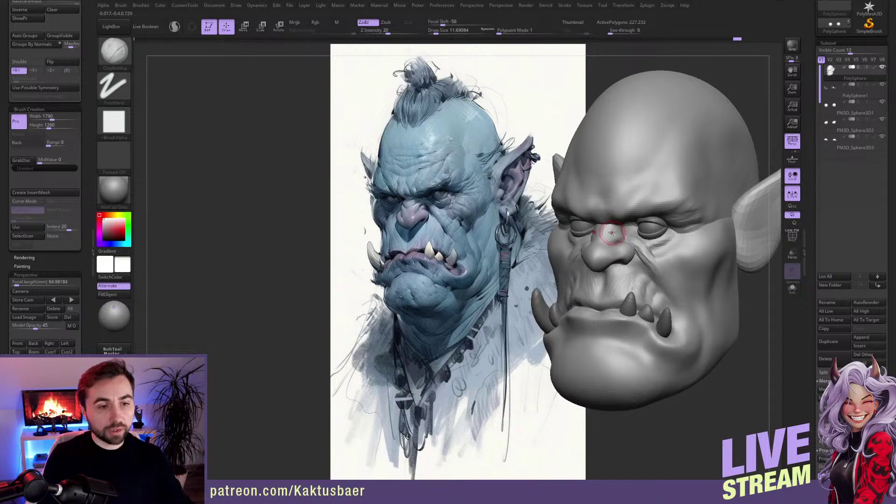
right_click_drag(606, 215, 600, 216)
key("s")
left_click_drag(602, 215, 600, 215)
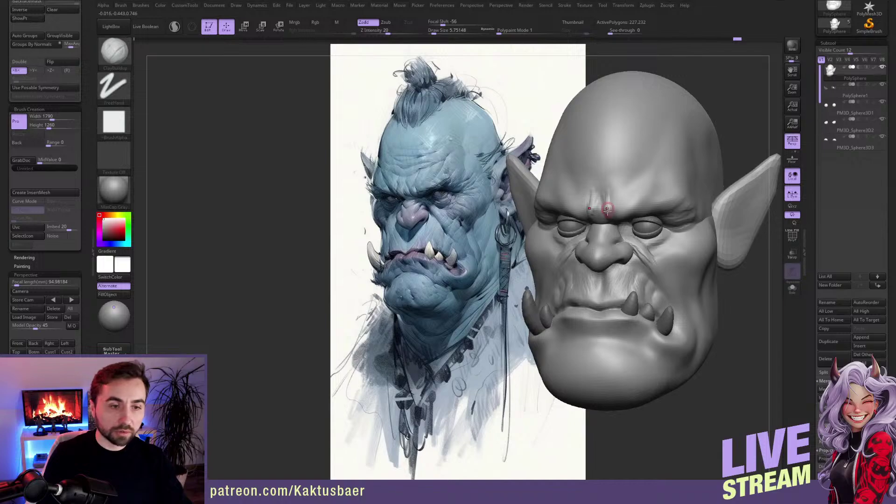
left_click_drag(602, 204, 604, 217)
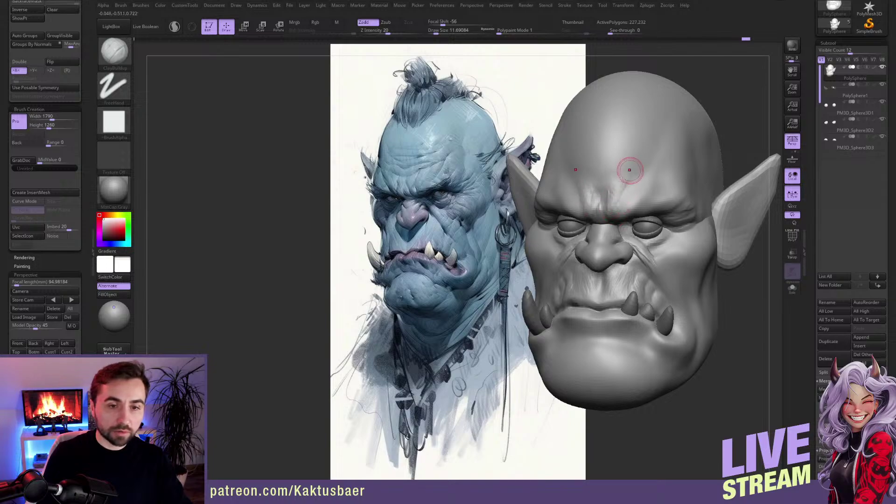
Step: Sculpt angled brow folds and horizontal wrinkles across the lower forehead with the ClayBuildup brush at a draw size of about 12
right_click_drag(617, 194, 623, 210, "alt")
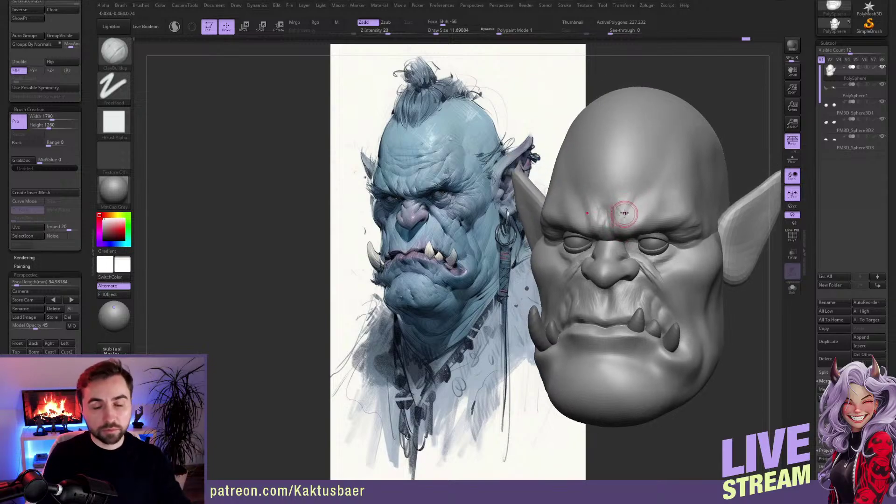
left_click_drag(602, 201, 624, 201)
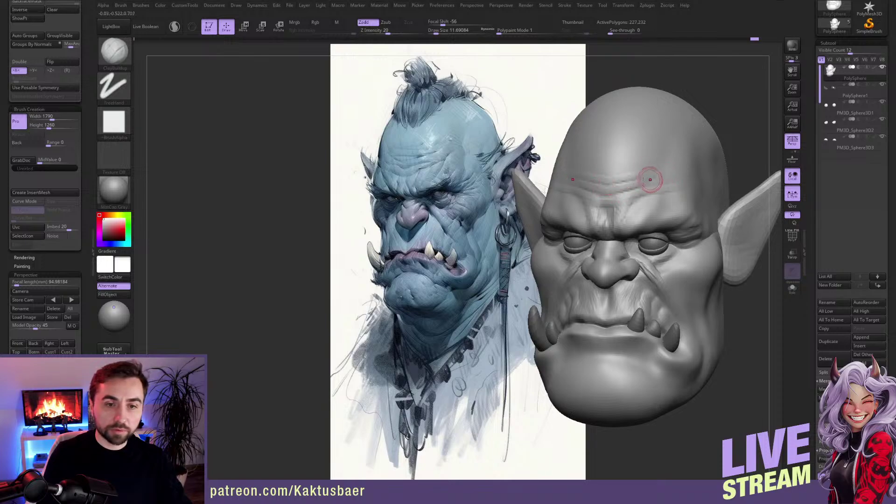
right_click_drag(621, 195, 607, 191)
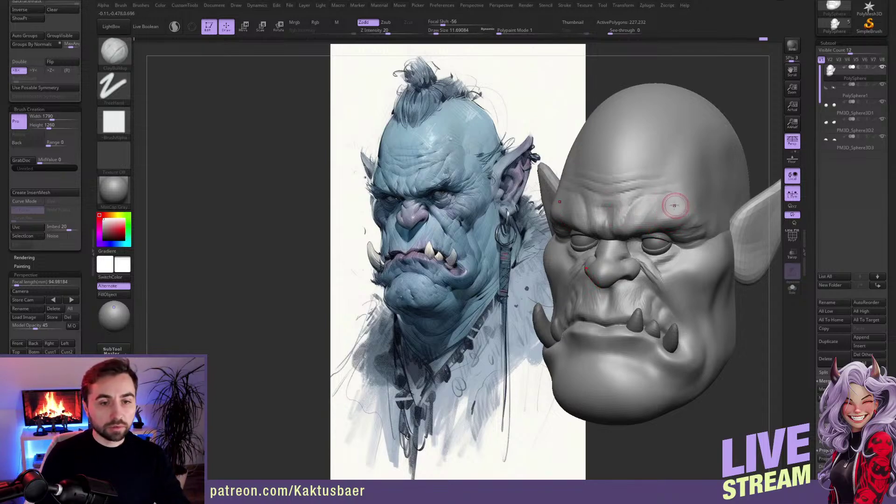
Step: Rework the folds on the outer brow, undoing one stroke, and shape the ridge running from the brow up the temple
left_click_drag(680, 210, 670, 199)
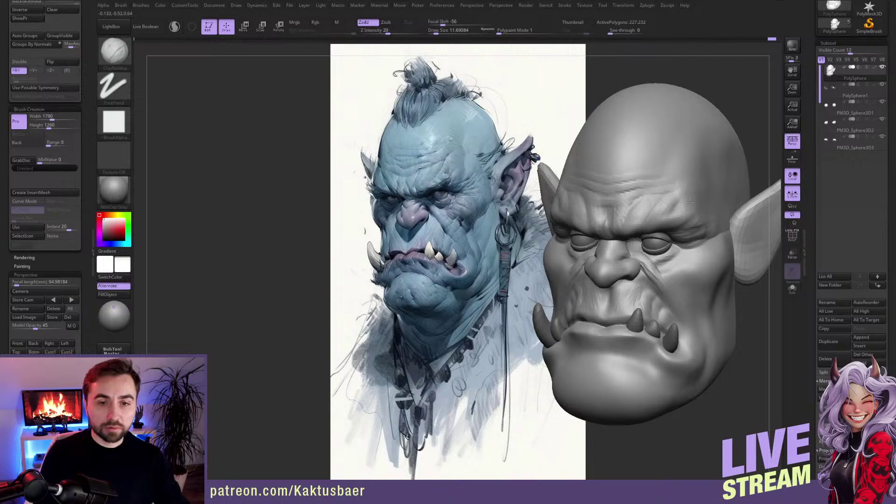
key("ctrl+z")
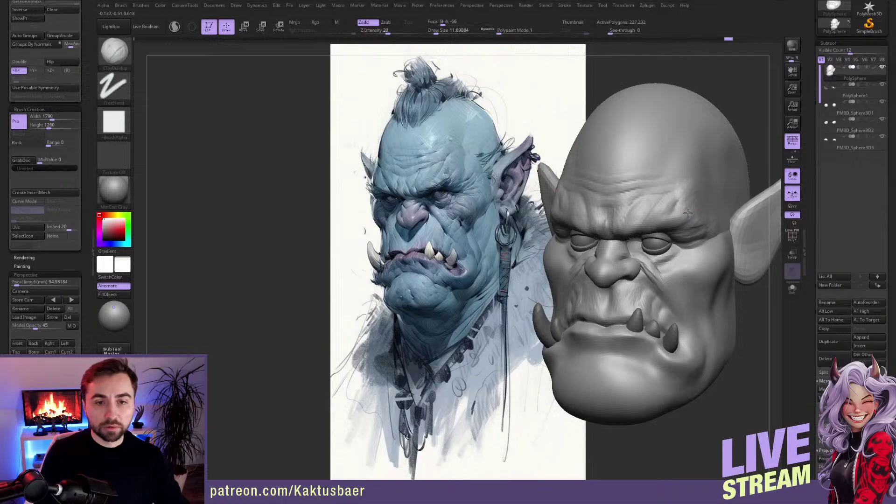
mouse_move(690, 206)
right_mouse_down("alt")
mouse_move(686, 213)
mouse_move(686, 184)
right_mouse_up("alt")
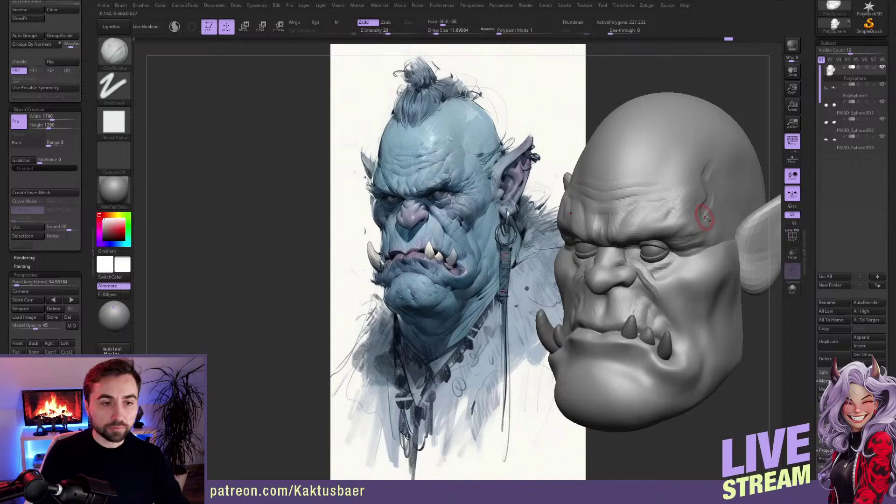
left_click_drag(704, 211, 702, 223)
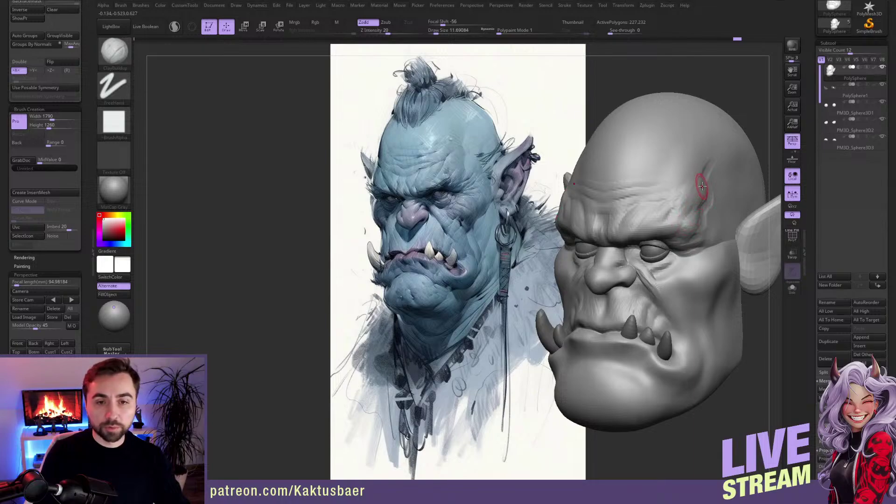
left_click_drag(685, 202, 695, 182)
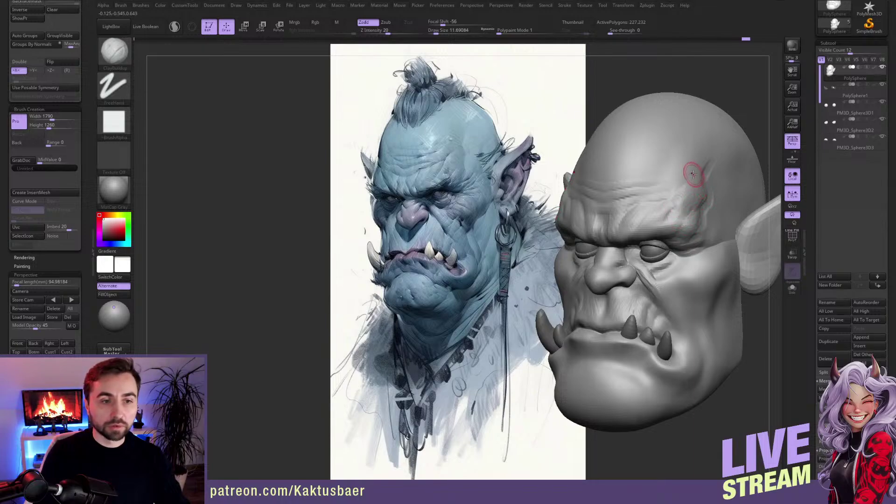
Step: Extend the temple ridge up the side of the forehead at a draw size of about 20 and smooth the forehead beside it
right_click_drag(694, 174, 703, 172)
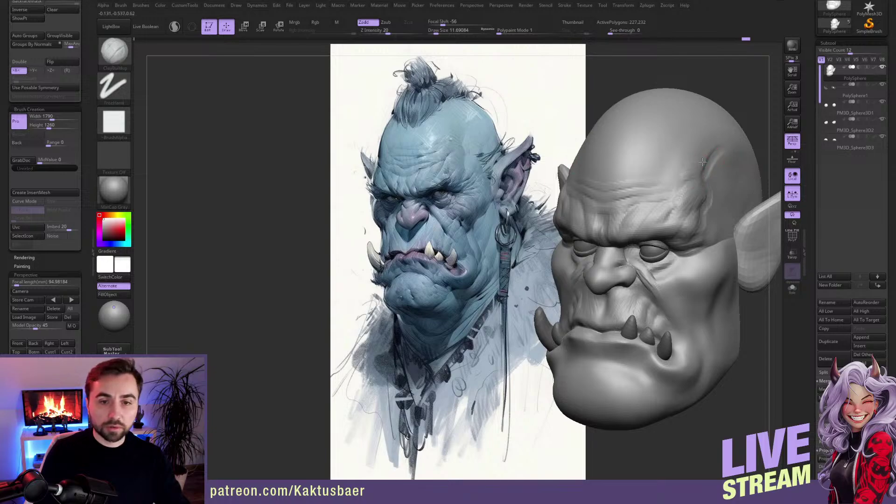
key("bracketright")
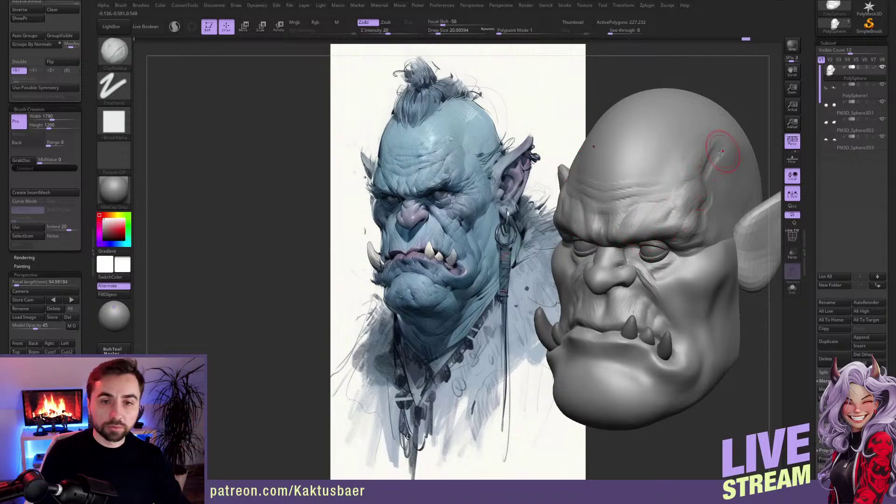
left_click_drag(710, 141, 714, 138)
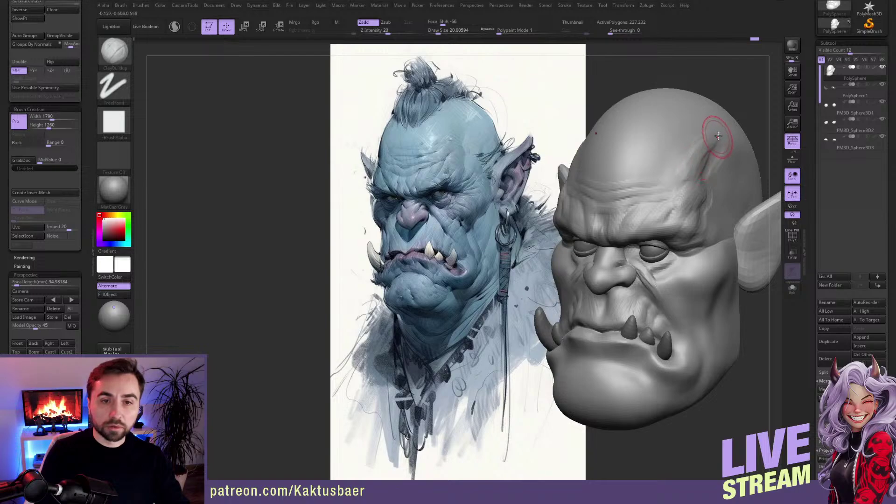
mouse_move(704, 144)
right_mouse_down()
mouse_move(696, 155)
mouse_move(708, 180)
mouse_move(708, 152)
right_mouse_up()
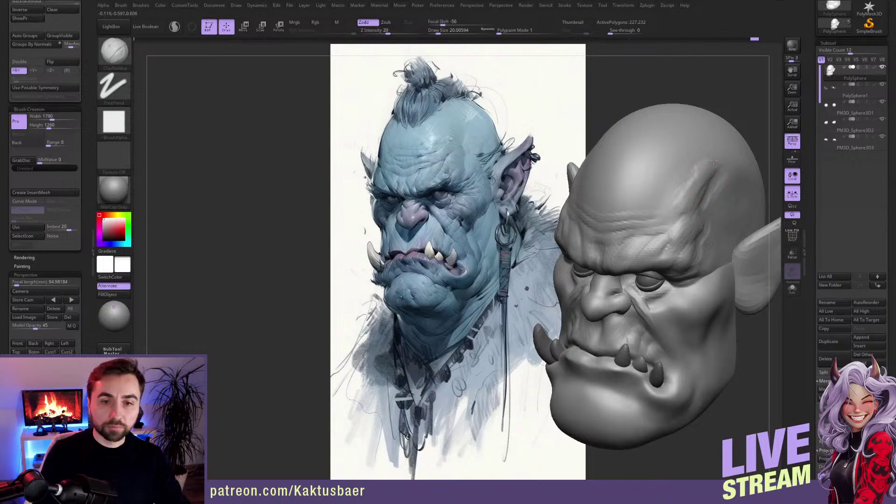
right_click_drag(649, 200, 666, 200)
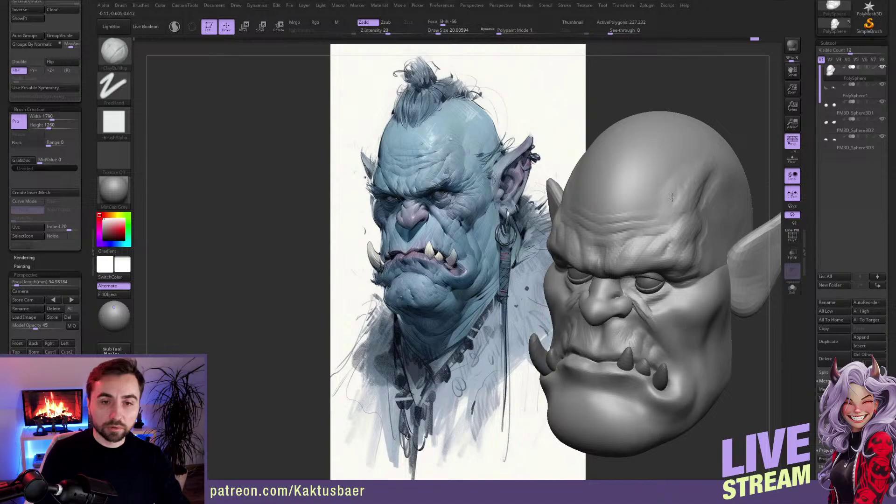
right_click_drag(666, 184, 676, 184)
left_click_drag(686, 196, 695, 175, "shift")
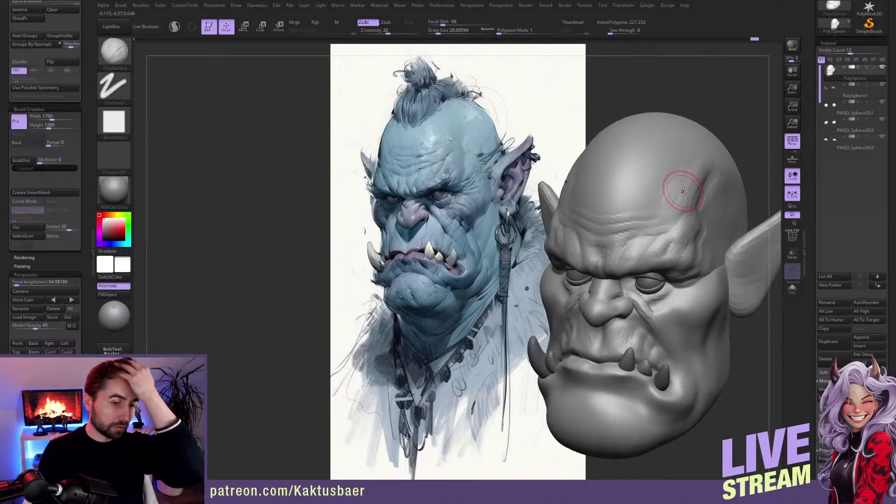
Step: Refine the fold running from the side of the nose under the eye with ClayBuildup at a draw size of about 11
right_click_drag(665, 299, 653, 262)
key("s")
left_click_drag(652, 265, 649, 265)
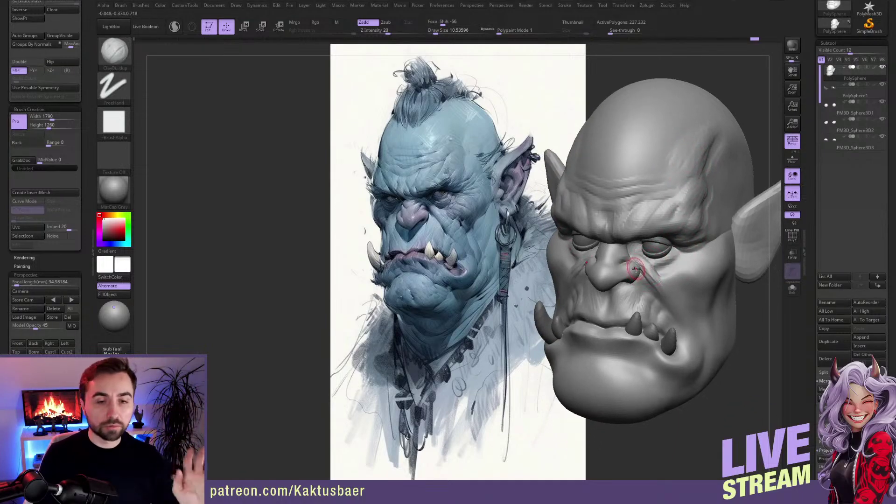
right_click_drag(636, 270, 632, 275)
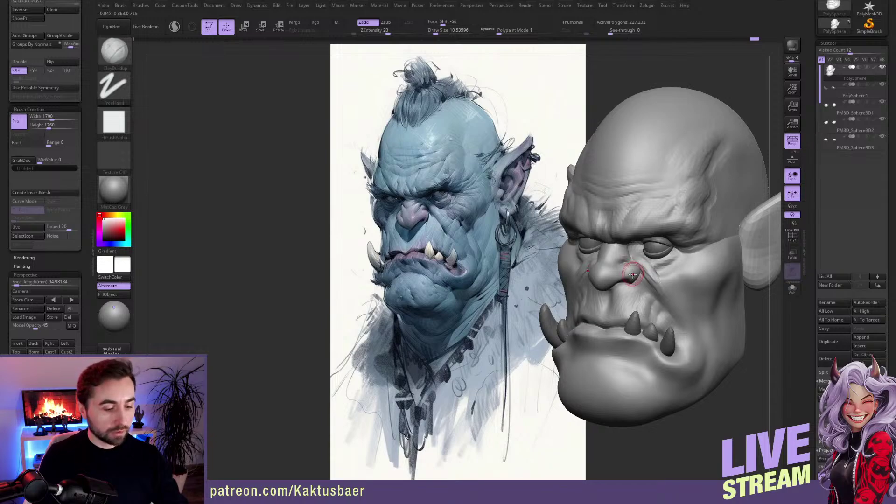
Step: Mask everything except the lower-face polygroup and adjust the fold beside the nose with the Move brush at a draw size of about 13
key("b")
key("m")
key("v")
key("s")
left_click_drag(636, 267, 638, 269)
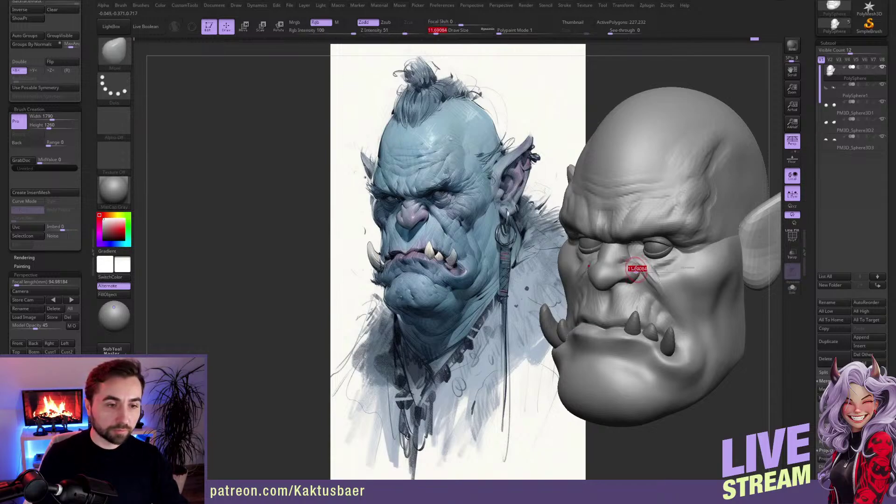
key("w")
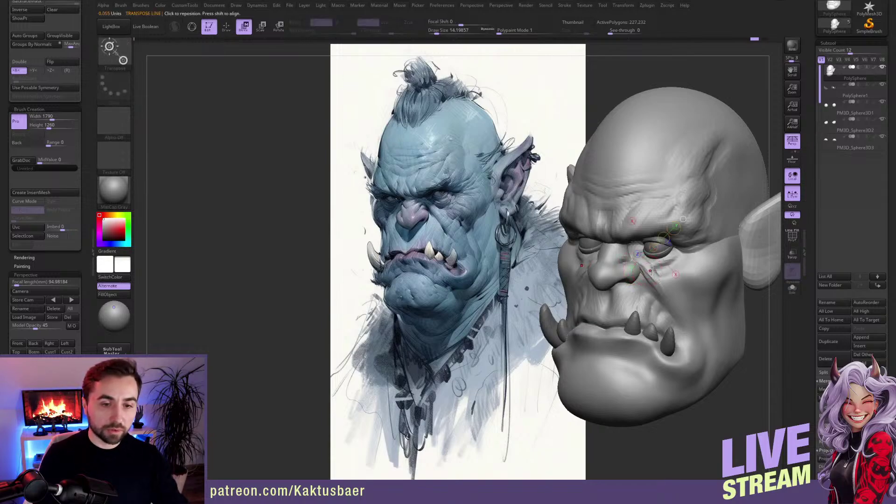
left_click(657, 279, "ctrl")
key("q")
right_click_drag(635, 264, 636, 255, "alt")
key("bracketright")
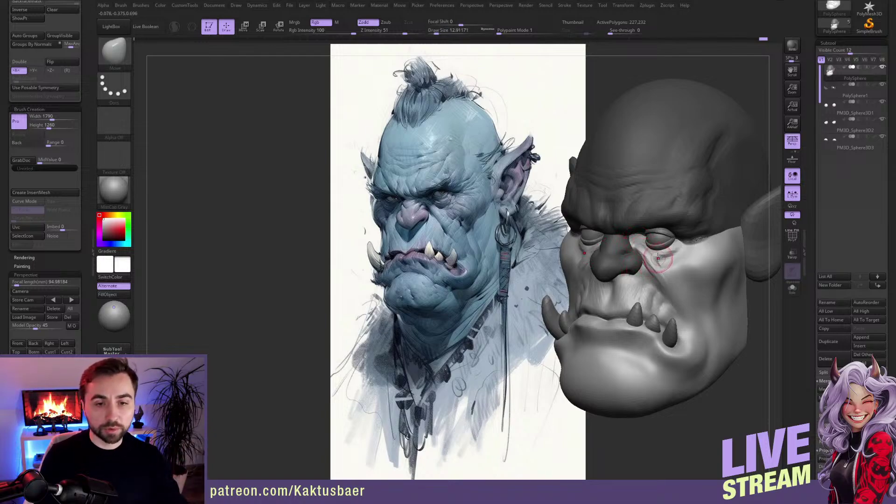
right_click_drag(658, 257, 665, 251)
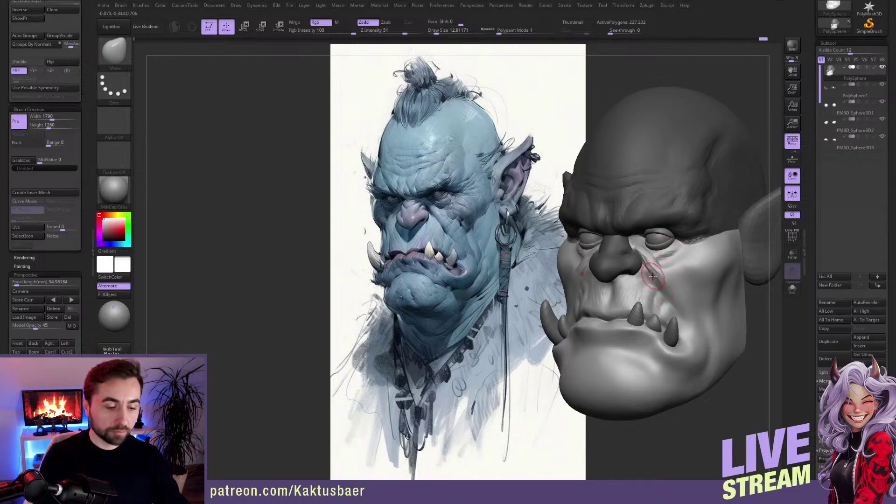
Step: Carve the crease between the nose and cheek deeper with the DamStandard brush at a draw size of about 13
key("b")
key("c")
key("b")
key("b")
key("d")
key("s")
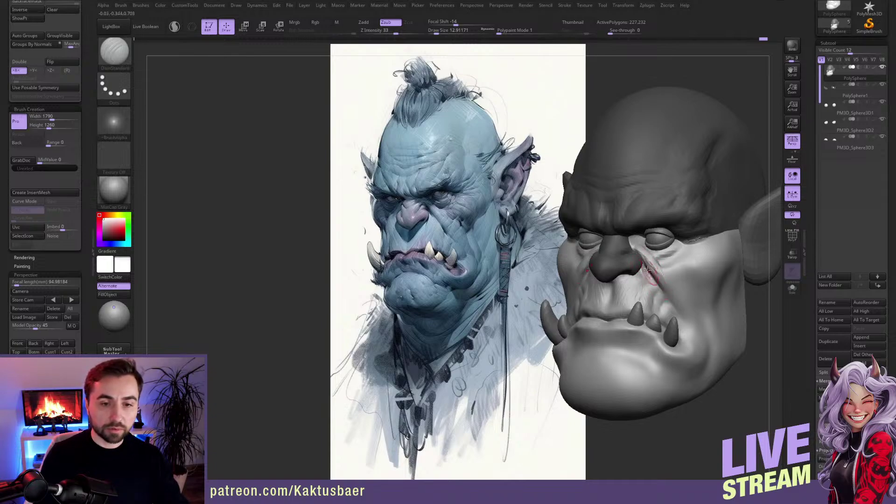
Step: Build up the area between the nose crease and the inner tusk with the ClayBuildup brush
key("b")
key("c")
key("b")
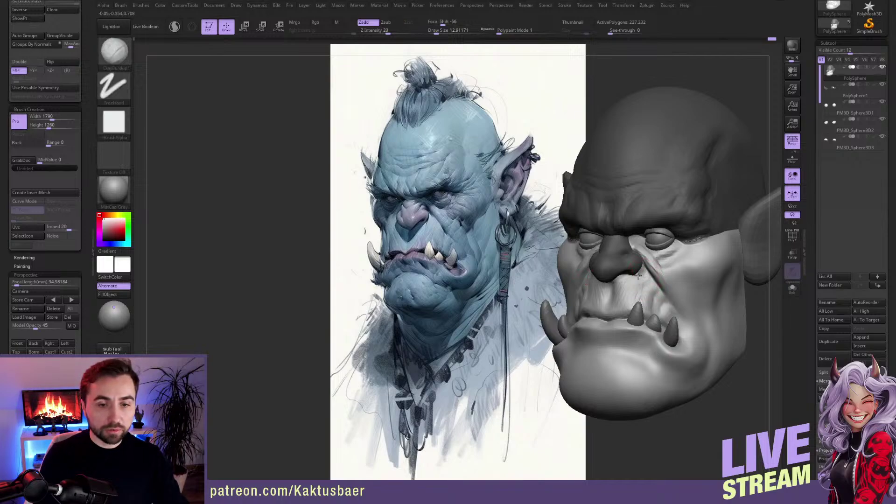
mouse_move(640, 286)
left_mouse_down()
mouse_move(632, 285)
mouse_move(642, 274)
left_mouse_up()
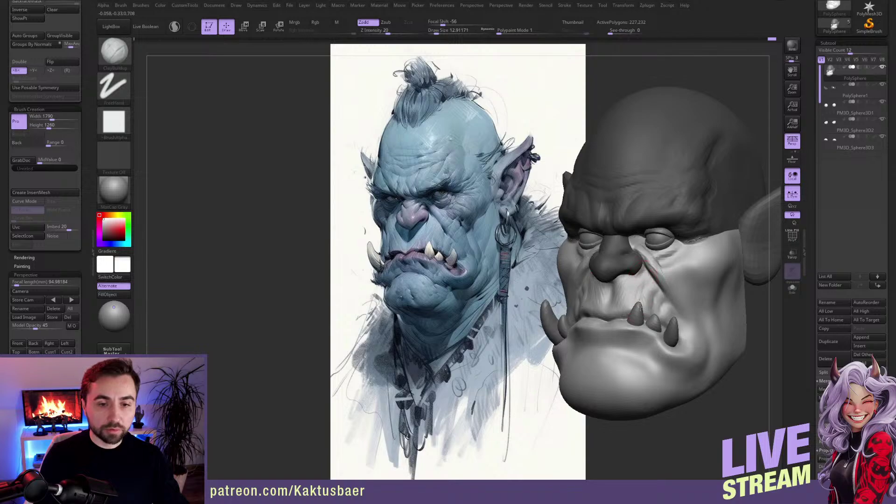
left_click_drag(639, 306, 646, 298)
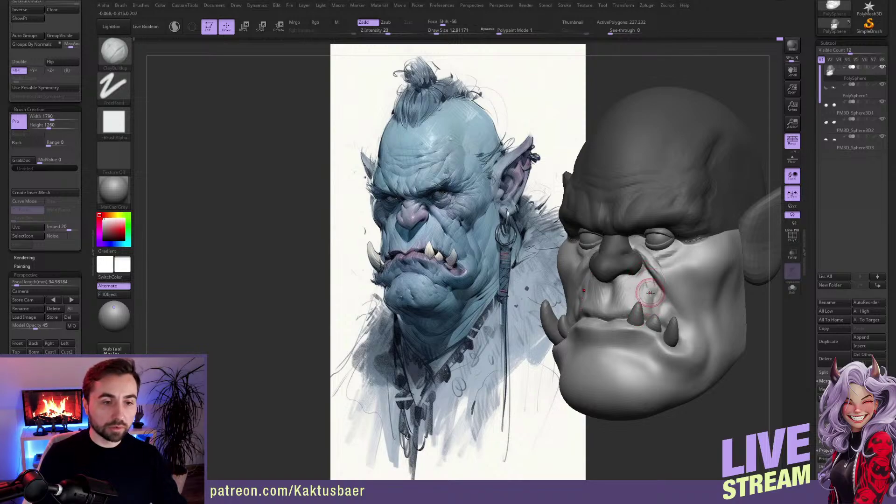
mouse_move(653, 280)
right_mouse_down()
mouse_move(632, 274)
mouse_move(650, 278)
right_mouse_up()
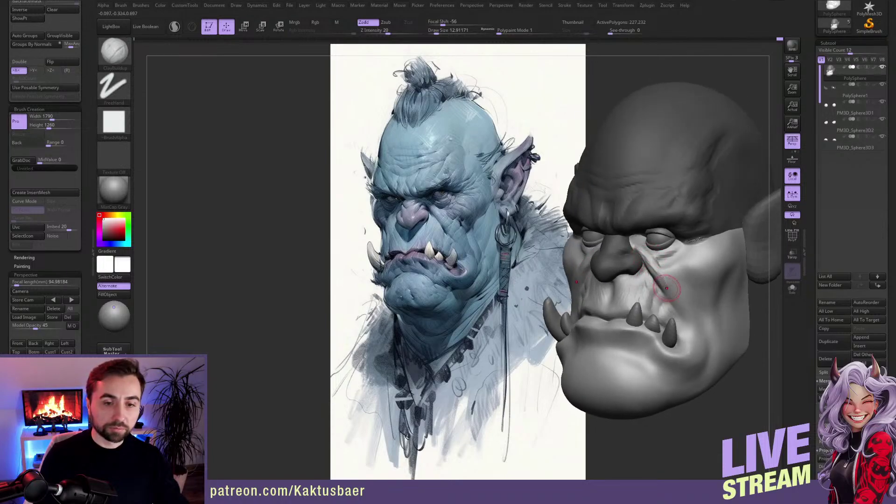
Step: Sculpt folds on the cheek below the eye, undoing one stroke, and smooth them into the cheek
left_click_drag(665, 269, 664, 266)
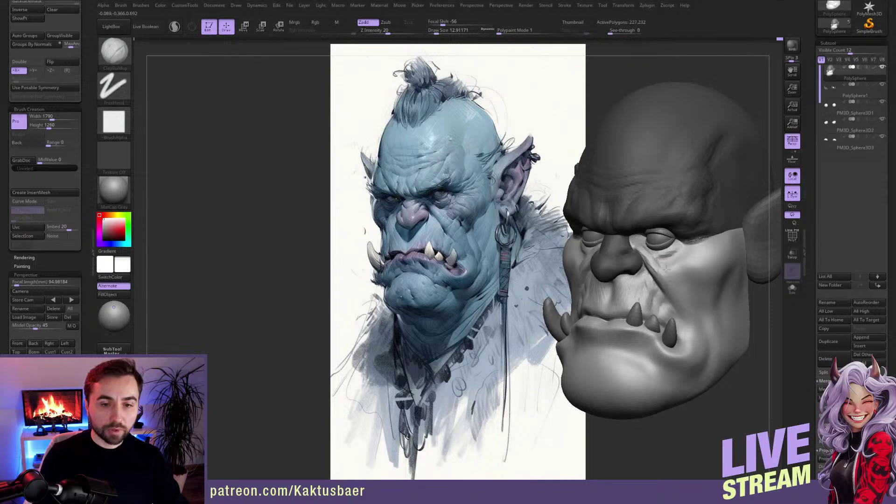
key("ctrl+z")
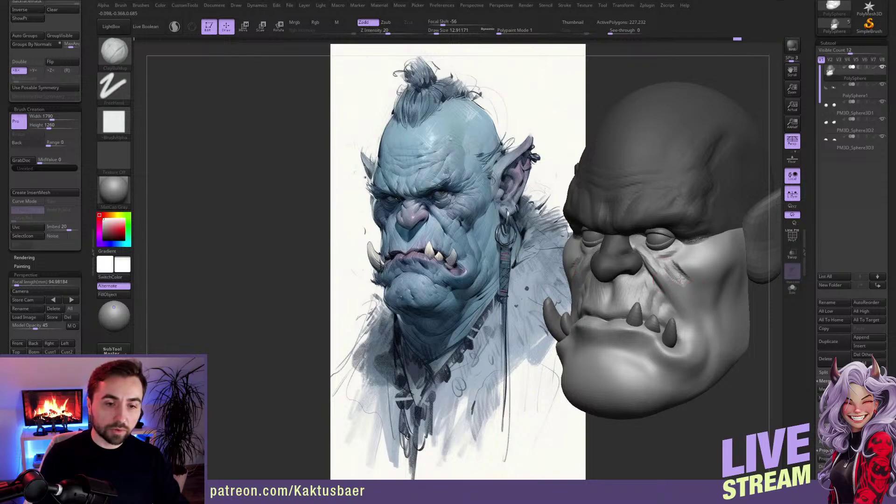
left_click_drag(686, 268, 676, 295, "shift")
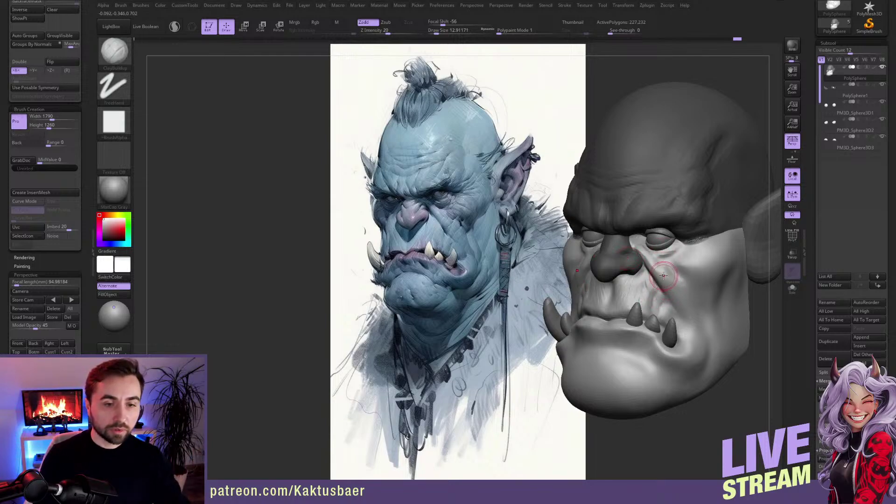
Step: Reshape the fold between the nose and cheek with the Move brush at draw sizes of about 20 and 13
key("b")
key("m")
key("v")
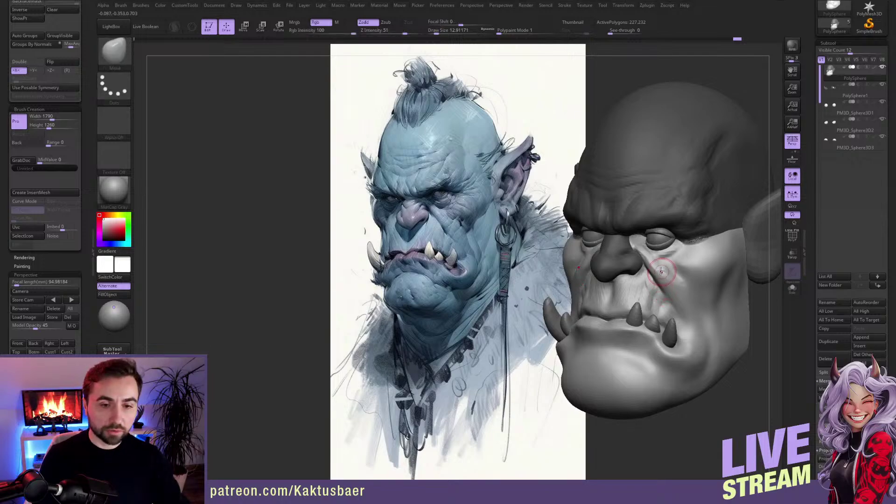
key("s")
left_click_drag(655, 269, 672, 288)
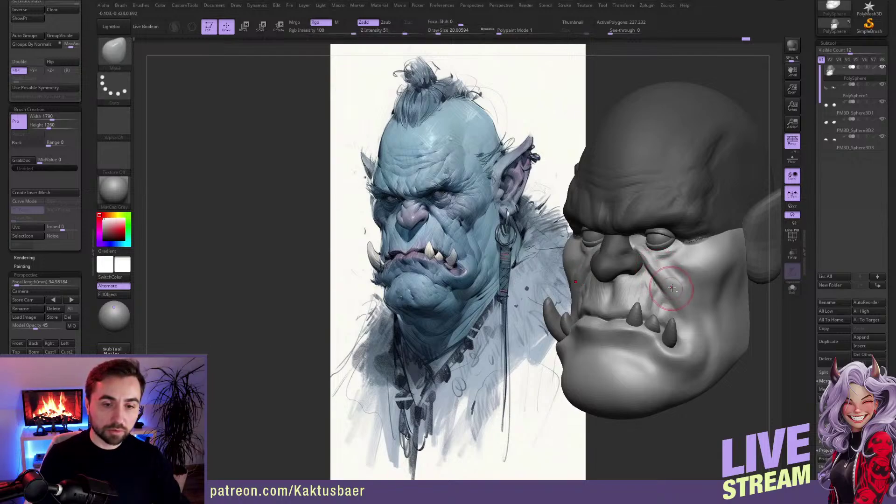
key("bracketleft")
key("bracketleft")
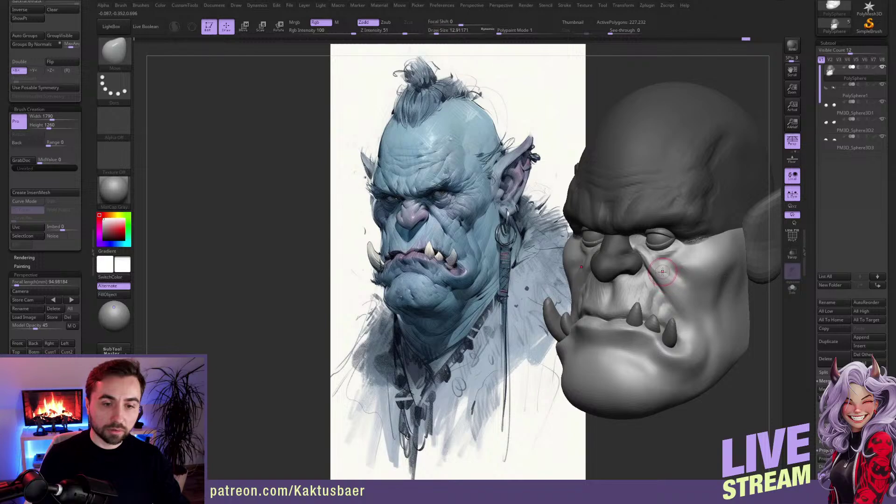
Step: Carve the crease running from the nose toward the mouth corner with the DamStandard brush at a draw size of about 9
key("b")
key("d")
key("s")
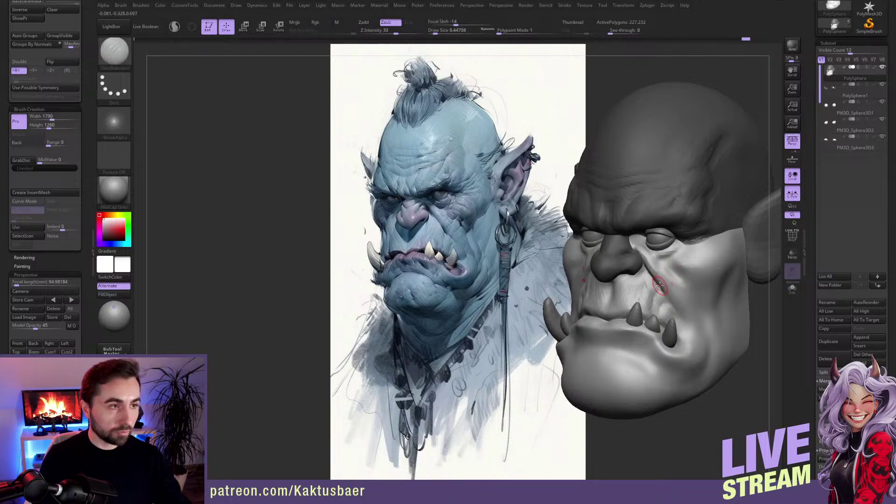
Step: Build up the cheek fold down to the mouth corner with the ClayBuildup brush, isolating the head from the tusks while sculpting
key("b")
key("c")
key("b")
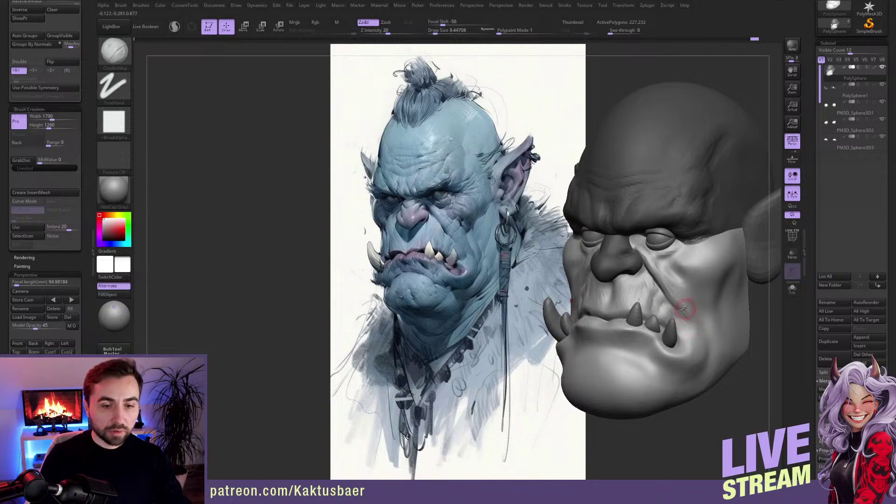
right_click_drag(674, 314, 676, 320)
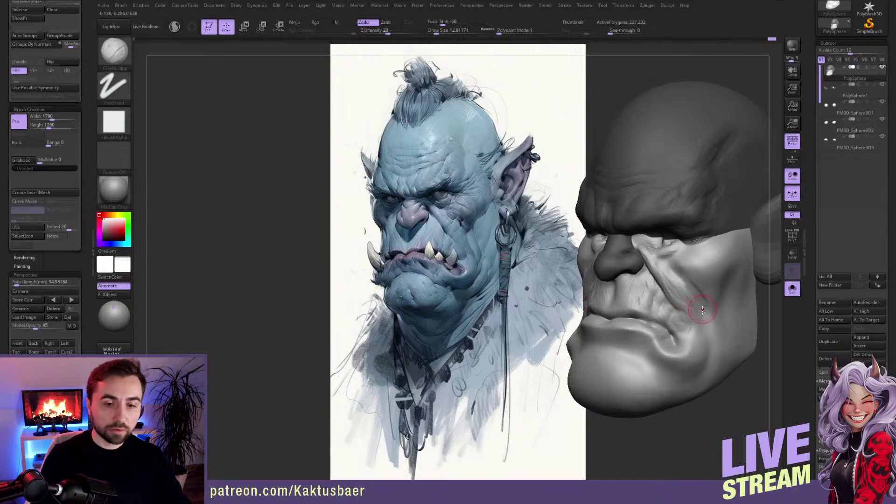
left_click_drag(709, 327, 699, 341)
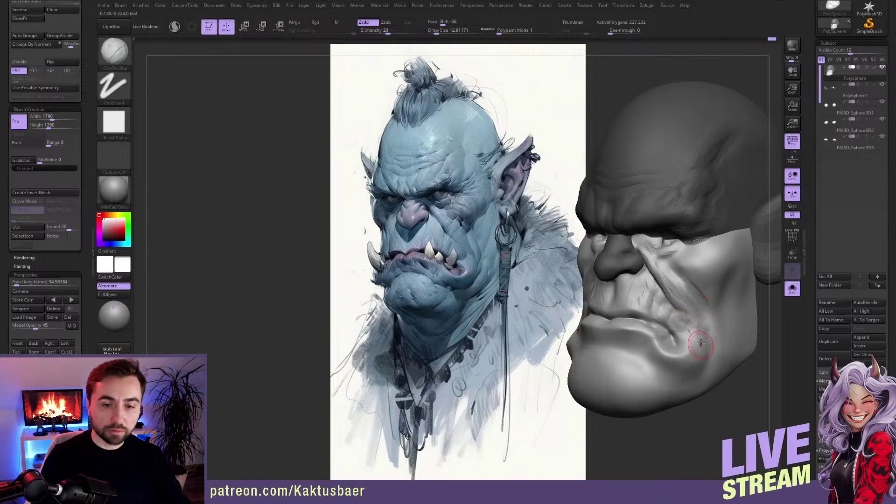
right_click_drag(698, 313, 698, 304)
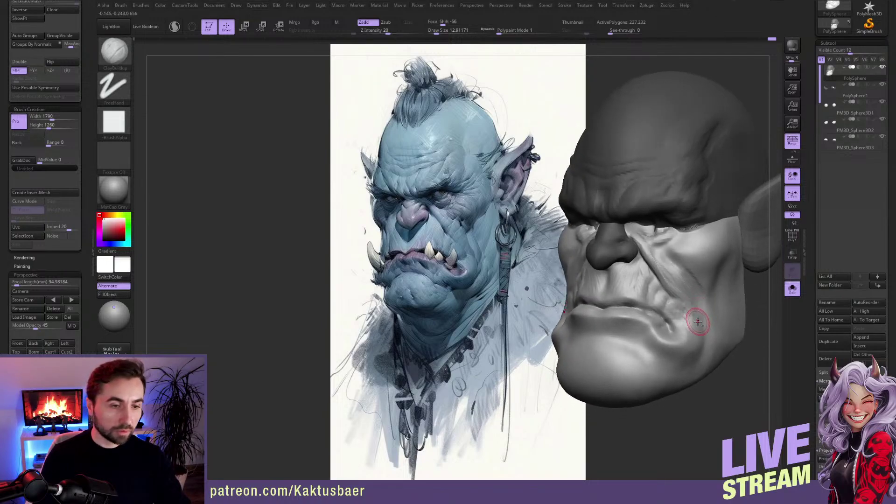
key("alt+s")
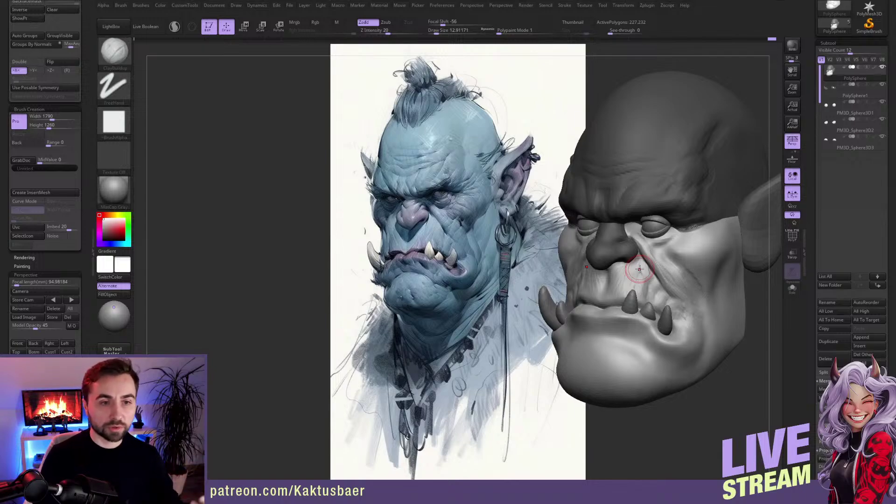
Step: Smooth the cheek below the eye and build up folds on the lower cheek with the ClayBuildup brush at a draw size of about 13
mouse_move(662, 266)
right_mouse_down()
mouse_move(668, 277)
mouse_move(657, 272)
right_mouse_up()
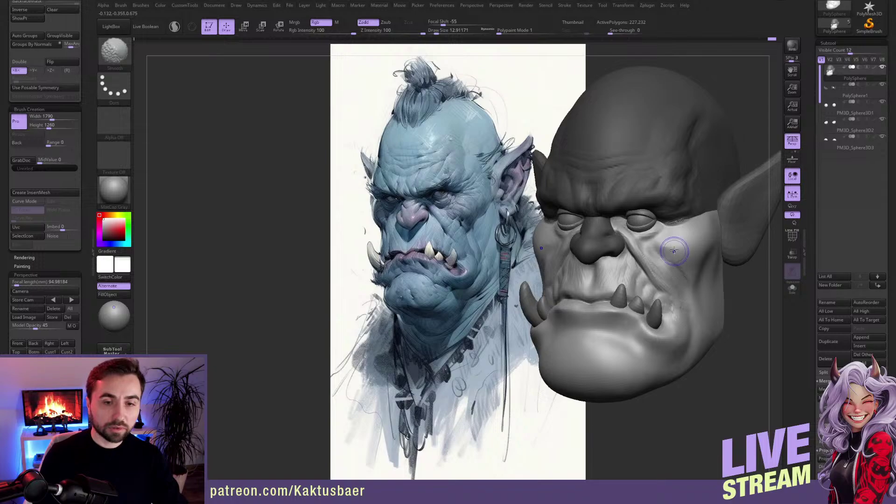
left_click_drag(666, 244, 678, 259)
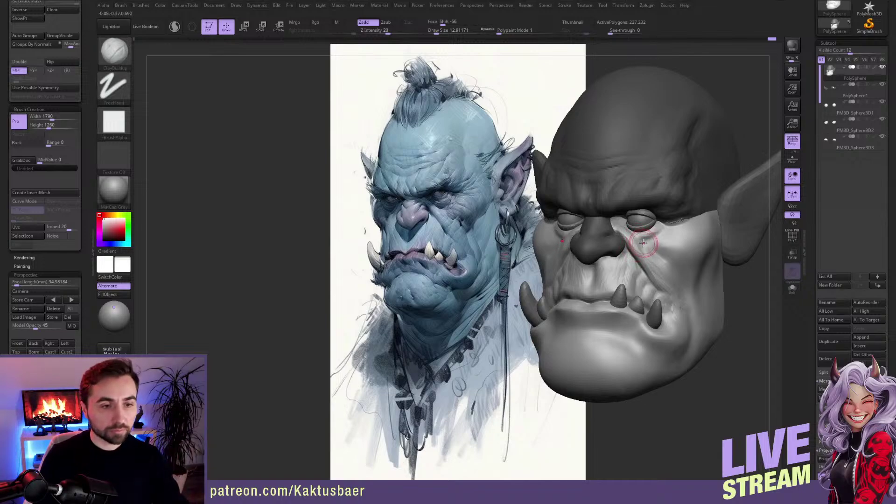
right_click_drag(641, 242, 644, 240)
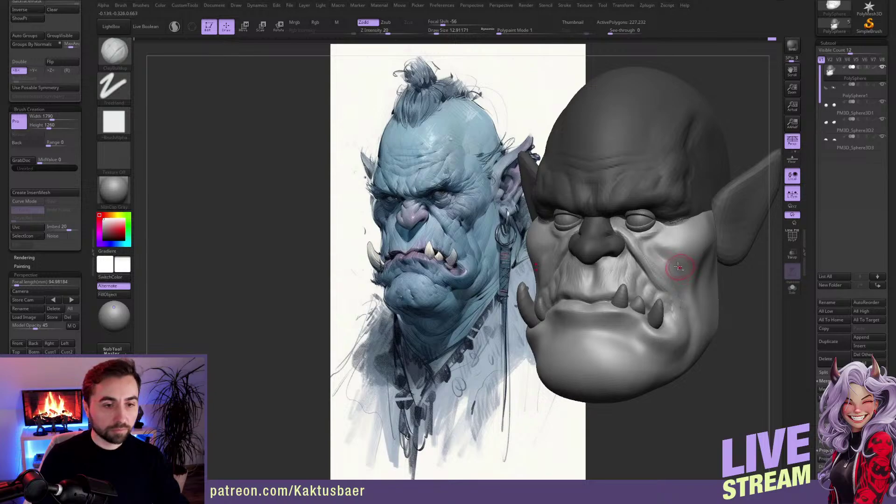
mouse_move(681, 269)
right_mouse_down("alt")
mouse_move(672, 262)
mouse_move(683, 260)
right_mouse_up("alt")
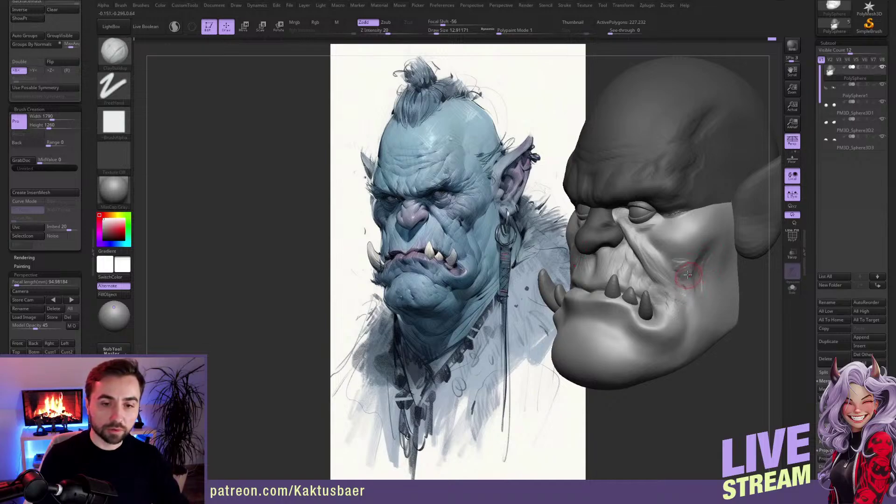
right_click_drag(688, 275, 682, 280)
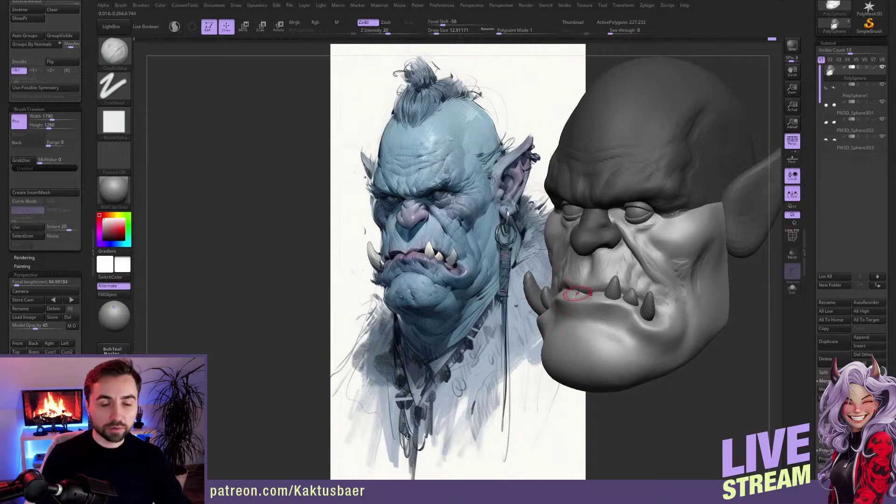
right_click_drag(601, 285, 628, 282)
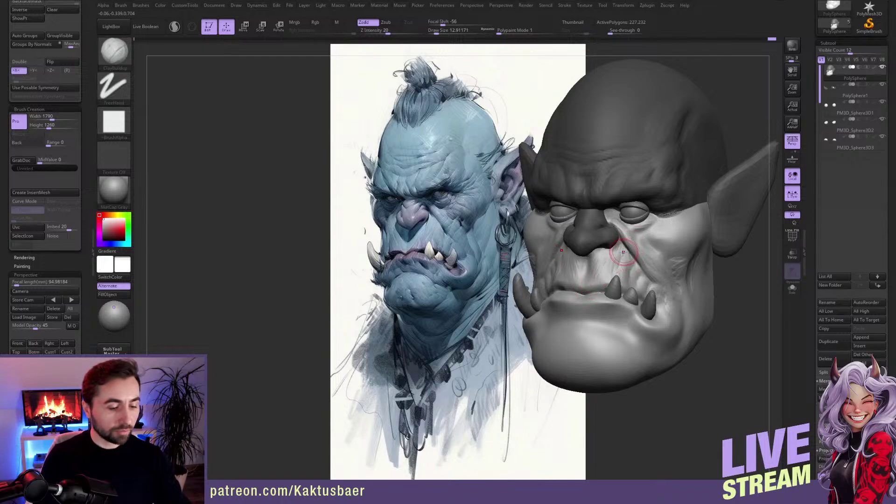
Step: Shift the crease beside the nostril with the Move brush at draw sizes of about 31 and 22
key("b")
key("m")
key("v")
right_click_drag(627, 250, 619, 248)
key("s")
left_click_drag(624, 248, 629, 248)
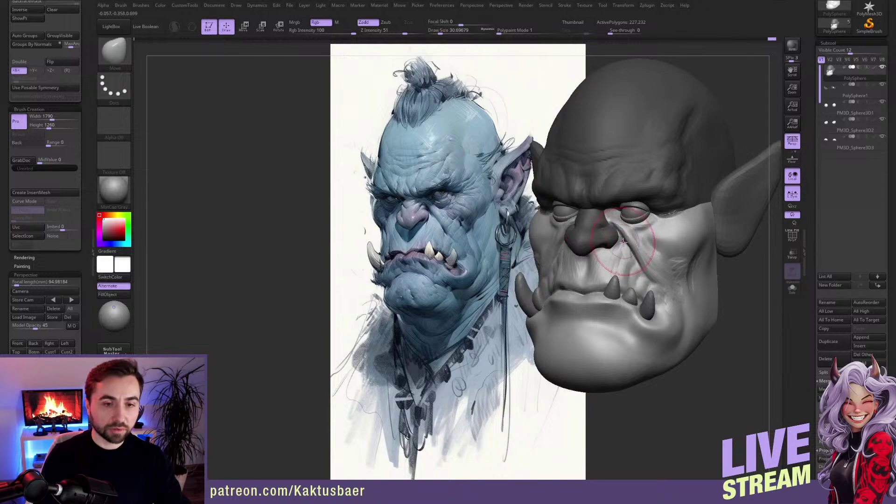
key("s")
left_click_drag(622, 243, 628, 261)
left_click_drag(628, 261, 629, 252)
key("s")
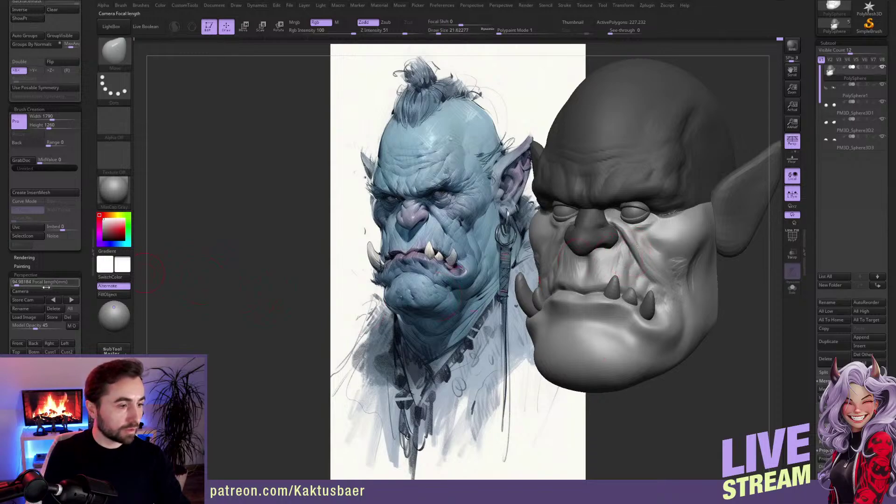
Step: Compare the head with the painting from the stored camera and refine the nose-to-cheek fold with the Move brush at about 11
left_click(71, 298)
left_click(72, 299)
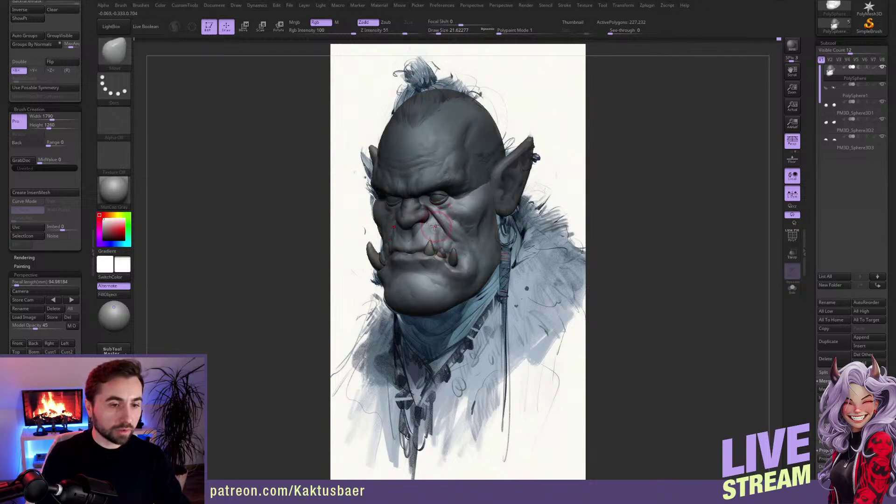
mouse_move(436, 226)
right_mouse_down("alt")
mouse_move(523, 240)
mouse_move(532, 264)
mouse_move(649, 246)
right_mouse_up("alt")
key("s")
left_click_drag(654, 245, 650, 245)
mouse_move(655, 254)
right_mouse_down("ctrl")
mouse_move(659, 244)
mouse_move(622, 245)
right_mouse_up("ctrl")
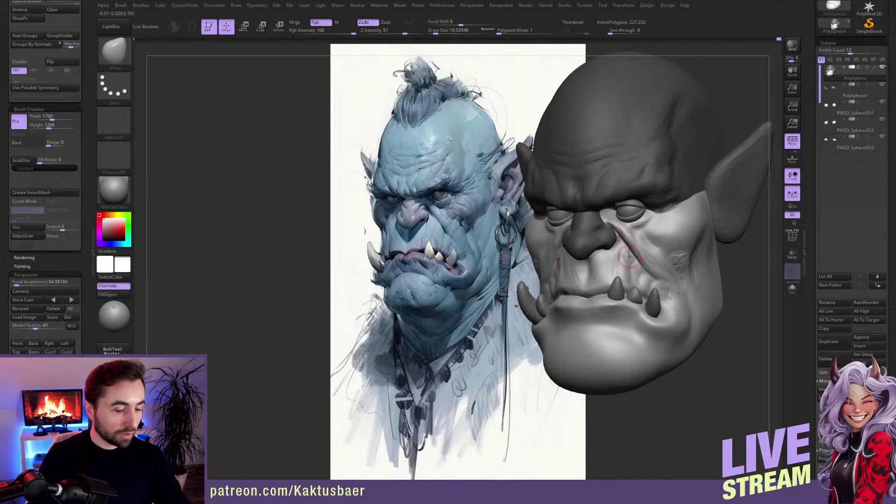
Step: Build up the fold beside the nose crease with the ClayBuildup brush at a draw size of about 11
key("b")
key("c")
key("b")
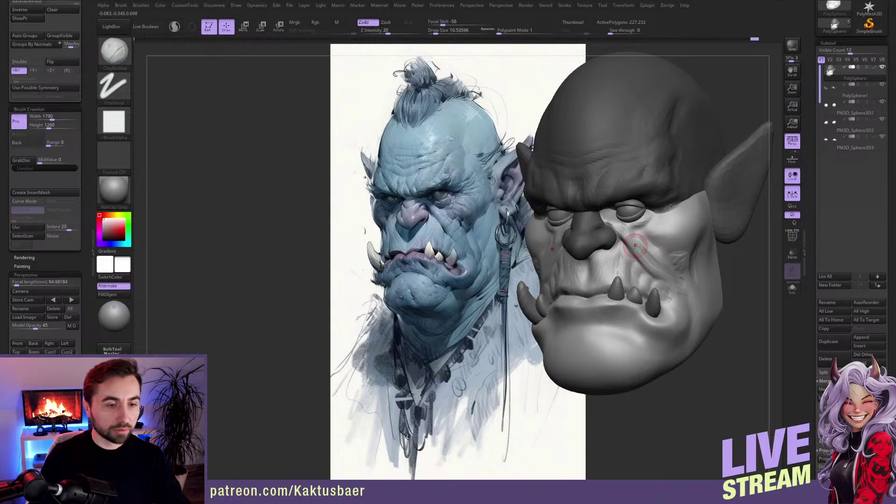
Step: Adjust the nose-to-mouth fold with the Move brush at draw sizes of about 13 to 16 and smooth its cheek side
key("b")
key("m")
key("v")
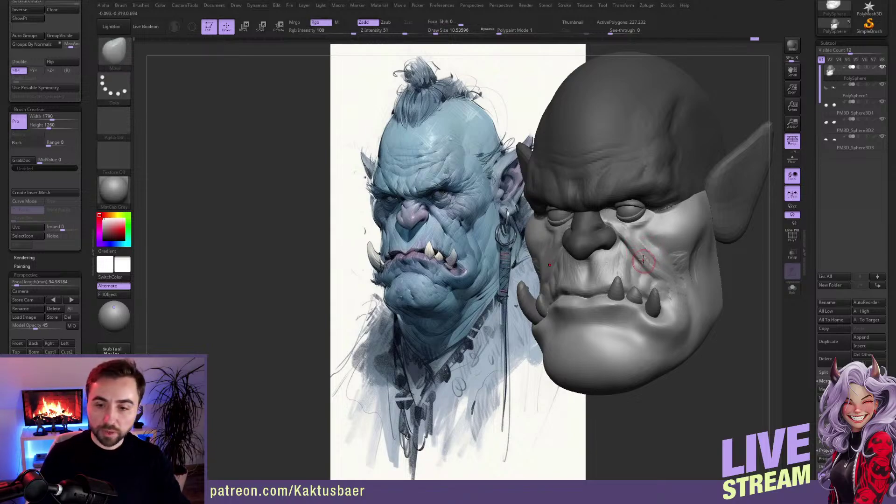
key("bracketright")
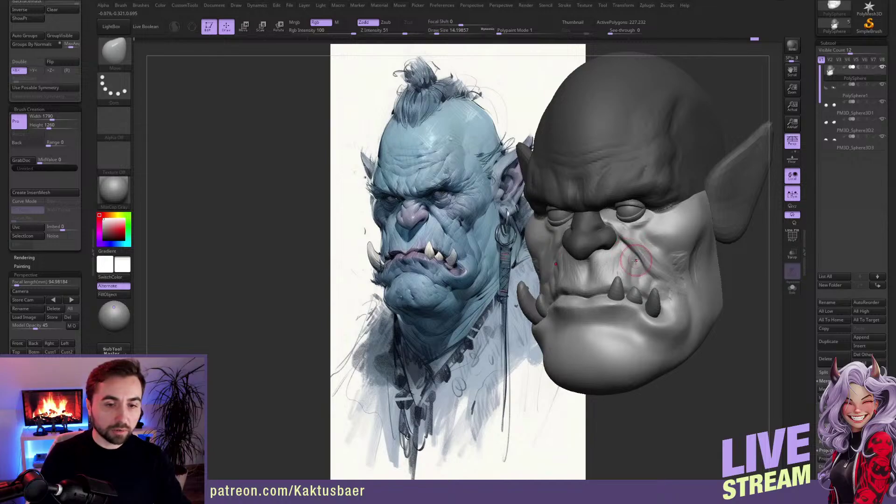
key("bracketleft")
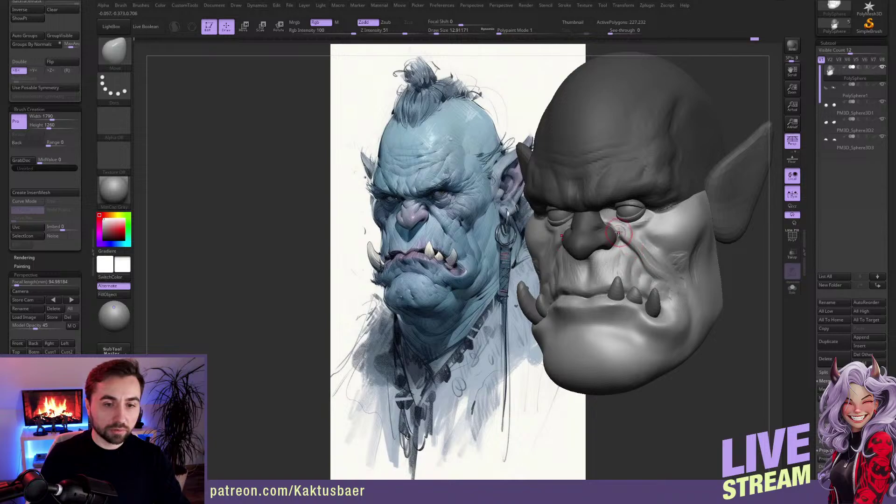
key("shift")
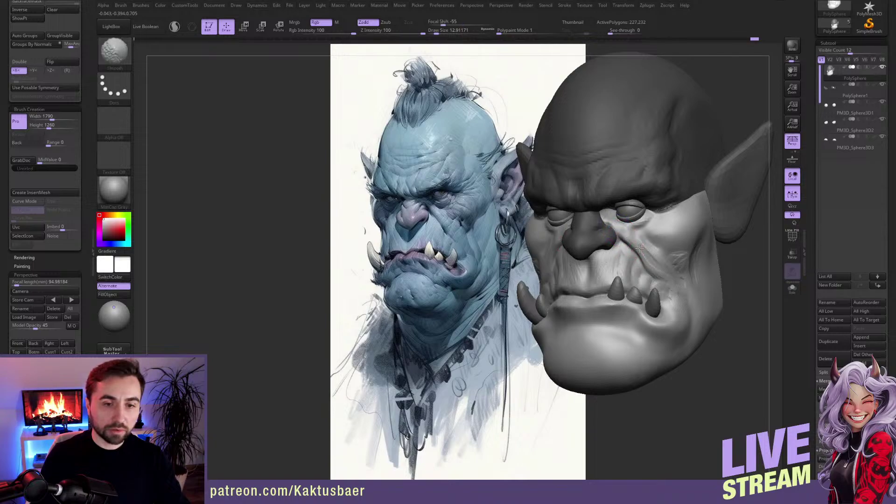
left_click_drag(664, 272, 659, 267, "shift")
key("bracketright")
key("bracketright")
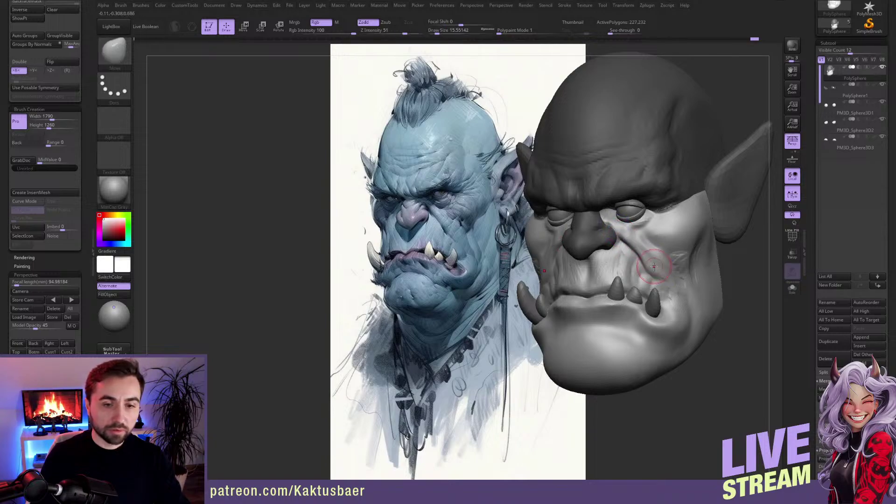
Step: Smooth the crease beside the nose and refine its contour with the Move brush at draw sizes of about 14 and 11
right_click_drag(652, 267, 645, 259)
key("shift")
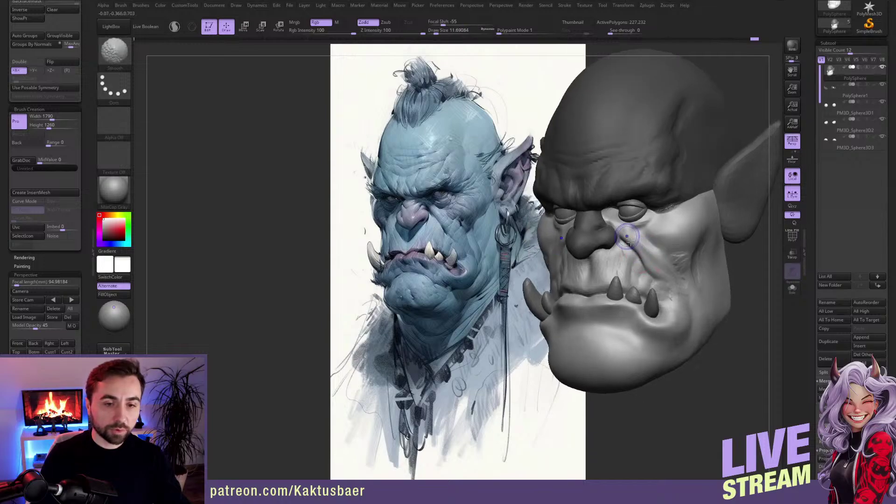
mouse_move(656, 266)
left_mouse_down("shift")
mouse_move(670, 280)
mouse_move(643, 267)
left_mouse_up("shift")
key("bracketleft")
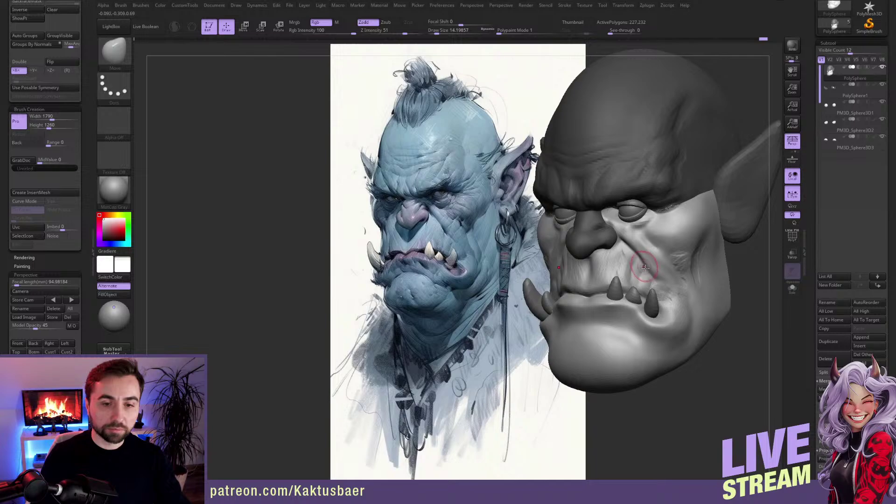
key("shift")
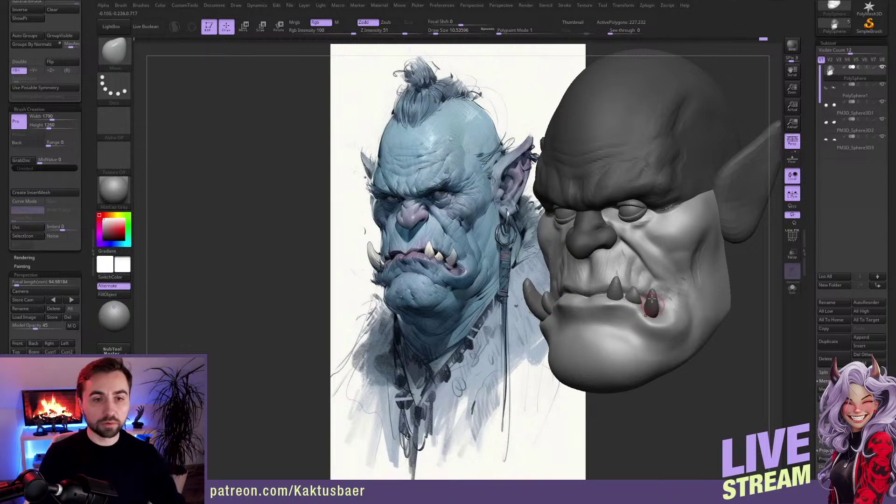
right_click_drag(646, 271, 657, 272)
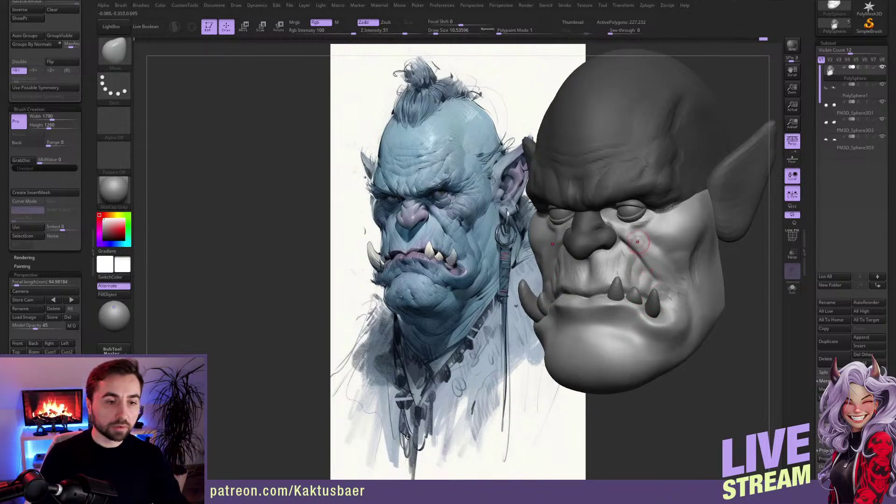
key("shift")
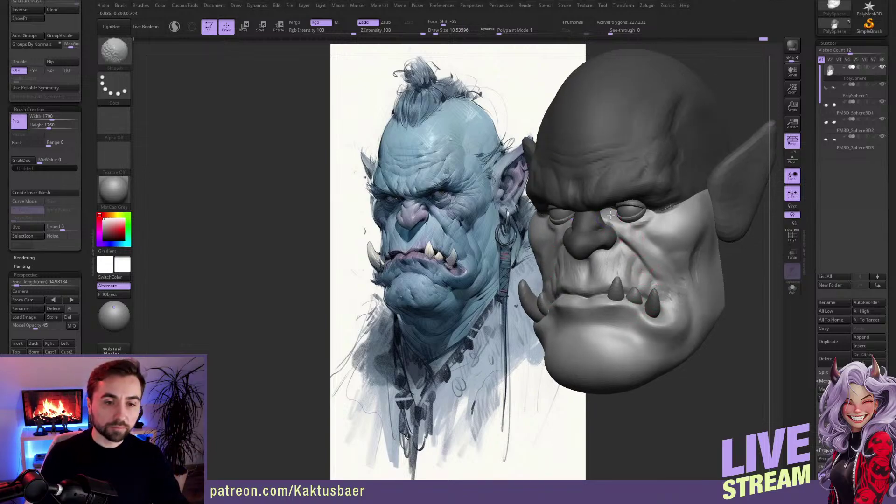
left_click_drag(624, 231, 636, 243, "shift")
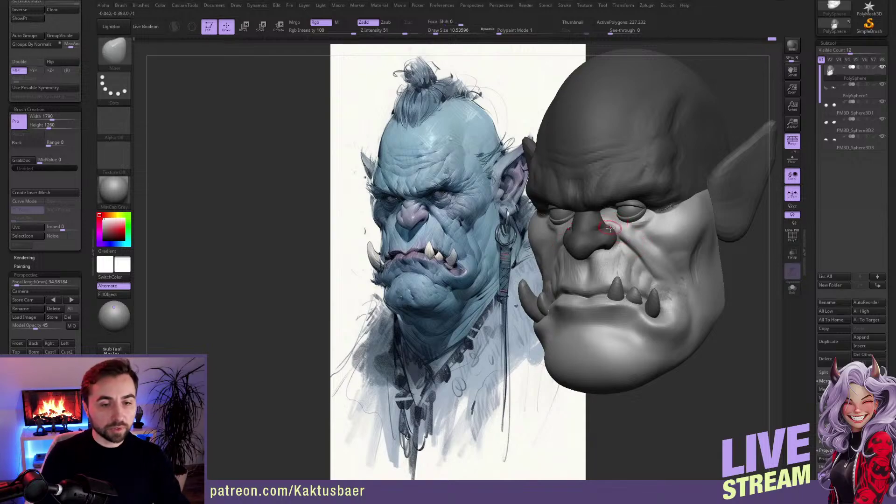
Step: Add volume between the nostril and the cheek fold with the ClayBuildup brush at a draw size of about 11
key("b")
key("c")
key("b")
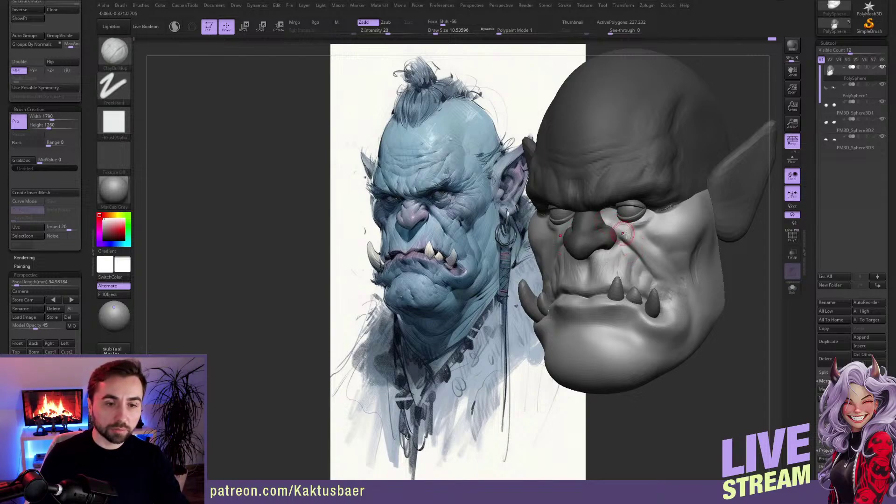
Step: Carve wrinkles beside the nose and below the eye with the DamStandard brush at a draw size of about 11
key("b")
key("d")
key("s")
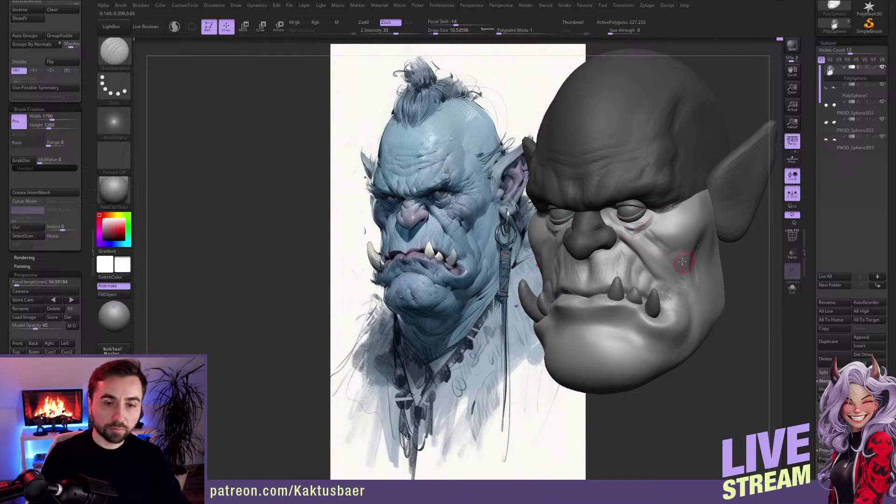
right_click_drag(668, 252, 670, 238)
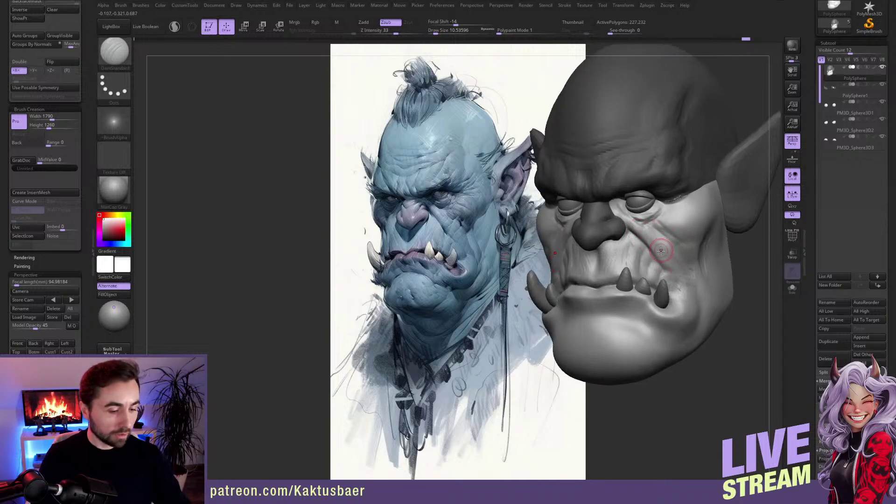
Step: Reshape the cheek and its folds with the Move brush at draw sizes from about 22 down to 13
key("b")
key("m")
key("v")
mouse_move(672, 223)
right_mouse_down()
mouse_move(679, 241)
mouse_move(670, 243)
right_mouse_up()
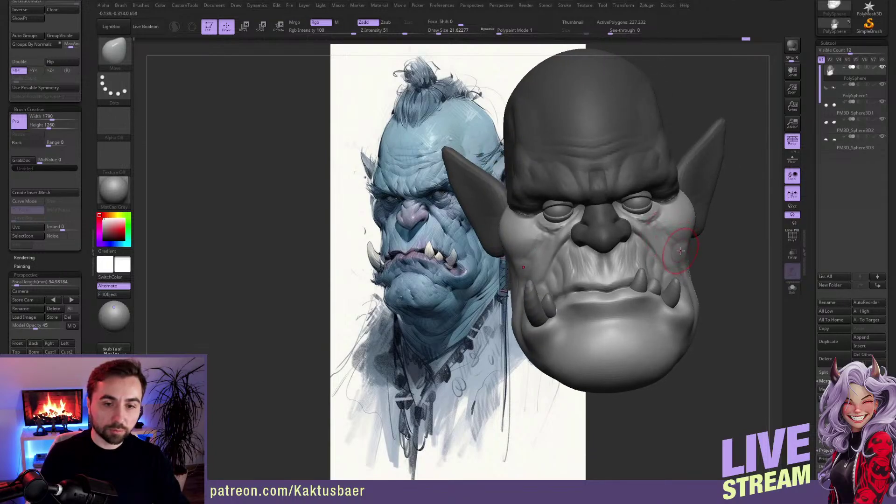
key("bracketleft")
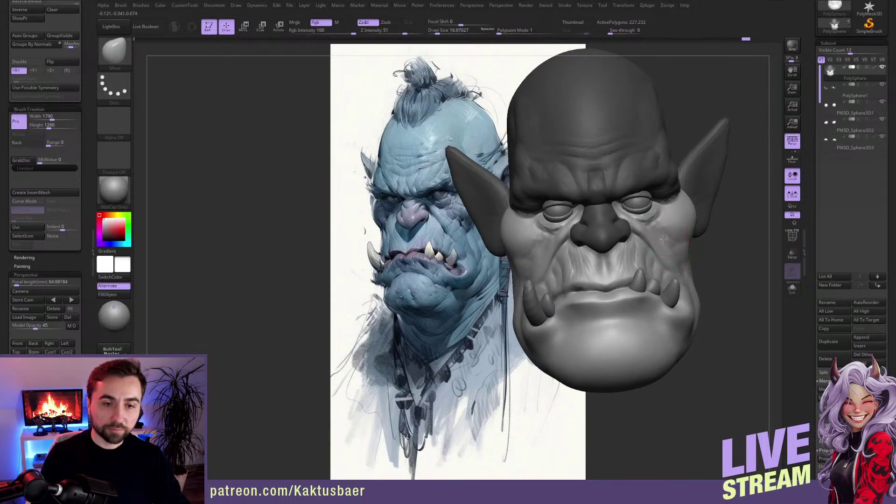
right_click_drag(673, 246, 666, 235)
key("bracketleft")
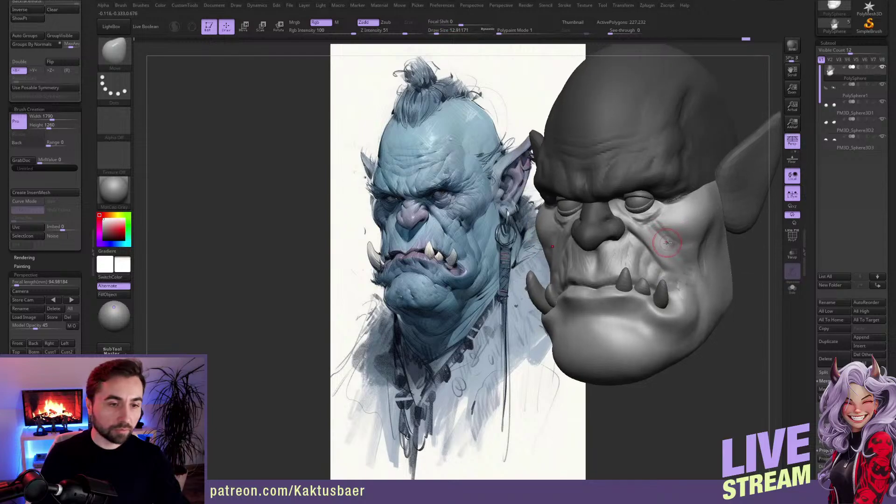
right_click_drag(661, 249, 641, 247)
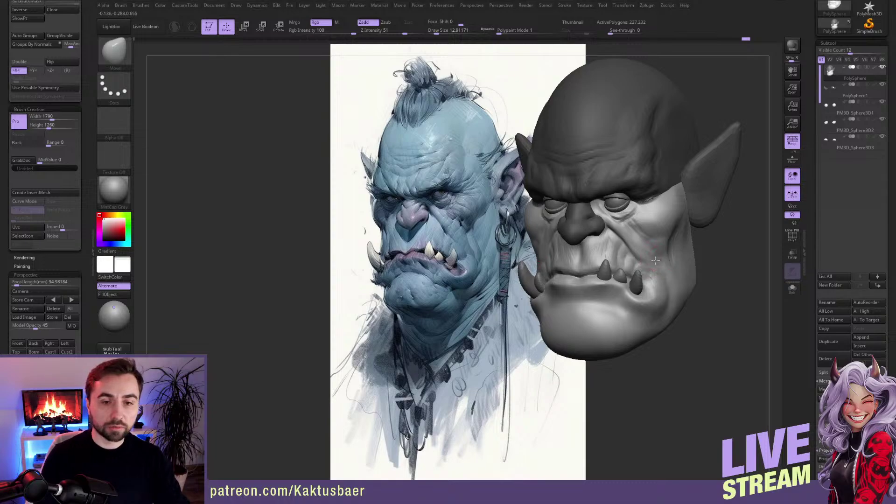
mouse_move(656, 259)
right_mouse_down()
mouse_move(667, 244)
mouse_move(671, 269)
right_mouse_up()
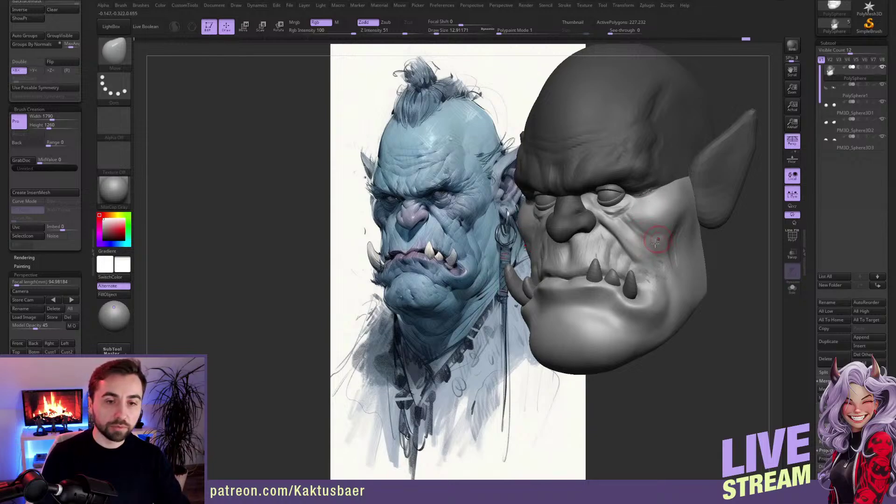
Step: Adjust the upper lip area with the Move brush at a draw size of about 15
mouse_move(603, 247)
right_mouse_down()
mouse_move(604, 255)
mouse_move(618, 250)
mouse_move(591, 266)
right_mouse_up()
key("s")
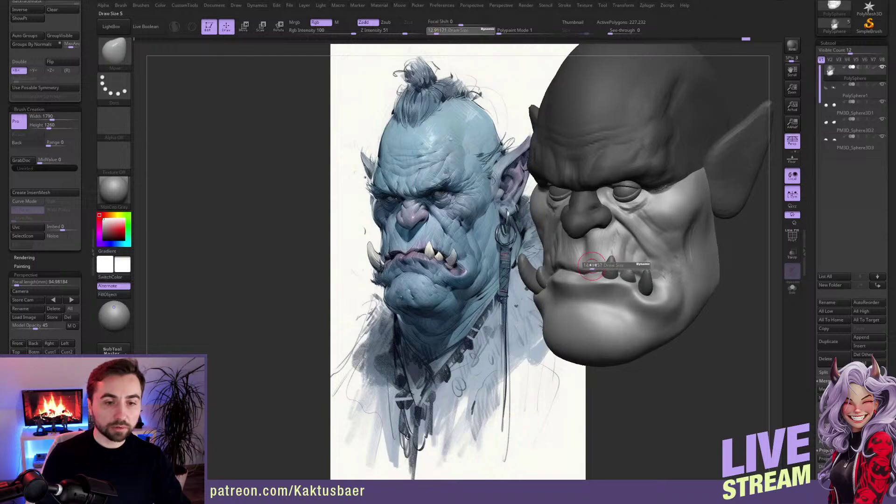
left_click_drag(592, 266, 596, 265)
right_click_drag(593, 257, 589, 263)
Step: Isolate the head and deepen the mouth line out to its corner with the DamStandard brush at a draw size of about 9
key("b")
key("d")
key("s")
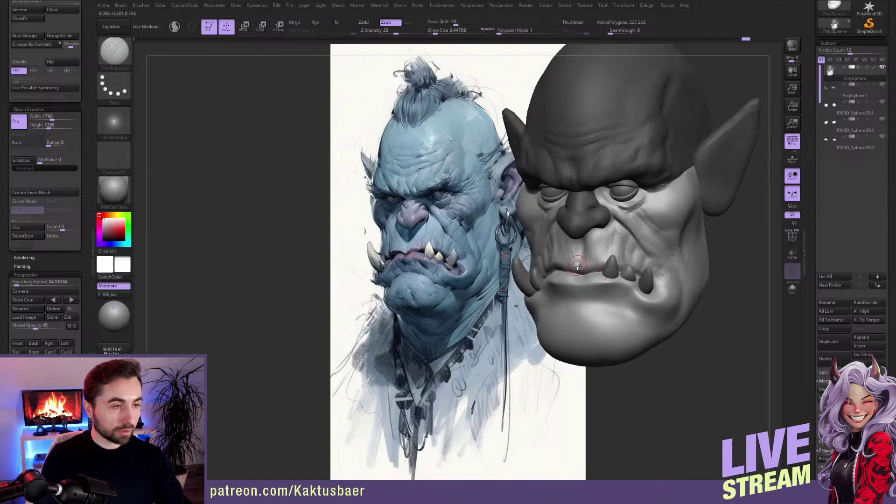
key("alt+s")
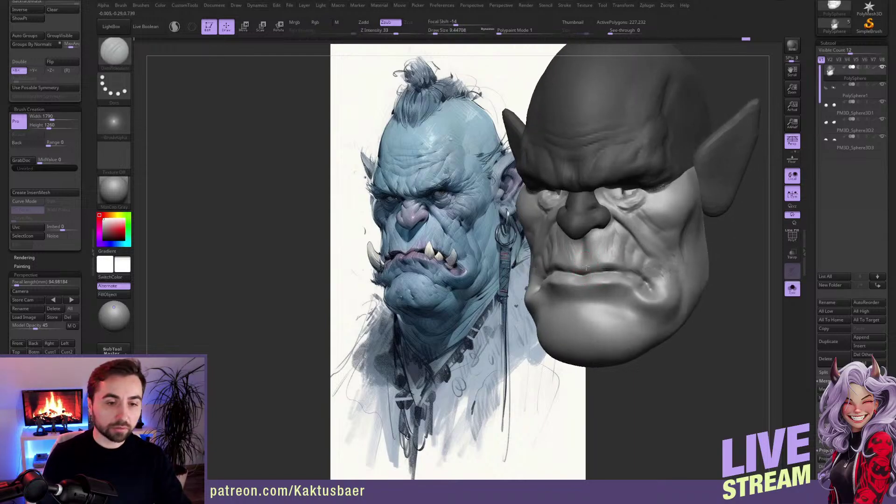
right_click_drag(583, 268, 586, 262, "ctrl")
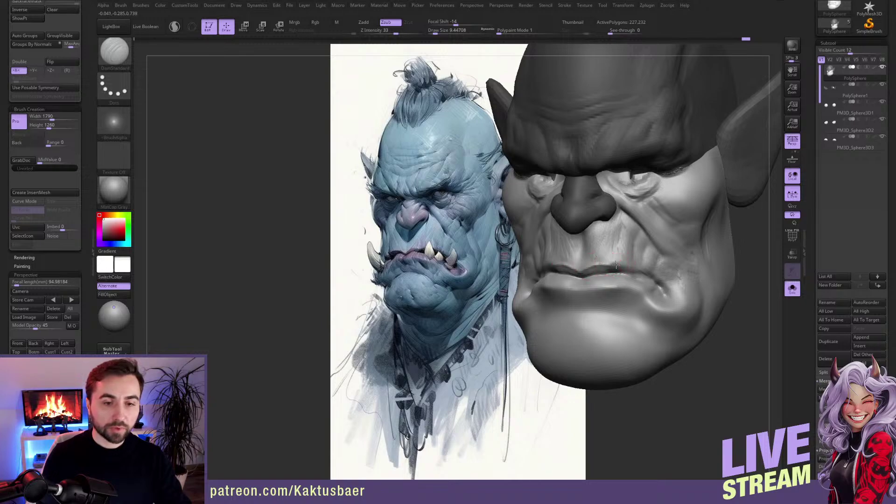
mouse_move(616, 264)
left_mouse_down()
mouse_move(672, 294)
mouse_move(674, 287)
mouse_move(661, 301)
left_mouse_up()
right_click_drag(671, 295, 667, 291)
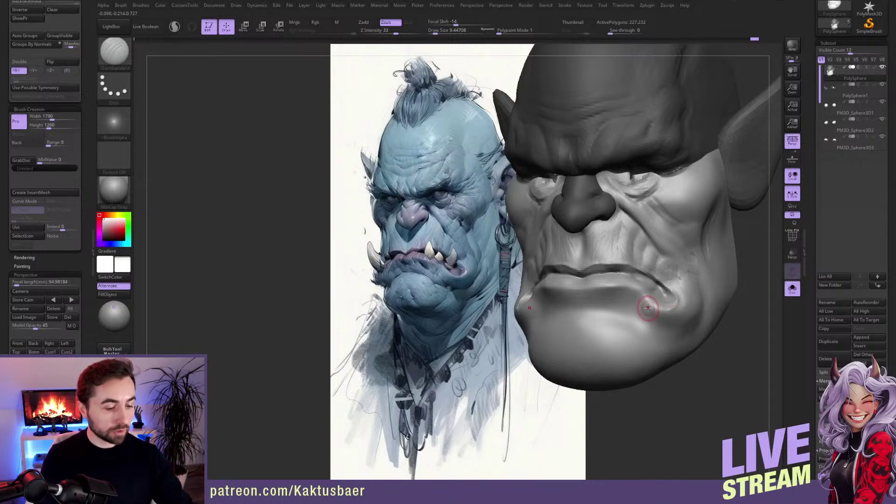
Step: Build up the lower lip near the mouth corner with the ClayBuildup brush at a draw size of about 9, and show all subtools again
key("b")
key("c")
key("b")
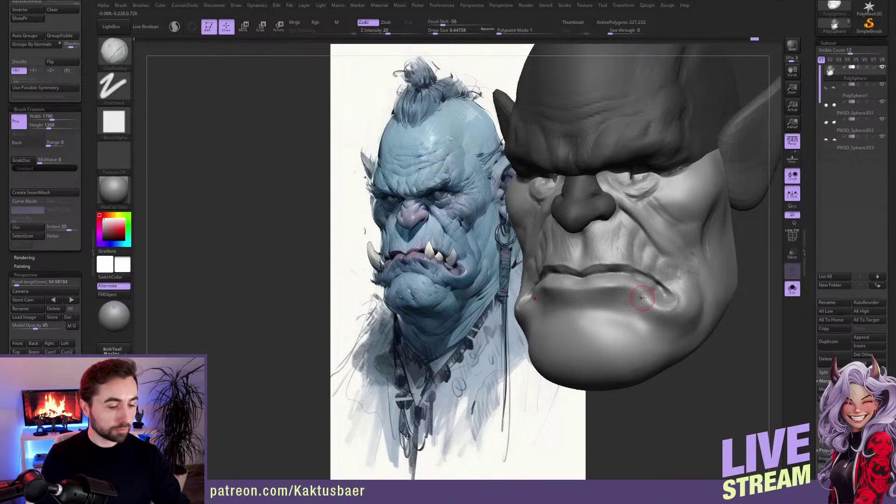
key("alt+s")
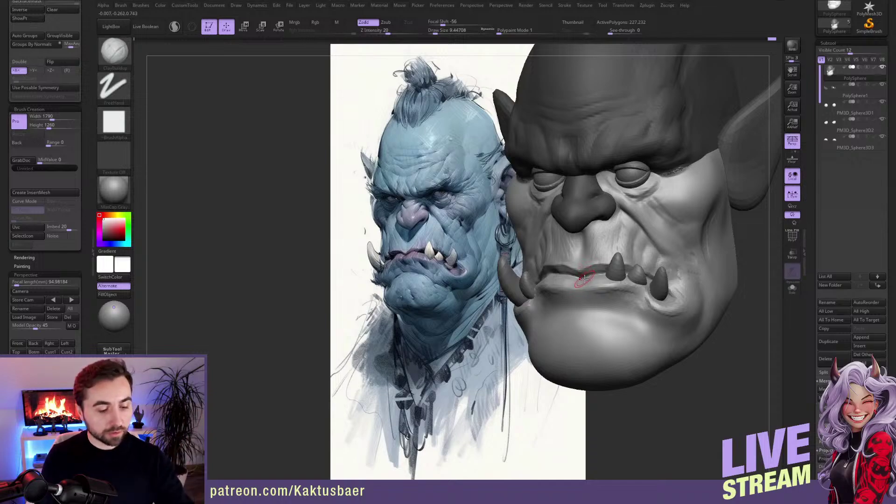
Step: Adjust the upper lip and mouth line between the tusks with the Move brush at a draw size of about 16
key("b")
key("m")
key("v")
key("s")
left_click_drag(589, 253, 592, 253)
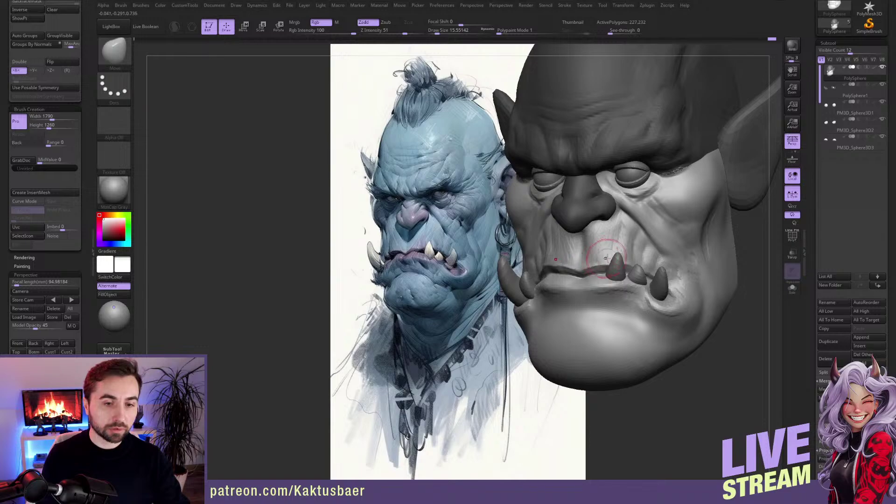
right_click_drag(555, 260, 542, 262)
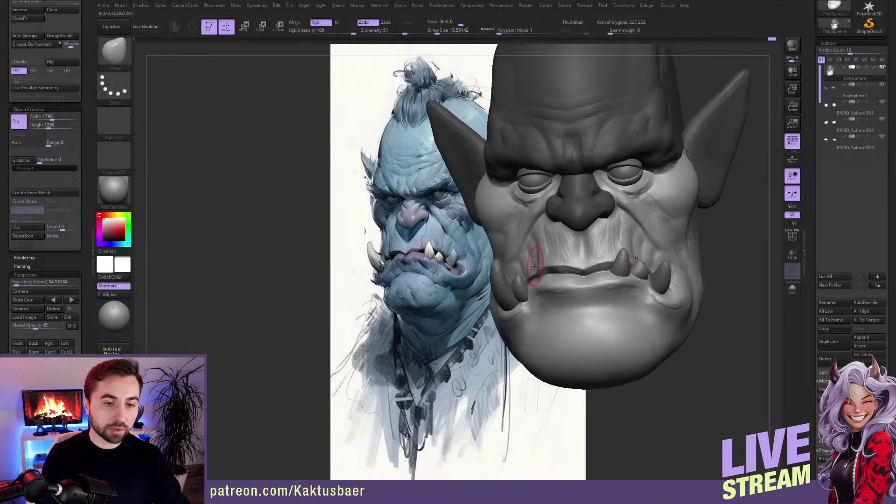
right_click_drag(545, 281, 589, 301)
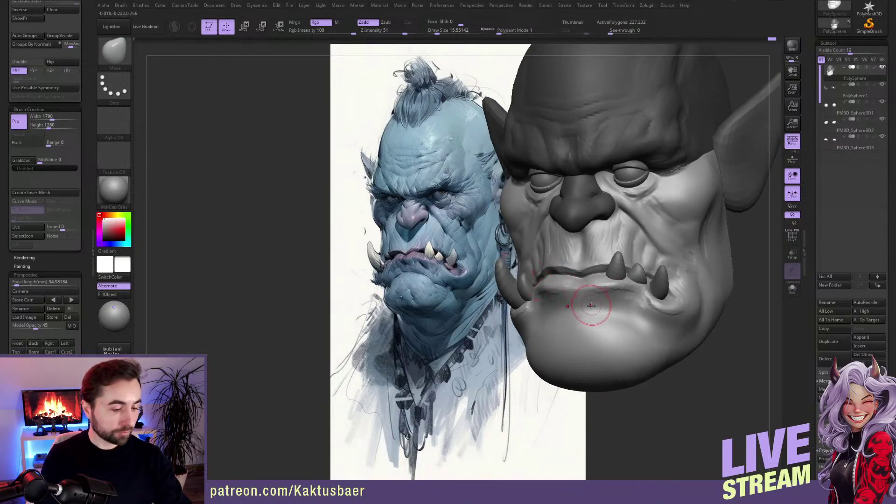
Step: Add volume to the lower lip with the ClayBuildup brush at a draw size of about 9
key("b")
key("c")
key("b")
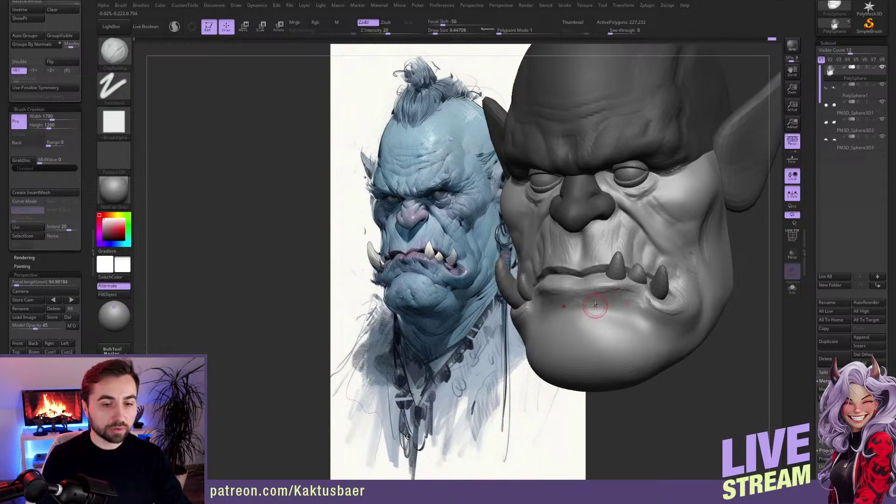
Step: Carve the crease beneath the lower lip with the DamStandard brush at a draw size of about 9, and save the project
key("b")
key("d")
key("s")
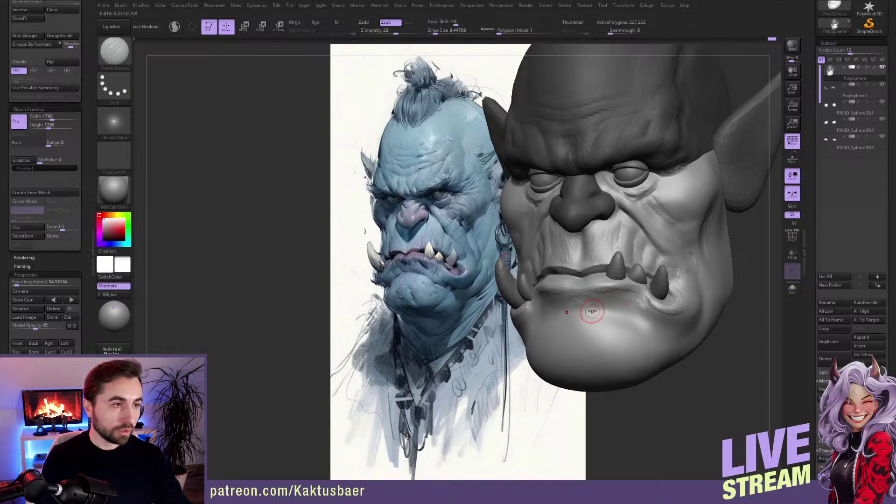
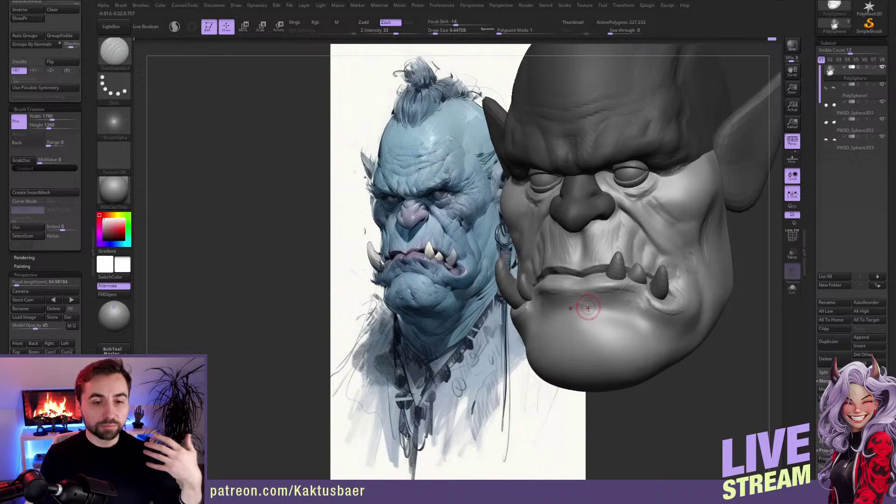
key("ctrl+s")
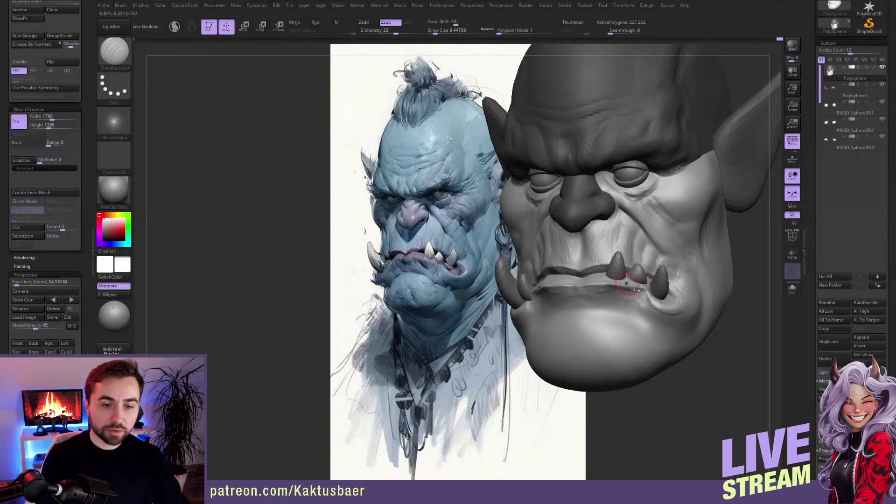
Step: Reshape the middle of the lower lip with the Move brush at a draw size of about 14
key("b")
key("m")
key("v")
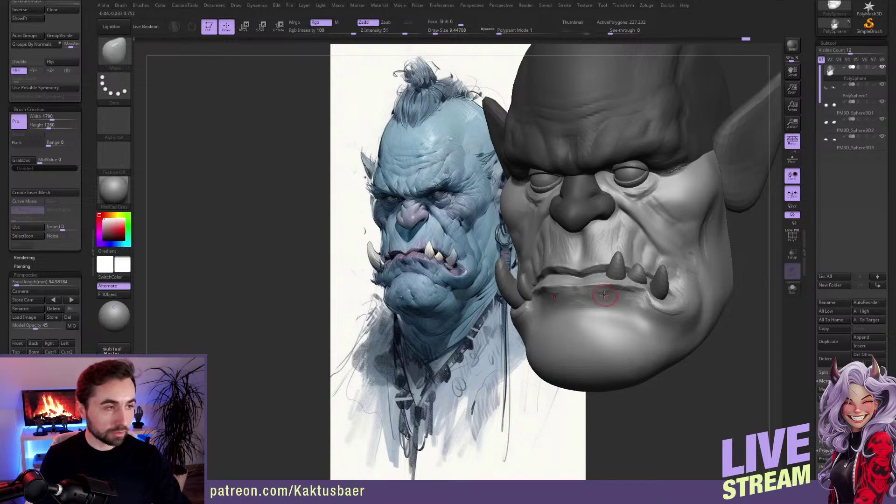
right_click_drag(605, 295, 599, 293)
key("s")
left_click_drag(599, 293, 605, 290)
mouse_move(605, 289)
right_mouse_down()
mouse_move(628, 286)
mouse_move(595, 286)
right_mouse_up()
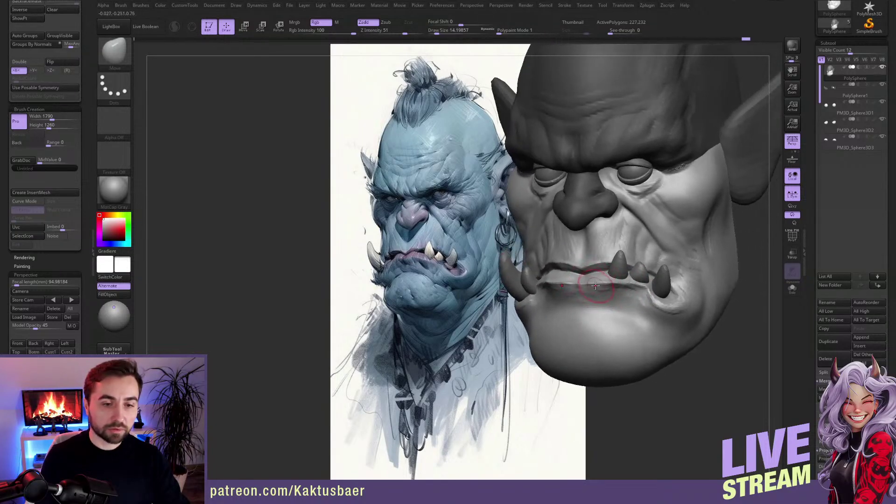
Step: Arch the mouth line into a central dip and adjust both lips with the Move brush at draw sizes of about 12 and 16
key("[")
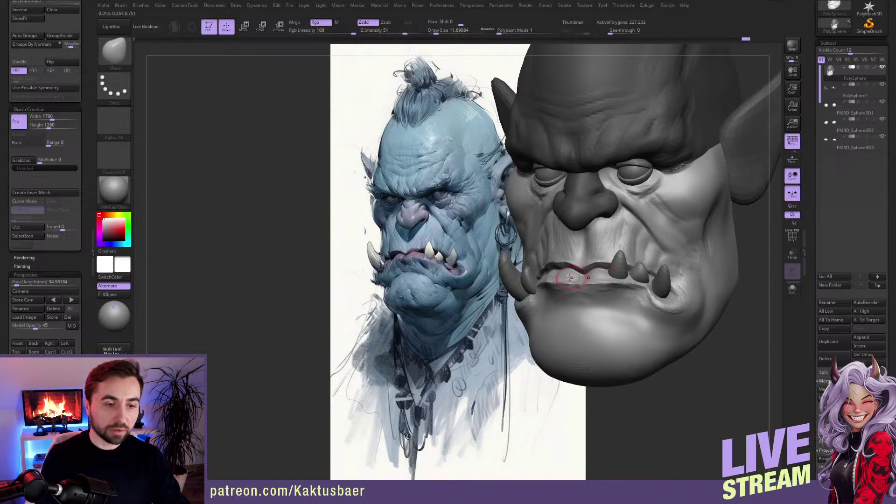
right_click_drag(570, 277, 559, 269)
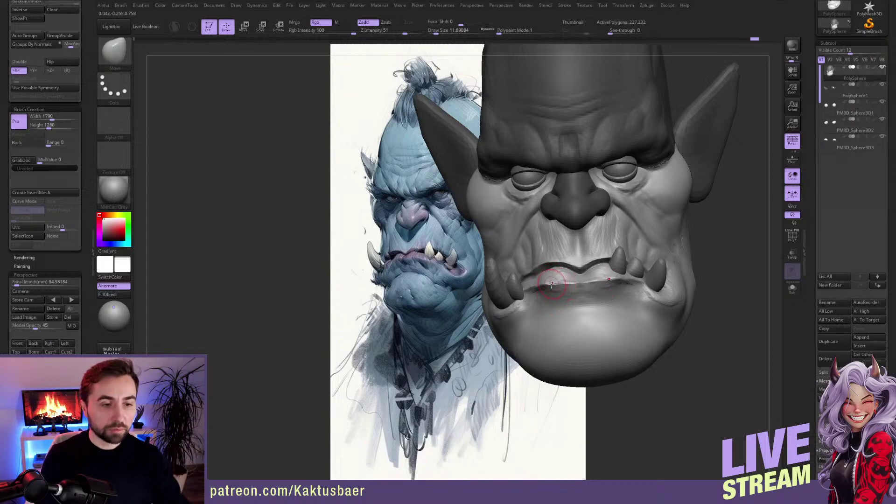
right_click_drag(550, 281, 538, 275)
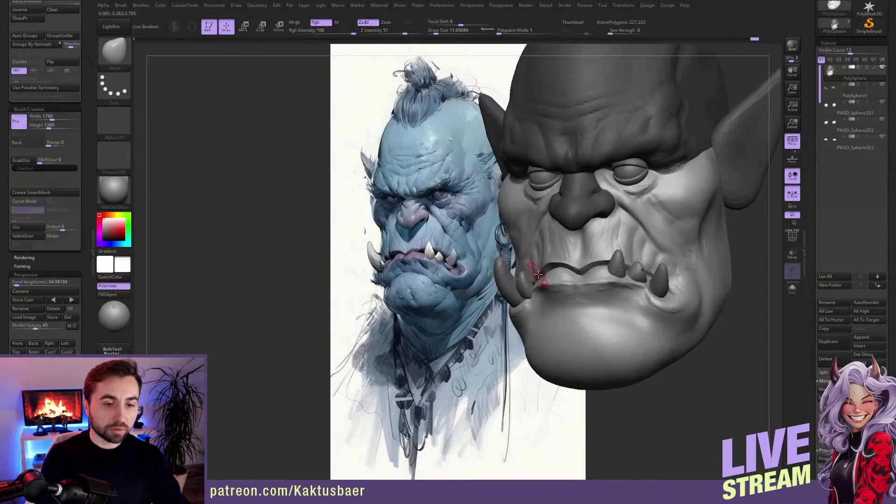
key("s")
left_click_drag(537, 291, 539, 291)
key("s")
right_click_drag(538, 296, 544, 303)
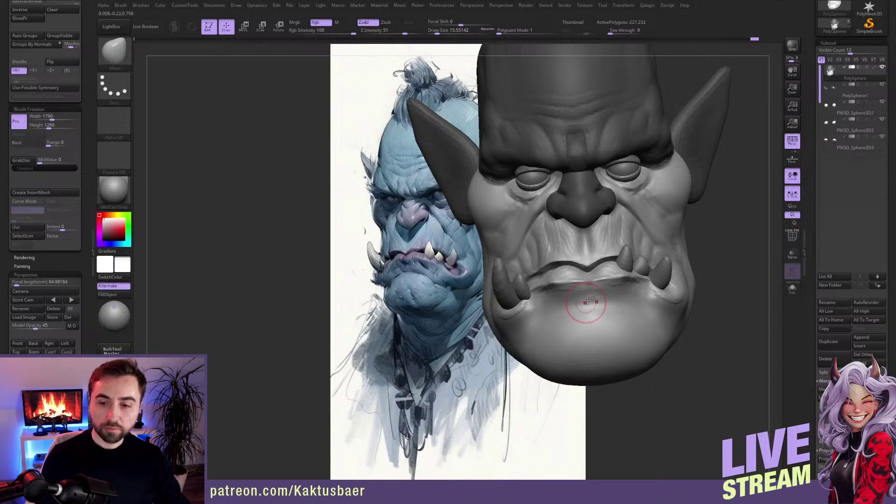
right_click_drag(630, 283, 551, 258)
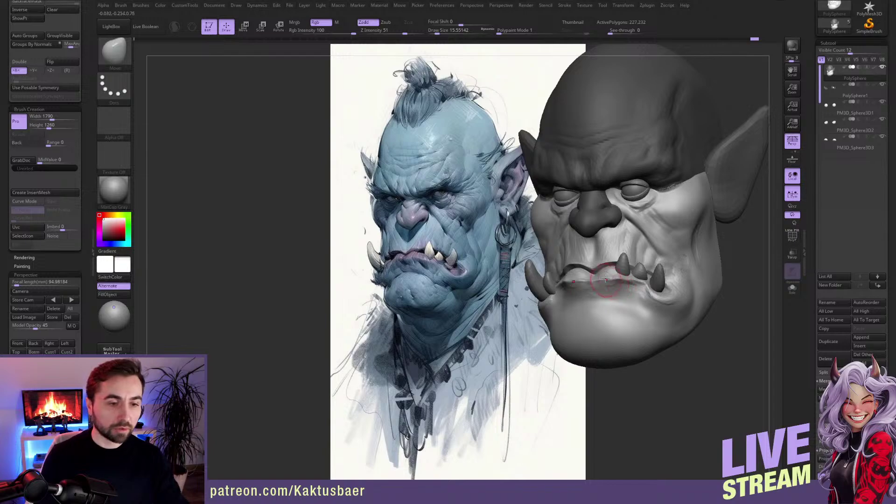
Step: Refine the upper lip contour and mouth corners with the Move brush at draw sizes of about 25, 22 and 16
scroll(615, 287, "up", 4)
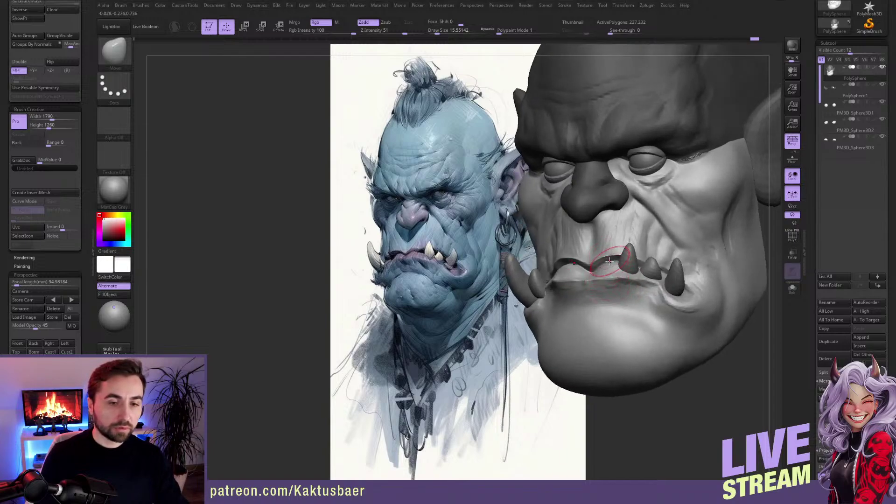
key("bracketright")
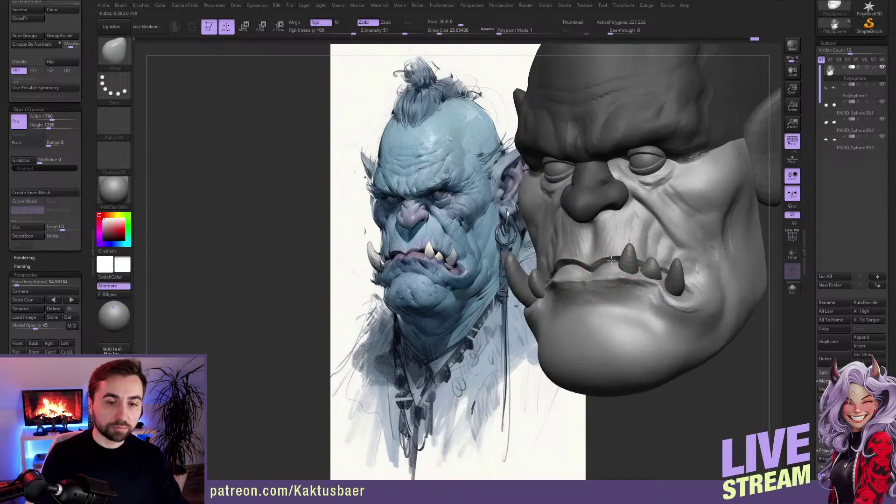
key("bracketleft")
right_click_drag(577, 269, 611, 265)
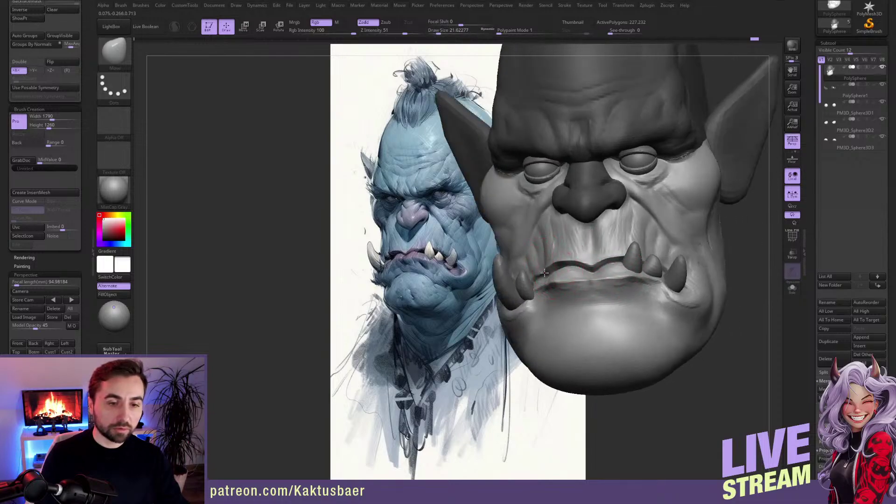
left_click_drag(547, 271, 553, 265)
key("s")
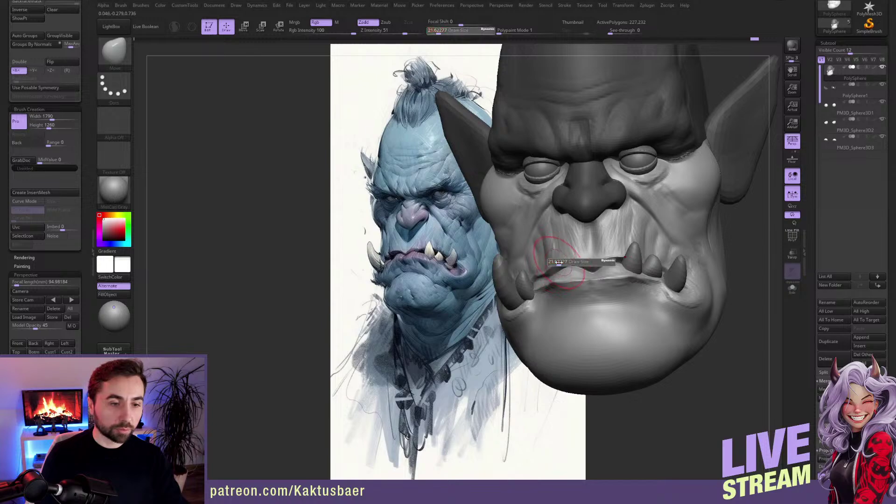
left_click(557, 261)
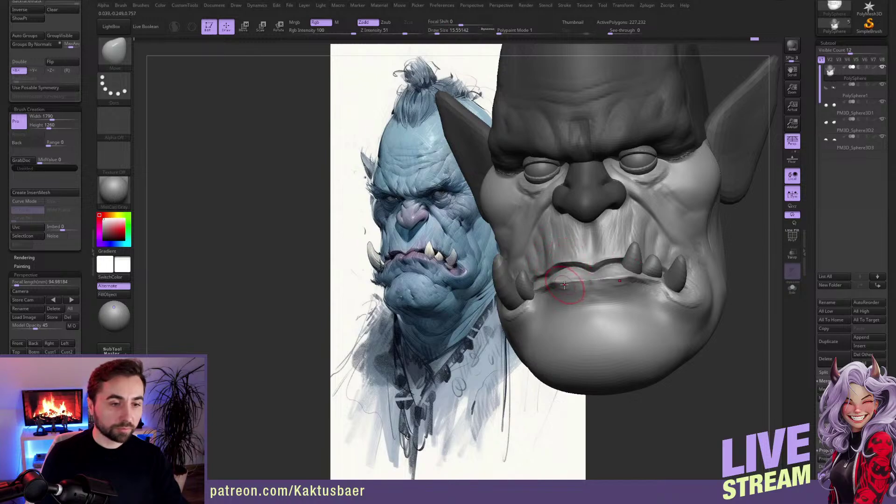
Step: Adjust the lower edge of the lower lip with the Move brush at draw sizes of about 18 and 16
key("bracketright")
left_click_drag(565, 284, 565, 289)
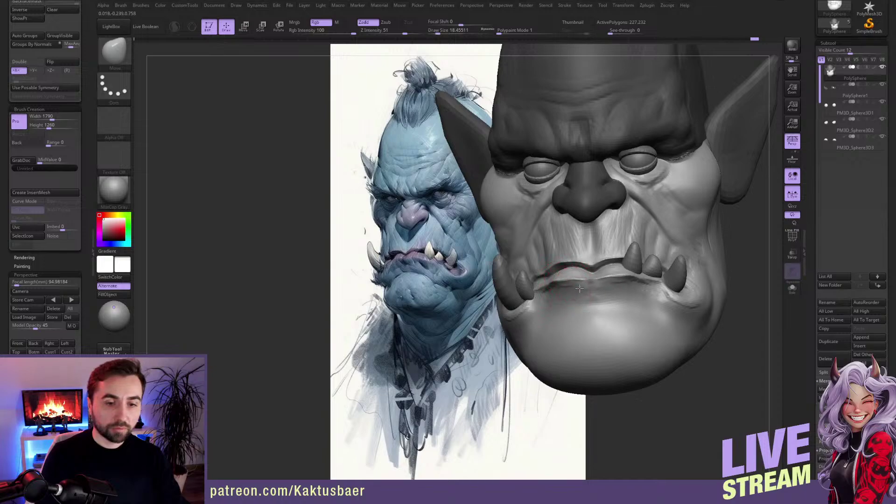
key("bracketleft")
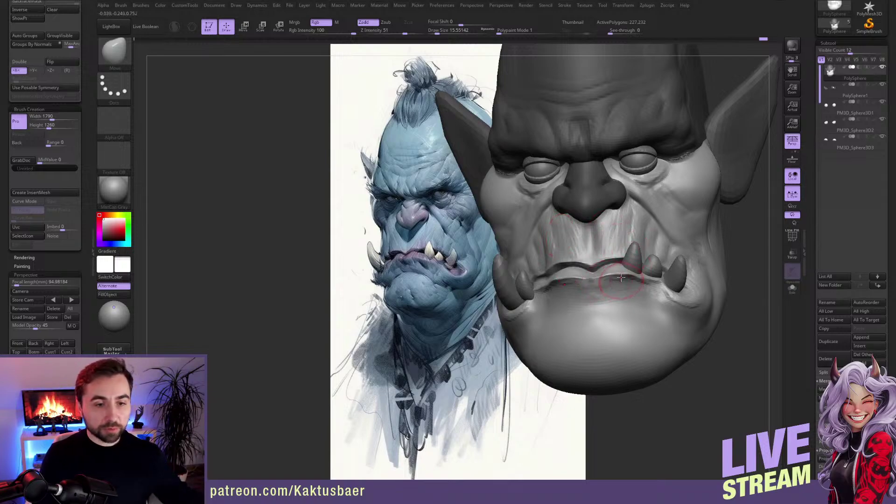
mouse_move(621, 278)
right_mouse_down()
mouse_move(601, 274)
mouse_move(629, 277)
mouse_move(593, 286)
right_mouse_up()
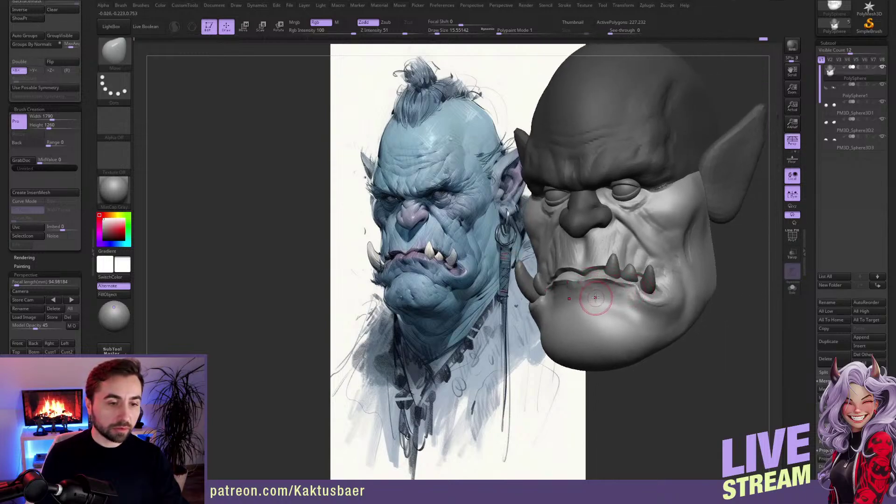
Step: Smooth and refine the centre of the lower lip, alternating DamStandard and ClayBuildup at a draw size of about 9
key("bracketleft")
key("b")
key("d")
key("s")
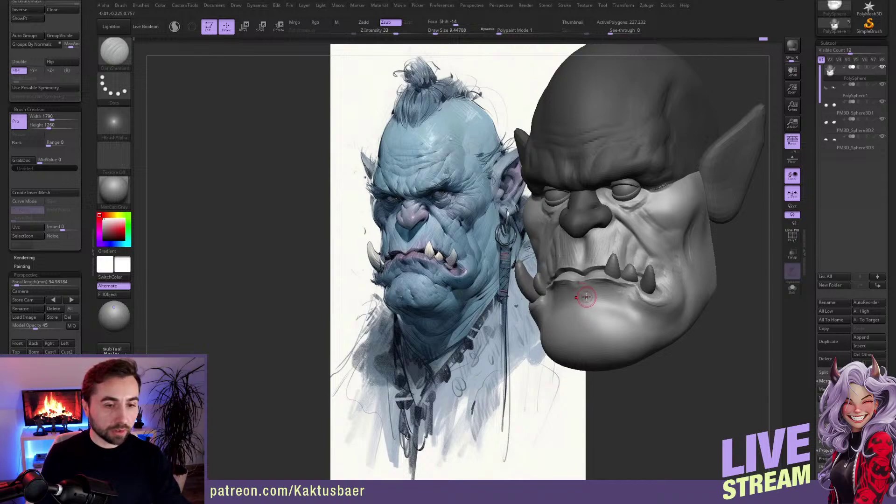
left_click_drag(600, 292, 587, 289, "shift")
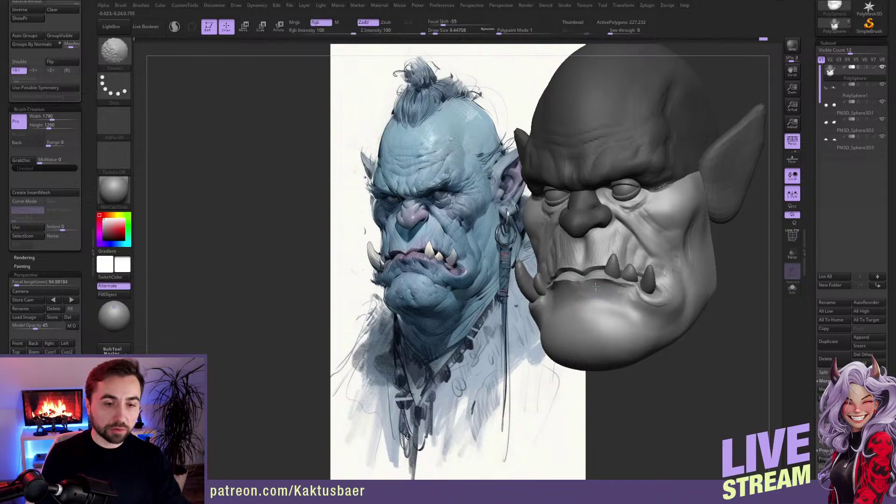
key("b")
key("d")
key("s")
key("b")
key("c")
key("b")
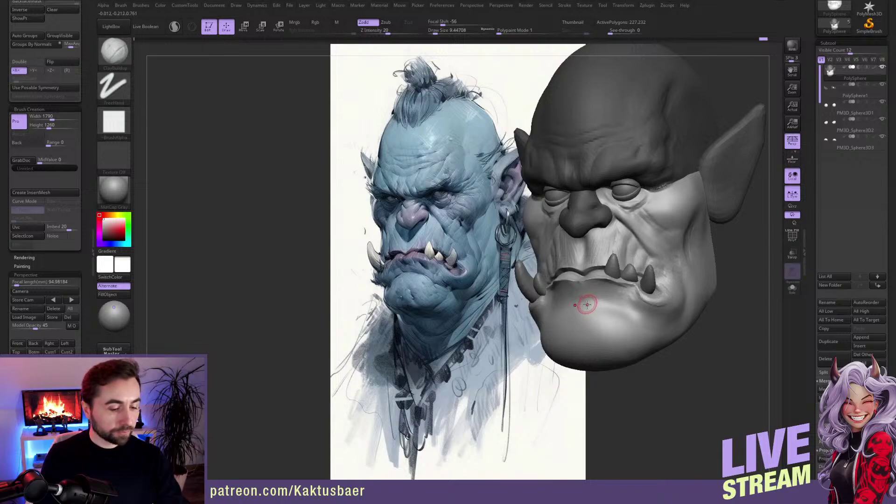
Step: Carve the crease beneath the lower lip out towards the mouth corner with DamStandard at a draw size of about 16
key("b")
key("d")
key("s")
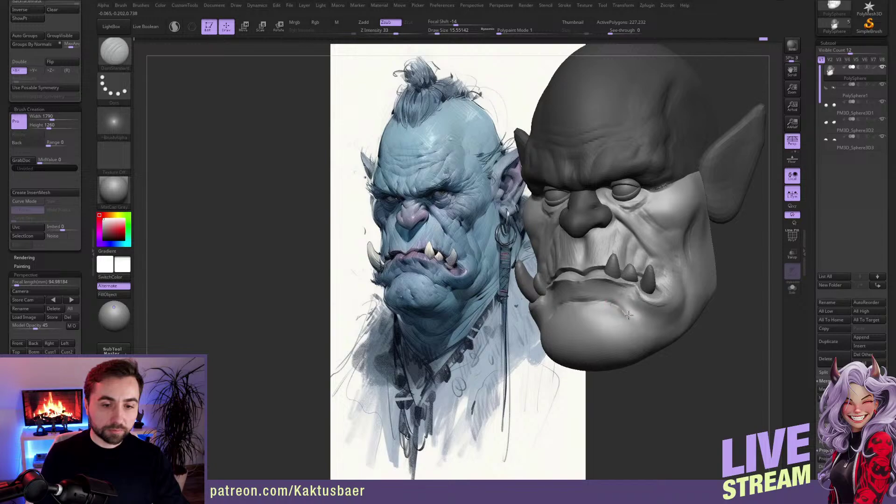
left_click_drag(629, 315, 647, 321)
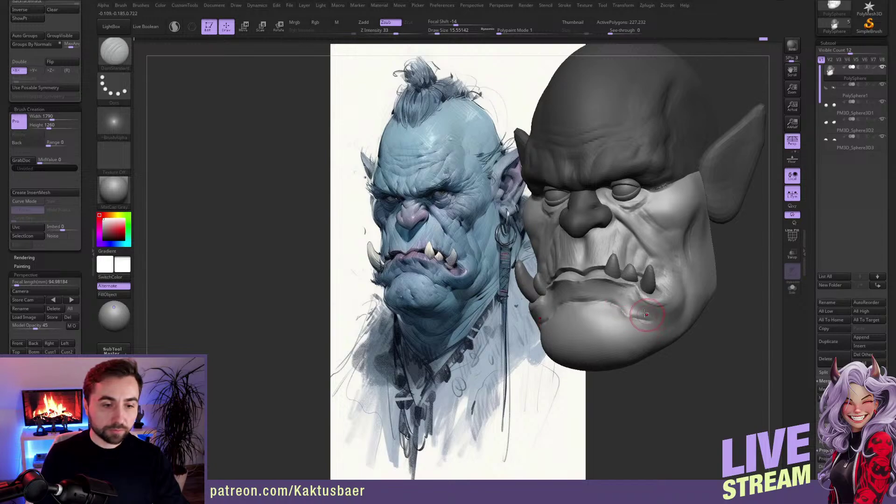
Step: Build up a rounded bulge at the mouth corner around the outer tusk with ClayBuildup at a draw size of about 16
key("b")
key("c")
key("b")
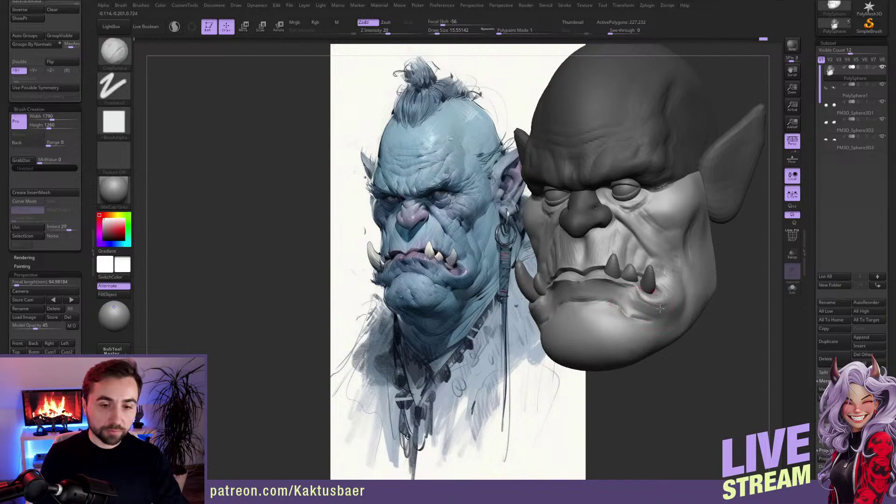
mouse_move(659, 309)
left_mouse_down()
mouse_move(639, 314)
mouse_move(650, 308)
left_mouse_up()
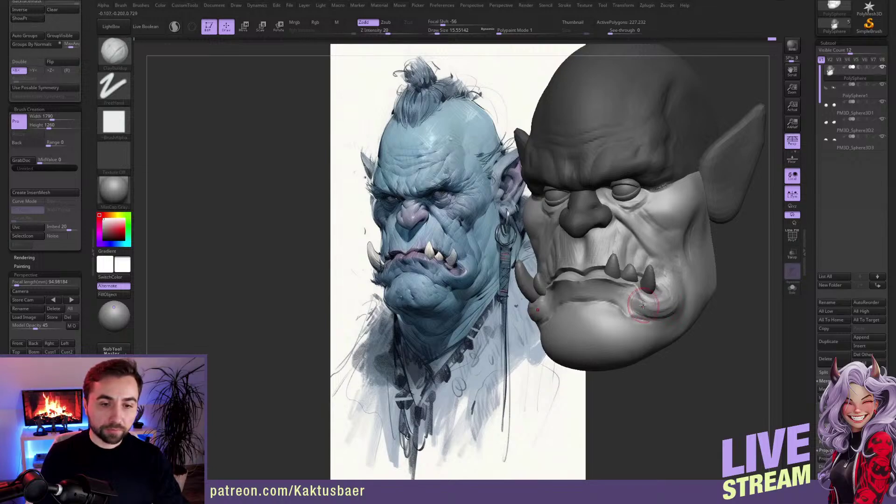
left_click_drag(643, 304, 667, 307)
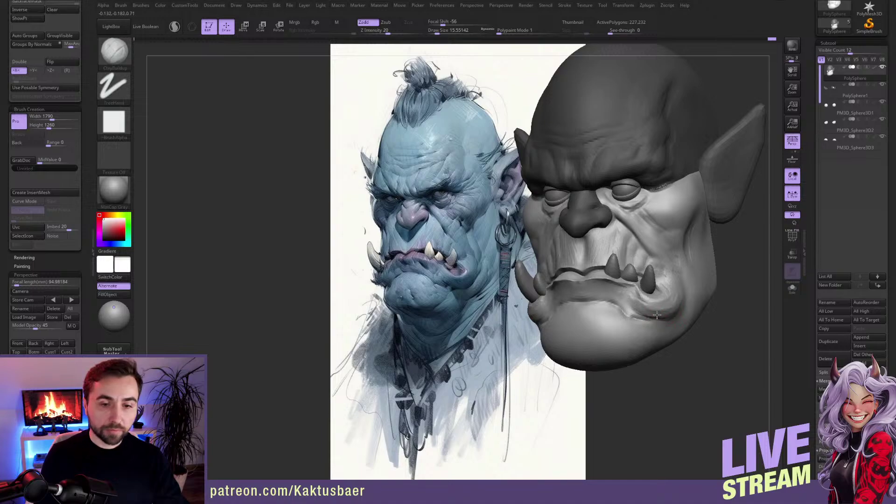
mouse_move(666, 294)
right_mouse_down("alt")
mouse_move(672, 304)
mouse_move(665, 275)
right_mouse_up("alt")
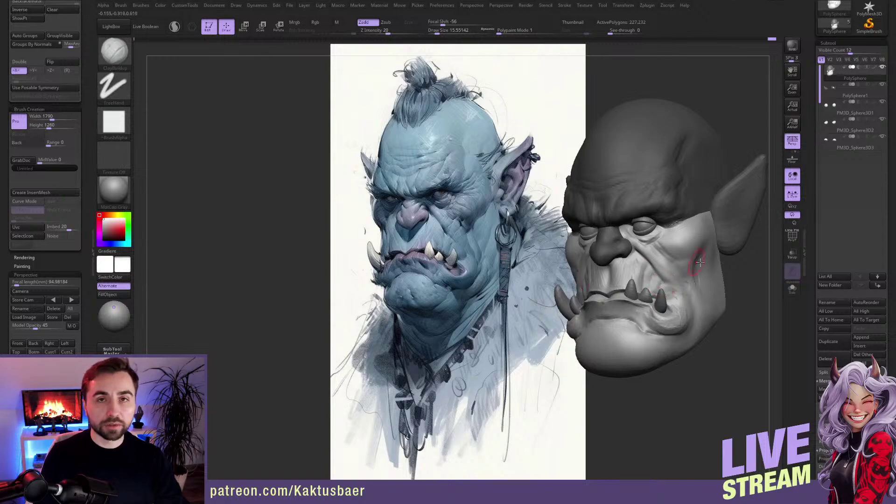
Step: Adjust the mouth line beside the front tusk with the Move brush at a draw size of about 11
mouse_move(674, 266)
right_mouse_down()
mouse_move(661, 281)
mouse_move(627, 242)
right_mouse_up()
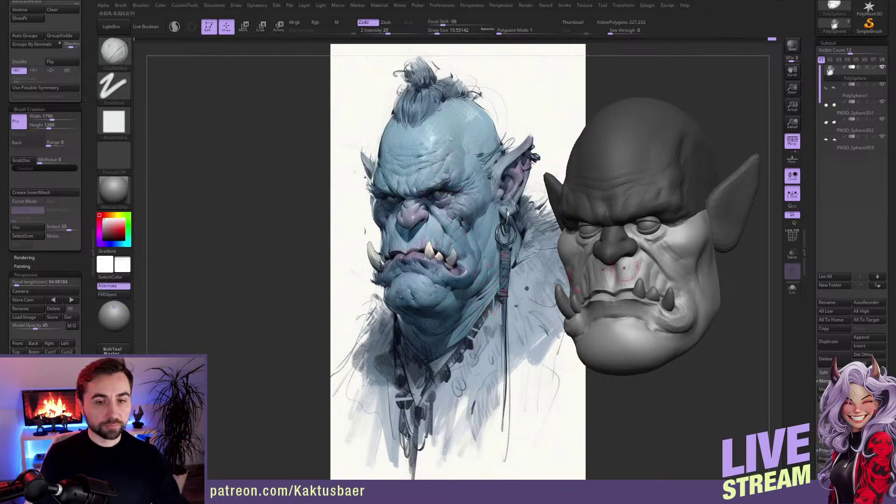
mouse_move(681, 265)
right_mouse_down()
mouse_move(625, 262)
mouse_move(704, 279)
mouse_move(683, 280)
right_mouse_up()
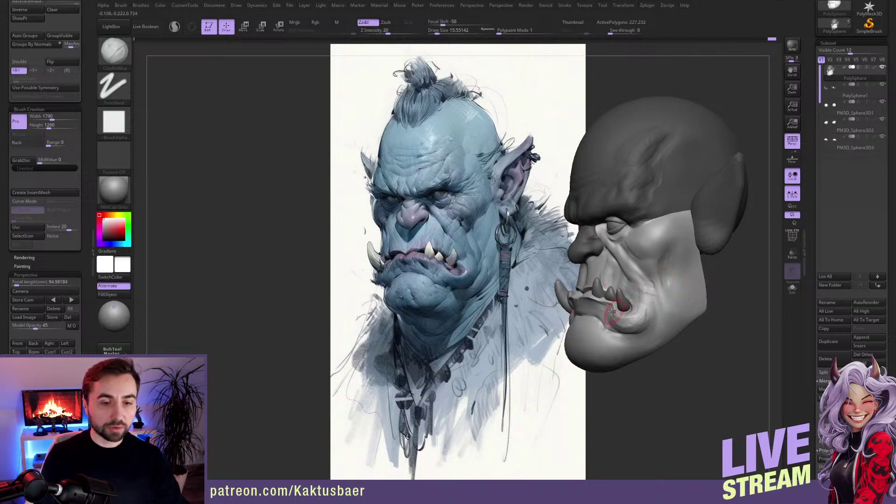
mouse_move(601, 306)
right_mouse_down()
mouse_move(658, 309)
mouse_move(610, 310)
mouse_move(620, 306)
right_mouse_up()
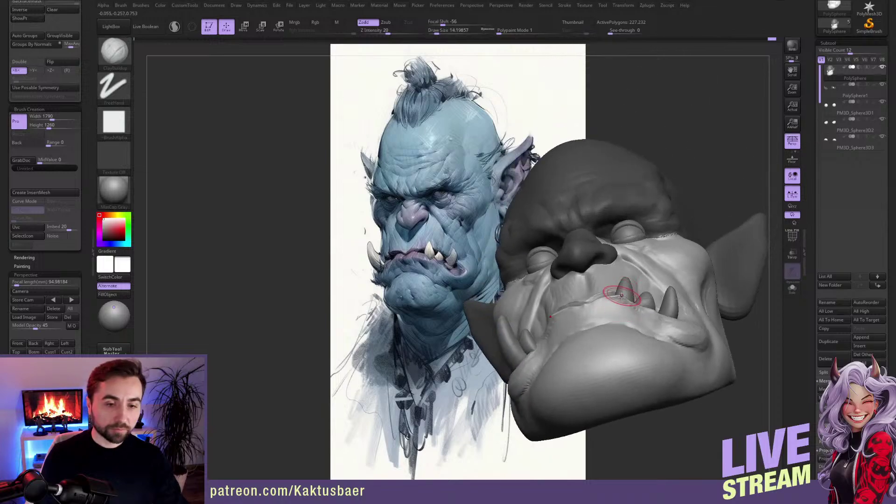
key("b")
key("m")
key("v")
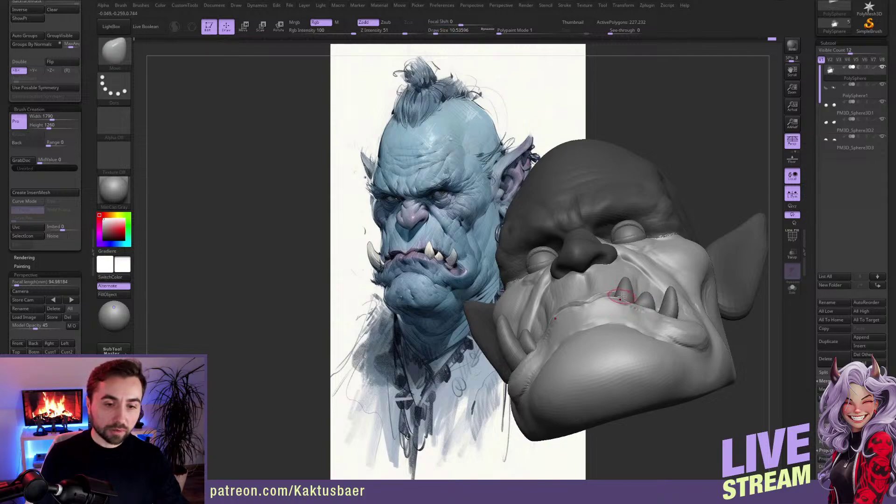
right_click_drag(626, 299, 651, 289)
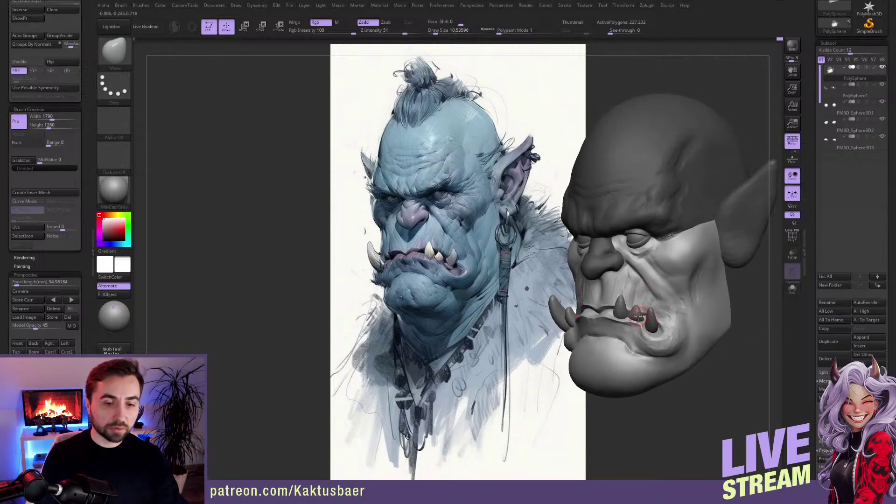
Step: Build up the lower lip's volume from its centre to the mouth corner with ClayBuildup at a draw size of about 11
key("b")
key("c")
key("b")
mouse_move(609, 335)
right_mouse_down()
mouse_move(603, 315)
mouse_move(599, 328)
right_mouse_up()
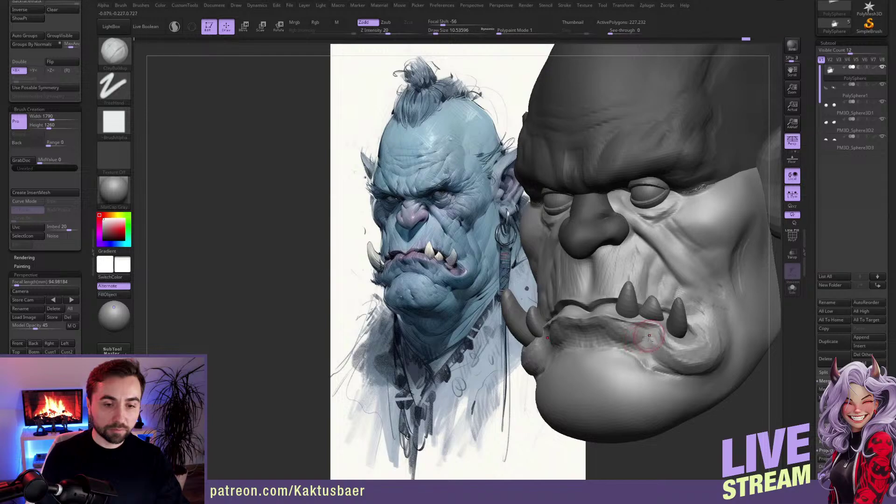
right_click_drag(633, 335, 660, 295)
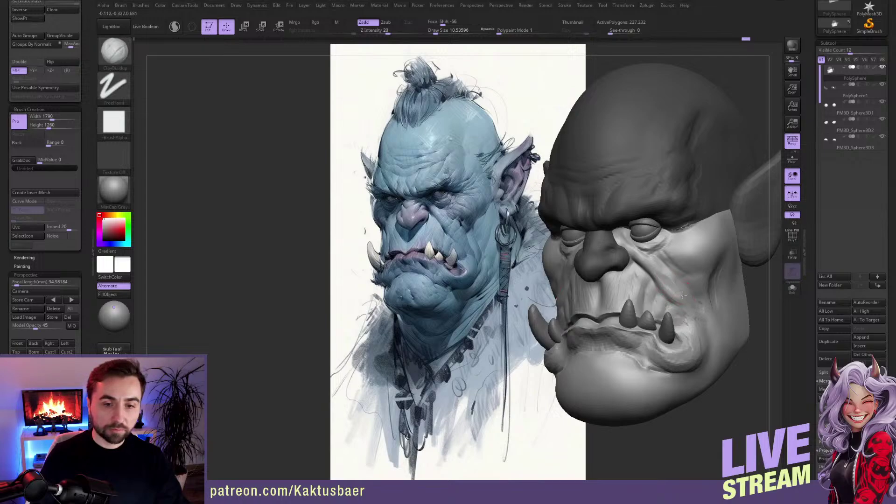
Step: Build up the cheek fold above the mouth corner with ClayBuildup and crease it with DamStandard at a draw size of about 11
left_click_drag(669, 277, 679, 286)
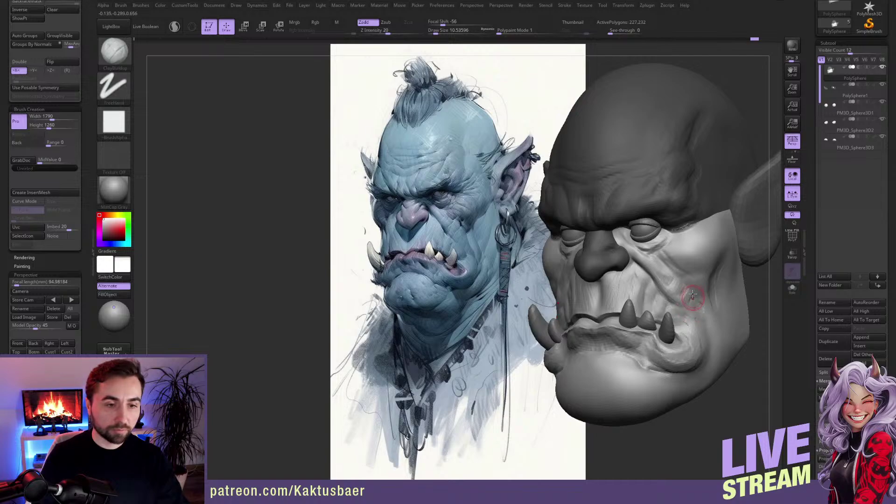
right_click_drag(698, 306, 699, 303)
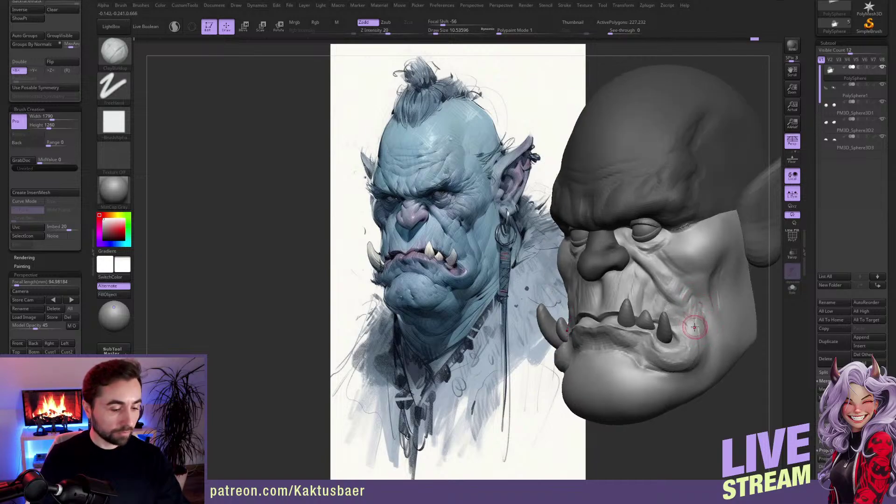
key("b")
key("d")
key("s")
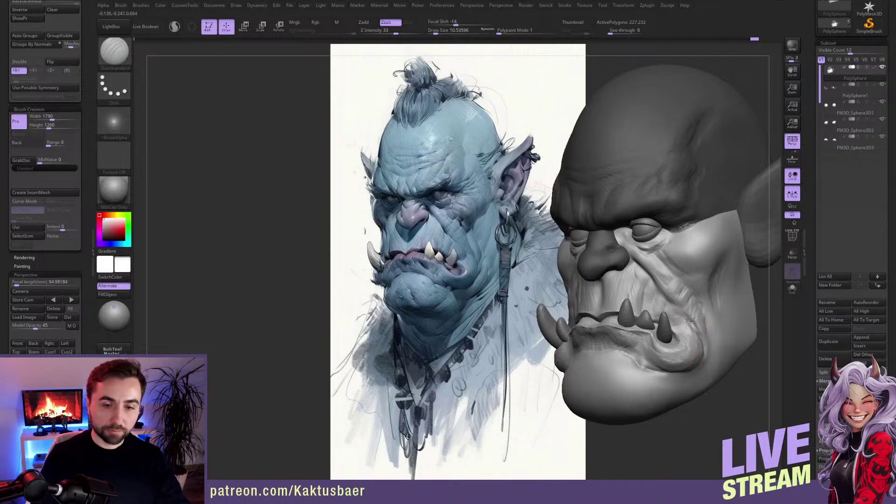
Step: Add folds on the outer cheek running down to the jaw with ClayBuildup at draw sizes of about 11 and 13
key("b")
key("c")
key("b")
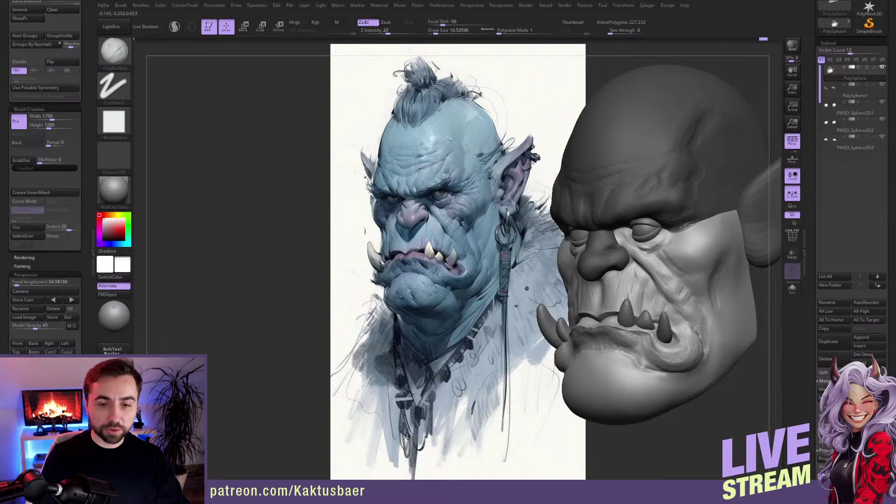
right_click_drag(703, 339, 716, 307)
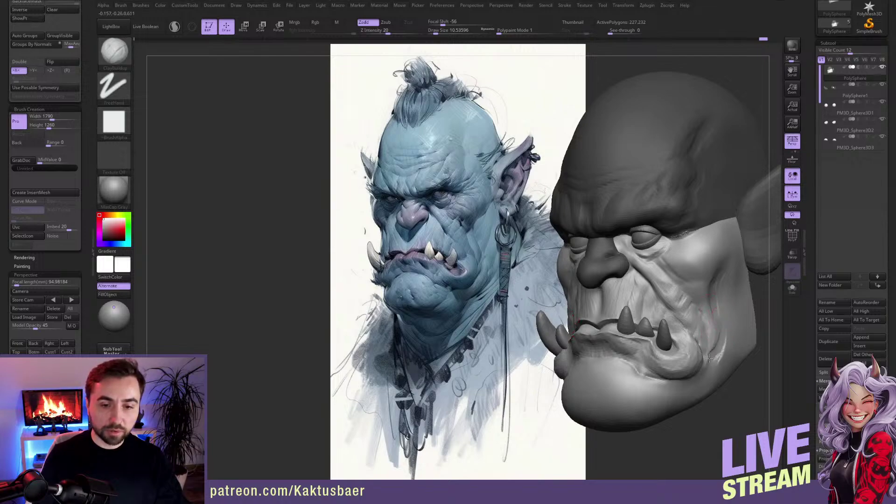
left_click_drag(723, 341, 718, 342)
key("s")
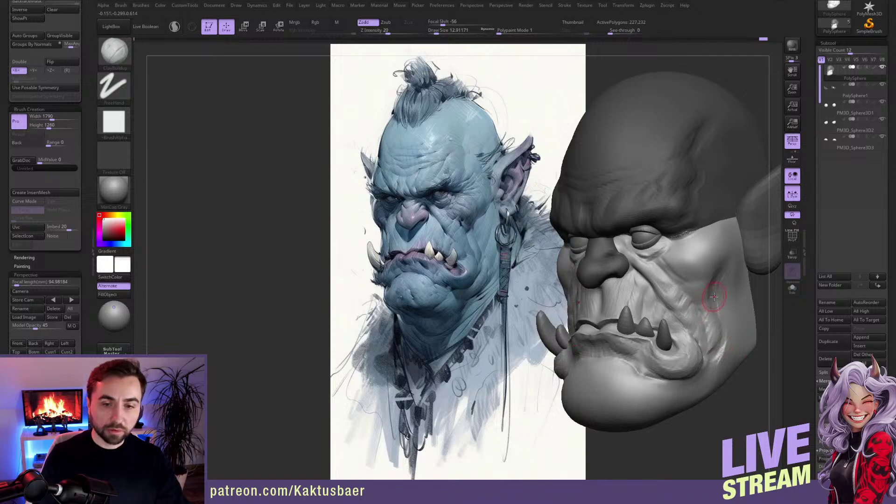
right_click_drag(719, 300, 720, 309, "alt")
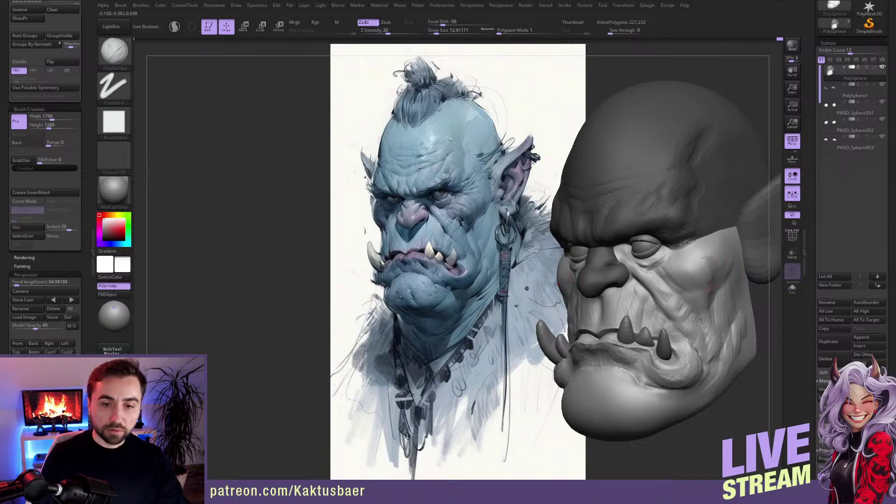
Step: Compare the last cheek strokes through undo and redo, and build up the cheekbone and side of the face with ClayBuildup
key("ctrl+z")
key("ctrl+z")
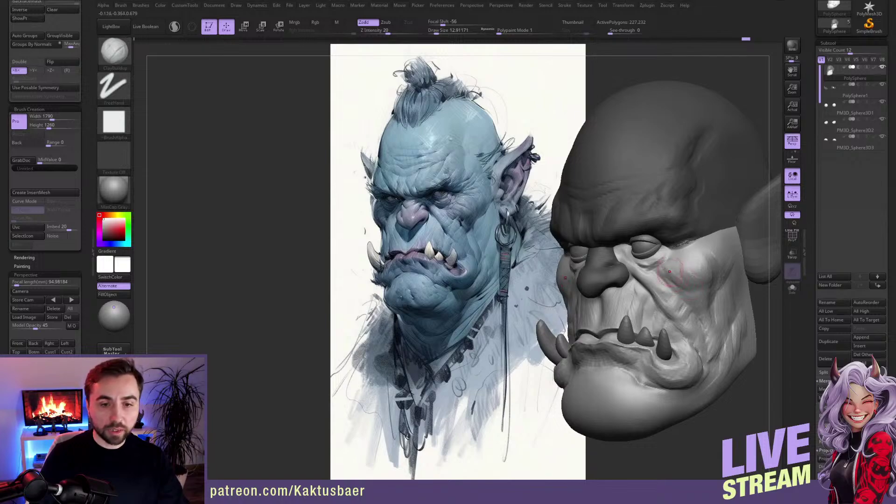
key("ctrl+shift+z")
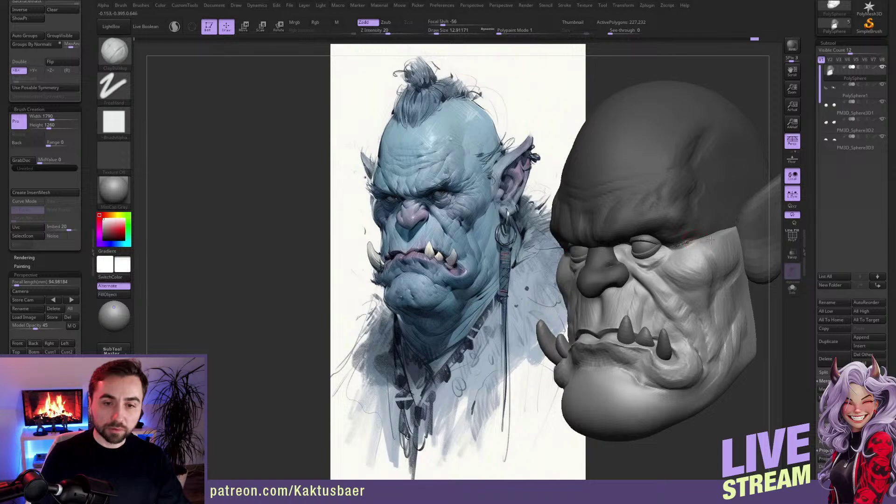
mouse_move(724, 232)
left_mouse_down()
mouse_move(714, 249)
mouse_move(727, 276)
left_mouse_up()
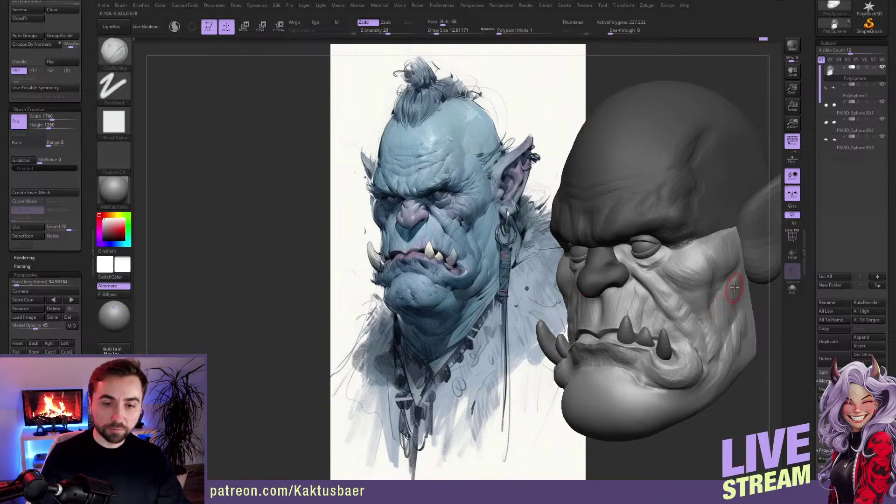
right_click_drag(729, 300, 717, 269, "alt")
Step: Build up the chin with ClayBuildup at draw sizes of about 22 and 12, and quick-save the project
right_click_drag(607, 353, 622, 322, "alt")
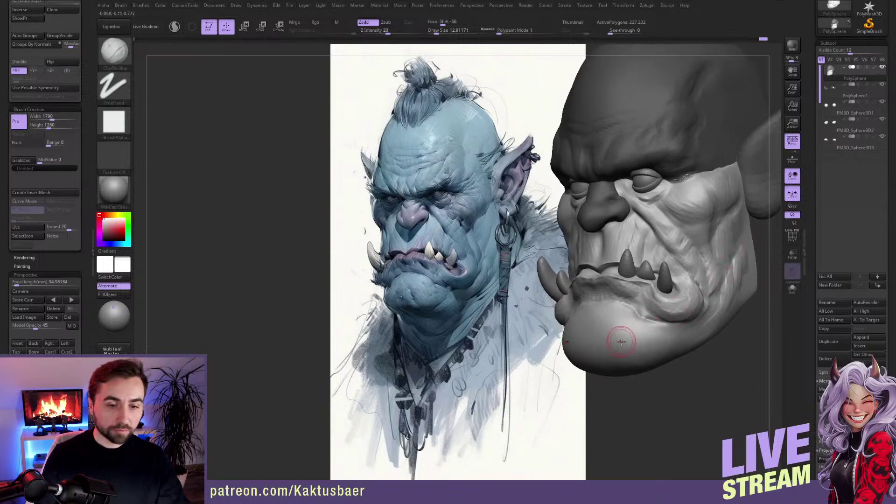
key("s")
mouse_move(622, 339)
left_mouse_down()
mouse_move(602, 337)
mouse_move(615, 349)
mouse_move(630, 312)
mouse_move(599, 357)
left_mouse_up()
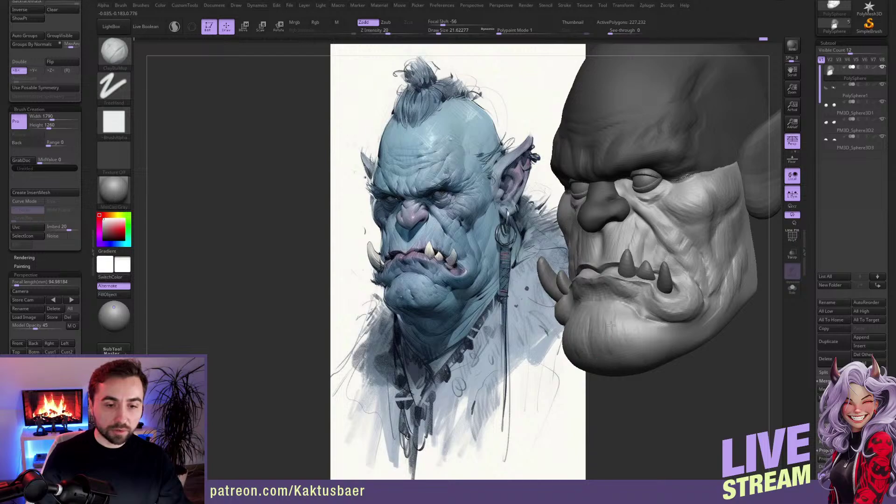
mouse_move(610, 325)
left_mouse_down()
mouse_move(627, 342)
mouse_move(616, 311)
mouse_move(647, 336)
mouse_move(665, 329)
mouse_move(652, 359)
mouse_move(630, 329)
mouse_move(646, 336)
left_mouse_up()
key("s")
key("]")
key("s")
right_click_drag(646, 336, 674, 336, "ctrl")
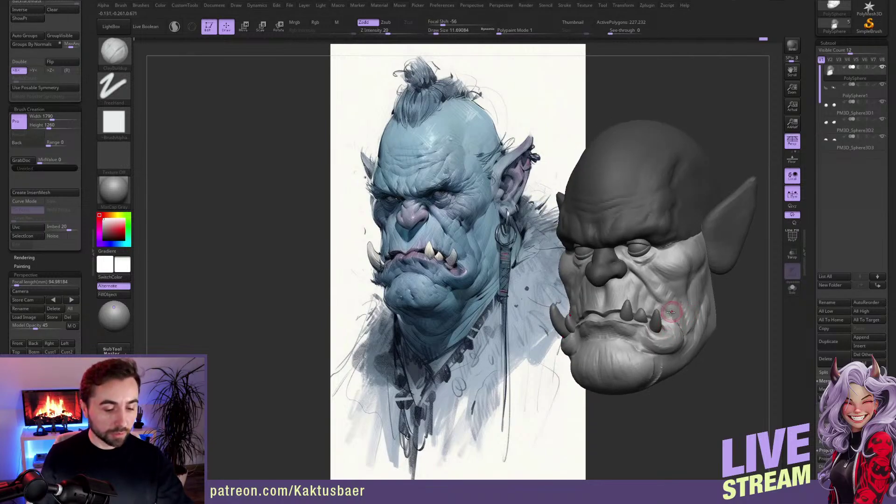
key("ctrl+s")
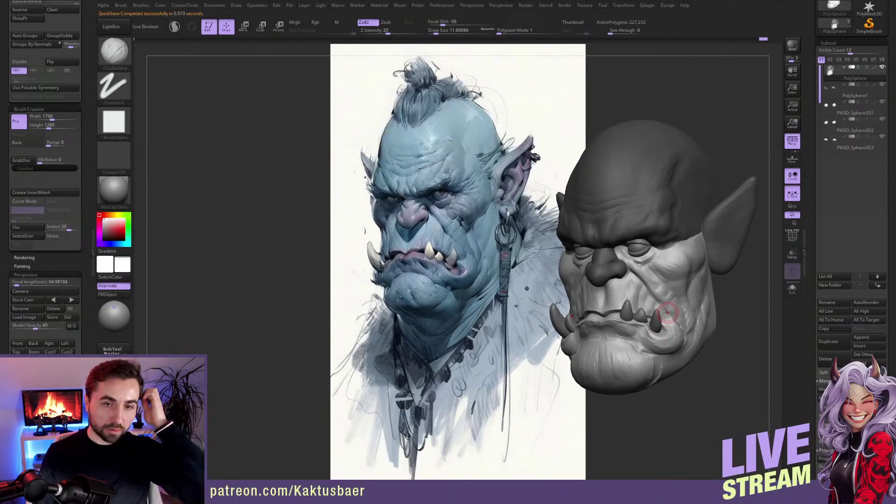
Step: Insert a PolySphere behind the jaw as the neck base with the IMM Primitives brush
right_click_drag(682, 322, 776, 290)
mouse_move(701, 293)
right_mouse_down()
mouse_move(720, 286)
mouse_move(703, 323)
right_mouse_up()
key("b")
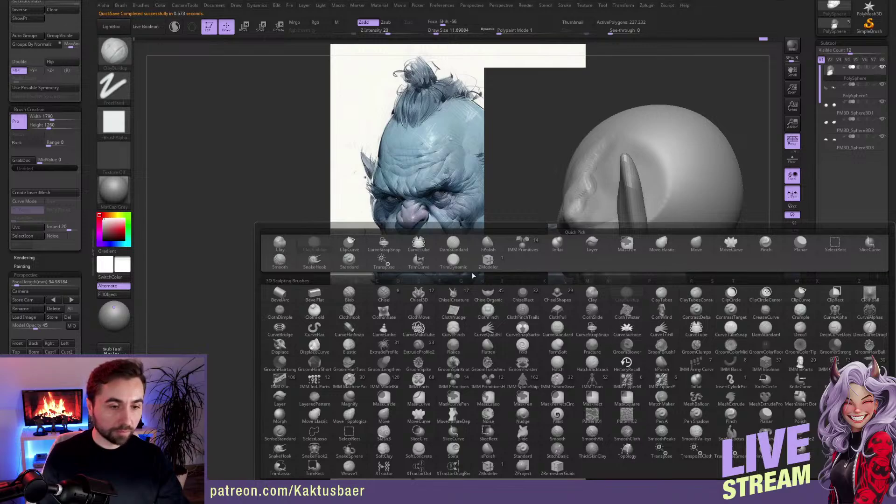
left_click(526, 246)
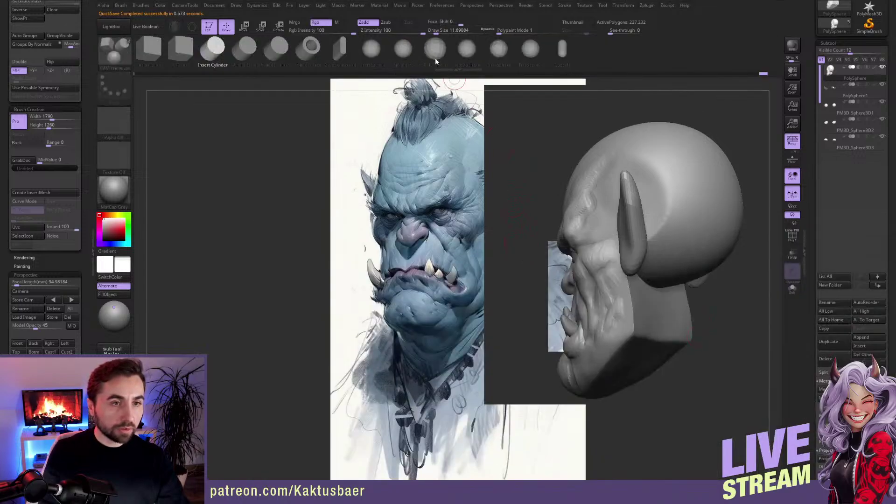
right_click_drag(598, 206, 667, 291)
mouse_move(666, 292)
left_mouse_down()
mouse_move(656, 289)
mouse_move(650, 308)
mouse_move(644, 366)
left_mouse_up()
key("ctrl+z")
right_click_drag(645, 366, 647, 335, "ctrl")
right_click_drag(646, 335, 663, 340)
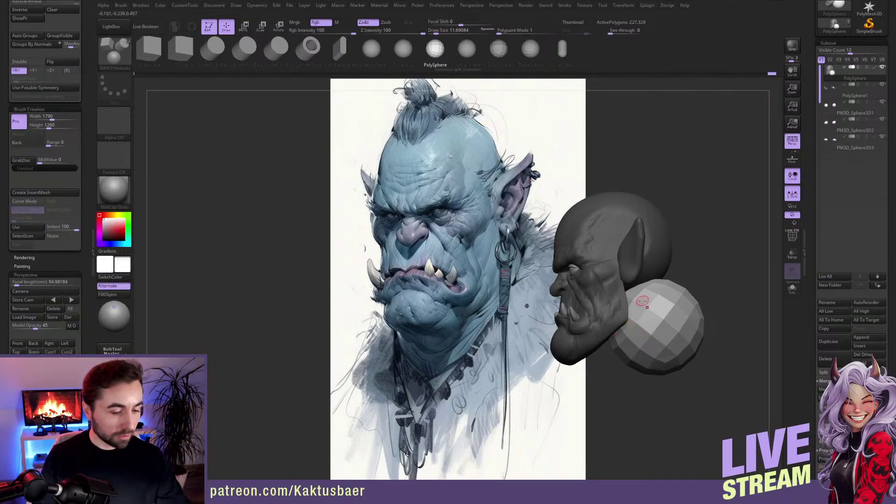
Step: Pull the neck sphere forward under the jaw with the Move brush at a draw size of about 177
key("b")
key("m")
key("v")
right_click_drag(655, 299, 663, 290)
key("s")
left_click_drag(647, 315, 653, 314)
right_click_drag(652, 303, 664, 283, "alt")
key("s")
mouse_move(654, 301)
left_mouse_down()
mouse_move(661, 301)
mouse_move(615, 300)
left_mouse_up()
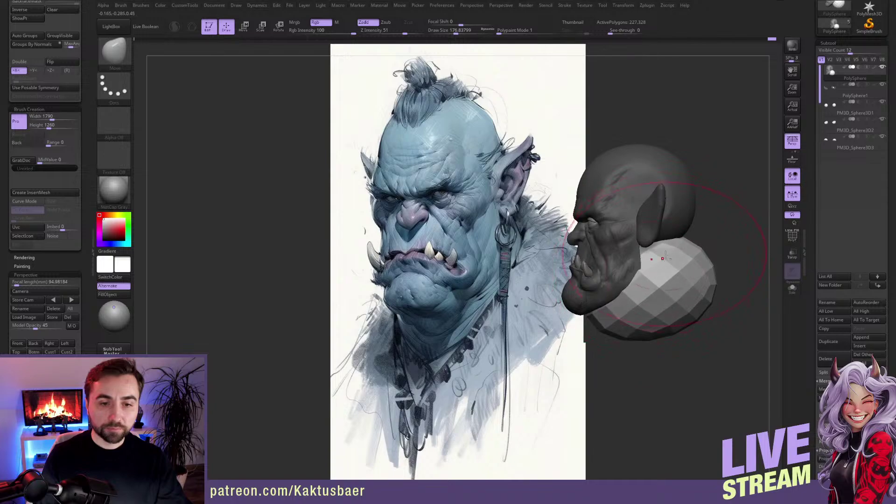
Step: Stretch the neck sphere down below the chin and shape its side with Move at draw sizes of about 136 to 103
right_click_drag(655, 267, 661, 241)
key("bracketleft")
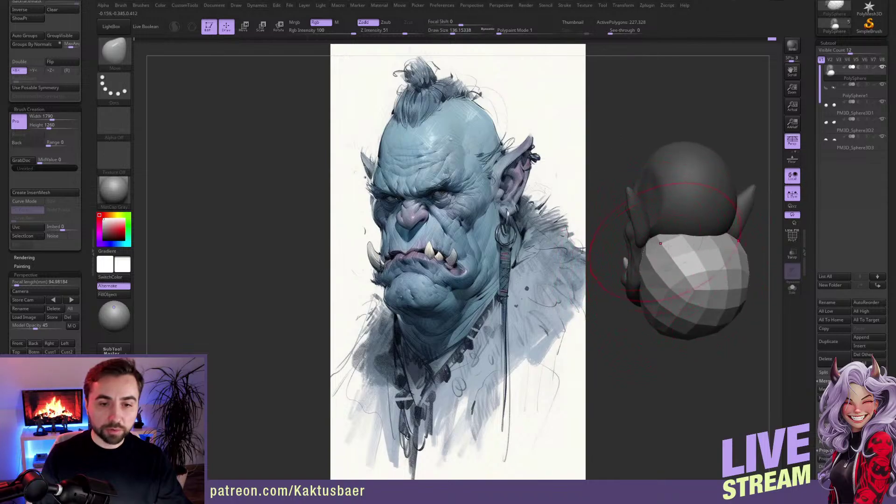
right_click_drag(660, 243, 699, 243)
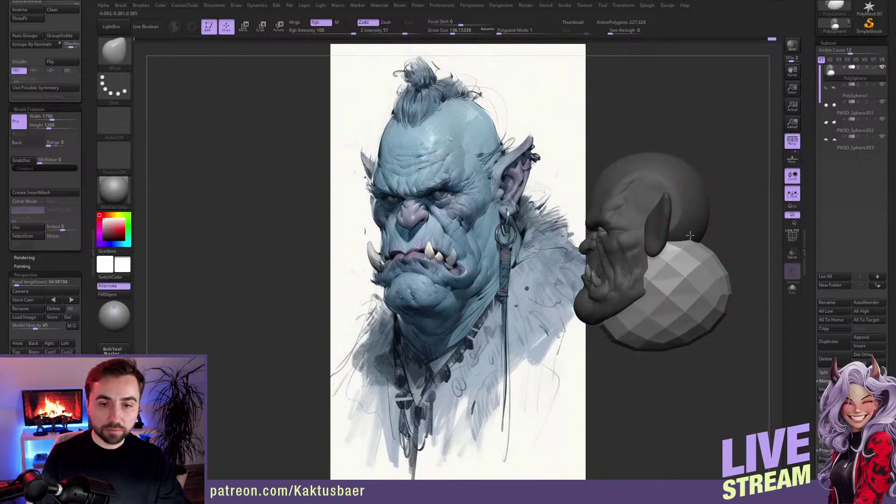
key("bracketleft")
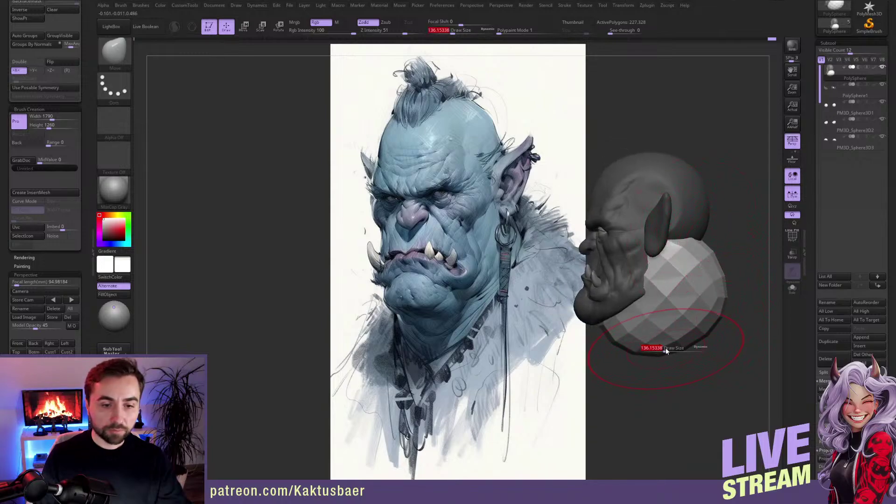
right_click_drag(666, 348, 690, 317, "alt")
left_click_drag(690, 317, 640, 357)
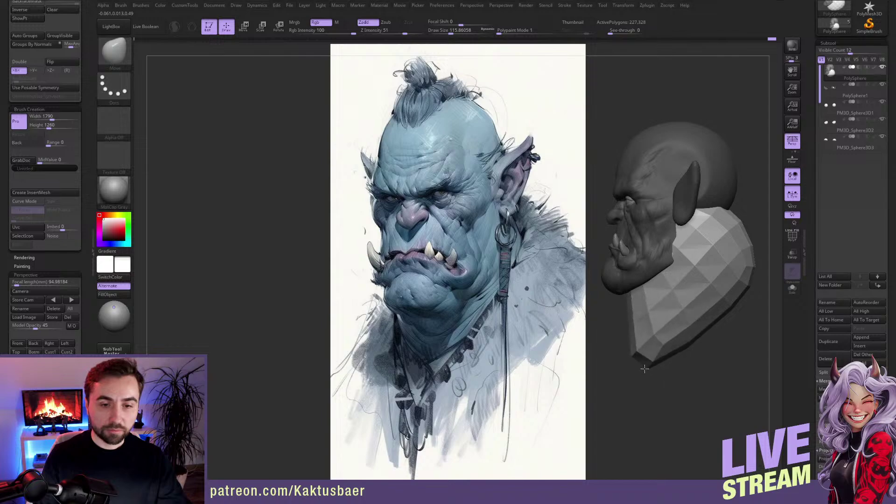
key("bracketright")
right_click_drag(724, 312, 714, 249)
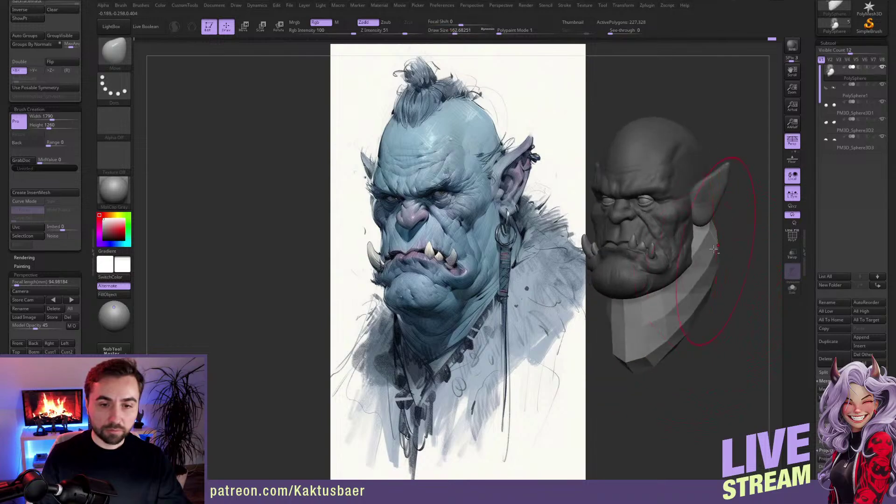
key("bracketleft")
left_click_drag(684, 297, 699, 265)
Step: Subdivide the neck mesh and smooth its faceted surface
key("ctrl+d")
right_click_drag(698, 263, 667, 268)
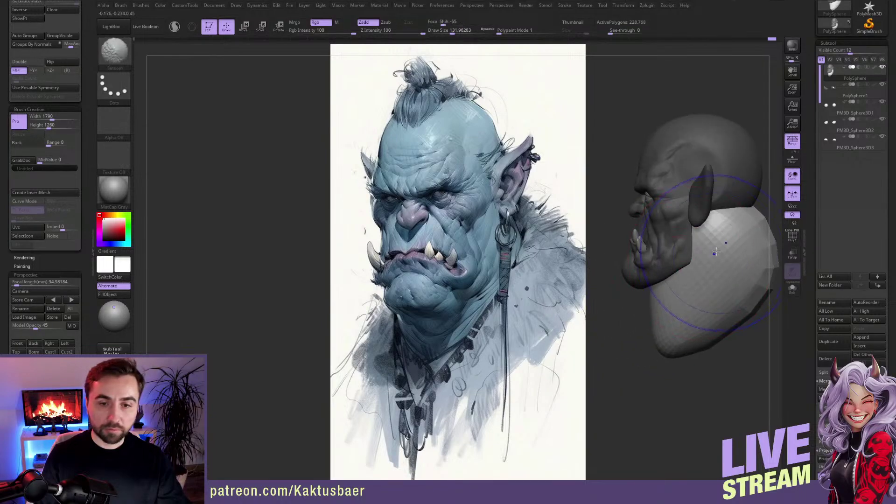
left_click_drag(706, 271, 700, 280, "shift")
mouse_move(676, 287)
right_mouse_down()
mouse_move(692, 290)
mouse_move(665, 279)
right_mouse_up()
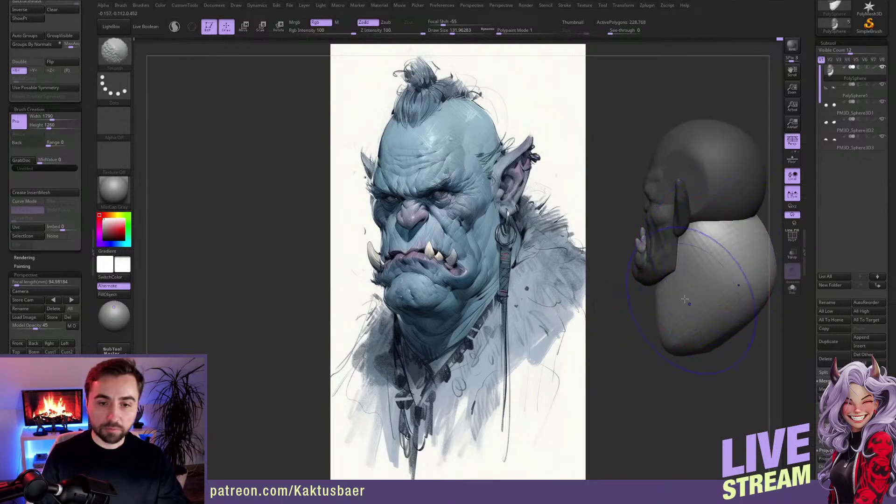
Step: Fill out the lower front of the neck with the Move brush at a draw size of about 108
right_click_drag(729, 243, 677, 254)
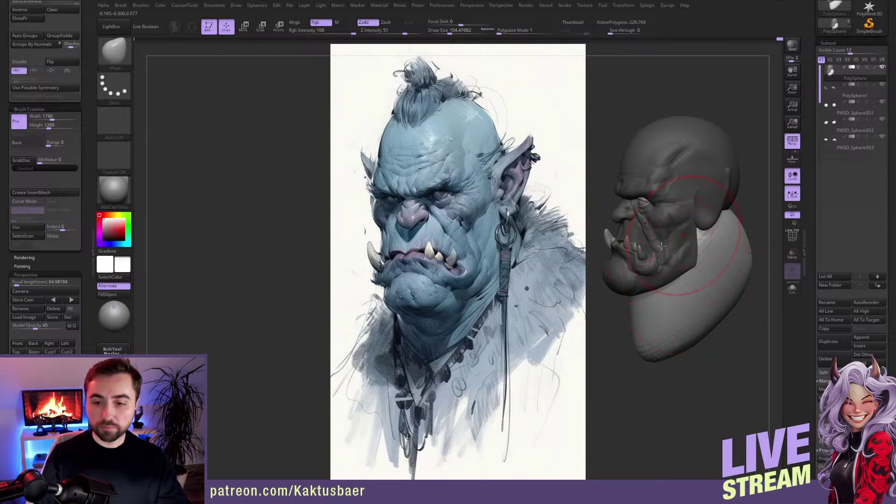
mouse_move(683, 236)
right_mouse_down()
mouse_move(696, 249)
mouse_move(696, 272)
right_mouse_up()
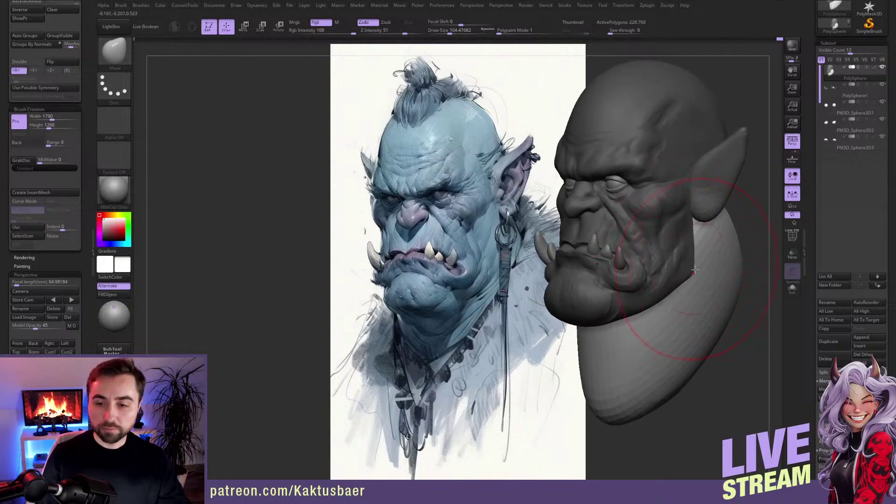
key("s")
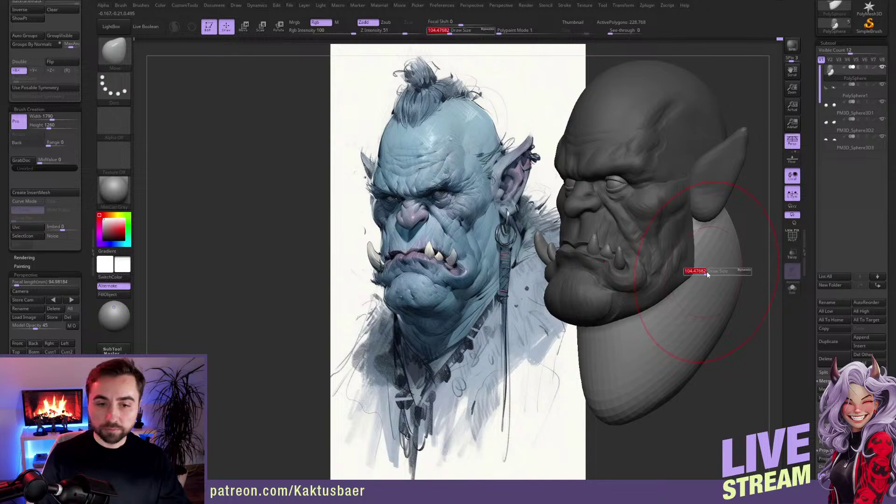
left_click_drag(706, 273, 697, 273)
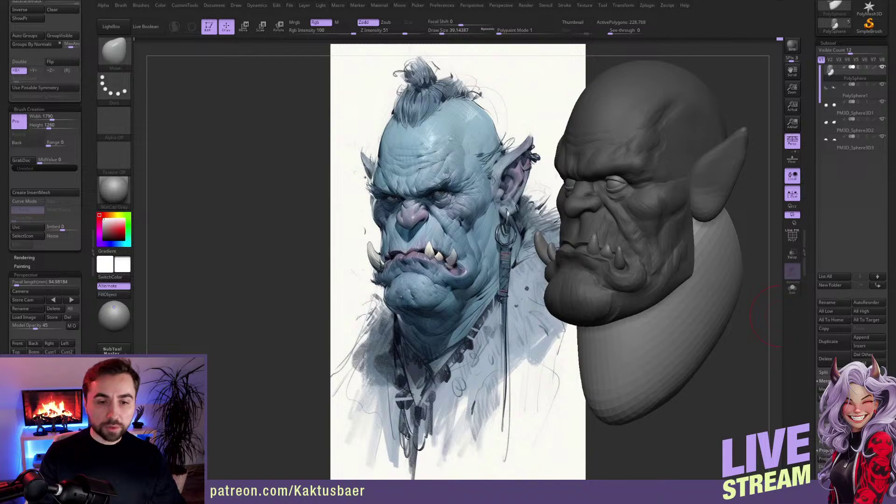
right_click_drag(660, 360, 671, 348)
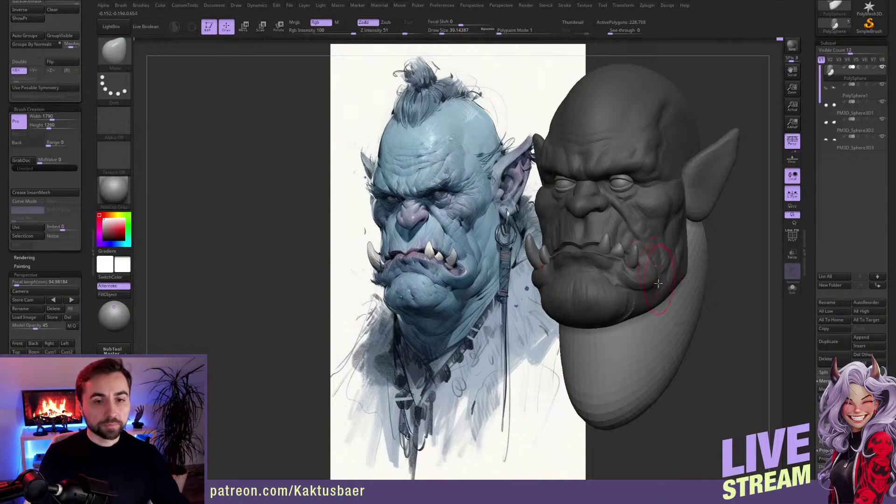
key("bracketright")
key("bracketright")
key("bracketright")
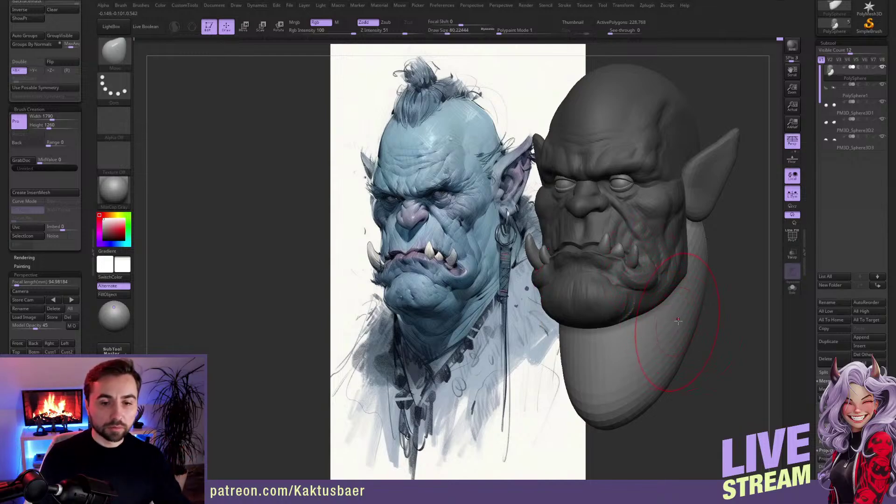
right_click_drag(674, 322, 659, 303, "alt")
key("bracketright")
key("bracketright")
key("bracketright")
key("bracketright")
mouse_move(681, 304)
left_mouse_down()
mouse_move(687, 308)
mouse_move(623, 395)
left_mouse_up()
key("s")
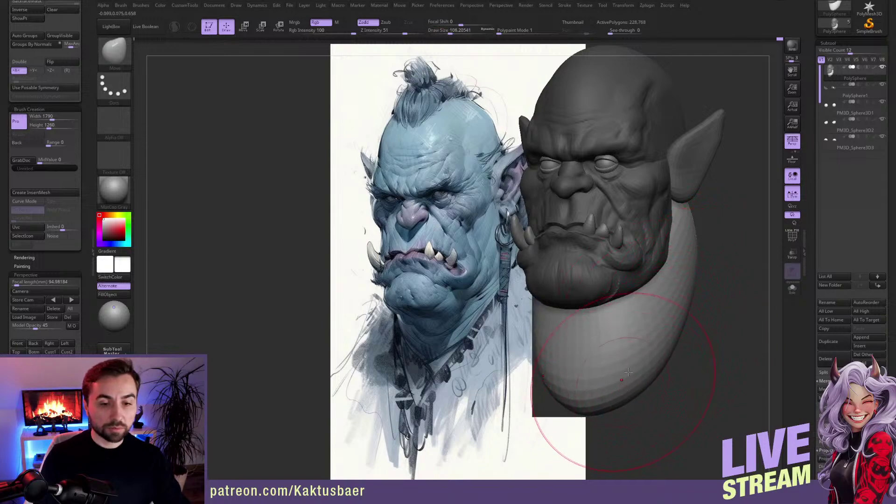
Step: Subdivide the neck again and refine its outline behind the jaw with Move at draw sizes of about 80 and 46
key("ctrl")
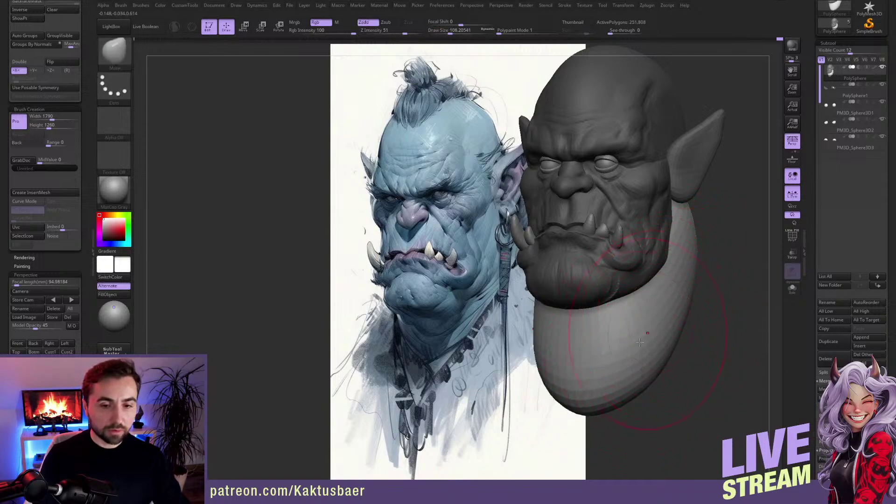
left_click_drag(567, 446, 593, 460, "ctrl")
right_click_drag(760, 252, 625, 260)
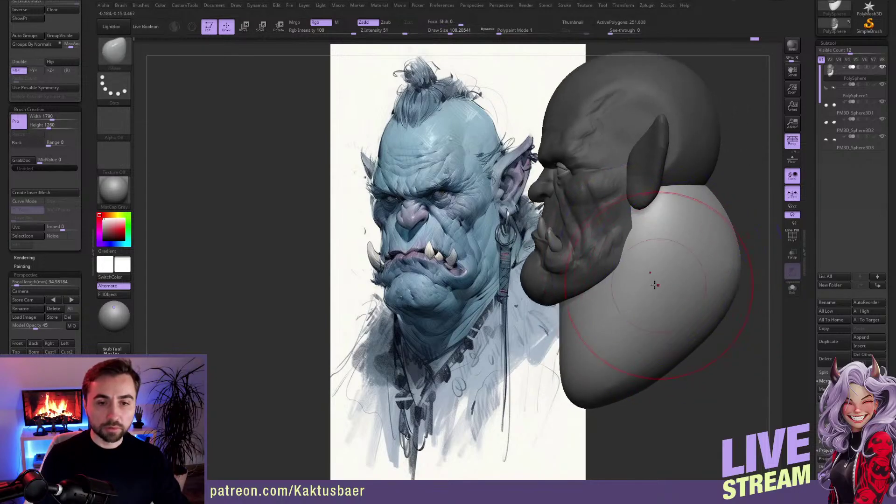
right_click_drag(701, 256, 601, 264)
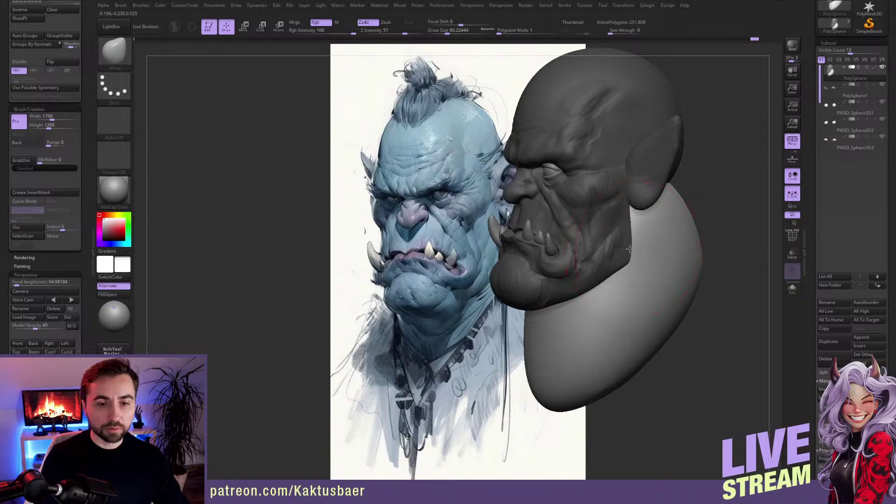
key("shift")
mouse_move(589, 322)
right_mouse_down()
mouse_move(671, 294)
mouse_move(639, 295)
right_mouse_up()
key("s")
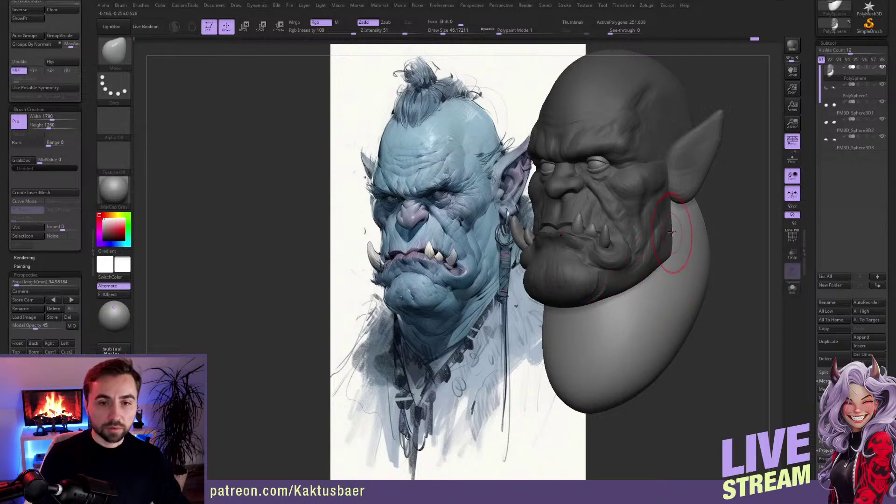
Step: Switch to the ear mesh, subdivide it twice and smooth its surface
key("w")
left_click(723, 164, "alt")
key("q")
key("ctrl+d")
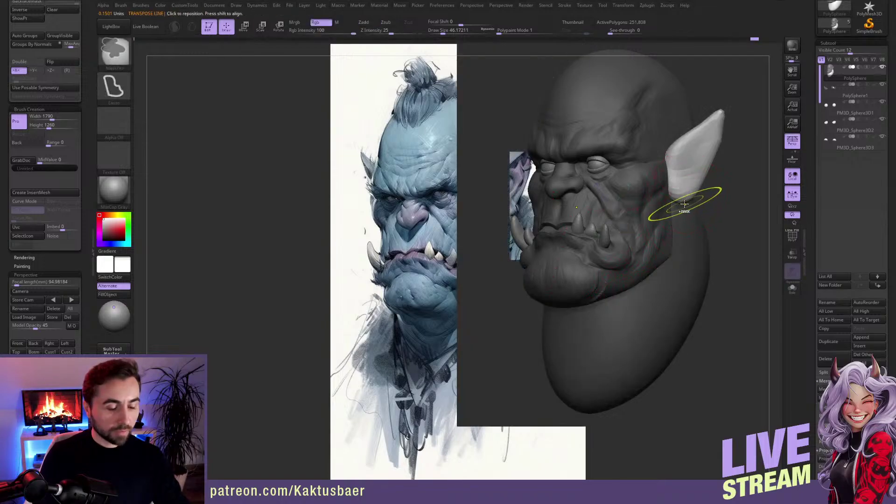
right_click_drag(683, 166, 690, 211, "alt")
left_click_drag(689, 211, 699, 168, "shift")
key("s")
left_click_drag(705, 167, 732, 138, "shift")
right_click_drag(685, 225, 711, 224, "alt")
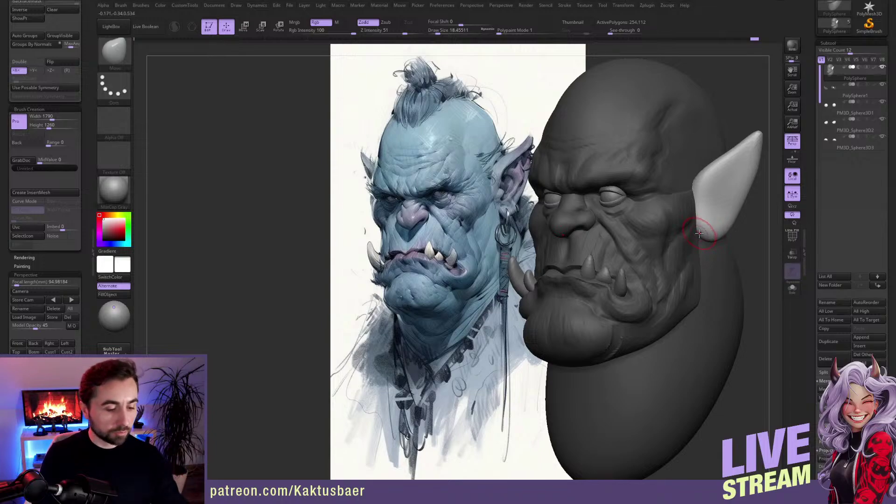
key("ctrl+d")
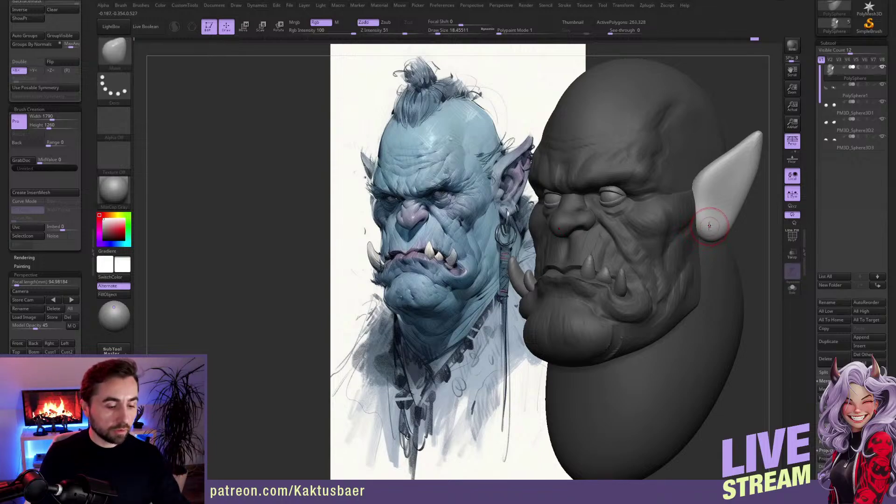
Step: Carve the hollow of the inner ear with ClayBuildup at draw sizes of about 7 and 13
key("b")
key("c")
key("b")
right_click_drag(715, 200, 716, 214)
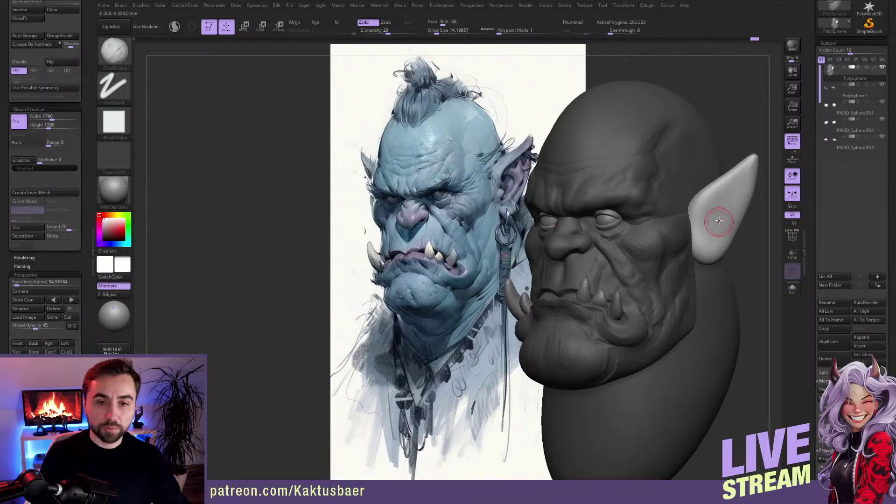
left_click_drag(748, 177, 717, 202, "alt")
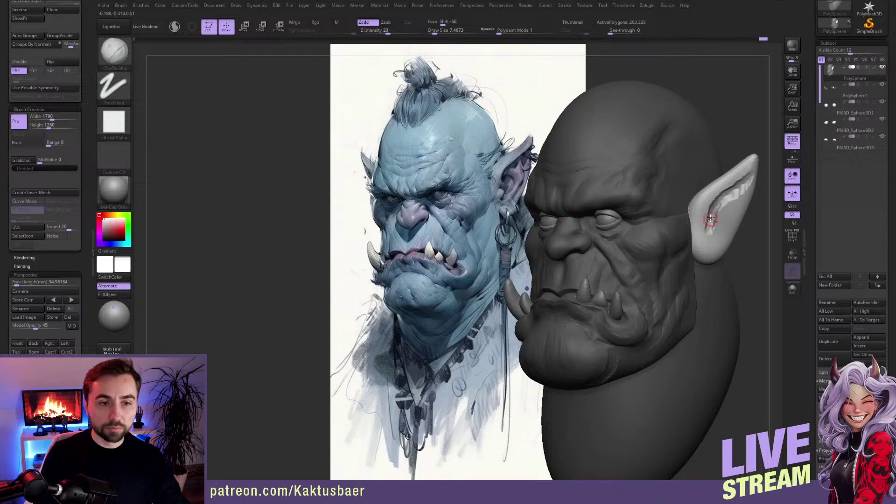
mouse_move(713, 212)
left_mouse_down()
mouse_move(744, 184)
mouse_move(728, 196)
mouse_move(720, 225)
left_mouse_up()
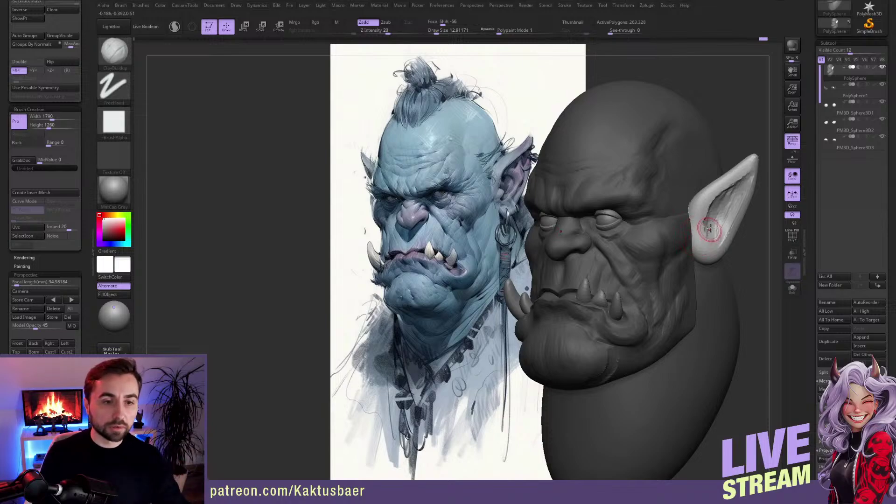
right_click_drag(720, 214, 706, 219, "alt")
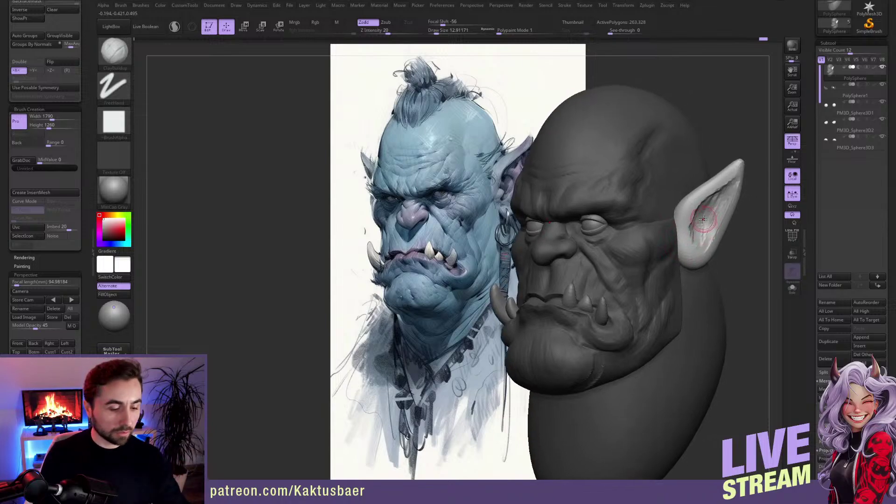
Step: Reshape the ear's front edge and rim with Move at a draw size of about 30, and smooth the carved hollow
key("b")
key("m")
key("v")
key("s")
left_click_drag(706, 212, 720, 183)
key("s")
right_click_drag(698, 192, 691, 219)
key("]")
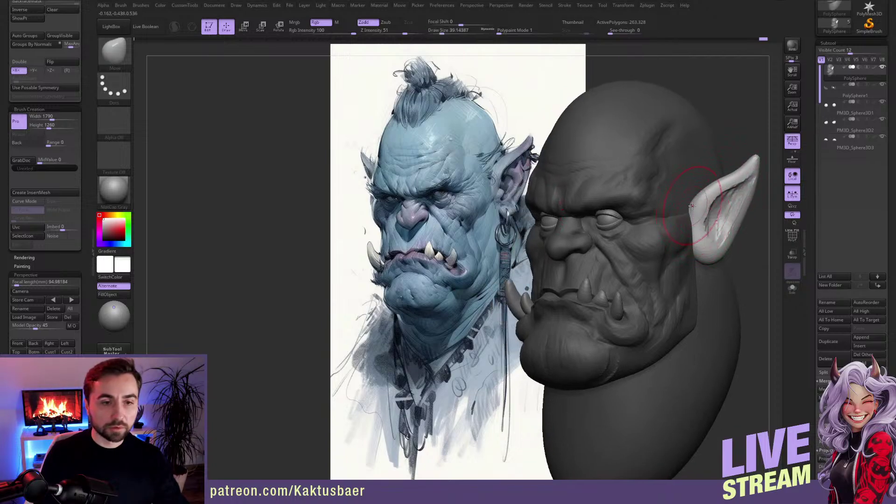
key("s")
key("shift")
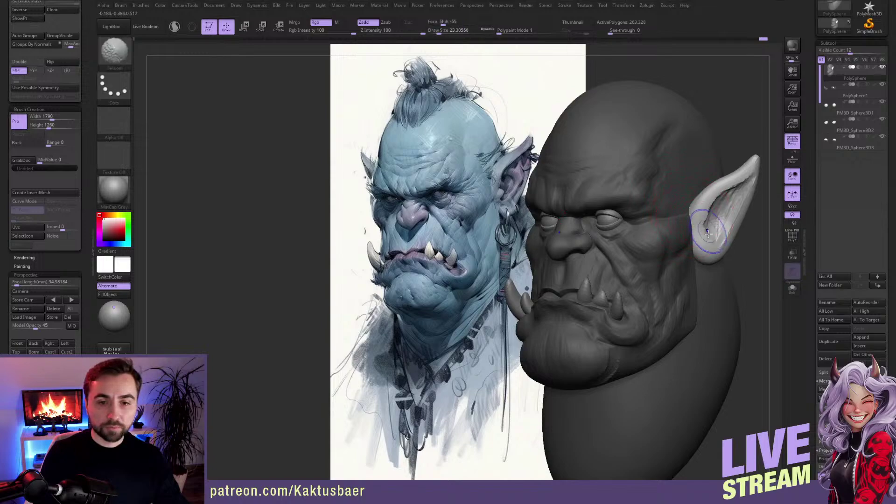
mouse_move(755, 184)
left_mouse_down("shift")
mouse_move(728, 189)
mouse_move(716, 222)
left_mouse_up("shift")
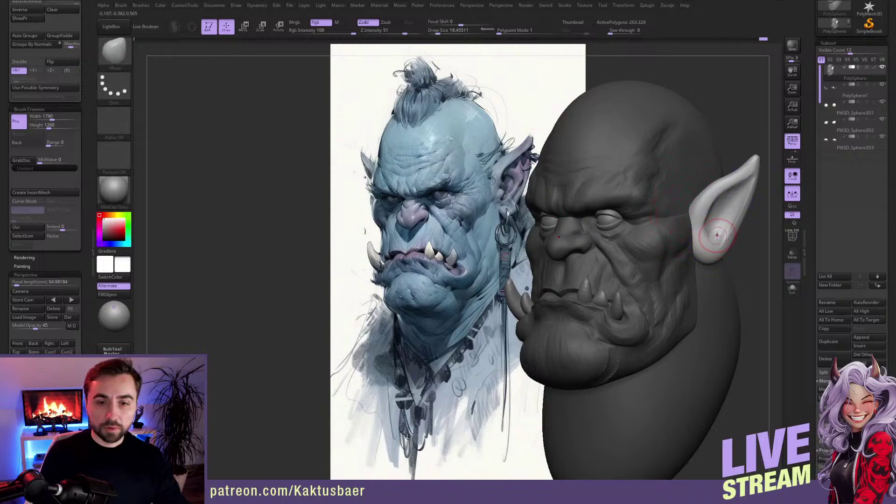
Step: Build up the small bump above the earlobe and the inner ear folds with ClayBuildup at draw sizes of about 9 and 13
key("b")
key("c")
key("b")
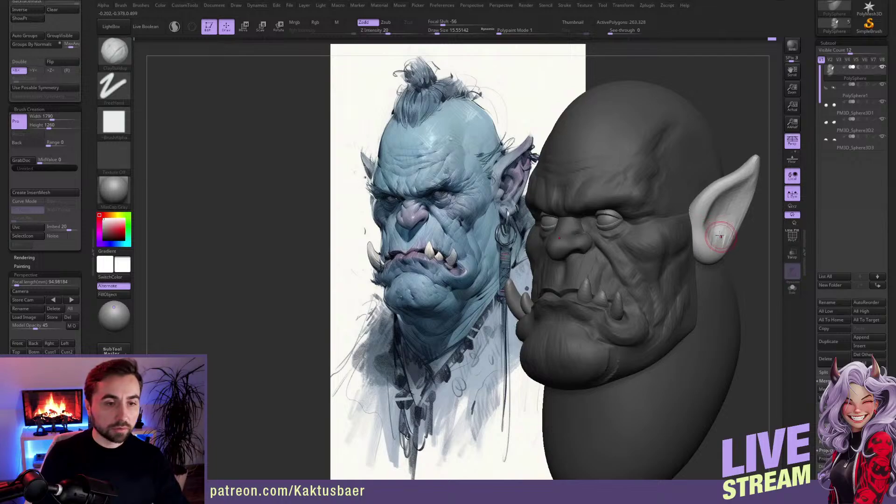
key("bracketleft")
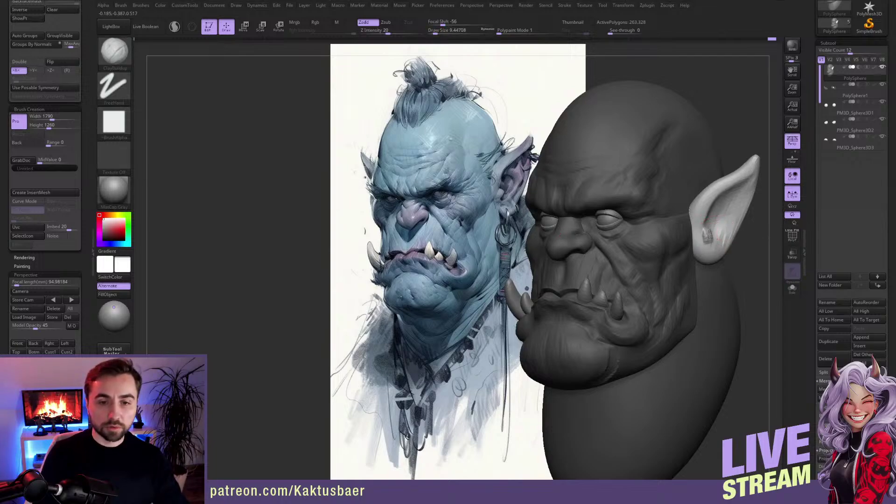
key("bracketright")
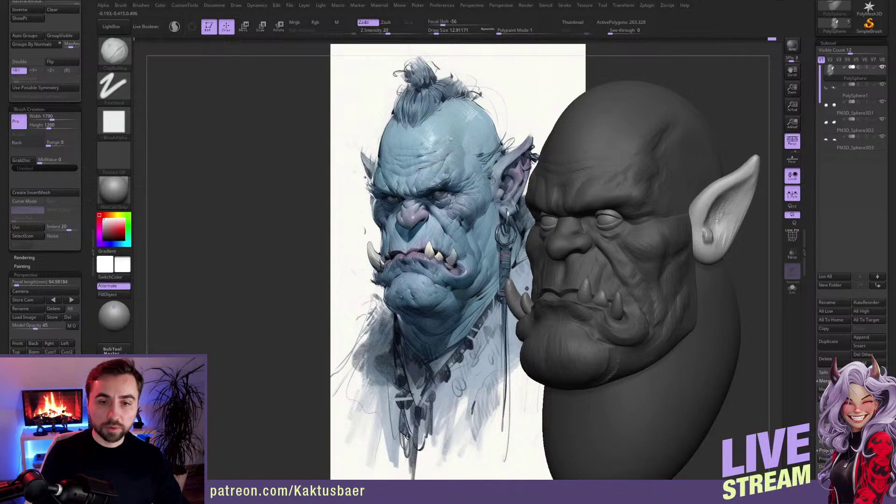
mouse_move(734, 194)
left_mouse_down()
mouse_move(728, 213)
mouse_move(737, 212)
left_mouse_up()
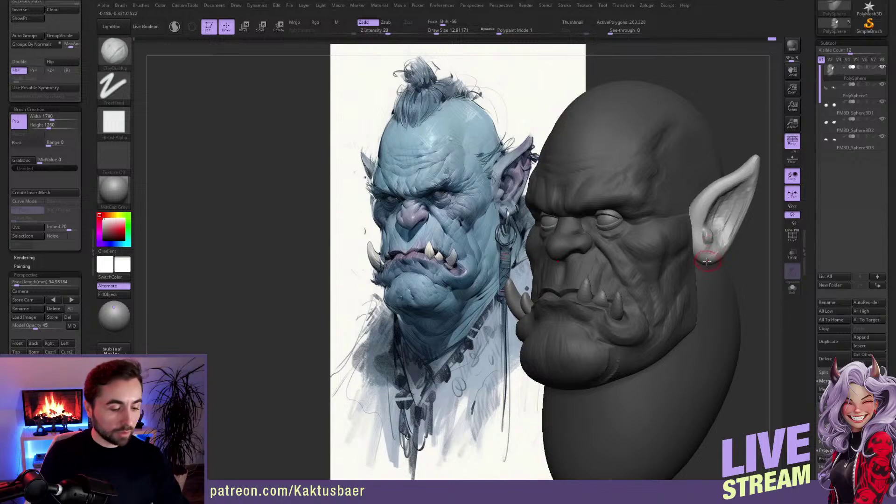
Step: Reshape the earlobe with the Move brush at a draw size of about 20
key("b")
key("m")
key("v")
key("s")
left_click_drag(708, 254, 709, 254)
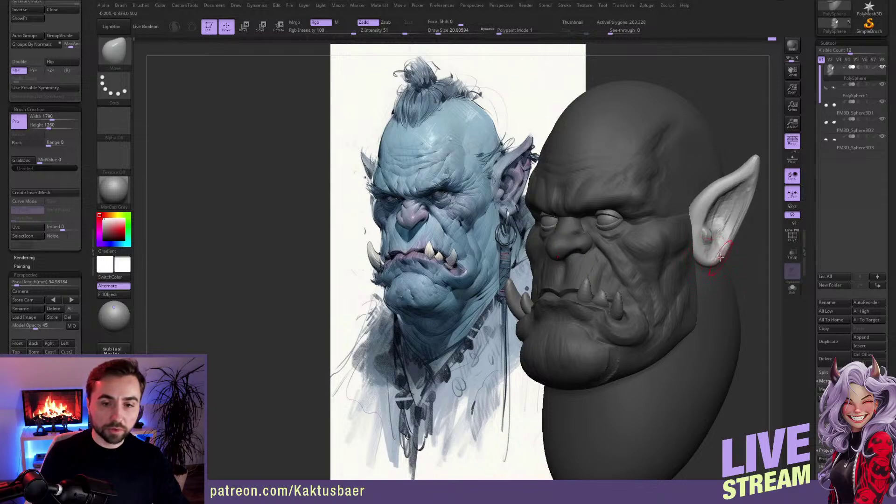
right_click_drag(727, 252, 731, 249, "alt")
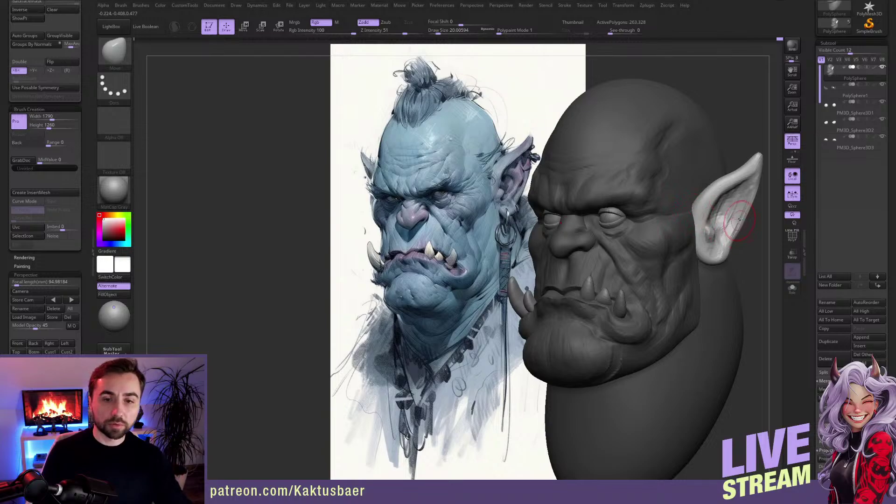
Step: Turn on backface masking for the Move brush to protect the opposite side of the thin ear
right_click_drag(739, 219, 701, 219)
key("bracketright")
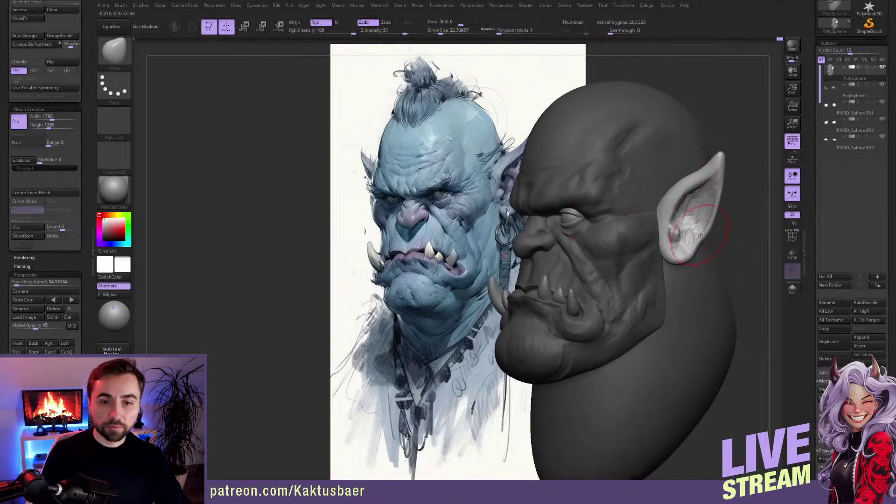
right_click_drag(699, 232, 627, 244)
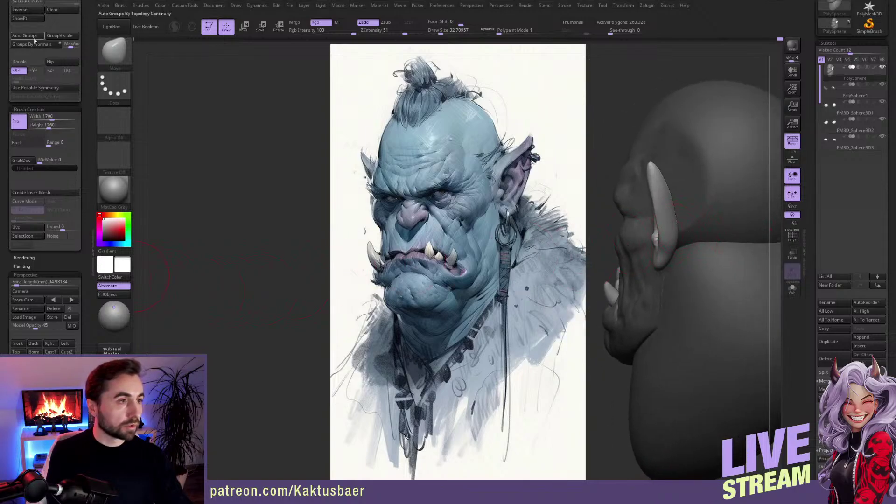
scroll(78, 31, "up", 5)
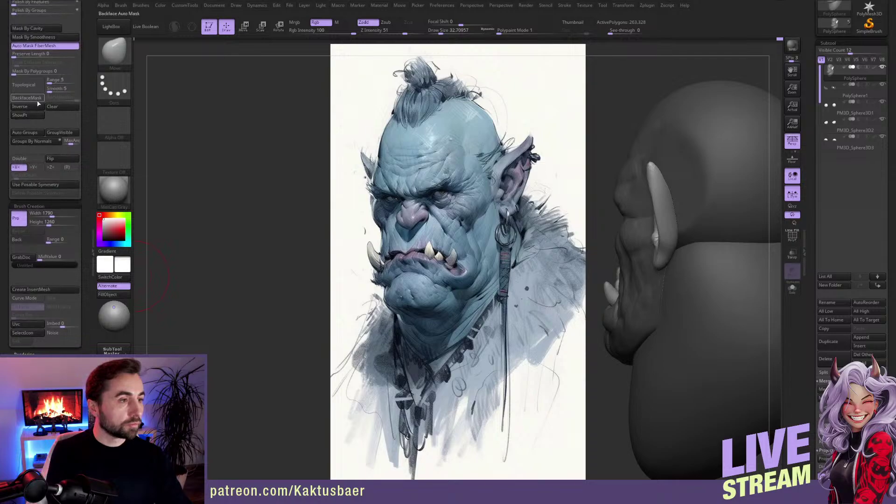
left_click(26, 97)
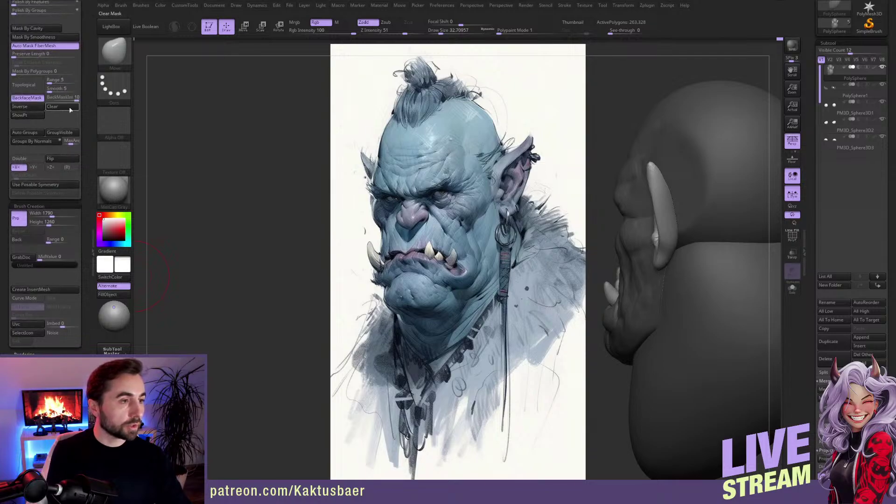
Step: Pull out the back surface of the ear, where it meets the head, with Move at a draw size of about 49
key("s")
mouse_move(657, 241)
left_mouse_down()
mouse_move(688, 225)
mouse_move(693, 248)
left_mouse_up()
right_click_drag(700, 247, 674, 242)
left_click_drag(686, 217, 700, 215)
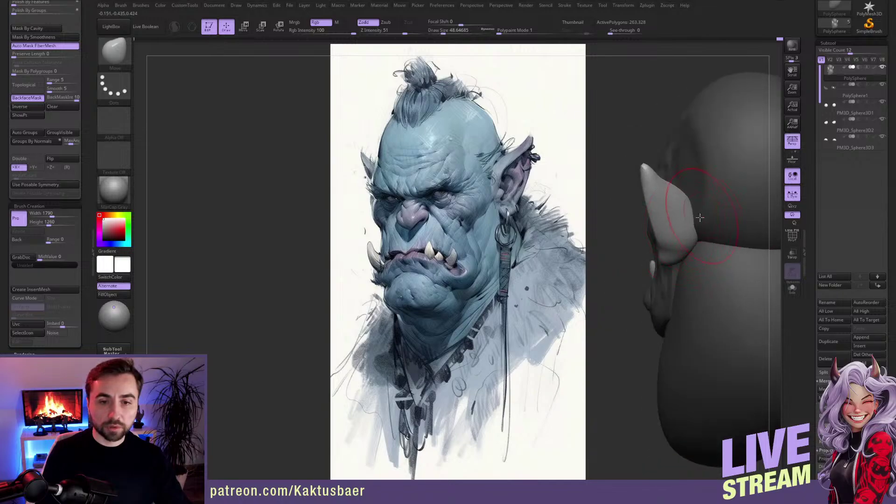
right_click_drag(672, 222, 694, 226)
left_click_drag(685, 226, 694, 225)
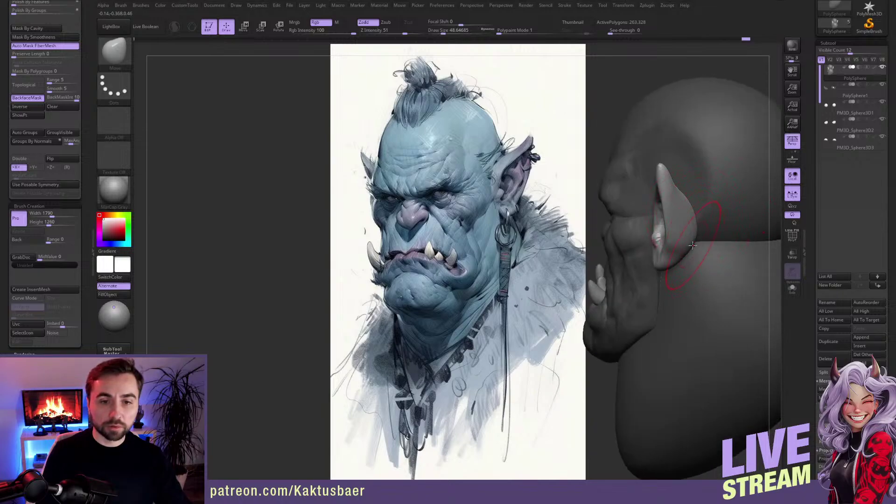
key("ctrl+shift+z")
right_click_drag(693, 245, 681, 259)
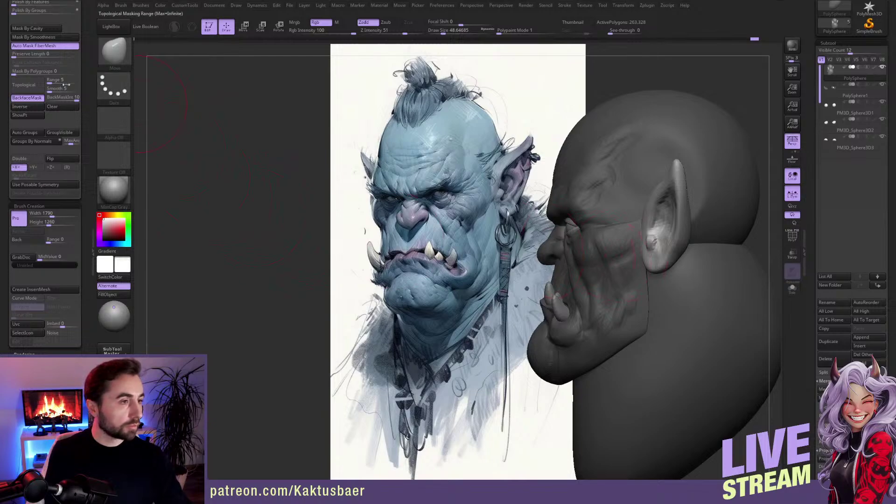
Step: Turn off backface masking and reshape the earlobe area with Move at a draw size of about 25
left_click(27, 98)
key("s")
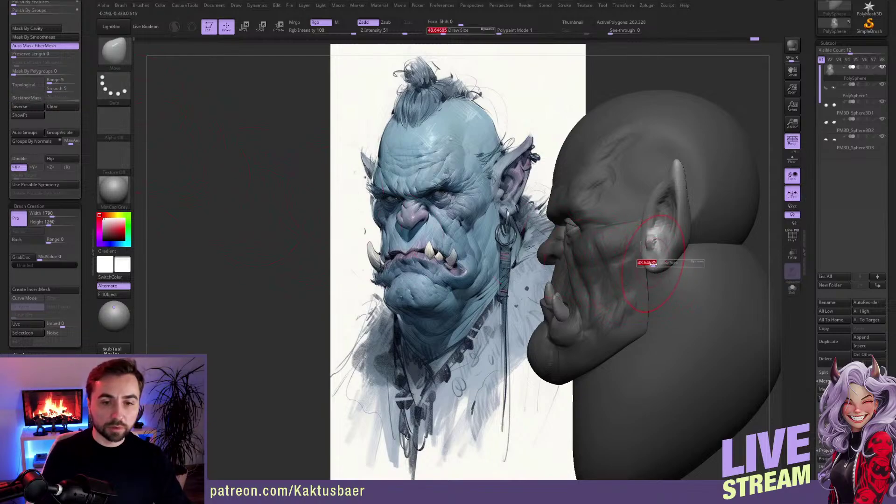
left_click_drag(654, 264, 649, 264)
right_click_drag(700, 265, 673, 265)
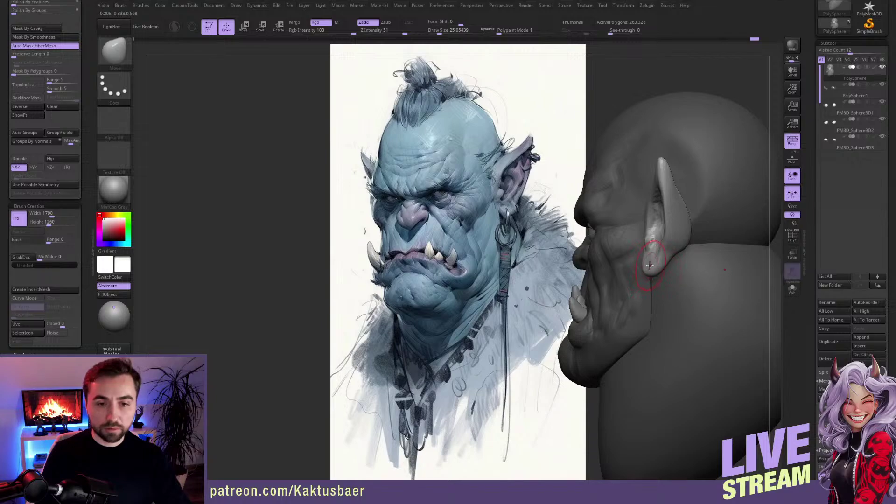
right_click_drag(652, 262, 678, 270)
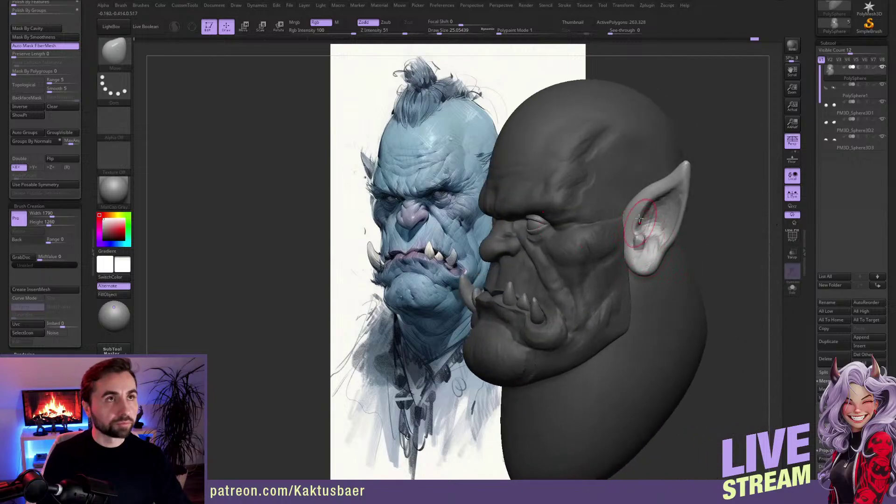
right_click_drag(651, 236, 696, 224)
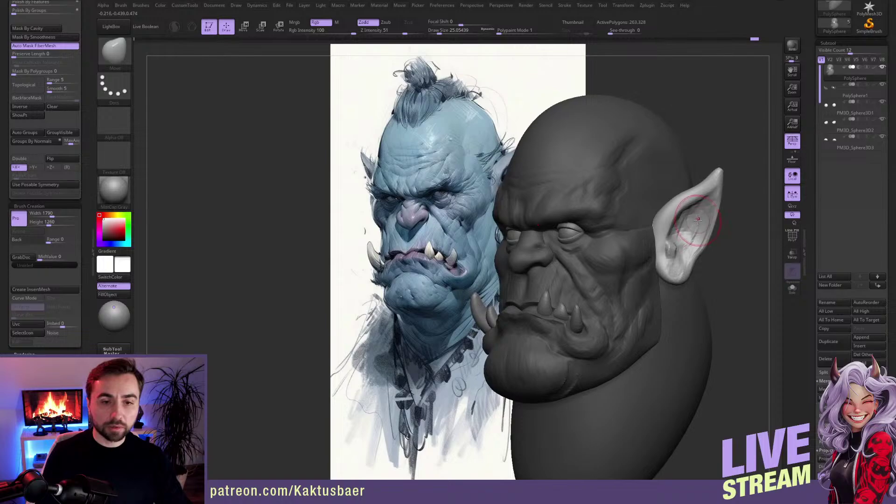
Step: Subdivide the ear mesh once and sculpt the inner ear folds with ClayBuildup at a draw size of about 9
key("bracketleft")
key("b")
key("c")
key("b")
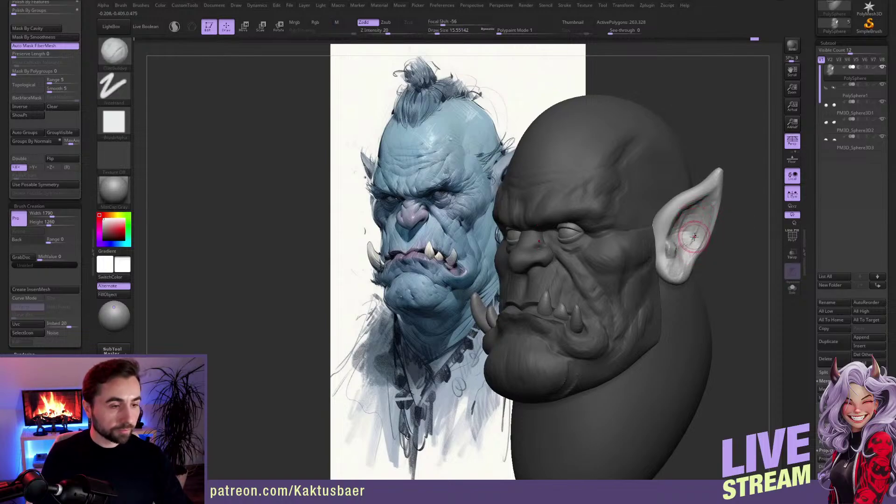
key("ctrl+d")
key("s")
left_click_drag(692, 226, 693, 210)
key("bracketright")
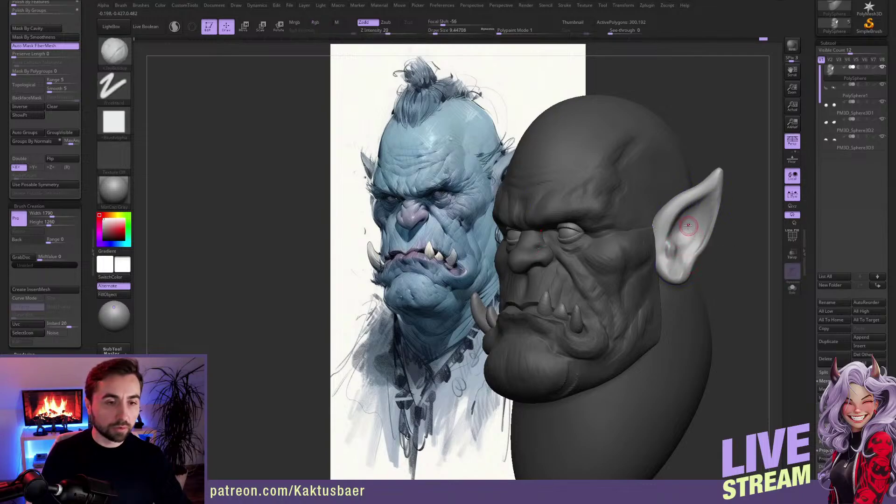
mouse_move(690, 232)
right_mouse_down()
mouse_move(744, 222)
mouse_move(475, 217)
right_mouse_up()
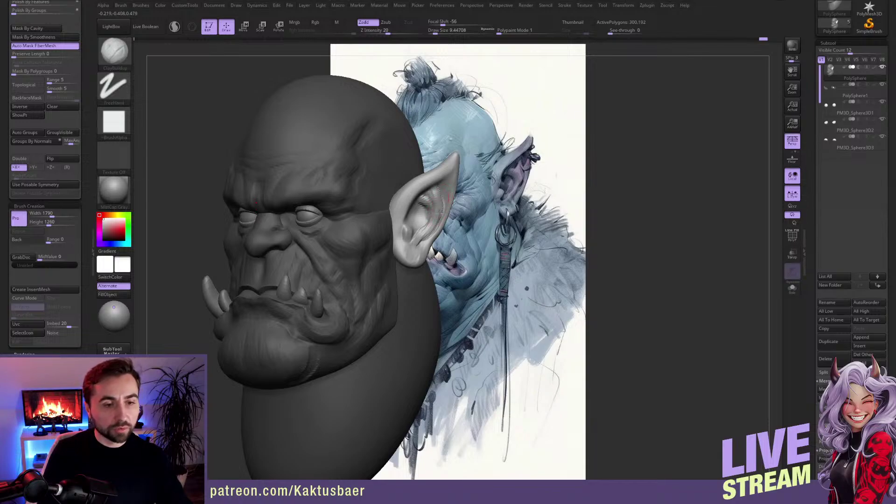
Step: Build up the inner folds of the pointed ear with the ClayBuildup brush and smooth the inner ear and lobe
left_click_drag(426, 207, 416, 204)
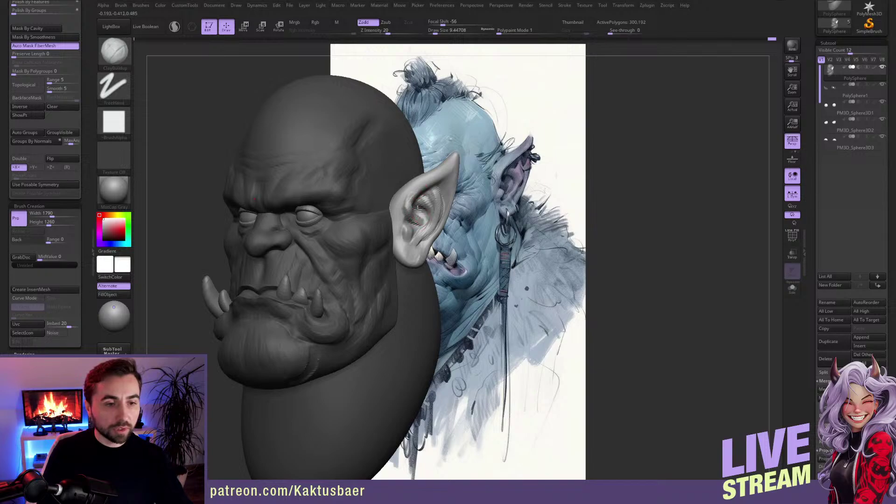
key("shift")
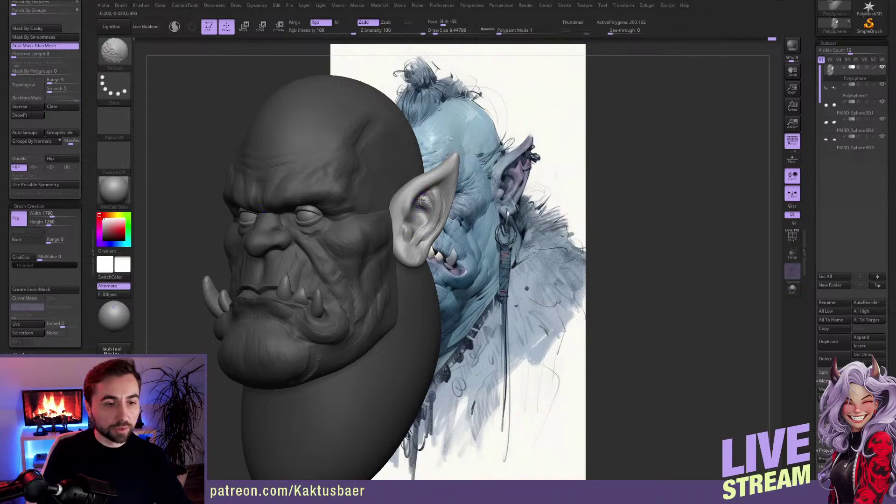
left_click_drag(420, 199, 428, 206, "shift")
key("shift")
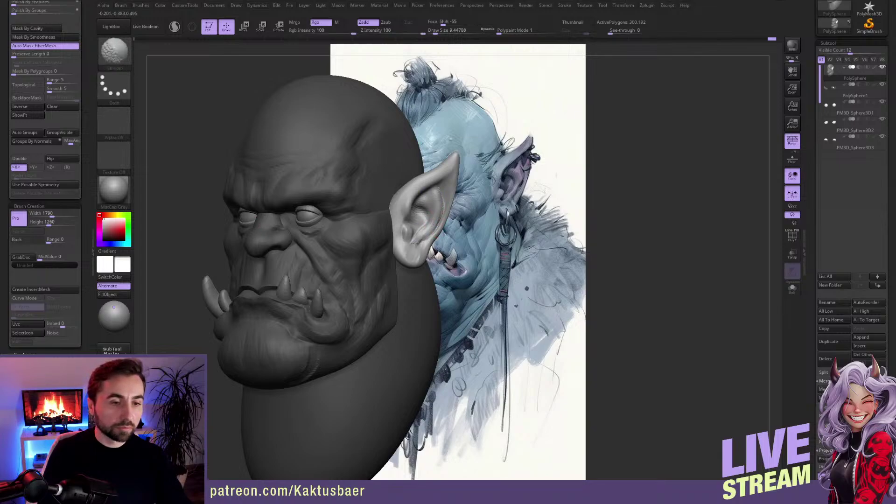
left_click_drag(414, 243, 413, 237, "shift")
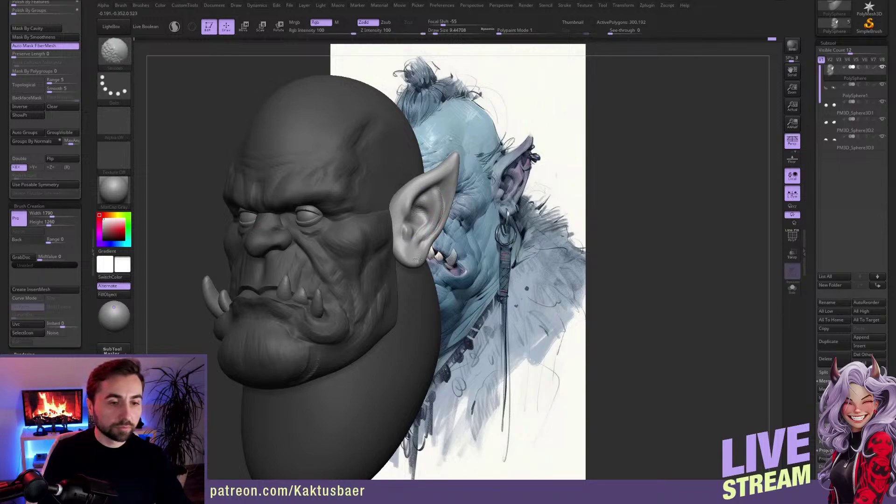
Step: Sculpt the small bump at the ear opening above the lobe with a smaller ClayBuildup brush
key("s")
right_click_drag(431, 250, 412, 227, "ctrl")
left_click(411, 233)
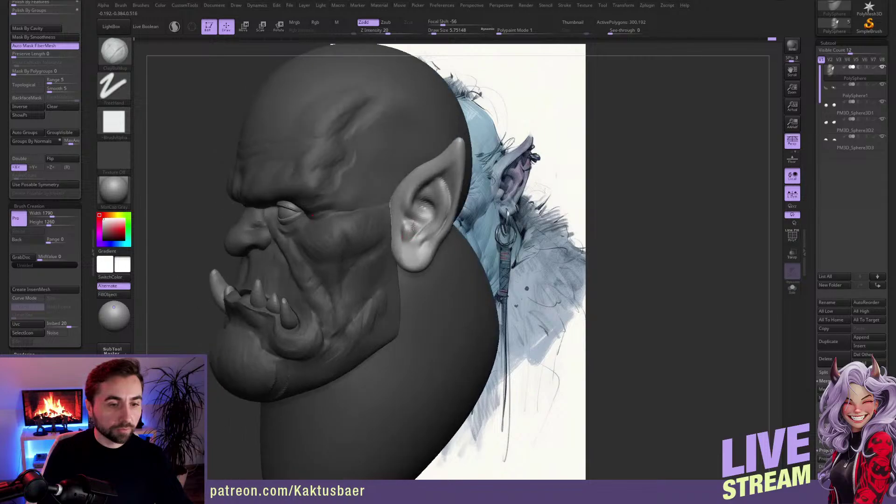
key("]")
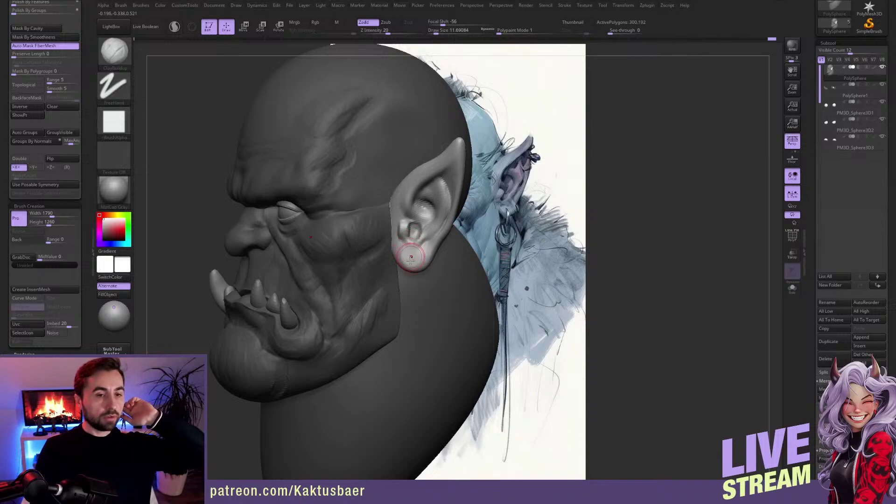
right_click_drag(407, 251, 418, 238)
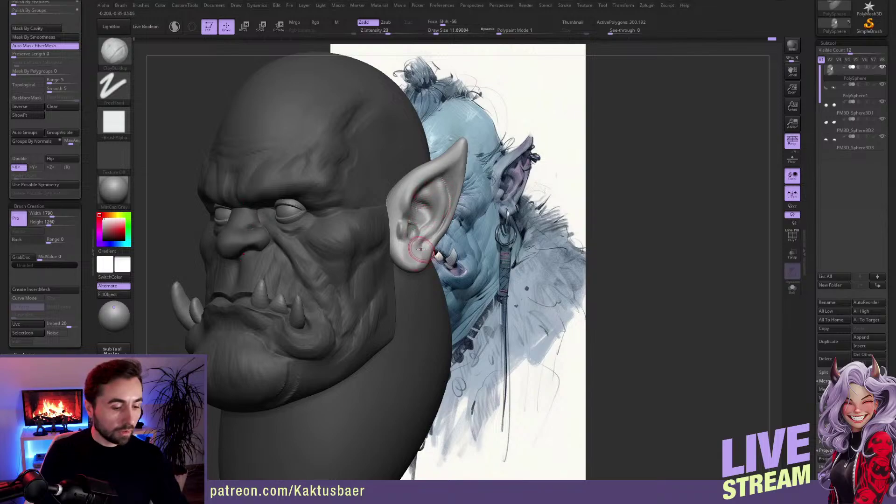
Step: Adjust the shape of the ear's inner bowl and outer rim with the Move brush, checking from front and three-quarter views
key("b")
key("m")
key("v")
mouse_move(426, 239)
right_mouse_down()
mouse_move(418, 233)
mouse_move(440, 193)
right_mouse_up()
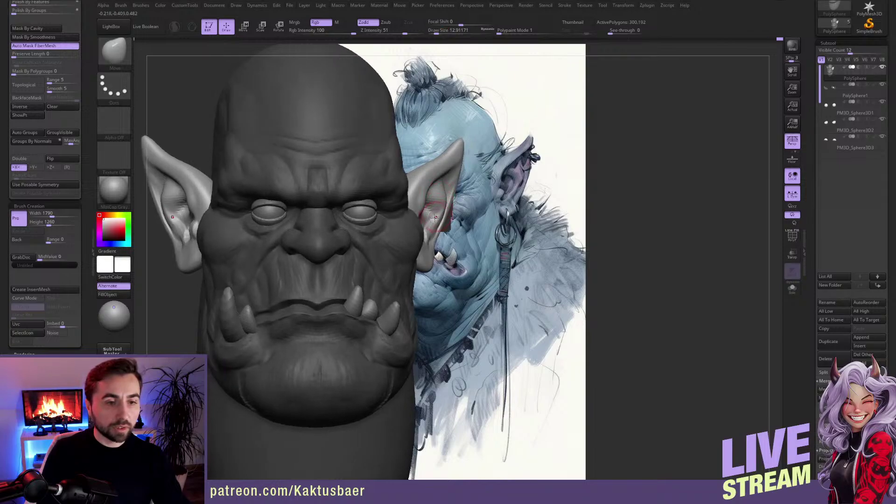
right_click_drag(434, 223, 458, 193)
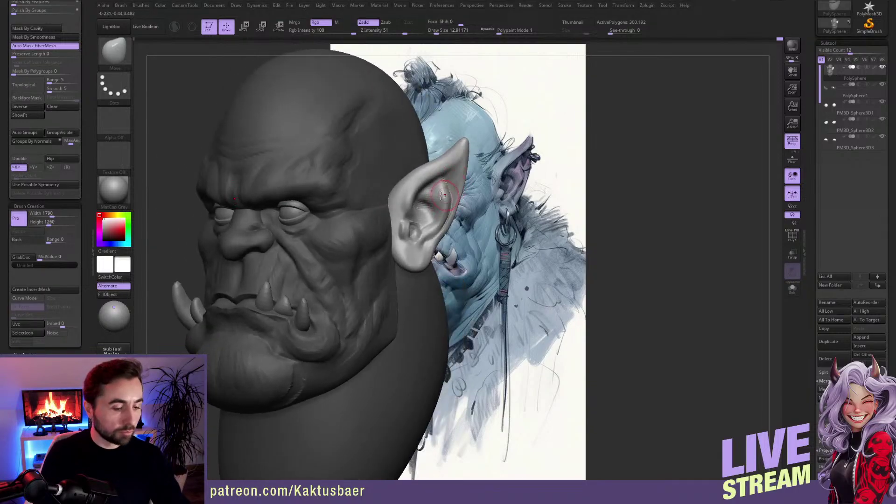
Step: Build up the inner fold running toward the ear tip with the ClayBuildup brush, reducing the draw size to about 9.4
key("b")
key("c")
key("b")
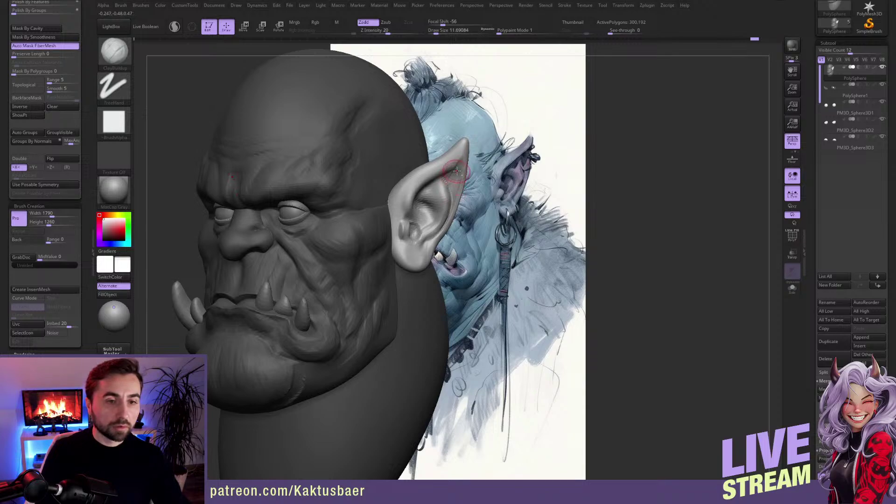
key("bracketleft")
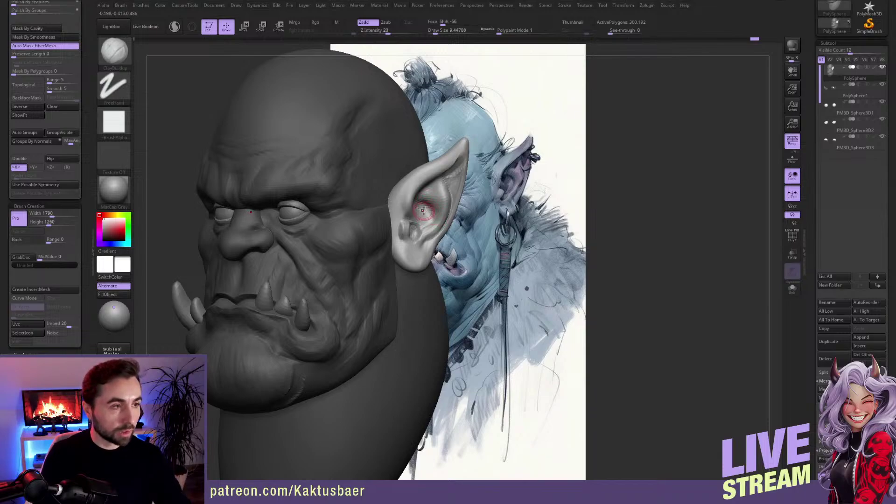
Step: Carve a sharper crease under the ear's rim with the DamStandard brush at draw size about 14.2, and smooth the area
key("b")
key("d")
key("s")
right_click_drag(441, 205, 429, 199)
key("s")
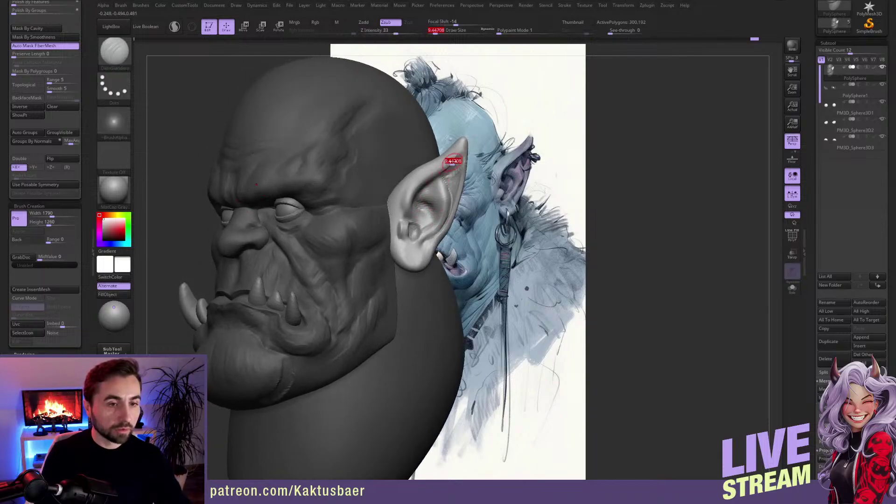
left_click_drag(452, 161, 412, 195)
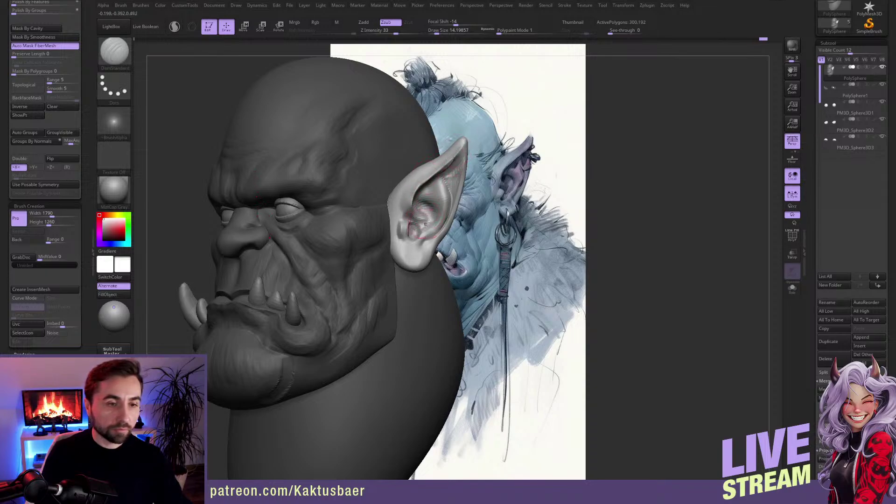
left_click_drag(415, 207, 412, 197, "shift")
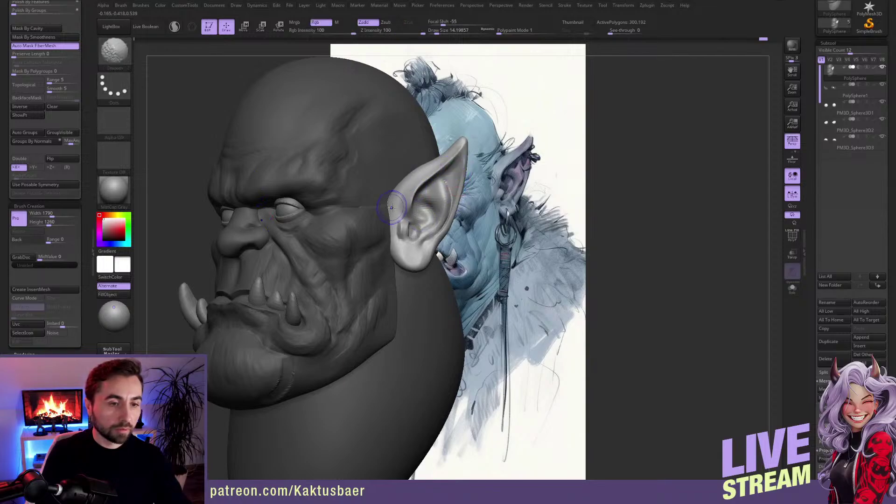
Step: Reshape the upper rim and inner hollow of the ear with a larger Move brush and smooth the front edge
key("b")
key("m")
key("v")
key("]")
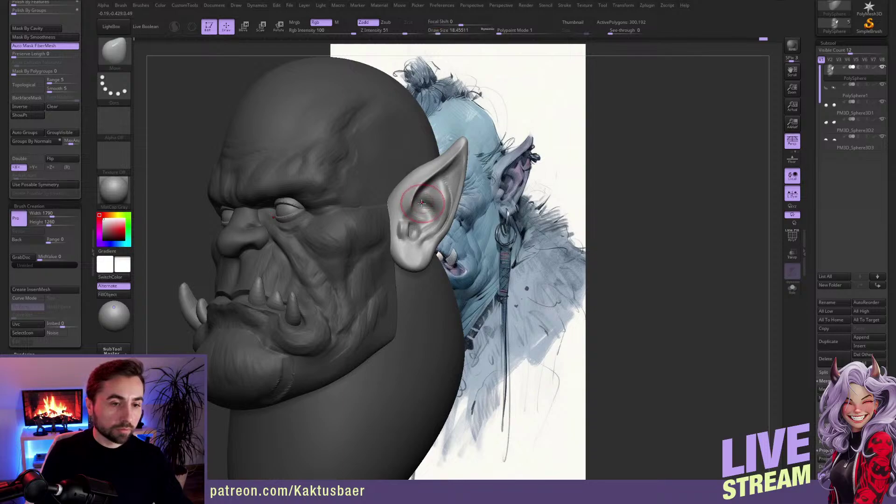
left_click_drag(421, 207, 418, 203)
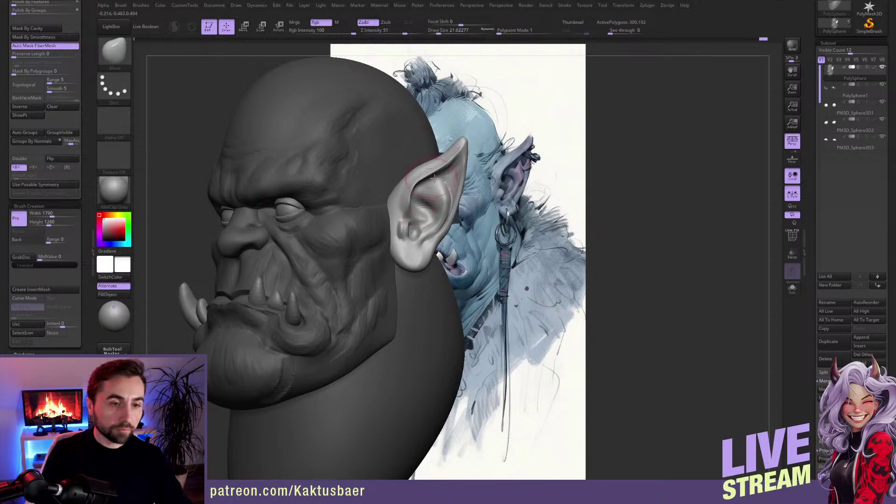
key("bracketright")
key("bracketleft")
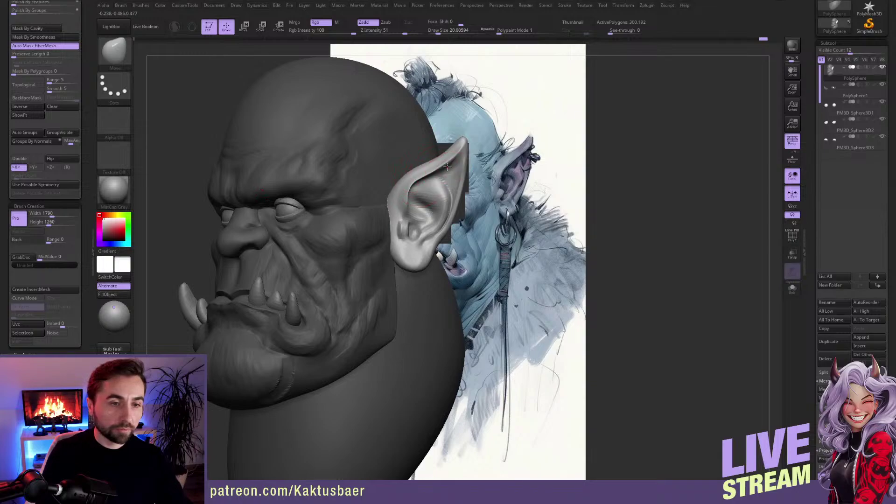
key("shift")
mouse_move(408, 197)
left_mouse_down("shift")
mouse_move(411, 188)
mouse_move(415, 216)
left_mouse_up("shift")
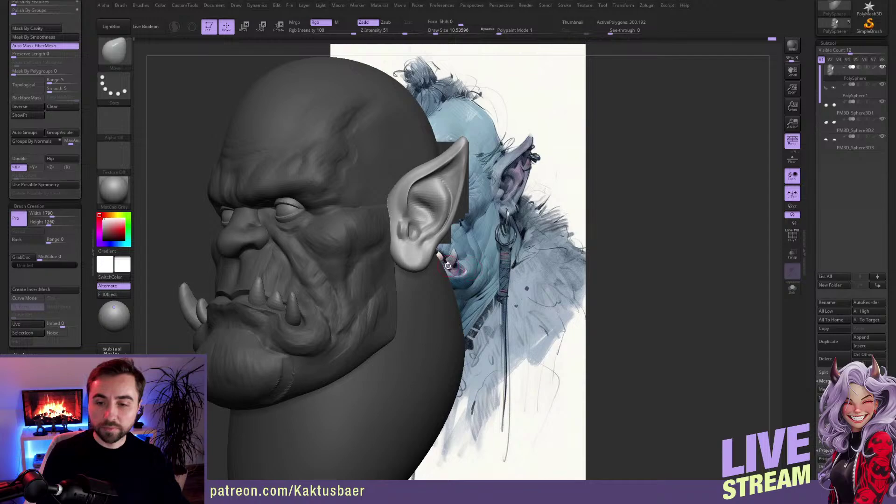
Step: Frame the whole bust and clear the mask from the head
left_click_drag(437, 268, 501, 257)
mouse_move(502, 257)
right_mouse_down("ctrl")
mouse_move(483, 256)
mouse_move(590, 240)
right_mouse_up("ctrl")
right_click_drag(589, 240, 599, 227, "alt")
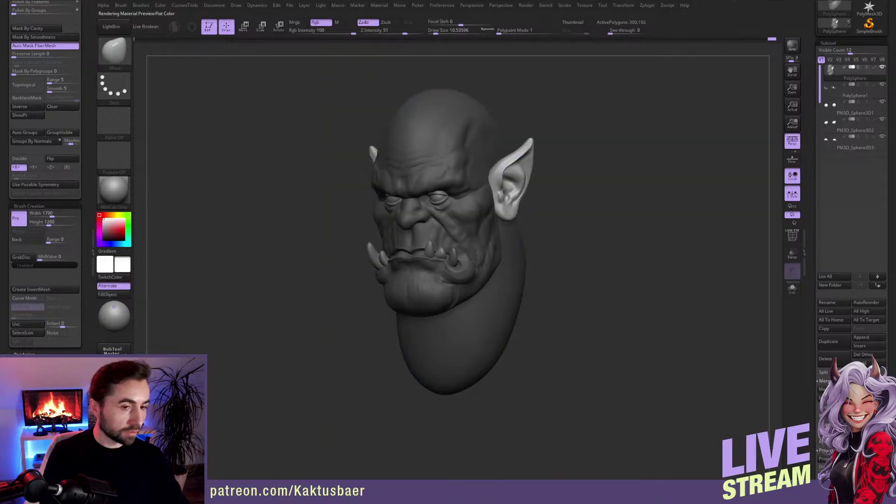
left_click_drag(619, 200, 620, 258, "ctrl")
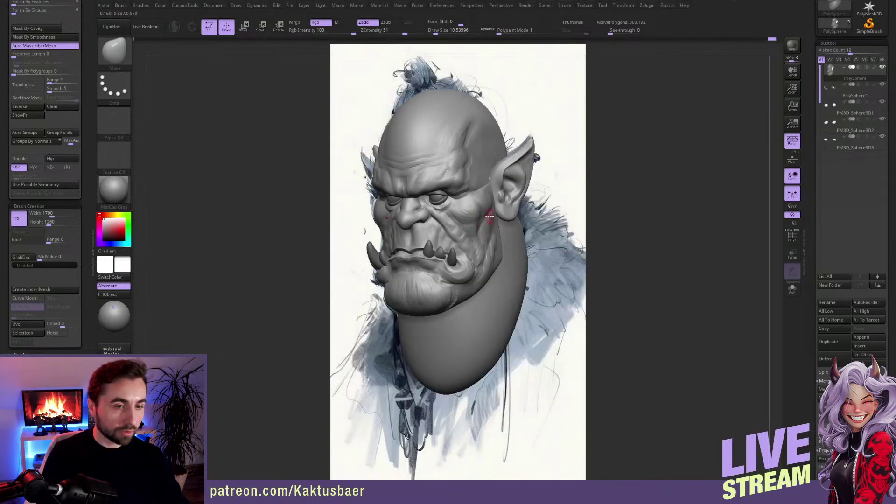
Step: Place the head beside the reference painting and adjust the cheek and cheekbone near the ear with a large Move brush
mouse_move(483, 212)
left_mouse_down("alt")
mouse_move(602, 219)
mouse_move(611, 238)
left_mouse_up("alt")
key("s")
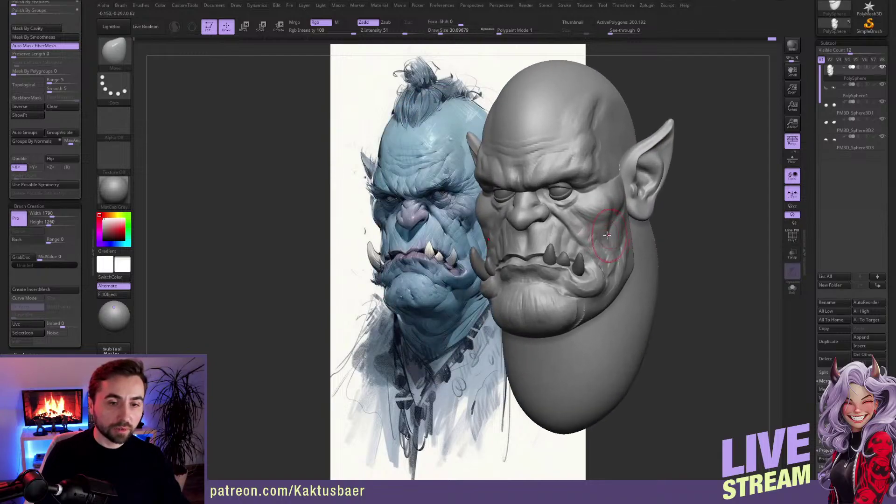
key("s")
left_click(597, 239)
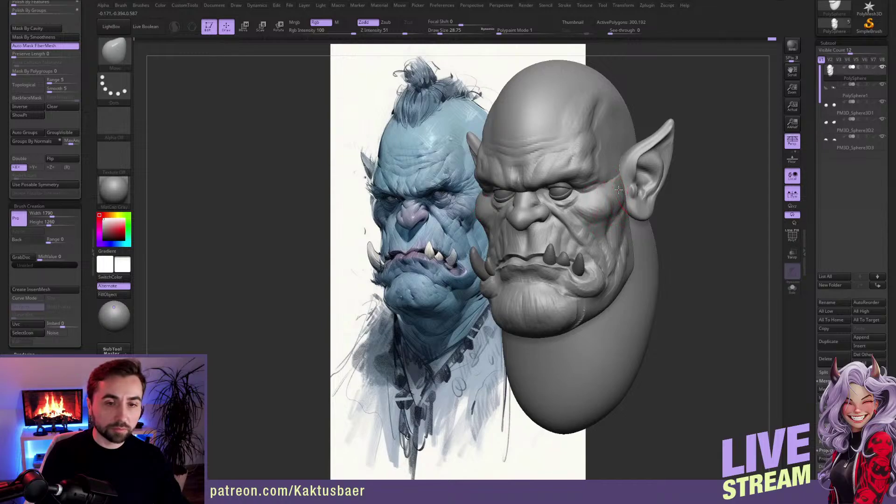
key("bracketleft")
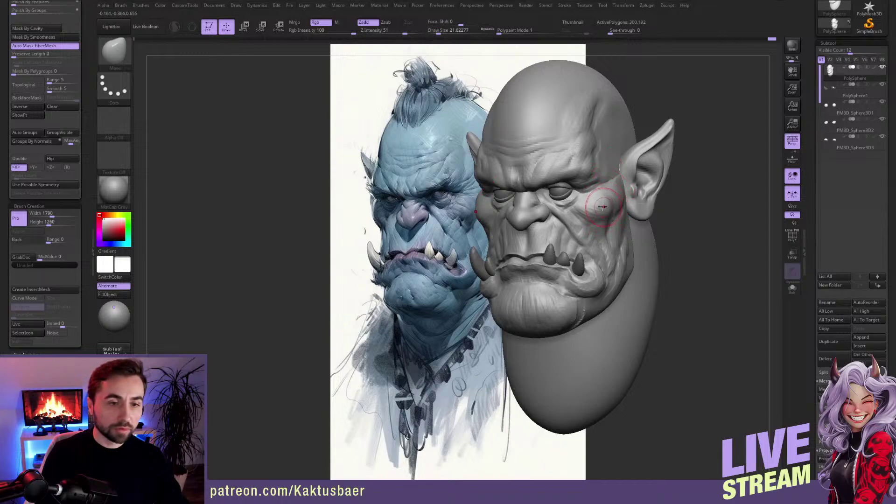
Step: Select the eyeball subtool PM3D_Sphere3D1 and try scaling the eyeballs with the Transpose line
right_click_drag(573, 198, 601, 181, "alt")
left_click(582, 184, "alt")
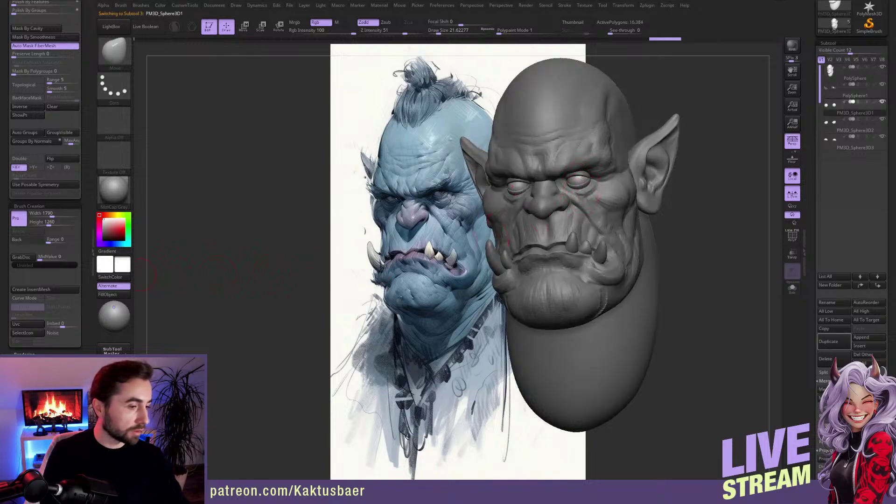
key("f")
key("shift")
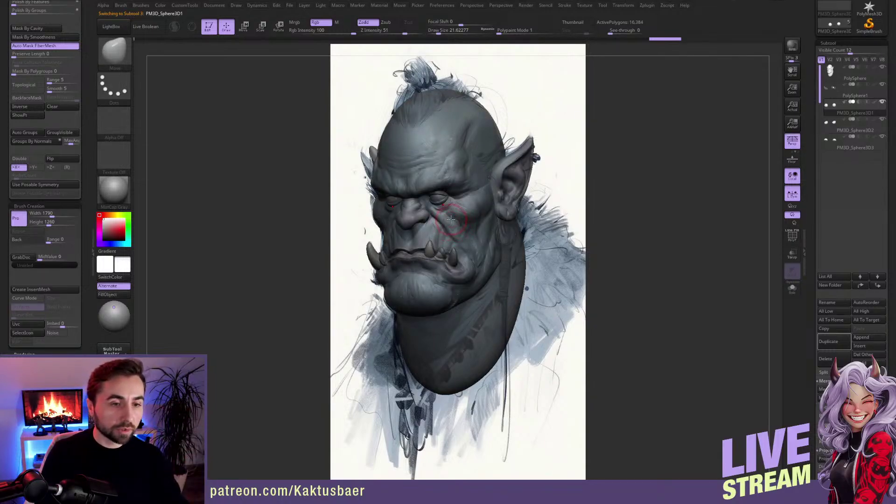
right_click_drag(452, 226, 635, 228, "alt")
key("shift")
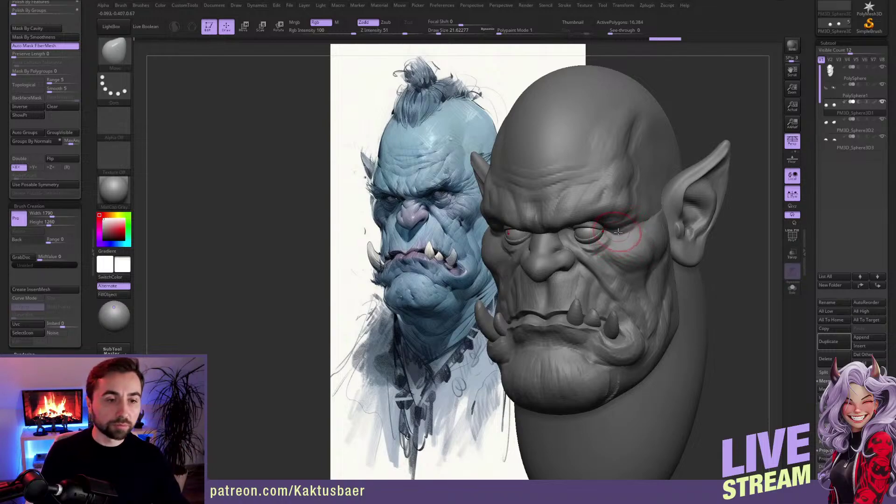
right_click_drag(595, 230, 588, 233)
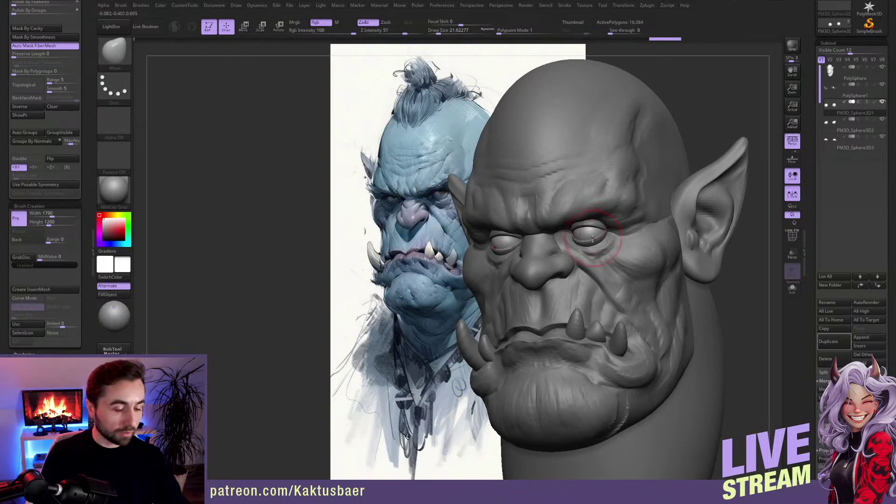
key("e")
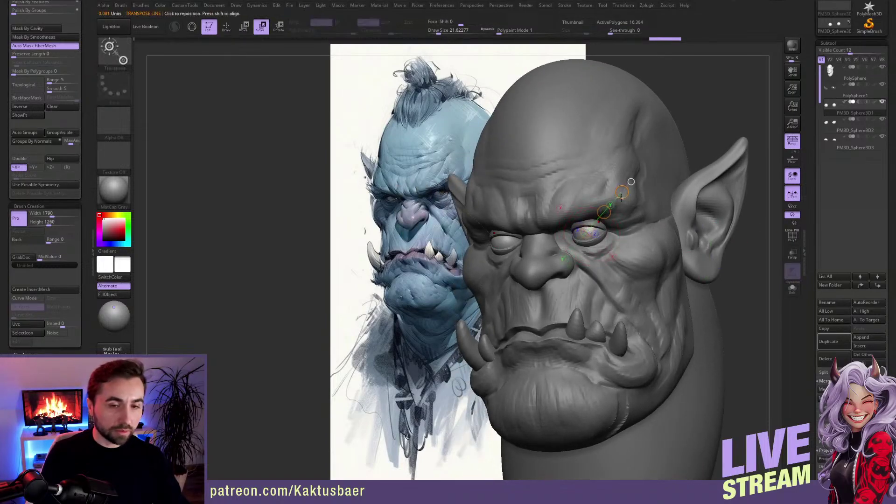
left_click(617, 196)
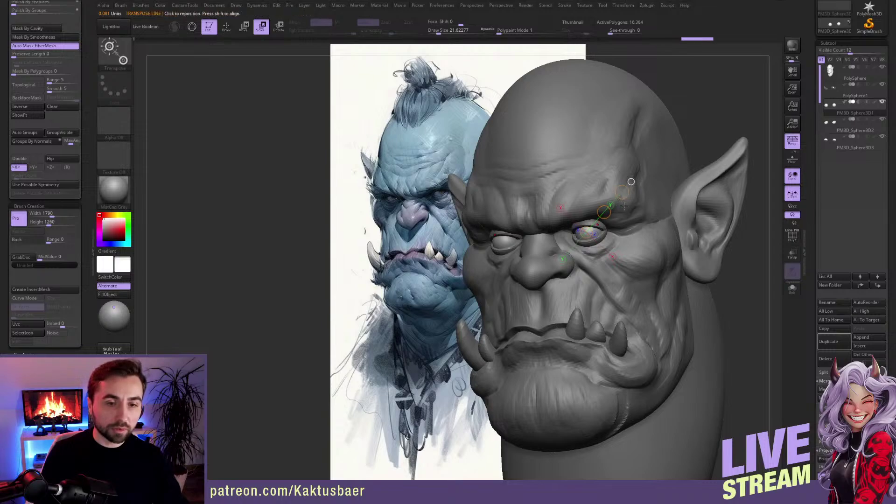
Step: Try the same Transpose scaling on the eyelid subtools PM3D_Sphere3D2 and PM3D_Sphere3D3, and return to Draw mode
key("Down")
key("Down")
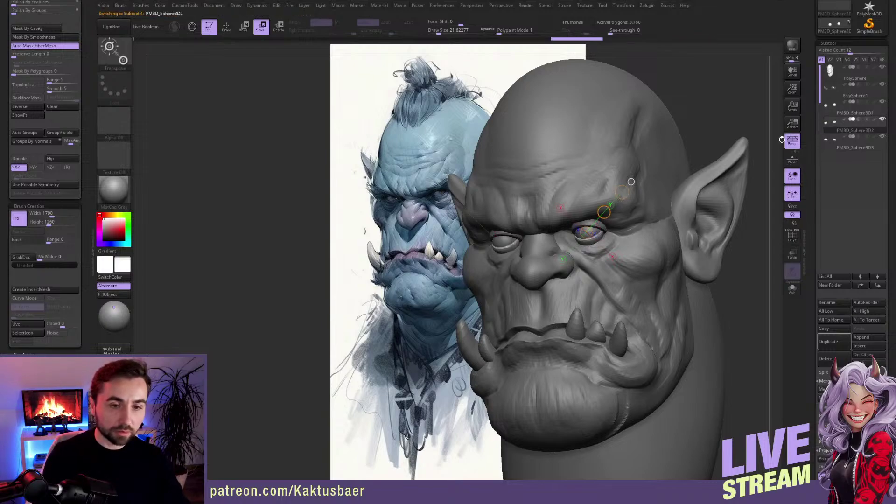
key("q")
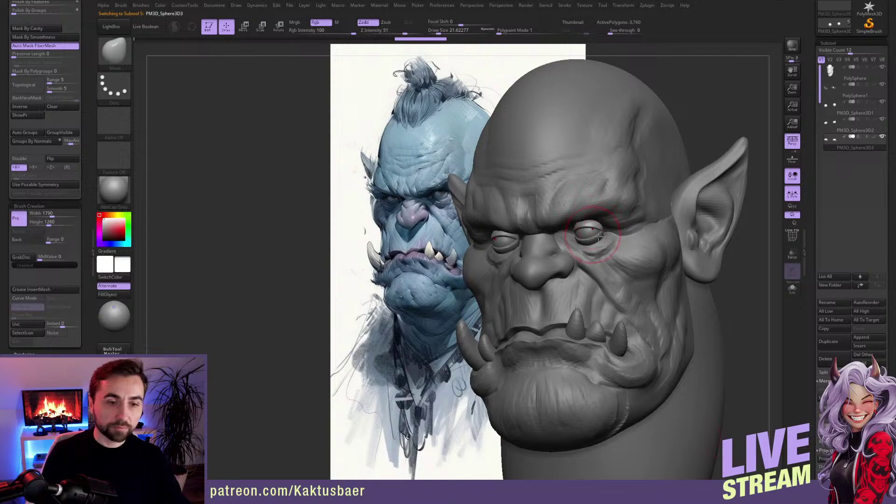
Step: Undo the scaling on the eyelid subtools and the eyeballs, ending with PM3D_Sphere3D1 selected
mouse_move(618, 247)
right_mouse_down()
mouse_move(653, 234)
mouse_move(640, 237)
right_mouse_up()
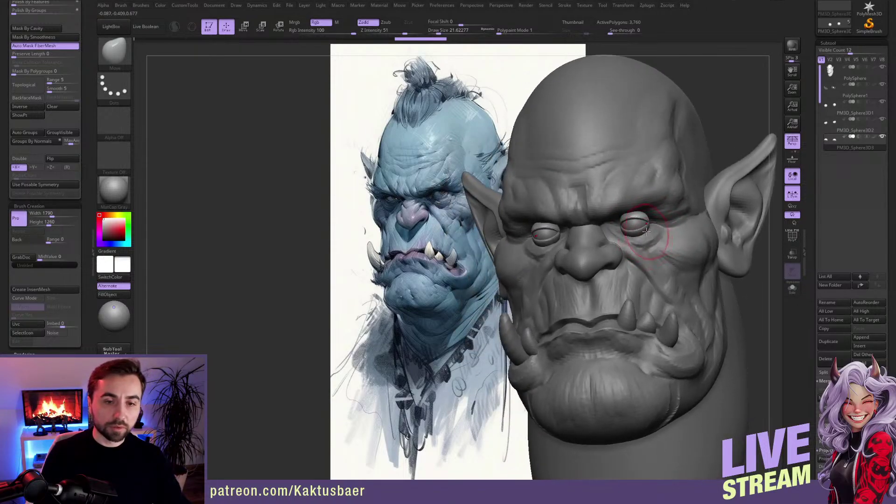
key("ctrl+z")
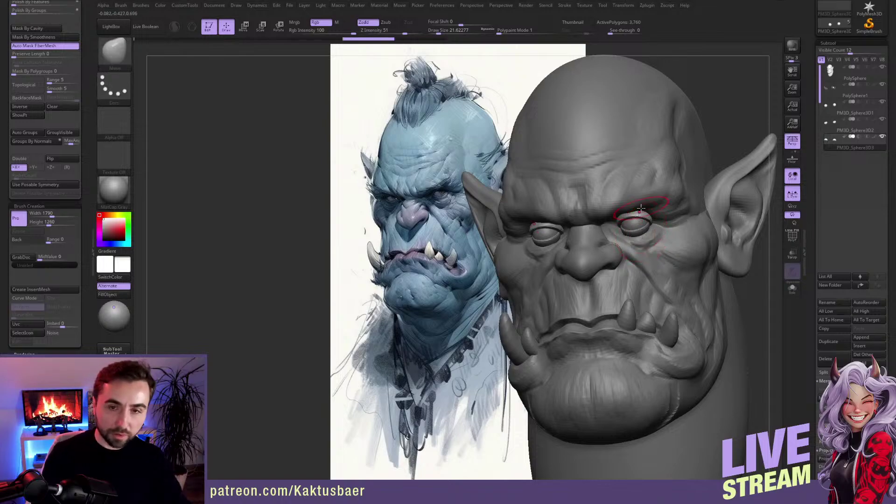
left_click(641, 208, "alt")
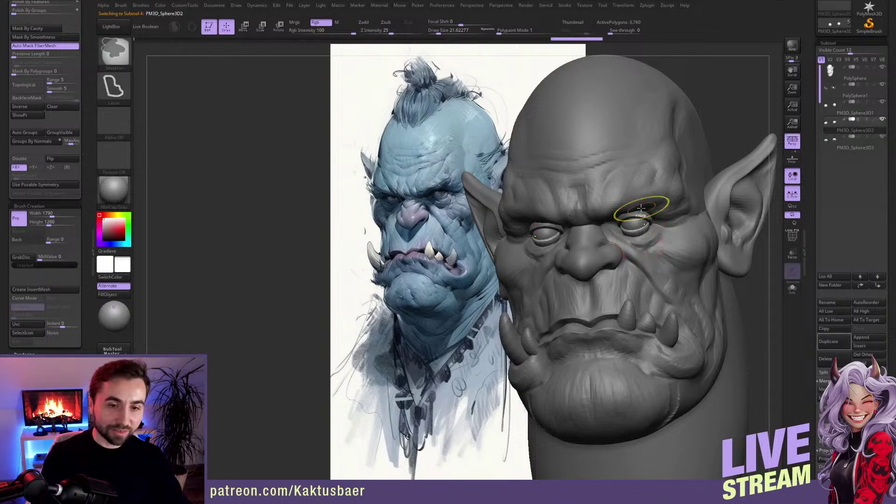
left_click(641, 208, "alt")
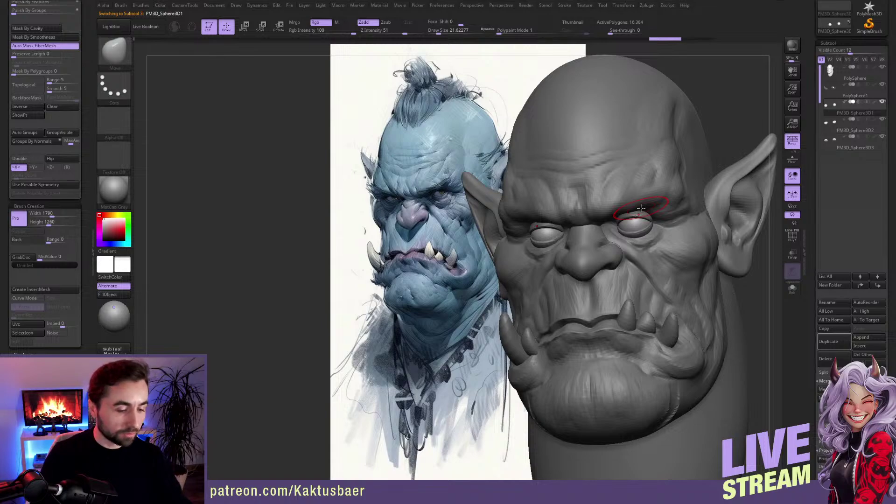
Step: Select the upper eyelid subtool PM3D_Sphere3D3 and adjust the lids' inner corners with the Move brush at draw size about 9.4
key("e")
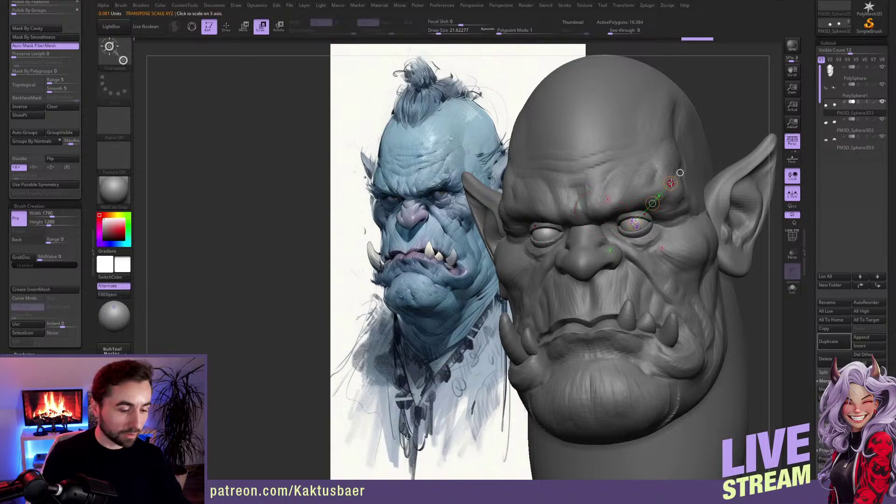
key("Down")
key("Down")
key("q")
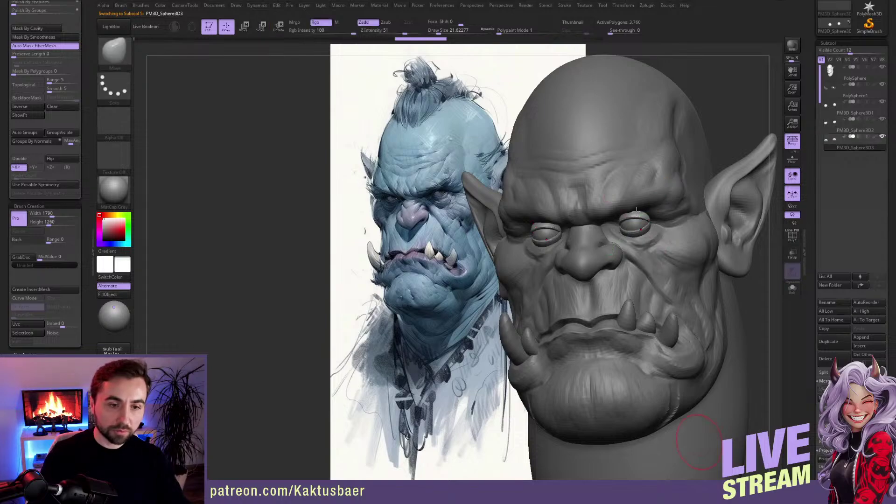
mouse_move(625, 224)
right_mouse_down()
mouse_move(632, 221)
mouse_move(624, 226)
right_mouse_up()
key("s")
left_click_drag(626, 227, 623, 234)
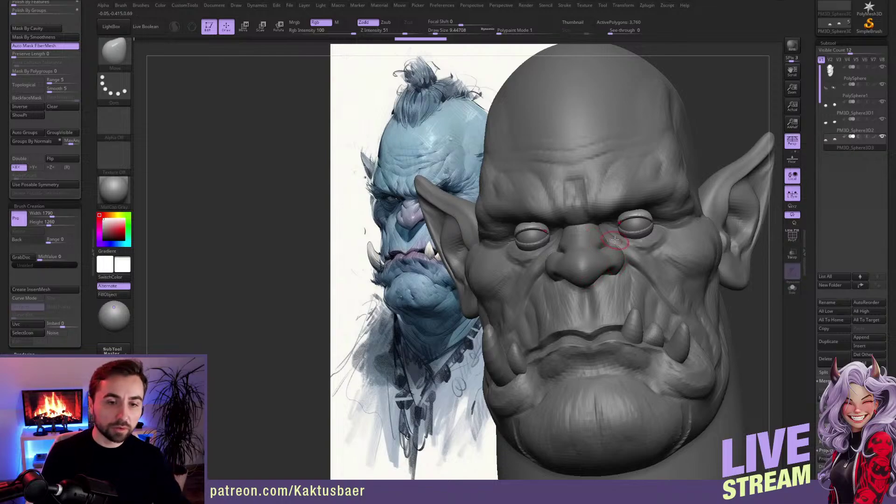
mouse_move(614, 231)
right_mouse_down()
mouse_move(633, 233)
mouse_move(616, 236)
right_mouse_up()
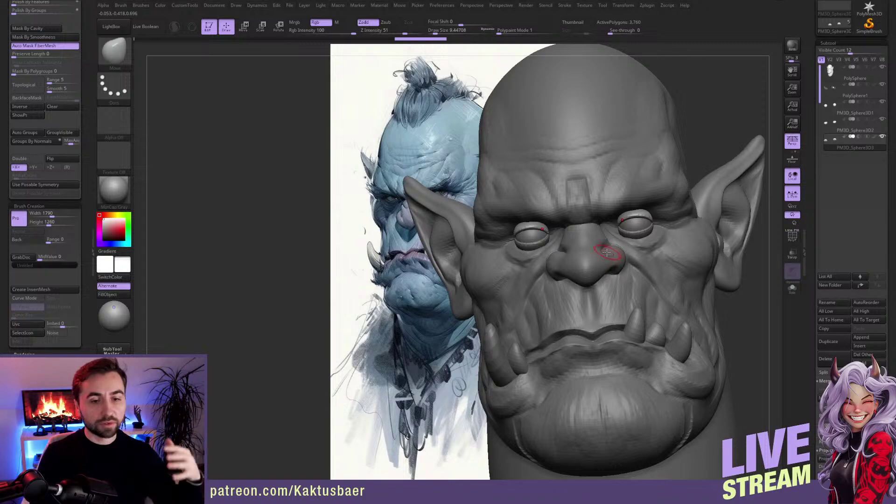
Step: Select the PolySphere head and mask everything except the lower face, returning to Draw mode
left_click(707, 237, "alt")
key("w")
left_click(695, 251, "ctrl")
key("q")
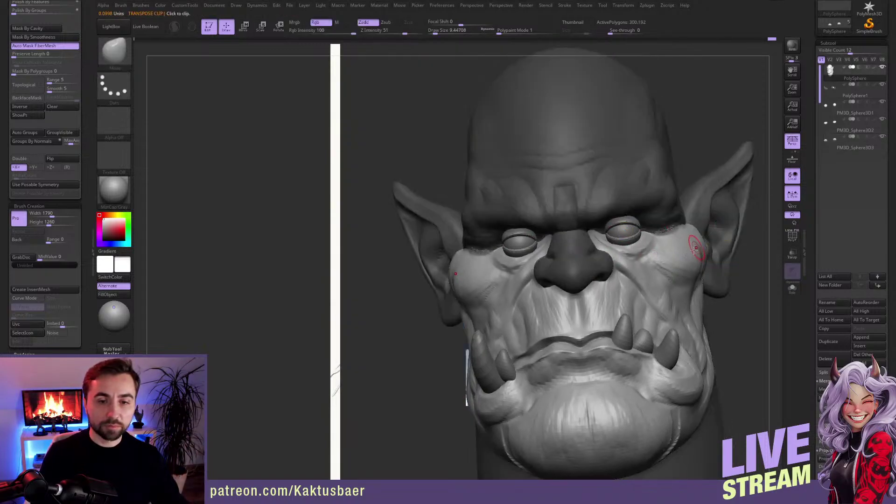
Step: Reshape the unmasked cheekbone near the ear with the Move brush at draw size about 21.6, and smooth it
key("s")
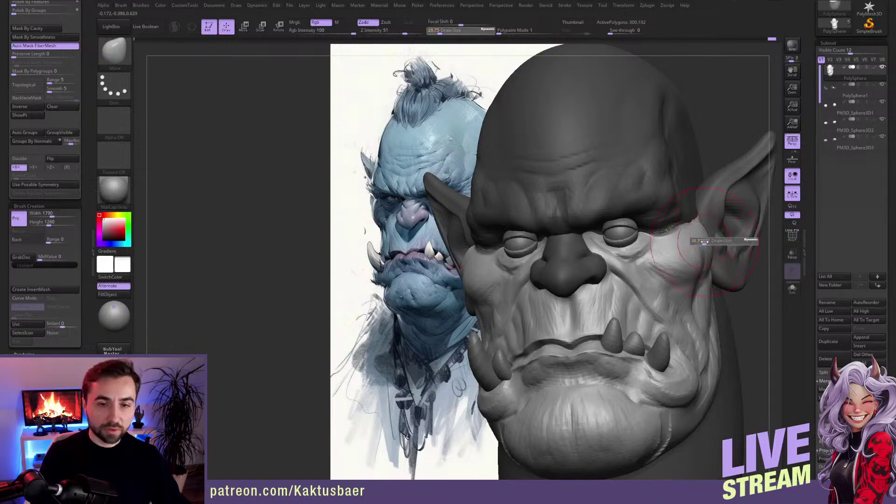
left_click_drag(701, 241, 704, 241)
left_click_drag(707, 241, 694, 247)
key("s")
right_click_drag(739, 247, 708, 240)
left_click_drag(709, 240, 710, 247, "shift")
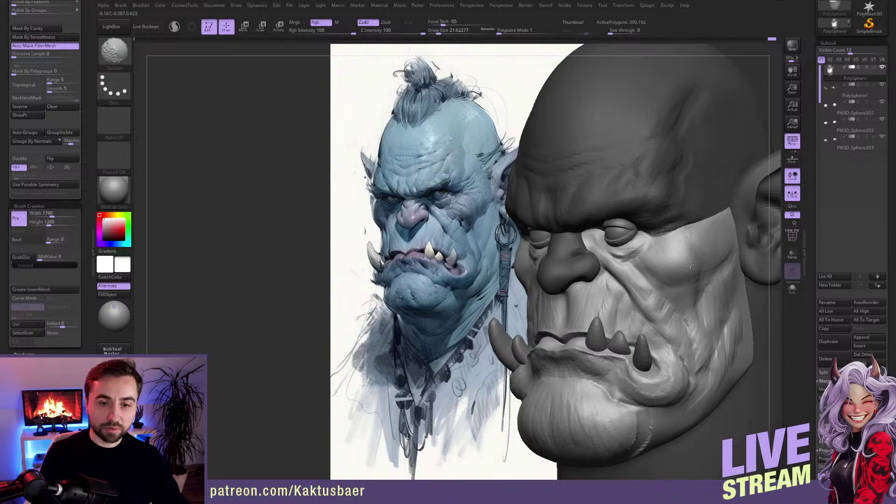
Step: Refine the outer cheek contour with a larger Move brush at draw size about 32.7, and clear the mask
key("s")
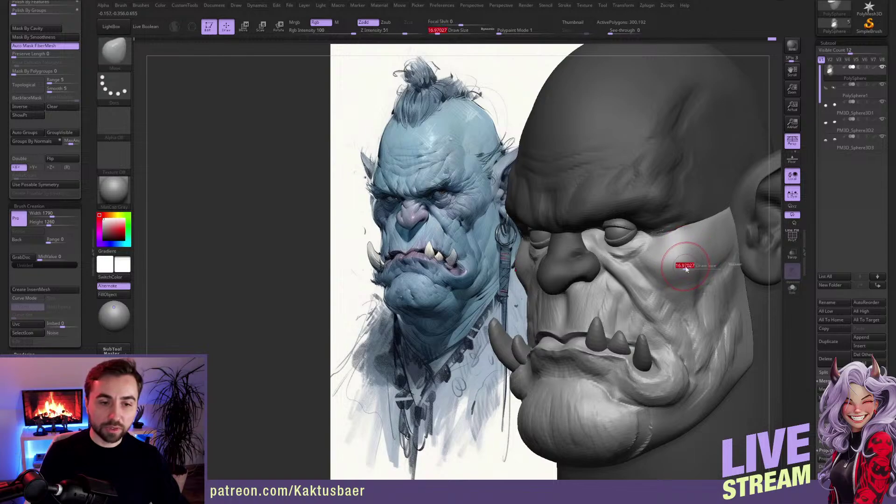
left_click_drag(683, 265, 685, 264)
right_click_drag(685, 264, 700, 256)
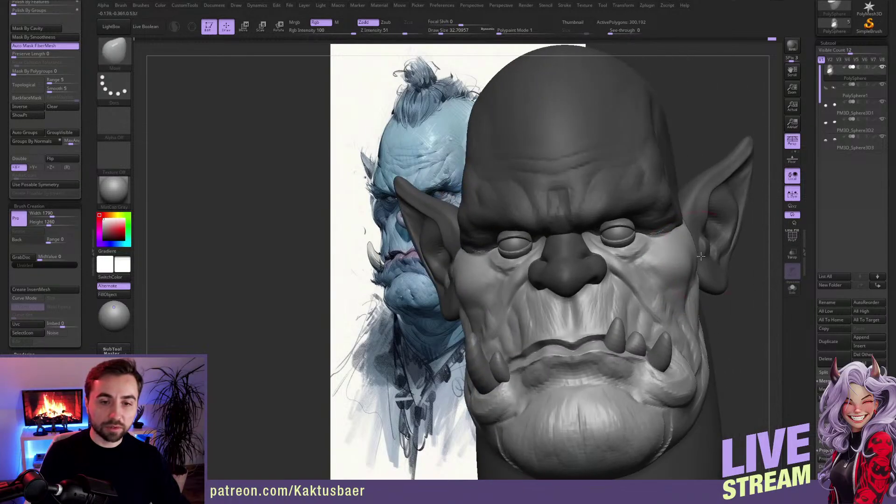
right_click_drag(681, 227, 676, 235)
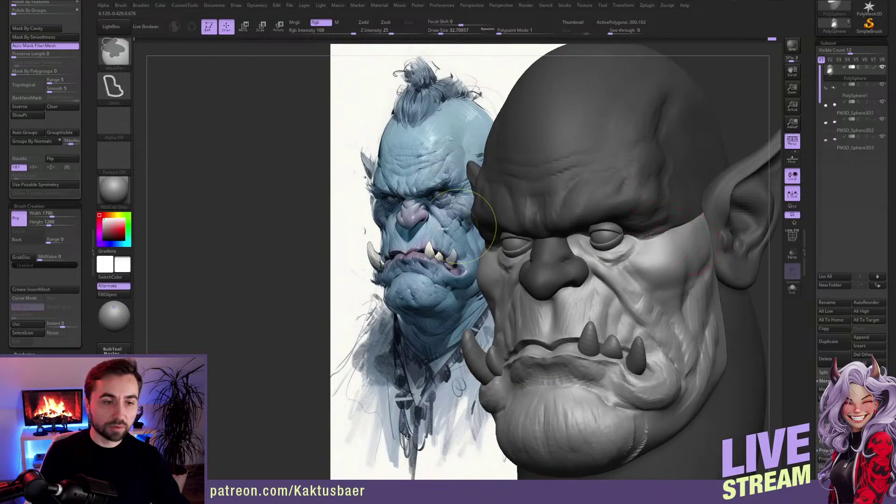
left_click_drag(300, 184, 304, 238, "ctrl")
Step: Smooth the outer brow ridge and temple at draw size about 21.6, and undo the last smoothing stroke
key("[")
right_click_drag(648, 201, 647, 214, "alt")
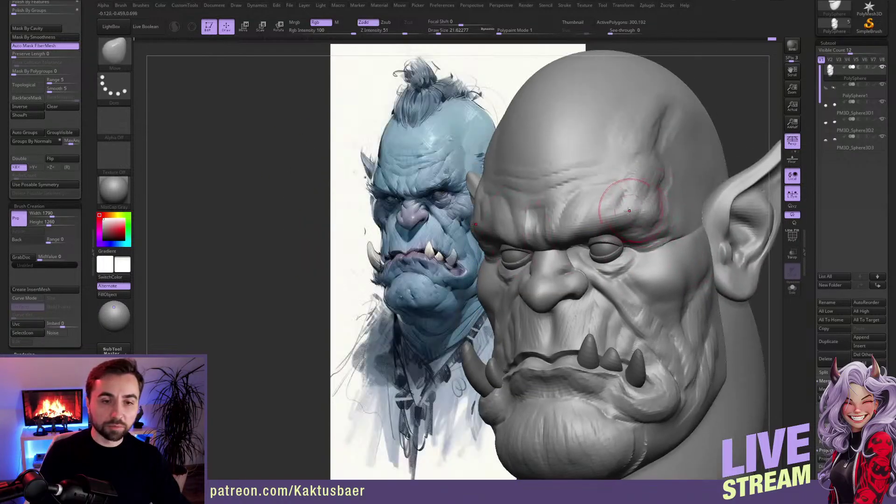
mouse_move(609, 206)
left_mouse_down("shift")
mouse_move(635, 222)
mouse_move(659, 212)
left_mouse_up("shift")
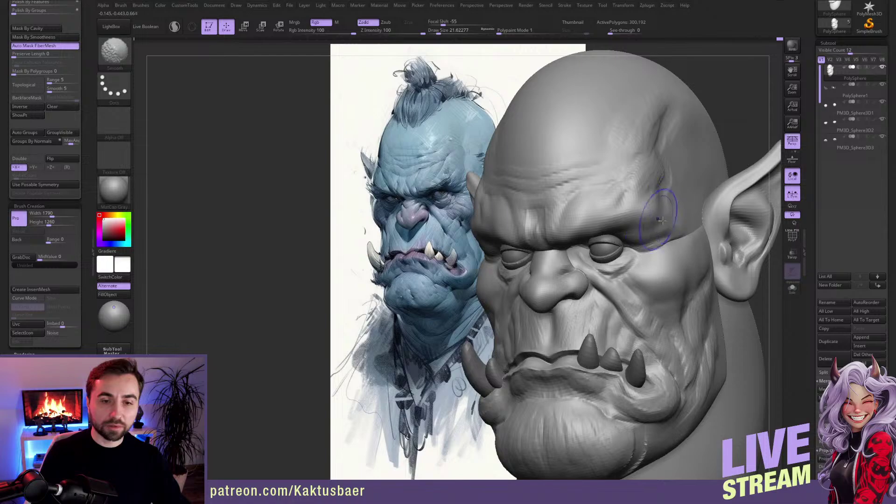
left_click_drag(650, 171, 655, 111, "shift")
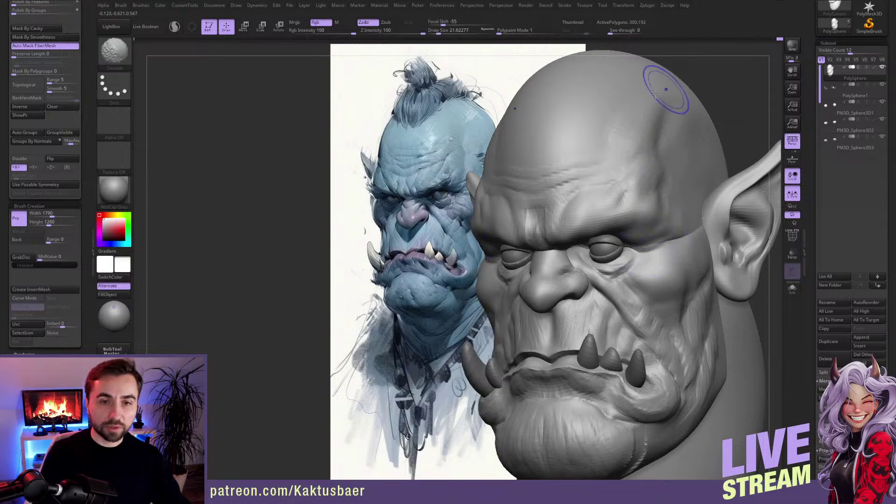
key("ctrl+z")
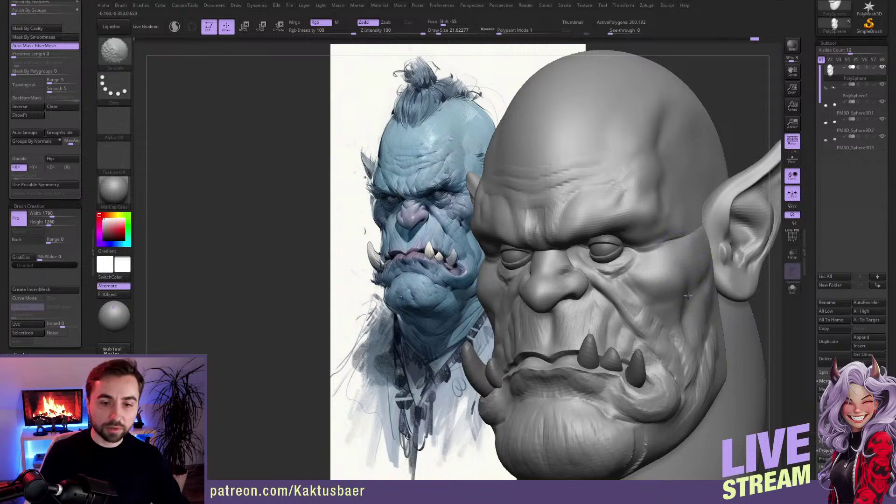
Step: Smooth the cheek folds and the jaw beside the tusks, and place the smaller head beside the reference painting
right_click_drag(676, 312, 656, 311)
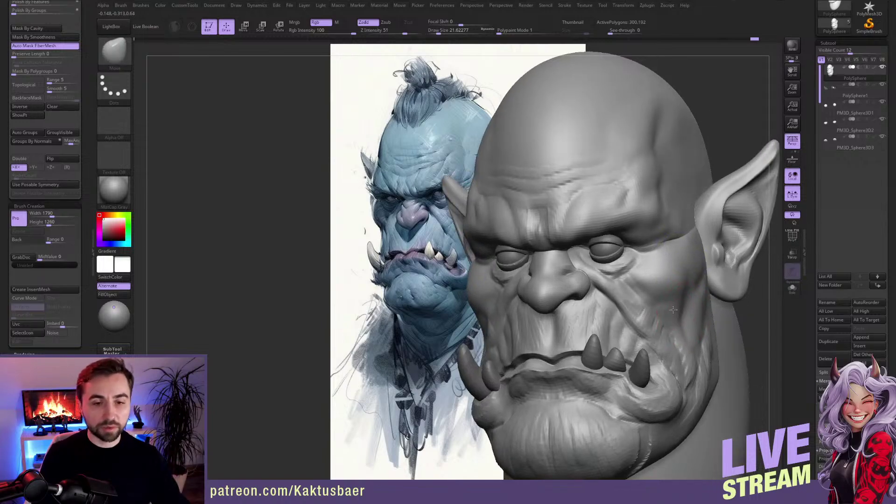
left_click_drag(636, 309, 652, 328, "shift")
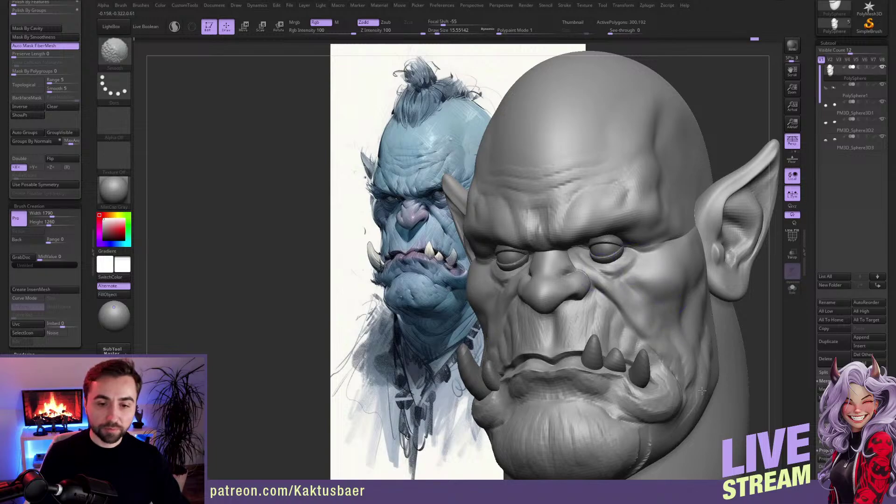
left_click_drag(702, 390, 675, 400, "shift")
right_click_drag(682, 371, 676, 327, "ctrl")
right_click_drag(677, 327, 675, 293, "alt")
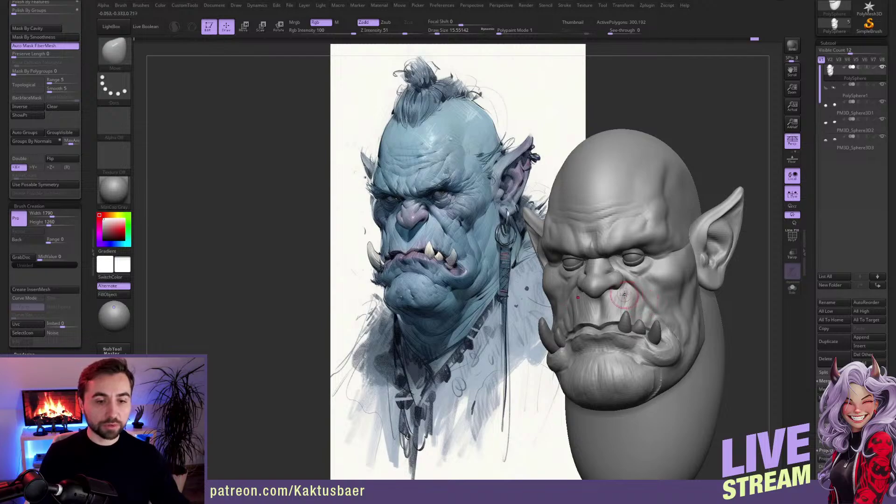
key("shift")
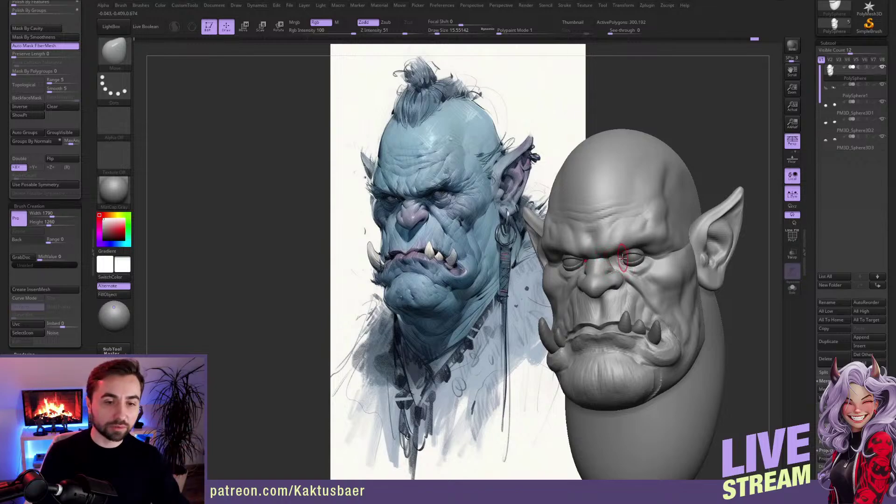
Step: Pull the upper and lower eyelids, PM3D_Sphere3D3 and PM3D_Sphere3D2, into shape around the inner eye corners with a small Move brush
right_click_drag(621, 258, 630, 254, "ctrl")
left_click(630, 252, "alt")
scroll(625, 256, "up", 3)
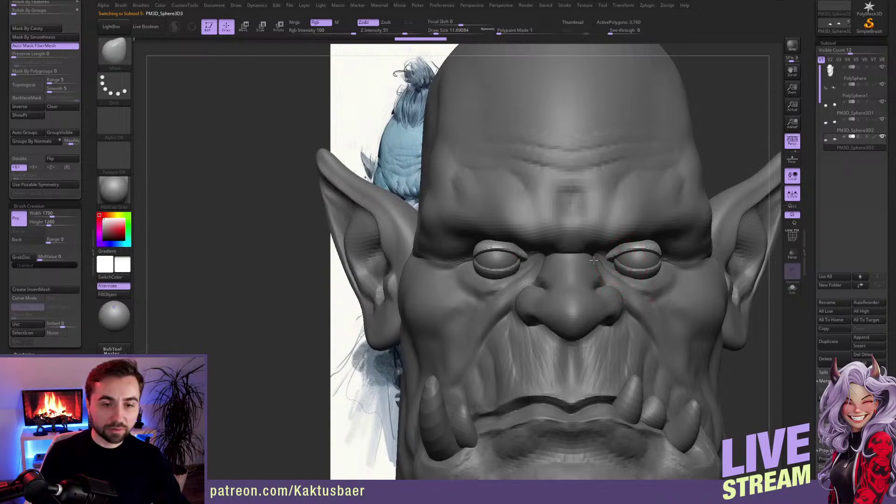
left_click(613, 260, "alt")
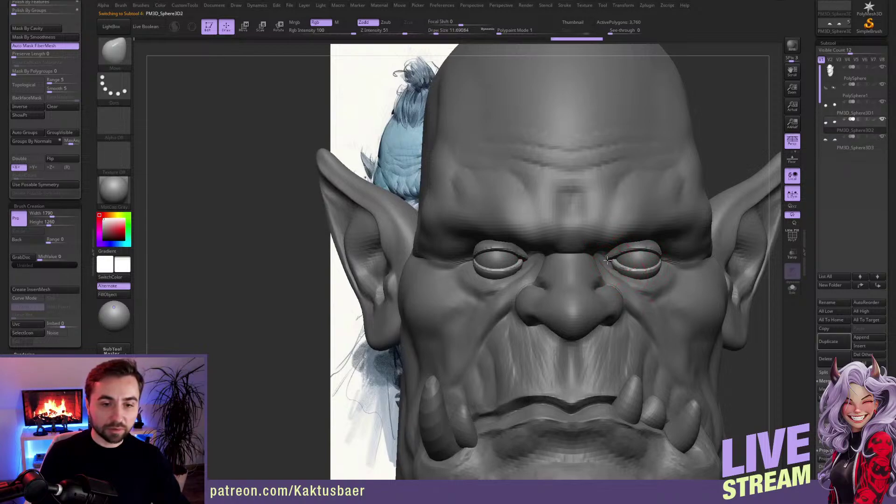
right_click_drag(614, 269, 568, 270)
key("s")
left_click_drag(616, 269, 613, 268)
right_click_drag(613, 269, 606, 303)
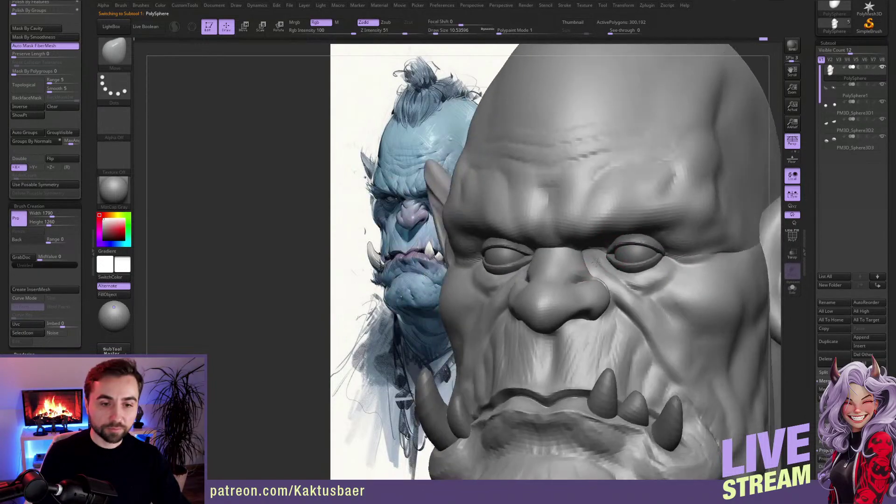
Step: Carve creases across the nose bridge and beside the nose on the PolySphere head with a small DamStandard brush
key("w")
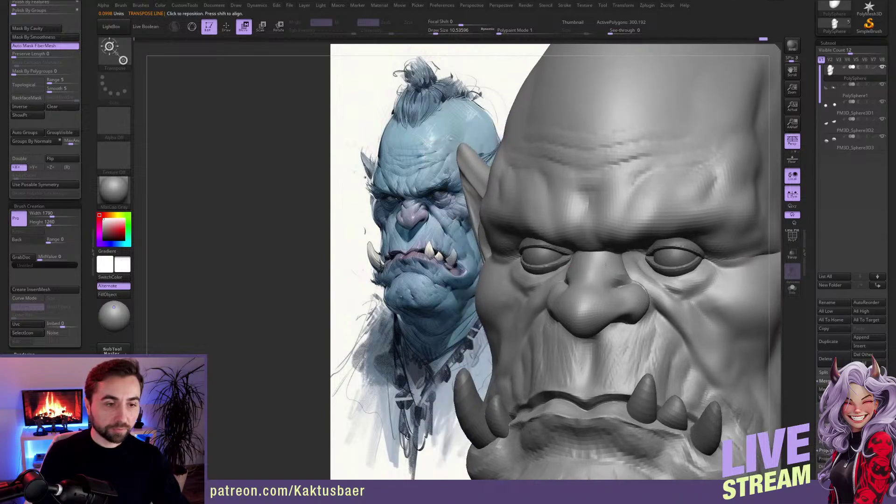
key("q")
key("b")
key("d")
key("s")
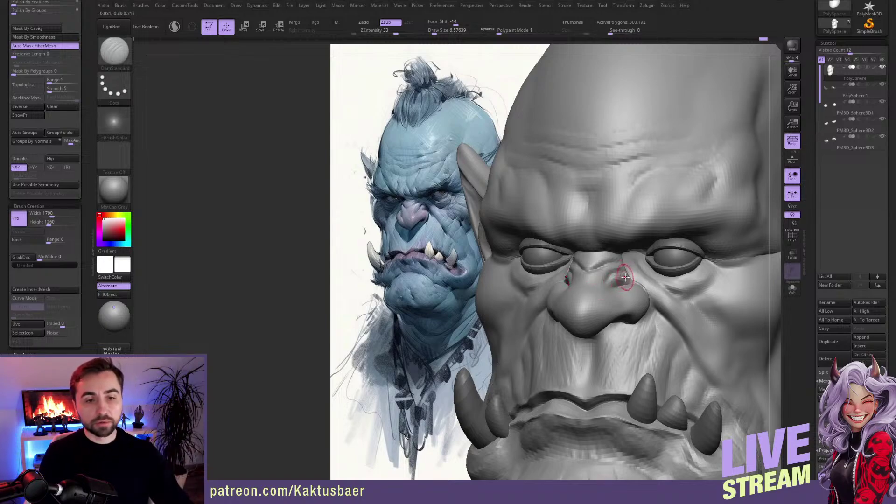
right_click_drag(637, 273, 626, 276)
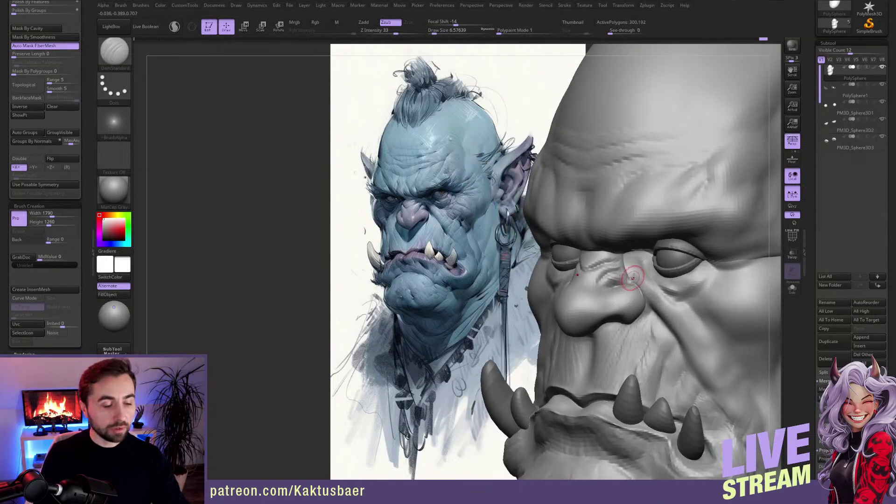
Step: Build up the sides of the nose bridge and the area between the brow and inner eye corner with ClayBuildup
key("b")
key("c")
key("b")
right_click_drag(634, 279, 628, 275)
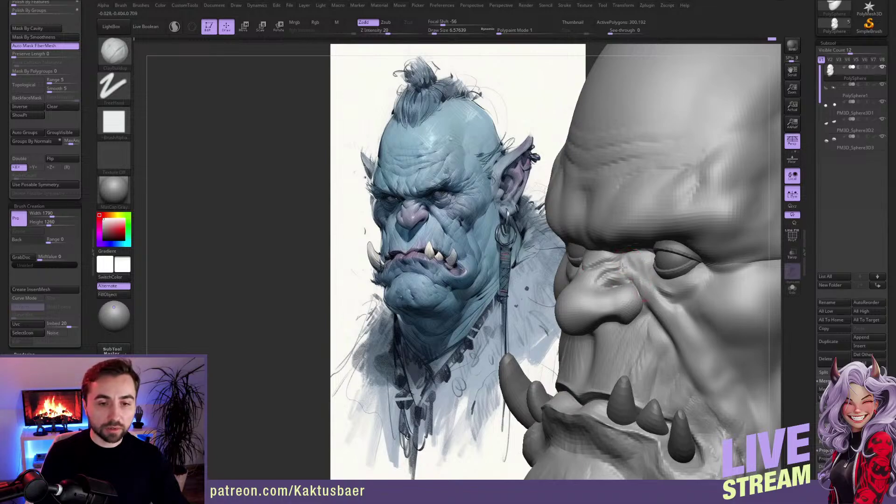
mouse_move(600, 280)
right_mouse_down()
mouse_move(630, 266)
mouse_move(626, 254)
right_mouse_up()
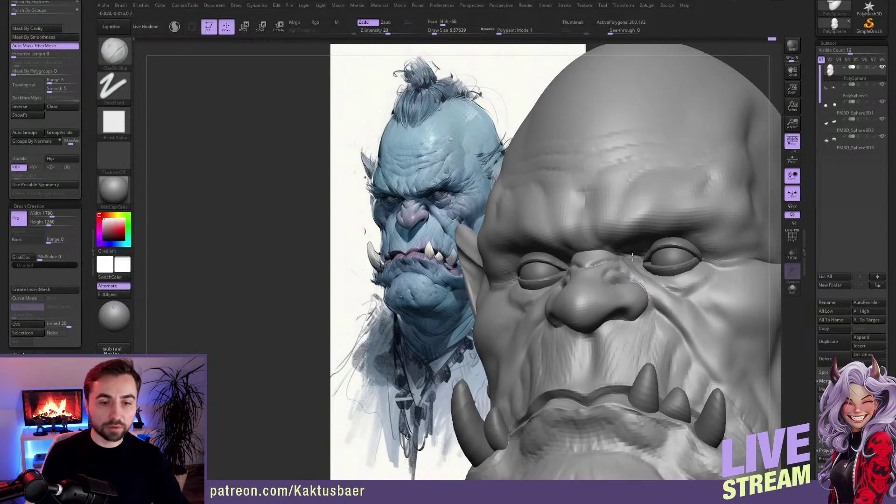
right_click_drag(630, 260, 638, 246)
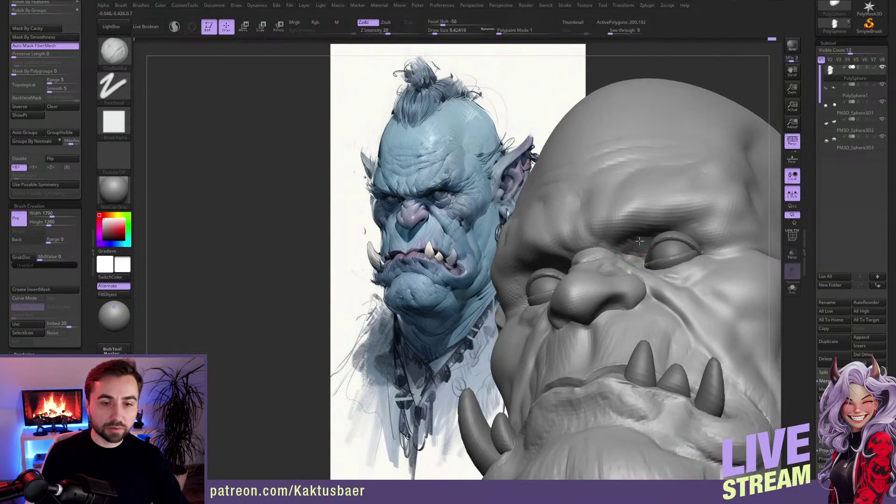
right_click_drag(655, 238, 650, 243)
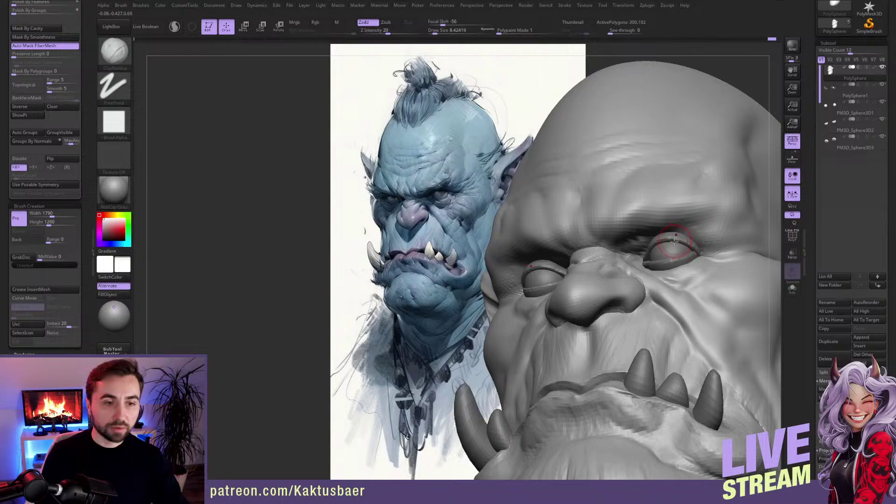
Step: Select the upper eyelids PM3D_Sphere3D3 and reshape their arch with the Move brush at draw size about 12.9
right_click_drag(672, 248, 703, 252)
left_click(672, 244, "alt")
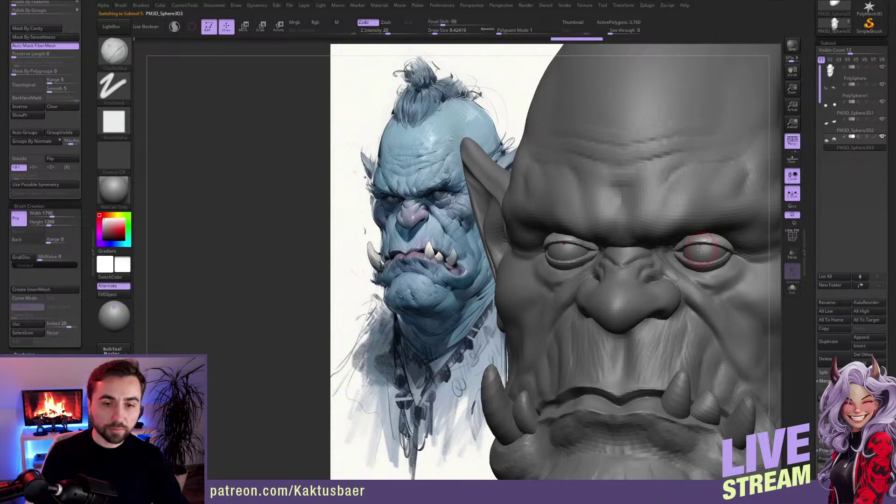
key("b")
key("m")
key("v")
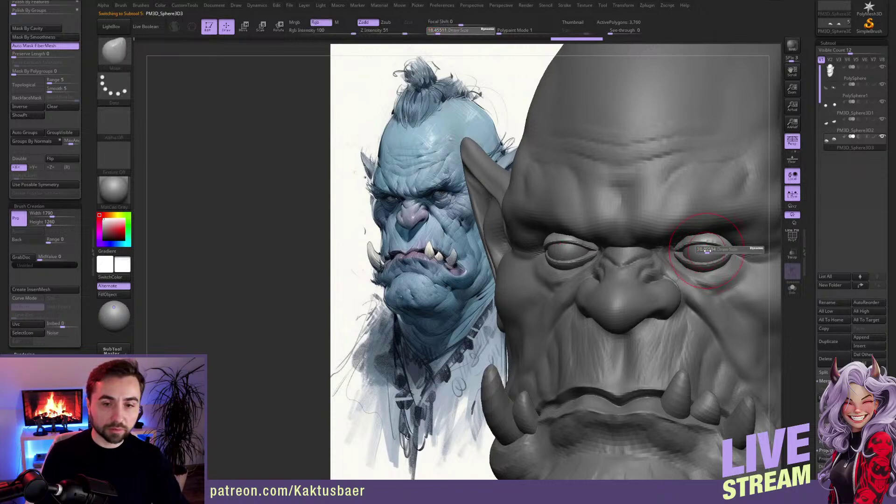
left_click_drag(702, 248, 703, 245)
key("s")
mouse_move(703, 246)
left_mouse_down()
mouse_move(693, 241)
mouse_move(701, 240)
left_mouse_up()
left_click_drag(707, 244, 705, 241)
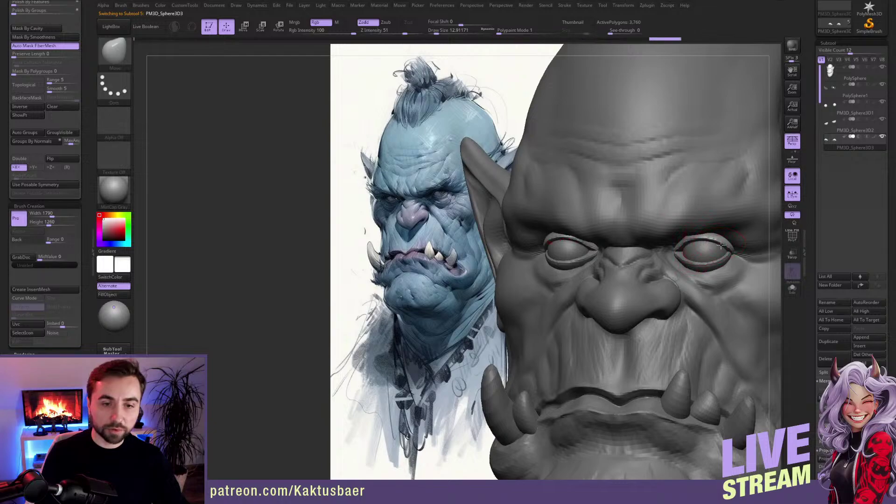
Step: Reshape the lower eyelids PM3D_Sphere3D2 along the eyeballs with the Move brush at draw size about 11.7
right_click_drag(708, 264, 702, 269)
key("s")
left_click(702, 270)
left_click_drag(687, 267, 688, 264)
key("s")
left_click_drag(688, 264, 686, 264)
right_click_drag(683, 264, 686, 259)
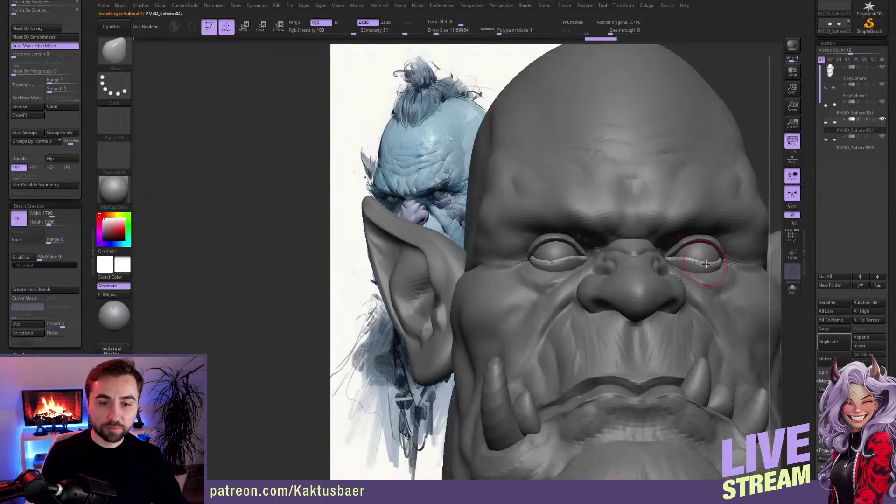
Step: Refine the lower eyelids toward their inner corners with the Move brush at draw size about 10.5, comparing with the reference
left_click_drag(706, 262, 674, 260)
right_click_drag(674, 259, 670, 261)
key("s")
left_click_drag(670, 260, 670, 260)
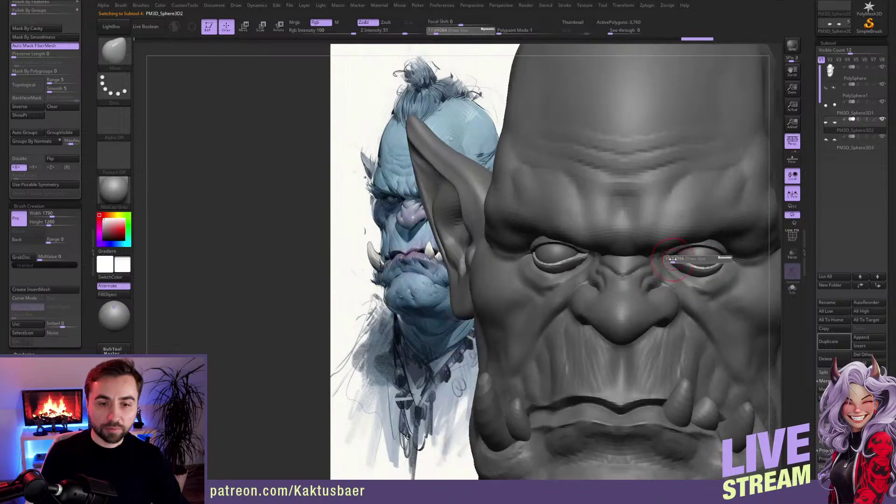
right_click_drag(670, 260, 682, 270)
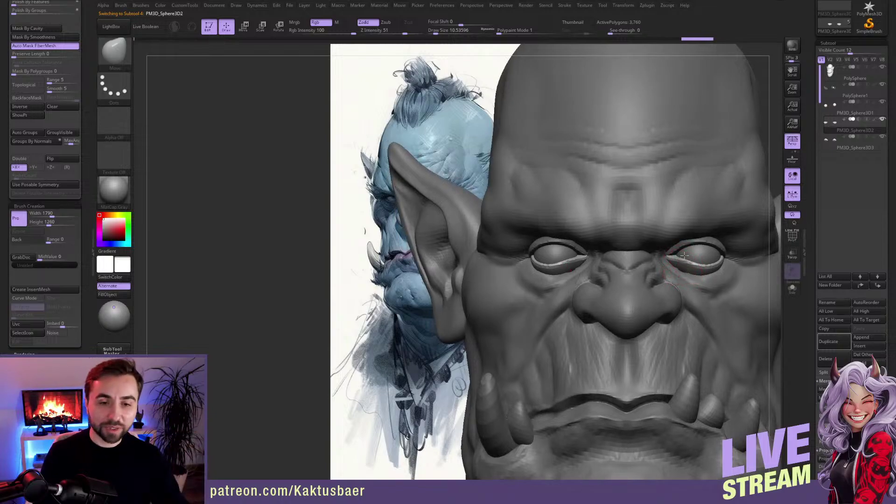
right_click_drag(685, 264, 698, 263, "ctrl")
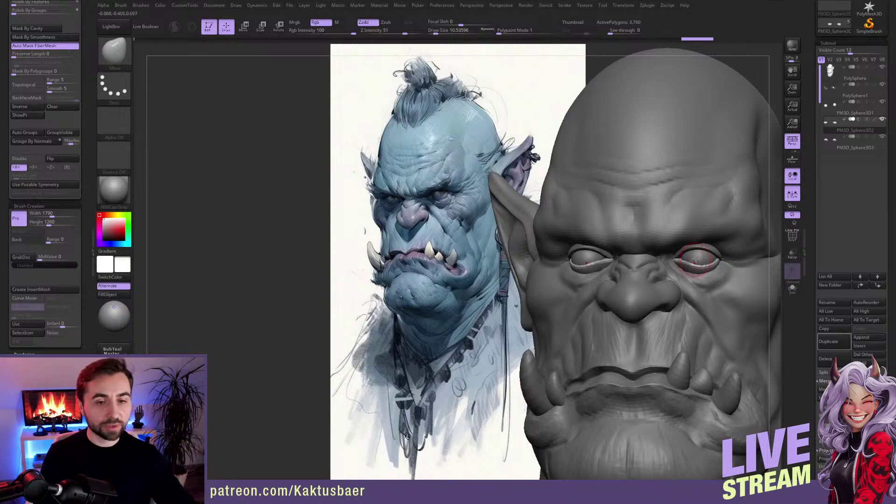
Step: Adjust the inner part of the lower eyelids with the Move brush, reducing the draw size to about 9.4
mouse_move(698, 263)
right_mouse_down()
mouse_move(695, 272)
mouse_move(727, 260)
mouse_move(721, 267)
right_mouse_up()
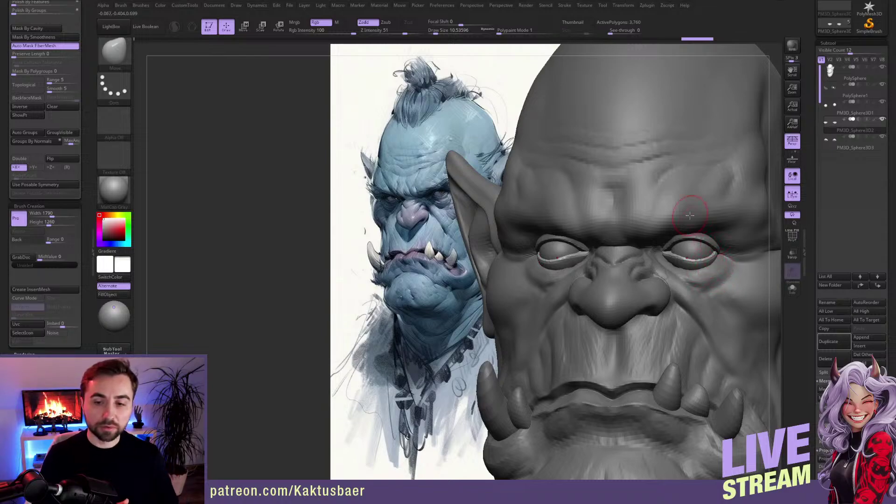
right_click_drag(678, 257, 682, 254, "shift")
left_click(684, 258, "alt")
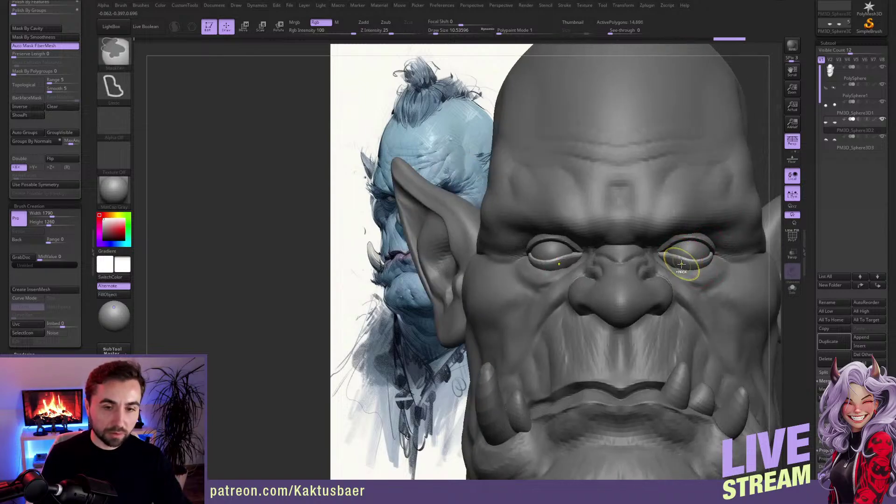
mouse_move(683, 265)
right_mouse_down()
mouse_move(682, 284)
mouse_move(678, 252)
right_mouse_up()
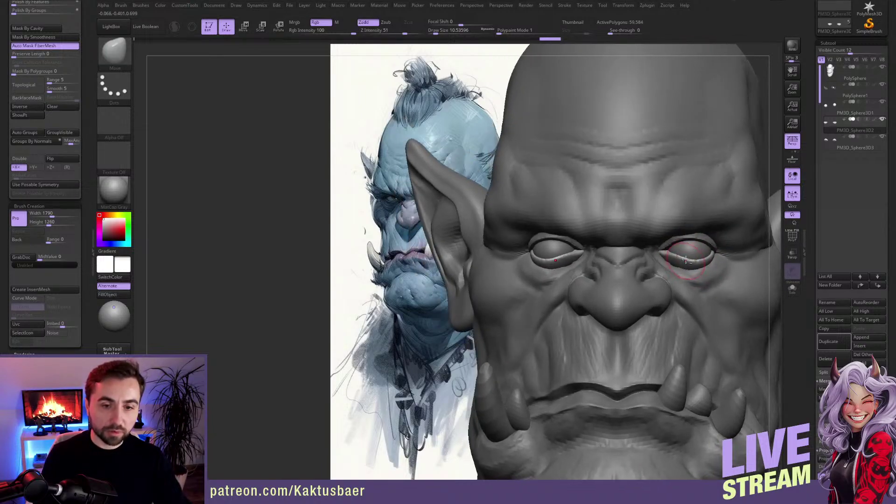
left_click_drag(678, 252, 682, 247)
right_click_drag(684, 248, 701, 240, "ctrl")
key("bracketleft")
key("bracketleft")
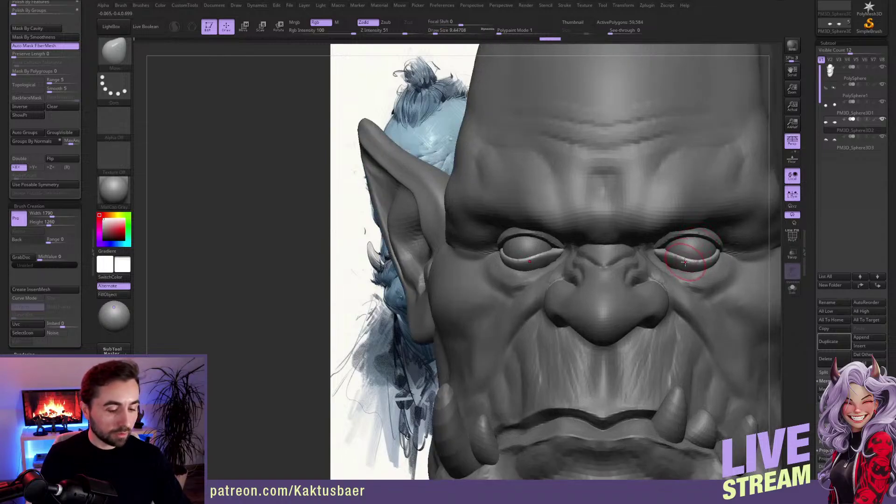
Step: Sharpen the rims of the lower eyelids and upper eyelids PM3D_Sphere3D3 with the Pinch brush at draw size about 8.6
key("b")
left_click(698, 250)
key("bracketleft")
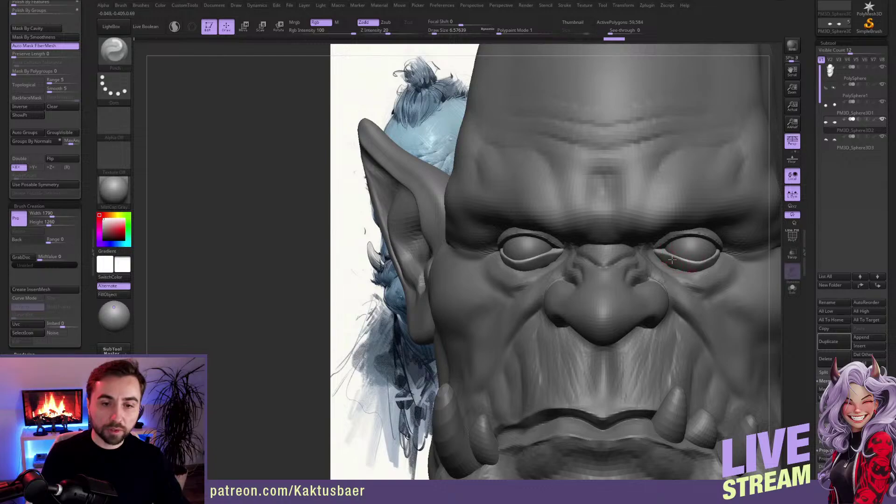
left_click(701, 239, "alt")
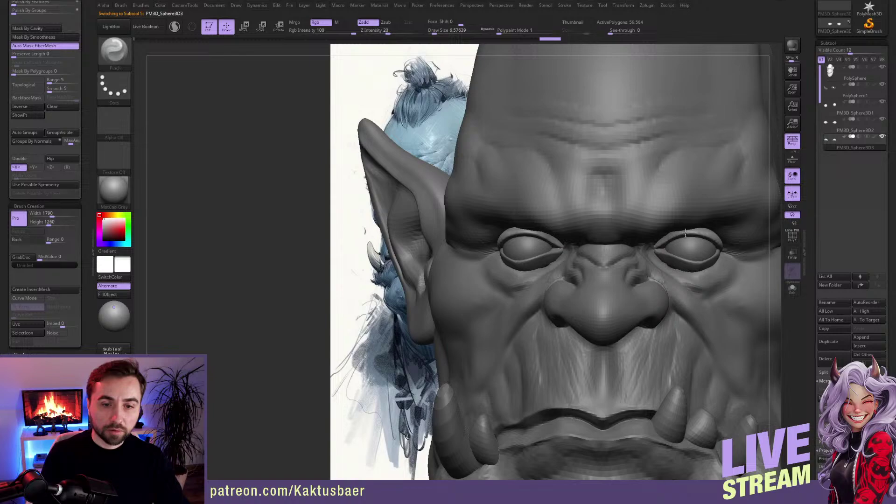
mouse_move(685, 232)
left_mouse_down()
mouse_move(710, 235)
mouse_move(721, 254)
left_mouse_up()
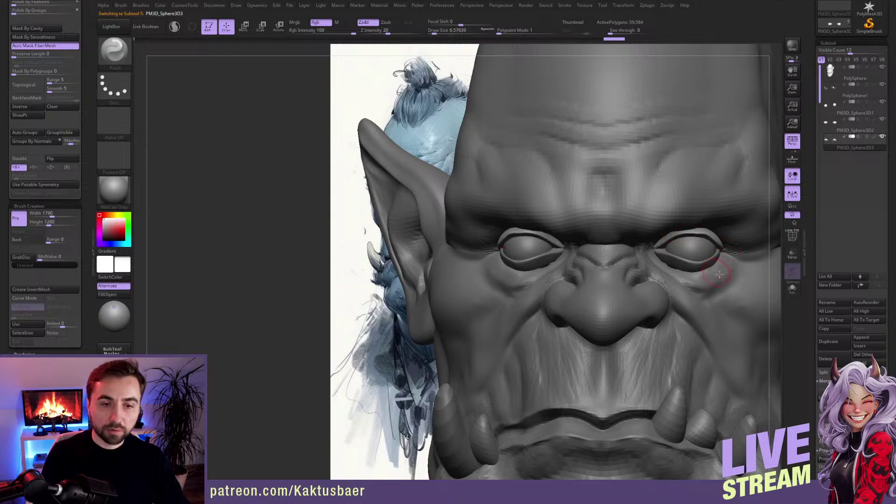
left_click_drag(718, 285, 712, 290)
right_click_drag(747, 284, 707, 257)
mouse_move(725, 254)
left_mouse_down()
mouse_move(727, 267)
mouse_move(712, 278)
left_mouse_up()
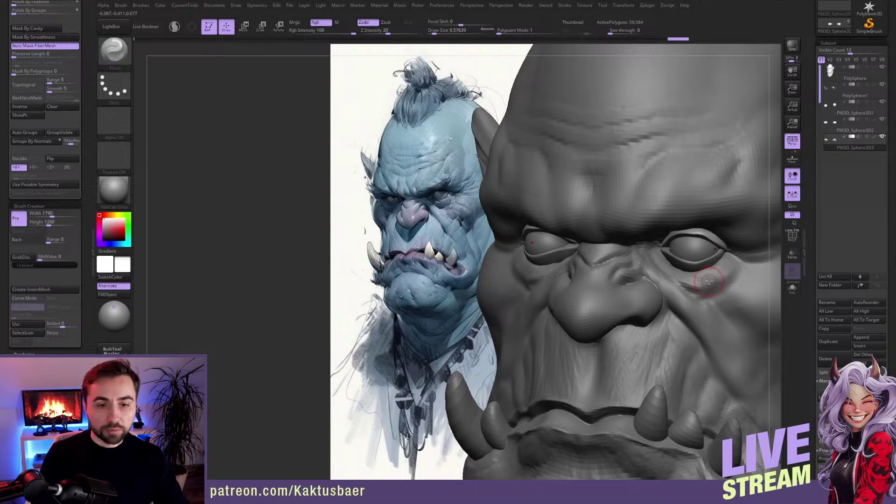
Step: Select the lower eyelids PM3D_Sphere3D2 and reshape their outer corners with the Move brush at draw size about 9.4
left_click(704, 265, "alt")
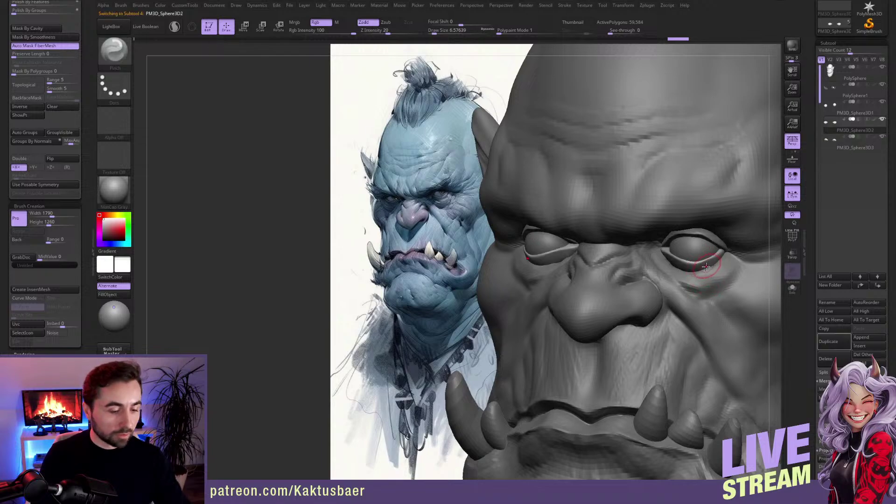
key("b")
key("m")
key("v")
left_click_drag(713, 263, 706, 264)
key("bracketleft")
key("bracketleft")
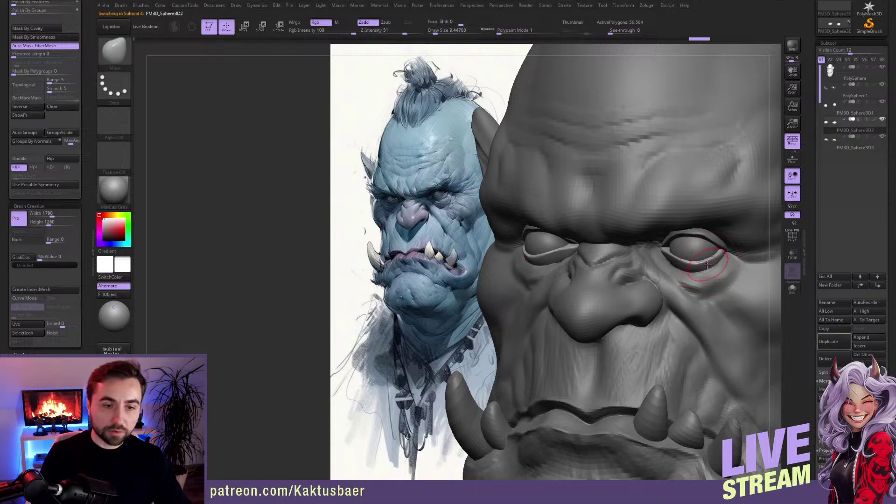
right_click_drag(701, 264, 724, 264)
left_click_drag(719, 263, 713, 258)
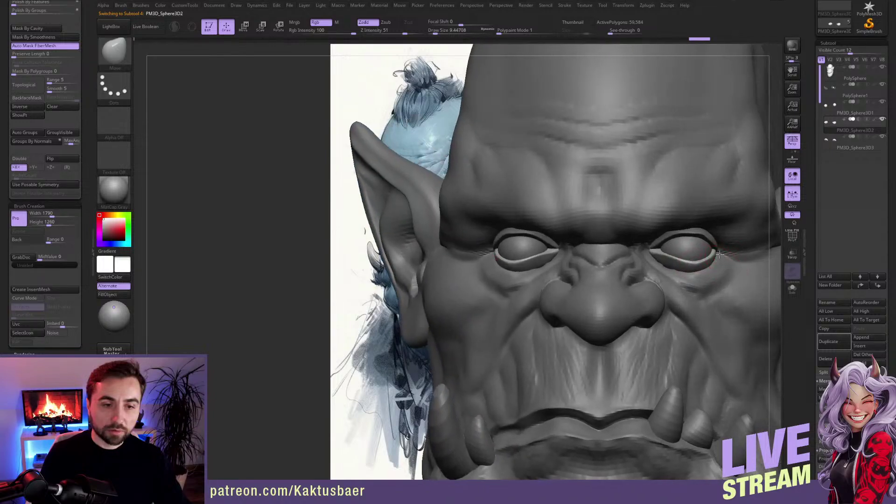
mouse_move(714, 258)
right_mouse_down("ctrl")
mouse_move(714, 238)
mouse_move(689, 240)
mouse_move(686, 224)
mouse_move(647, 228)
mouse_move(659, 251)
right_mouse_up("ctrl")
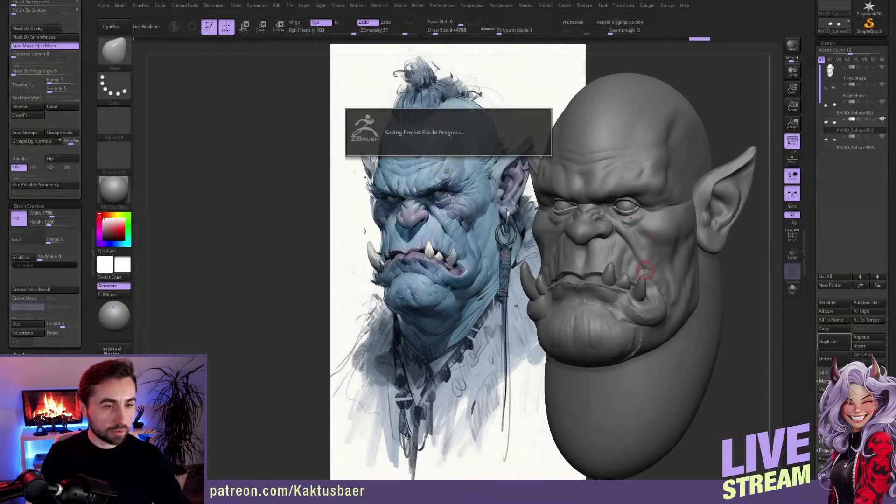
Step: Select the head PolySphere and build up the cheekbone area below the outer eye corner with ClayBuildup at draw size about 9.4
left_click(648, 251, "alt")
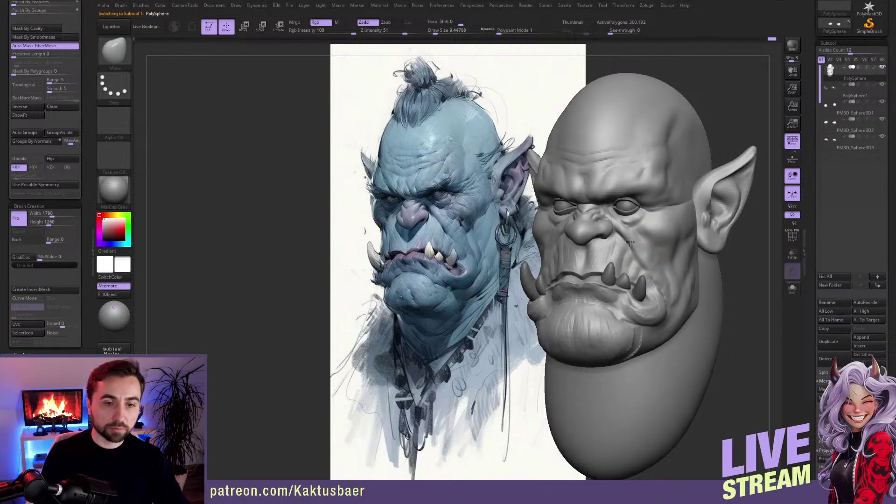
mouse_move(630, 242)
right_mouse_down()
mouse_move(660, 215)
mouse_move(653, 220)
right_mouse_up()
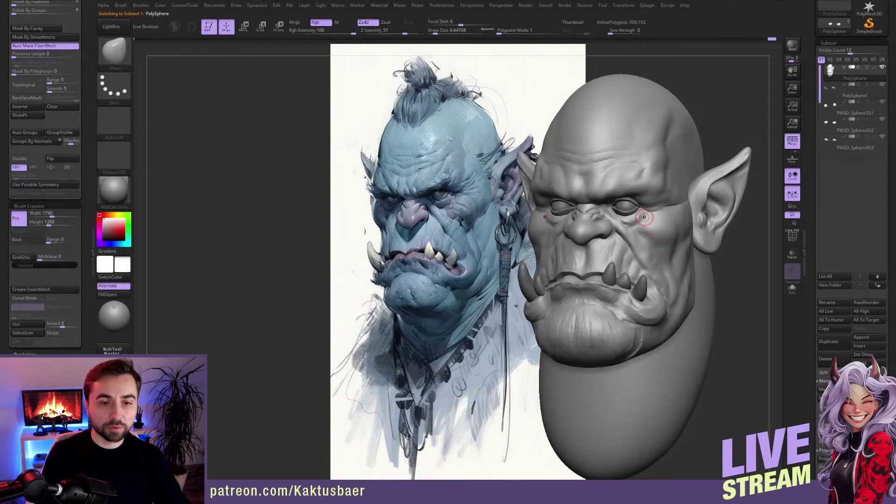
mouse_move(626, 207)
right_mouse_down("ctrl")
mouse_move(628, 224)
mouse_move(655, 227)
right_mouse_up("ctrl")
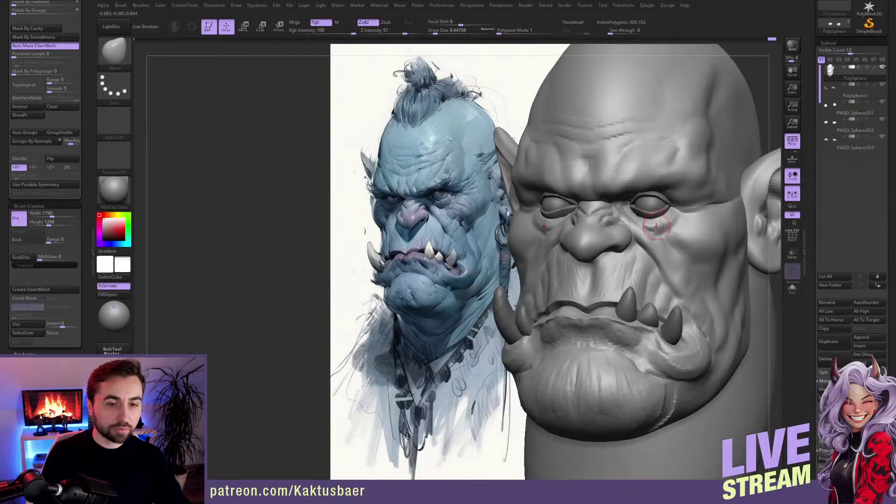
key("b")
key("c")
key("b")
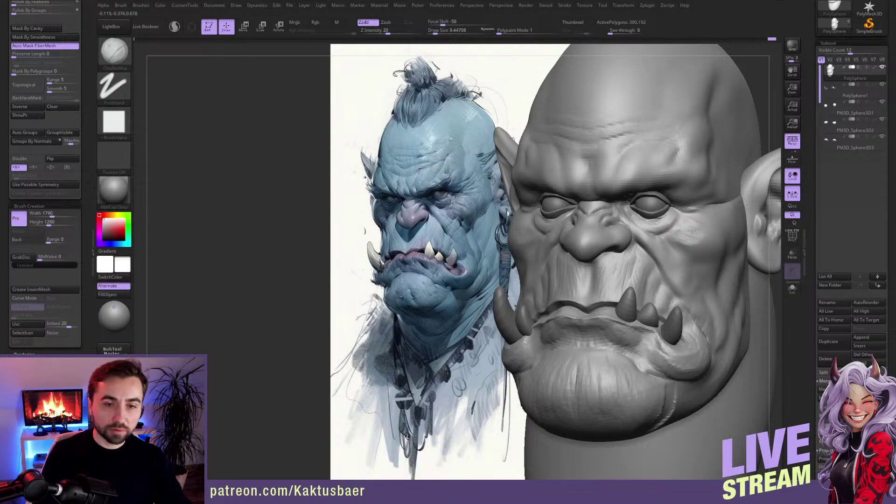
left_click_drag(693, 247, 690, 228)
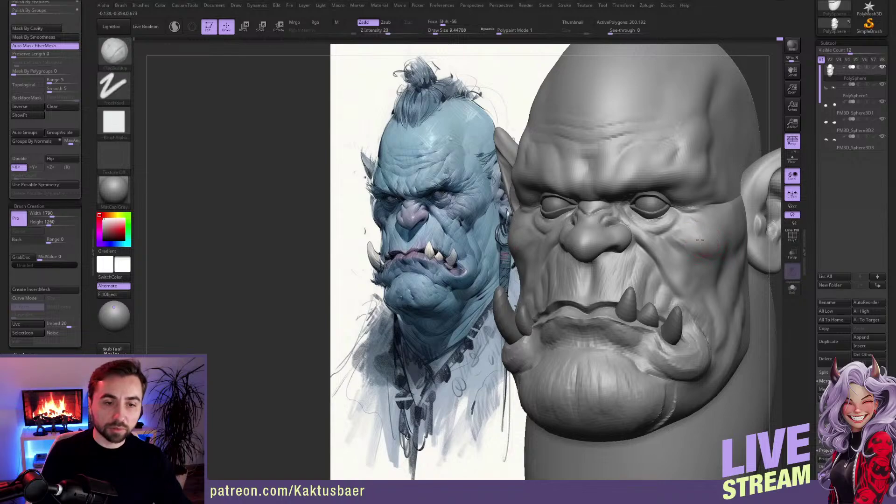
Step: Refine and smooth the cheek folds between the cheekbone and tusks, comparing the overall head with the reference
mouse_move(694, 233)
right_mouse_down("ctrl")
mouse_move(702, 216)
mouse_move(690, 219)
right_mouse_up("ctrl")
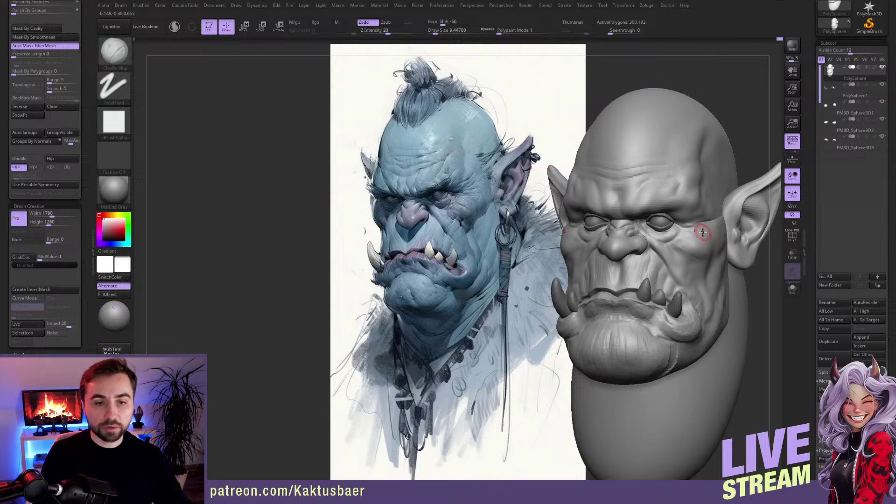
key("shift")
mouse_move(700, 242)
right_mouse_down("ctrl")
mouse_move(687, 245)
mouse_move(687, 258)
right_mouse_up("ctrl")
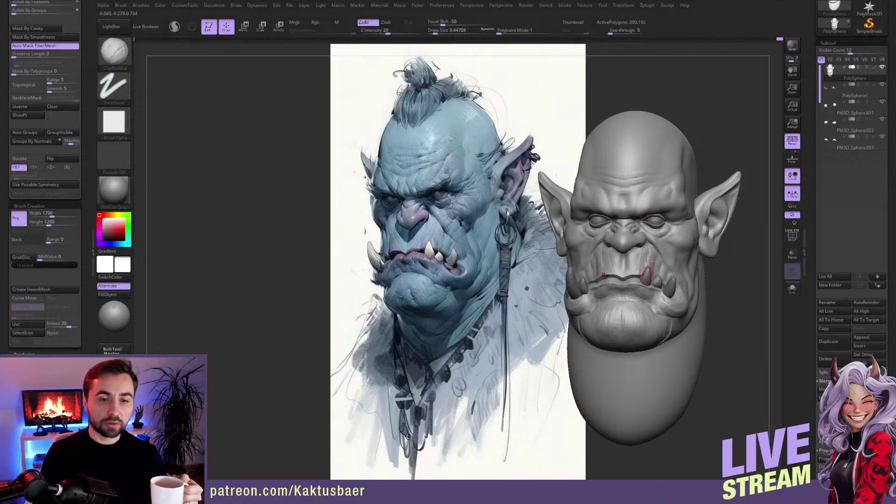
left_click_drag(741, 280, 676, 226)
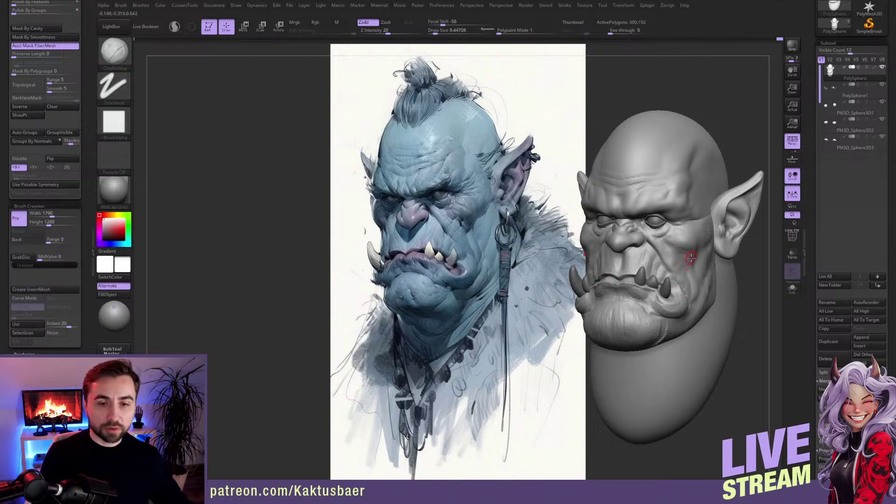
right_click_drag(689, 253, 684, 261, "ctrl")
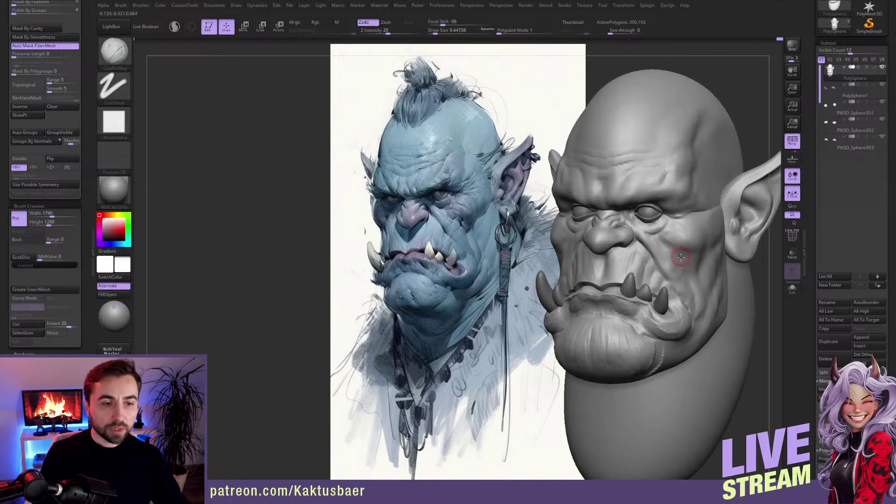
scroll(686, 252, "up", 2)
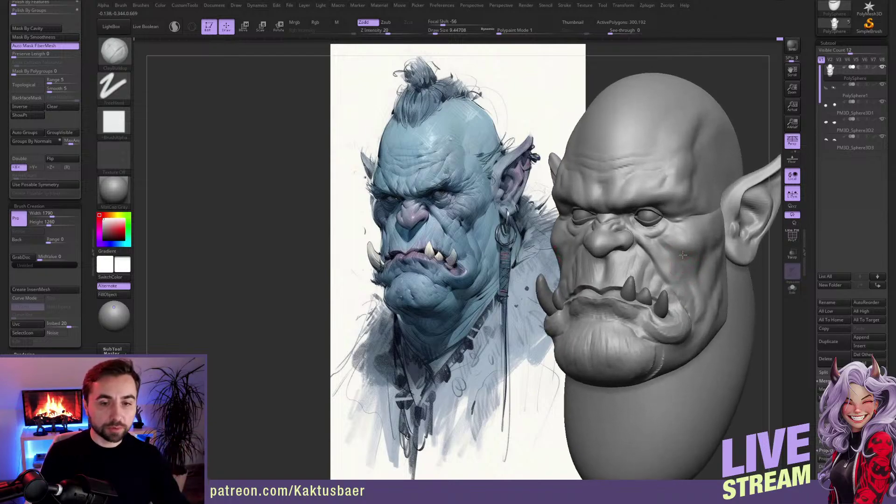
Step: Plane the face forms with TrimDynamic at draw size about 15.6 and smooth the upper and lower lip areas
key("b")
key("t")
key("d")
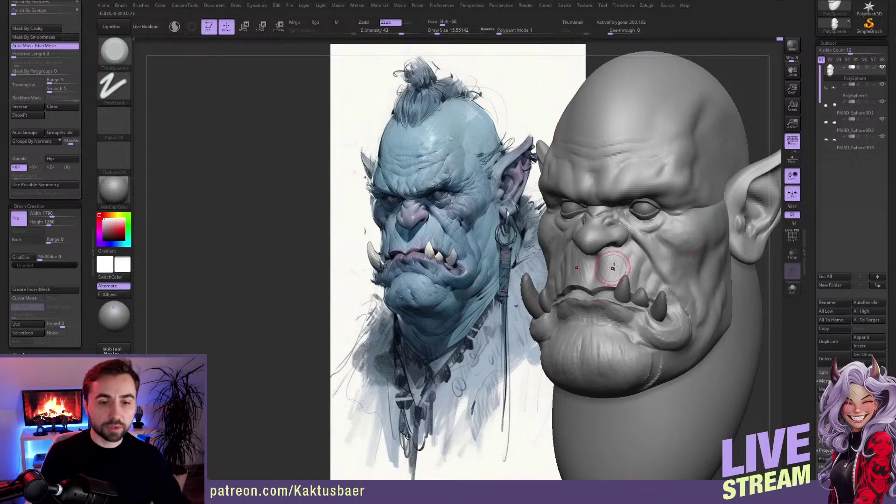
key("shift")
mouse_move(614, 256)
left_mouse_down("shift")
mouse_move(630, 256)
mouse_move(679, 293)
left_mouse_up("shift")
key("ctrl+z")
left_click_drag(601, 315, 634, 323, "shift")
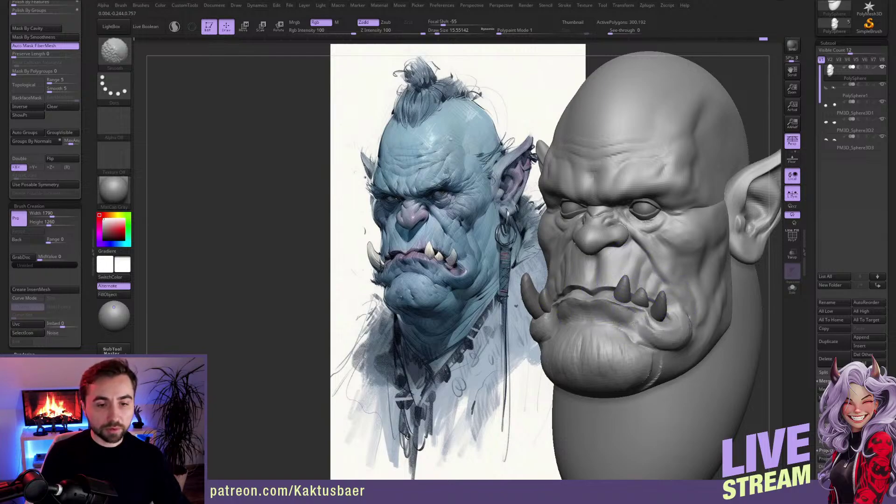
Step: Smooth the streaks out of the chin with the Smooth brush, enlarging the draw size to about 28.75
mouse_move(596, 347)
left_mouse_down("shift")
mouse_move(604, 365)
mouse_move(602, 354)
mouse_move(630, 374)
left_mouse_up("shift")
key("s")
key("s")
left_click_drag(646, 373, 652, 373, "shift")
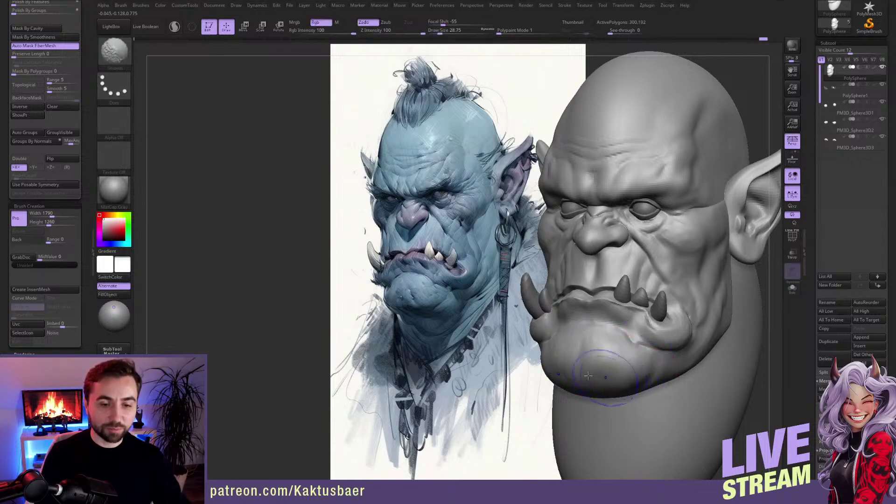
Step: Flatten the cheek folds beside the mouth with TrimDynamic at draw size about 14.2
key("b")
key("t")
key("d")
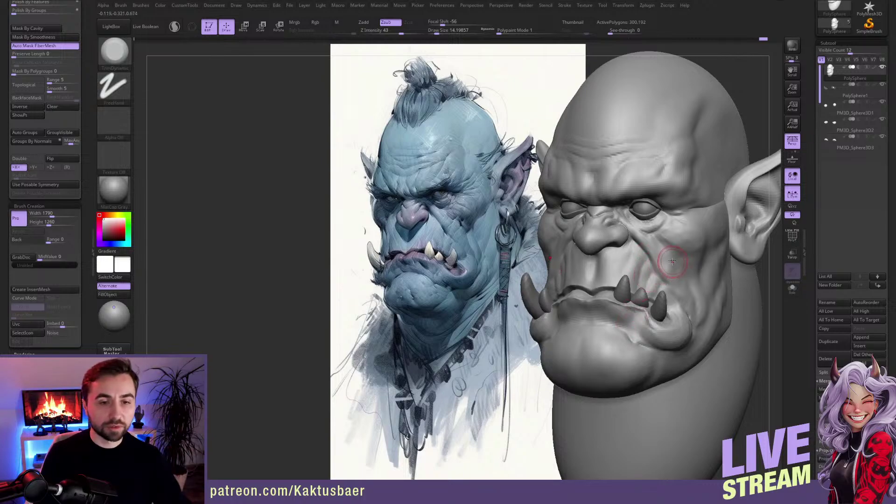
right_click_drag(674, 264, 681, 266)
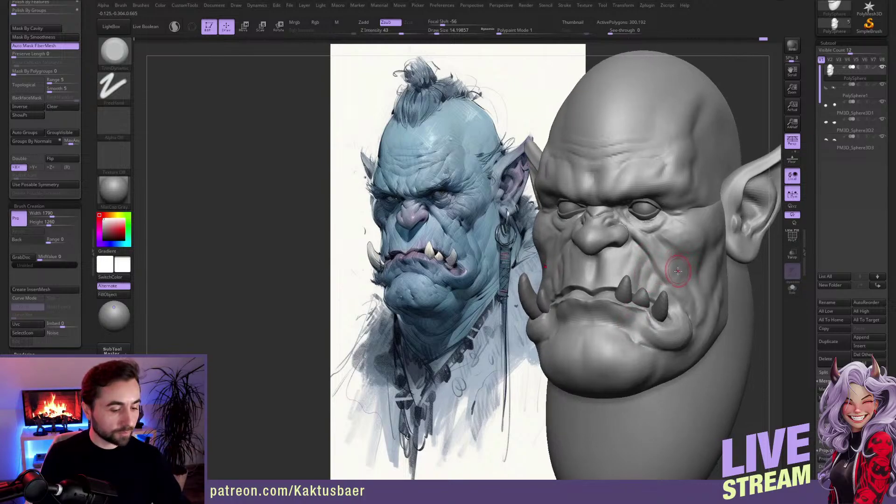
Step: Reshape the cheek below the cheekbone with the Move brush at draw size about 16 and smooth it
key("b")
key("m")
key("v")
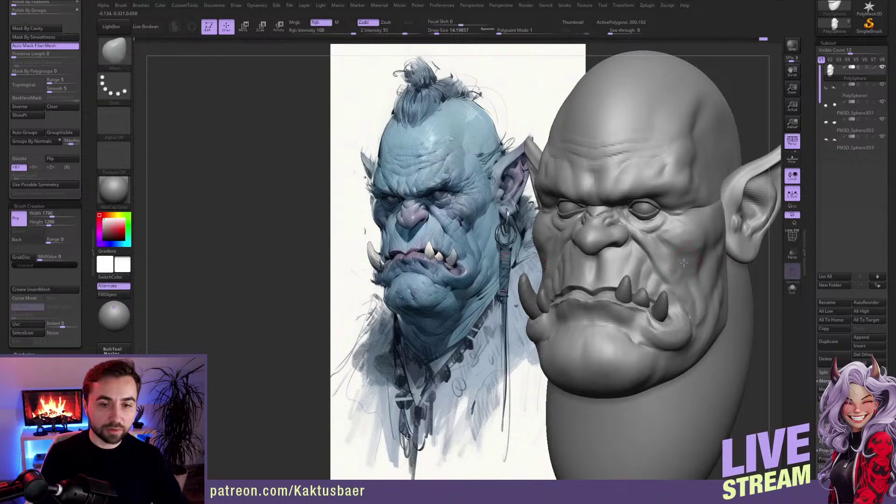
key("s")
left_click_drag(684, 263, 686, 262)
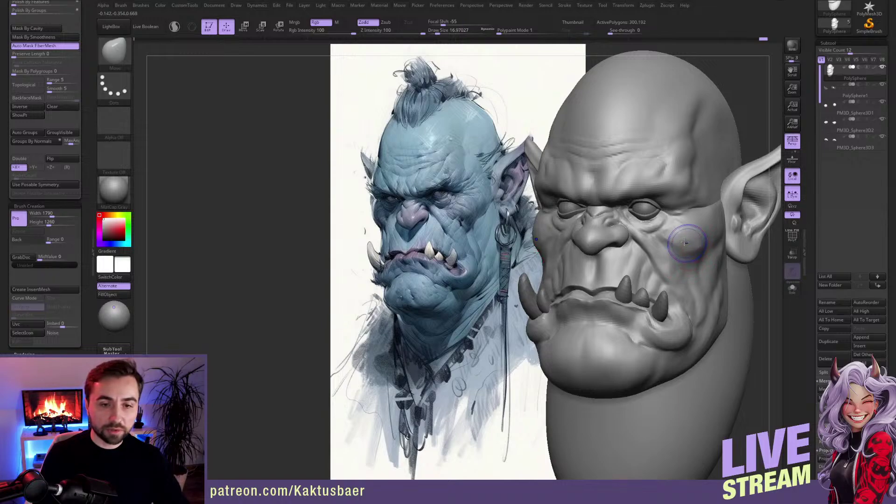
key("shift")
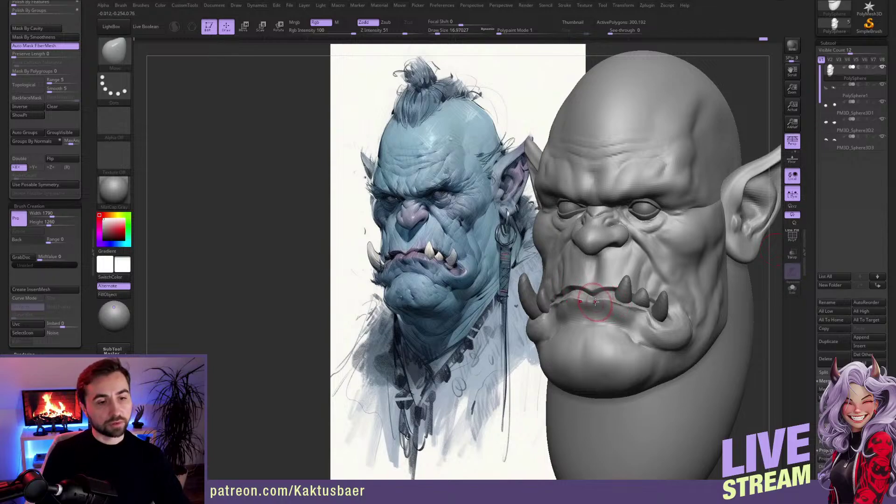
Step: Shift the lips and the side of the jaw with the Move brush, enlarging the draw size to about 41.4
mouse_move(595, 302)
left_mouse_down()
mouse_move(597, 294)
mouse_move(619, 300)
mouse_move(611, 297)
left_mouse_up()
key("s")
key("s")
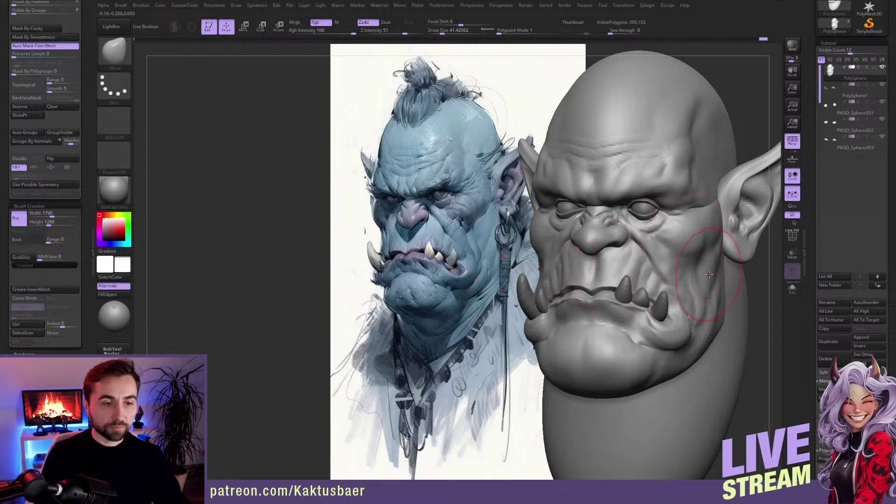
mouse_move(715, 300)
left_mouse_down()
mouse_move(713, 308)
mouse_move(707, 303)
left_mouse_up()
right_click_drag(700, 296, 699, 279, "ctrl")
right_click_drag(700, 280, 686, 267, "alt")
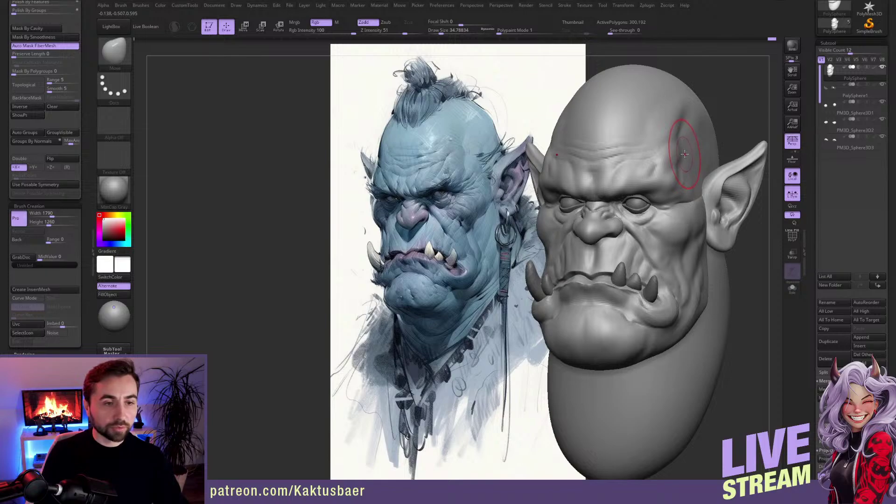
Step: Adjust the temple with the Move brush at draw size about 28.75 and the cheekbone at about 16
key("[")
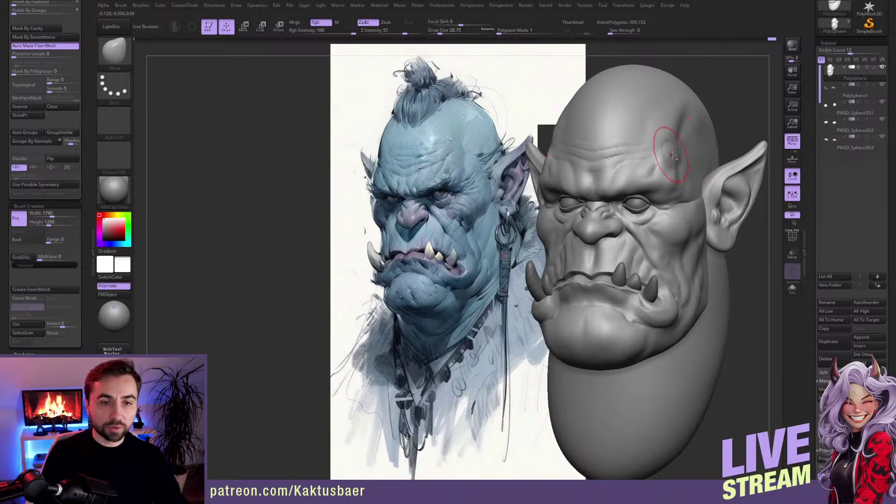
right_click_drag(676, 149, 668, 158, "alt")
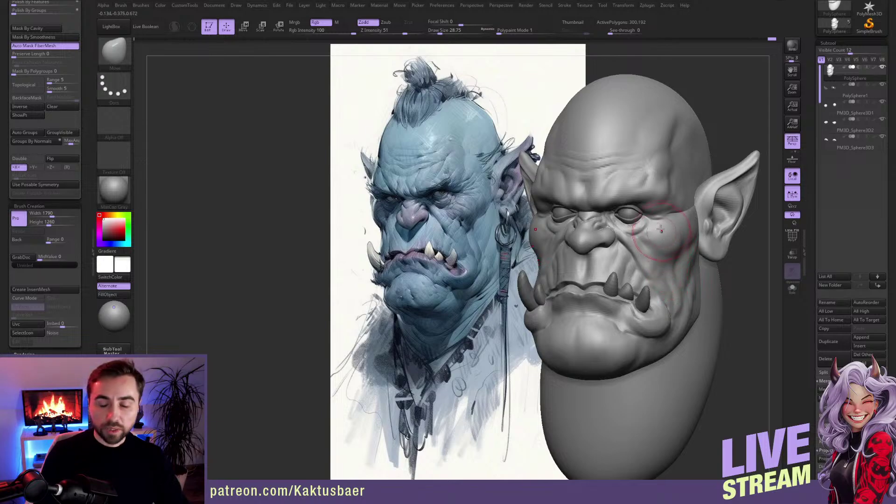
key("bracketleft")
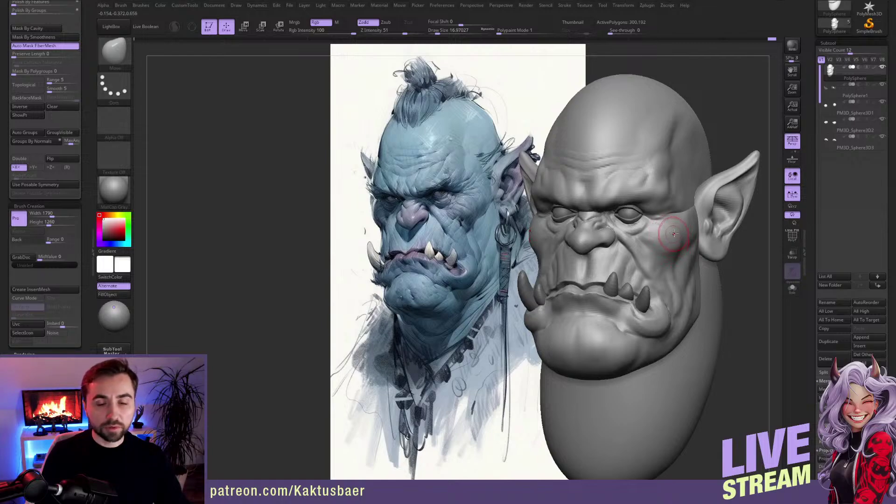
Step: Build up the cheekbone towards the ear with the ClayBuildup brush at draw size about 12.9 and smooth it
right_click_drag(672, 214, 674, 220, "ctrl")
key("b")
key("c")
key("b")
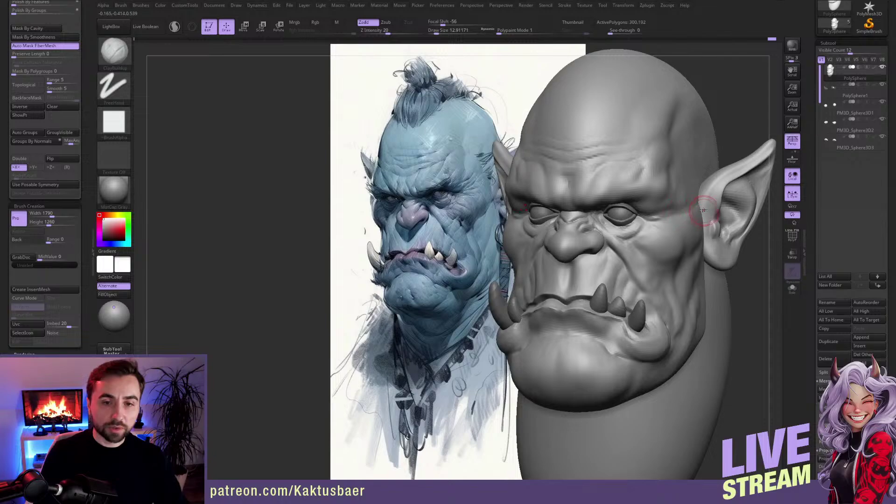
right_click_drag(703, 210, 690, 209)
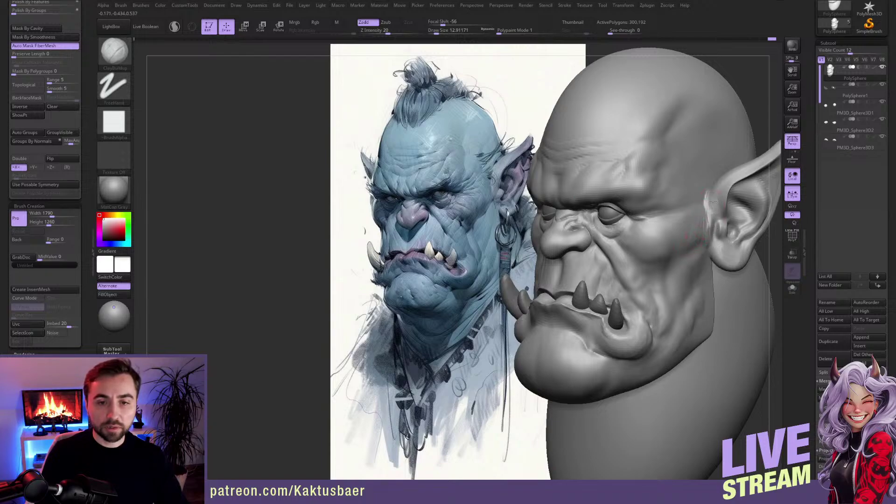
key("shift")
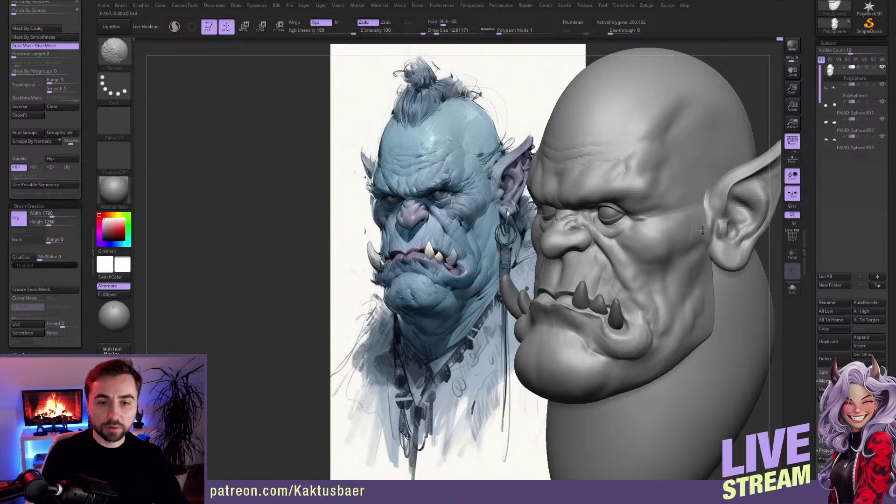
left_click_drag(705, 217, 703, 198, "shift")
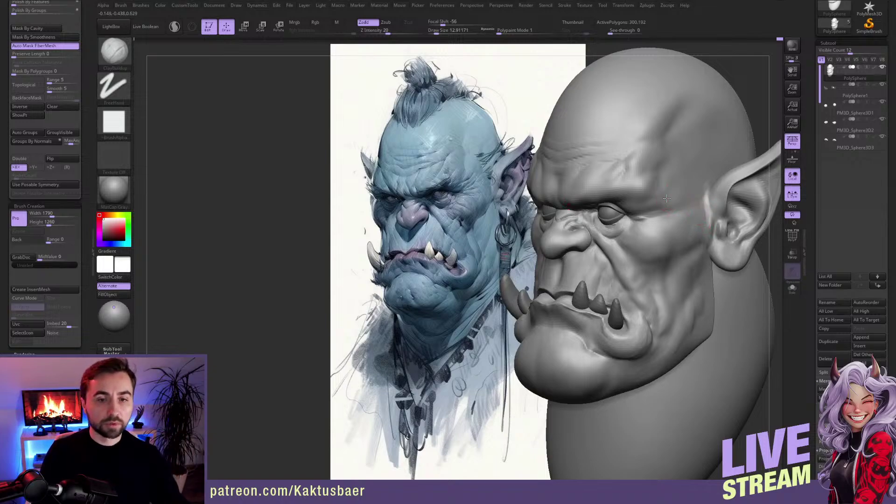
right_click_drag(666, 198, 705, 197)
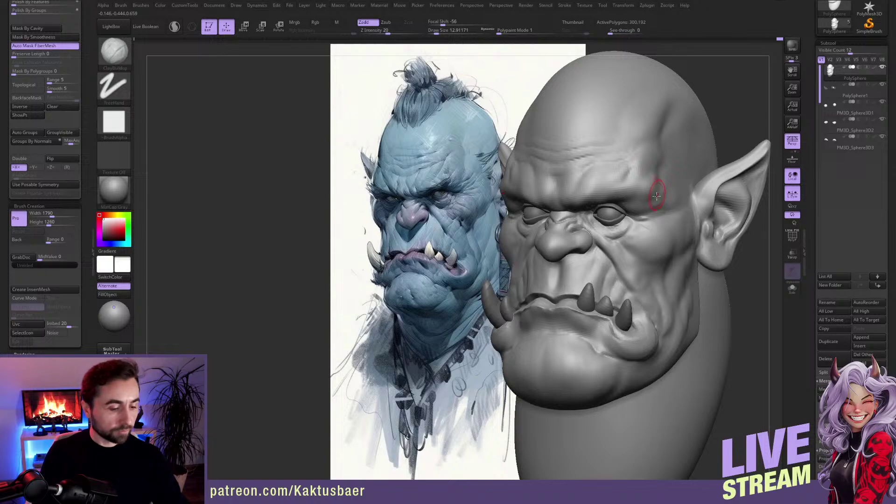
Step: Refine the outer end of the brow with the Move brush at draw size about 23.3 and the Standard brush at about 14.2
key("b")
key("m")
key("v")
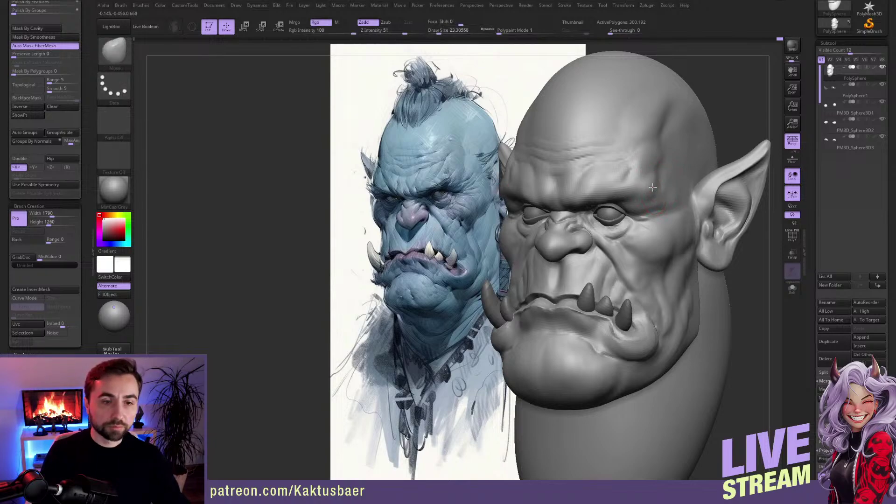
key("[")
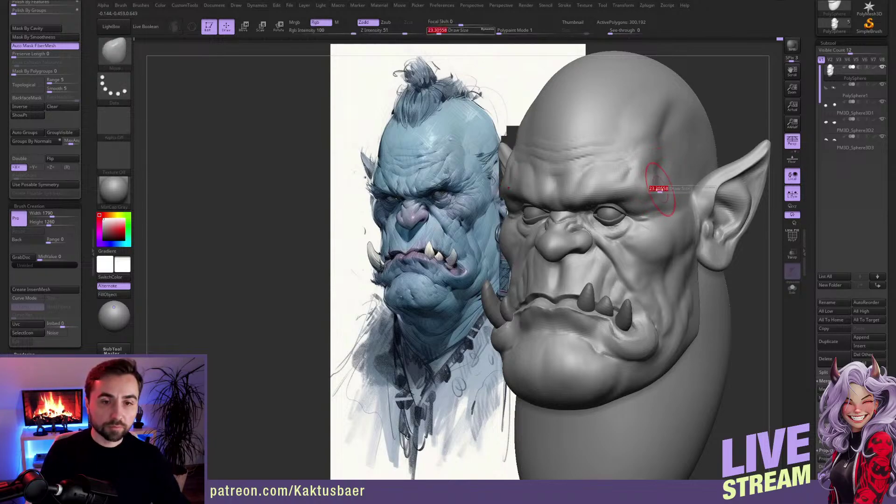
key("b")
key("s")
key("t")
right_click_drag(658, 194, 665, 195, "alt")
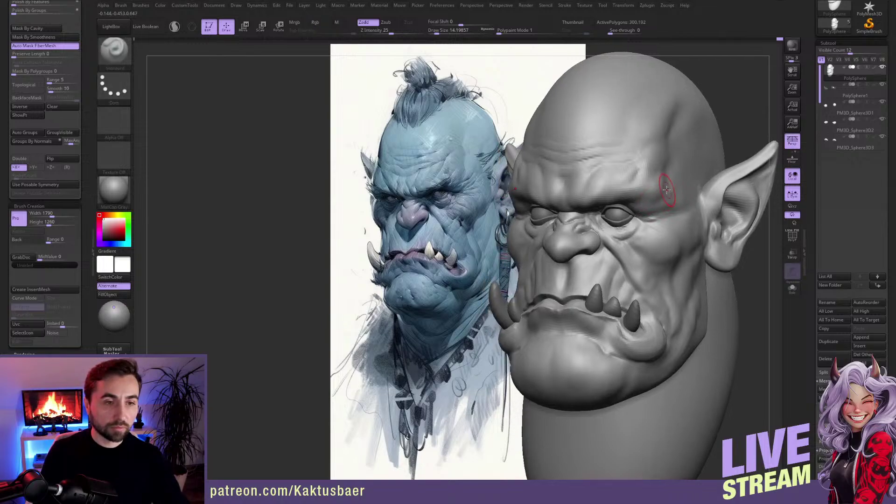
Step: Add volume around the outer brow and cheek with the ClayBuildup brush at draw size about 14.2
key("b")
key("c")
key("b")
right_click_drag(651, 258, 673, 237)
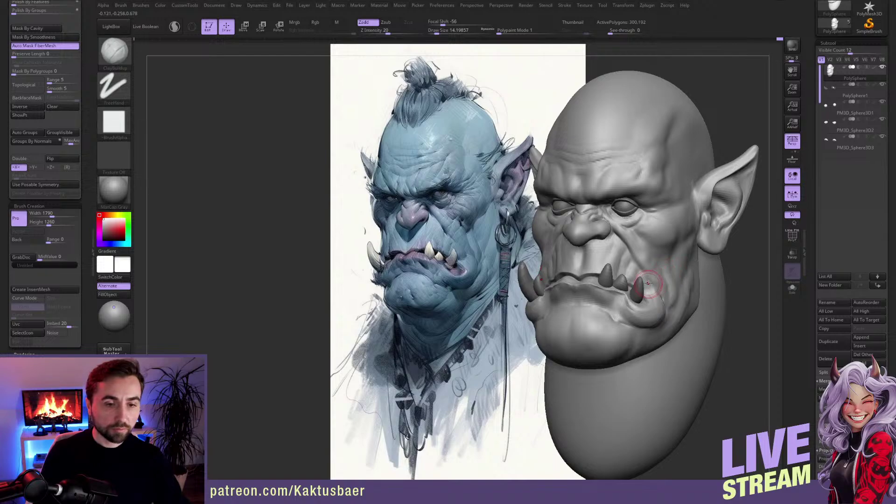
Step: Overlay the reference painting on the head and reshape the cheek with the Move brush at draw size about 53.8
key("b")
key("m")
key("v")
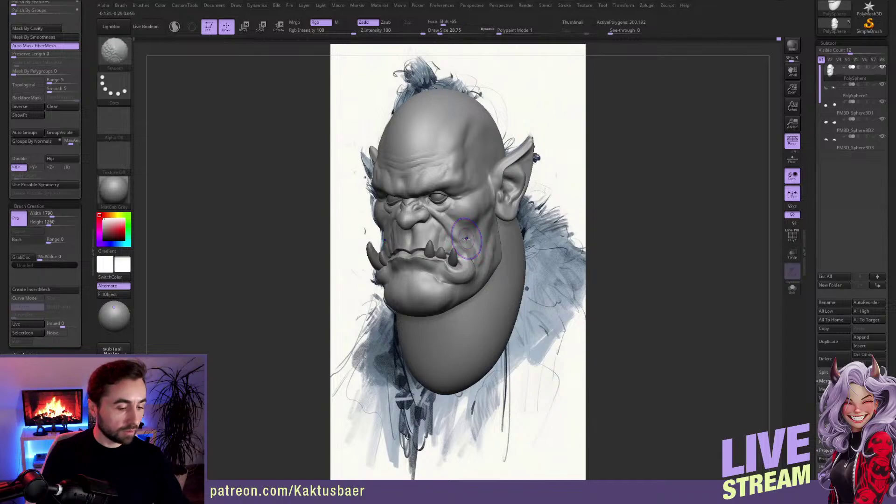
key("shift+z")
key("s")
mouse_move(468, 224)
left_mouse_down()
mouse_move(482, 207)
mouse_move(481, 186)
mouse_move(471, 208)
left_mouse_up()
key("s")
key("s")
key("s")
key("s")
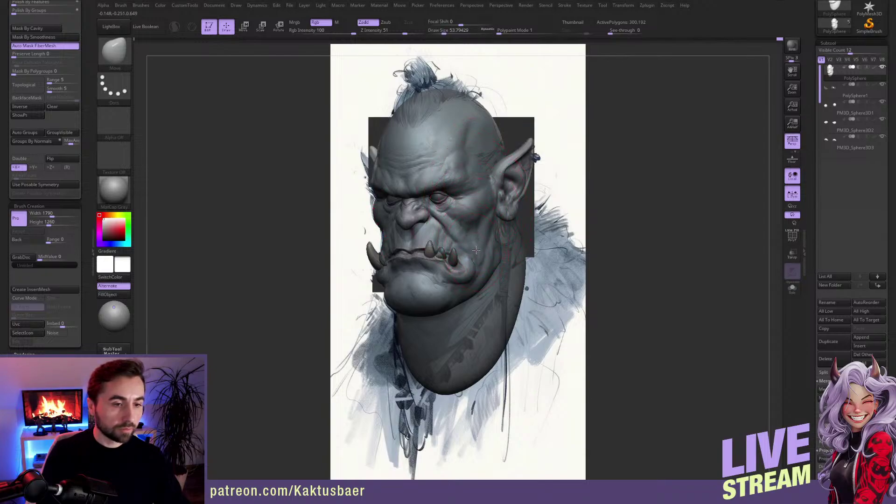
Step: Shift the mouth corner and the folds around it with the Move brush, using draw sizes of about 25 and 21.6
key("s")
left_click(474, 273)
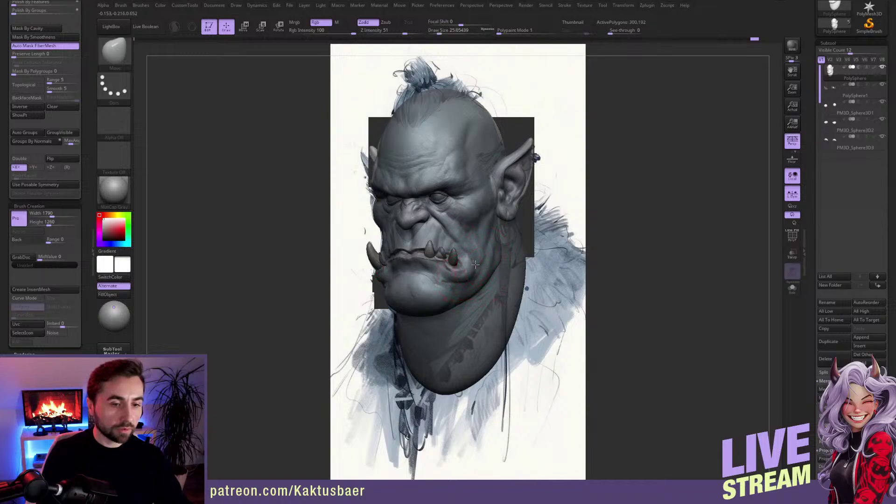
key("s")
left_click(450, 234)
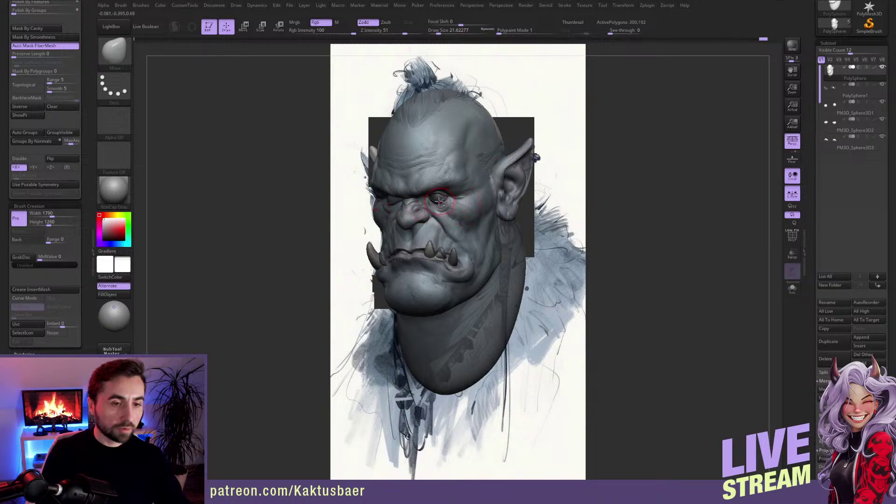
Step: Recall the saved camera view of the head and show the reference painting over it
right_click_drag(462, 205, 504, 201, "alt")
left_click(112, 351)
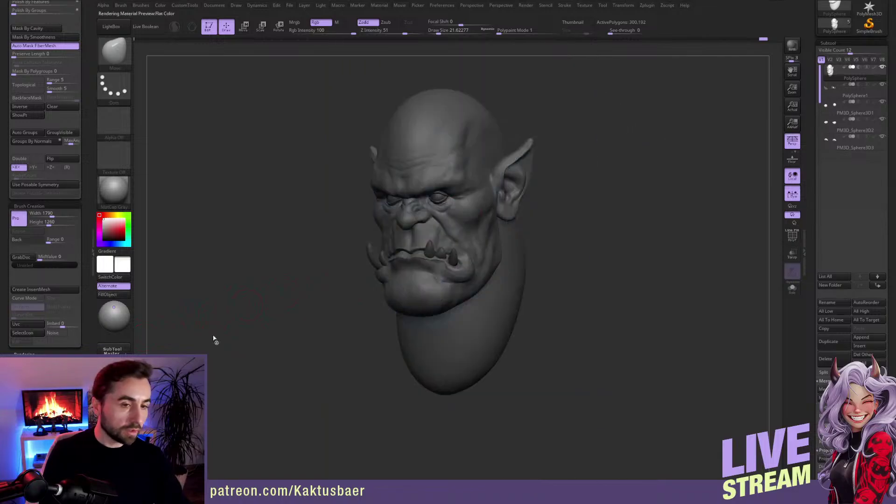
key("shift+z")
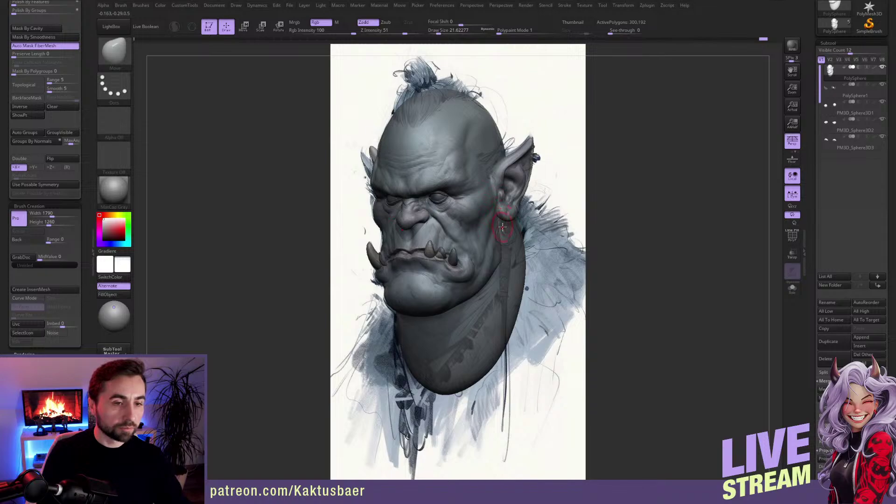
Step: Fine-tune the head's view angle and scale so its features line up with the reference painting
right_click_drag(497, 220, 498, 222, "shift")
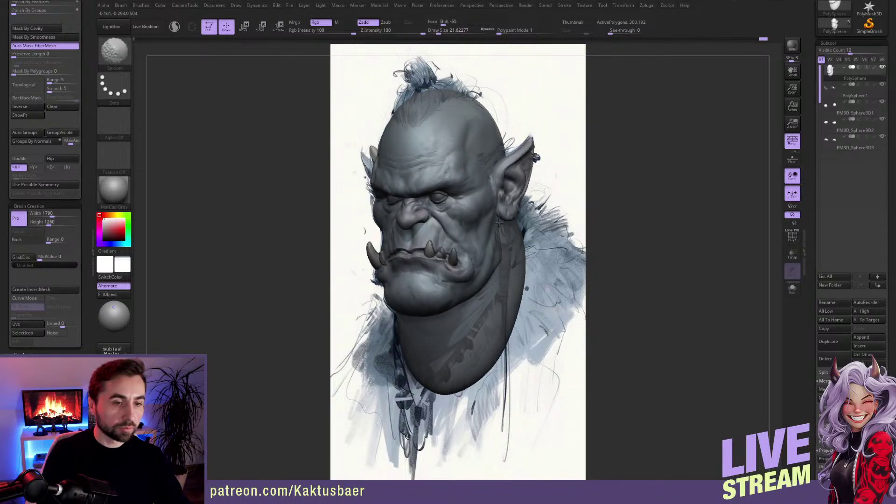
key("ctrl+z")
key("ctrl+z")
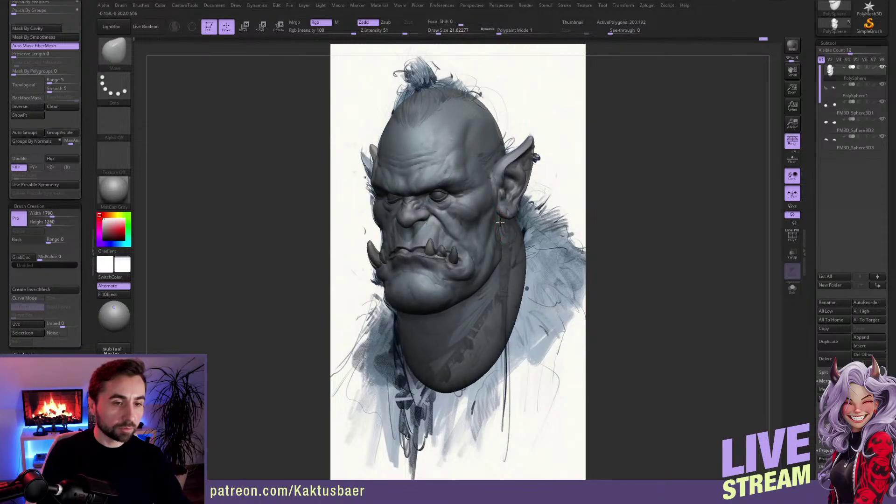
key("ctrl+z")
key("ctrl+z")
key("ctrl+z")
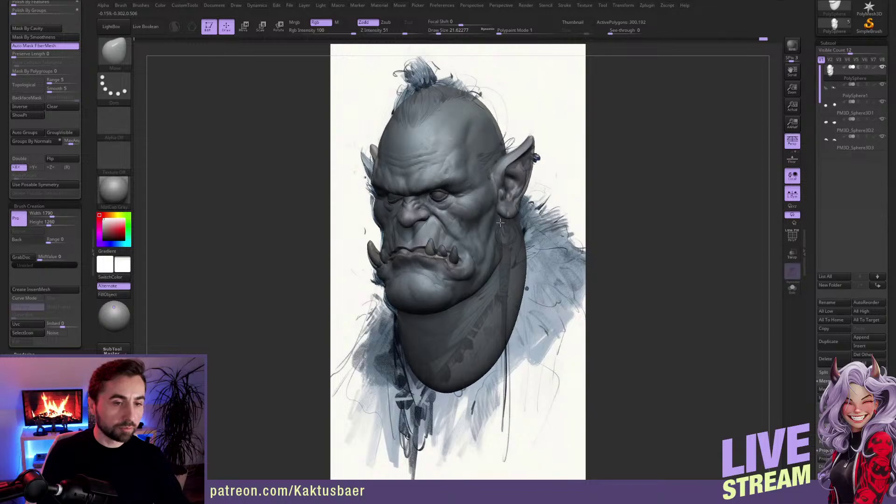
right_click_drag(435, 195, 428, 198, "shift")
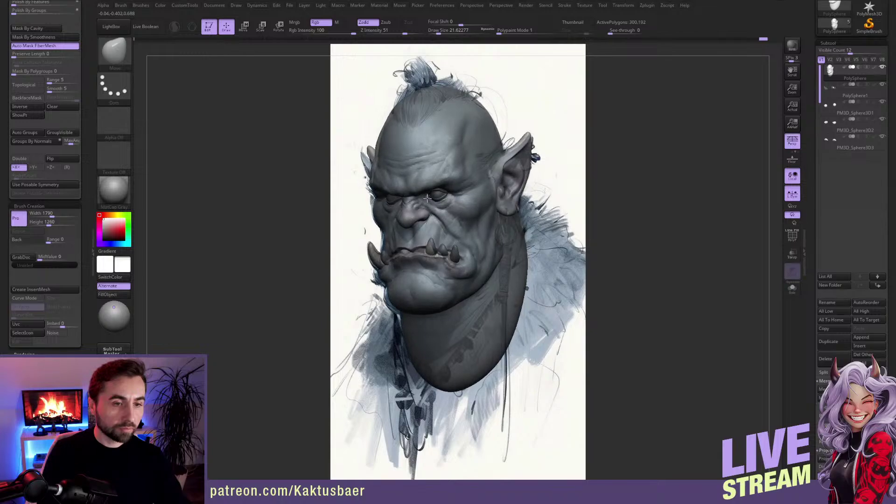
key("ctrl+z")
key("ctrl+z")
key("ctrl+z")
key("ctrl+z")
key("ctrl+z")
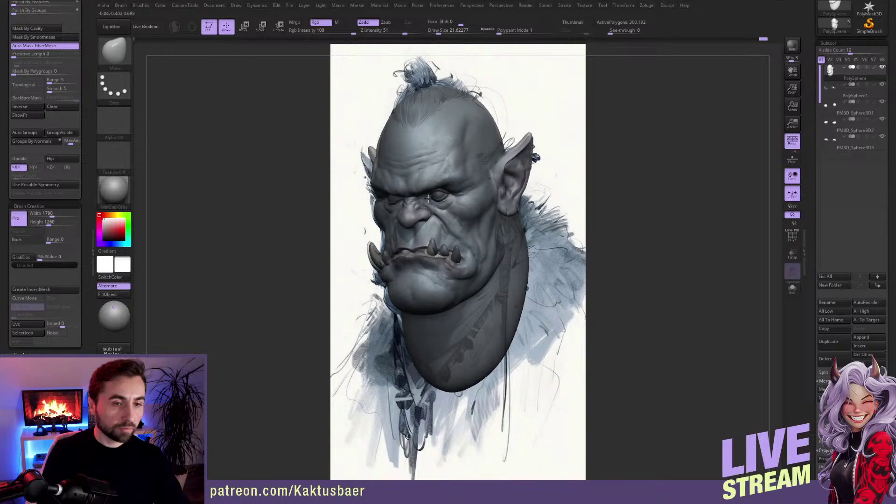
key("ctrl+z")
key("ctrl+z")
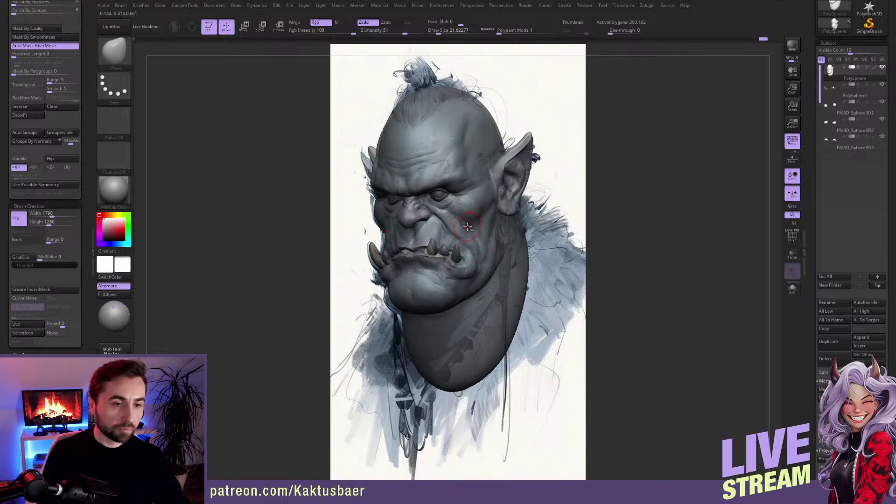
Step: Compare the head with the painting and the stored view, and save the realigned view to the camera list as Camera
mouse_move(470, 224)
right_mouse_down("alt")
mouse_move(576, 230)
mouse_move(458, 228)
mouse_move(621, 236)
right_mouse_up("alt")
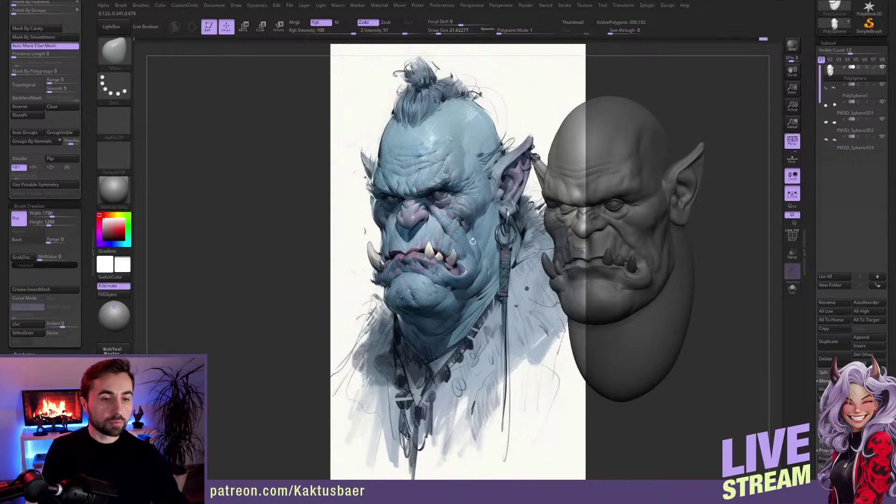
key("f")
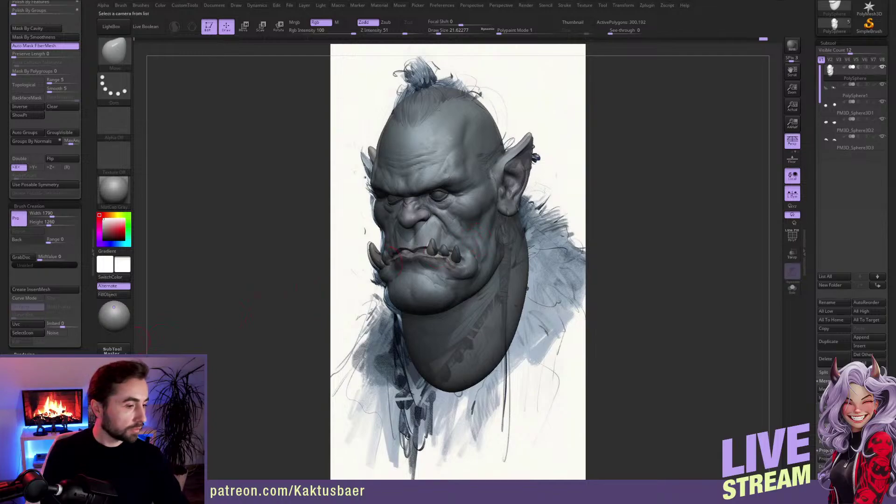
left_click(114, 373)
key("shift+z")
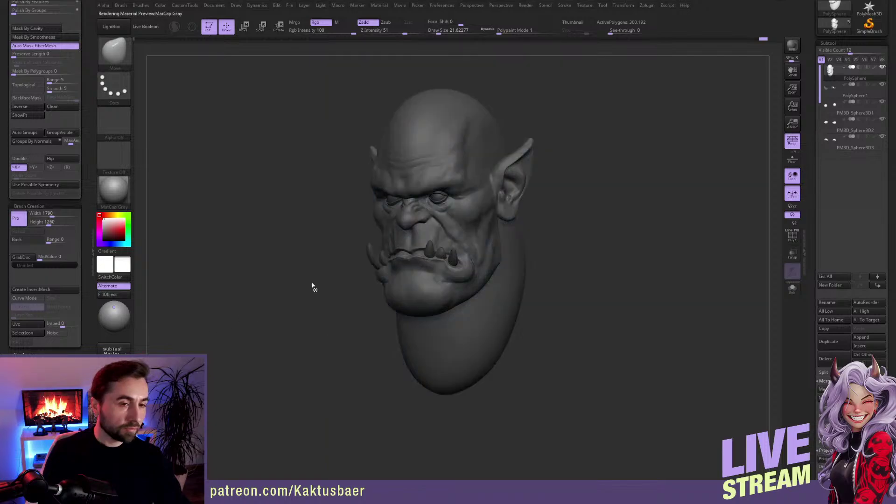
key("shift+z")
mouse_move(462, 211)
right_mouse_down("shift")
mouse_move(490, 210)
mouse_move(444, 203)
right_mouse_up("shift")
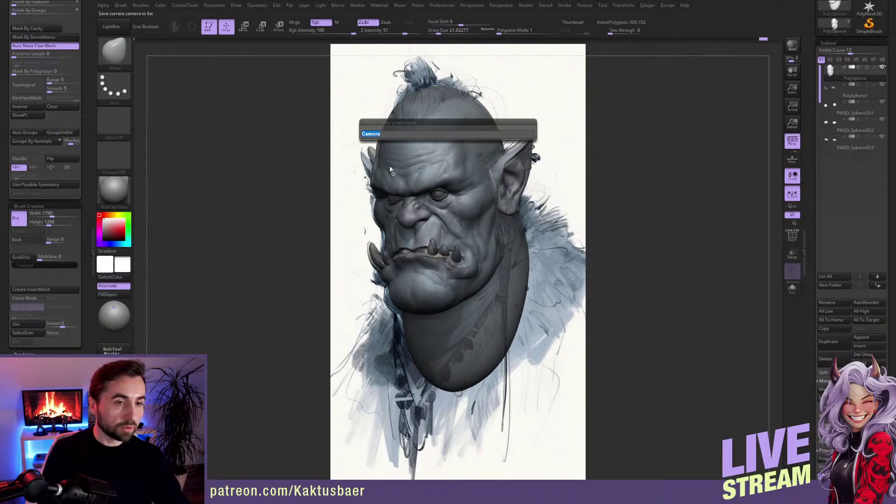
key("Return")
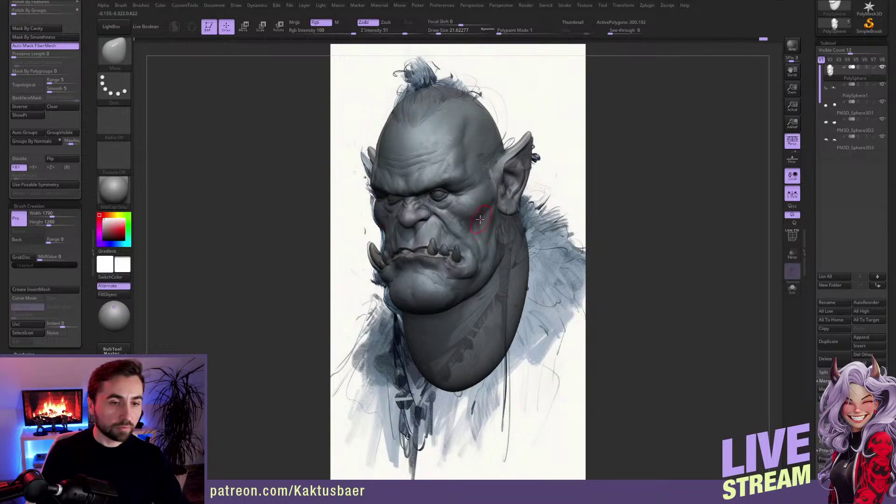
Step: Reshape the jaw with the Move brush at draw size about 70.8 and the outer tusk on the PolySphere1 subtool at about 59.2
key("bracketright")
left_click_drag(480, 217, 478, 207)
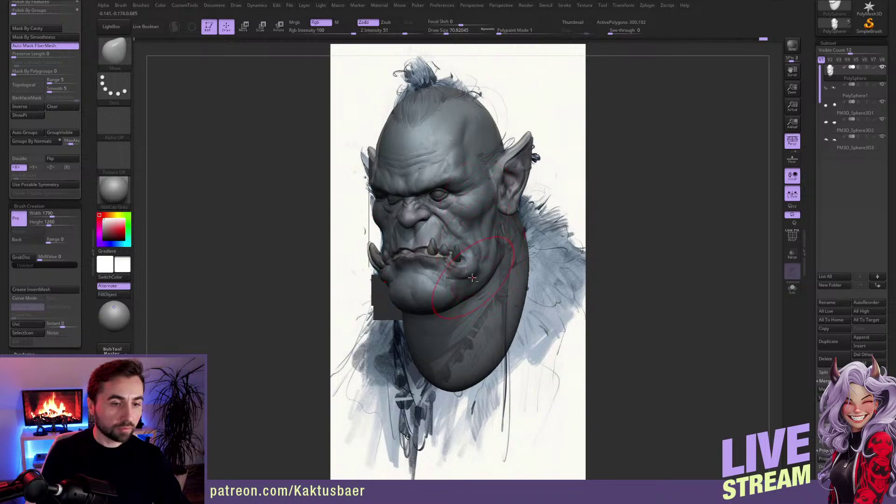
left_click(371, 252, "alt")
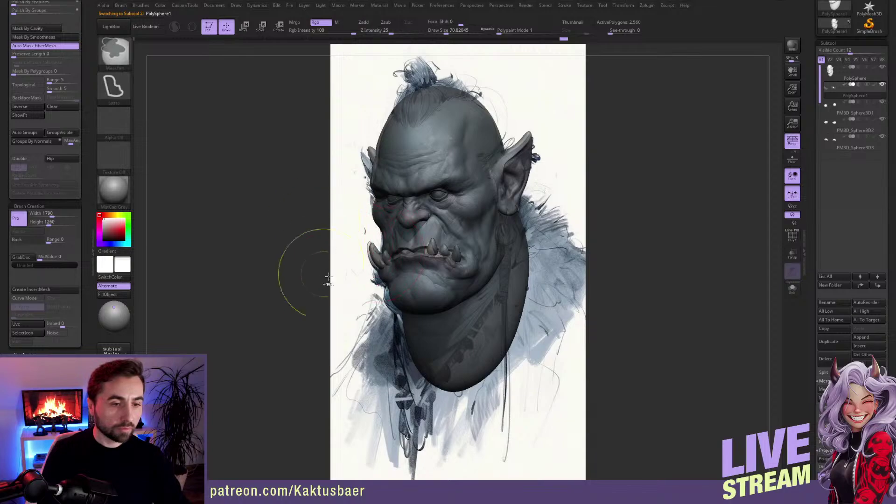
mouse_move(373, 256)
left_mouse_down()
mouse_move(375, 249)
mouse_move(375, 268)
left_mouse_up()
key("s")
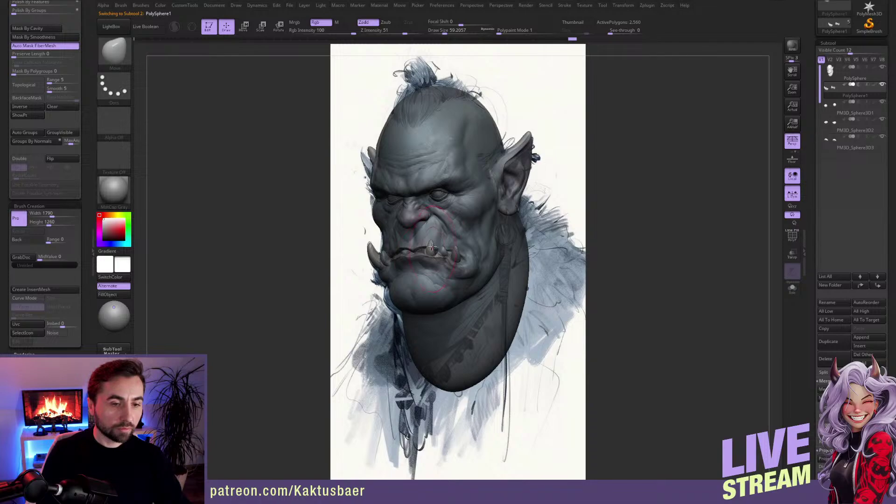
Step: Switch to the PolySphere head subtool and adjust the mouth and lower face with the Move brush, reducing draw size to about 59.2
left_click(448, 237, "alt")
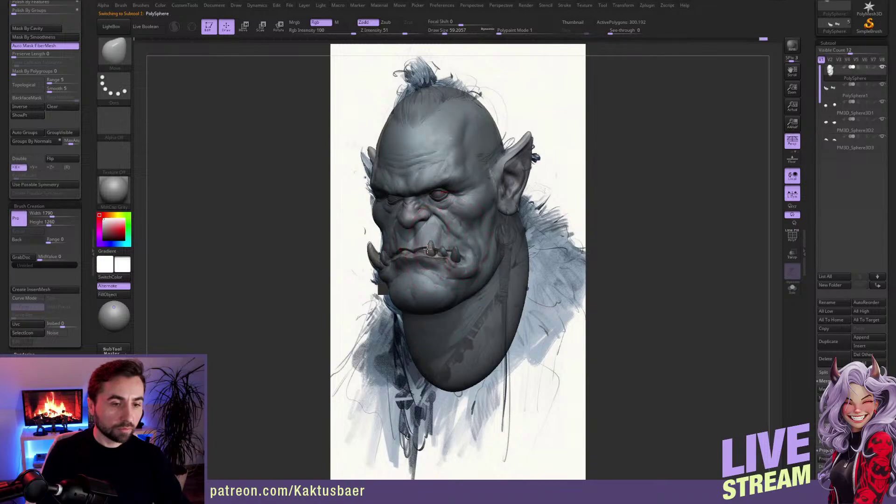
key("s")
left_click_drag(431, 253, 437, 255)
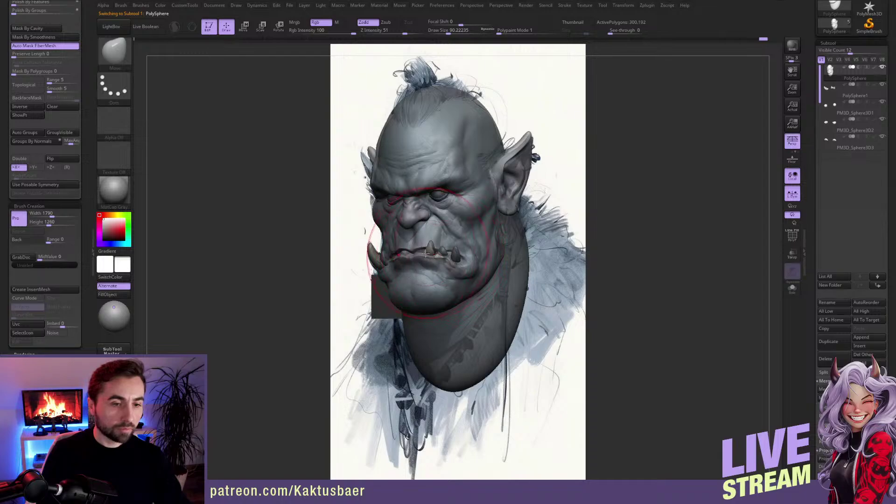
key("s")
left_click(411, 254)
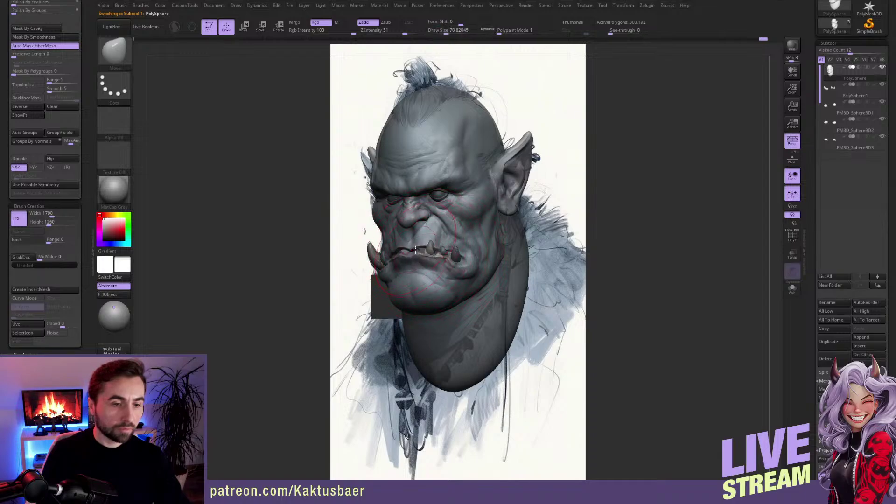
key("s")
left_click(415, 250)
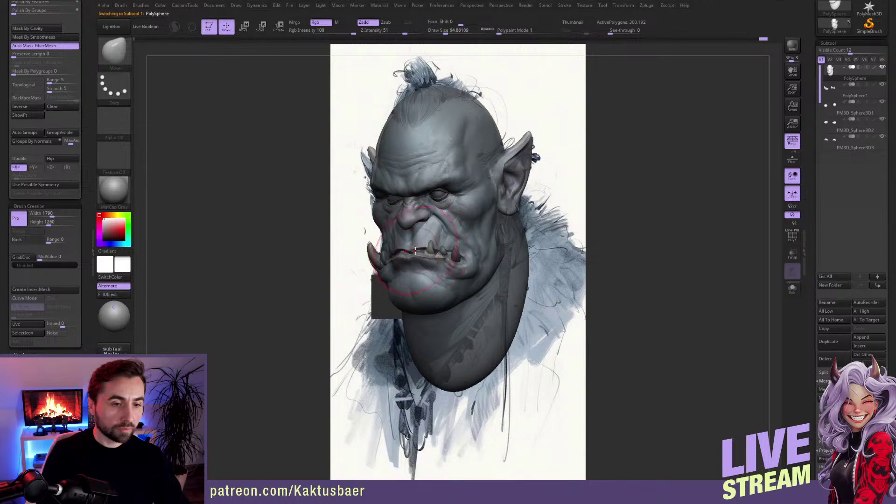
key("s")
left_click(412, 250)
key("w")
key("q")
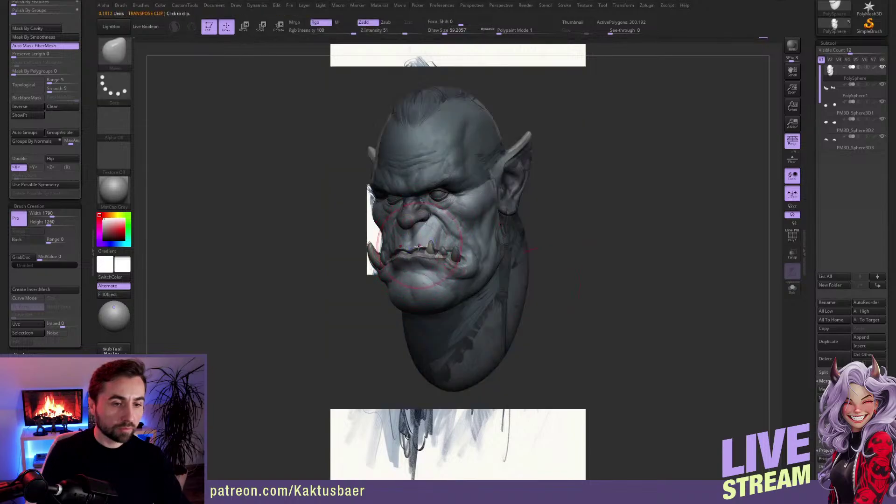
Step: Refine the lips from the side with the Move brush at draw size about 41.4 or slightly smaller, and recall the saved Camera view
mouse_move(434, 256)
right_mouse_down("alt")
mouse_move(520, 255)
mouse_move(513, 244)
mouse_move(470, 242)
right_mouse_up("alt")
key("s")
left_click(498, 246)
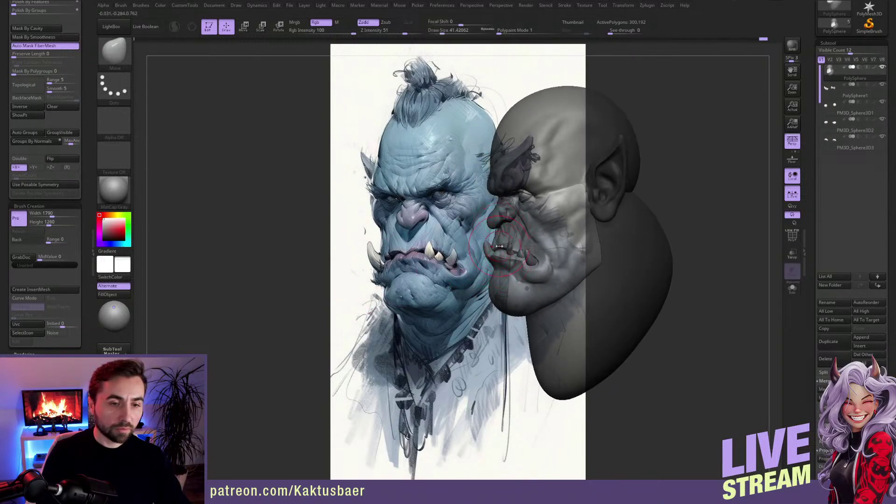
key("s")
left_click(495, 262)
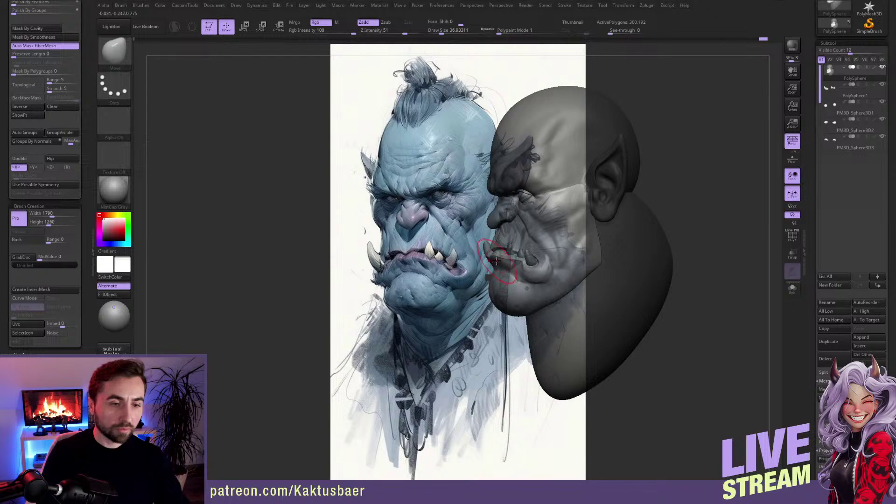
right_click_drag(496, 263, 562, 268)
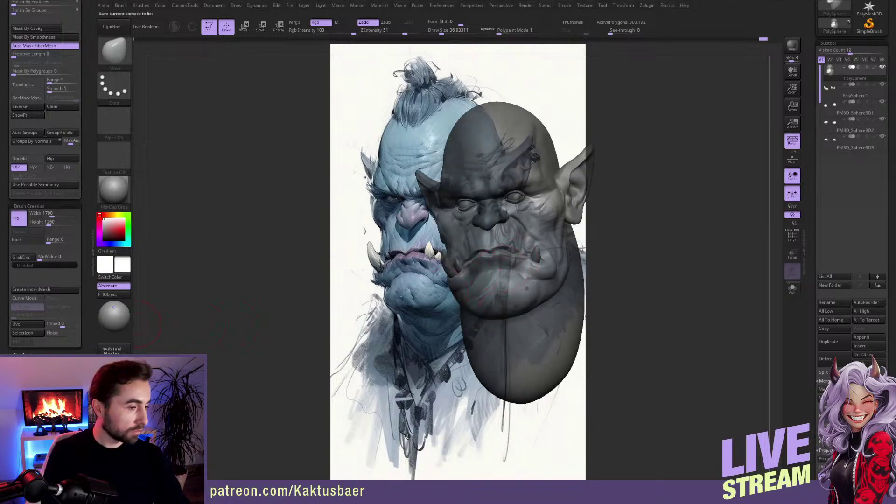
left_click(113, 374)
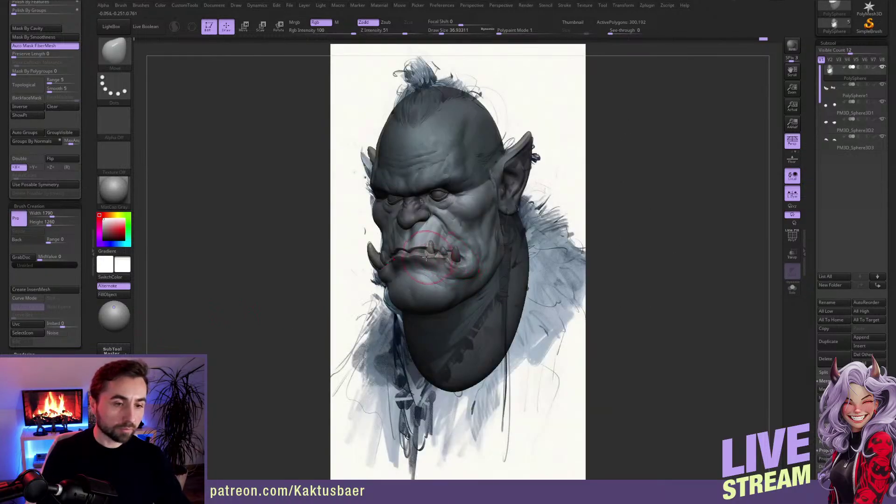
Step: Reshape the chin and jaw with the Move brush at draw size about 59.2, and refine the cheek beside the tusks at smaller sizes
key("s")
mouse_move(454, 284)
left_mouse_down()
mouse_move(463, 284)
mouse_move(440, 300)
left_mouse_up()
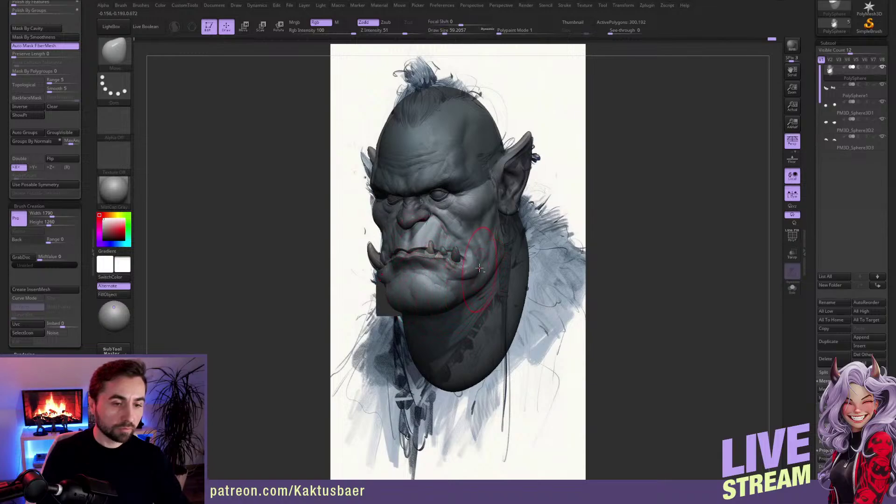
right_click_drag(472, 268, 469, 269)
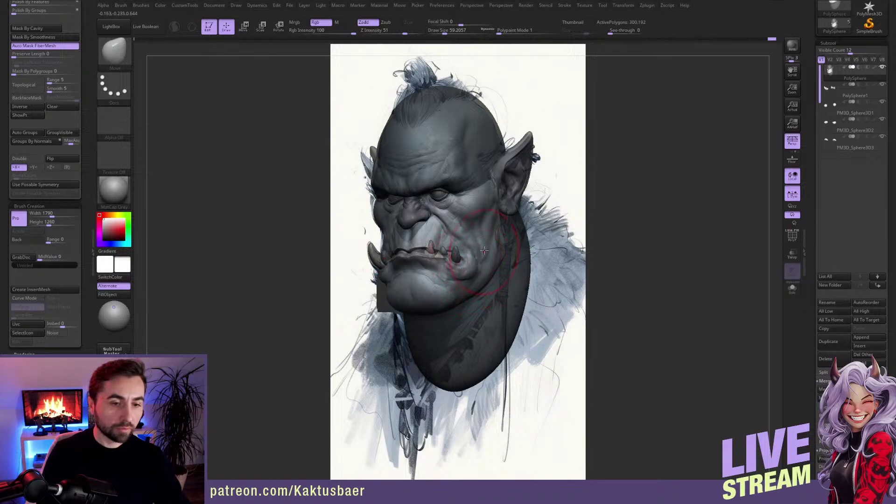
key("bracketleft")
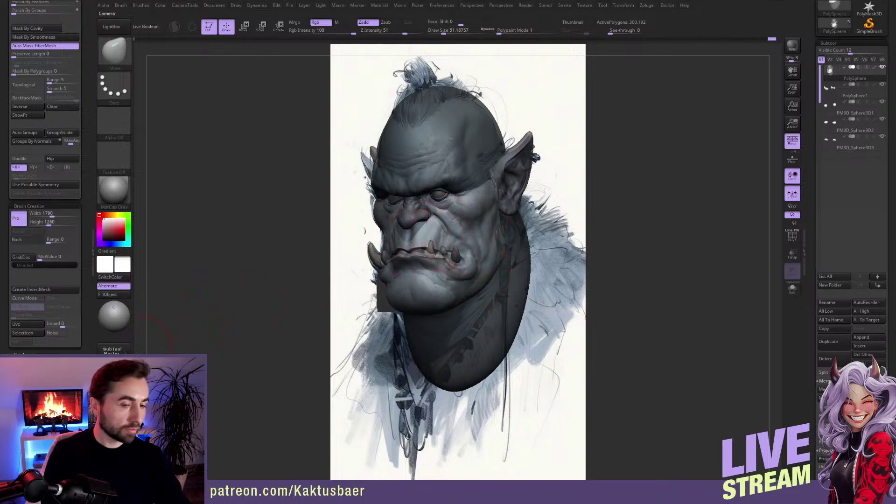
key("bracketleft")
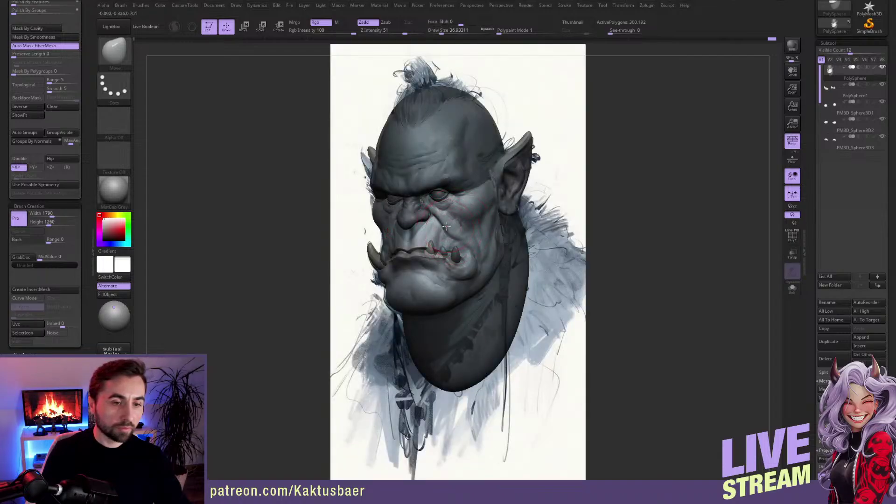
Step: Undo the last change and reshape the pointed ear with the Move brush at draw size about 67.8
left_click(516, 157, "ctrl+shift")
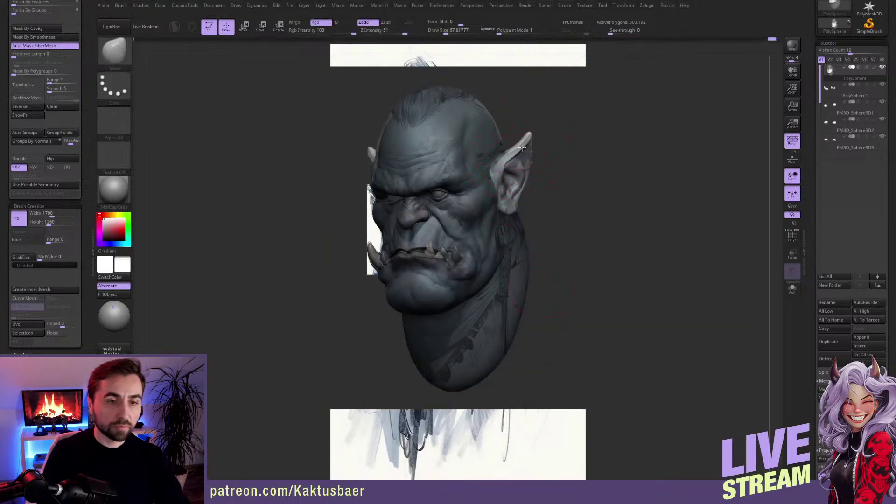
key("ctrl+z")
left_click_drag(515, 163, 519, 159)
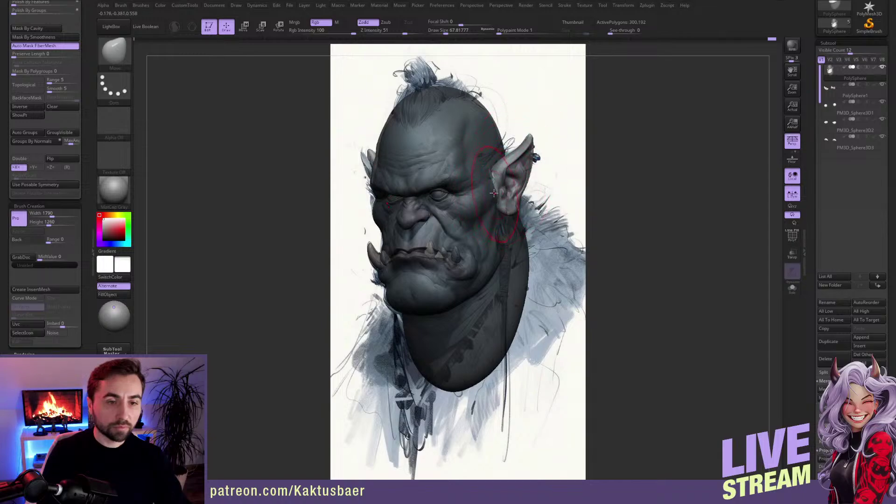
Step: Reshape the forehead and crown outline against the painting with the Move brush at draw size about 67.8
key("w")
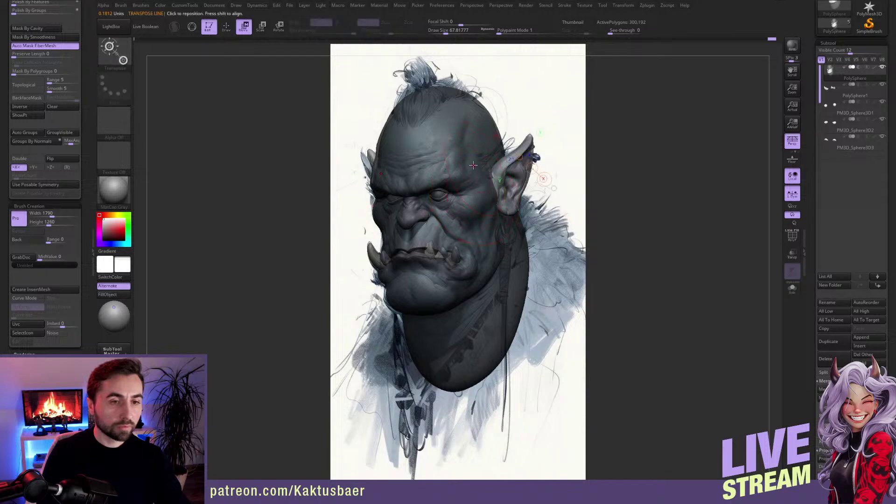
left_click(464, 159)
key("q")
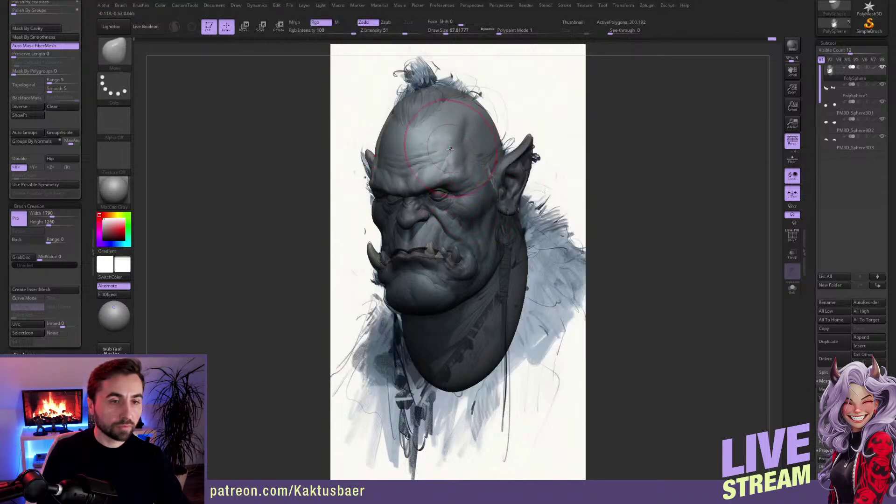
left_click_drag(452, 148, 459, 123)
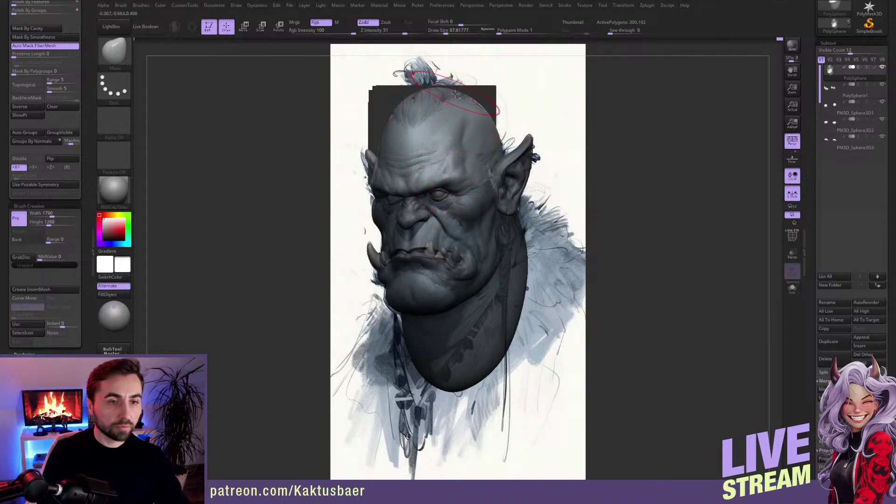
left_click_drag(468, 108, 478, 108)
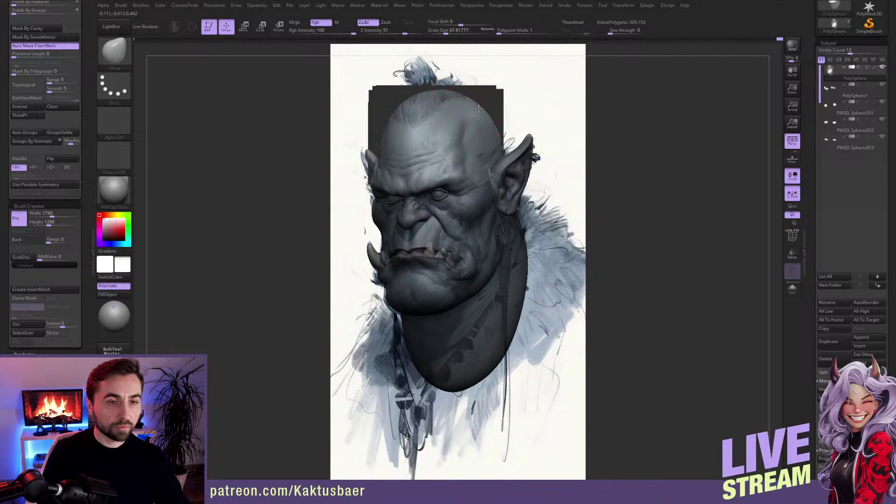
Step: Round out the top of the skull from the front with the Move brush at draw sizes of about 51.2 and 70.8
right_click_drag(485, 190, 532, 193)
mouse_move(446, 214)
right_mouse_down("alt")
mouse_move(529, 210)
mouse_move(527, 257)
mouse_move(513, 252)
right_mouse_up("alt")
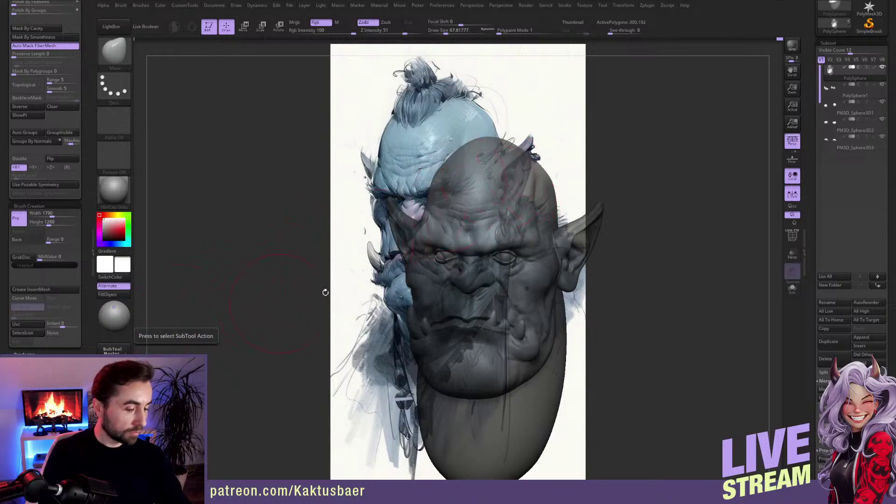
key("bracketleft")
key("bracketleft")
key("bracketleft")
mouse_move(520, 160)
right_mouse_down("alt")
mouse_move(518, 182)
mouse_move(528, 184)
right_mouse_up("alt")
key("s")
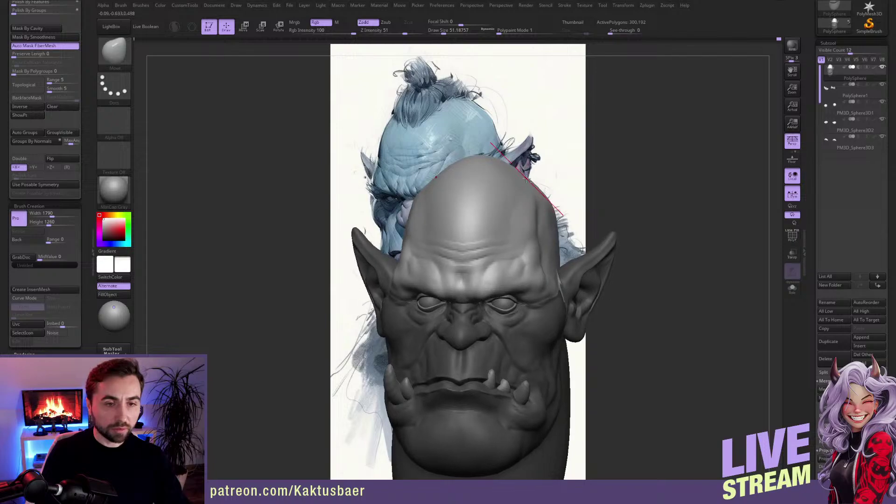
left_click_drag(528, 184, 522, 179)
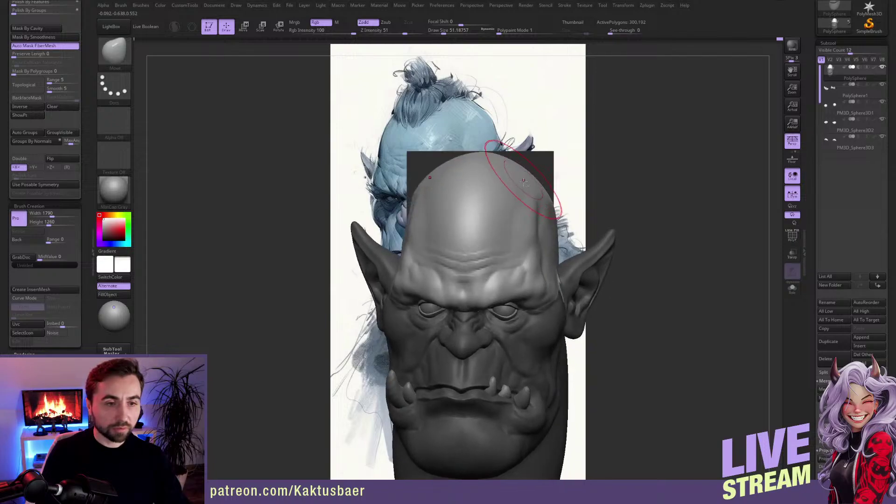
right_click_drag(522, 178, 522, 187)
key("s")
left_click_drag(521, 191, 522, 190)
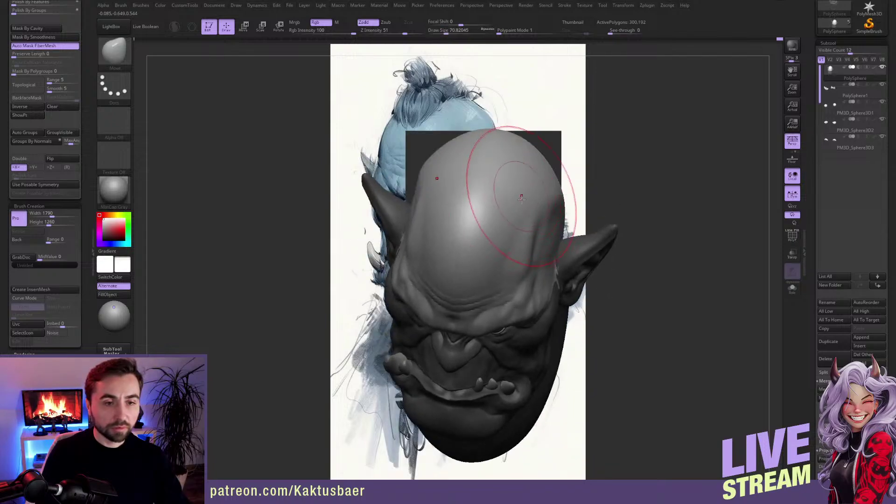
Step: Reshape the side of the skull above the ear with the Move brush at draw sizes about 48.6 and 26.9, and smooth it
mouse_move(522, 191)
right_mouse_down()
mouse_move(525, 155)
mouse_move(570, 222)
mouse_move(557, 233)
mouse_move(567, 241)
right_mouse_up()
key("s")
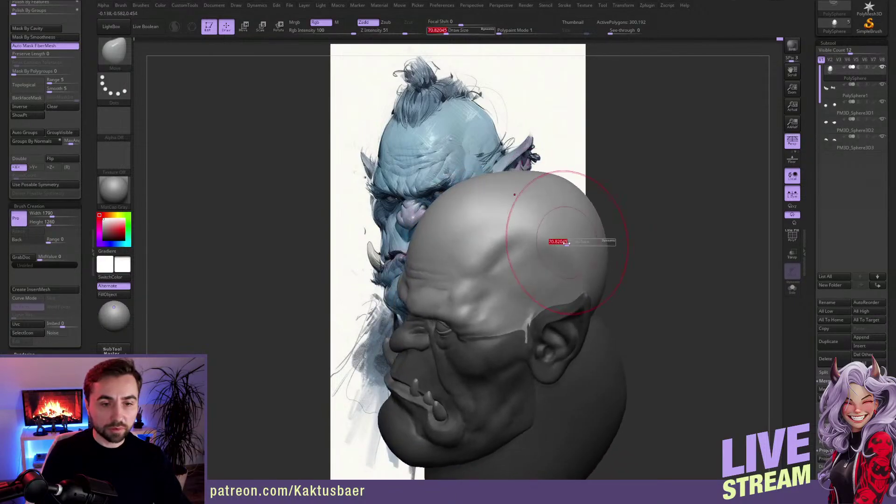
left_click_drag(567, 241, 553, 242)
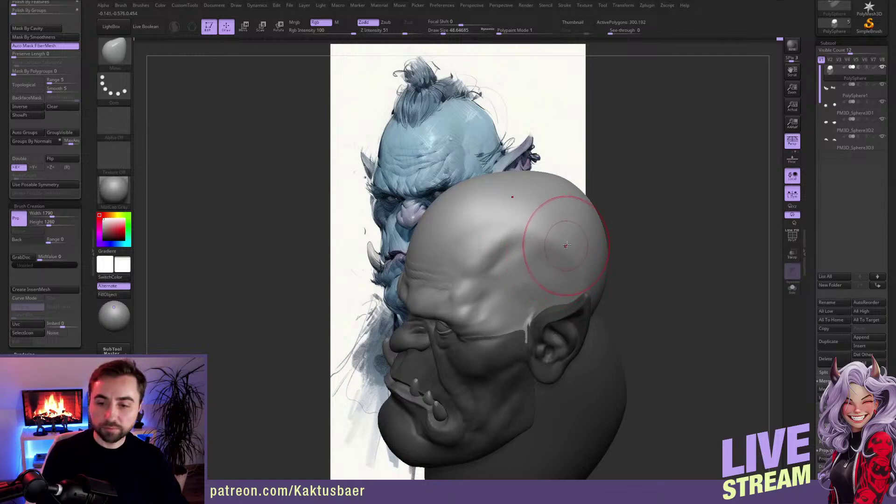
key("s")
left_click_drag(574, 242, 564, 242)
right_click_drag(564, 242, 557, 245)
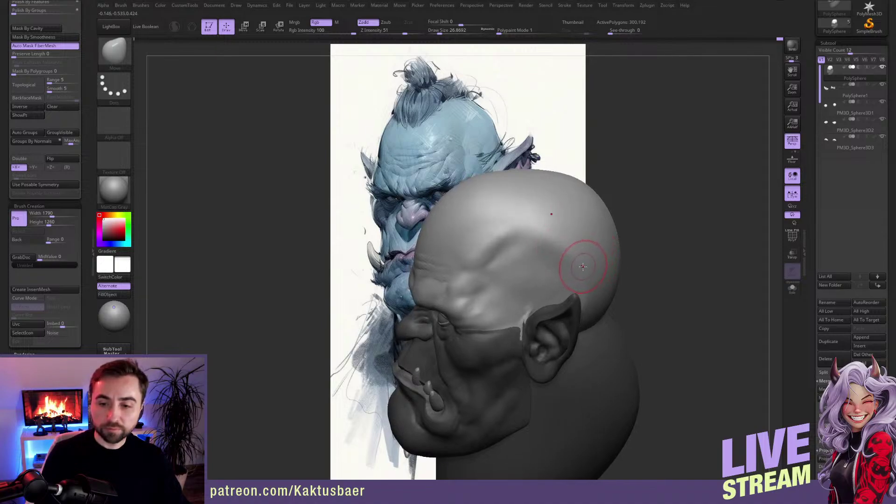
right_click_drag(585, 249, 569, 250)
key("shift")
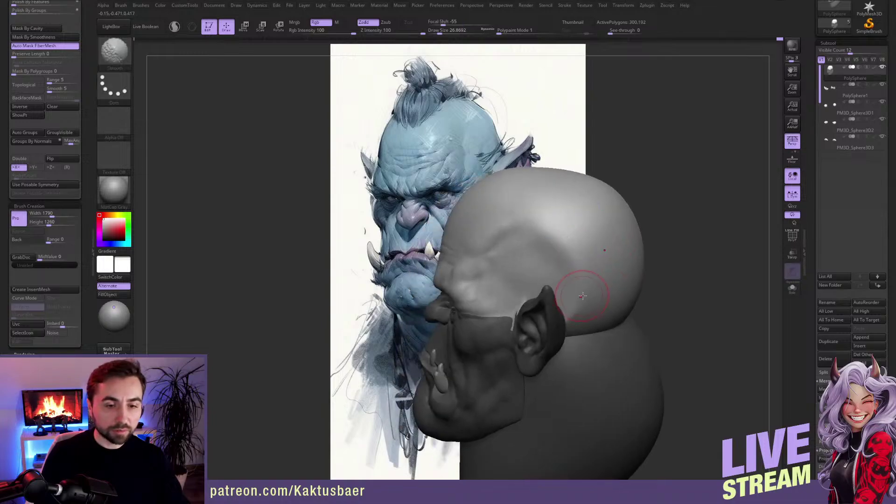
Step: Build up the temple area above the ear with the ClayBuildup brush at draw size about 34.8, and smooth the strokes into the skull
mouse_move(582, 296)
right_mouse_down()
mouse_move(574, 247)
mouse_move(553, 228)
mouse_move(530, 233)
right_mouse_up()
key("bracketright")
key("bracketright")
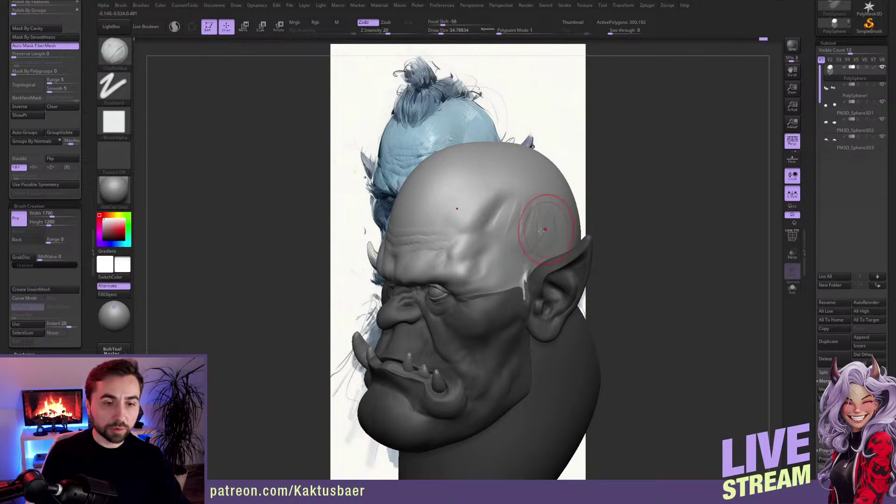
right_click_drag(542, 230, 536, 190)
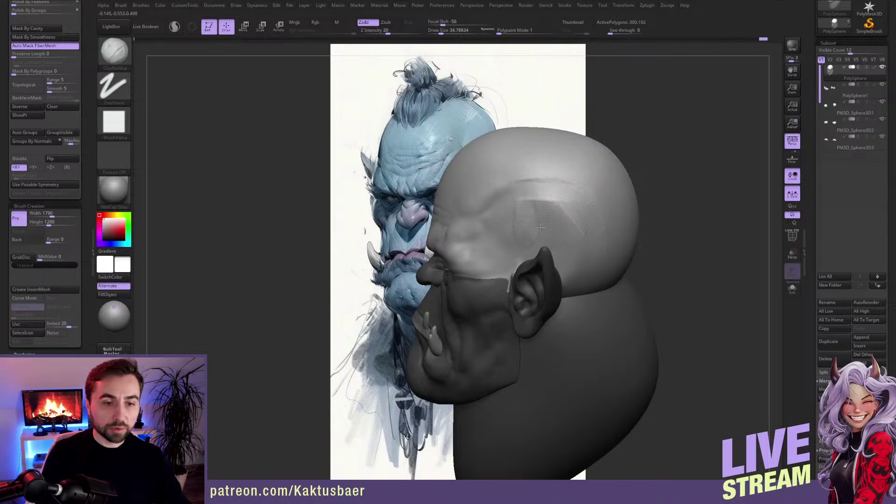
key("shift")
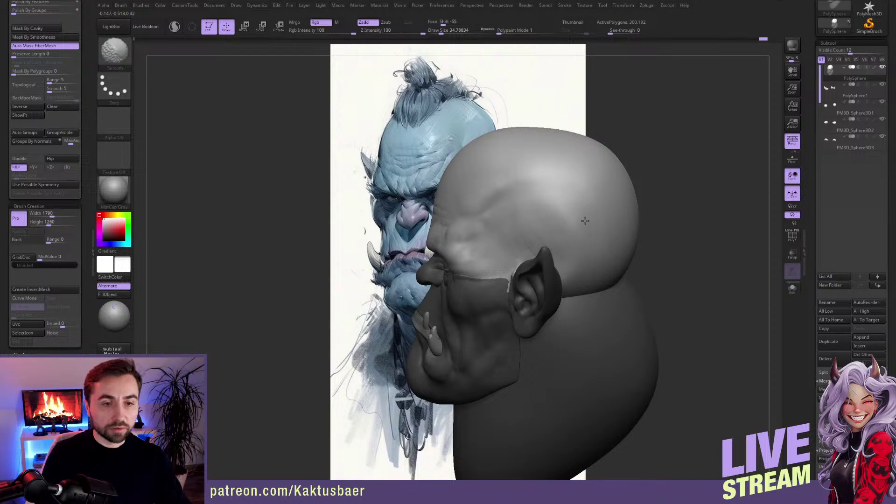
mouse_move(518, 221)
right_mouse_down()
mouse_move(562, 223)
mouse_move(539, 221)
mouse_move(535, 247)
mouse_move(612, 224)
mouse_move(615, 233)
mouse_move(552, 223)
right_mouse_up()
Step: Reshape the isolated nose's profile and nostril wings with the Move brush at draw sizes of about 20, 17 and 21.6
left_click(729, 142, "ctrl")
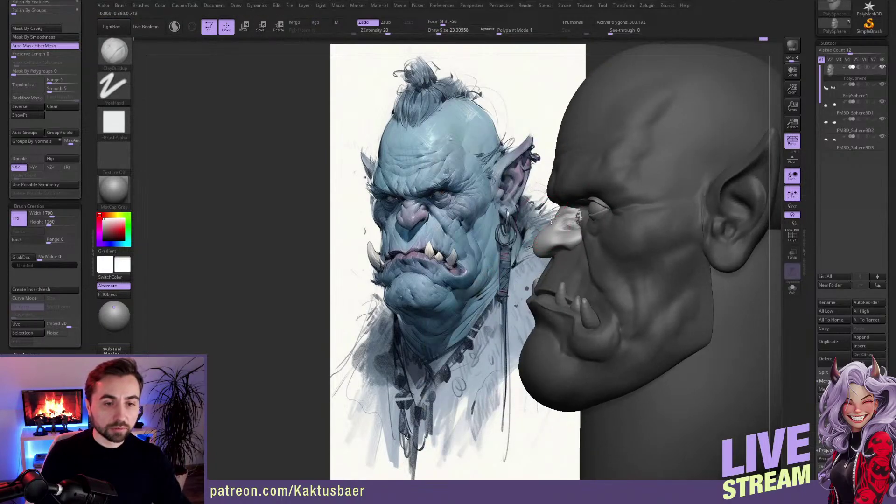
key("b")
key("m")
key("v")
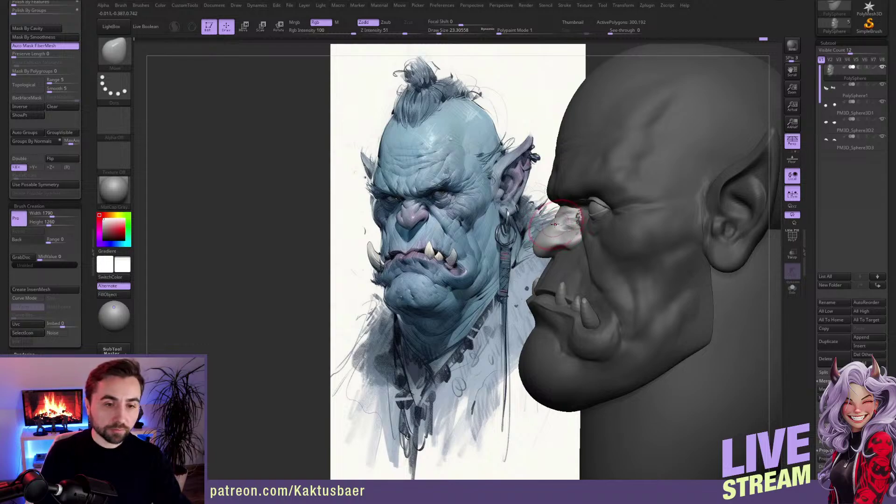
right_click_drag(555, 224, 554, 223)
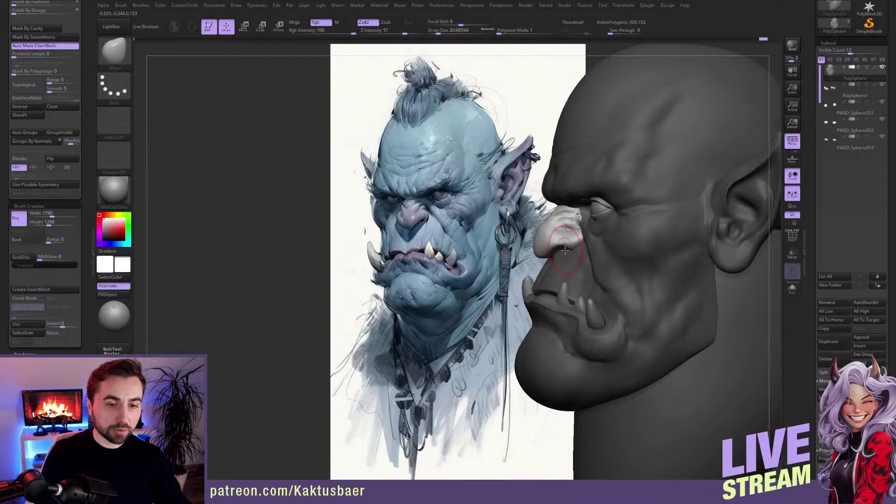
right_click_drag(555, 249, 566, 250)
key("s")
left_click_drag(562, 249, 561, 247)
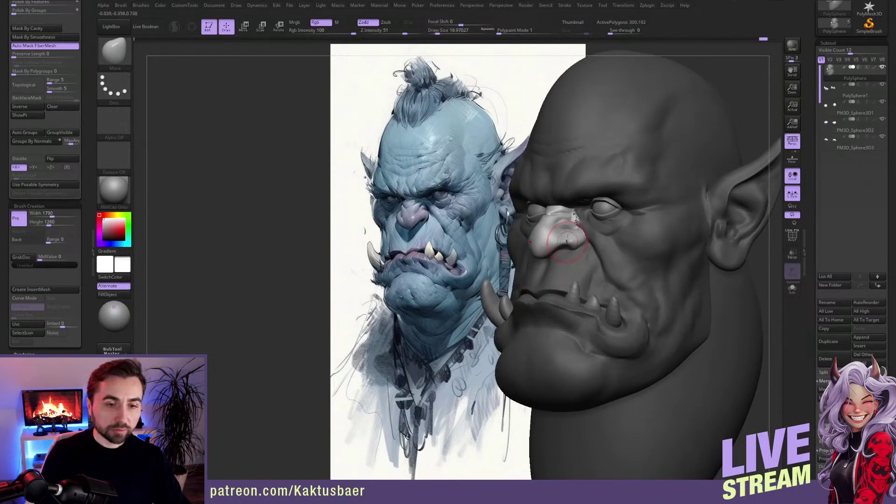
right_click_drag(567, 239, 539, 239)
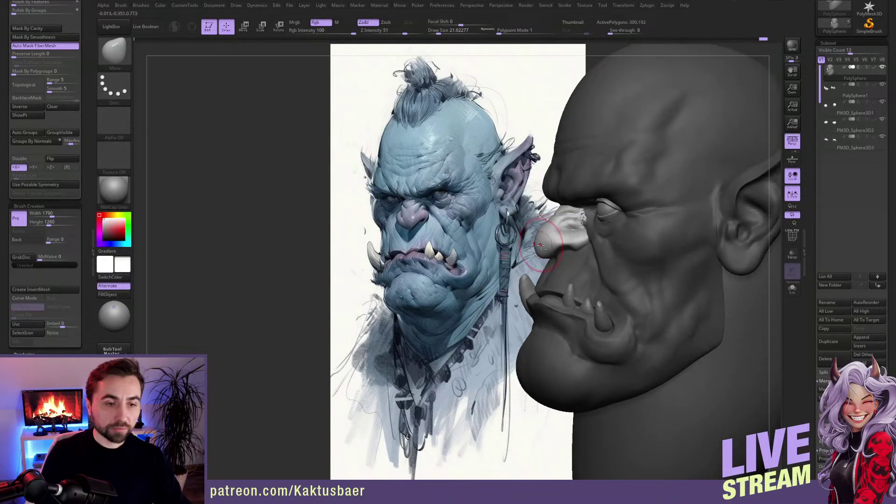
Step: Mask the head so that only the forehead and skull region stays editable
right_click_drag(554, 222, 589, 198)
key("w")
left_click_drag(589, 197, 596, 164, "ctrl")
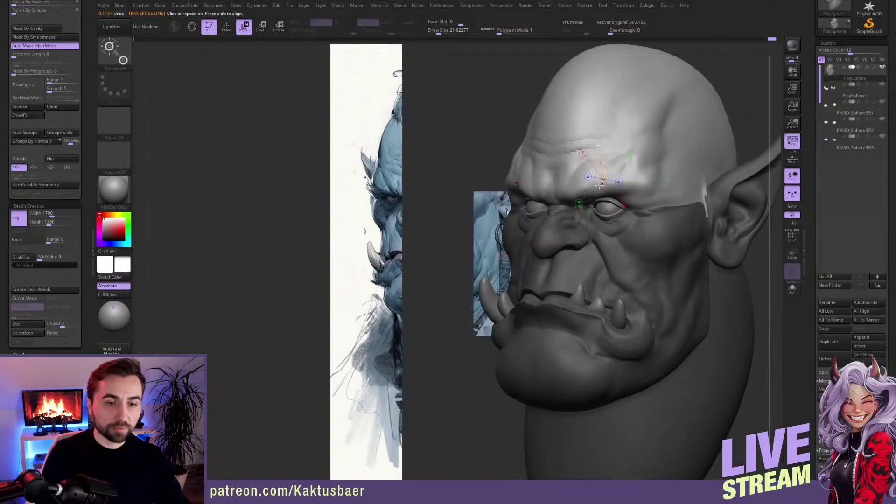
key("q")
mouse_move(561, 199)
right_mouse_down()
mouse_move(616, 186)
mouse_move(637, 205)
right_mouse_up()
Step: Select the eyelid mesh and adjust the lower eyelids with the Move brush at draw sizes of about 17 and 15.6
left_click(628, 213, "alt")
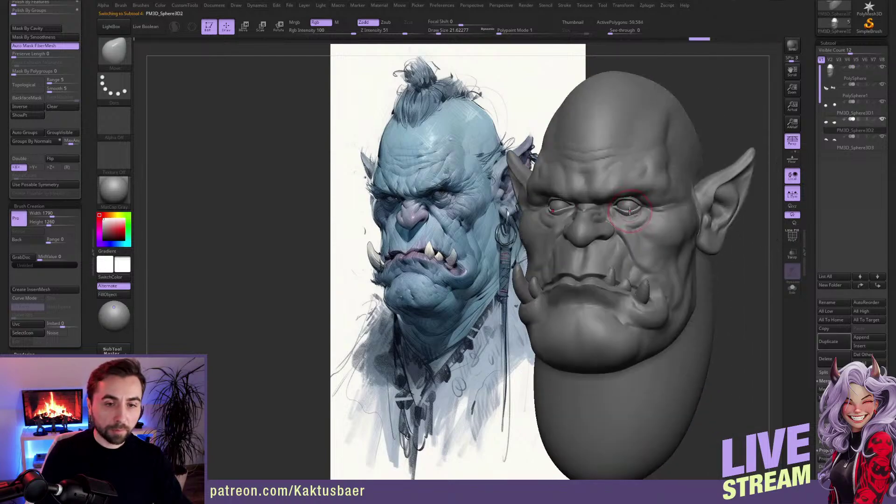
scroll(629, 212, "up", 5)
mouse_move(630, 214)
right_mouse_down()
mouse_move(628, 196)
mouse_move(625, 231)
mouse_move(650, 214)
right_mouse_up()
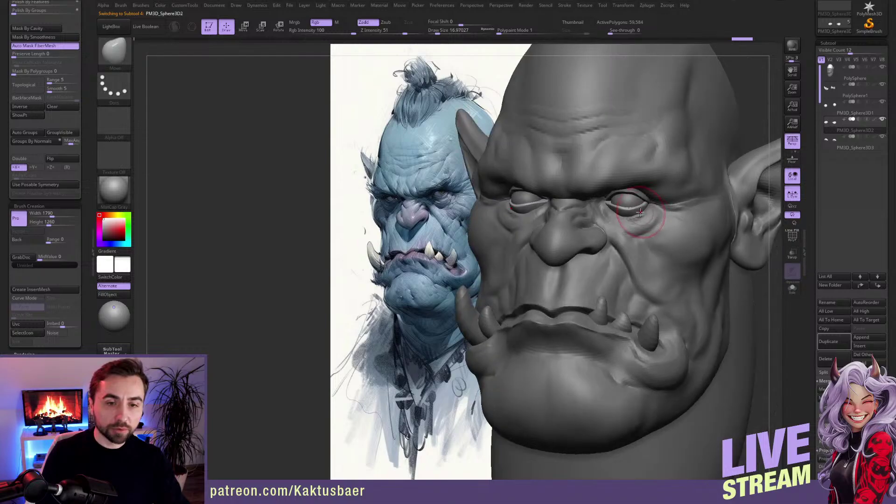
key("s")
left_click_drag(653, 216, 648, 215)
mouse_move(641, 212)
right_mouse_down()
mouse_move(644, 252)
mouse_move(649, 219)
mouse_move(639, 225)
right_mouse_up()
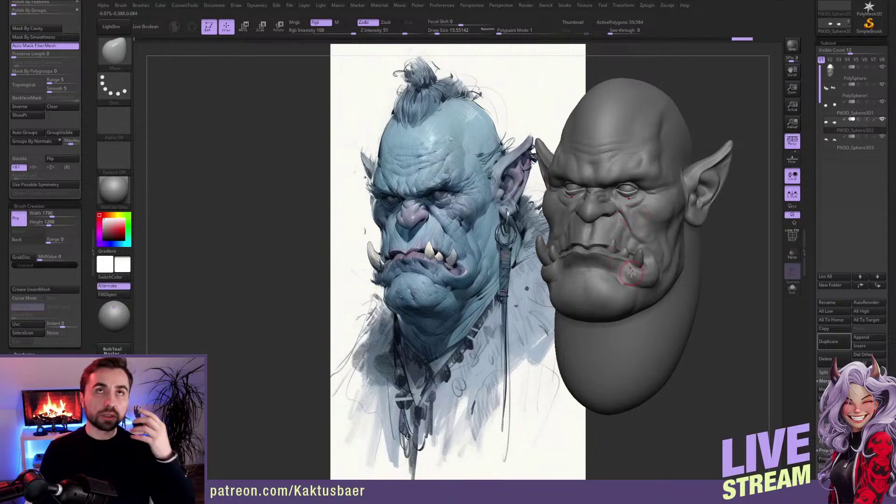
Step: Make the head mesh active again and clear its mask
left_click(642, 231, "alt")
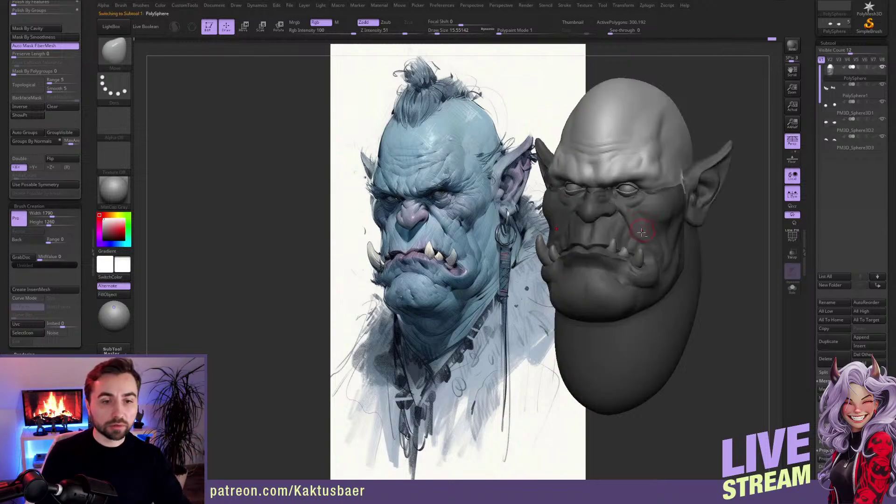
left_click(643, 231, "alt")
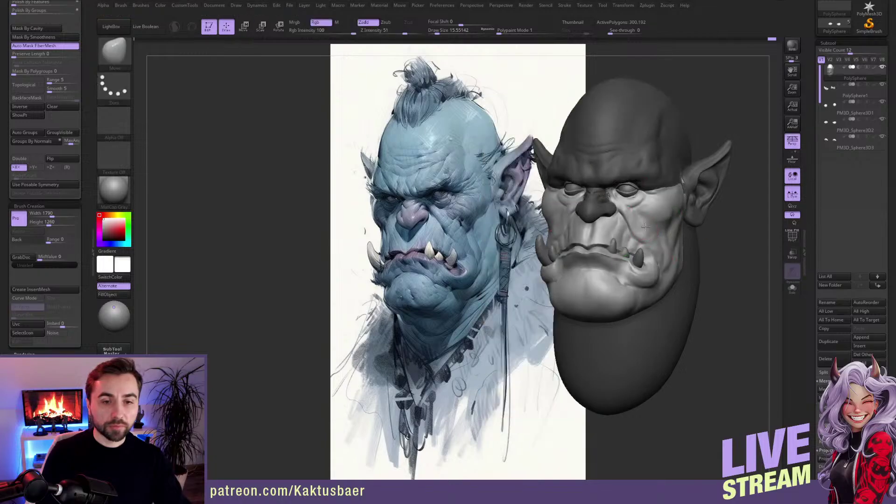
right_click_drag(645, 232, 653, 247)
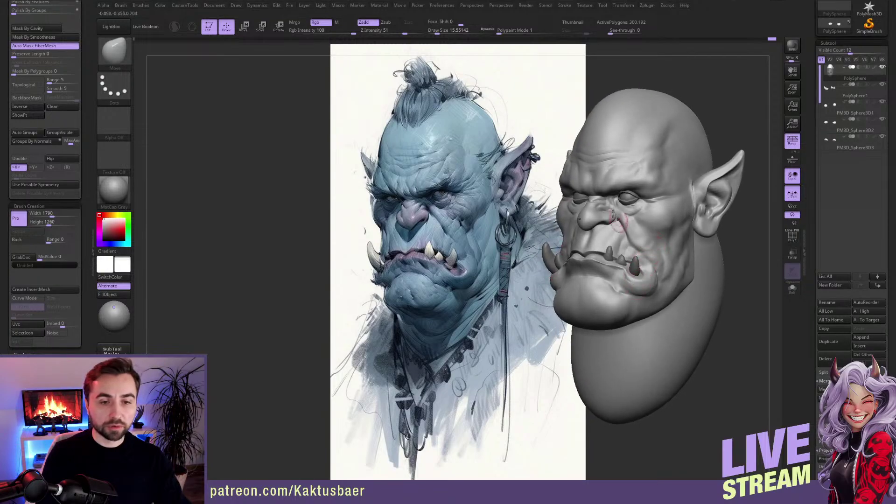
right_click_drag(626, 246, 608, 258)
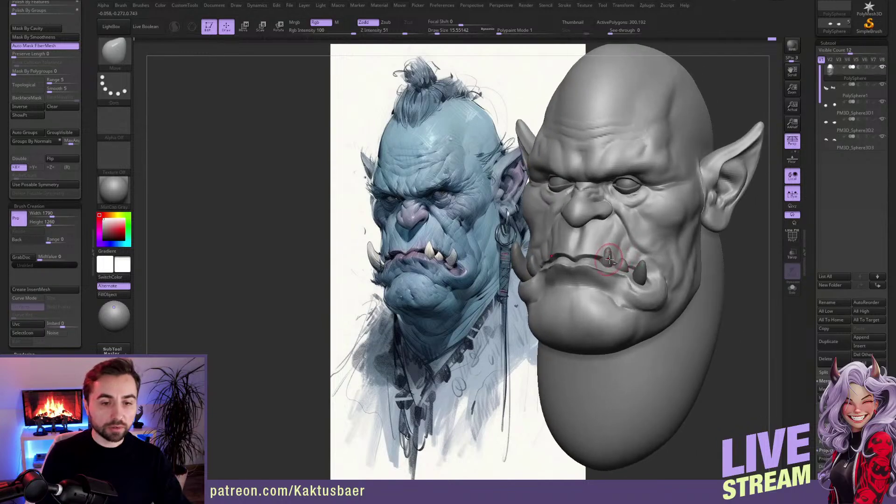
left_click(610, 259, "alt")
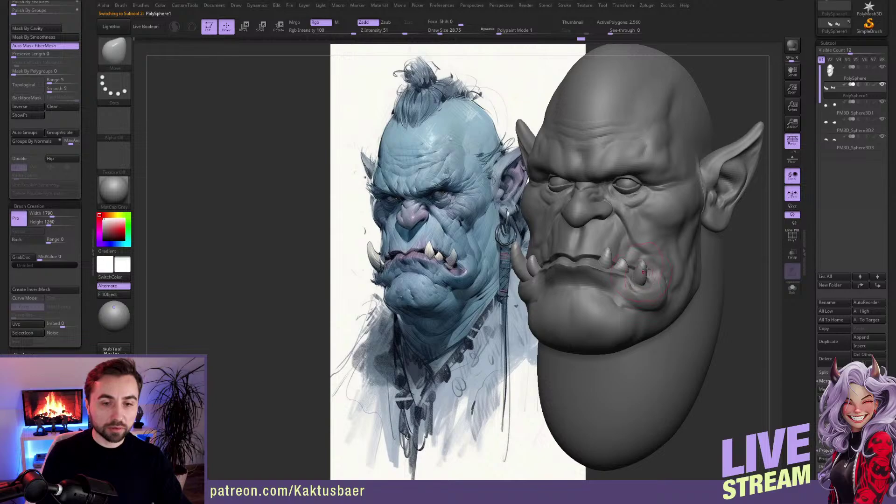
right_click_drag(665, 249, 650, 249)
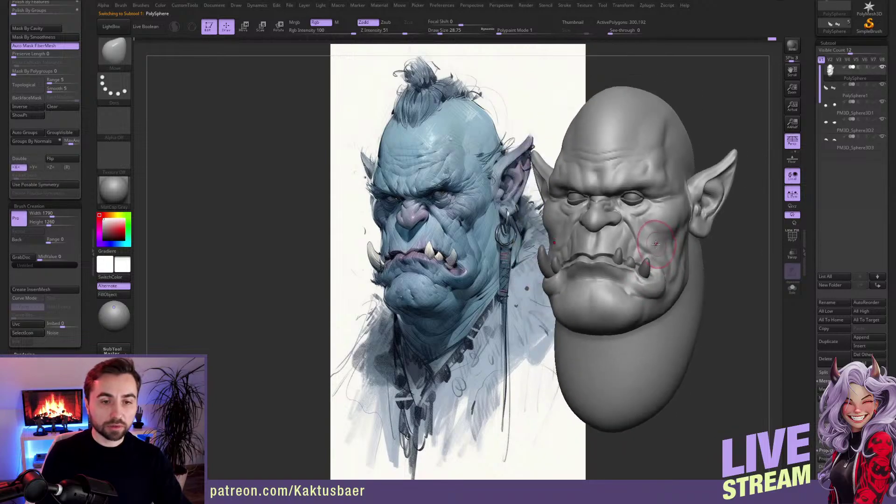
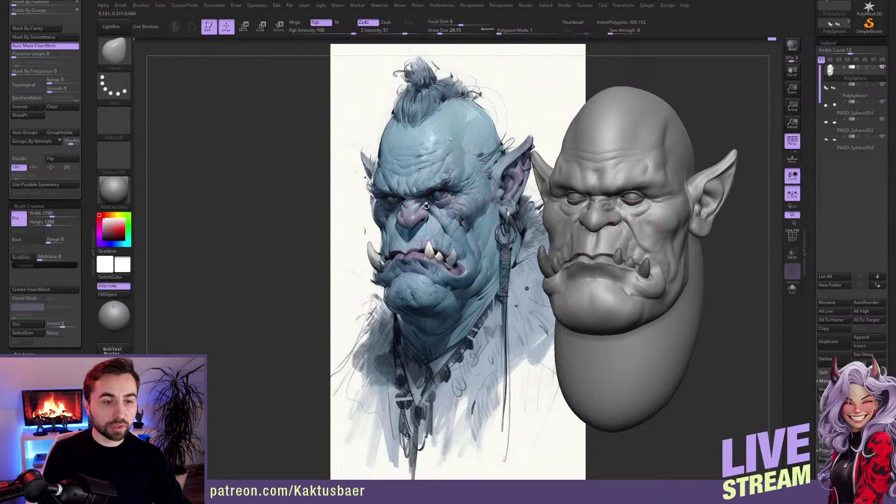
Step: Isolate the eyeballs, turn off perspective, and mask a round iris on the front of each one
right_click_drag(628, 218, 652, 208, "ctrl")
left_click(633, 190, "alt")
key("shift+s")
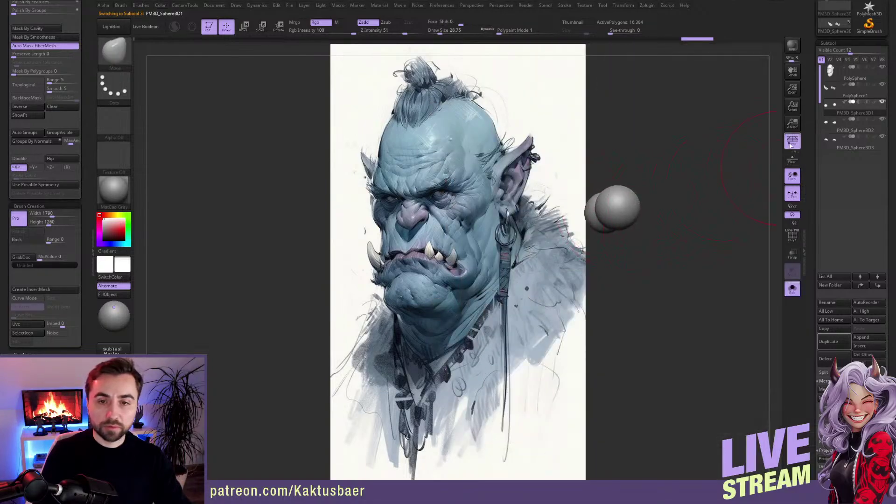
key("s")
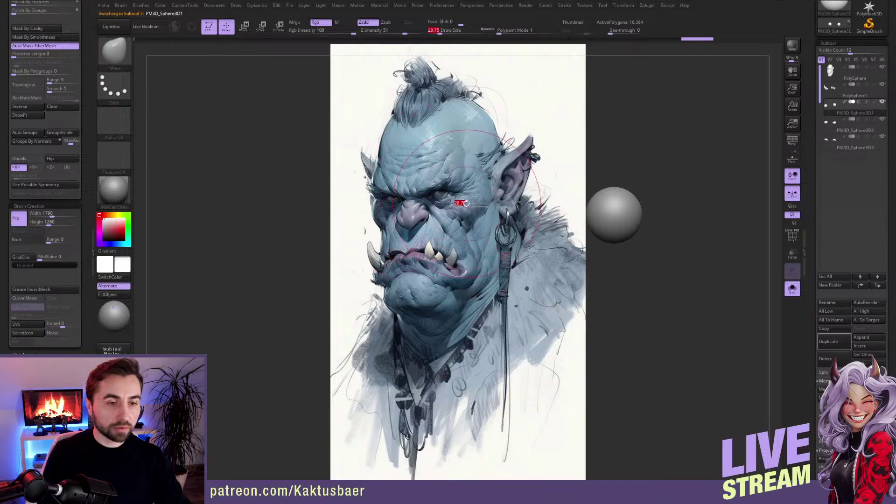
left_click(122, 87, "ctrl")
left_click(157, 95, "ctrl")
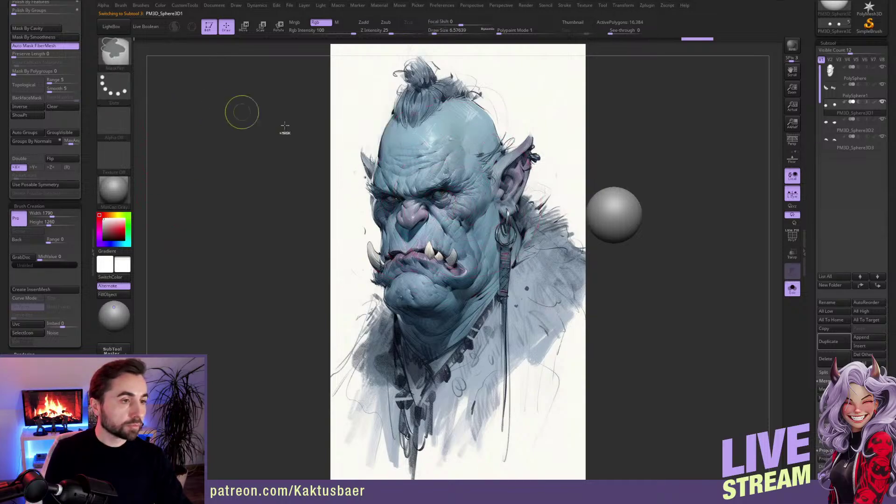
left_click_drag(589, 230, 591, 237, "ctrl")
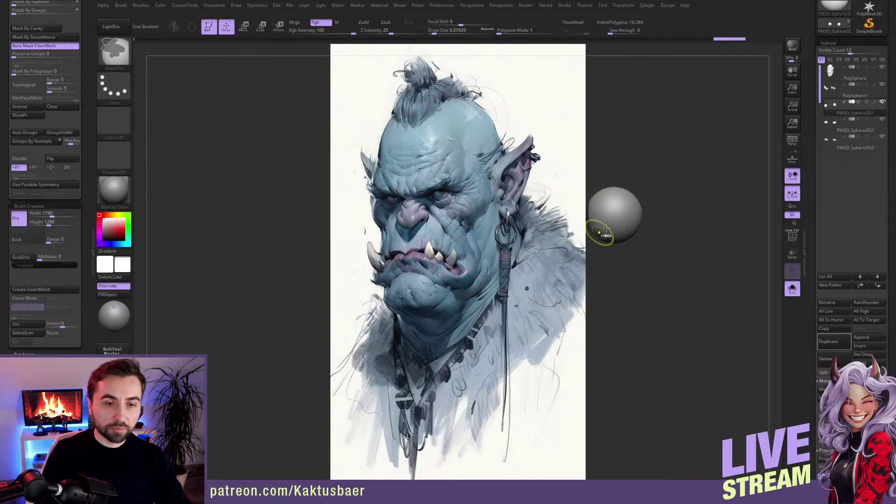
right_click_drag(617, 214, 667, 216)
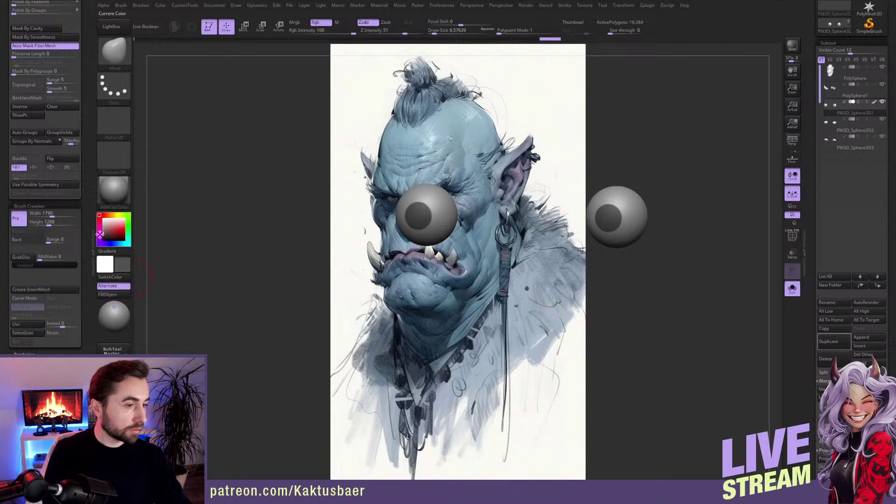
Step: Fill the irises with dark grey through the inverted mask, and restore the full head view with white as the active colour
left_click(220, 260, "ctrl")
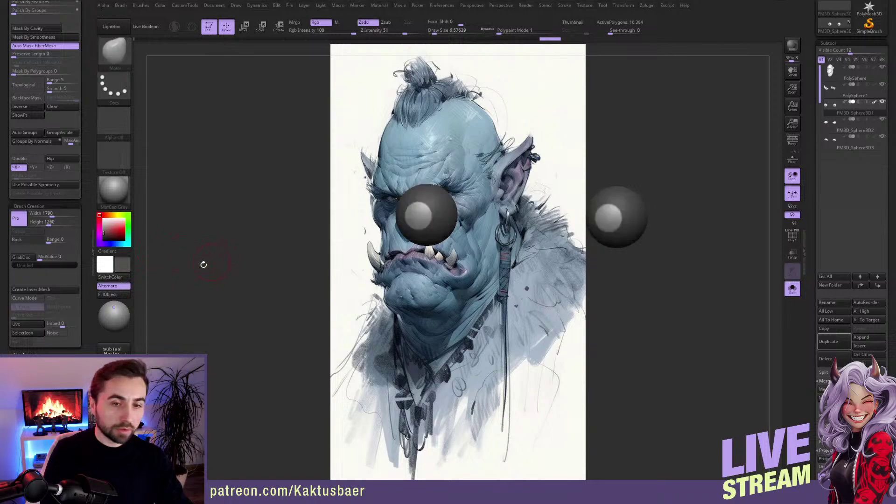
left_click(111, 277)
left_click(117, 278)
left_click(114, 294)
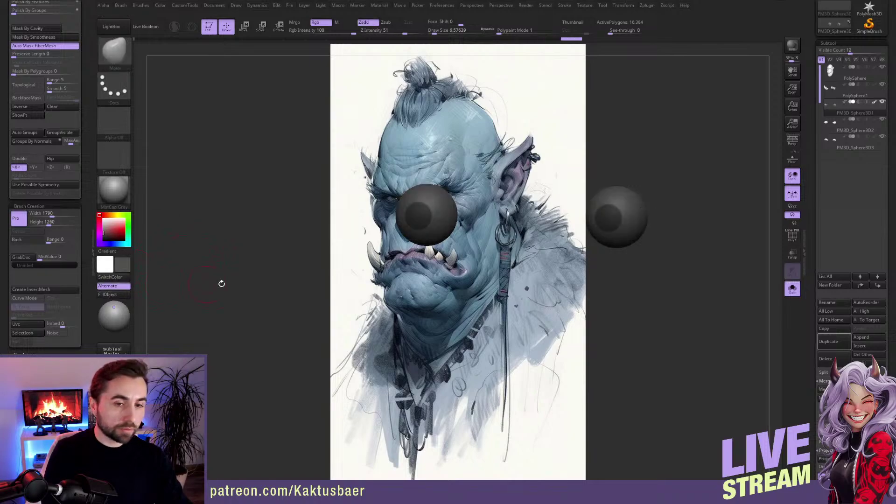
left_click_drag(686, 270, 653, 292, "ctrl")
key("shift+s")
right_click_drag(614, 249, 601, 186, "ctrl")
left_click(103, 218)
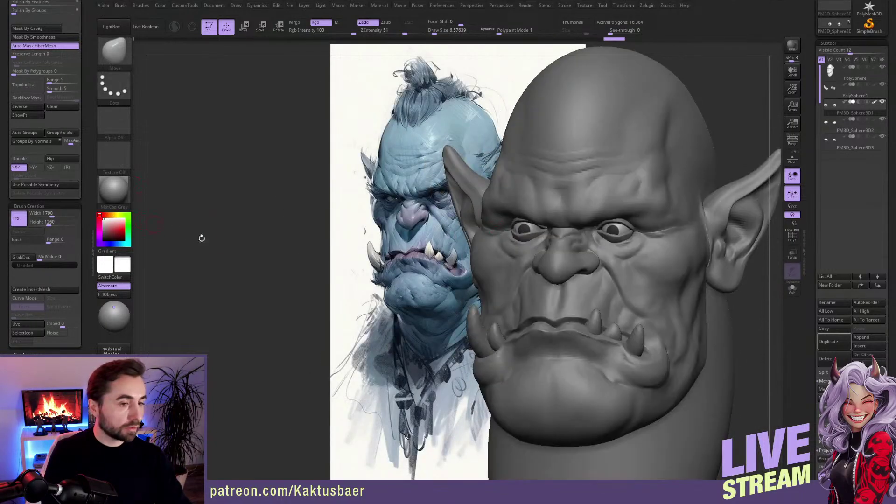
Step: Place a vertical Transpose Move line running up from the centre of the eyeball in the front view
right_click_drag(604, 275, 583, 235, "ctrl")
left_click_drag(583, 234, 612, 232)
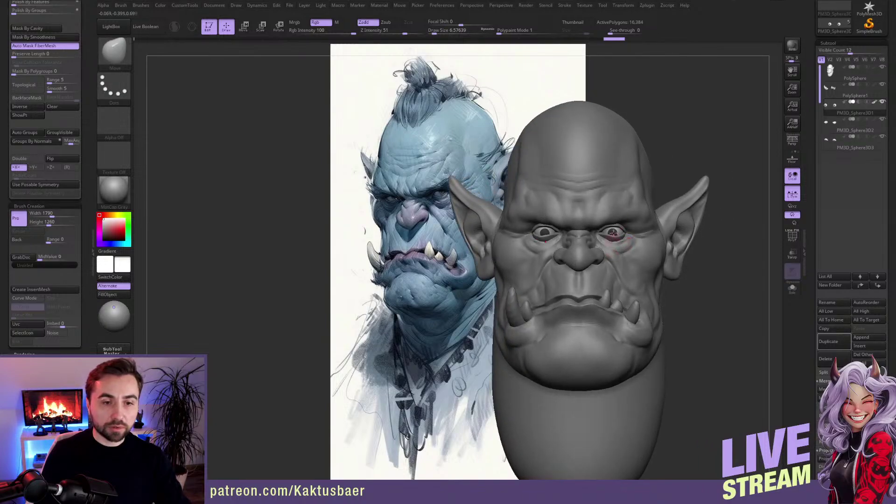
key("w")
left_click(615, 230)
left_click_drag(618, 212, 615, 195, "shift")
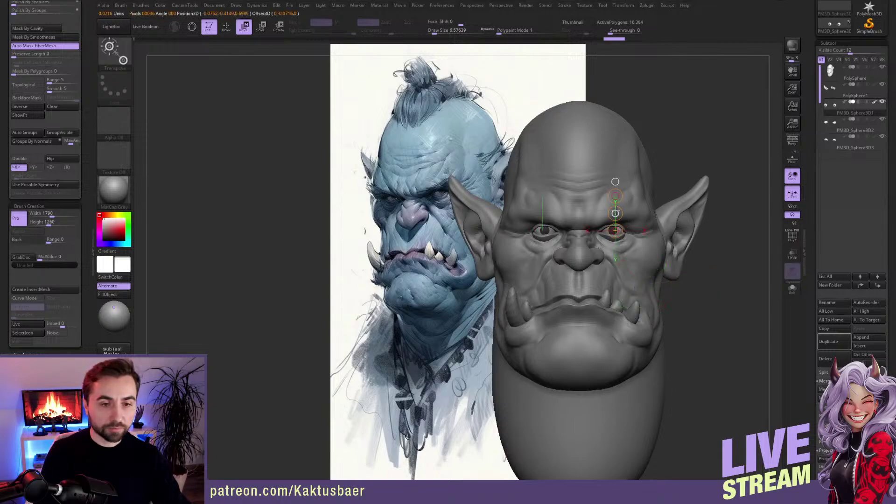
scroll(620, 243, "up", 4)
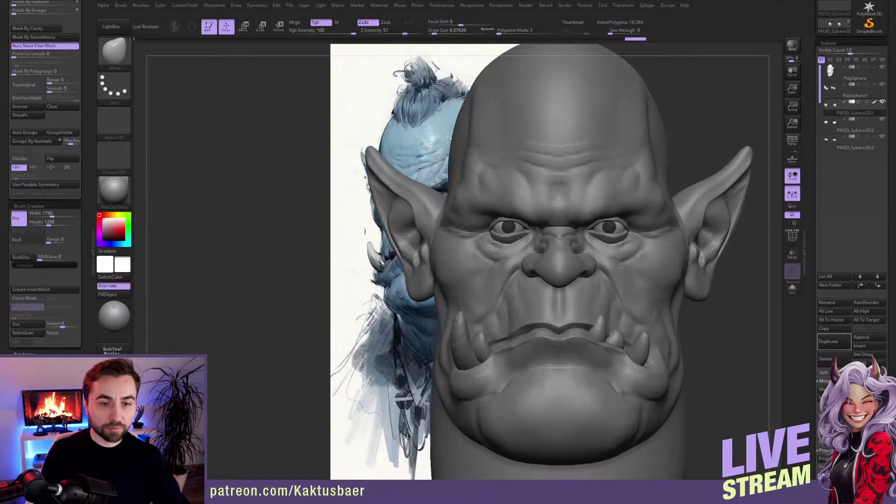
Step: Mask the orc's right eyeball so that only the left one can be rotated
key("shift+s")
left_click_drag(654, 191, 583, 262, "ctrl")
left_click(630, 261, "ctrl")
key("shift+alt+s")
key("r")
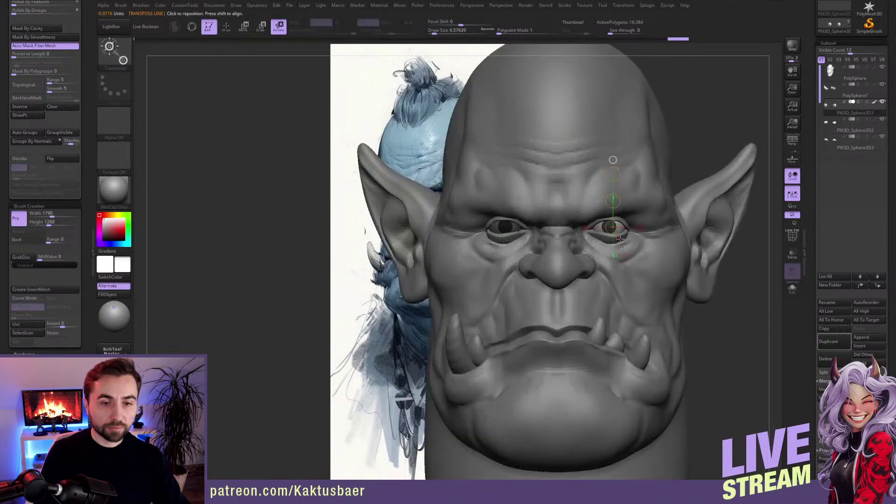
Step: Fine-tune the angle and position of the orc's left eyeball from the side and front with Transpose Rotate and Move
right_click_drag(638, 206, 588, 206)
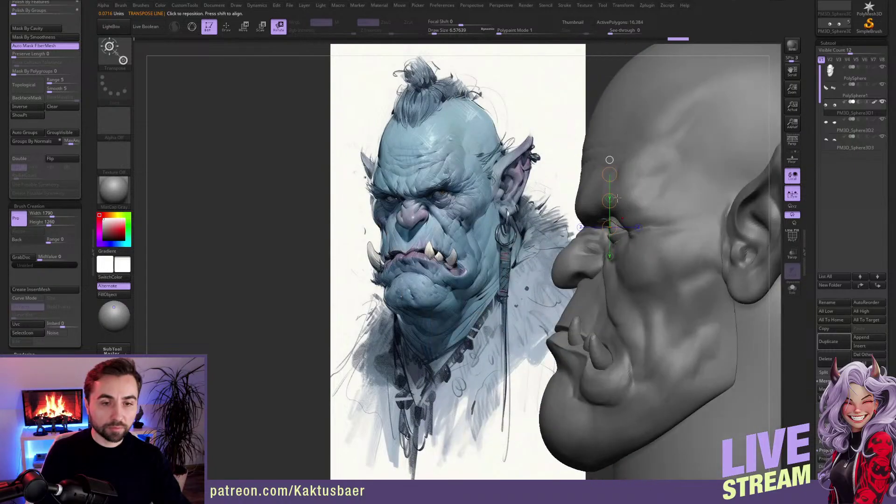
key("shift+alt+s")
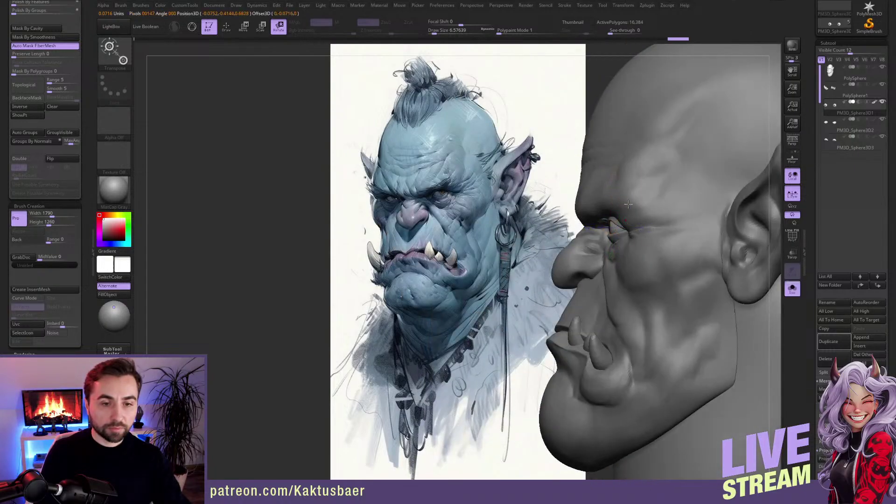
key("w")
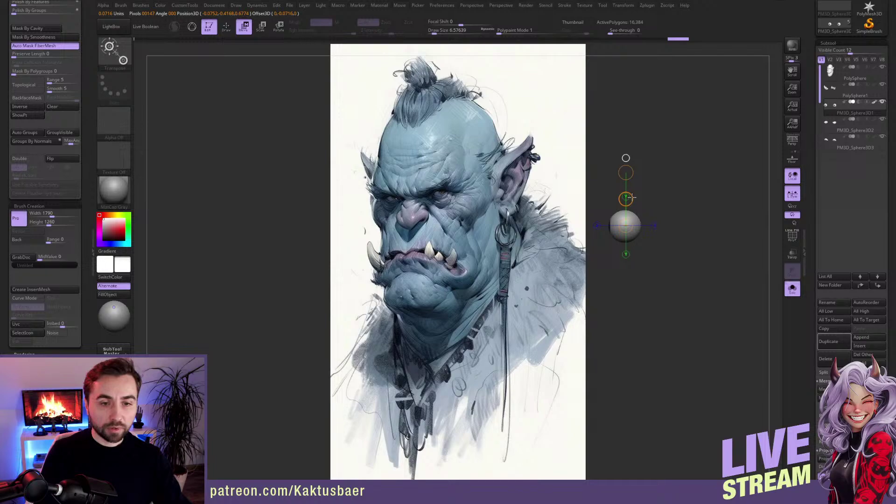
right_click_drag(643, 255, 672, 250)
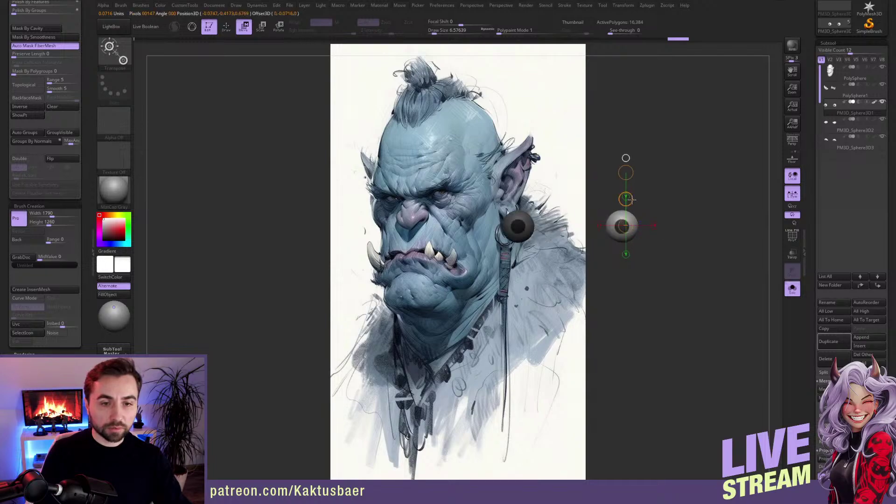
left_click_drag(630, 199, 629, 200)
key("shift+alt+s")
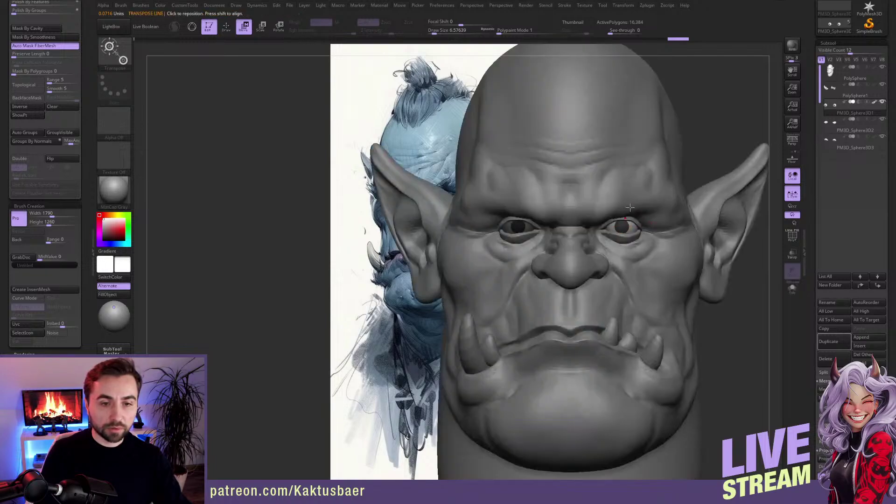
Step: Rotate the left eyeball to adjust its gaze, and invert the mask to free the right eyeball
key("r")
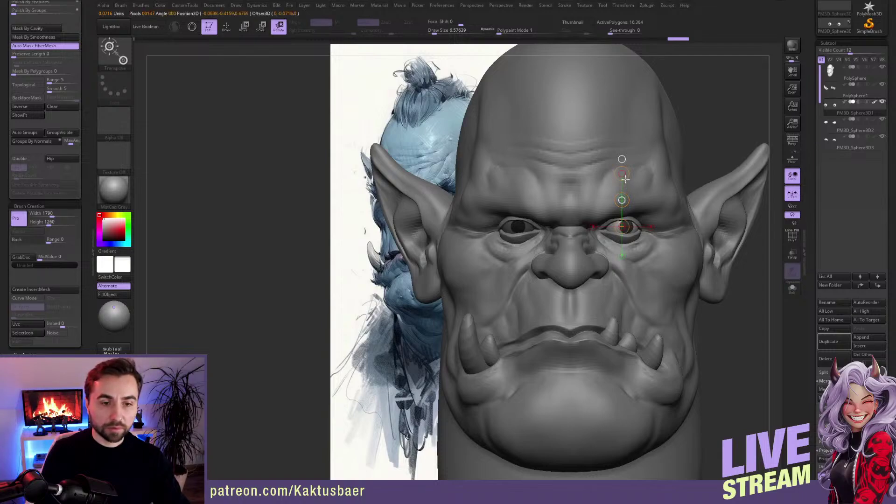
key("ctrl")
left_click(702, 163, "ctrl")
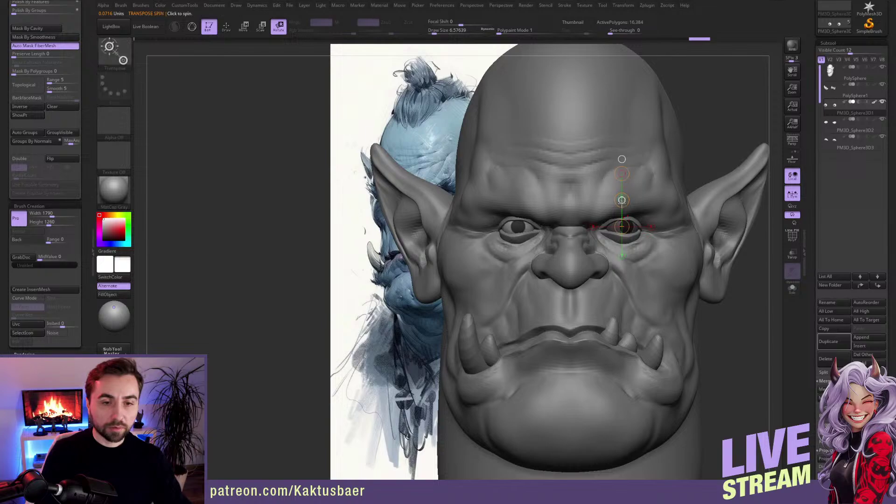
Step: Shift the Transpose Rotate line onto the centre of the orc's right eyeball and adjust that eyeball's gaze from the front and side
left_click_drag(623, 198, 520, 196)
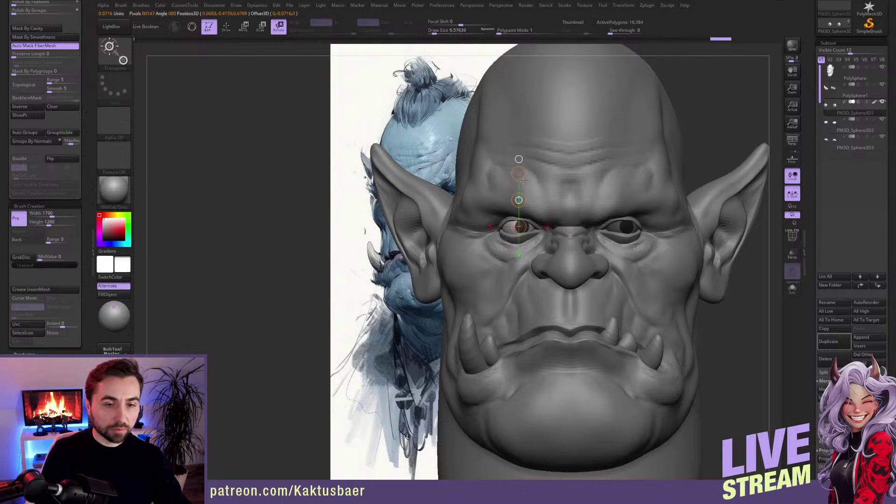
left_click_drag(524, 180, 683, 187)
left_click_drag(721, 217, 613, 238)
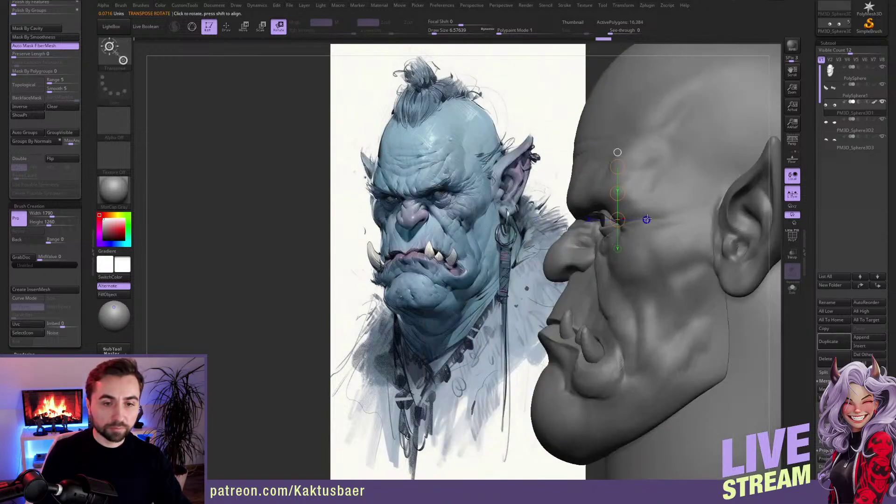
left_click(646, 219)
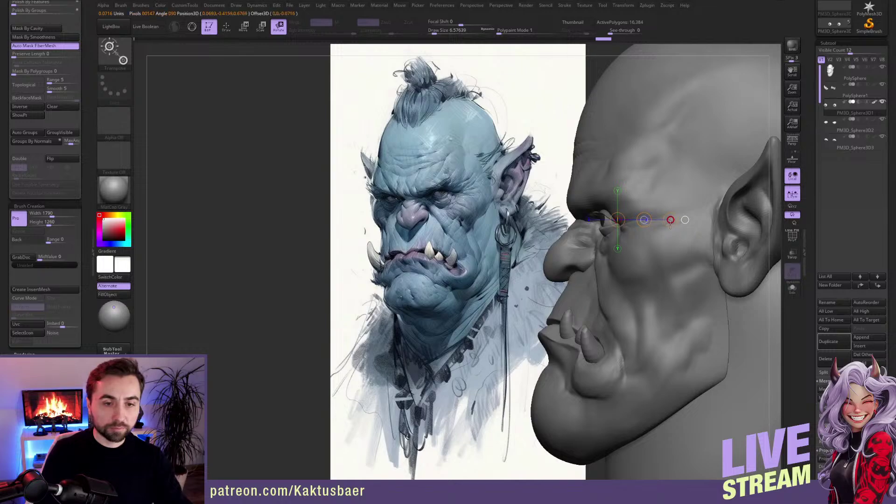
key("q")
Step: Isolate the eyeballs and mask the orc's right one so that only the left eyeball can be transformed
right_click_drag(622, 231, 650, 246)
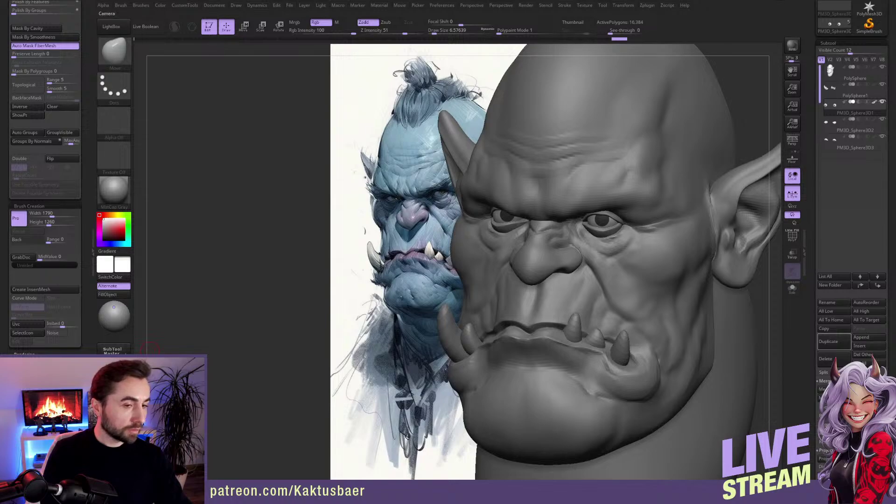
left_click(149, 349)
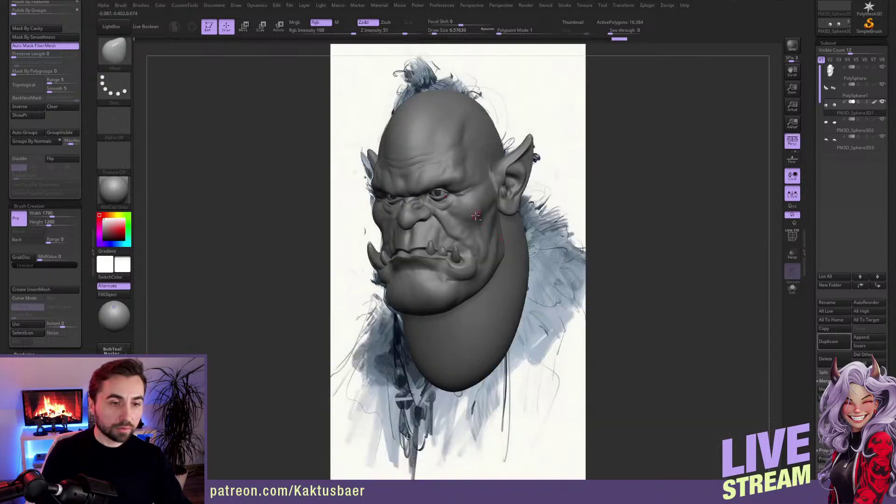
mouse_move(475, 216)
right_mouse_down("alt")
mouse_move(632, 215)
mouse_move(607, 223)
mouse_move(601, 263)
right_mouse_up("alt")
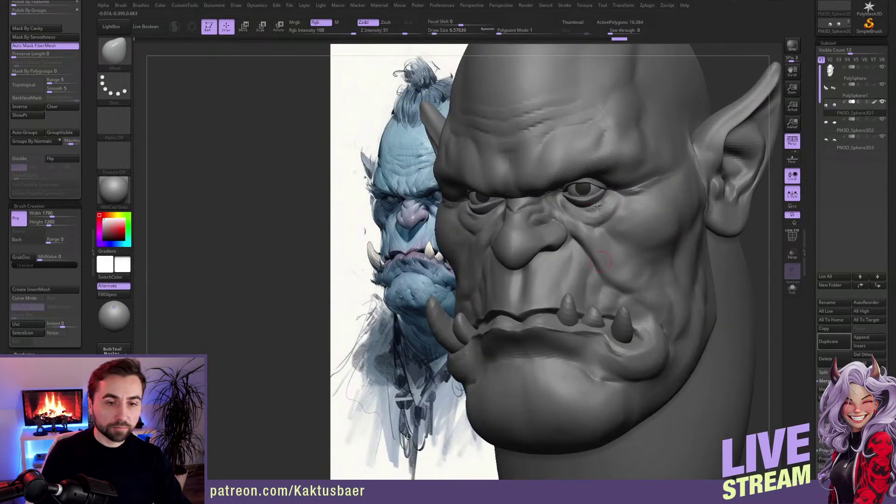
right_click_drag(598, 207, 625, 208, "shift")
key("shift+s")
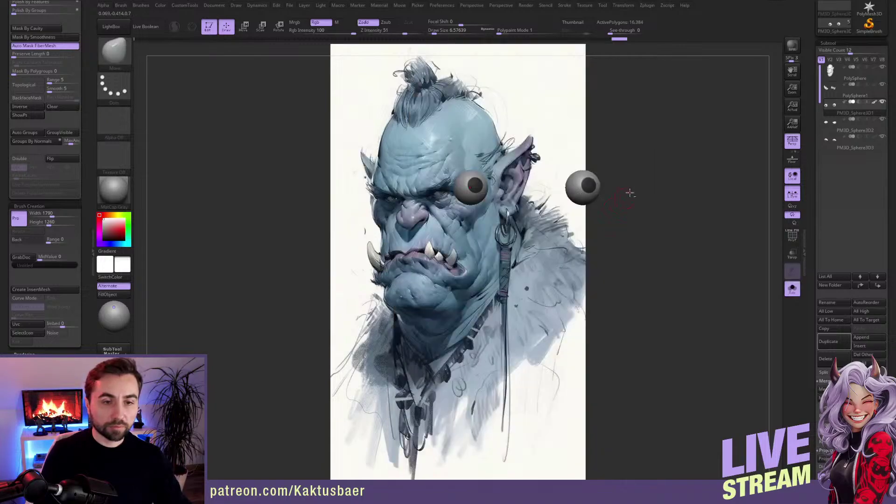
key("ctrl")
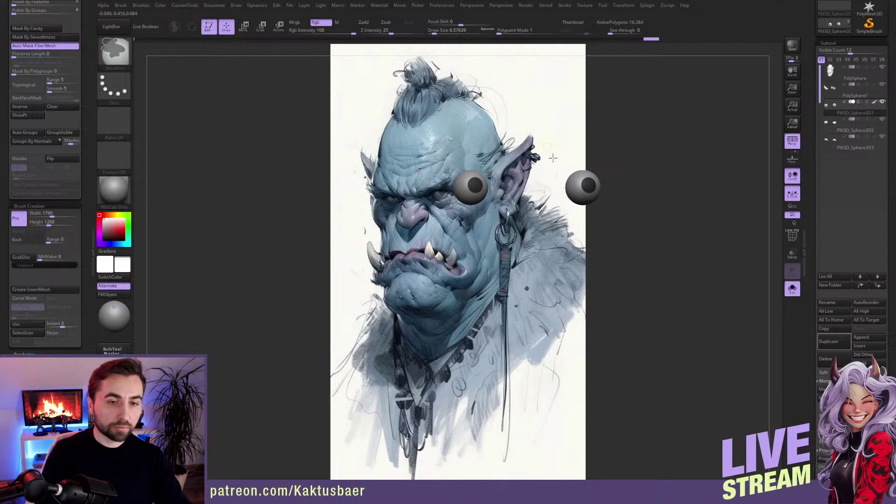
left_click_drag(548, 146, 622, 226, "ctrl")
left_click(628, 217, "ctrl")
Step: Draw a vertical Transpose line from the centre of the orc's left eyeball and fine-tune the eyeball's depth from the side
key("r")
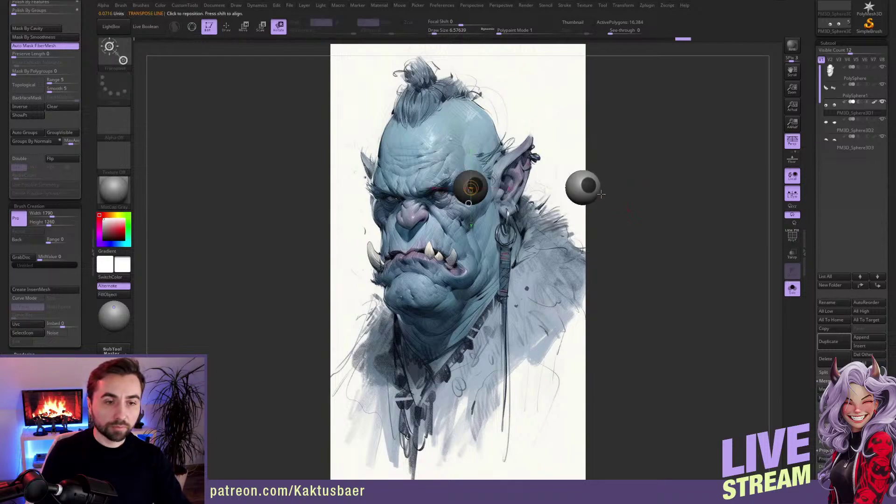
left_click(585, 185)
left_click_drag(625, 165, 591, 126)
key("shift+alt+s")
right_click_drag(653, 173, 600, 174, "shift")
key("w")
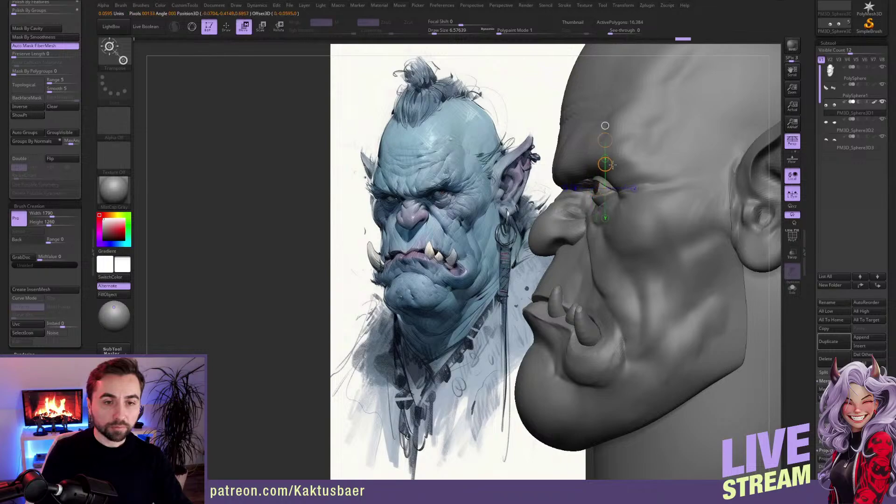
left_click_drag(612, 164, 612, 164)
key("shift+s")
key("p")
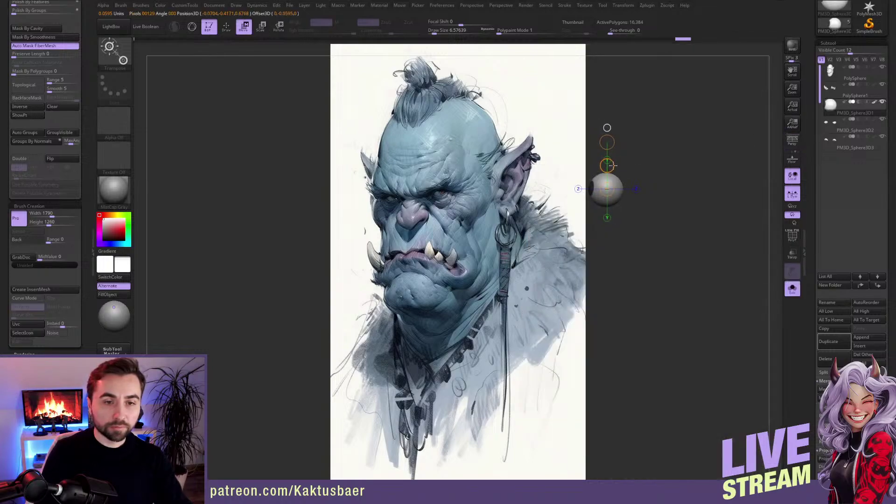
left_click_drag(625, 200, 647, 205)
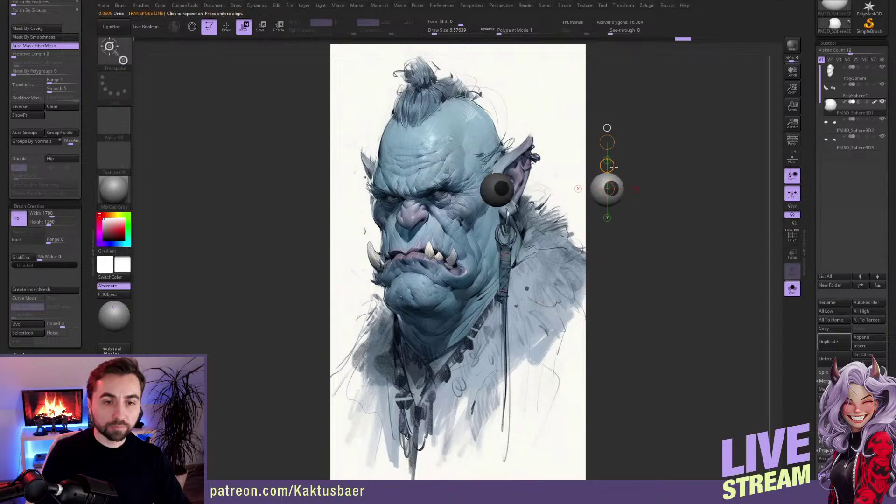
Step: Draw a vertical Transpose line up from the centre of the orc's right eyeball and fine-tune the eyeball's position from the side
key("shift+s")
key("r")
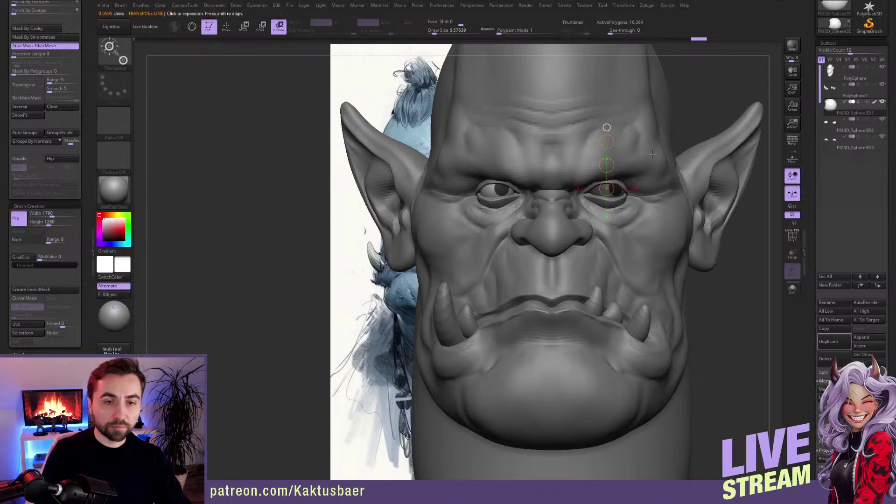
key("w")
left_click_drag(614, 164, 549, 168)
left_click_drag(496, 188, 496, 143)
right_click_drag(516, 173, 561, 216)
key("alt+s")
left_click_drag(512, 164, 495, 163)
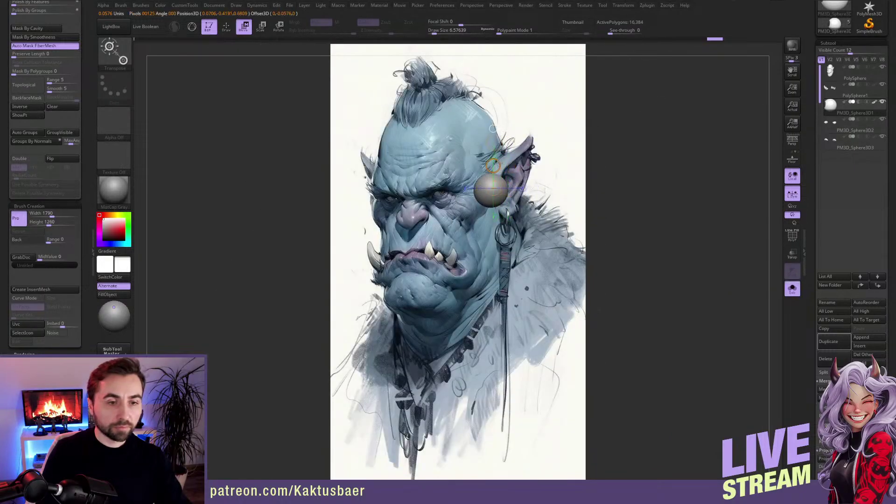
Step: Rotate the orc's right eyeball slightly in the front view so its gaze matches the left one
right_click_drag(519, 198, 540, 201)
key("alt+s")
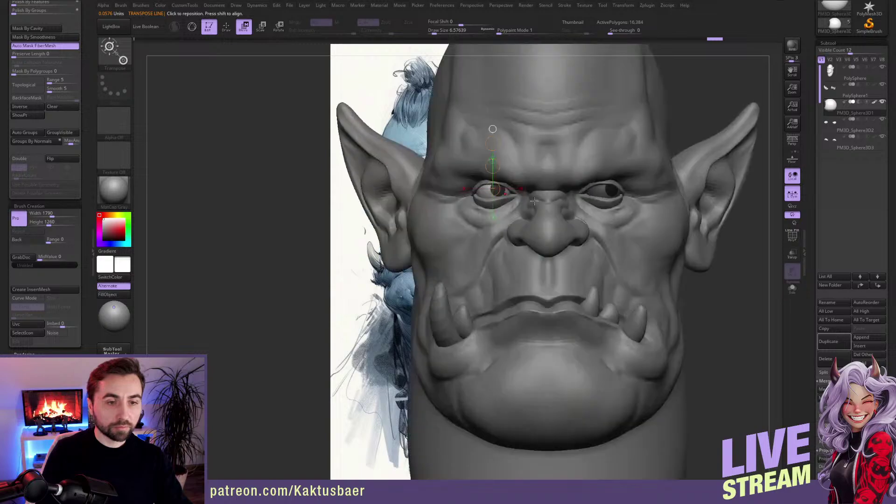
key("r")
left_click_drag(494, 162, 493, 160)
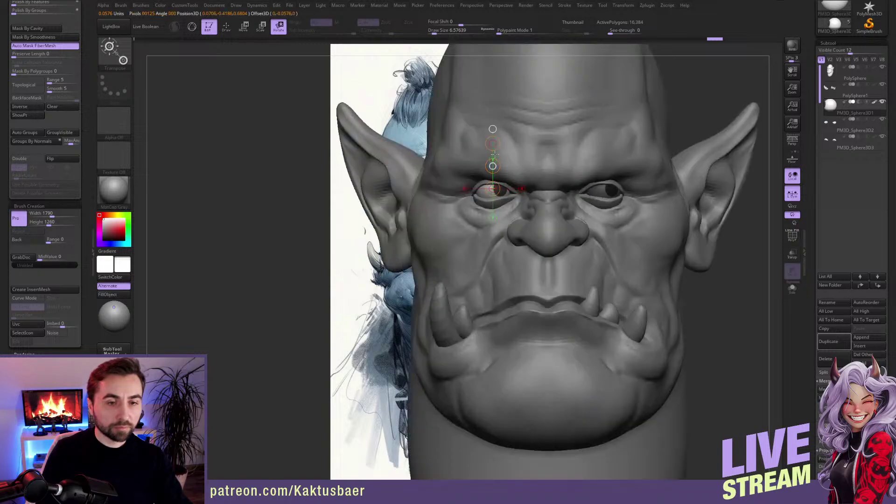
key("q")
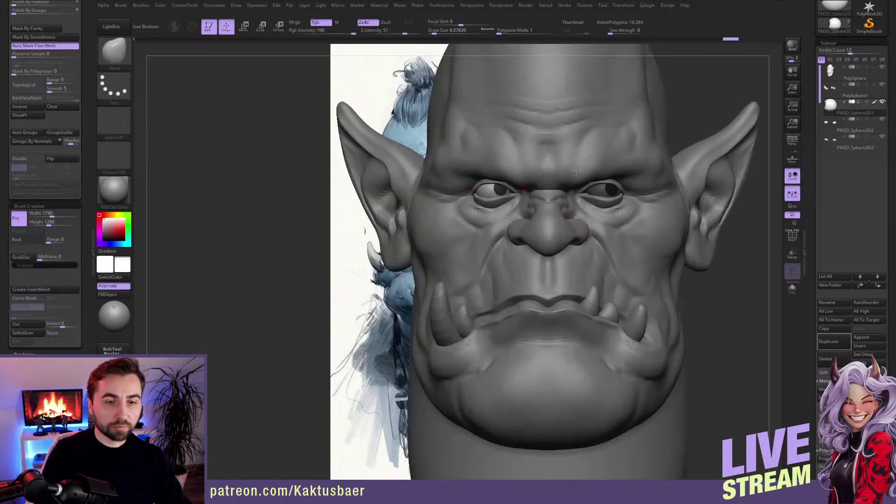
Step: Select the upper eyelid subtool PM3D_Sphere3D3 and reshape the upper lid over the iris with the Move brush
right_click_drag(598, 233, 553, 228, "ctrl")
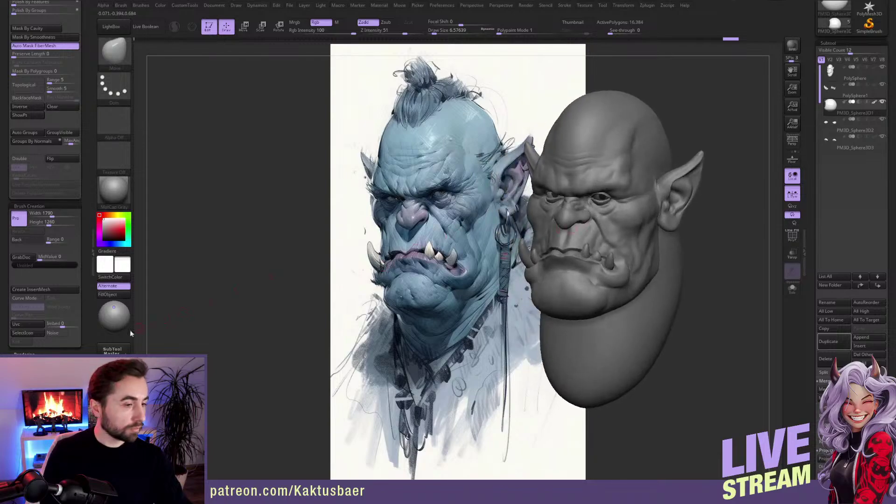
left_click(113, 373)
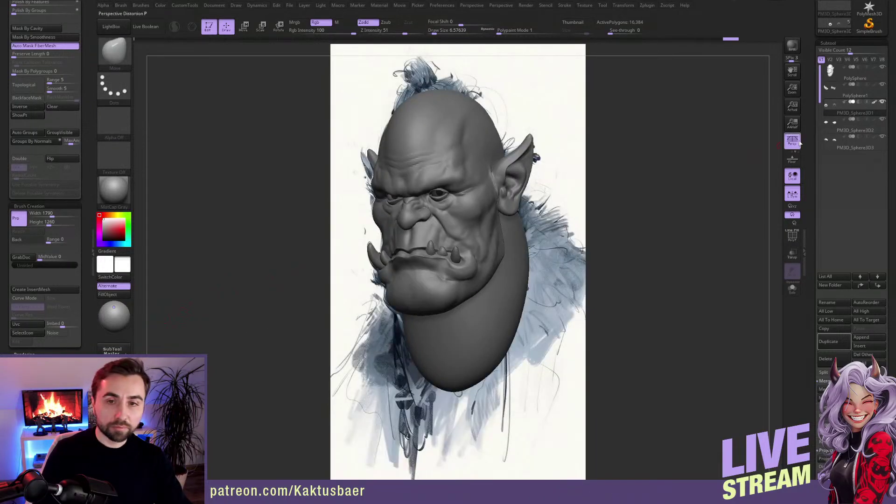
mouse_move(585, 202)
left_mouse_down("alt")
mouse_move(672, 219)
mouse_move(673, 264)
left_mouse_up("alt")
left_click(563, 188, "alt")
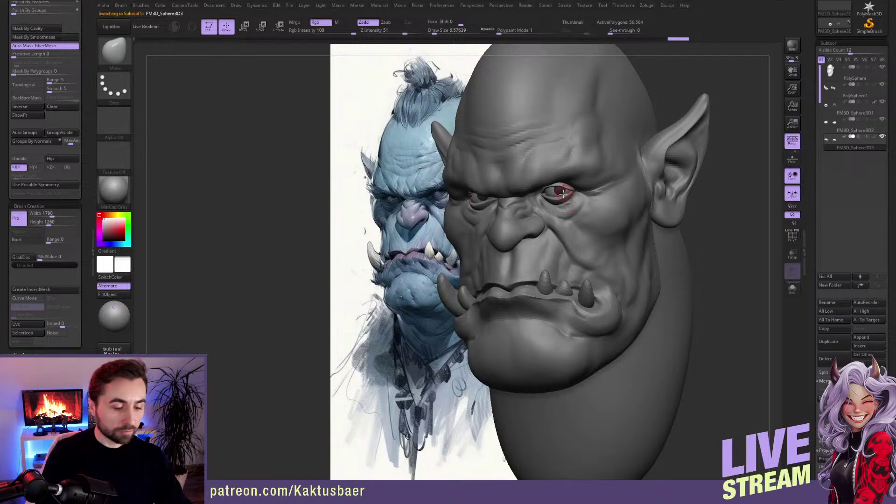
key("]")
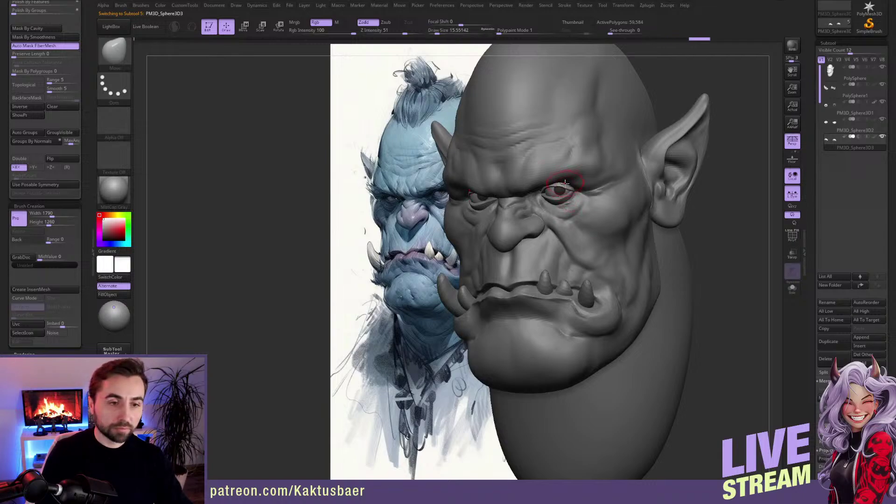
left_click_drag(563, 183, 561, 189)
right_click_drag(561, 190, 596, 191, "alt")
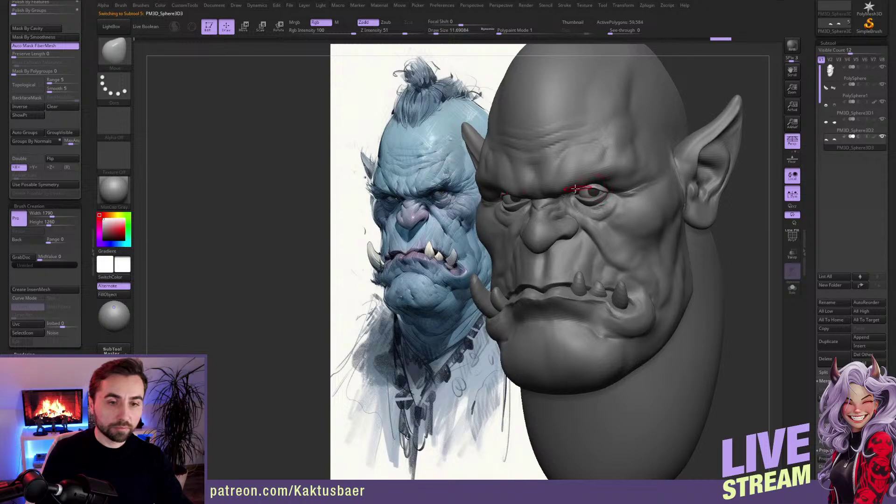
key("s")
left_click_drag(598, 192, 597, 191)
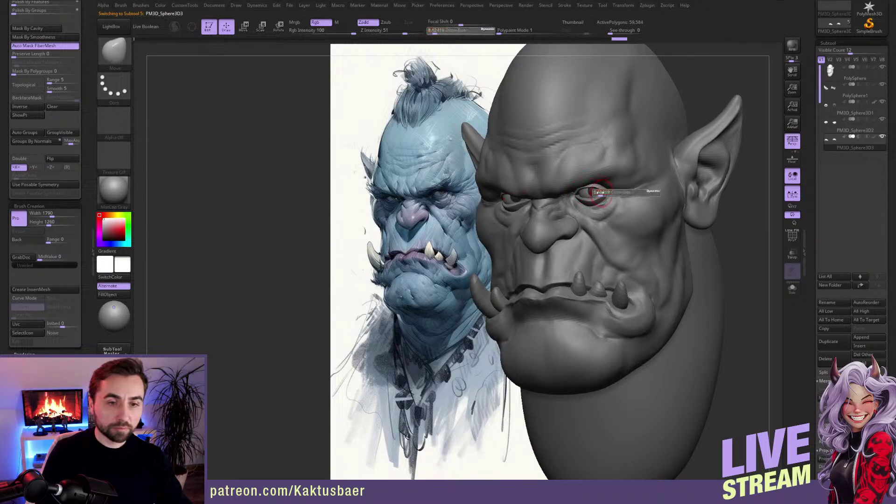
right_click_drag(597, 191, 598, 209, "ctrl")
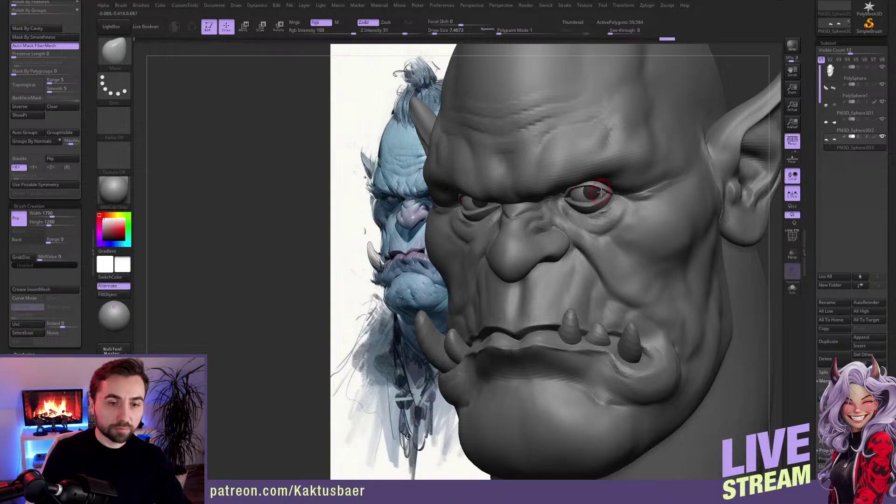
Step: Select the lower eyelid subtool PM3D_Sphere3D2 and adjust the lower lid's curve around the eyeball with the Move brush
mouse_move(597, 189)
right_mouse_down("alt")
mouse_move(635, 189)
mouse_move(657, 174)
mouse_move(611, 215)
mouse_move(633, 199)
right_mouse_up("alt")
left_click(641, 196, "alt")
key("bracketright")
key("bracketright")
key("bracketleft")
key("s")
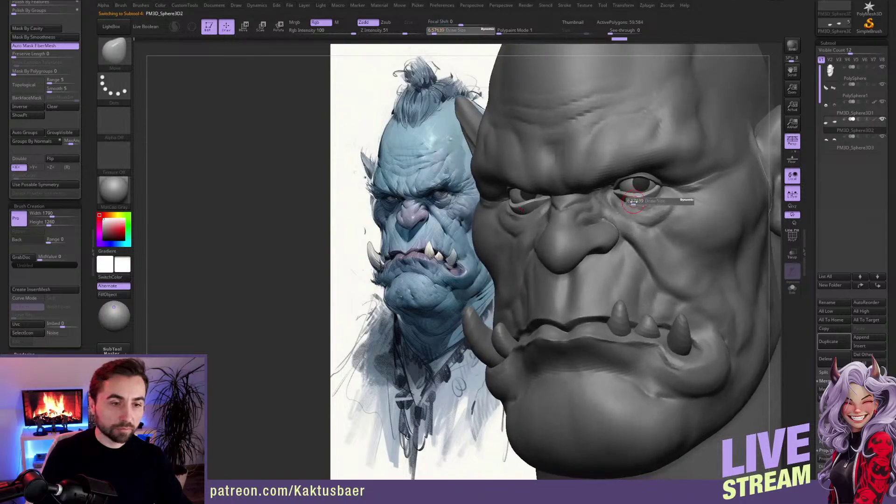
left_click(631, 202)
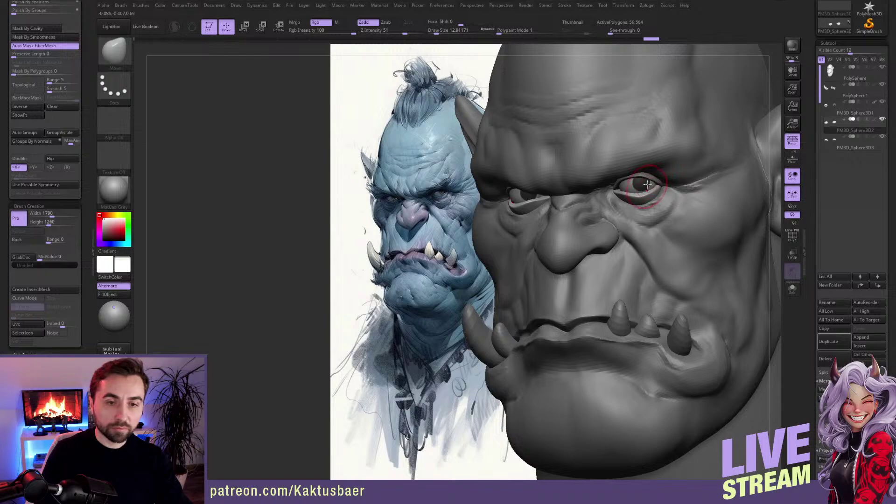
mouse_move(647, 184)
right_mouse_down()
mouse_move(644, 200)
mouse_move(691, 174)
mouse_move(646, 179)
right_mouse_up()
key("s")
left_click(640, 197)
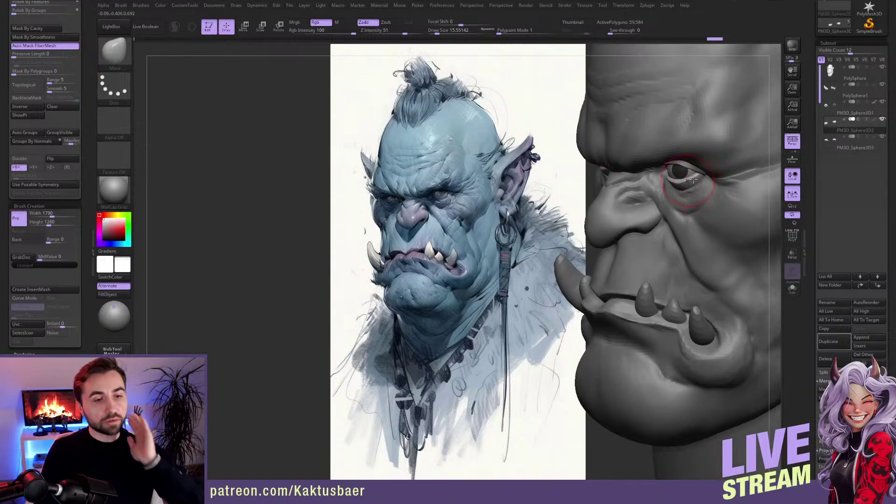
right_click_drag(671, 182, 697, 185)
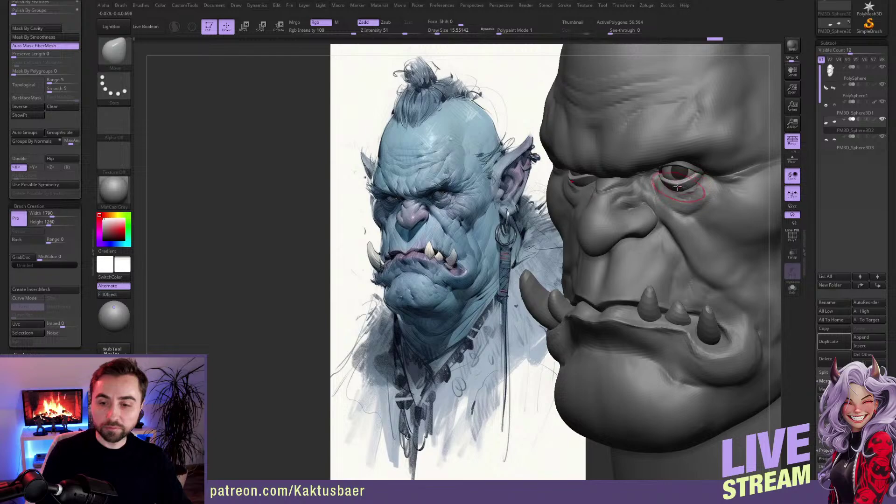
right_click_drag(674, 176, 685, 177)
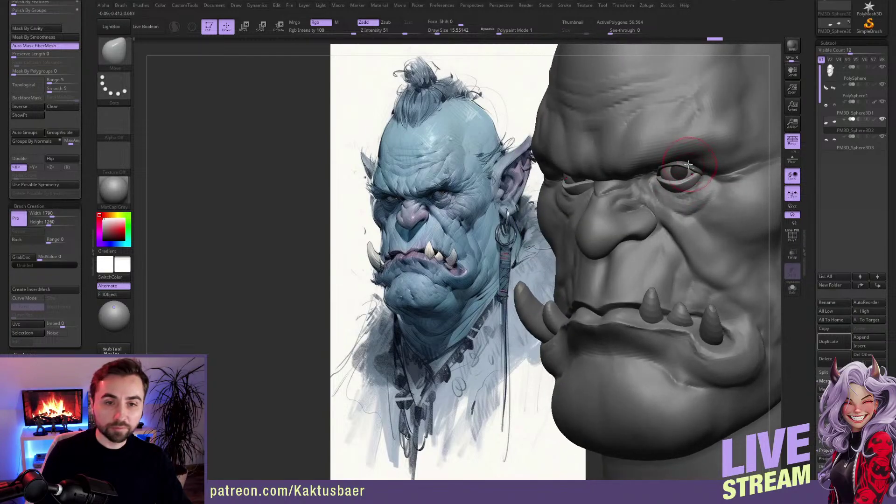
Step: Switch back to the upper eyelid subtool and refine the lid's fit against the eyeball from below with the Move brush
left_click(682, 172, "alt")
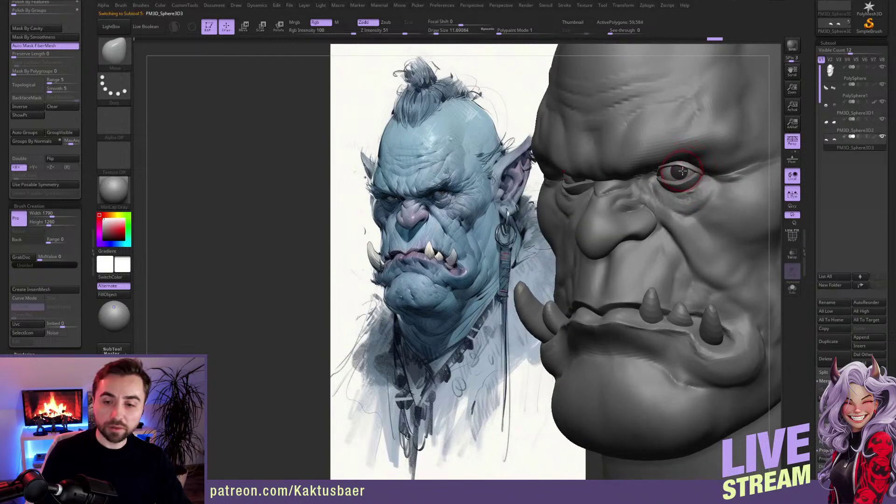
key("shift")
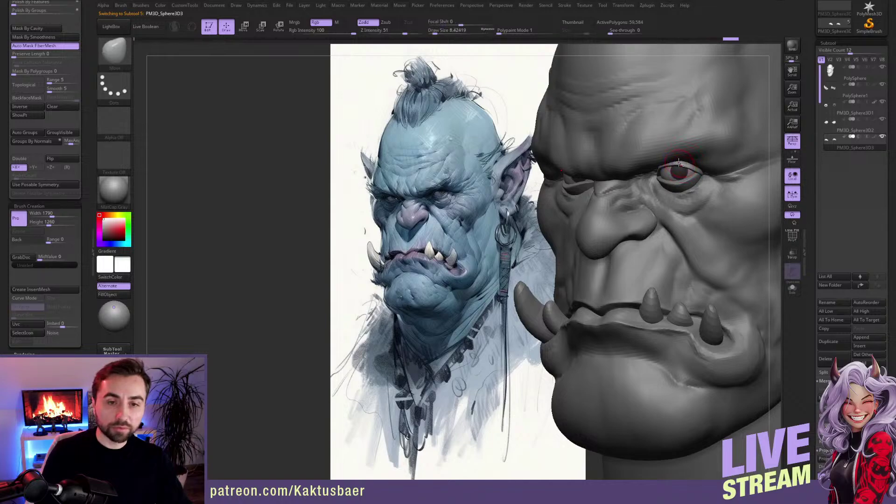
mouse_move(685, 167)
right_mouse_down("ctrl")
mouse_move(687, 133)
mouse_move(684, 140)
right_mouse_up("ctrl")
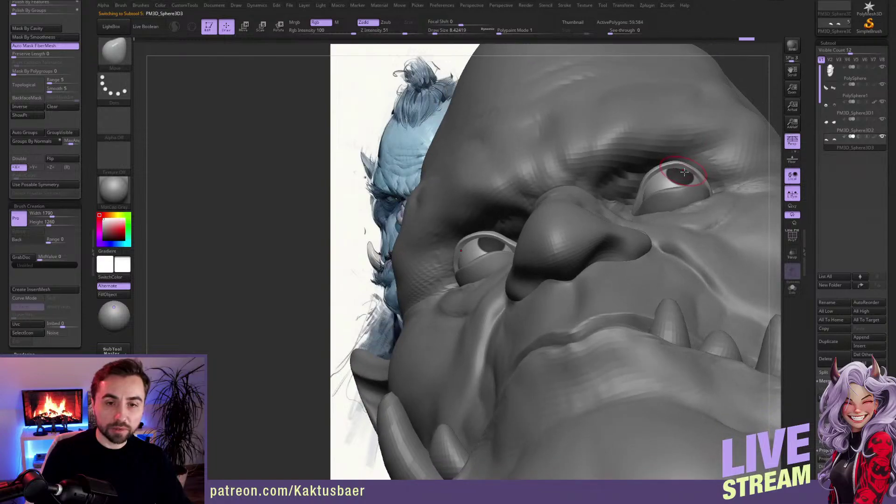
key("s")
left_click_drag(713, 176, 708, 192)
key("s")
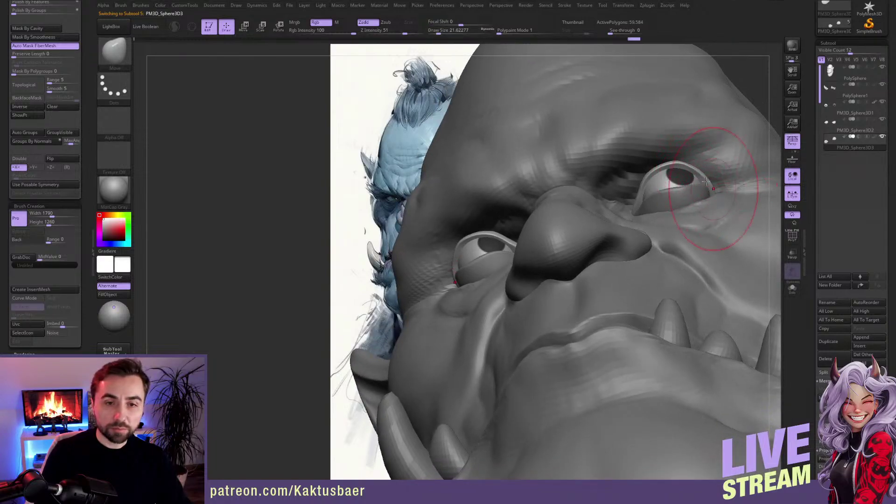
key("bracketleft")
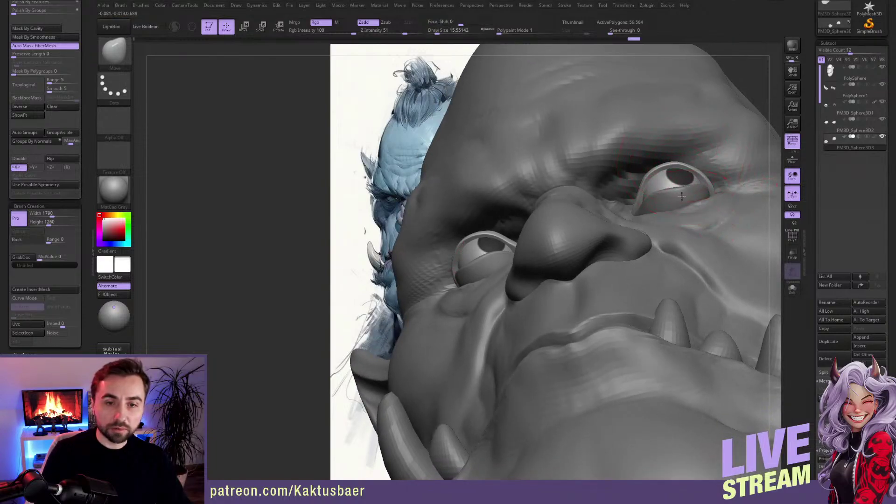
Step: Select the head subtool PolySphere and adjust the skin around the outer corner of the orc's left eye with the Move brush
mouse_move(681, 196)
right_mouse_down()
mouse_move(714, 184)
mouse_move(700, 196)
mouse_move(730, 192)
right_mouse_up()
left_click(721, 181, "alt")
key("s")
left_click_drag(708, 194, 703, 192)
key("s")
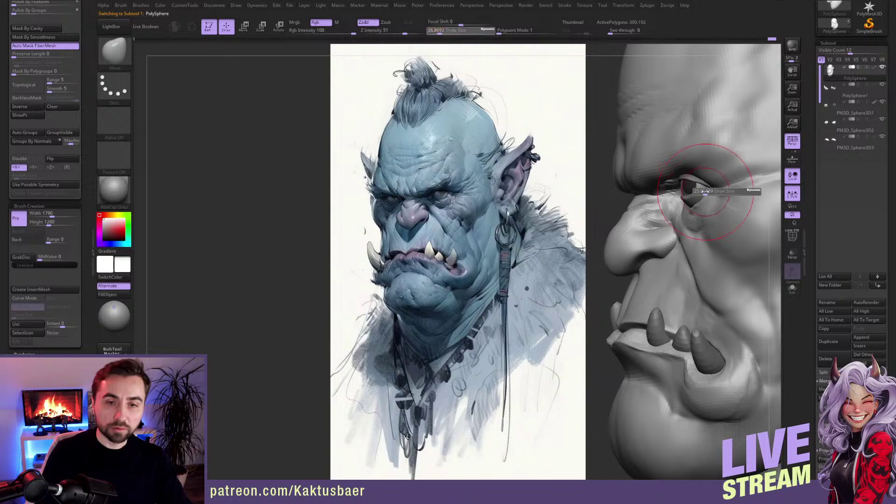
right_click_drag(696, 186, 714, 180)
key("s")
left_click_drag(700, 180, 697, 179)
Step: Build up the outer brow ridge above the orc's left eye with the ClayBuildup brush at small draw sizes of about 8 to 14
right_click_drag(696, 171, 677, 177, "ctrl")
key("b")
key("c")
key("b")
key("s")
left_click_drag(676, 177, 677, 176)
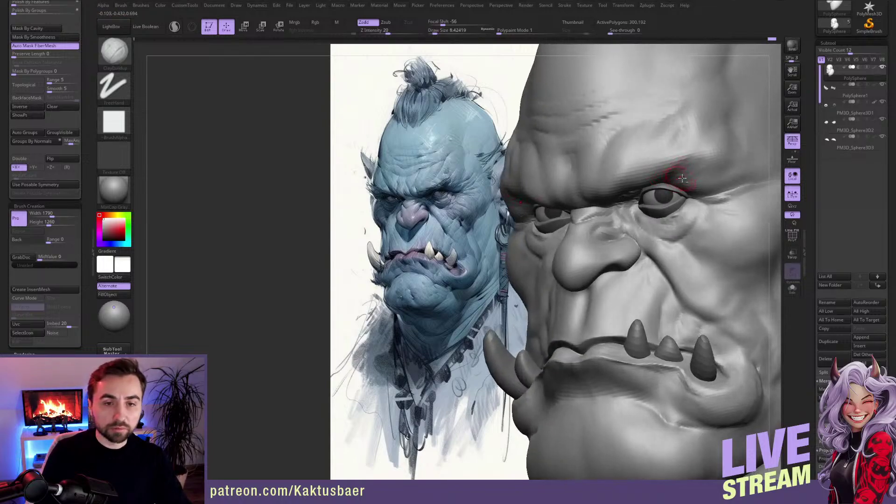
right_click_drag(688, 182, 702, 181)
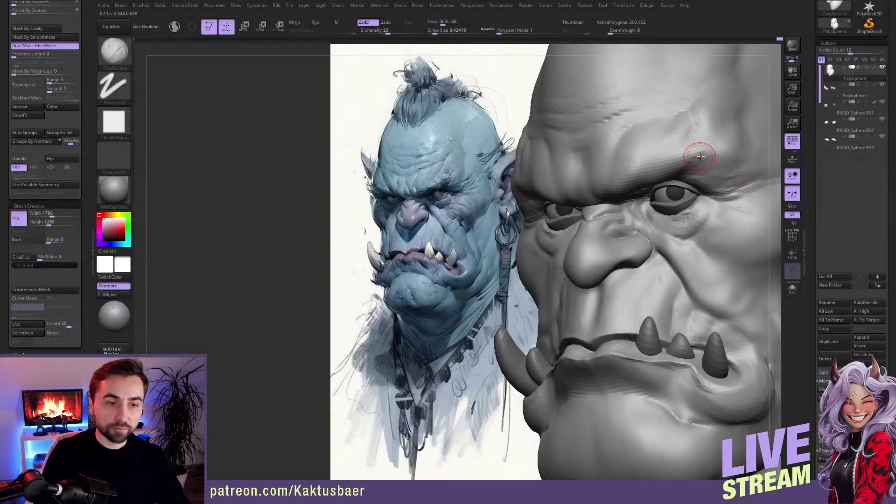
mouse_move(708, 141)
left_mouse_down()
mouse_move(707, 152)
mouse_move(718, 150)
left_mouse_up()
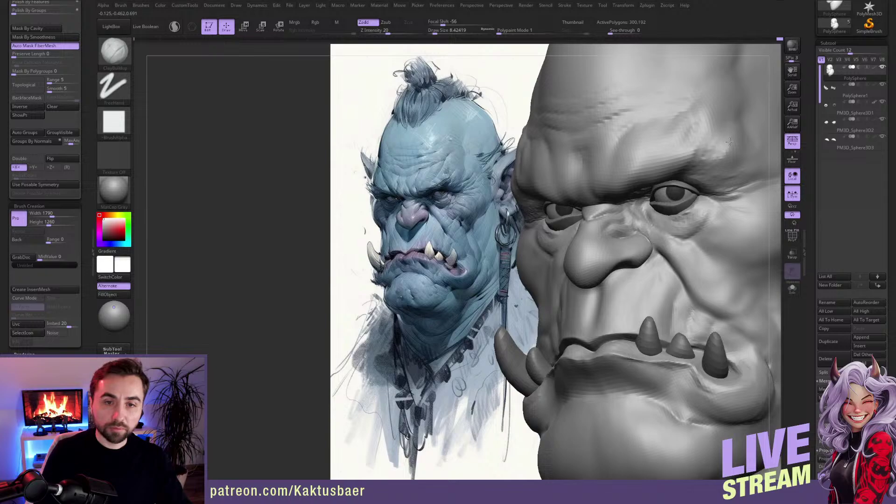
key("]")
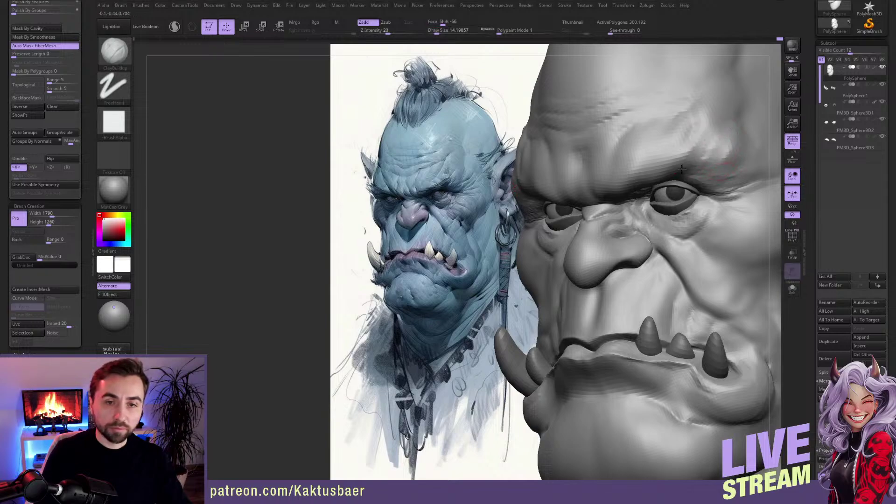
key("bracketleft")
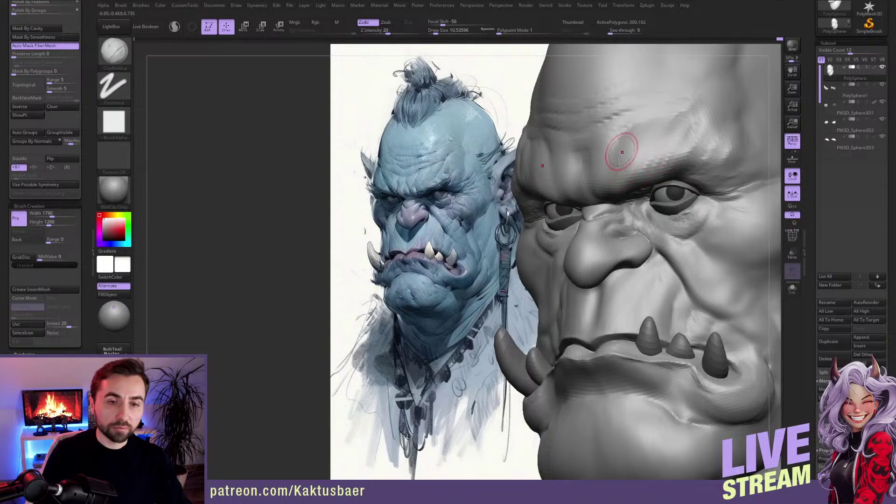
Step: Refine the outer brow mass with the ClayBuildup brush at a draw size of about 15.6
mouse_move(641, 162)
right_mouse_down("ctrl")
mouse_move(643, 152)
mouse_move(659, 173)
mouse_move(684, 174)
right_mouse_up("ctrl")
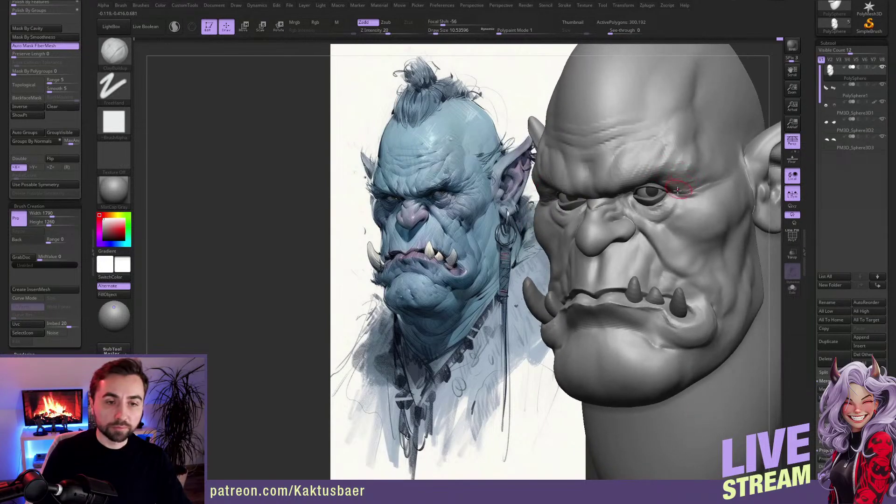
key("b")
key("m")
key("v")
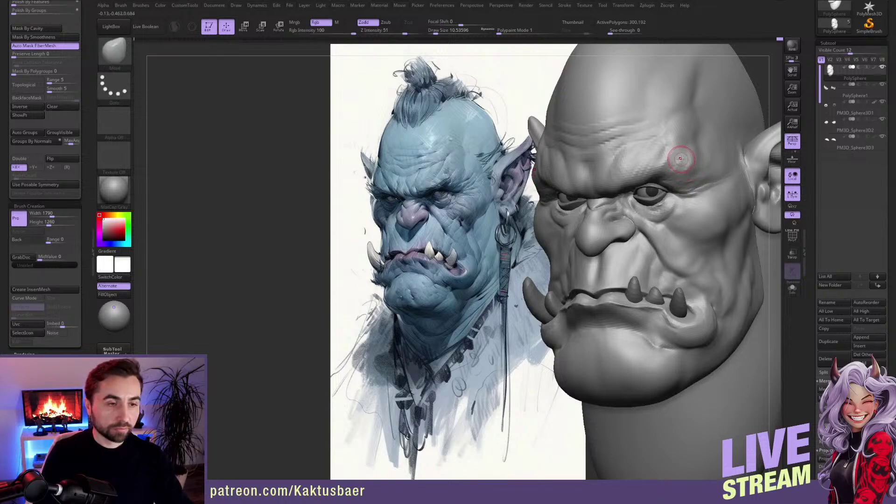
key("b")
key("c")
key("b")
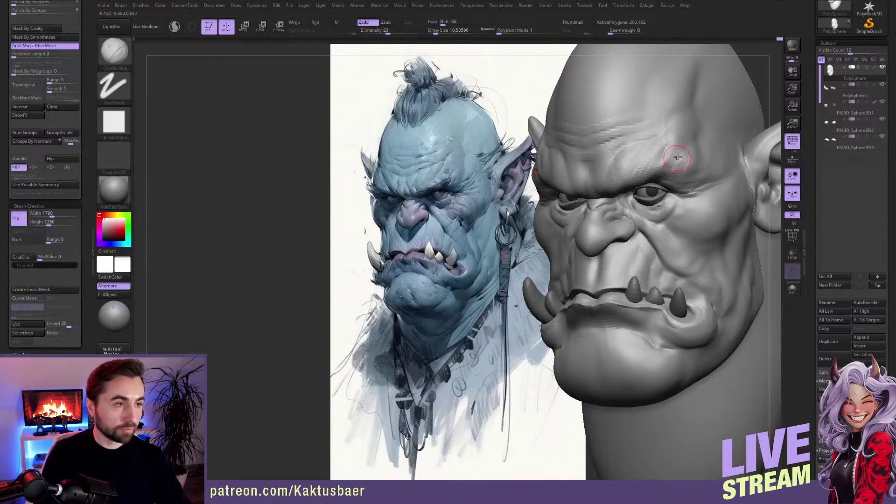
key("]")
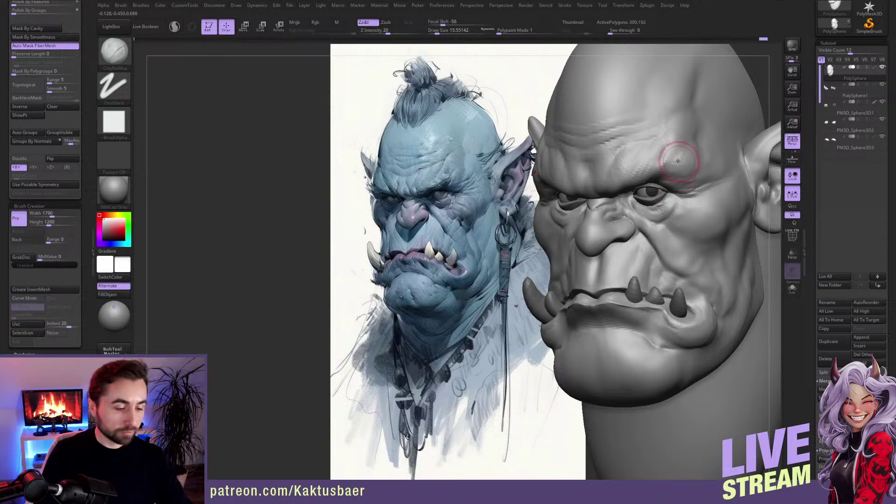
Step: Carve diagonal creases above the eyebrows with the DamStandard brush, comparing the head against the reference painting
key("b")
key("d")
key("s")
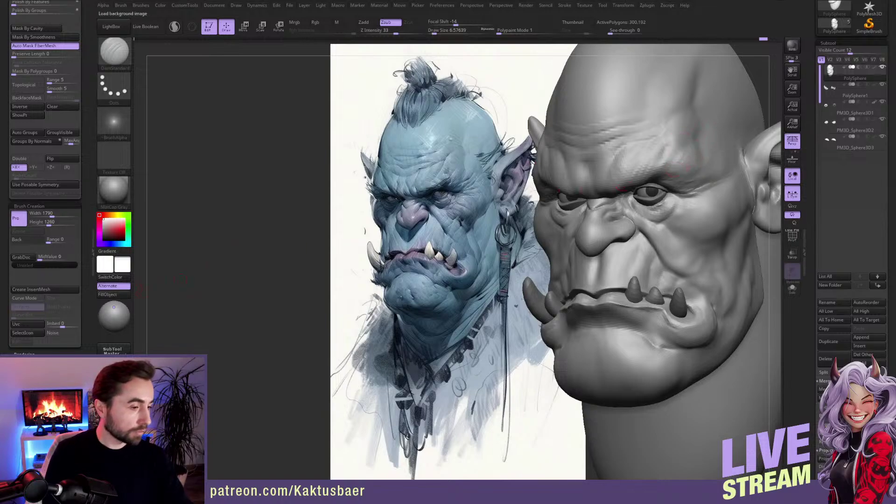
left_click(139, 288)
key("shift+z")
key("shift+z")
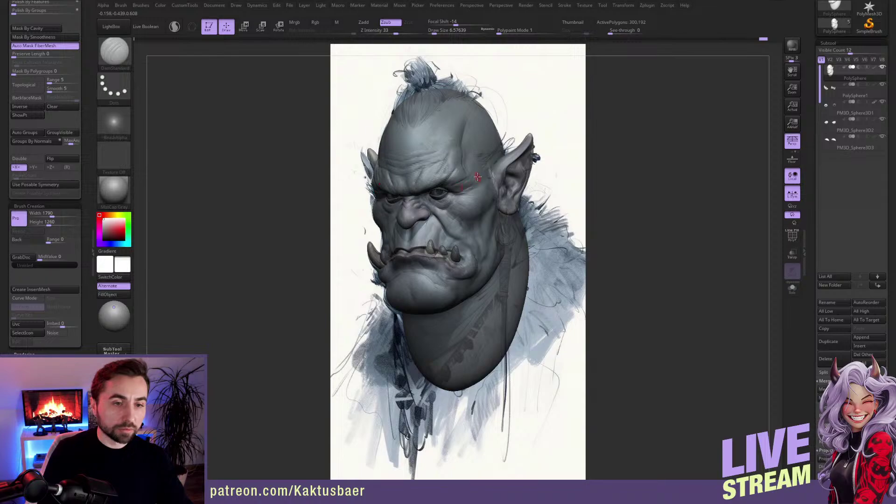
mouse_move(483, 198)
right_mouse_down("alt")
mouse_move(577, 226)
mouse_move(690, 216)
mouse_move(672, 218)
right_mouse_up("alt")
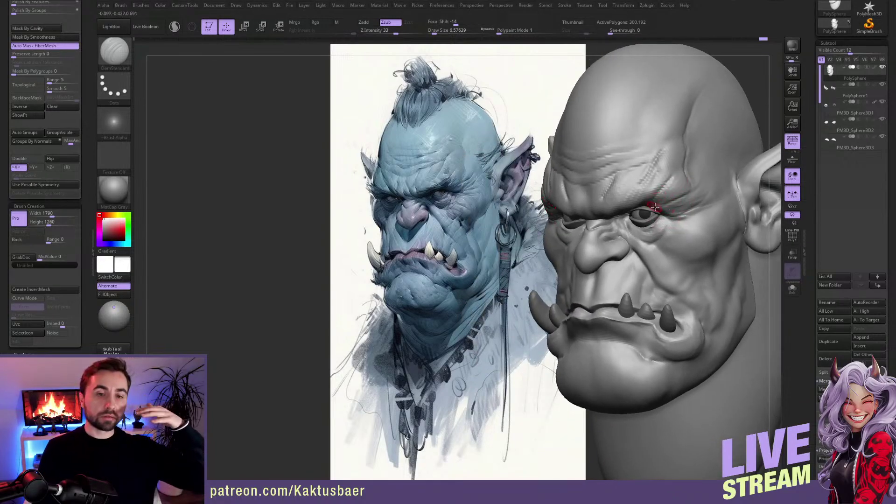
right_click_drag(630, 227, 596, 246)
Step: Reshape the bridge of the nose with the Move brush, varying the draw size between about 13 and 22
key("b")
key("m")
key("v")
key("s")
left_click_drag(593, 239, 597, 238)
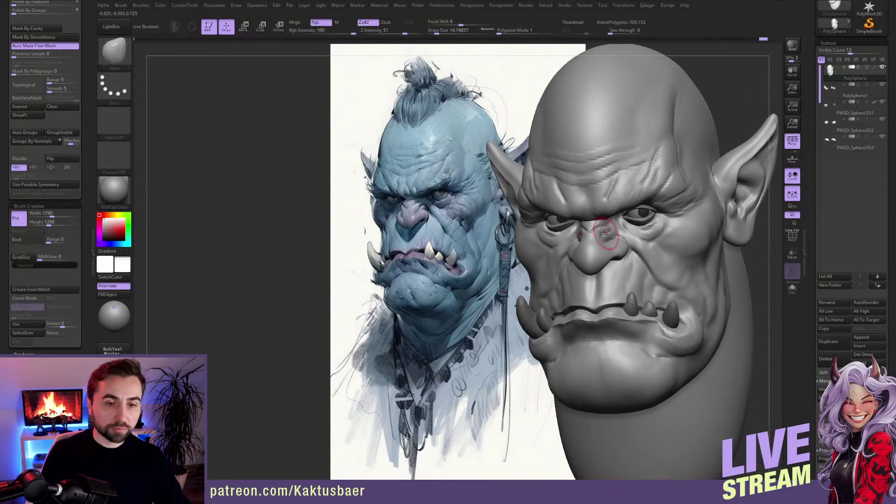
mouse_move(600, 233)
right_mouse_down()
mouse_move(614, 233)
mouse_move(599, 236)
right_mouse_up()
key("s")
left_click_drag(606, 235, 604, 236)
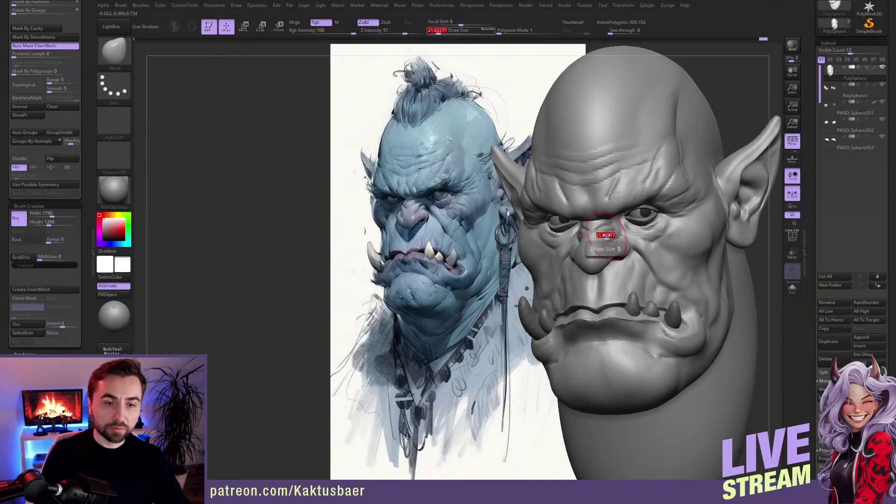
right_click_drag(607, 233, 608, 235)
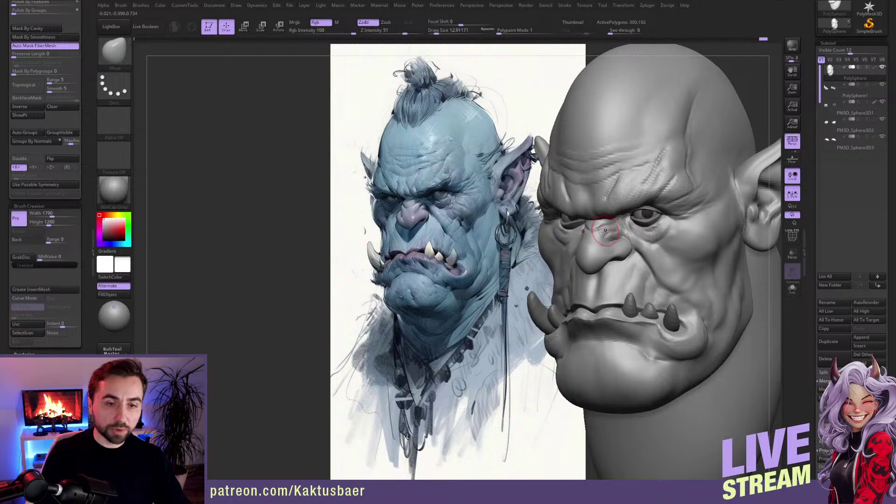
Step: Mask the whole head except the nose and reshape the nose with the Move brush
key("ctrl+h")
right_click_drag(603, 231, 615, 228)
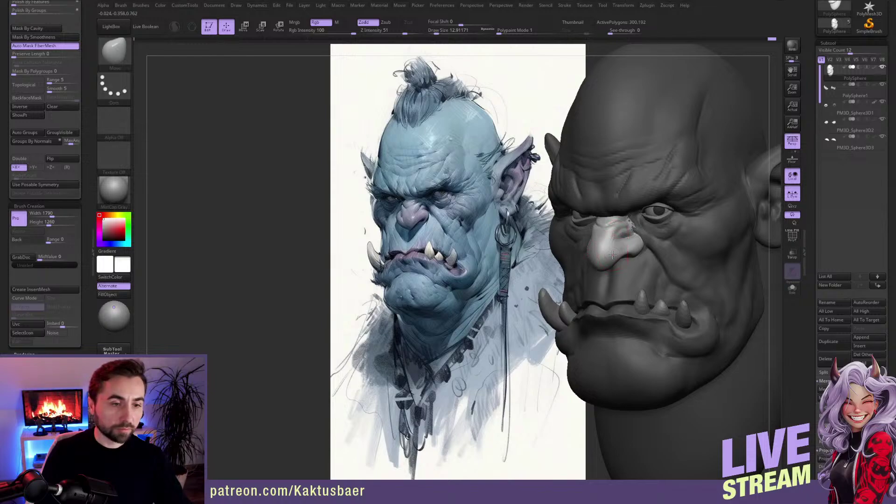
key("]")
mouse_move(625, 246)
right_mouse_down()
mouse_move(612, 255)
mouse_move(617, 269)
mouse_move(637, 262)
mouse_move(635, 252)
mouse_move(653, 261)
mouse_move(612, 238)
right_mouse_up()
key("[")
key("[")
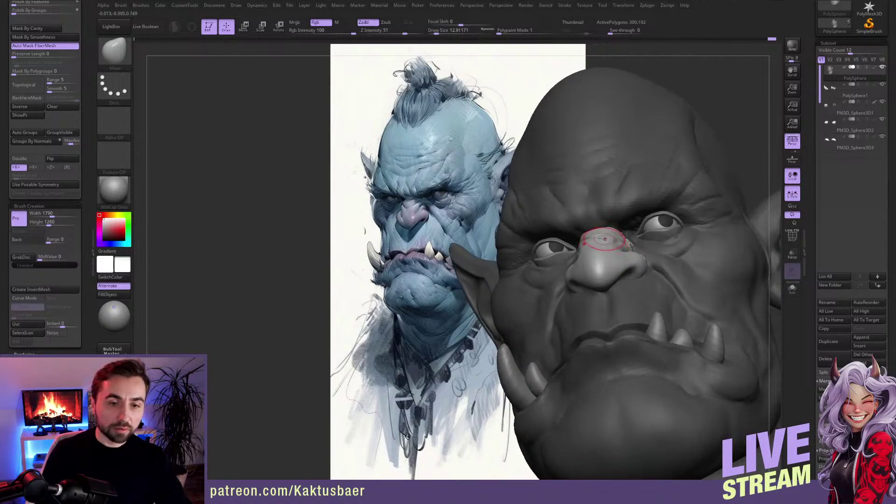
Step: Adjust the sides of the nose bridge and the nostril wings with the Move brush at draw sizes of about 17 and 13
key("bracketright")
key("bracketright")
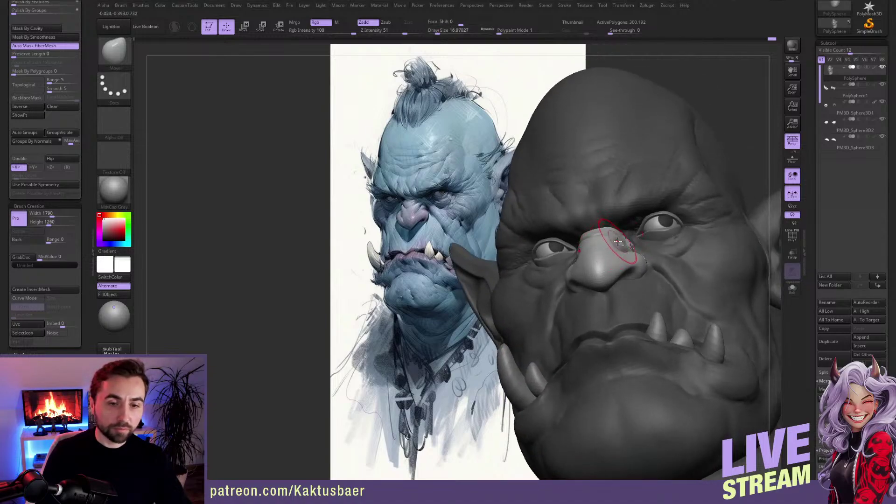
mouse_move(615, 240)
right_mouse_down()
mouse_move(623, 264)
mouse_move(612, 257)
right_mouse_up()
key("bracketleft")
key("bracketleft")
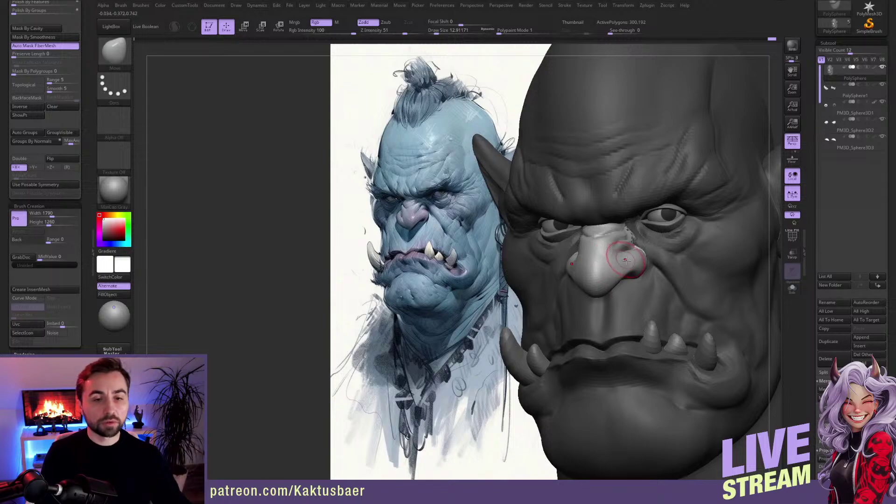
Step: Add volume to the upper nostril wings and smooth the unmasked nose surface toward the tip
key("b")
key("c")
key("b")
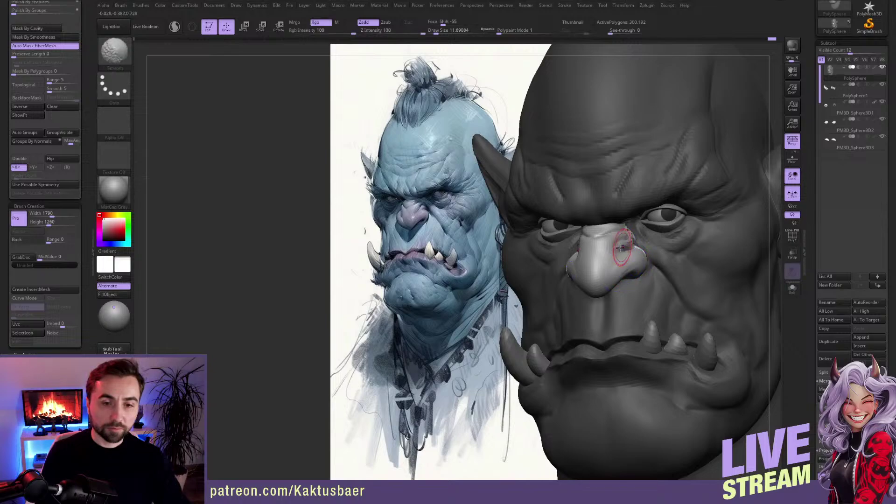
right_click_drag(625, 267, 628, 268)
key("shift")
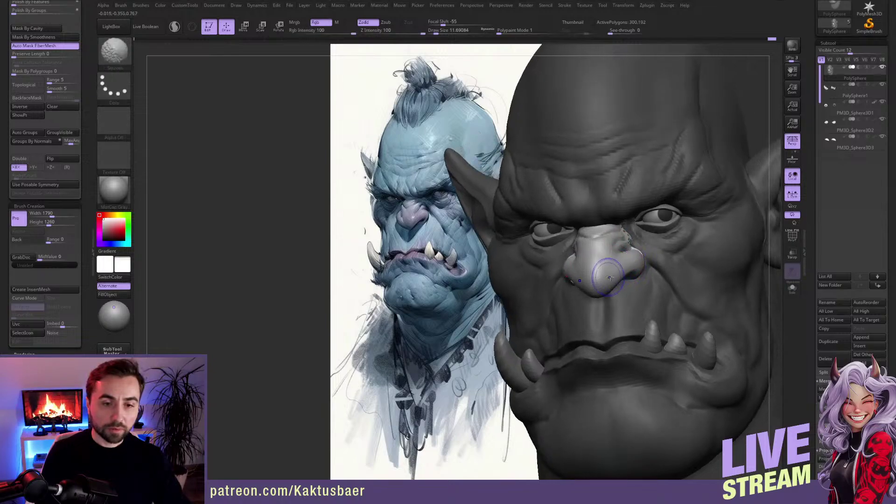
key("shift")
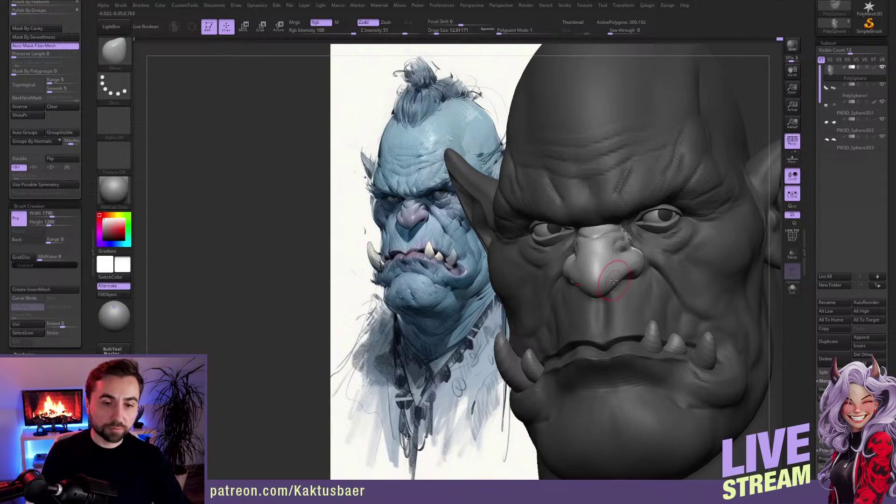
Step: Clear the mask from the head and frame the whole bust beside the reference
mouse_move(614, 280)
right_mouse_down("ctrl")
mouse_move(604, 258)
mouse_move(639, 260)
mouse_move(602, 258)
mouse_move(605, 274)
mouse_move(611, 248)
mouse_move(581, 222)
right_mouse_up("ctrl")
right_click_drag(740, 273, 695, 250, "alt")
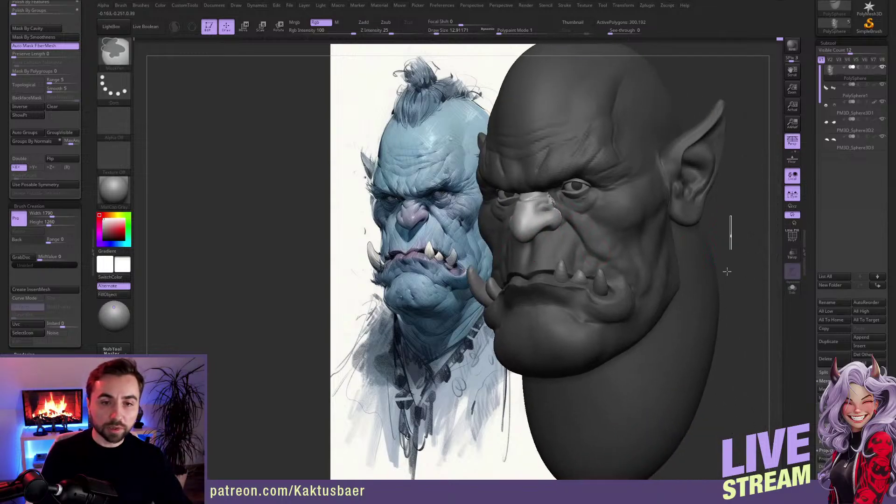
left_click_drag(727, 271, 718, 276, "ctrl")
mouse_move(691, 278)
right_mouse_down("alt")
mouse_move(681, 275)
mouse_move(686, 250)
mouse_move(662, 251)
mouse_move(670, 257)
right_mouse_up("alt")
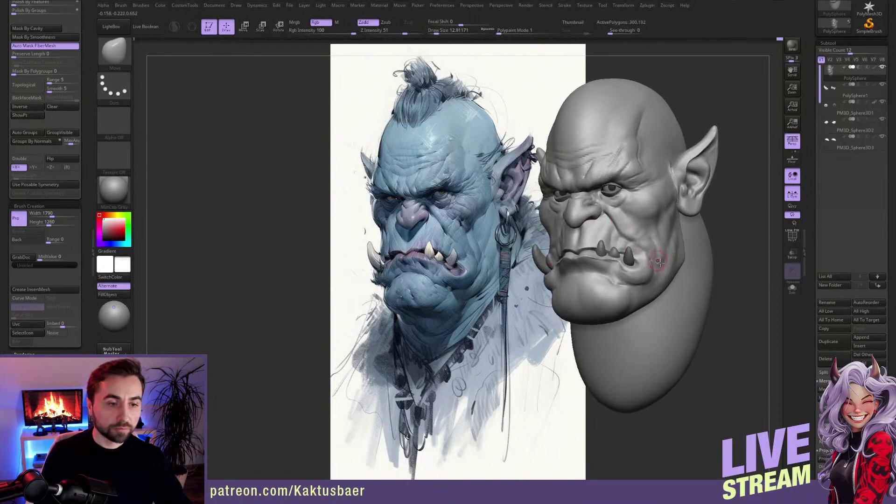
Step: Reshape the hollow cheek and the side of the jaw below the ear with the Move brush at draw sizes of about 27 and 23
right_click_drag(664, 314, 679, 255)
key("b")
key("d")
key("s")
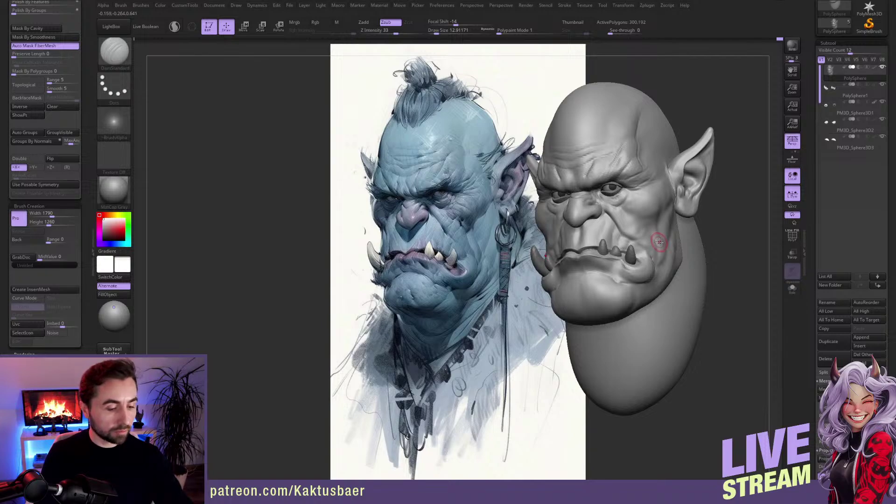
key("b")
key("m")
key("v")
key("s")
left_click(666, 227)
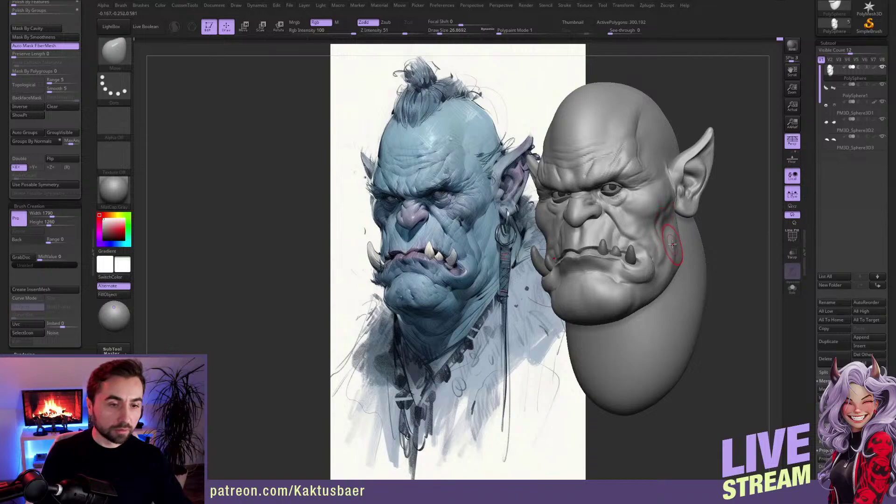
key("bracketleft")
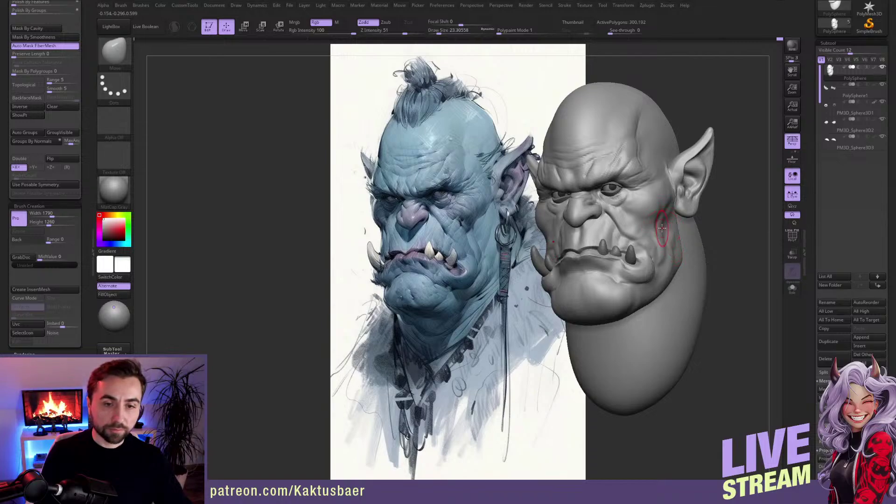
right_click_drag(662, 229, 649, 231)
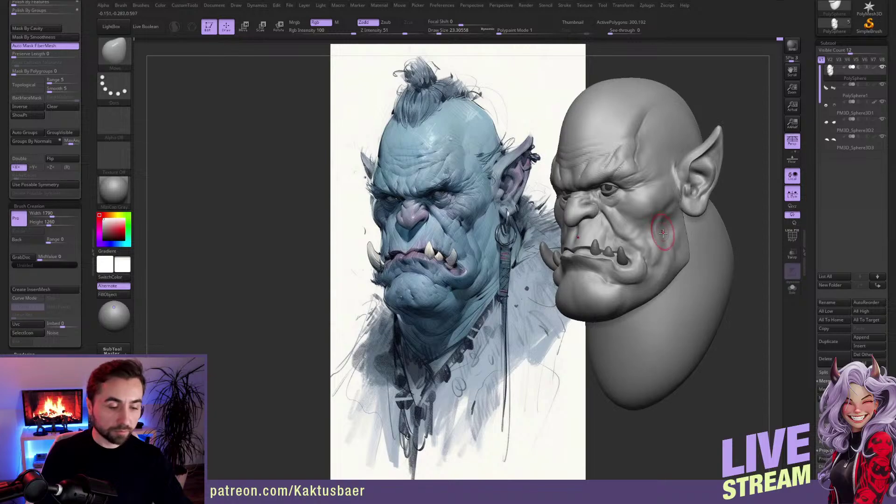
Step: Build up diagonal muscle strands from the cheekbone toward the jaw with the ClayBuildup brush at a draw size of about 15.6
key("b")
key("c")
key("b")
key("bracketright")
key("bracketleft")
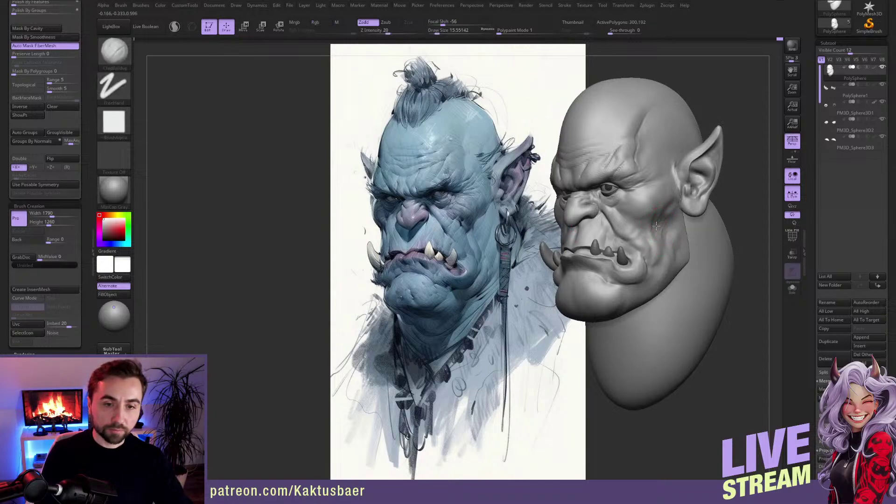
right_click_drag(666, 218, 666, 245, "ctrl")
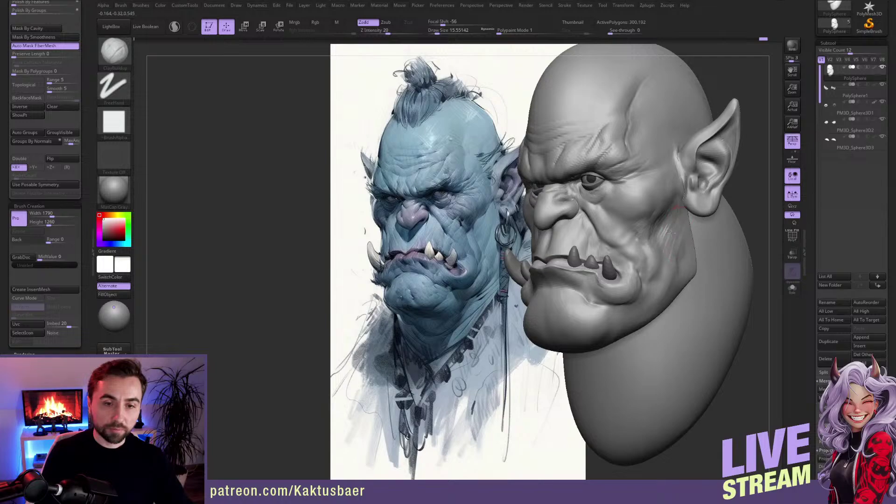
Step: Refine the cheek strands between the jaw corner and the mouth with further ClayBuildup strokes
mouse_move(670, 263)
right_mouse_down()
mouse_move(654, 262)
mouse_move(686, 235)
right_mouse_up()
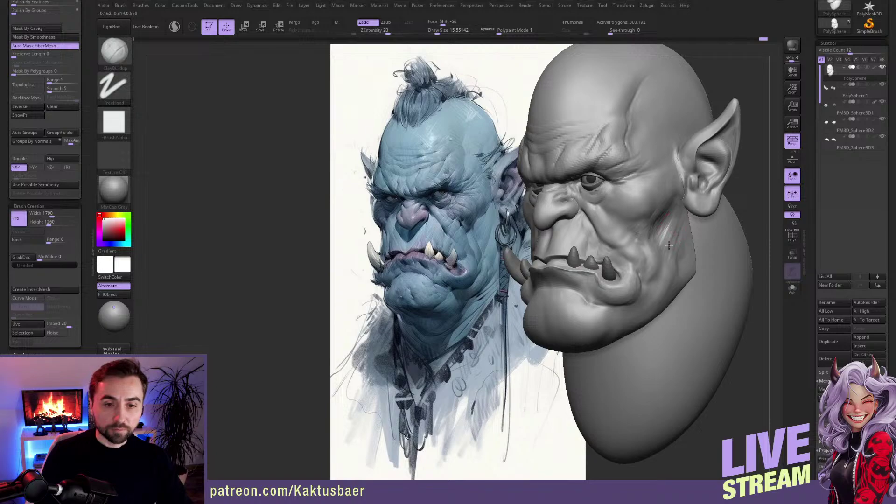
right_click_drag(672, 251, 671, 233, "ctrl")
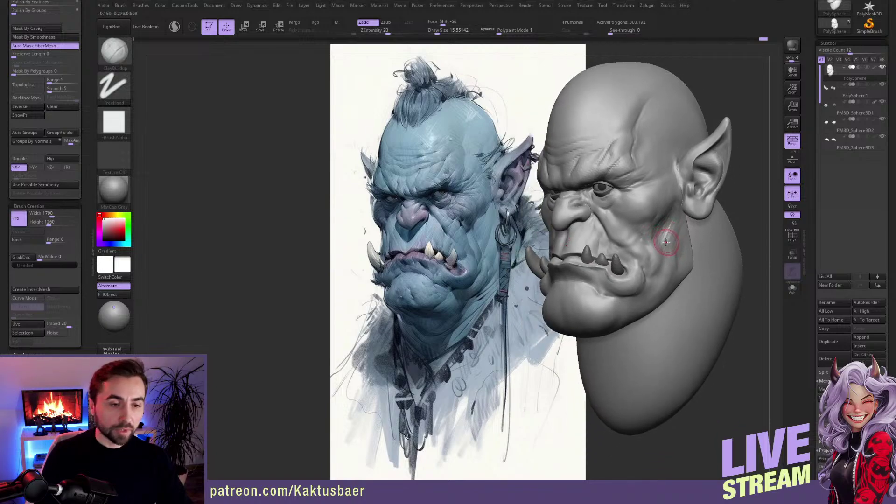
mouse_move(666, 242)
right_mouse_down()
mouse_move(654, 239)
mouse_move(660, 248)
right_mouse_up()
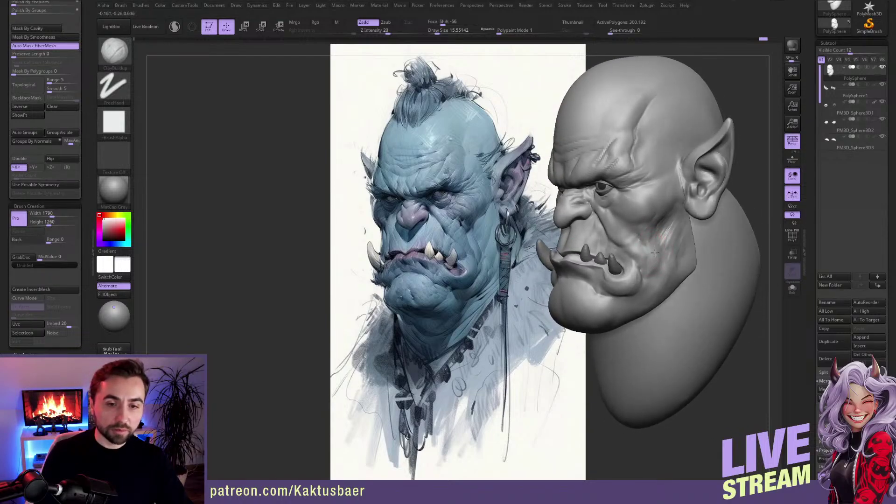
right_click_drag(652, 275, 662, 256)
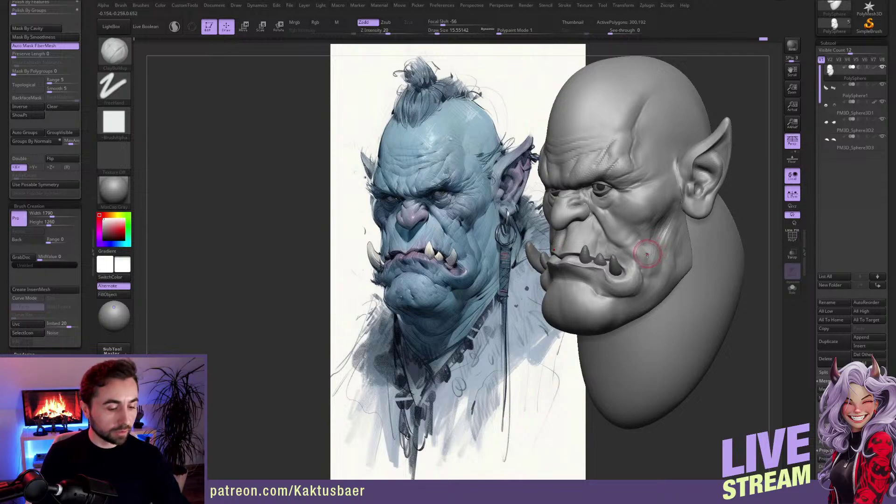
Step: Reshape the cheek and the fold between nose and mouth corner with the Move brush at draw sizes from about 31 down to 10.5
key("b")
key("m")
key("v")
key("bracketright")
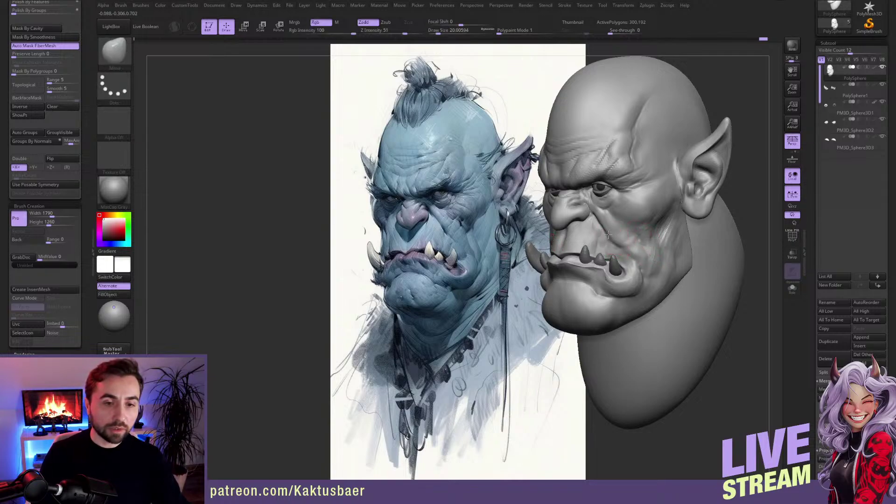
key("bracketright")
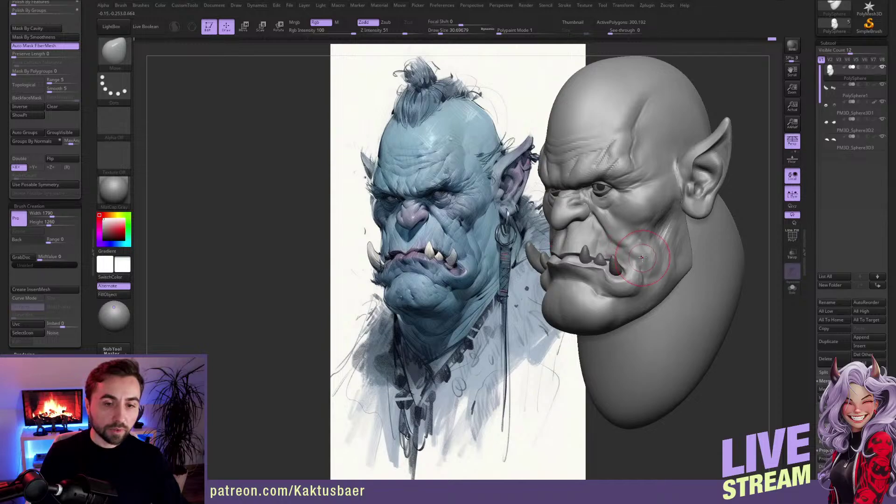
right_click_drag(642, 258, 623, 257)
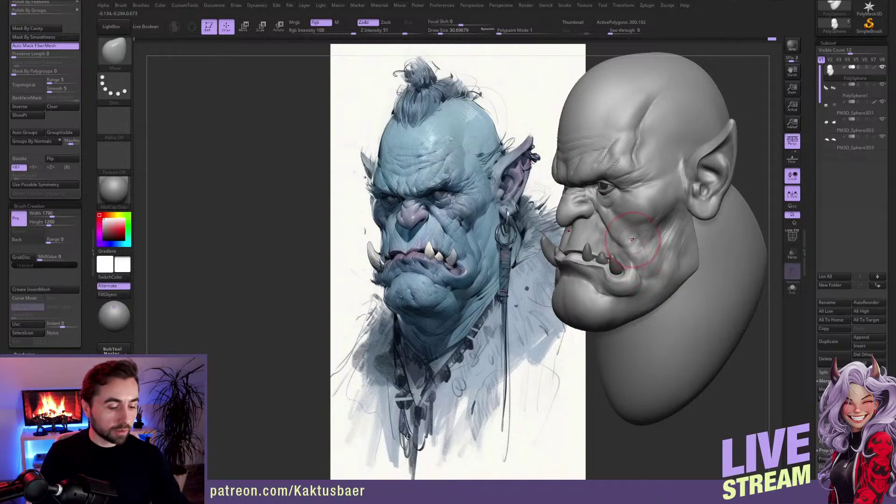
key("bracketleft")
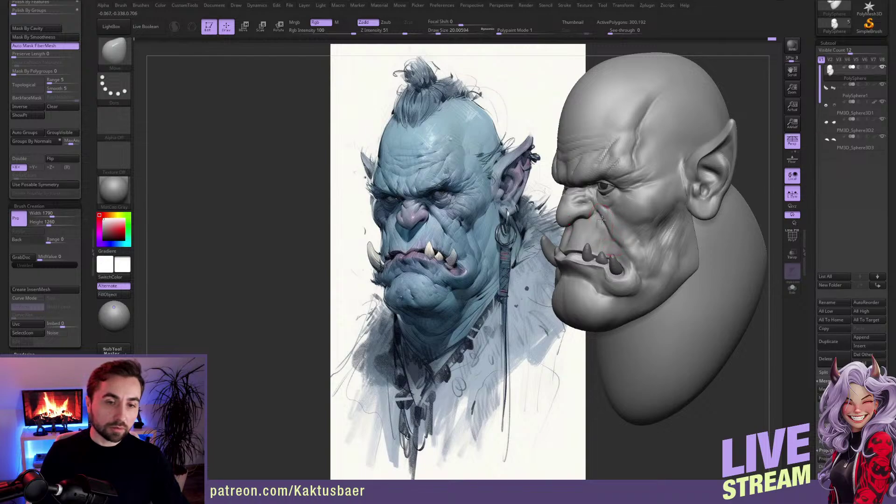
right_click_drag(632, 249, 652, 238)
key("s")
left_click_drag(631, 231, 620, 231)
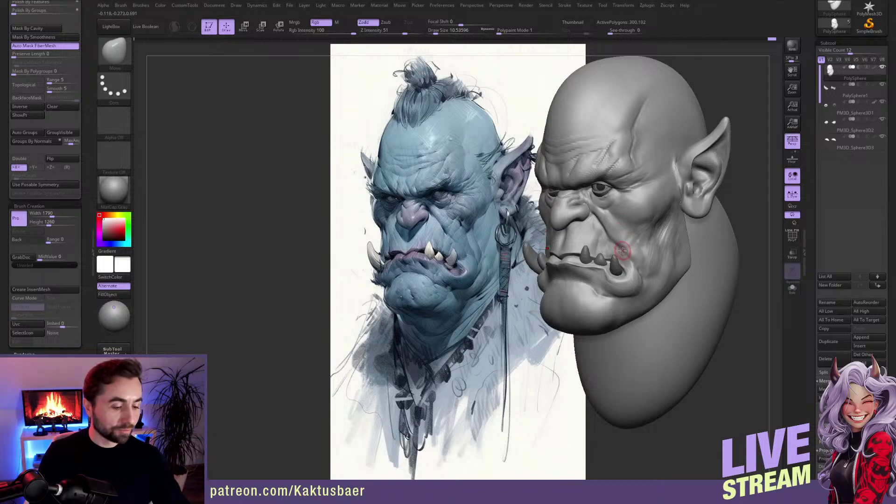
Step: Build up the fold running from the nostril toward the cheek with the ClayBuildup brush at draw sizes of about 5 and 8.4
key("b")
key("c")
key("b")
mouse_move(598, 211)
right_mouse_down("ctrl")
mouse_move(595, 234)
mouse_move(601, 211)
right_mouse_up("ctrl")
key("s")
left_click_drag(605, 211, 598, 208)
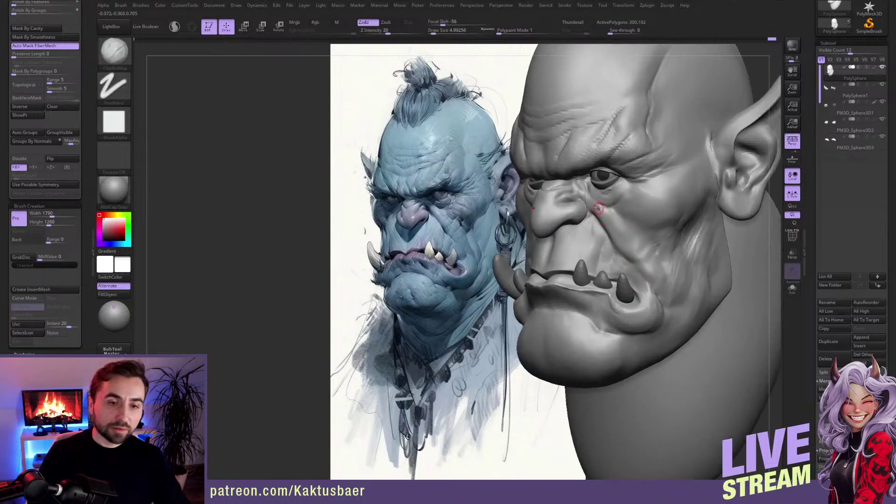
key("bracketright")
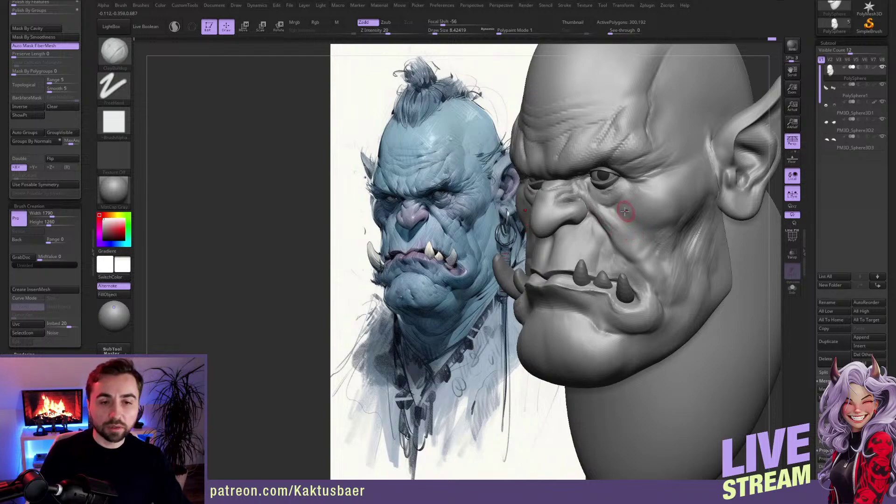
Step: Carve wrinkles into the bag under the eye with the DamStandard brush at a draw size of about 8.4
mouse_move(616, 214)
right_mouse_down()
mouse_move(630, 214)
mouse_move(607, 210)
mouse_move(592, 191)
right_mouse_up()
key("b")
key("d")
key("s")
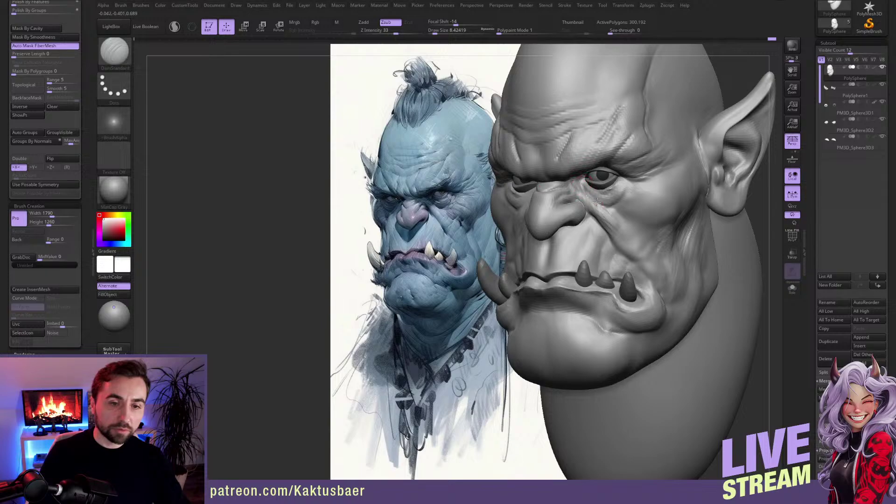
mouse_move(598, 200)
left_mouse_down()
mouse_move(593, 194)
mouse_move(613, 204)
mouse_move(592, 197)
mouse_move(619, 191)
left_mouse_up()
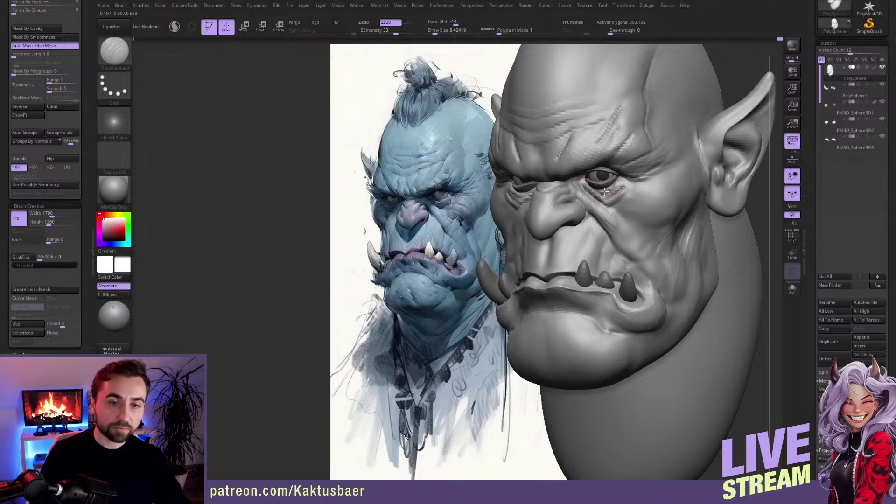
Step: Build up the cheek between the mouth corner and the jaw with the ClayBuildup brush at draw sizes of about 10.5 and 14.2
mouse_move(644, 224)
right_mouse_down("ctrl")
mouse_move(653, 229)
mouse_move(664, 218)
mouse_move(667, 232)
right_mouse_up("ctrl")
key("b")
key("c")
key("b")
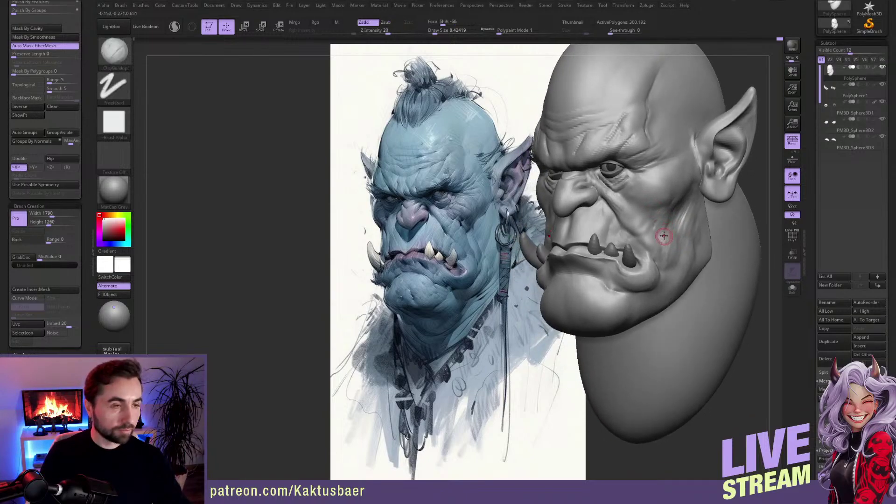
key("s")
mouse_move(663, 232)
left_mouse_down()
mouse_move(670, 216)
mouse_move(676, 229)
mouse_move(673, 220)
left_mouse_up()
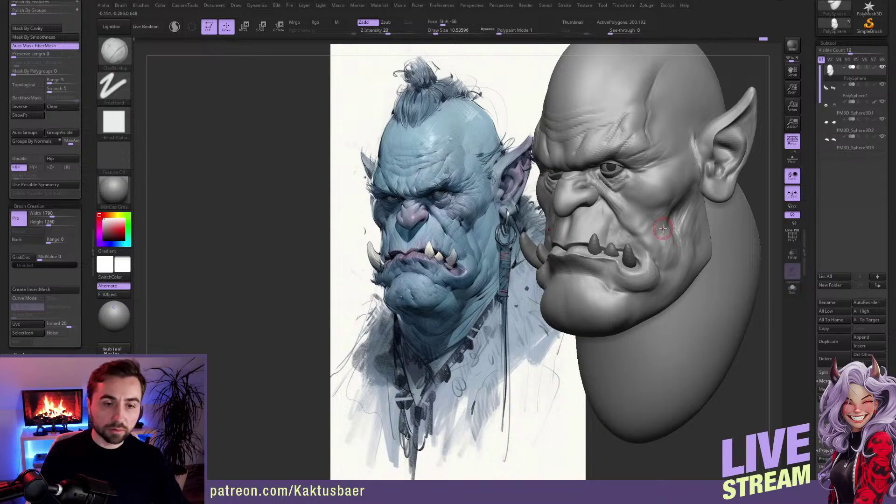
mouse_move(661, 222)
right_mouse_down()
mouse_move(676, 219)
mouse_move(657, 221)
mouse_move(669, 204)
right_mouse_up()
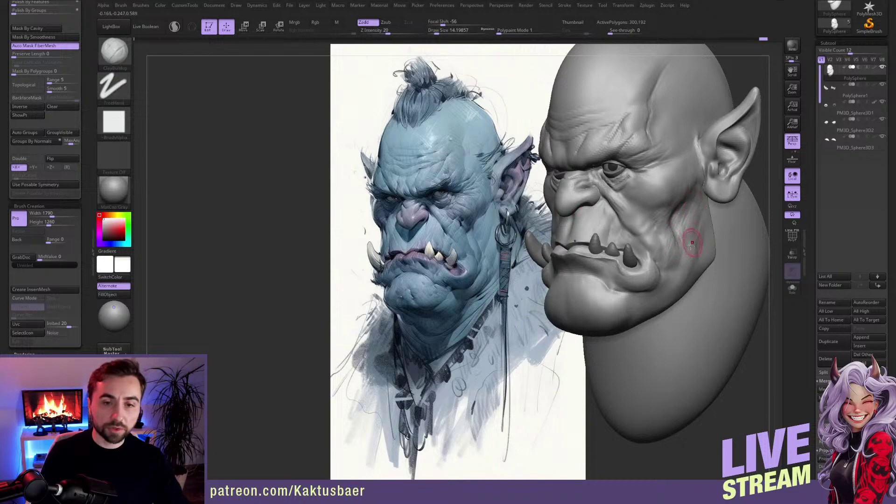
right_click_drag(685, 237, 672, 237)
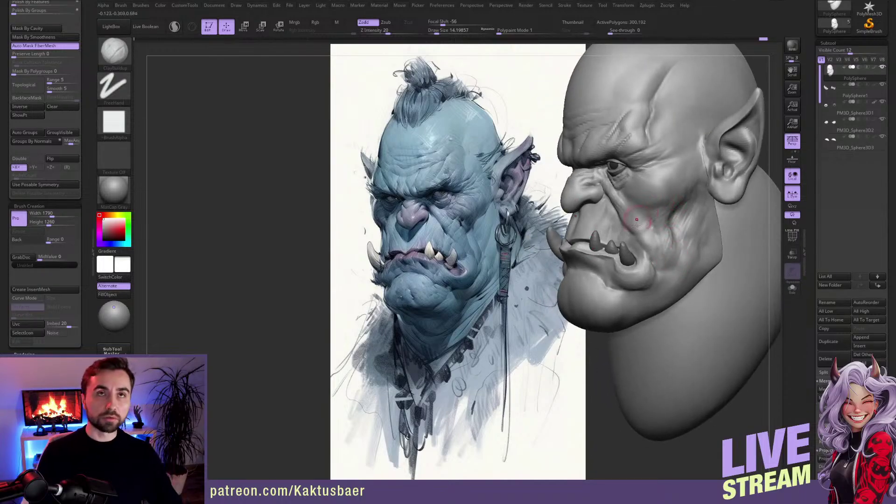
right_click_drag(667, 232, 674, 228)
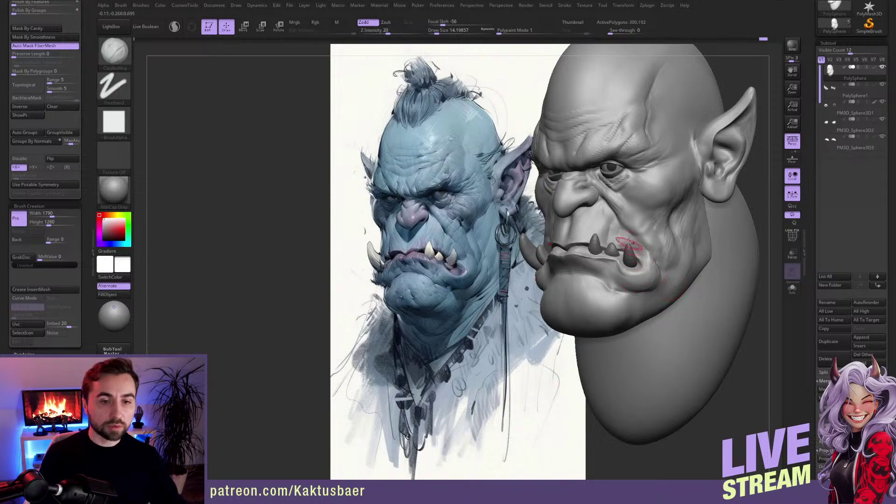
Step: Reshape the bag and folds under the eye with the Move brush at draw sizes of about 14.2 and 12.9
mouse_move(612, 209)
right_mouse_down()
mouse_move(630, 196)
mouse_move(618, 203)
right_mouse_up()
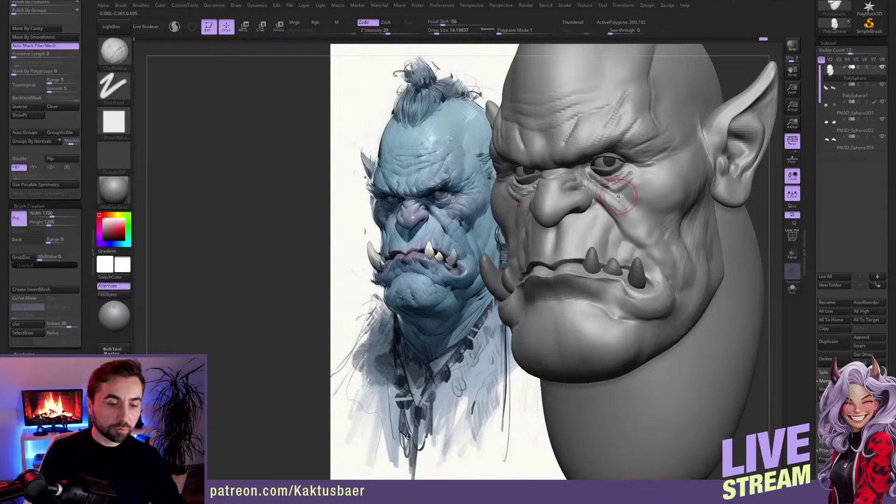
key("b")
key("m")
key("v")
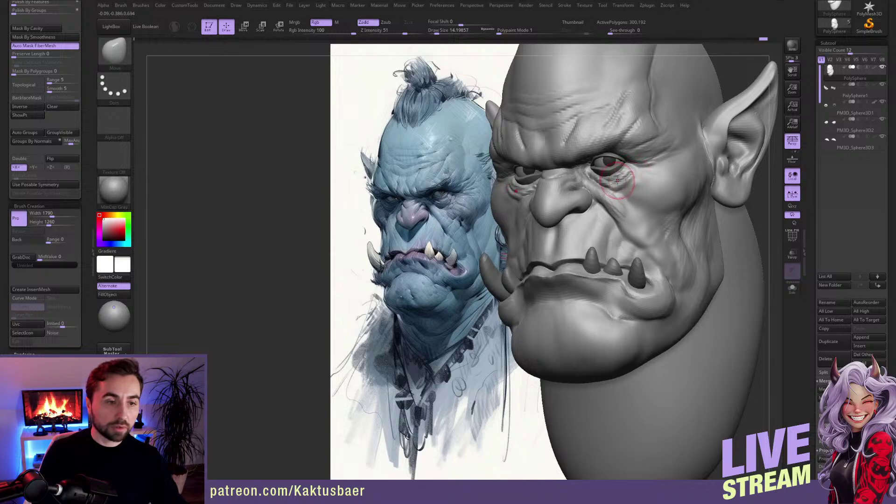
key("bracketleft")
left_click_drag(632, 175, 636, 171)
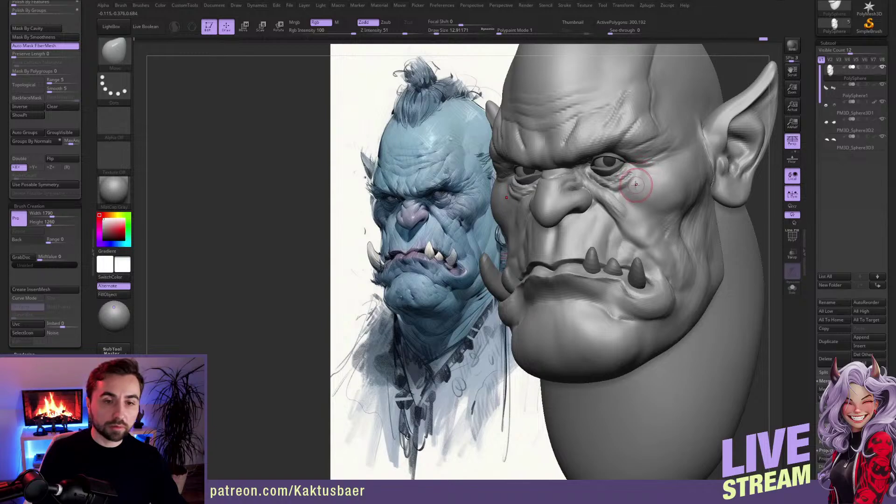
right_click_drag(644, 186, 665, 183, "alt")
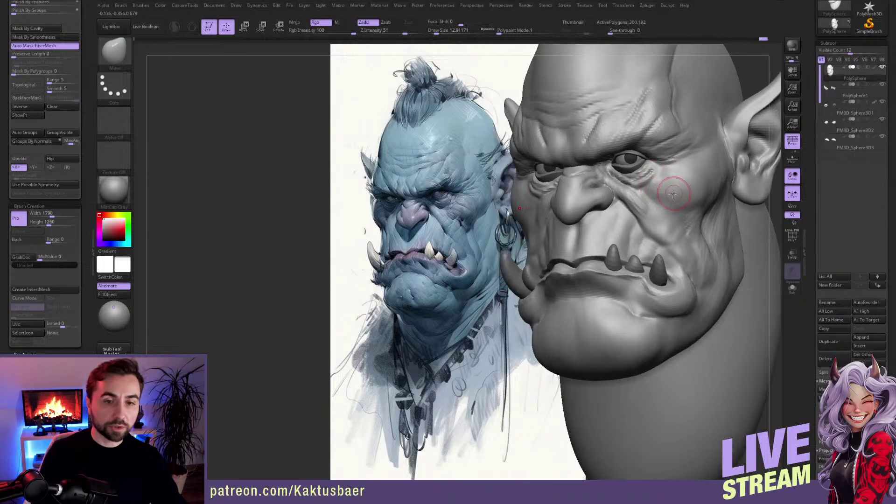
Step: Carve creases from below the eye across the cheek down to the mouth corner with the DamStandard brush at a draw size of about 8.4
key("b")
key("d")
key("s")
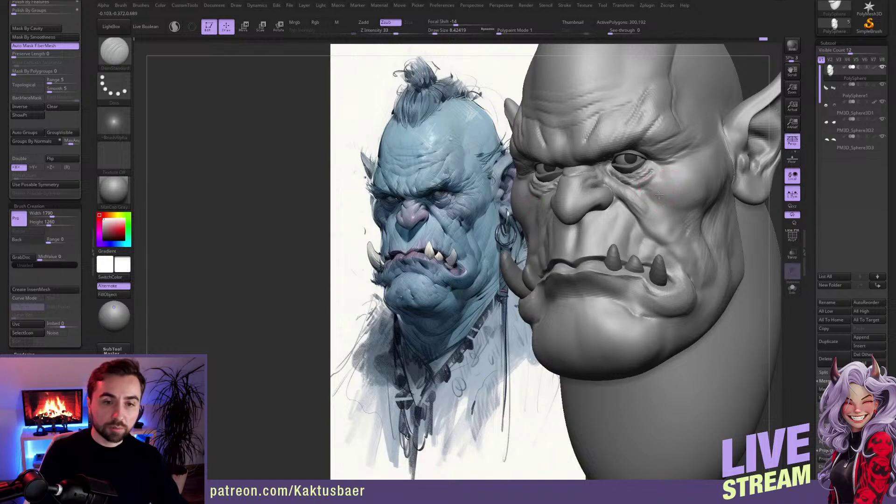
mouse_move(651, 187)
left_mouse_down()
mouse_move(679, 209)
mouse_move(667, 211)
mouse_move(682, 210)
mouse_move(683, 224)
left_mouse_up()
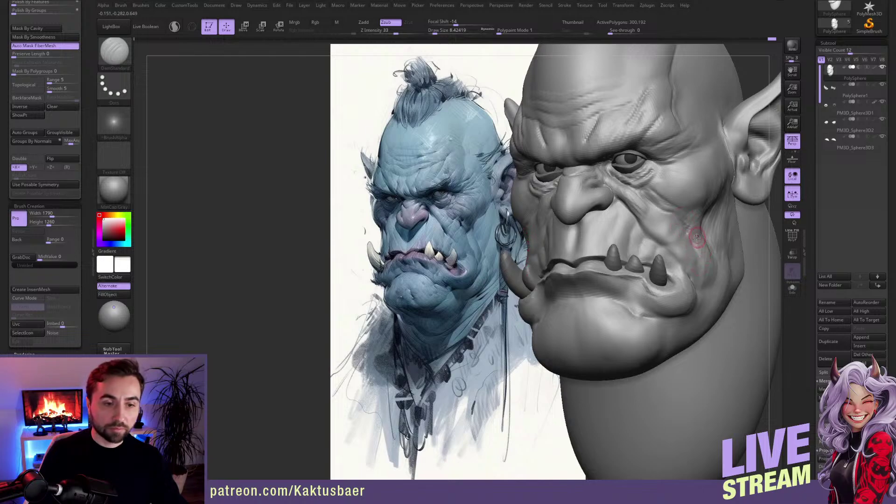
left_click_drag(697, 238, 690, 243)
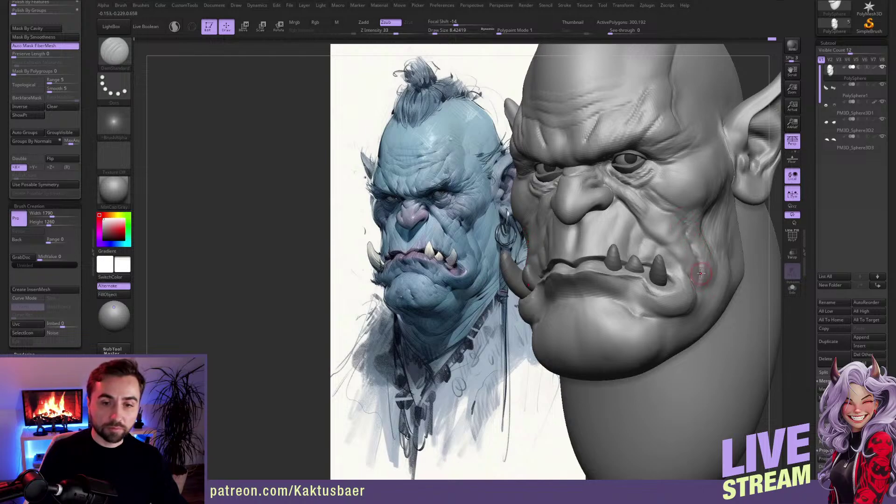
mouse_move(685, 268)
left_mouse_down()
mouse_move(686, 283)
mouse_move(679, 280)
left_mouse_up()
Step: Build up the folds beside the mouth corner with the ClayBuildup brush at a draw size of about 8.4
key("b")
key("c")
key("b")
right_click_drag(679, 280, 656, 285)
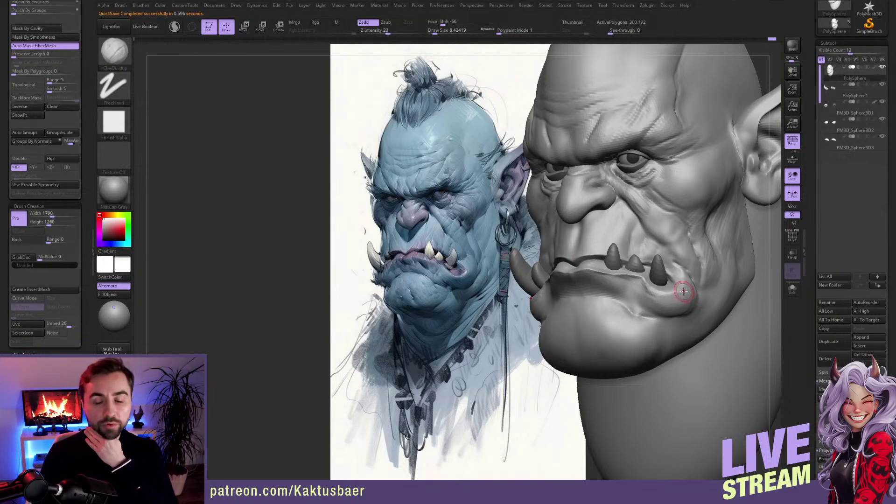
mouse_move(691, 282)
right_mouse_down()
mouse_move(642, 283)
mouse_move(681, 286)
right_mouse_up()
Step: Reshape the mouth corner and the fold beside the lower lip with the Move brush at draw sizes of about 15.6 and 11.7
key("b")
key("m")
key("v")
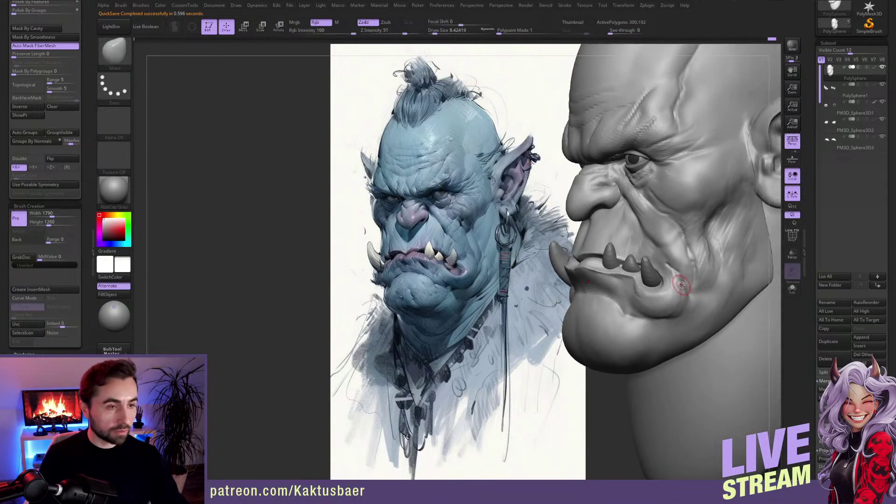
key("[")
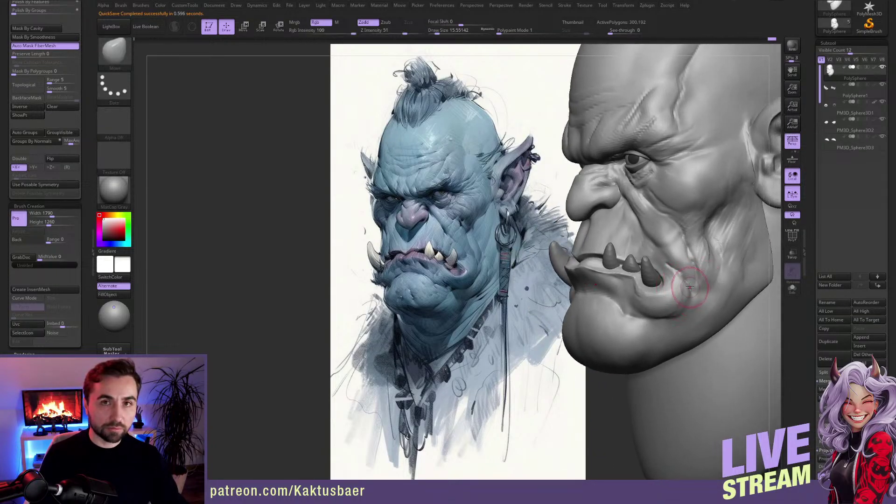
left_click_drag(682, 291, 681, 279)
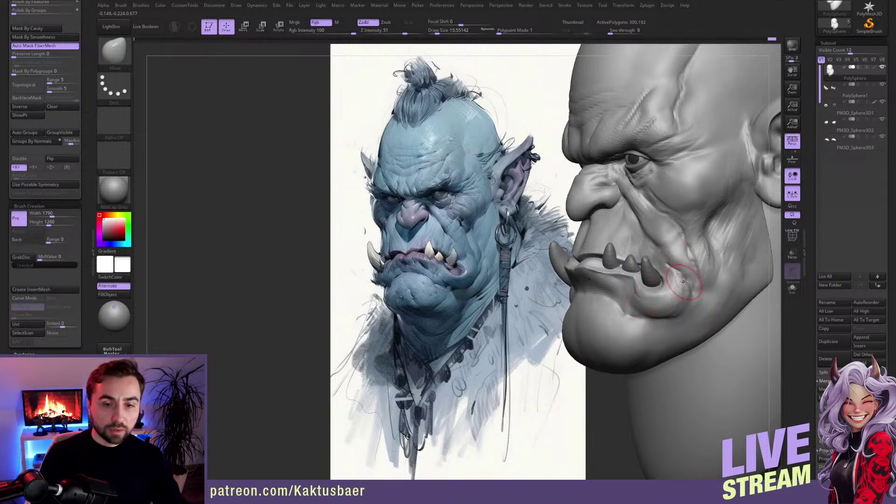
key("bracketleft")
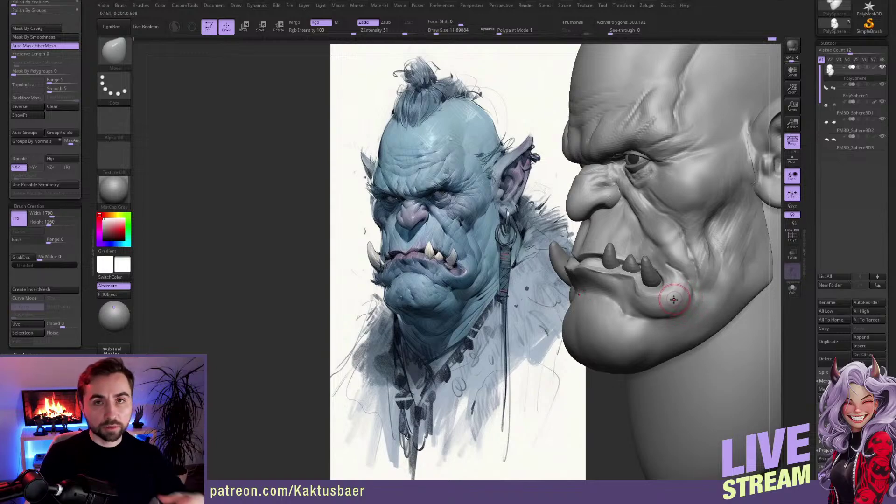
right_click_drag(674, 300, 716, 294)
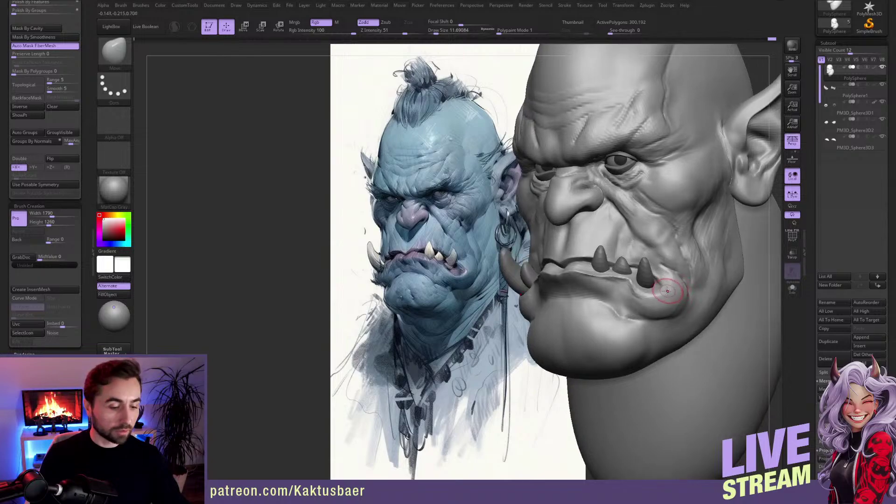
Step: Deepen the crease at the mouth corner behind the large tusk with the DamStandard brush at a draw size of about 11.7
key("b")
key("d")
key("s")
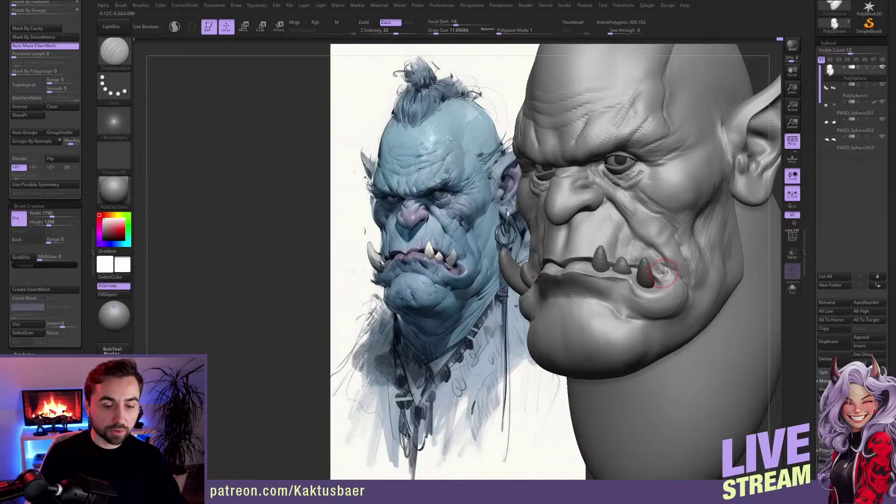
Step: Build up the mouth corner with the ClayBuildup brush at draw sizes of about 11.7 and 6.6, temporarily isolating the head mesh
key("b")
key("c")
key("b")
key("shift+s")
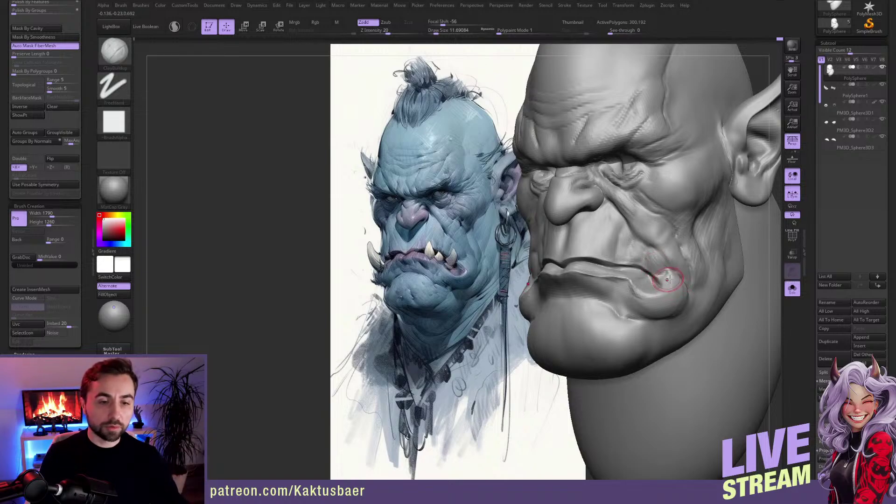
key("alt+s")
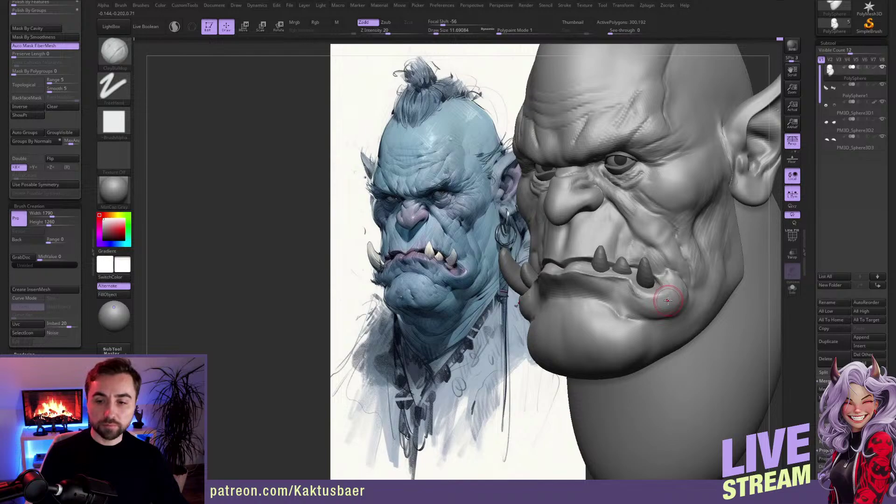
key("bracketleft")
key("bracketleft")
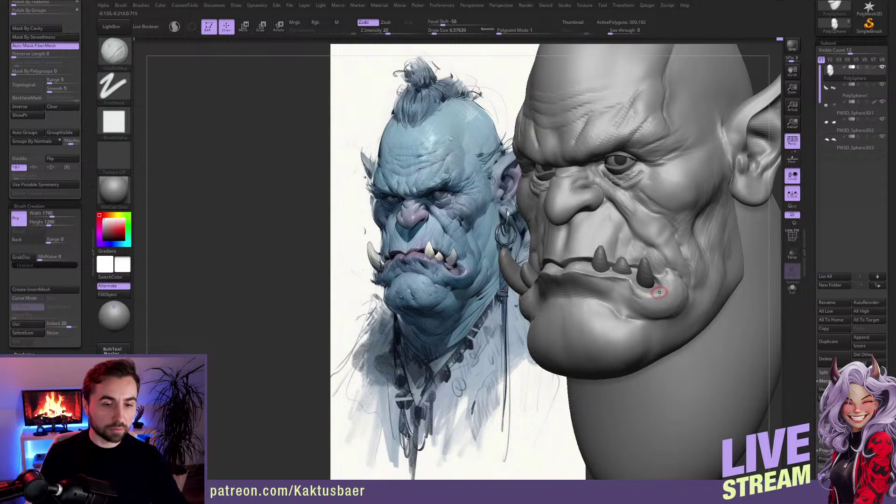
Step: Isolate the head mesh and reshape the upper lip line with the Move brush at a draw size of about 9.4
key("alt+s")
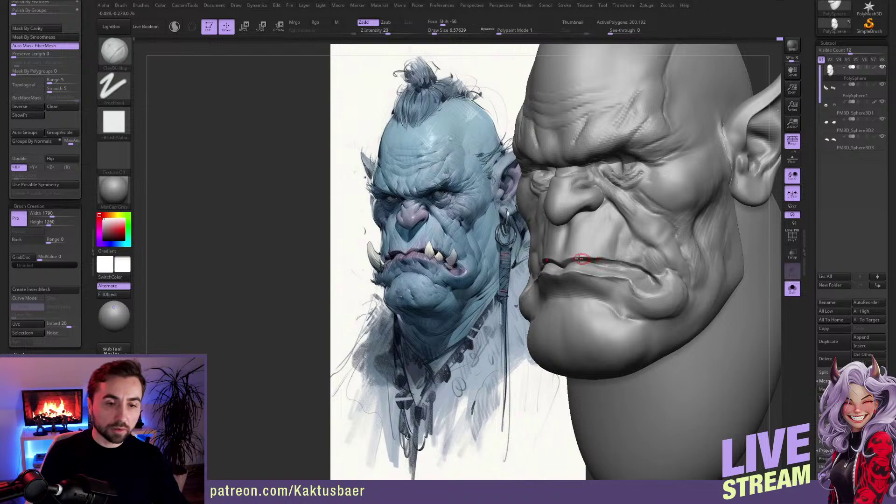
key("b")
key("m")
key("v")
key("s")
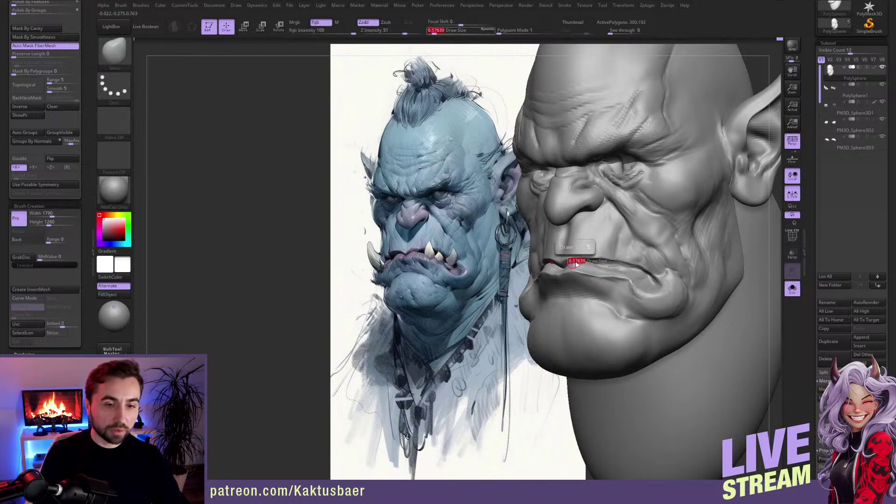
left_click_drag(576, 264, 578, 258)
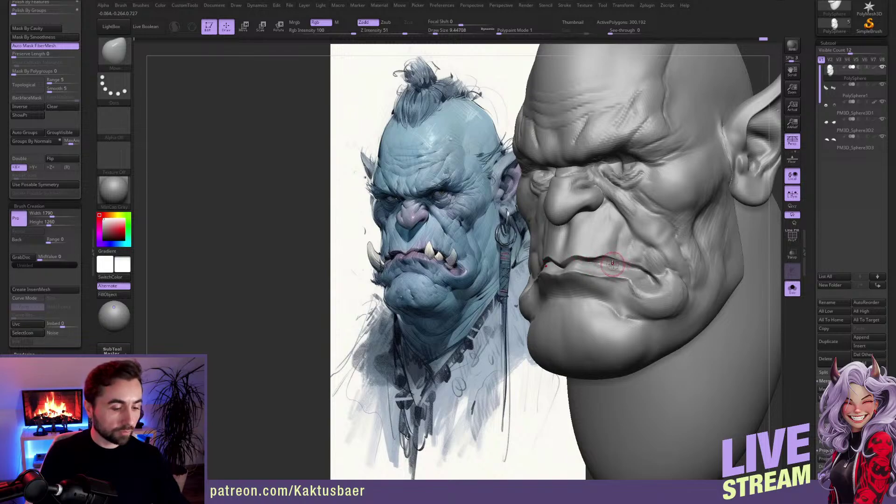
Step: Build up the lip surface along the mouth line with the ClayBuildup brush at a draw size of about 5.8
key("b")
key("c")
key("b")
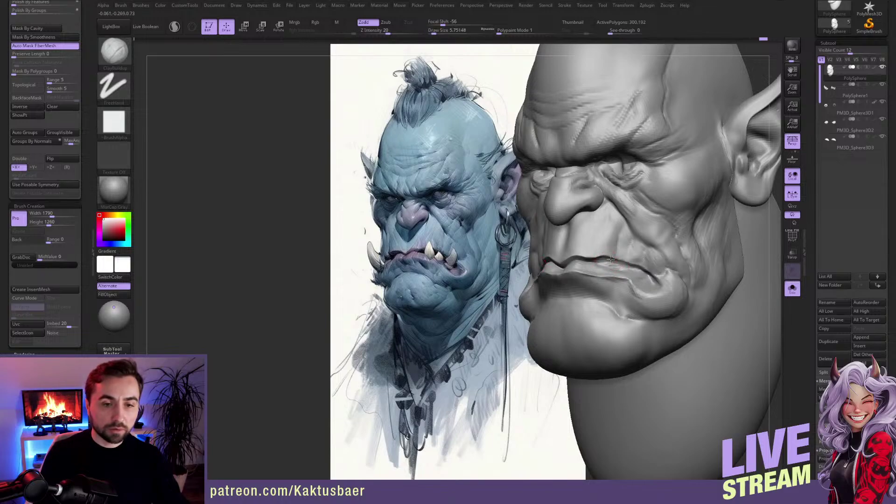
mouse_move(632, 270)
left_mouse_down()
mouse_move(616, 262)
mouse_move(640, 269)
left_mouse_up()
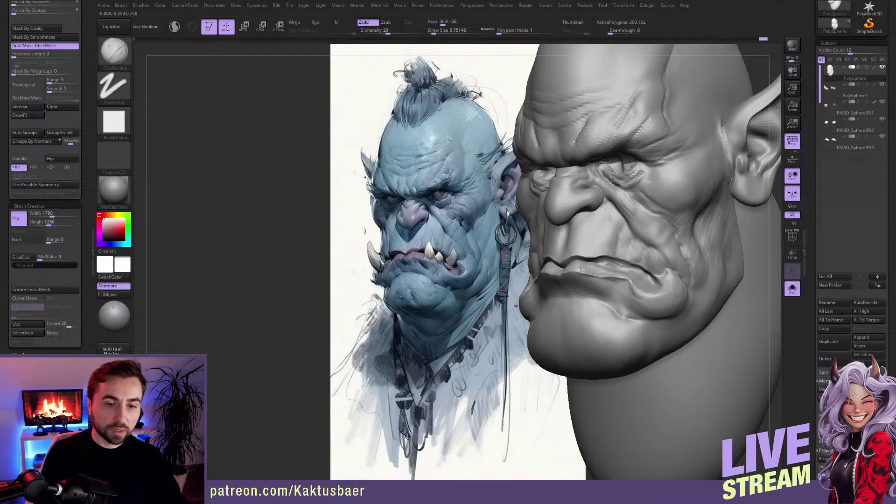
left_click(610, 261)
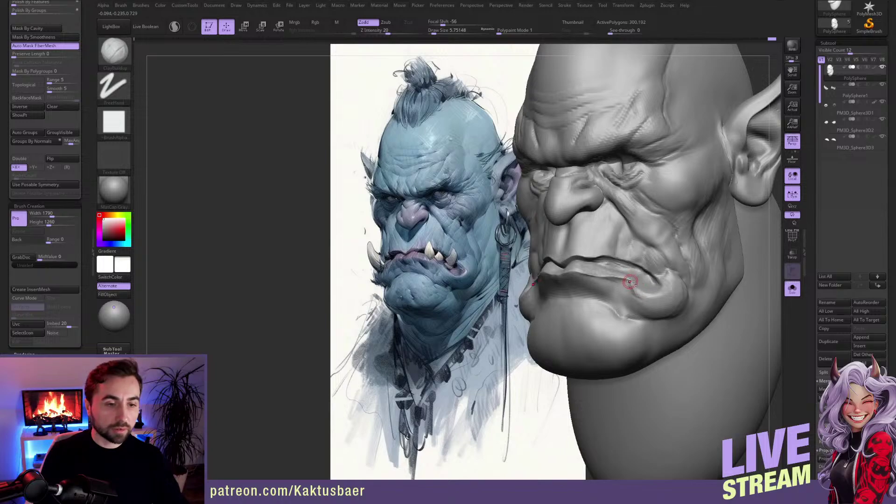
Step: Add volume to the lower lip with the ClayBuildup brush at a draw size of about 10.5 and smooth its surface
key("s")
left_click_drag(620, 282, 626, 281)
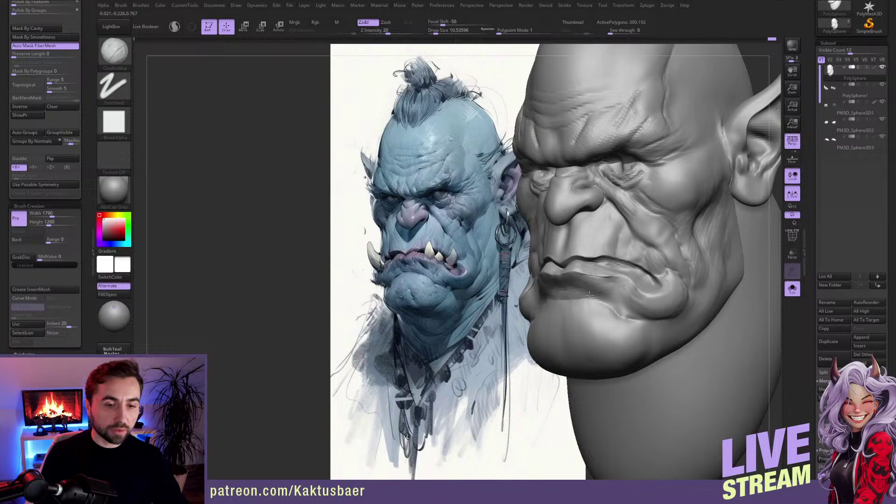
mouse_move(603, 302)
left_mouse_down()
mouse_move(612, 294)
mouse_move(598, 295)
left_mouse_up()
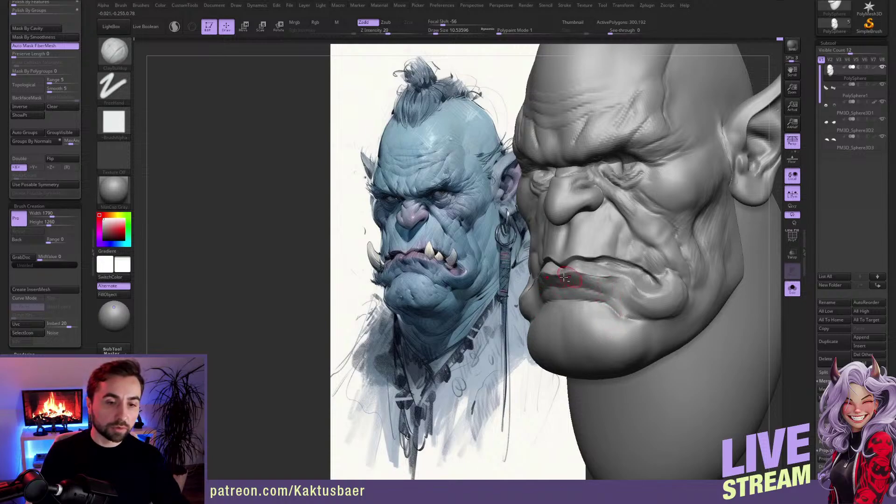
mouse_move(577, 274)
left_mouse_down("shift")
mouse_move(609, 279)
mouse_move(603, 283)
left_mouse_up("shift")
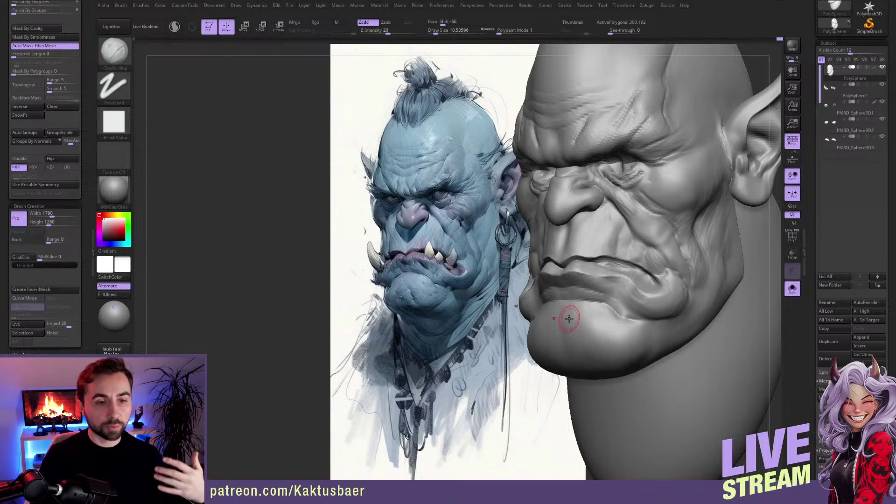
Step: Compare the lips with the teeth shown, and refine the upper lip edge using ClayBuildup at draw sizes of about 8.4, 4.3 and 6.6
key("shift+s")
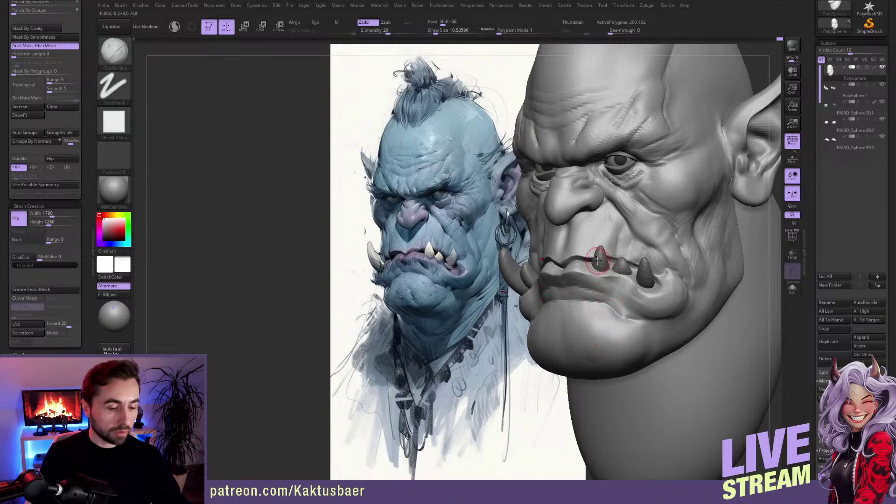
key("shift+s")
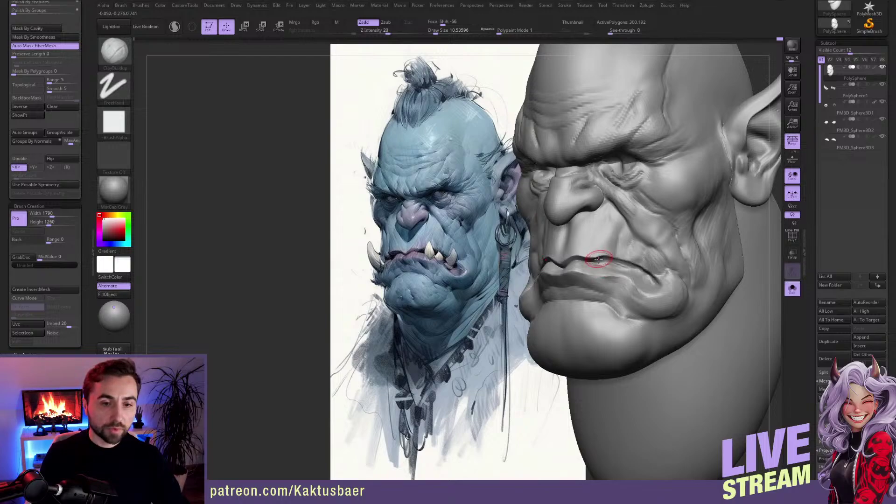
key("s")
left_click(598, 260)
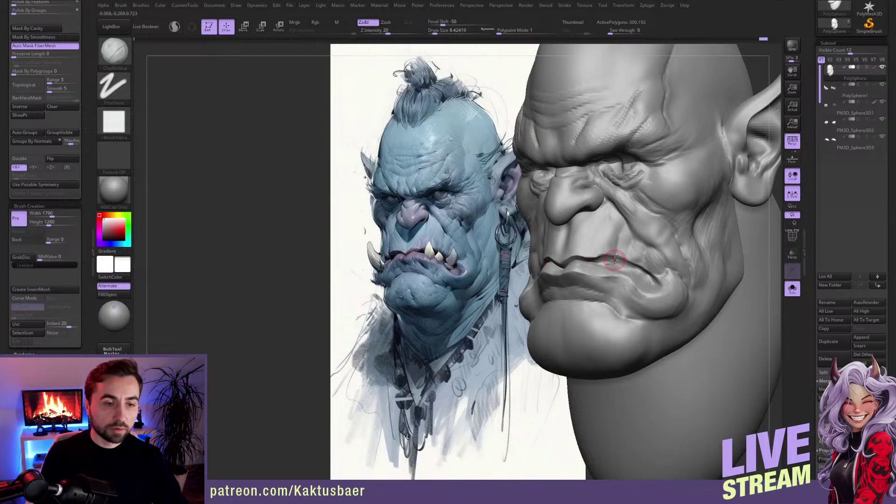
key("s")
left_click_drag(614, 260, 610, 260)
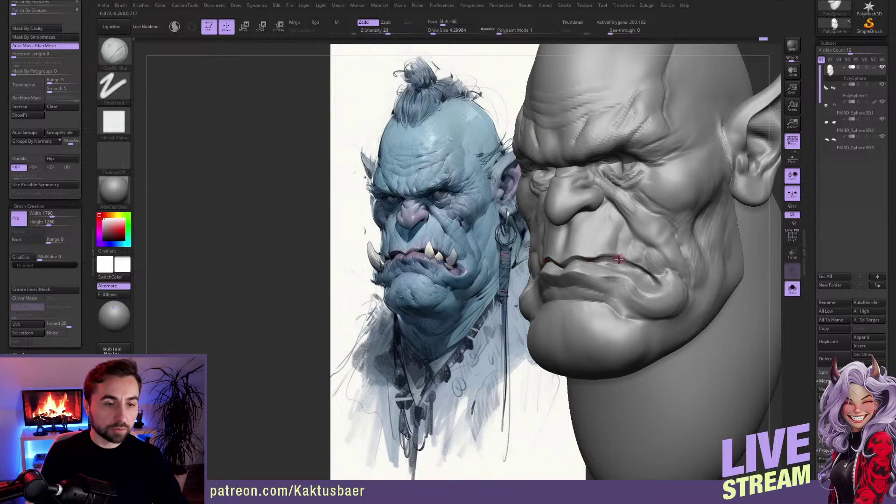
key("bracketright")
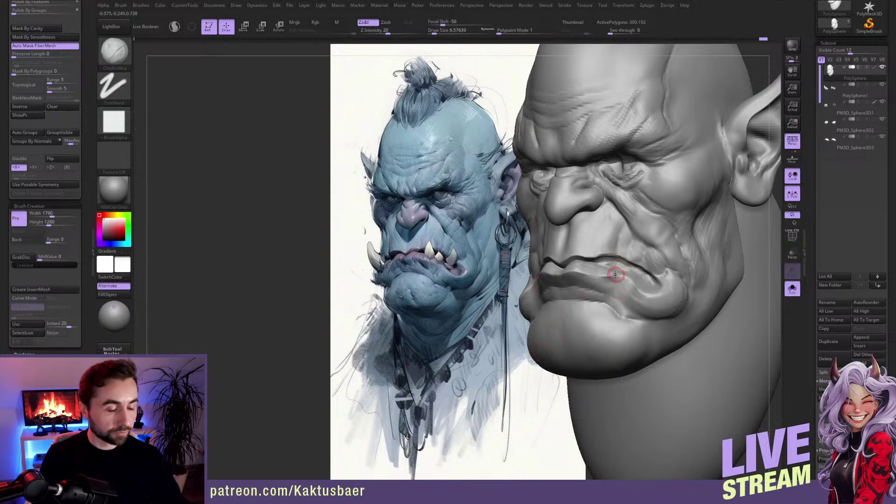
Step: Sharpen the crease between the lips with the DamStandard brush at a draw size of about 6.6 and show all subtools again
key("1")
key("2")
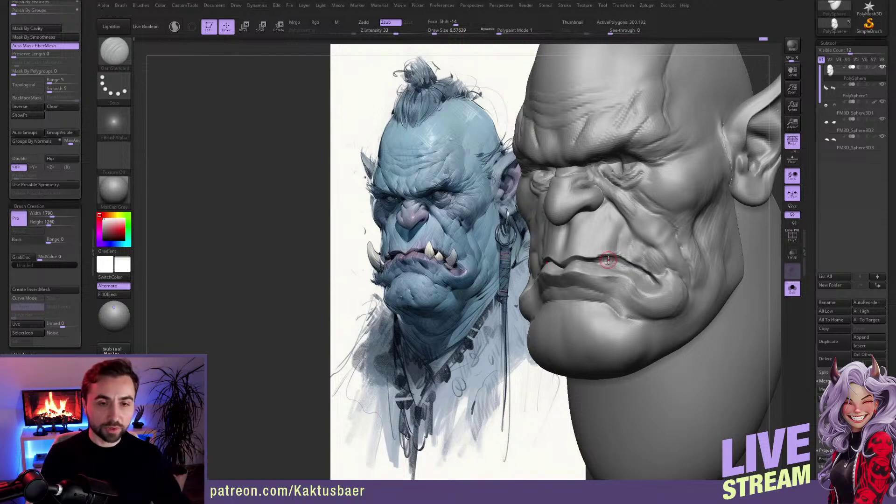
key("alt+s")
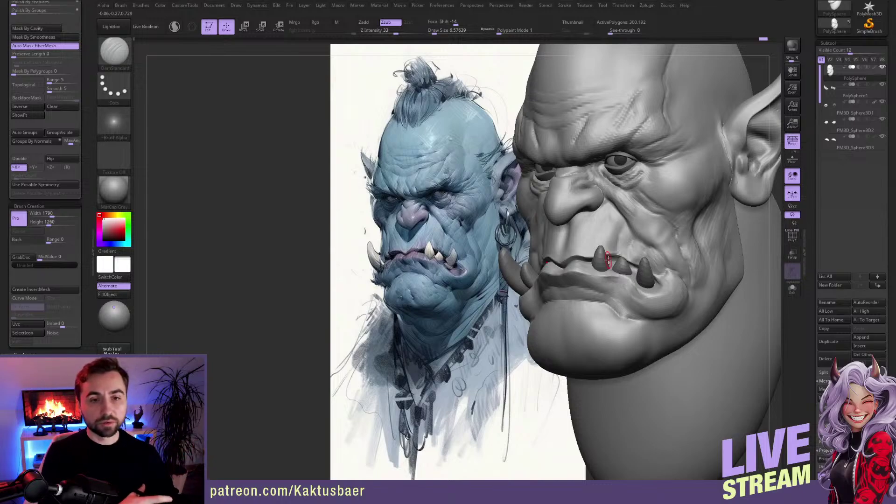
Step: Make the eyelid subtool active and adjust the lower eyelid with the Move brush at draw sizes of about 12.9 and 11.7
left_click(620, 170, "alt")
right_click_drag(611, 185, 619, 188)
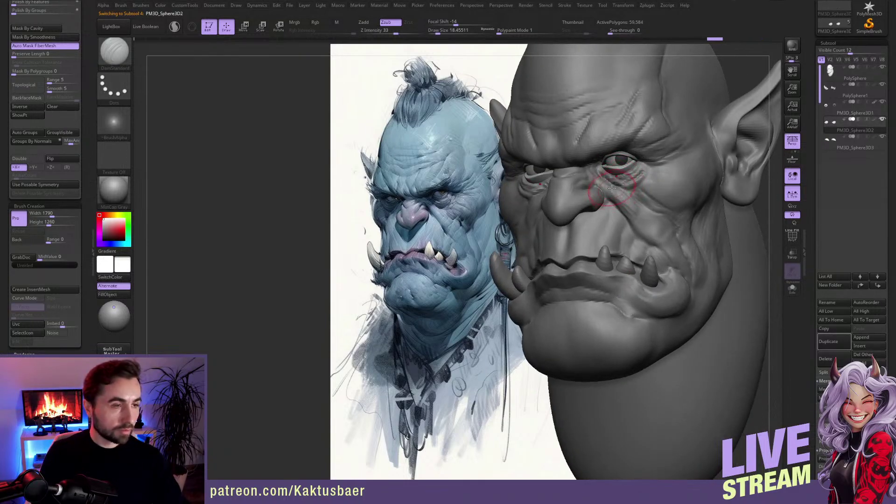
key("b")
key("m")
key("v")
key("bracketleft")
mouse_move(611, 176)
right_mouse_down("ctrl")
mouse_move(610, 193)
mouse_move(611, 178)
right_mouse_up("ctrl")
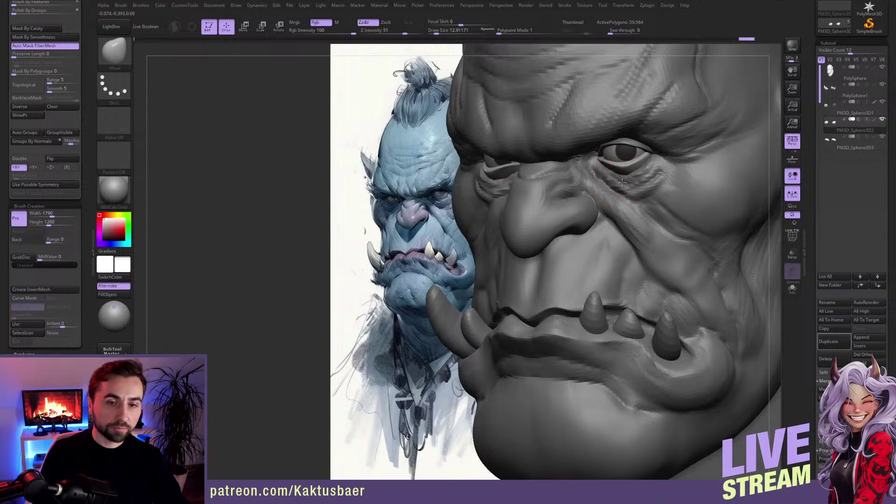
mouse_move(624, 184)
right_mouse_down()
mouse_move(593, 172)
mouse_move(635, 174)
right_mouse_up()
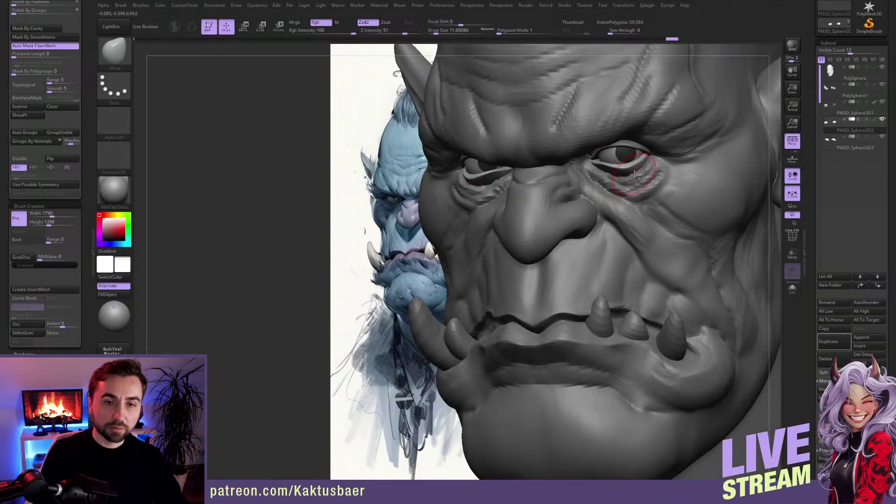
Step: Refine the shape of the lower eyelids with small Move brush strokes at a draw size of about 7.5 to 9.5
key("bracketleft")
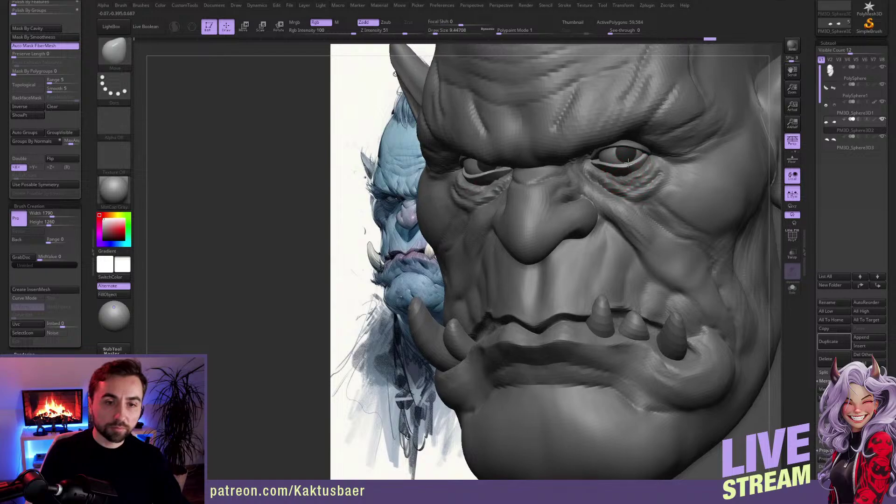
right_click_drag(619, 173, 621, 171)
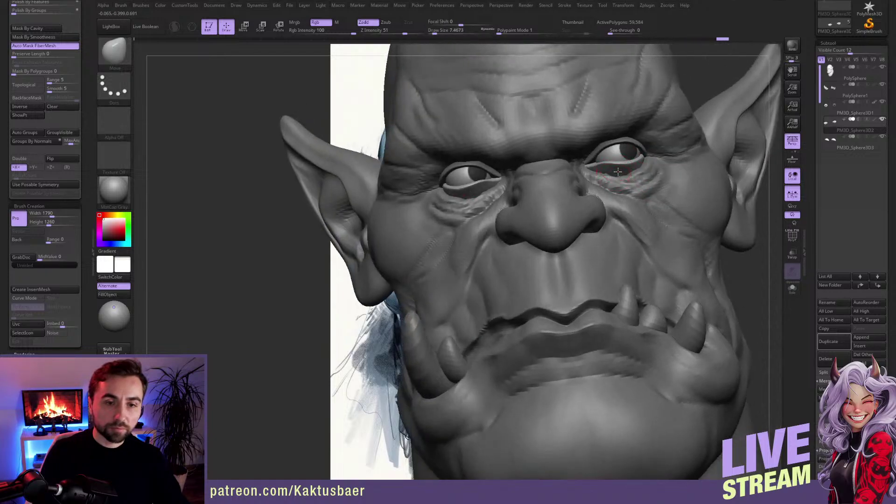
right_click_drag(644, 195, 639, 241)
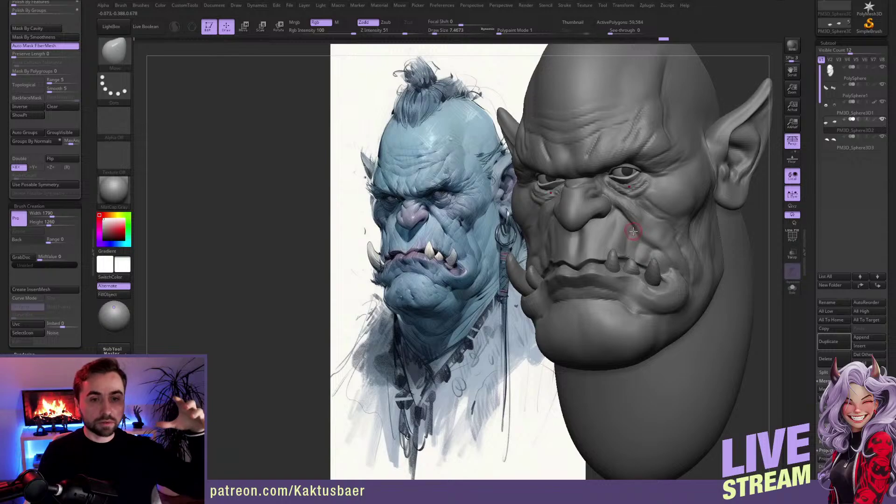
mouse_move(625, 180)
right_mouse_down("ctrl")
mouse_move(618, 200)
mouse_move(626, 184)
right_mouse_up("ctrl")
left_click_drag(622, 183, 624, 183)
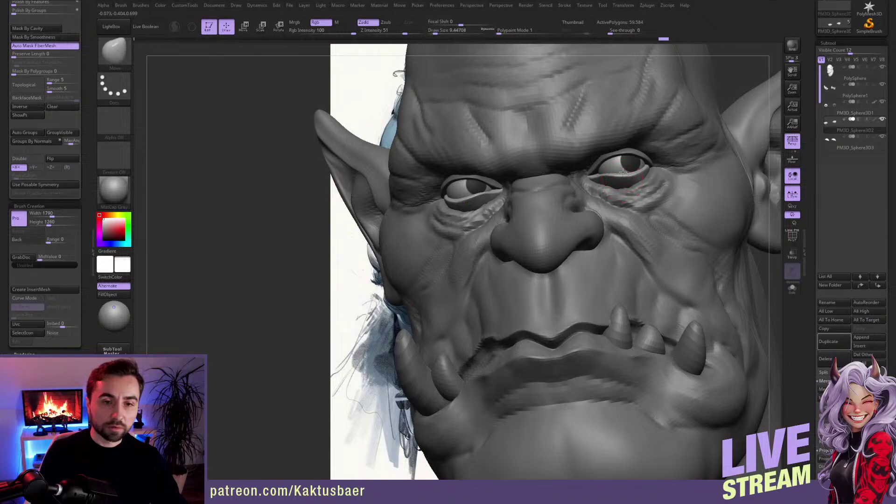
right_click_drag(624, 182, 630, 176)
left_click_drag(630, 175, 630, 170)
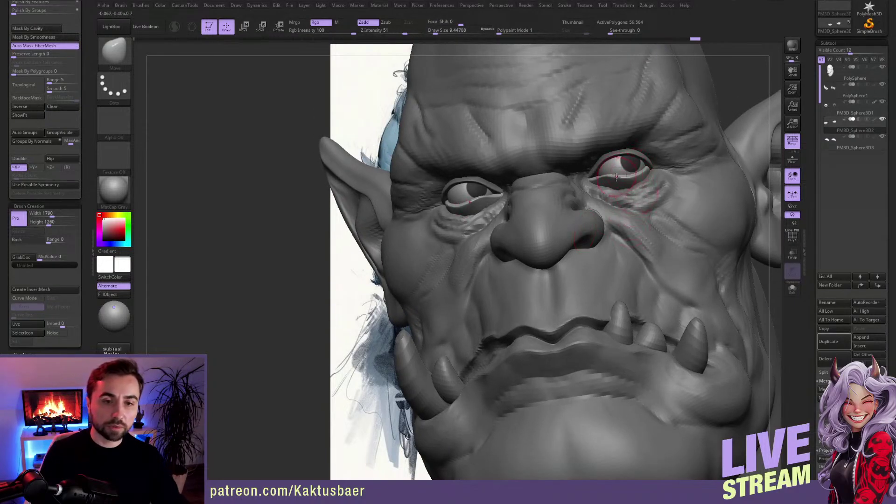
Step: Adjust the outer corner of the lower eyelids with the Move brush at a draw size of about 13
right_click_drag(615, 179, 612, 170)
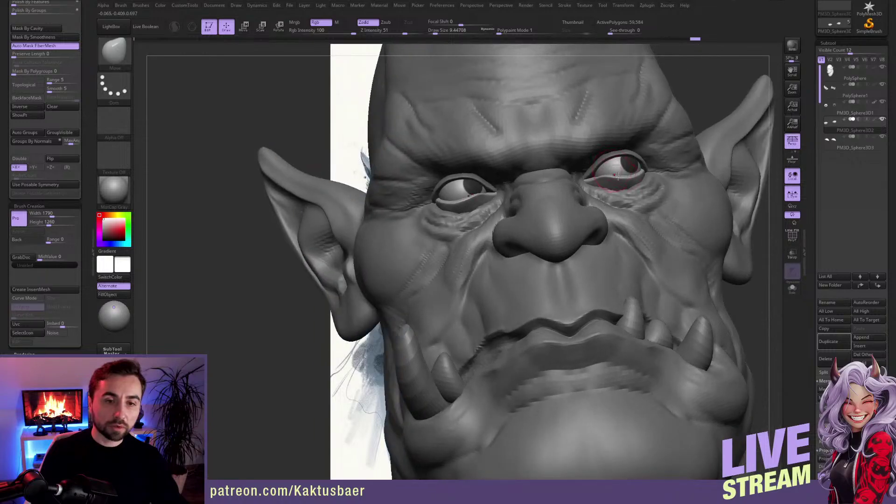
mouse_move(602, 212)
right_mouse_down()
mouse_move(620, 200)
mouse_move(689, 192)
mouse_move(708, 166)
right_mouse_up()
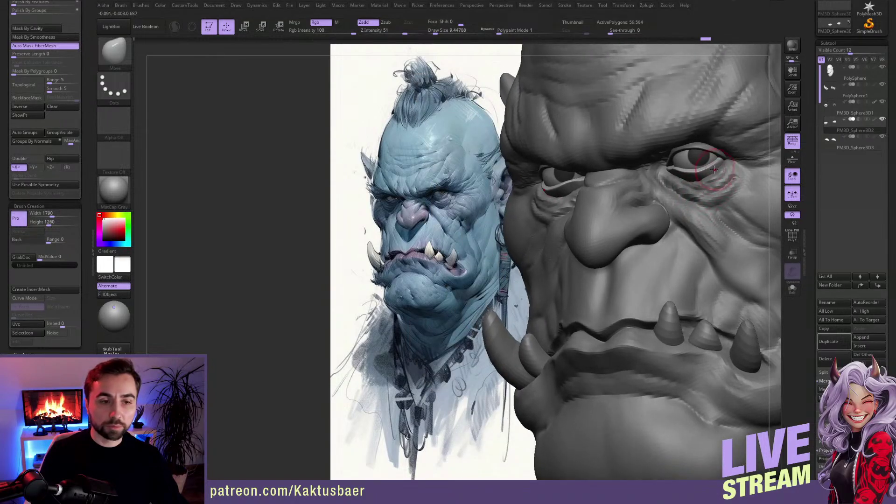
key("bracketright")
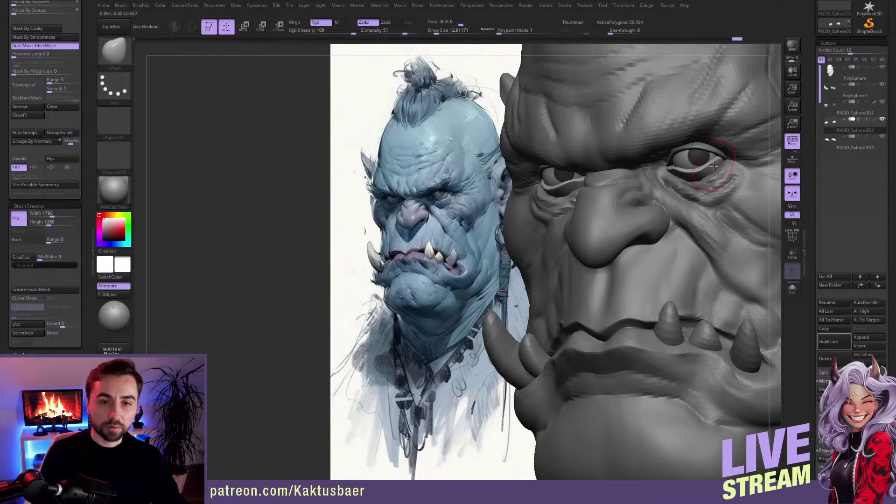
mouse_move(708, 172)
right_mouse_down()
mouse_move(704, 161)
mouse_move(691, 178)
right_mouse_up()
key("bracketleft")
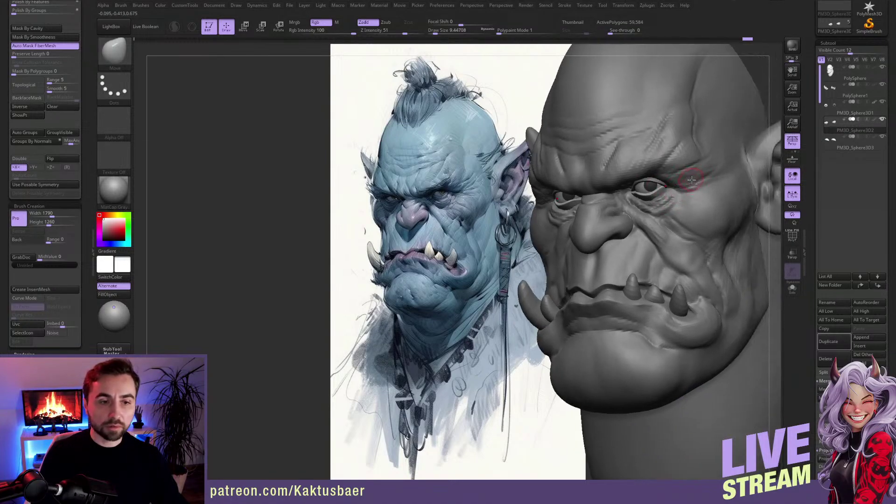
Step: Select the PolySphere head subtool and nudge the skin around the eye and upper cheek with the Move brush
left_click(691, 178, "alt")
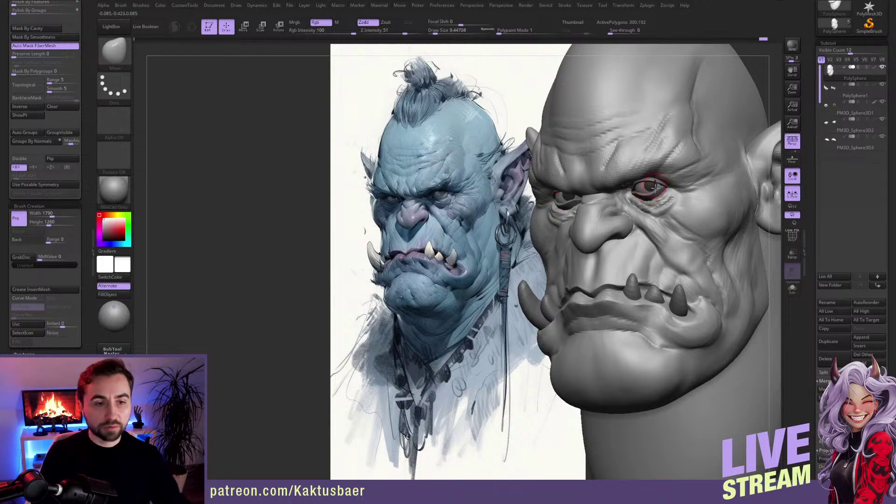
mouse_move(652, 183)
right_mouse_down()
mouse_move(641, 182)
mouse_move(655, 183)
right_mouse_up()
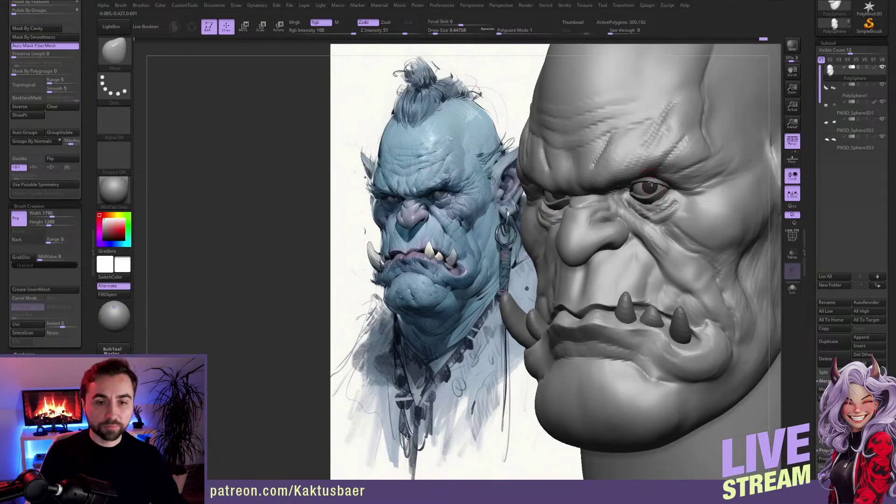
key("bracketright")
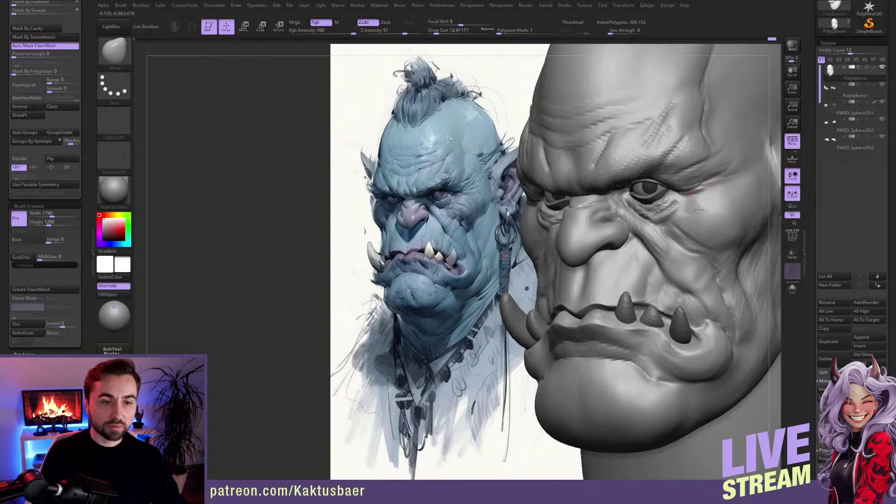
mouse_move(698, 210)
right_mouse_down("ctrl")
mouse_move(693, 198)
mouse_move(670, 216)
mouse_move(677, 281)
mouse_move(676, 261)
mouse_move(662, 269)
mouse_move(671, 270)
right_mouse_up("ctrl")
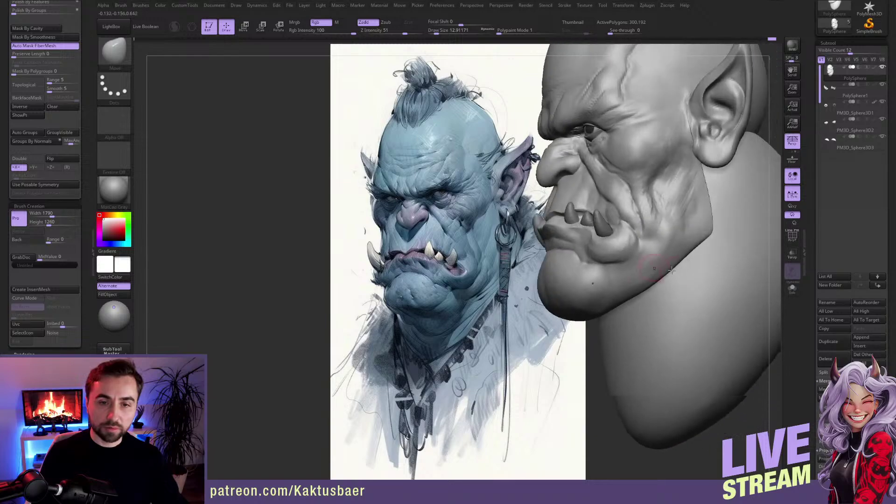
Step: Build up the neck just behind the jaw corner with ClayBuildup at a draw size of about 20
mouse_move(670, 226)
right_mouse_down()
mouse_move(720, 220)
mouse_move(720, 211)
right_mouse_up()
key("b")
key("c")
key("b")
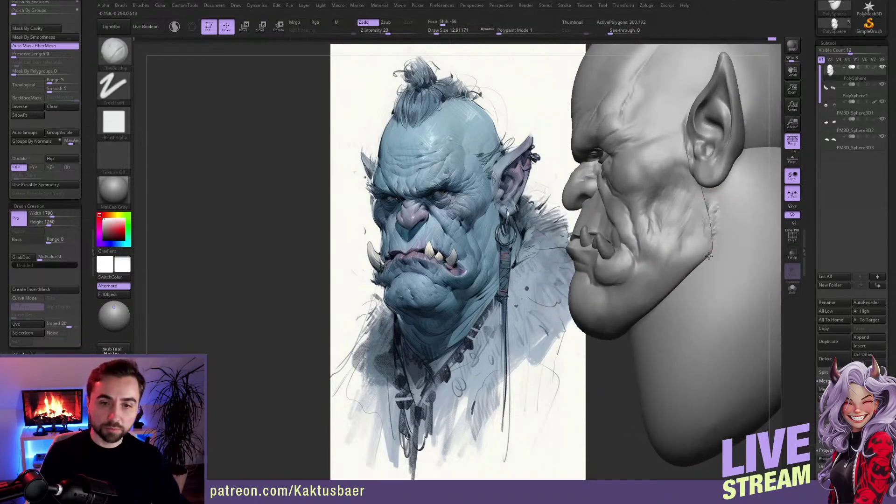
left_click_drag(708, 256, 716, 234)
right_click_drag(716, 234, 721, 219)
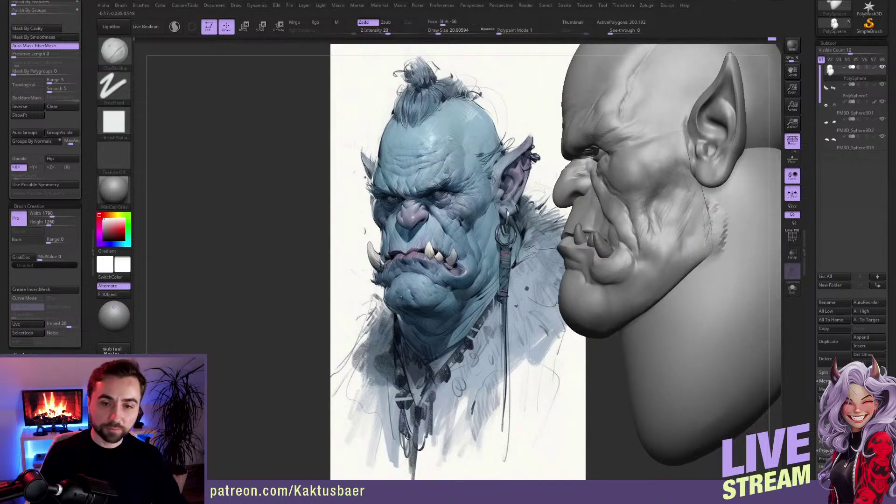
mouse_move(716, 248)
left_mouse_down()
mouse_move(726, 232)
mouse_move(717, 279)
left_mouse_up()
mouse_move(724, 275)
right_mouse_down("alt")
mouse_move(694, 279)
mouse_move(700, 262)
right_mouse_up("alt")
Step: Mask everything except the neck polygroup, keeping ClayBuildup ready for sculpting
key("w")
left_click(705, 282, "ctrl")
key("q")
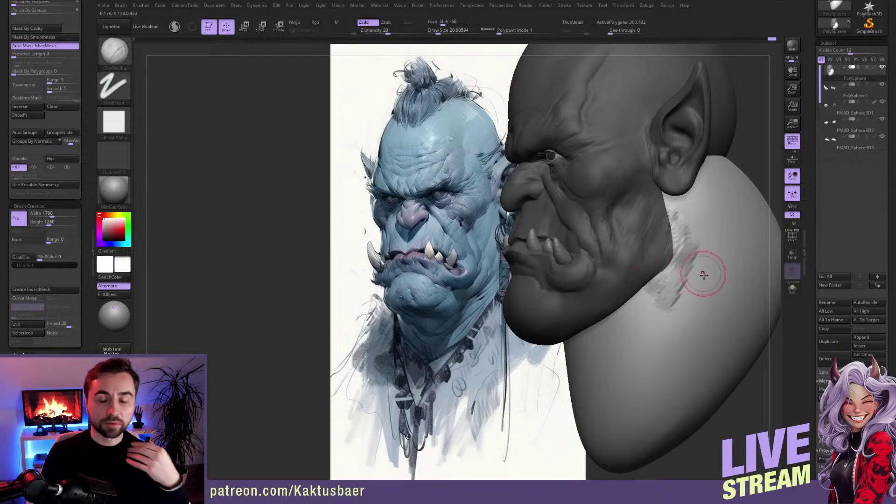
mouse_move(693, 260)
right_mouse_down()
mouse_move(701, 261)
mouse_move(694, 255)
right_mouse_up()
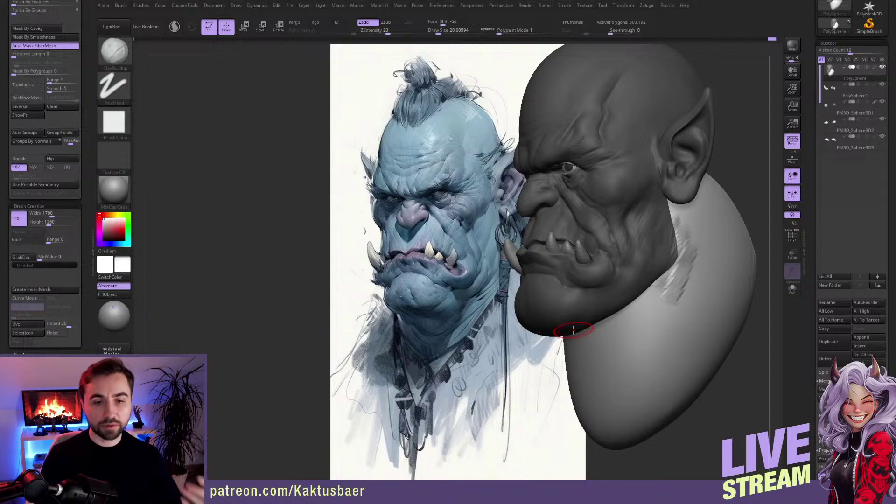
Step: Build up the neck along the underside of the jaw with ClayBuildup at draw sizes of about 37 to 49
key("]")
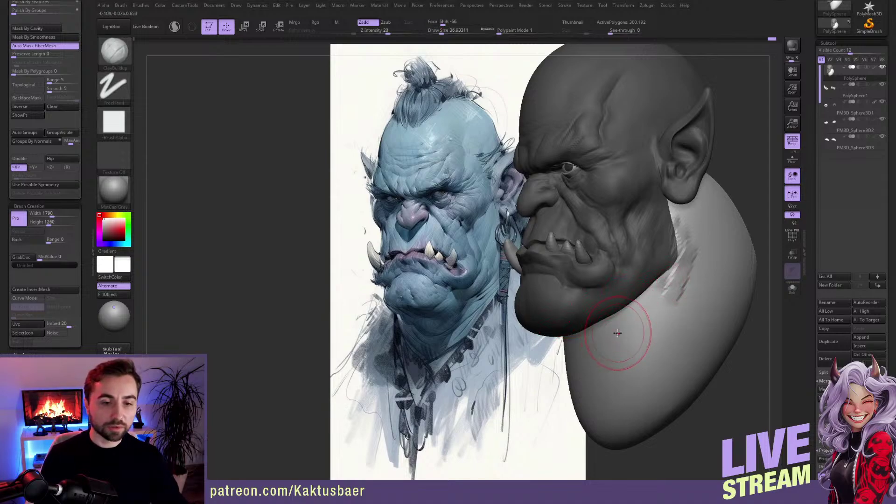
mouse_move(610, 331)
left_mouse_down()
mouse_move(591, 343)
mouse_move(623, 316)
left_mouse_up()
mouse_move(578, 357)
left_mouse_down()
mouse_move(602, 360)
mouse_move(573, 353)
mouse_move(665, 289)
mouse_move(569, 368)
mouse_move(574, 401)
mouse_move(655, 341)
mouse_move(644, 309)
mouse_move(560, 373)
mouse_move(625, 359)
mouse_move(660, 326)
mouse_move(646, 317)
mouse_move(576, 355)
mouse_move(625, 338)
mouse_move(567, 373)
mouse_move(667, 311)
left_mouse_up()
key("]")
right_click_drag(687, 269, 680, 284, "alt")
mouse_move(680, 285)
left_mouse_down()
mouse_move(664, 281)
mouse_move(655, 306)
left_mouse_up()
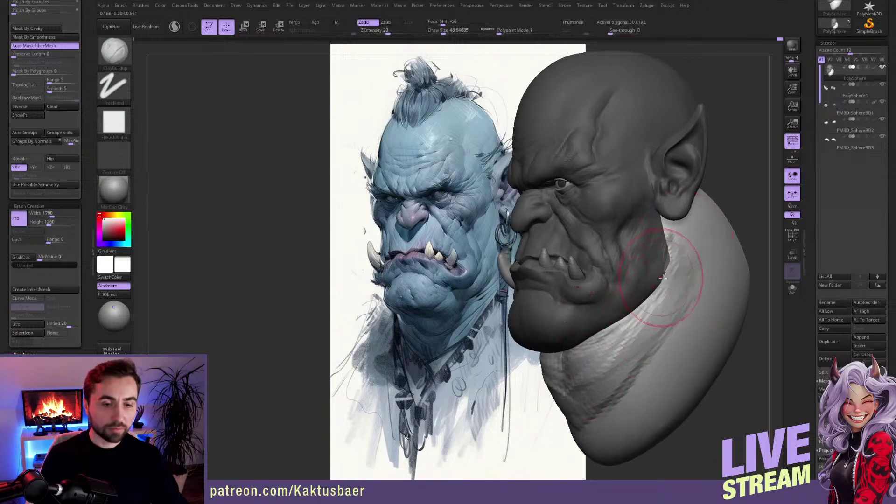
Step: Build up the neck behind the jaw and below the ear, then smooth the strokes down its side
left_click_drag(669, 268, 670, 233)
mouse_move(699, 258)
right_mouse_down("alt")
mouse_move(718, 268)
mouse_move(712, 285)
right_mouse_up("alt")
right_click_drag(698, 244, 689, 237)
mouse_move(689, 235)
left_mouse_down()
mouse_move(700, 260)
mouse_move(696, 239)
left_mouse_up()
mouse_move(711, 212)
right_mouse_down()
mouse_move(713, 280)
mouse_move(691, 260)
right_mouse_up()
left_click_drag(691, 259, 670, 340, "shift")
right_click_drag(670, 340, 703, 275)
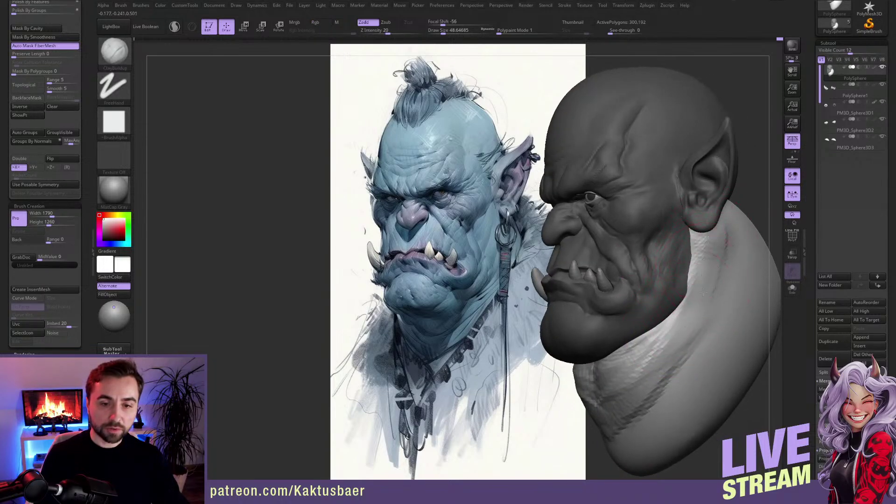
Step: Smooth the built-up clay strokes on the throat and beneath the jawline
key("shift")
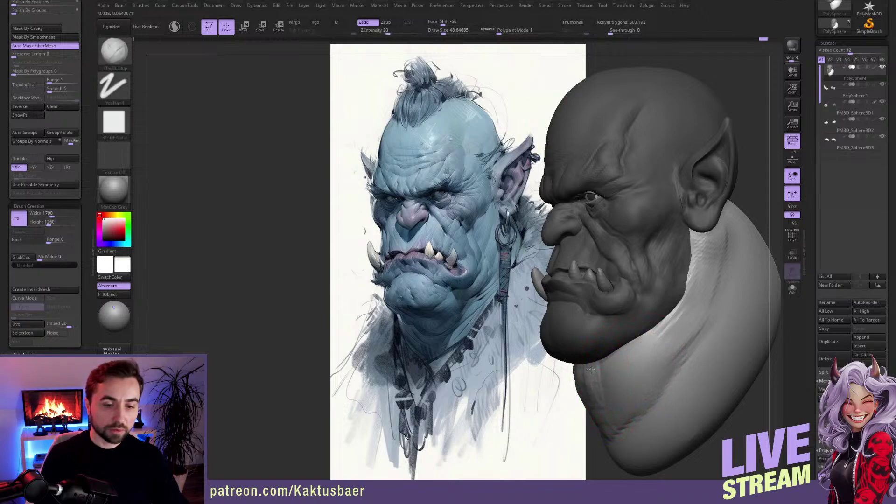
key("shift")
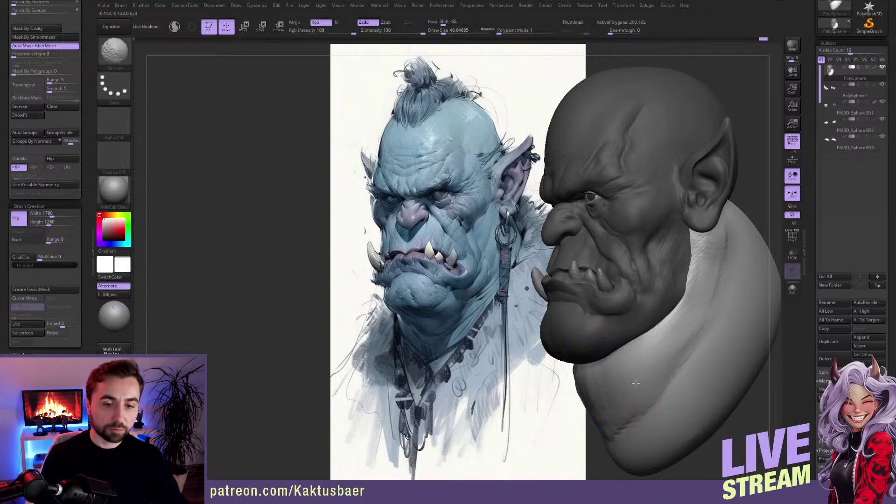
mouse_move(622, 342)
right_mouse_down()
mouse_move(632, 360)
mouse_move(630, 340)
mouse_move(659, 320)
mouse_move(698, 325)
mouse_move(657, 328)
right_mouse_up()
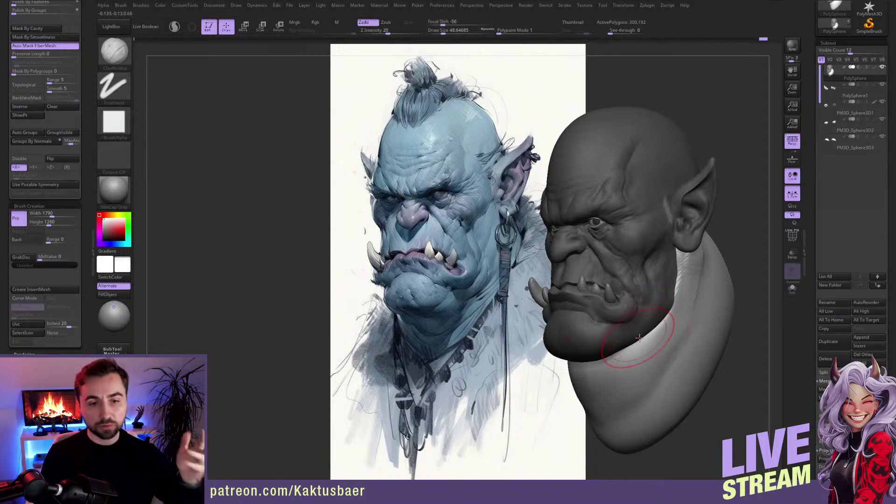
mouse_move(637, 337)
right_mouse_down()
mouse_move(650, 321)
mouse_move(654, 283)
right_mouse_up()
Step: Mask everything except the lower-face polygroup and reduce the ClayBuildup draw size to about 17
key("s")
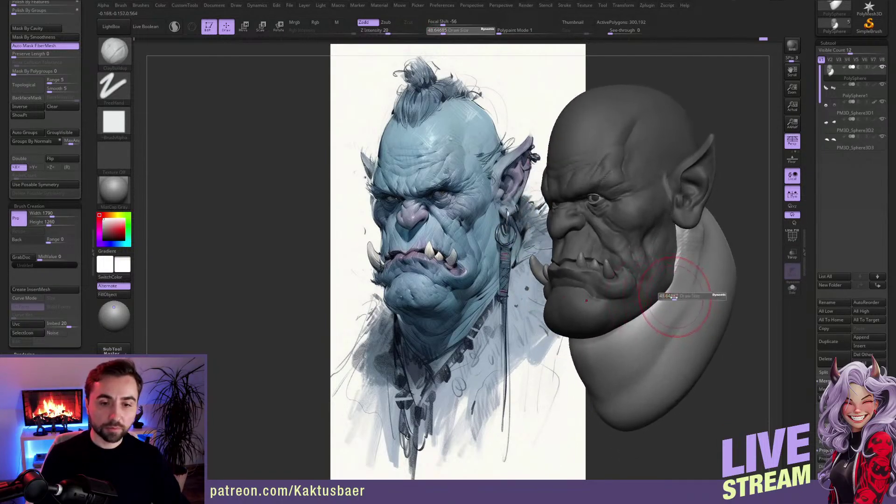
left_click_drag(676, 296, 672, 296)
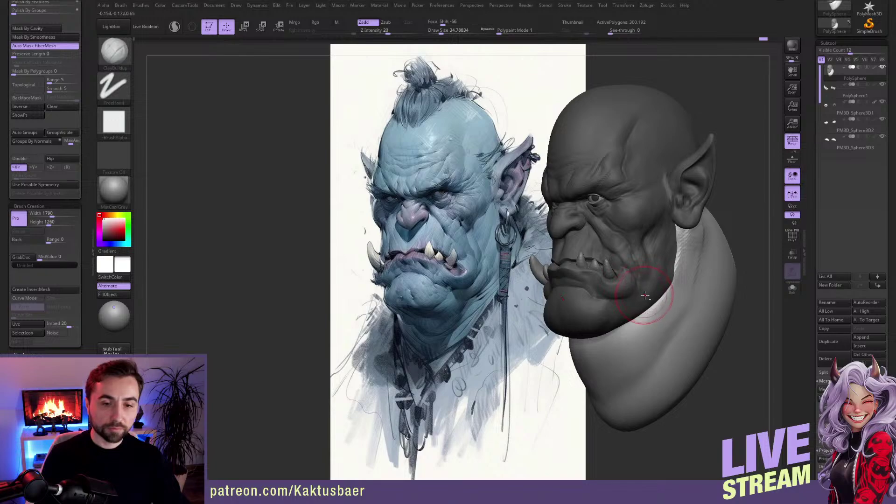
key("w")
left_click(642, 292, "ctrl")
key("q")
key("bracketleft")
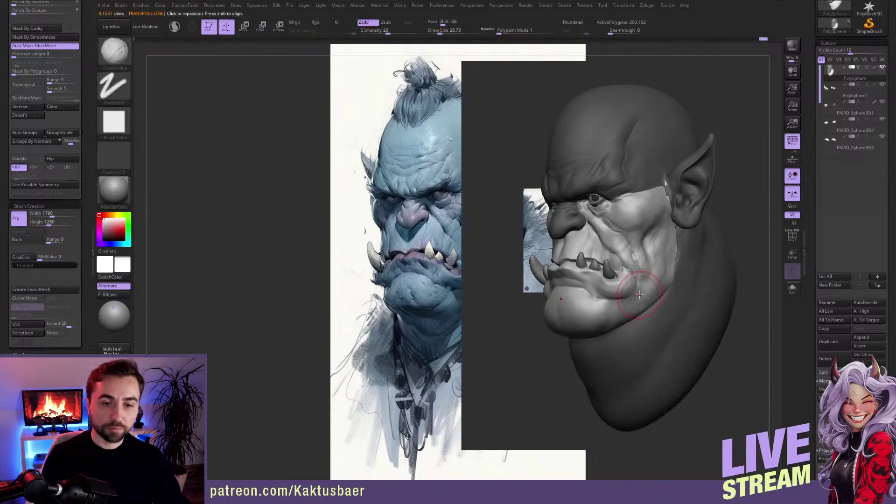
right_click_drag(641, 294, 640, 298, "ctrl")
key("s")
left_click_drag(646, 297, 642, 296)
right_click_drag(641, 296, 654, 291, "alt")
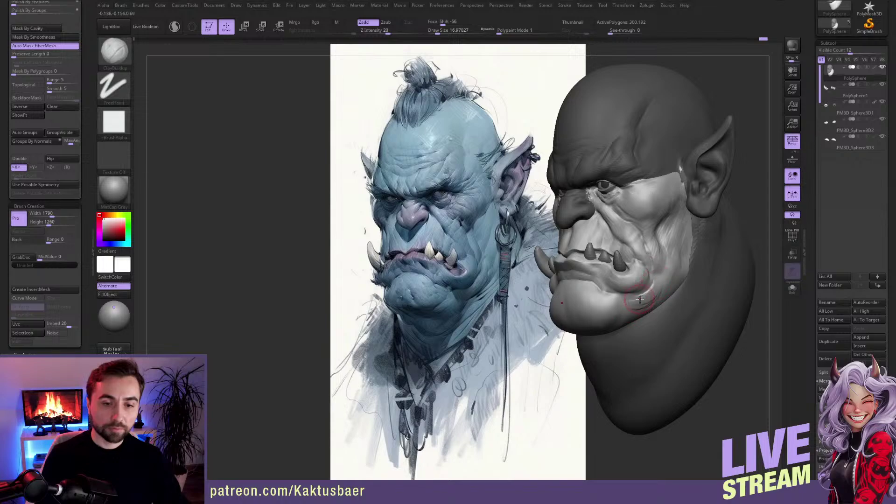
Step: Build up the lower edge of the jaw beside the chin with ClayBuildup at draw sizes of about 23 and 18
key("bracketright")
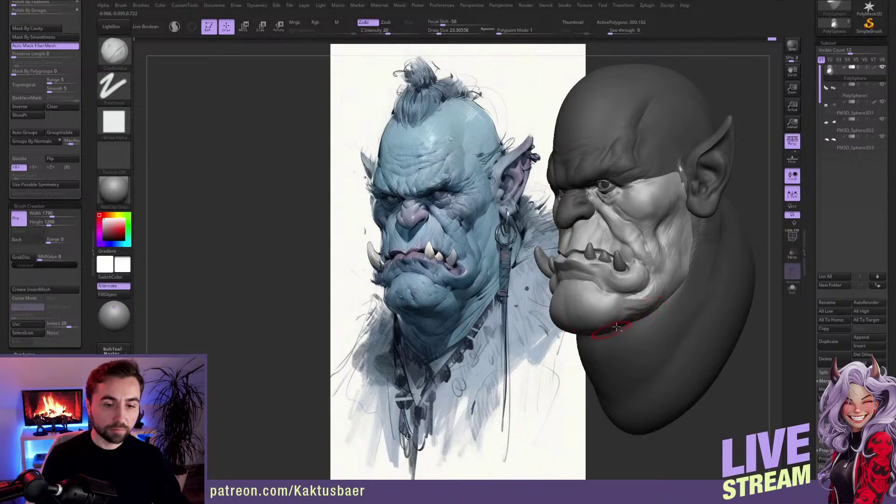
key("s")
left_click_drag(619, 315, 618, 315)
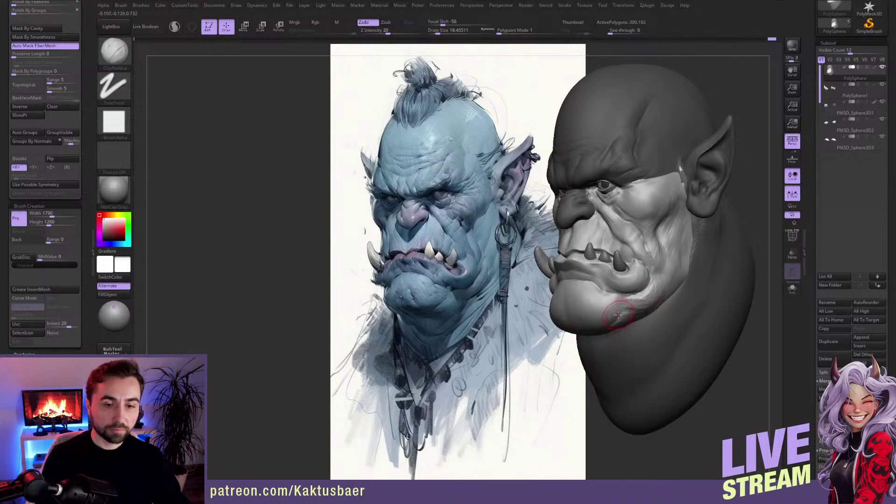
Step: Carve the crease between the chin and the jaw with the DamStandard brush
key("b")
key("d")
key("s")
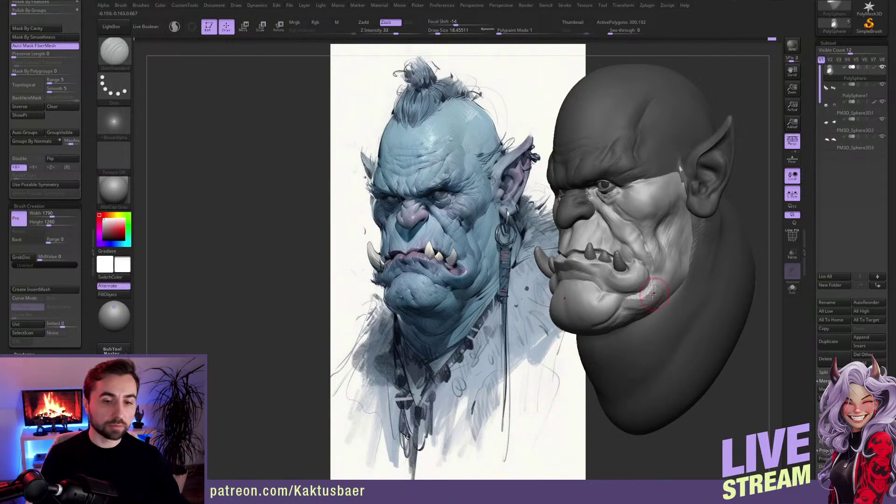
right_click_drag(591, 315, 601, 315, "ctrl")
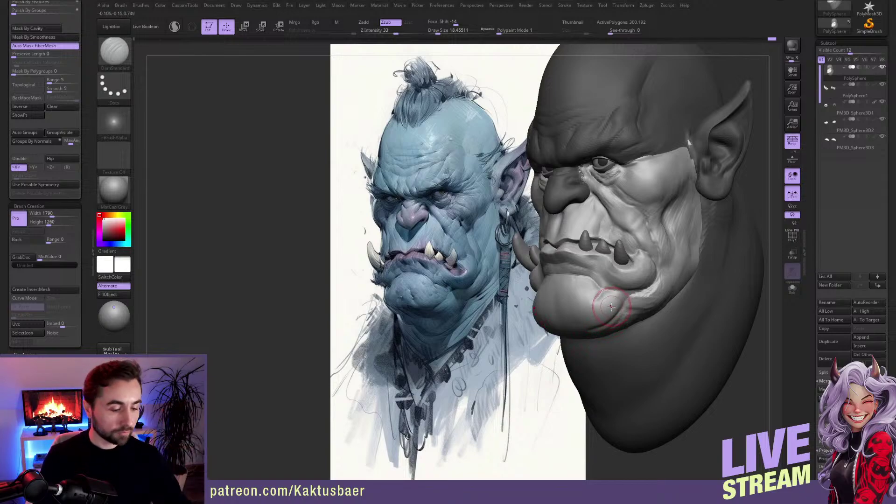
Step: Shape the side of the chin with alternating ClayBuildup and DamStandard strokes, smoothing the added volume
key("b")
key("c")
key("b")
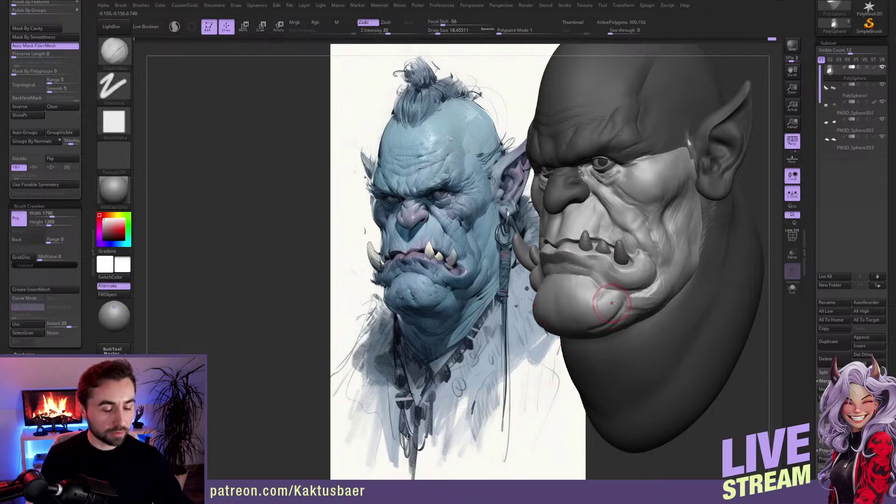
key("b")
key("d")
key("s")
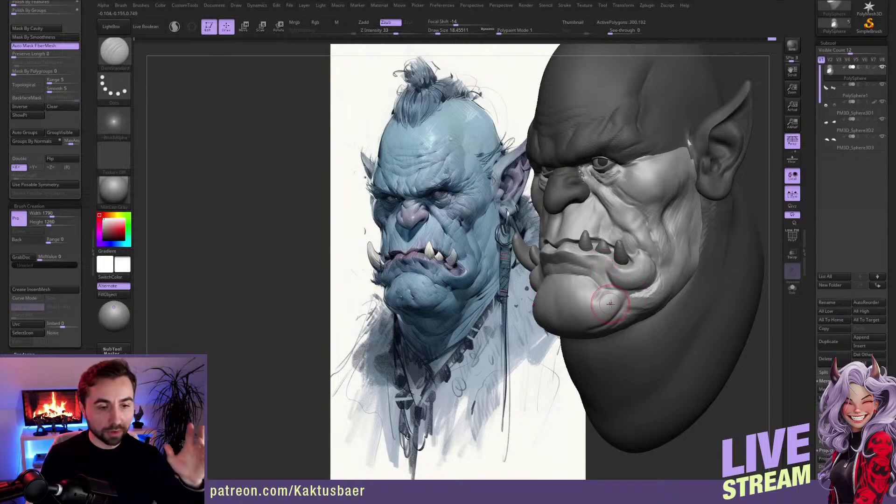
key("b")
key("c")
key("b")
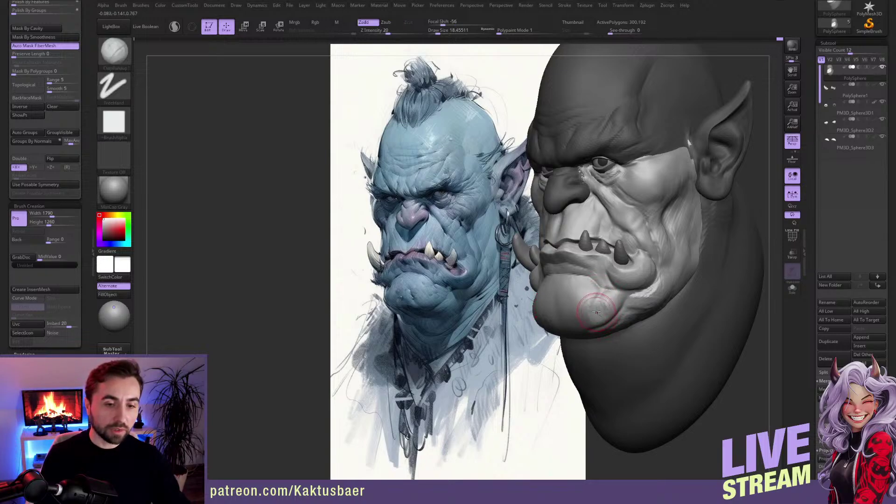
key("shift")
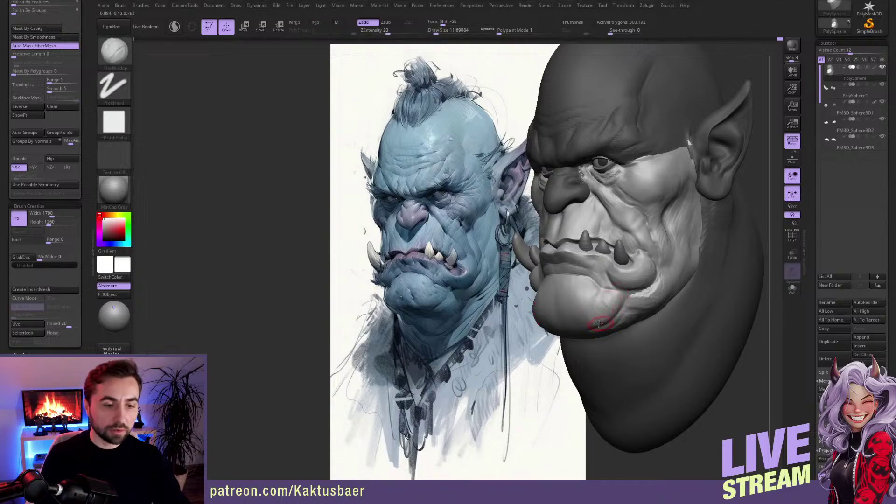
Step: Build up the underside and lower edge of the chin with ClayBuildup at draw sizes of about 22 and 14
right_click_drag(599, 323, 618, 312)
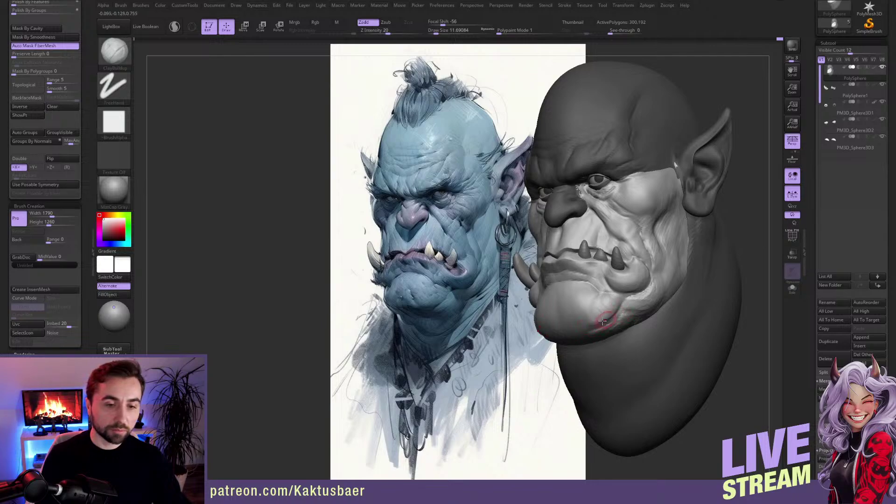
mouse_move(597, 325)
right_mouse_down()
mouse_move(581, 332)
mouse_move(602, 326)
right_mouse_up()
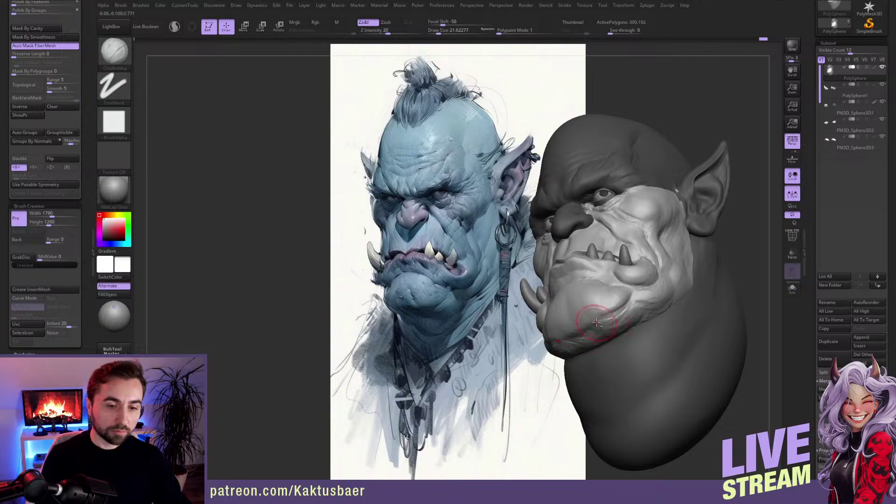
key("bracketleft")
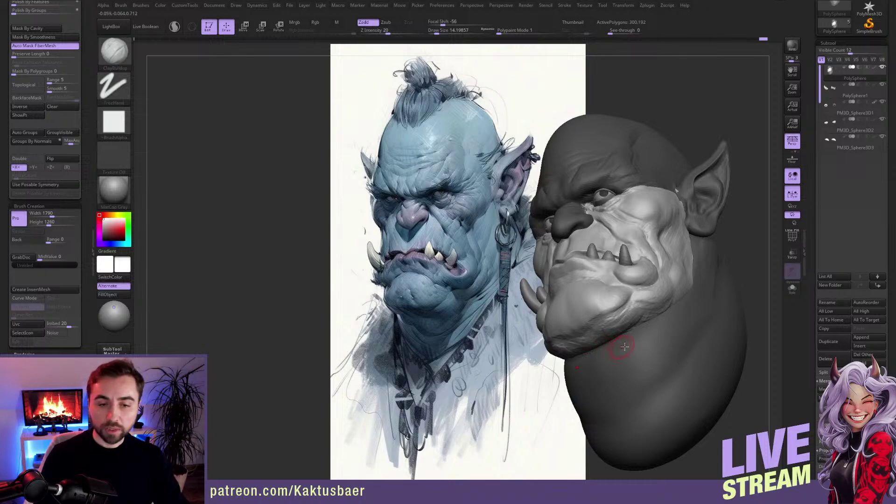
mouse_move(603, 344)
right_mouse_down()
mouse_move(604, 327)
mouse_move(614, 377)
right_mouse_up()
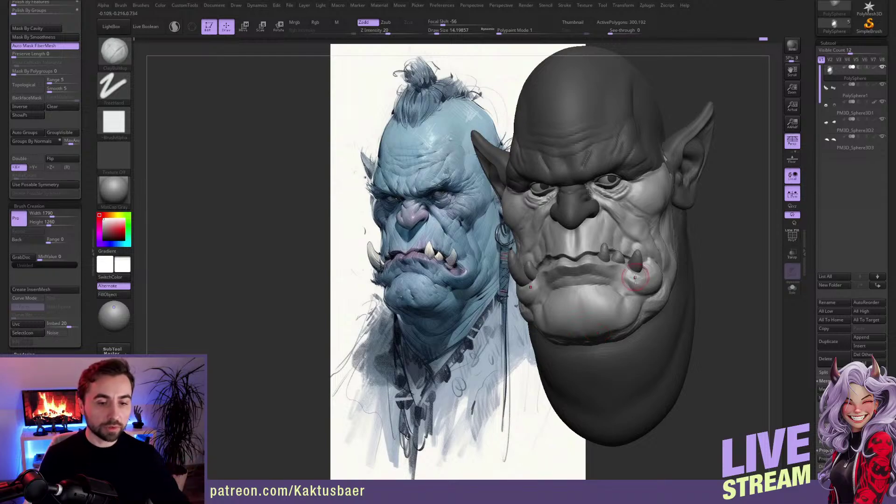
Step: Reshape the jaw contour and the lower edge of the chin using the Move brush at a draw size of about 31
key("b")
key("m")
key("v")
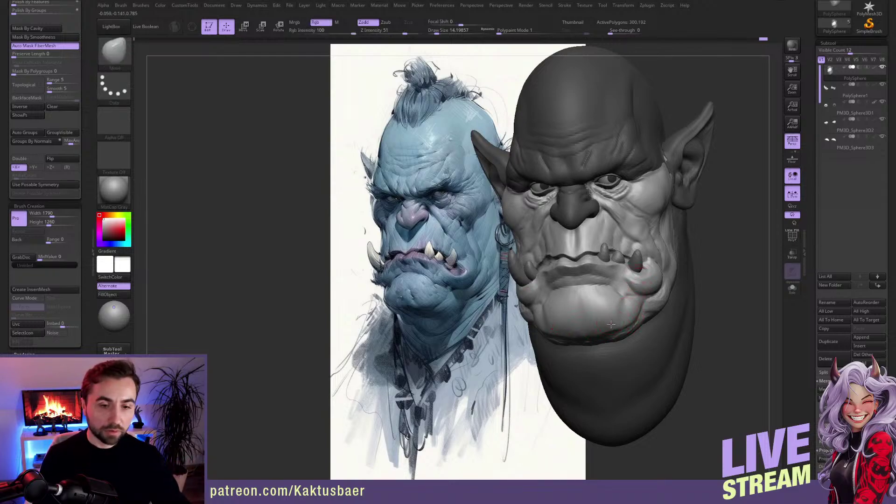
mouse_move(610, 324)
right_mouse_down("ctrl")
mouse_move(627, 306)
mouse_move(616, 309)
right_mouse_up("ctrl")
key("s")
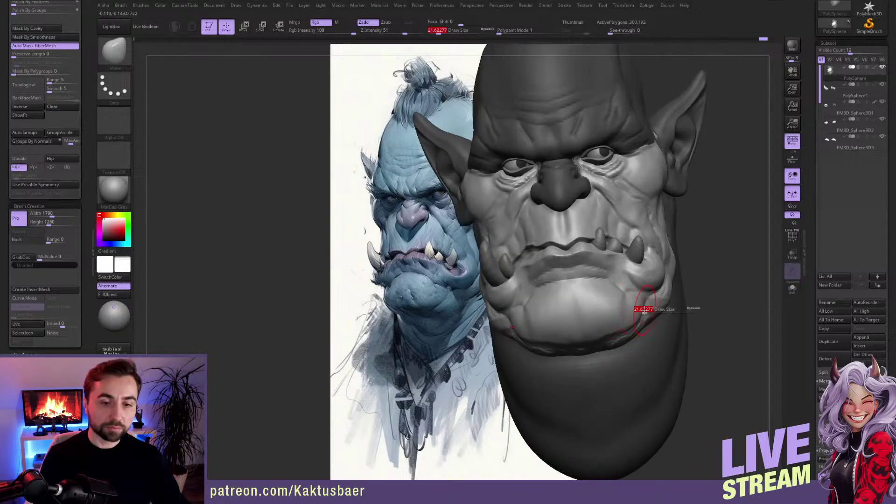
left_click_drag(644, 311, 665, 305)
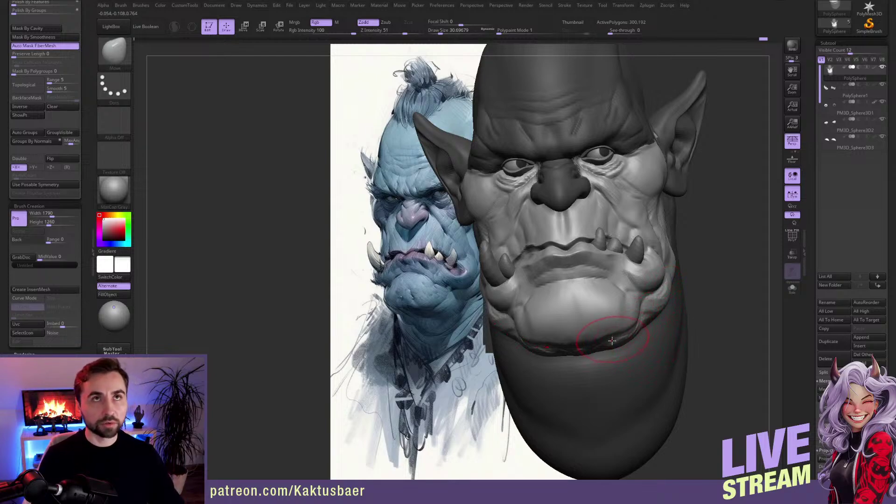
right_click_drag(569, 359, 586, 364)
mouse_move(587, 356)
left_mouse_down()
mouse_move(591, 363)
mouse_move(633, 327)
left_mouse_up()
Step: Smooth the crease between the chin and jaw at a draw size of about 13
key("s")
right_click_drag(690, 314, 664, 312)
mouse_move(663, 312)
left_mouse_down("shift")
mouse_move(667, 296)
mouse_move(630, 299)
left_mouse_up("shift")
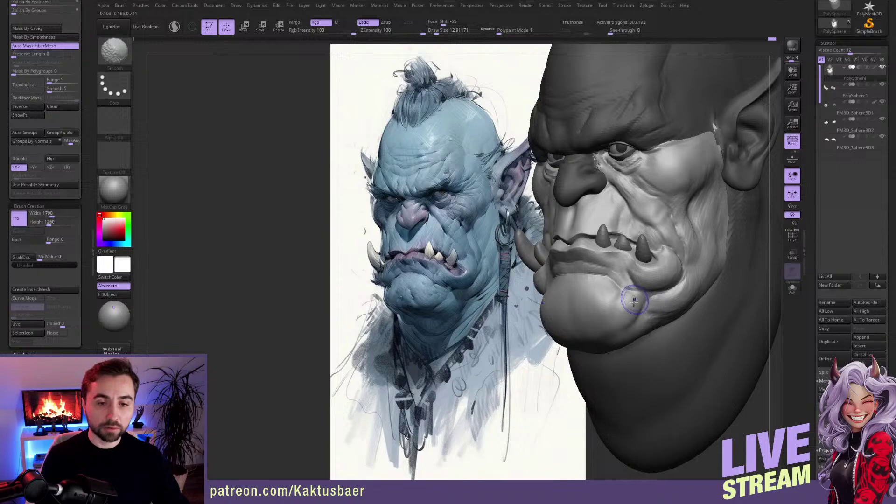
right_click_drag(640, 321, 630, 311, "alt")
right_click_drag(600, 340, 592, 348)
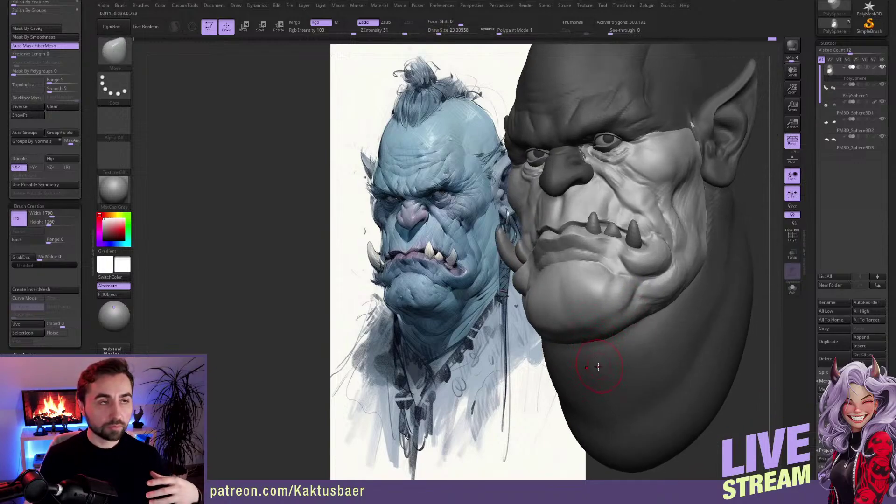
Step: Refine the jaw edge behind the chin with the Move brush at draw sizes of about 24 and 16, smoothing the surface
right_click_drag(624, 328, 650, 299)
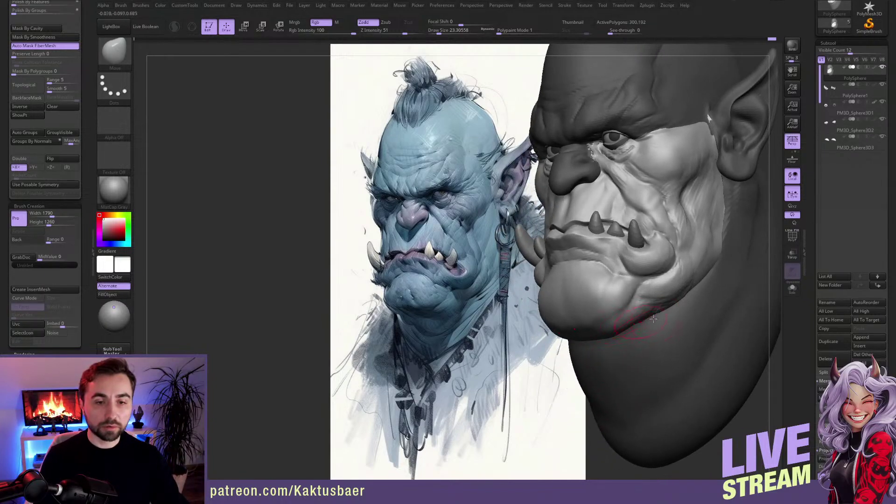
key("shift")
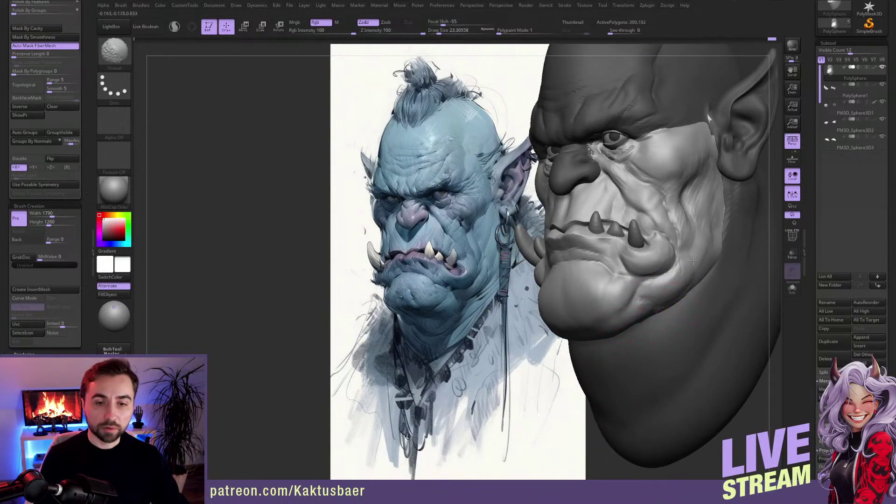
right_click_drag(693, 260, 656, 317)
key("shift")
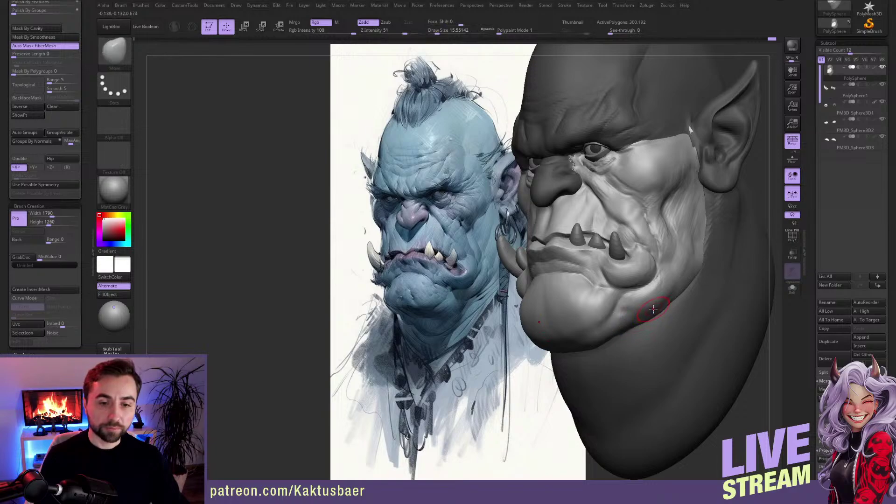
Step: Add volume to the jaw below the lower tusk with ClayBuildup at draw sizes of about 16 and 24
key("b")
key("c")
key("b")
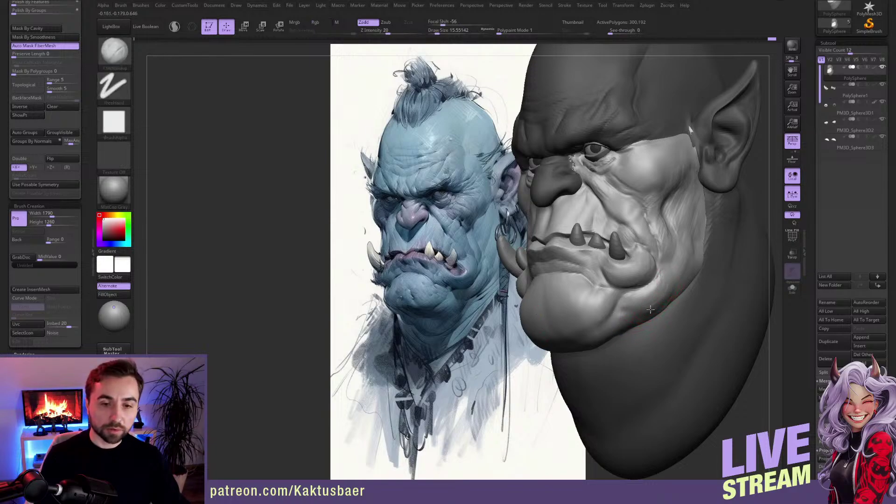
mouse_move(655, 306)
left_mouse_down()
mouse_move(665, 290)
mouse_move(628, 291)
left_mouse_up()
key("bracketright")
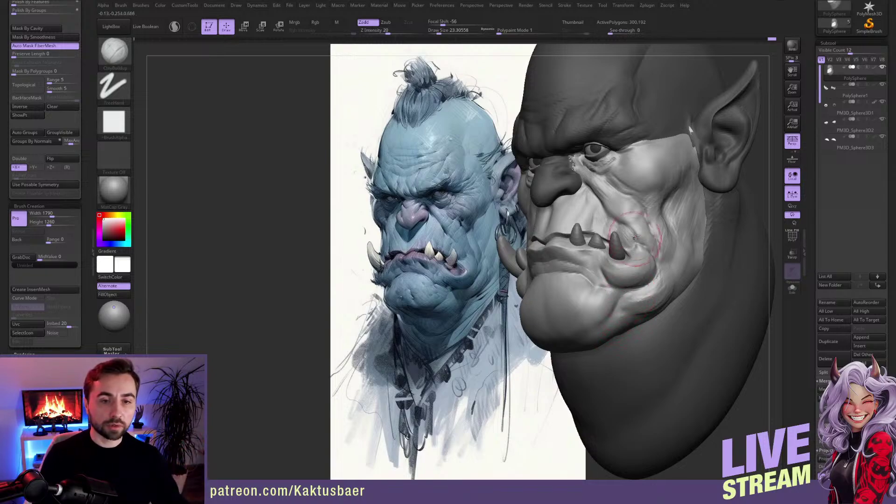
Step: Adjust the cheekbone and side of the cheek with the Move brush at draw sizes of about 35 and 24
right_click_drag(665, 279, 573, 279)
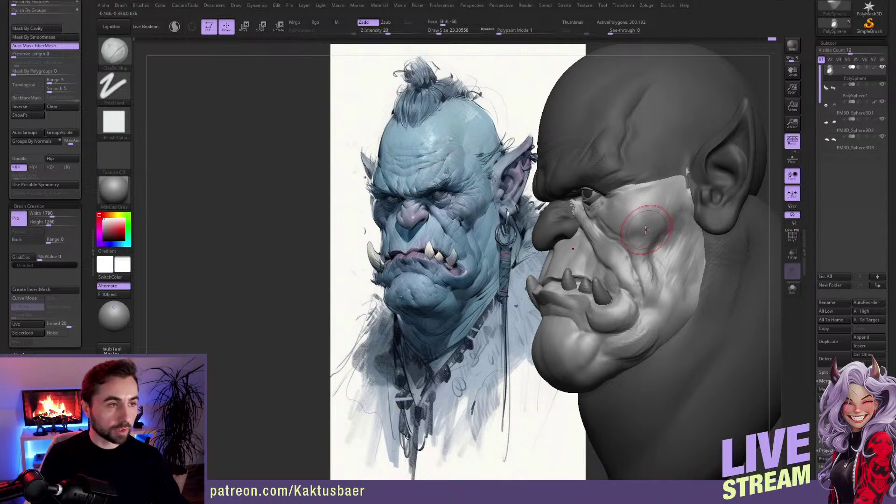
key("b")
key("m")
key("v")
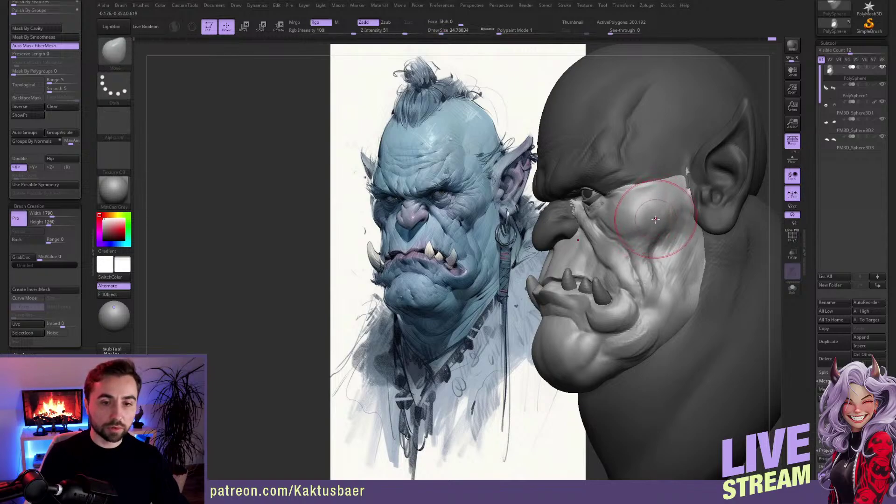
key("bracketleft")
right_click_drag(641, 226, 659, 257)
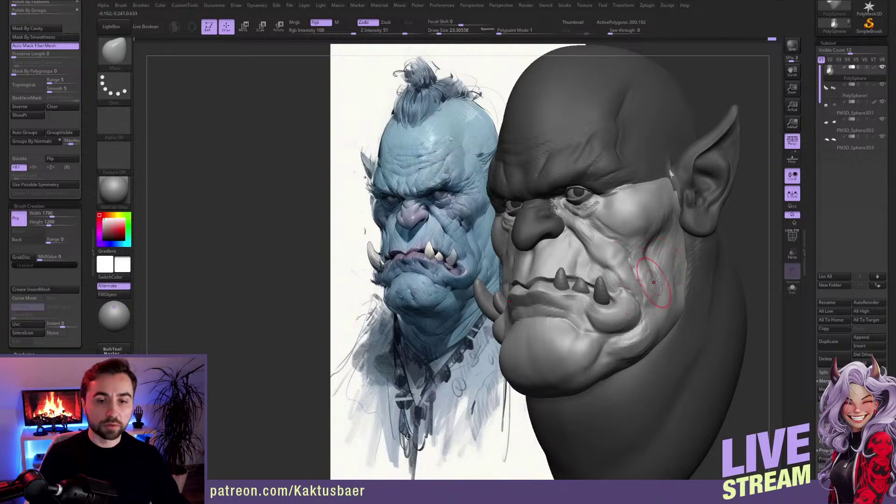
mouse_move(691, 309)
right_mouse_down("alt")
mouse_move(683, 266)
mouse_move(688, 307)
mouse_move(683, 280)
right_mouse_up("alt")
Step: Mask the head down to the jawline, leaving only the neck unmasked
left_click(770, 264, "ctrl")
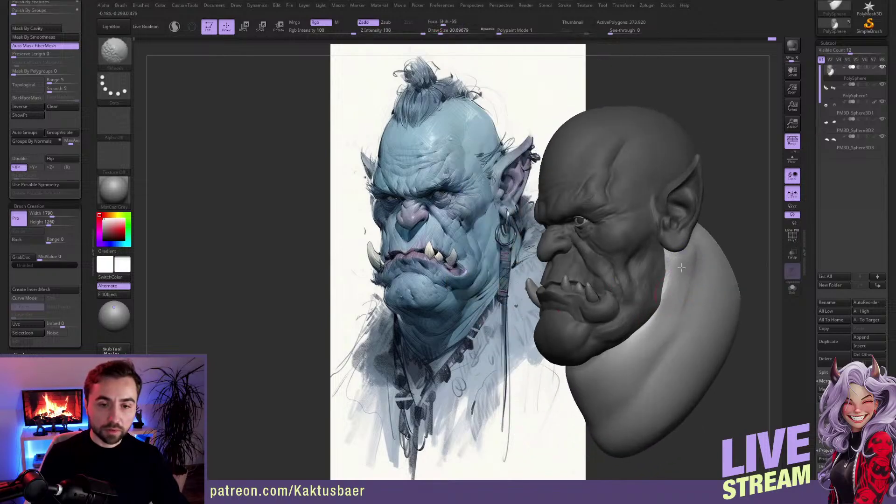
right_click_drag(674, 316, 674, 341)
right_click_drag(675, 341, 680, 318, "alt")
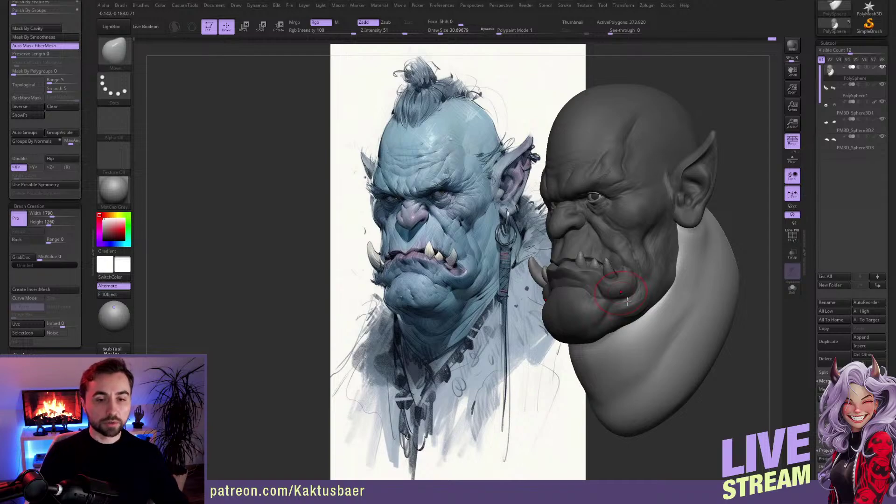
right_click_drag(681, 315, 691, 303)
mouse_move(703, 265)
right_mouse_down()
mouse_move(699, 240)
mouse_move(736, 213)
right_mouse_up()
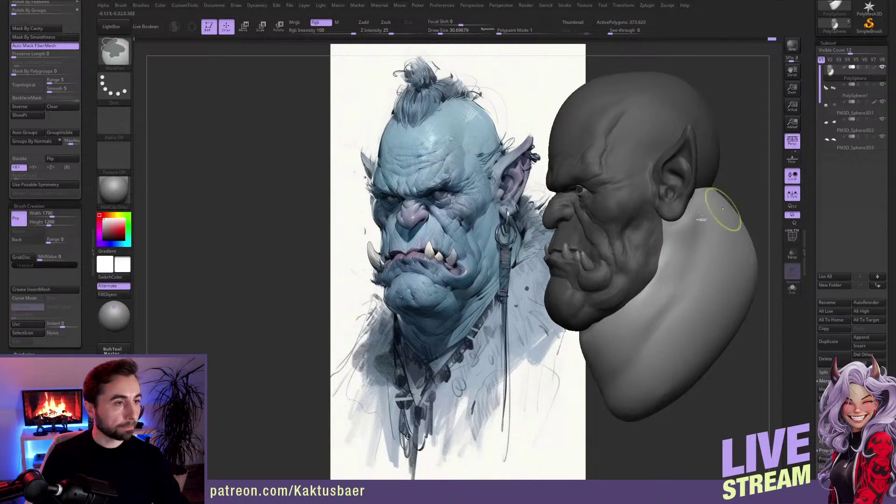
Step: Set the mask stroke to Lasso, turn perspective off and mask a diagonal collar band across the side of the neck
left_click(114, 87)
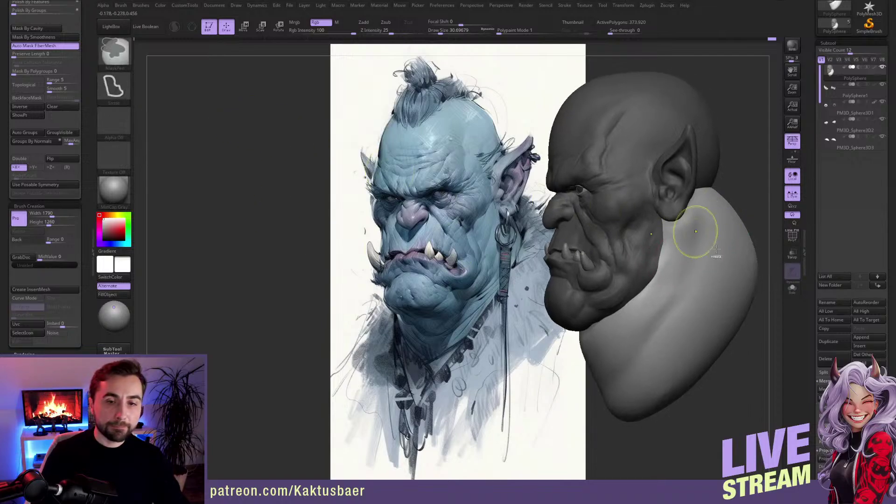
right_click_drag(694, 234, 738, 190)
left_click(802, 141)
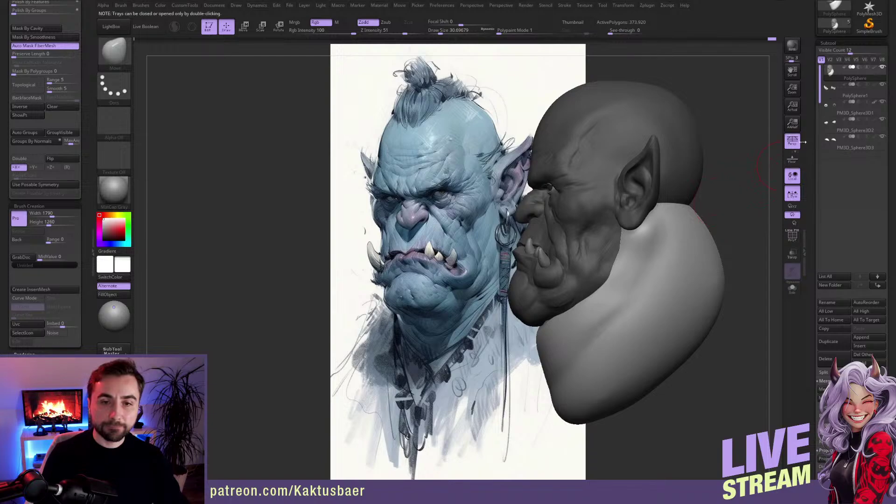
left_click(793, 142)
mouse_move(710, 216)
left_mouse_down("ctrl")
mouse_move(648, 245)
mouse_move(589, 310)
mouse_move(559, 368)
mouse_move(588, 376)
mouse_move(725, 268)
left_mouse_up("ctrl")
right_click_drag(616, 294, 658, 303)
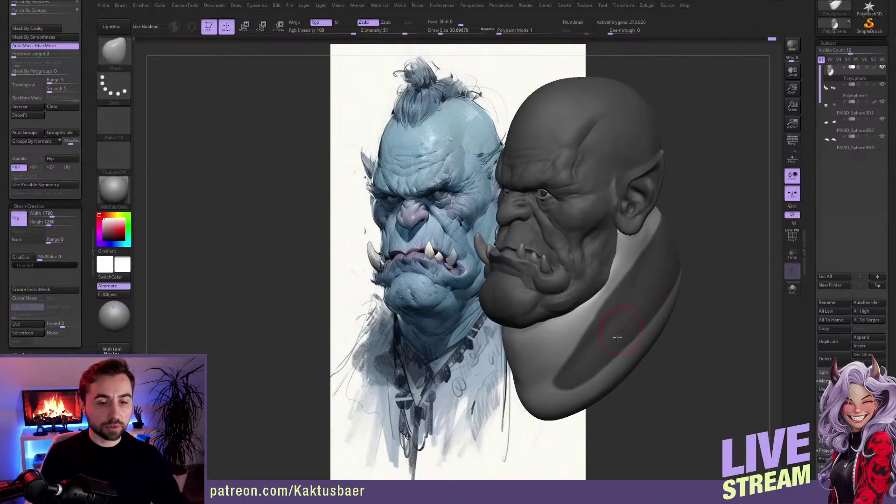
mouse_move(610, 330)
right_mouse_down()
mouse_move(626, 326)
mouse_move(583, 321)
right_mouse_up()
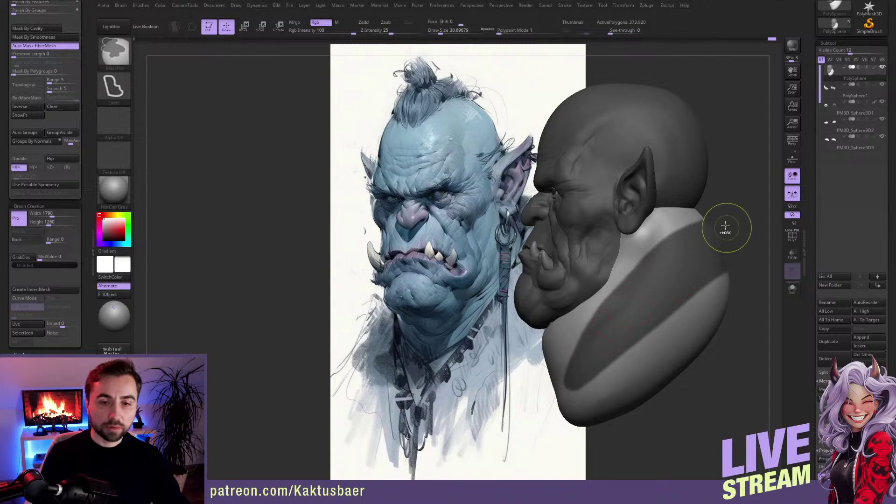
Step: Extend the lasso collar mask over the remaining lower neck and turn perspective back on
mouse_move(723, 215)
left_mouse_down("ctrl")
mouse_move(669, 240)
mouse_move(609, 294)
mouse_move(549, 409)
mouse_move(564, 419)
mouse_move(778, 231)
mouse_move(769, 226)
left_mouse_up("ctrl")
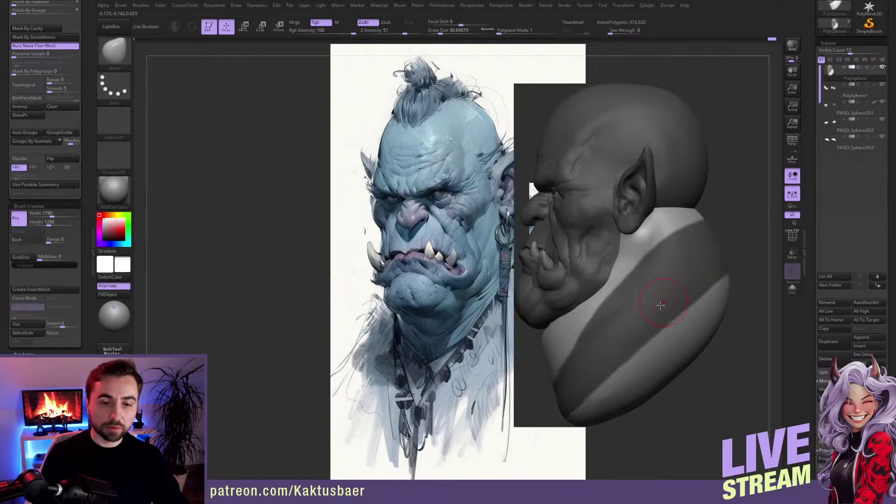
right_click_drag(659, 304, 678, 310)
left_click_drag(677, 310, 672, 298)
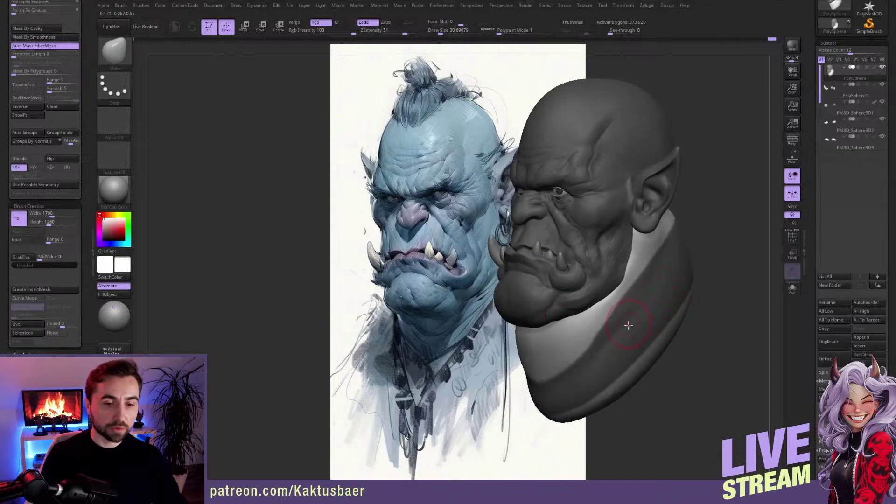
right_click_drag(625, 328, 632, 325)
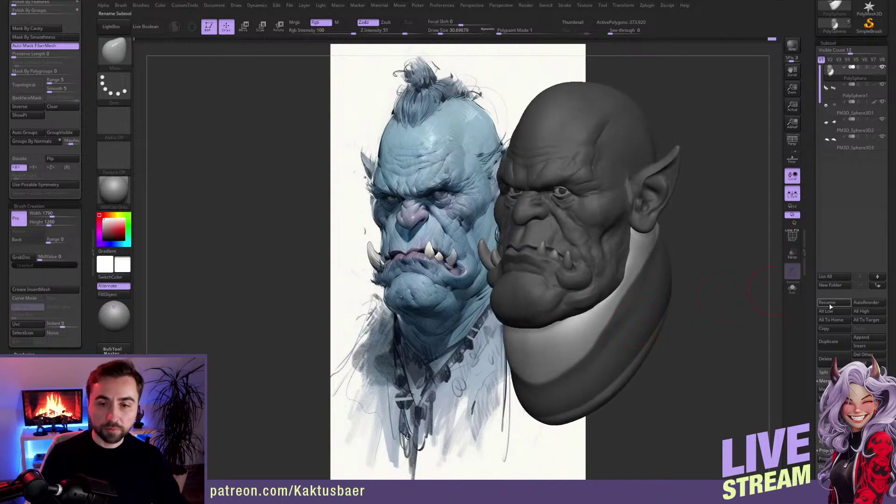
key("p")
Step: Try to extract the masked area as a new shell with a thickness of 0.02 and S Smt 5
left_click_drag(811, 290, 813, 209)
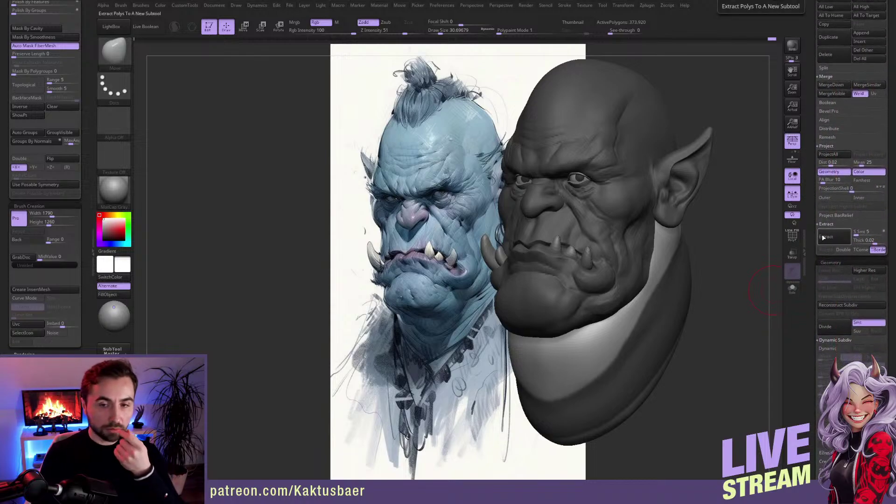
left_click(828, 237)
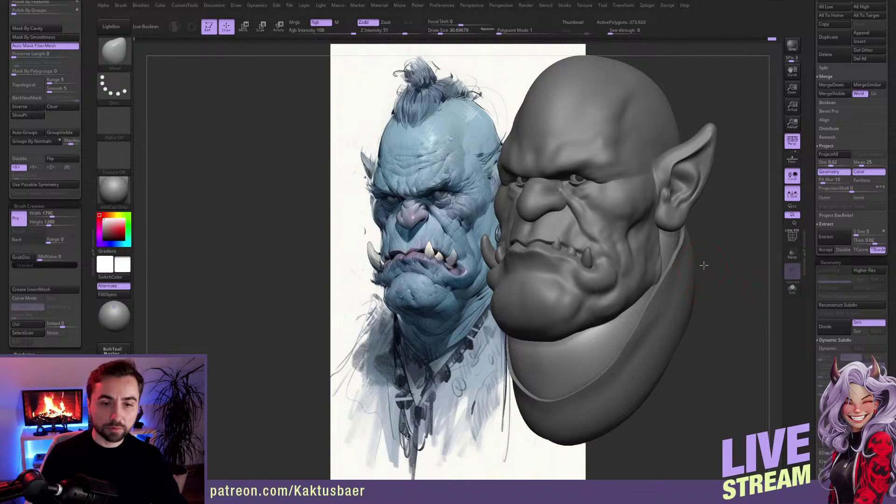
left_click_drag(703, 265, 706, 282)
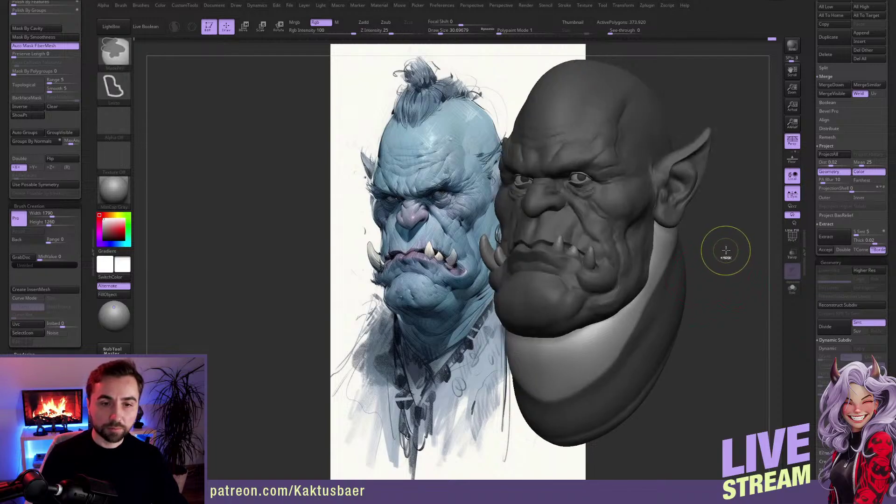
Step: Isolate the neck polygroup and invert the visibility so only the masked head is shown
left_click_drag(724, 250, 697, 287)
left_click(698, 294, "ctrl+shift")
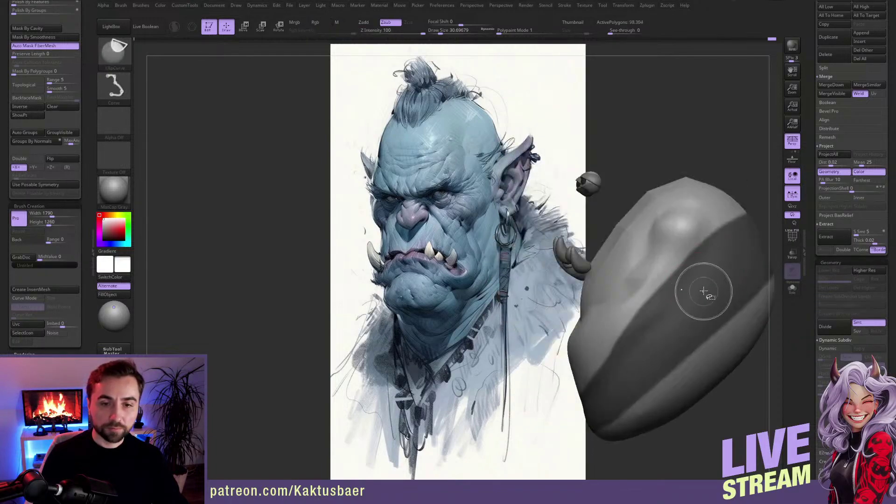
right_click_drag(678, 306, 628, 293, "alt")
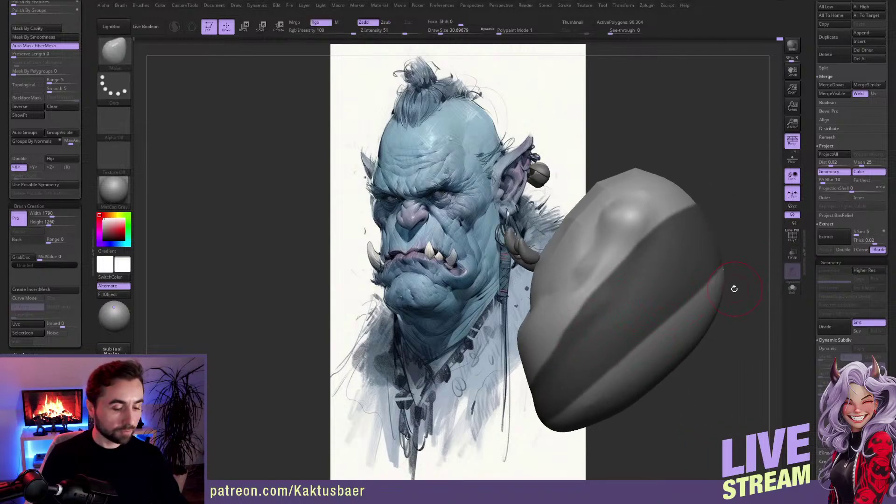
key("b")
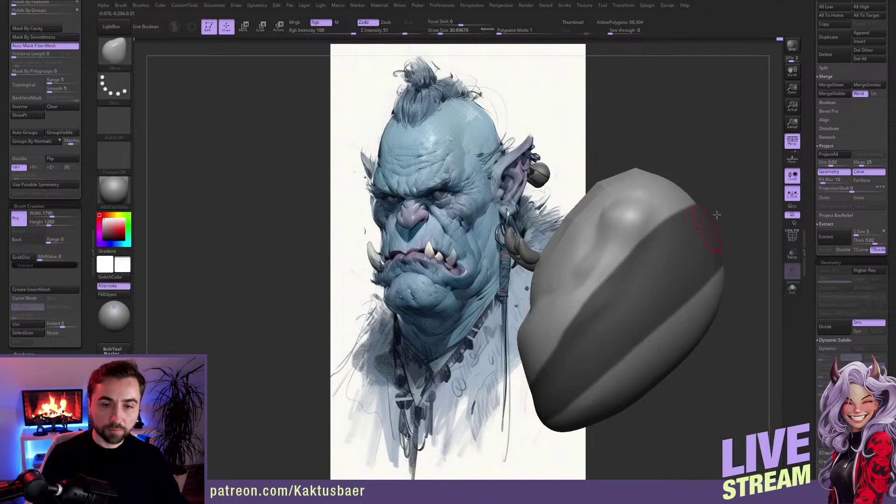
left_click(721, 233, "ctrl+shift")
mouse_move(722, 131)
left_mouse_down()
mouse_move(695, 200)
mouse_move(686, 191)
left_mouse_up()
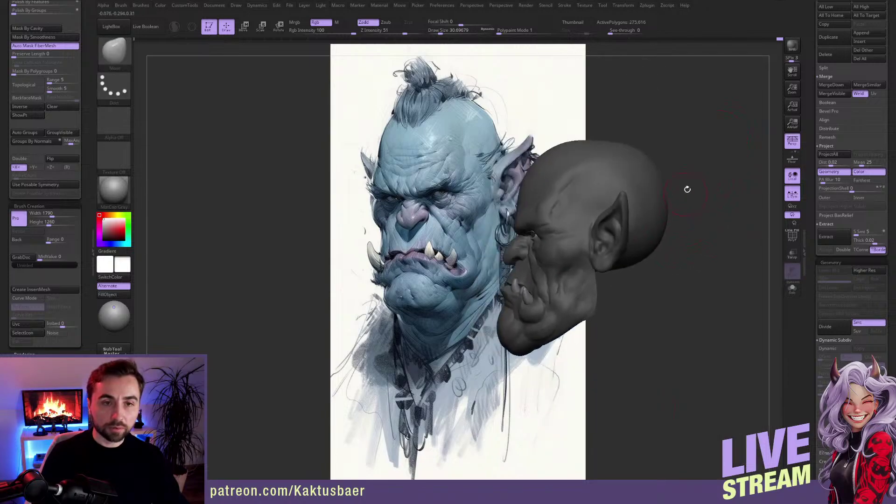
Step: Clear the mask from the head and unhide the whole model, keeping only the collar area masked
key("ctrl")
mouse_move(695, 128)
left_mouse_down("ctrl+alt")
mouse_move(497, 166)
mouse_move(656, 362)
mouse_move(672, 347)
left_mouse_up("ctrl+alt")
mouse_move(678, 271)
left_mouse_down()
mouse_move(686, 286)
mouse_move(662, 313)
left_mouse_up()
left_click(692, 273, "ctrl+shift")
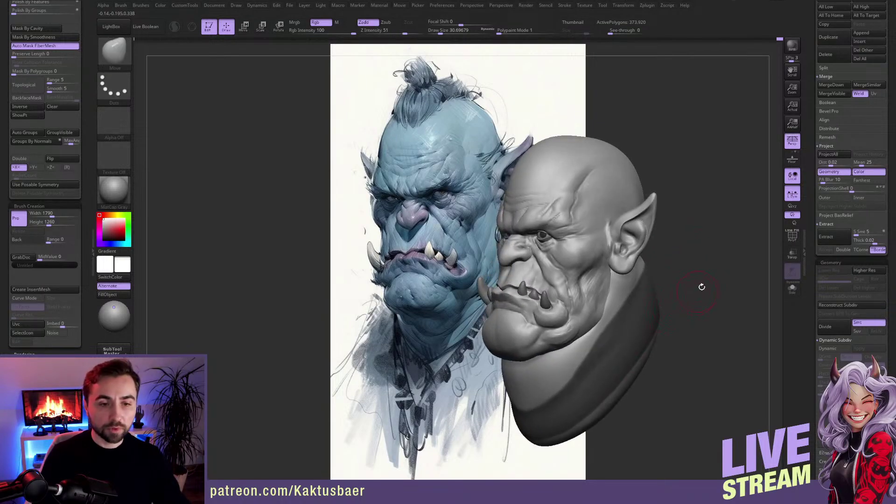
Step: Extract the masked neck area as a new collar with 0.02 thickness, accept it, and smooth its upper edge
left_click(834, 239)
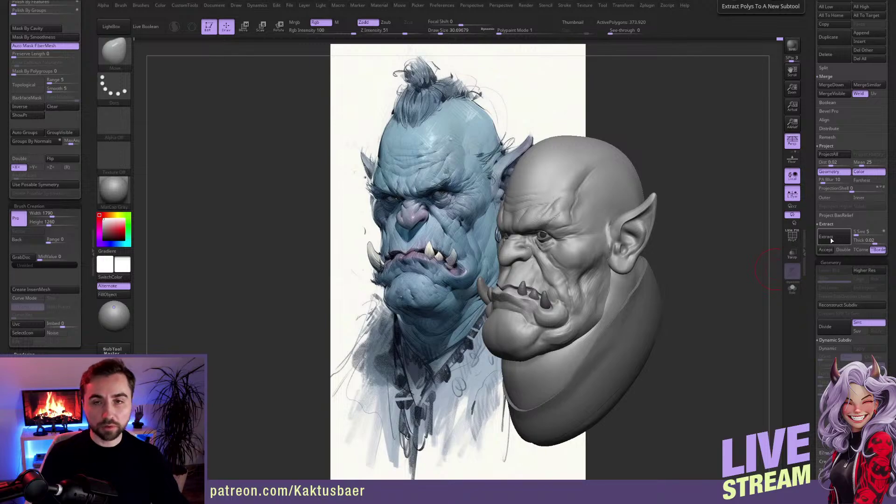
left_click(826, 252)
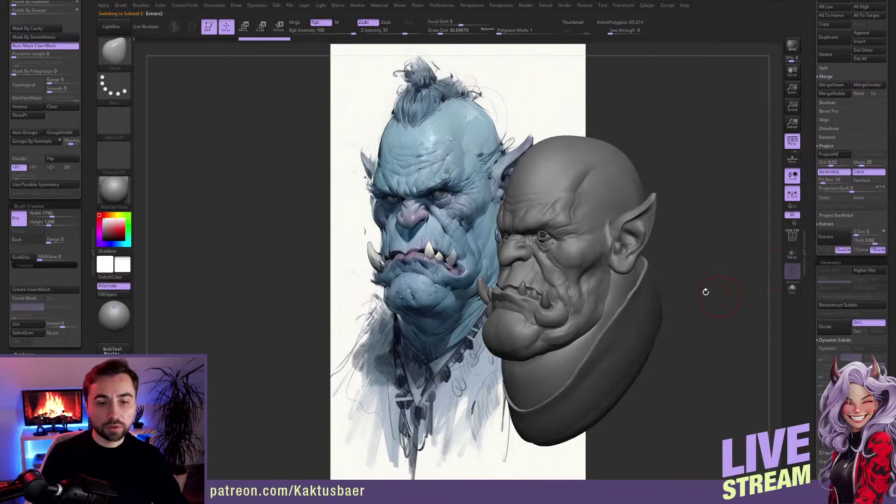
mouse_move(672, 316)
left_mouse_down()
mouse_move(634, 302)
mouse_move(591, 365)
left_mouse_up()
key("s")
left_click_drag(607, 311, 637, 268, "shift")
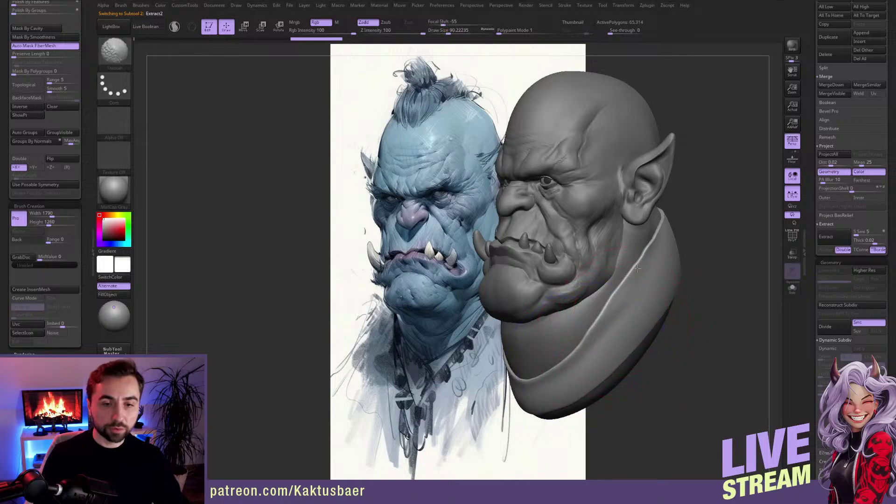
Step: Inflate the front and side of the collar at intensity 10 with a draw size of about 90
key("b")
key("m")
key("v")
right_click_drag(623, 304, 629, 304)
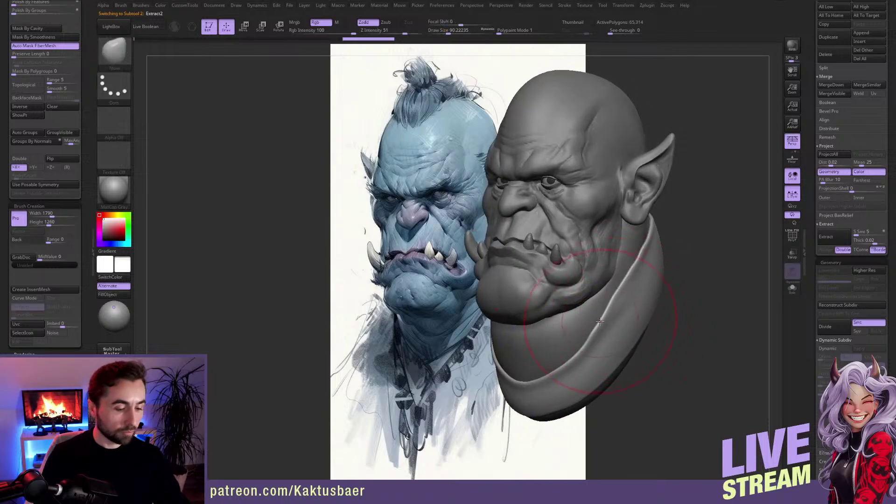
key("b")
left_click(611, 233)
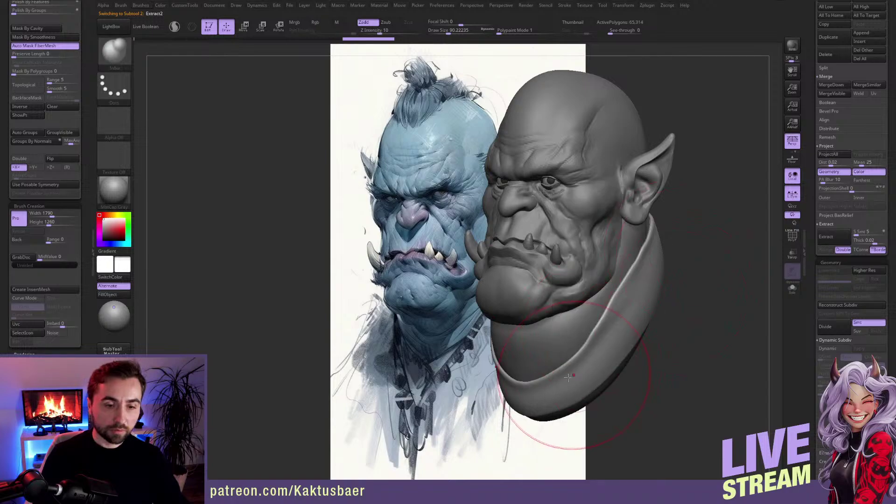
mouse_move(543, 384)
left_mouse_down()
mouse_move(637, 317)
mouse_move(546, 373)
mouse_move(644, 271)
left_mouse_up()
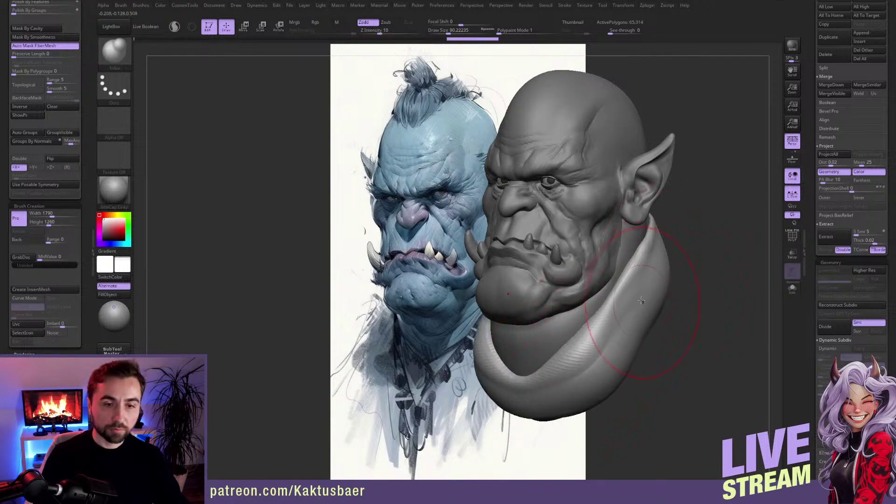
Step: Continue thickening the collar around its side and back, and smooth its inner rim near the neck
right_click_drag(714, 298, 665, 305)
left_click_drag(676, 261, 690, 242)
right_click_drag(728, 247, 672, 261)
mouse_move(672, 261)
left_mouse_down()
mouse_move(700, 252)
mouse_move(716, 262)
mouse_move(645, 327)
mouse_move(696, 291)
mouse_move(682, 260)
mouse_move(594, 310)
mouse_move(567, 348)
left_mouse_up()
right_click_drag(566, 348, 662, 341)
mouse_move(583, 285)
left_mouse_down("shift")
mouse_move(541, 340)
mouse_move(481, 380)
mouse_move(588, 307)
mouse_move(567, 322)
left_mouse_up("shift")
right_click_drag(595, 353, 679, 296, "alt")
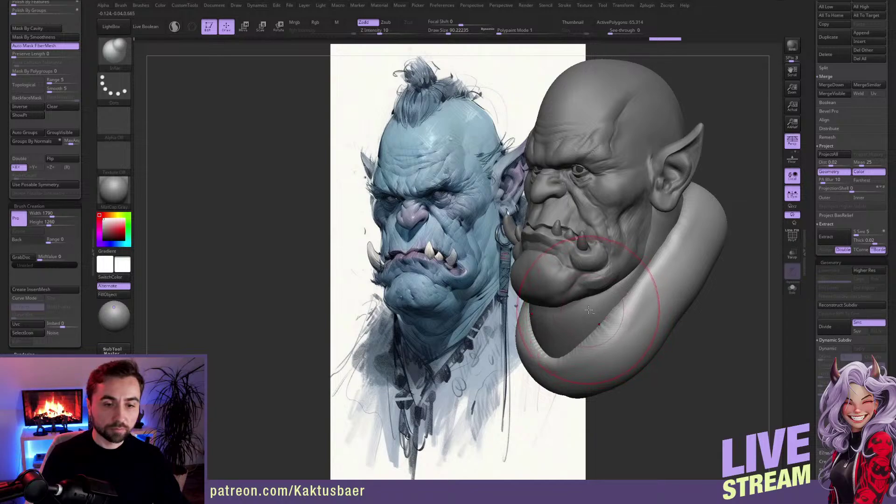
Step: Switch to the head mesh, clear its mask, and mask the head so only the neck remains editable
left_click(589, 310, "alt")
left_click_drag(698, 310, 718, 332, "ctrl")
key("s")
left_click_drag(603, 315, 606, 310)
key("s")
right_click_drag(605, 309, 588, 324)
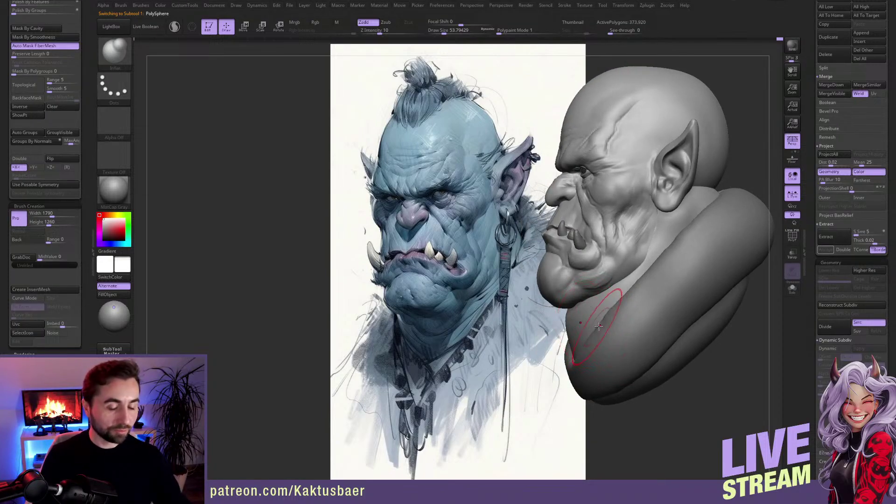
key("w")
key("q")
right_click_drag(592, 320, 583, 324, "alt")
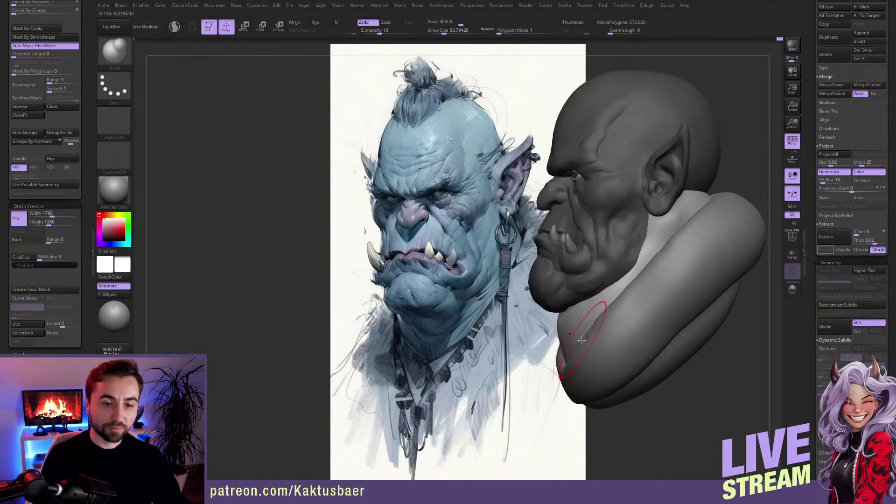
Step: Reshape the front of the neck beneath the chin with the Move brush at large draw sizes
key("s")
left_click_drag(575, 330, 577, 329)
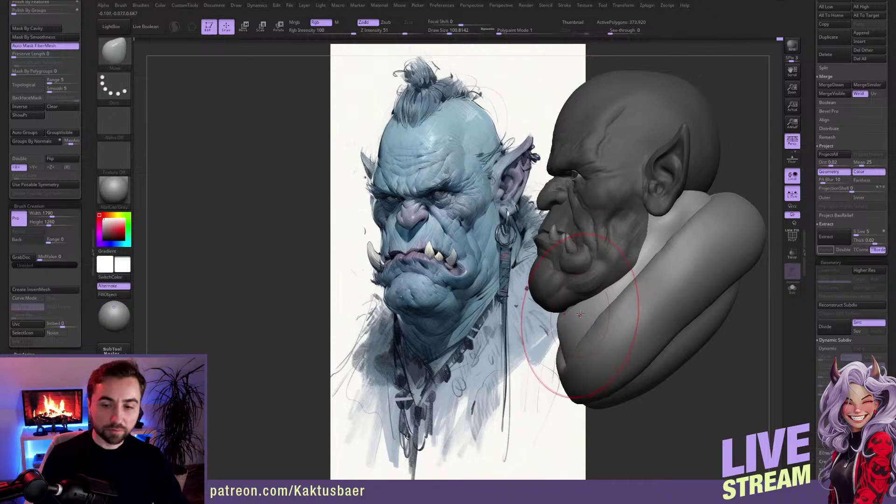
left_click_drag(569, 313, 578, 310)
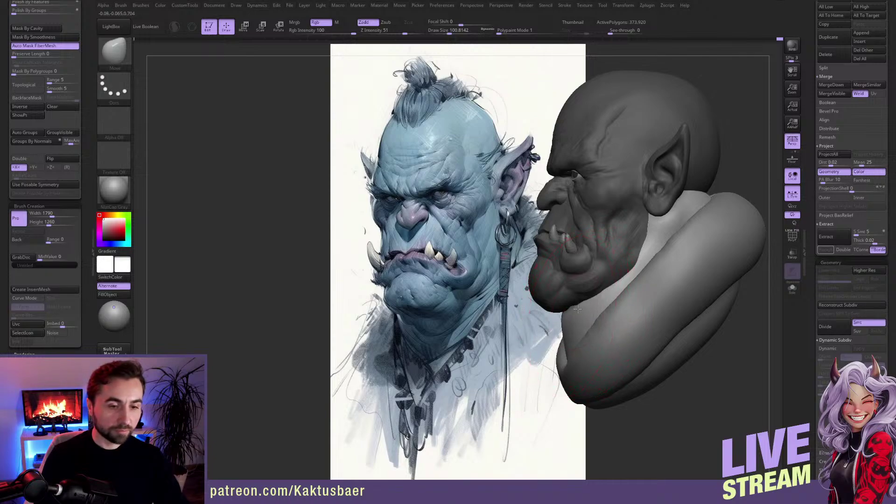
key("s")
left_click_drag(594, 391, 613, 373)
key("s")
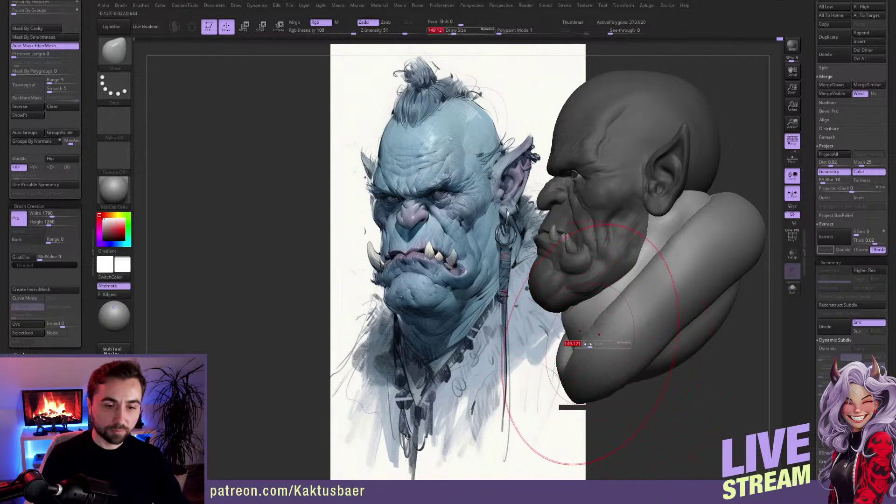
left_click_drag(588, 344, 583, 344)
right_click_drag(578, 322, 646, 315)
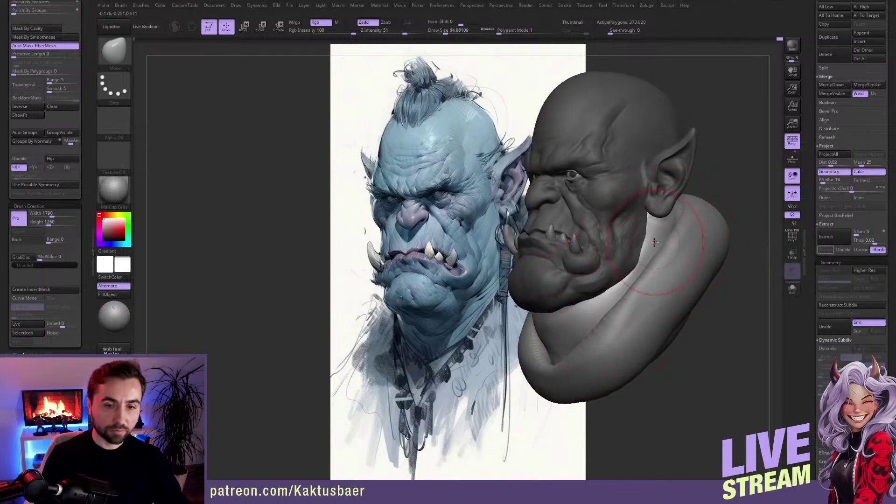
right_click_drag(655, 242, 661, 251, "alt")
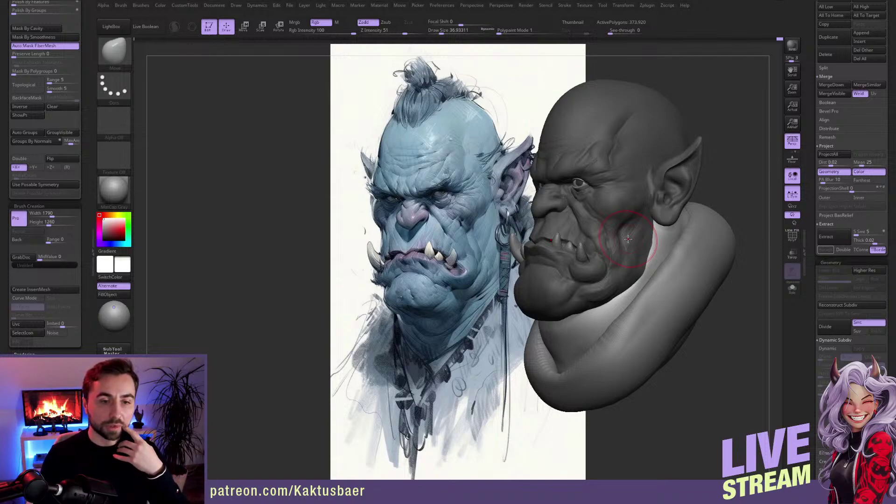
right_click_drag(600, 294, 628, 311)
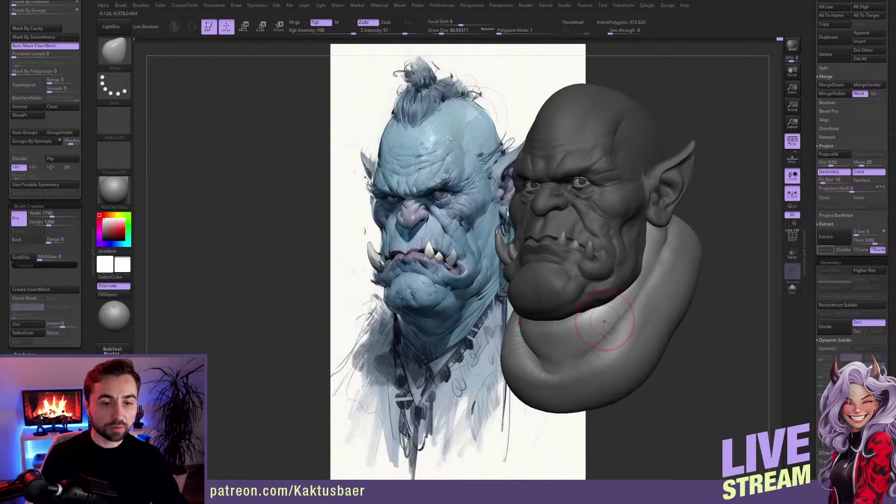
Step: Sculpt a curved skin fold across the throat under the chin with ClayBuildup and a DamStandard crease
key("b")
key("c")
key("b")
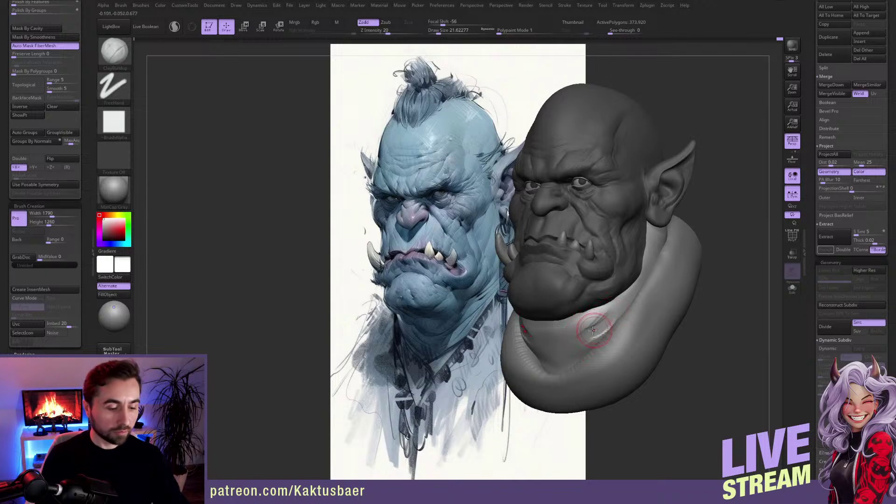
key("b")
key("d")
key("s")
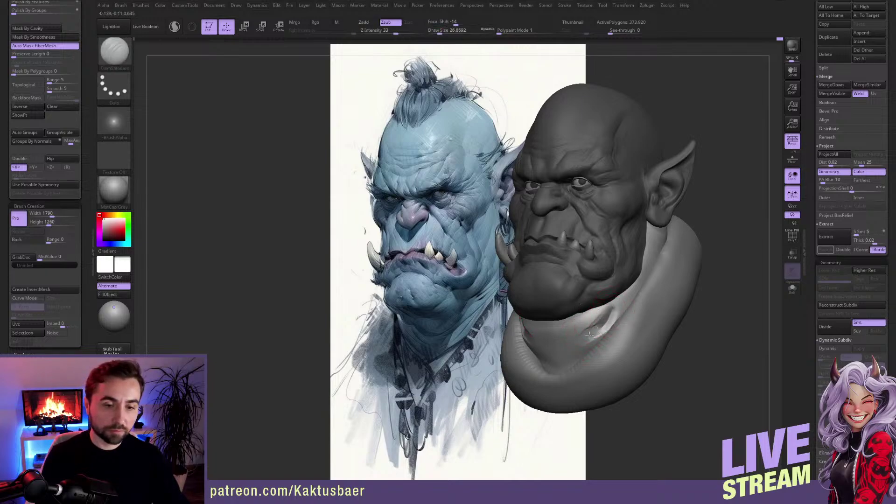
left_click_drag(589, 334, 577, 338)
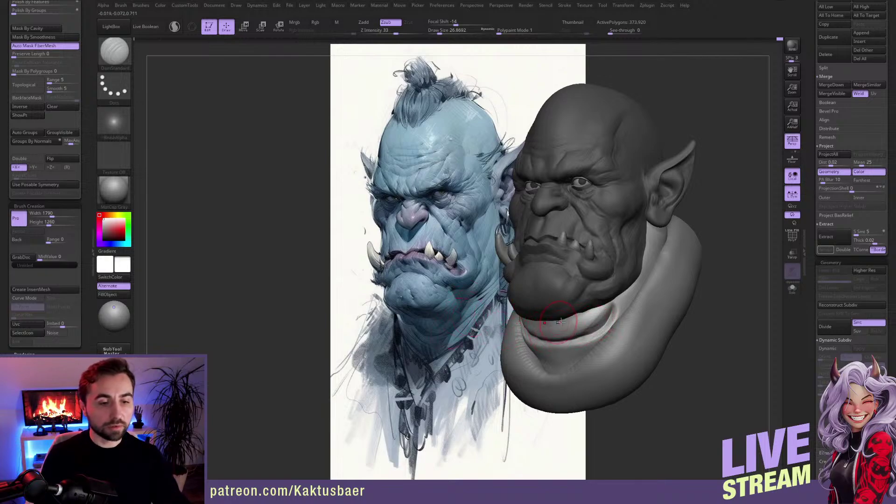
right_click_drag(560, 322, 631, 308, "alt")
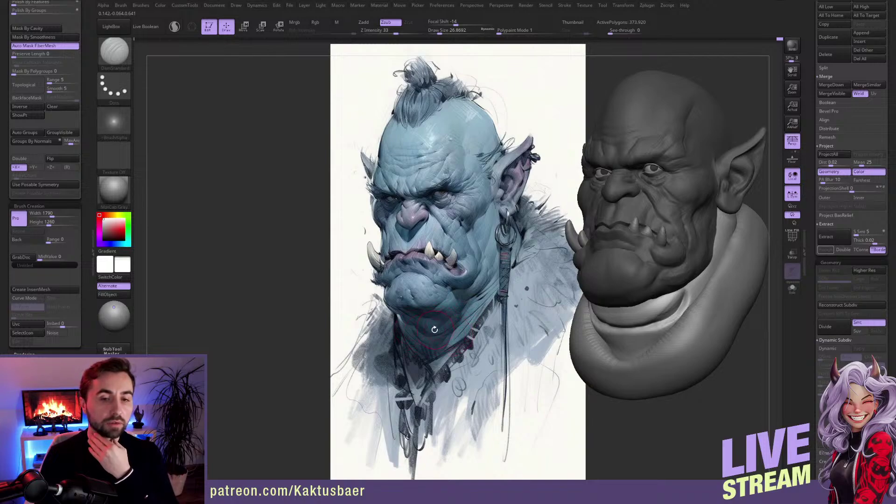
Step: Reshape the throat fold in profile with the Move brush at a draw size of about 54 and smooth it
right_click_drag(686, 298, 657, 310)
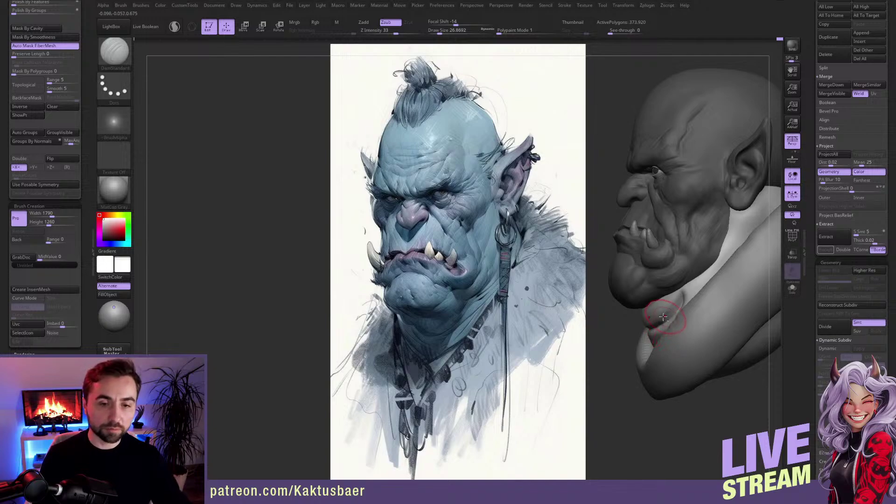
right_click_drag(663, 322, 622, 327, "alt")
key("b")
key("m")
key("v")
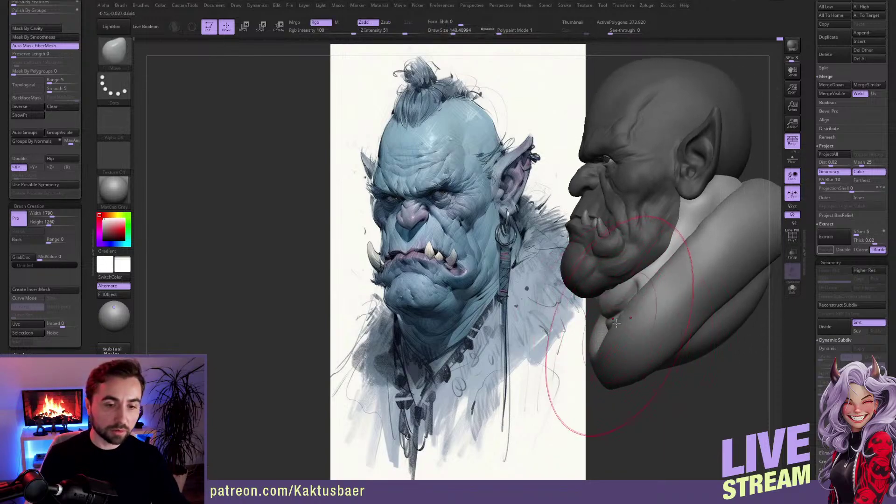
key("bracketleft")
key("bracketleft")
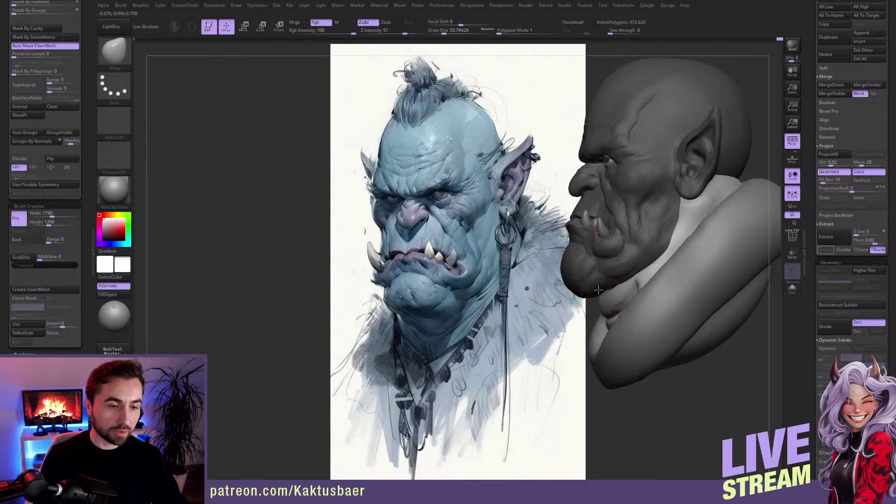
right_click_drag(594, 295, 599, 293)
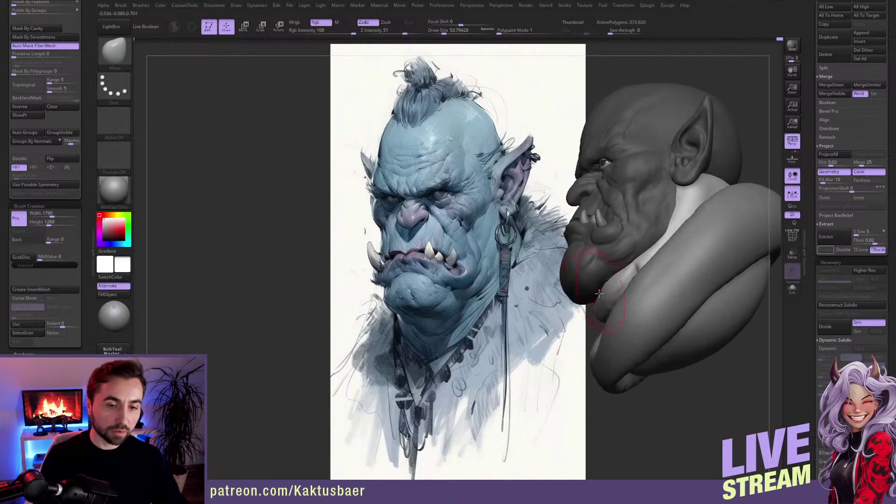
left_click_drag(597, 293, 579, 293)
right_click_drag(596, 301, 619, 306)
key("shift")
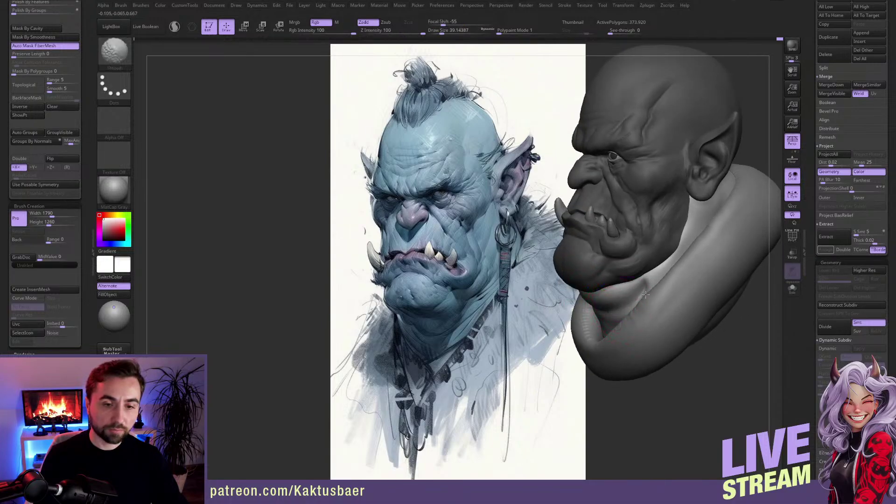
Step: Refine the neck forms below the jaw corner with the Move brush at varying sizes, undoing one stroke
key("b")
key("m")
key("v")
right_click_drag(617, 316, 625, 304)
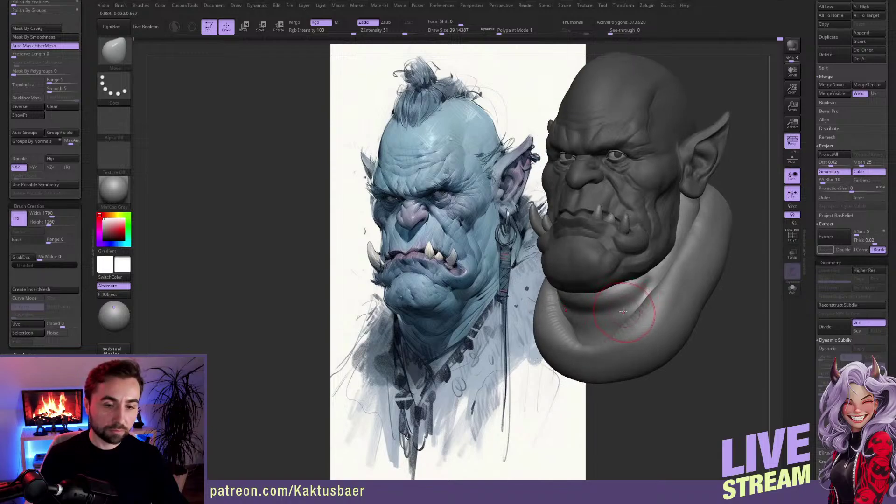
key("bracketright")
key("ctrl+z")
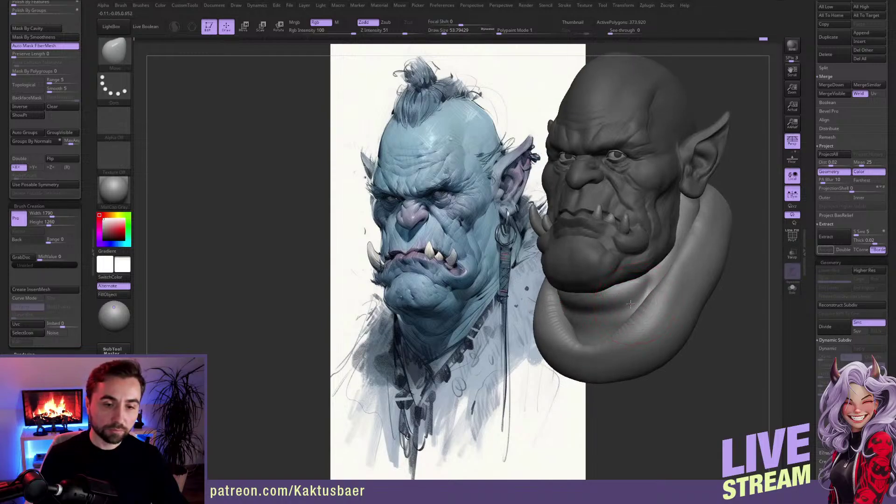
right_click_drag(626, 312, 647, 329)
key("bracketright")
mouse_move(649, 332)
left_mouse_down()
mouse_move(635, 325)
mouse_move(640, 294)
left_mouse_up()
key("bracketleft")
key("shift")
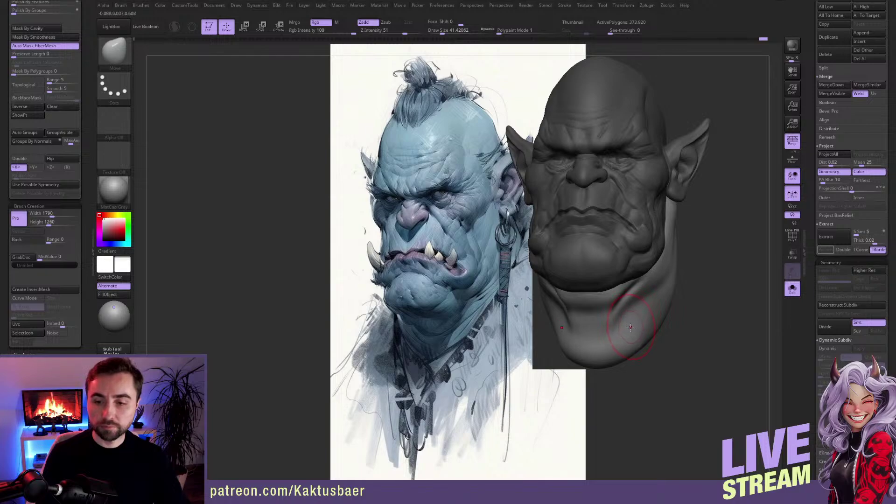
right_click_drag(631, 294, 626, 305)
Step: Show the collar again and build up skin folds under the chin with ClayBuildup at draw size about 17
key("b")
key("c")
key("b")
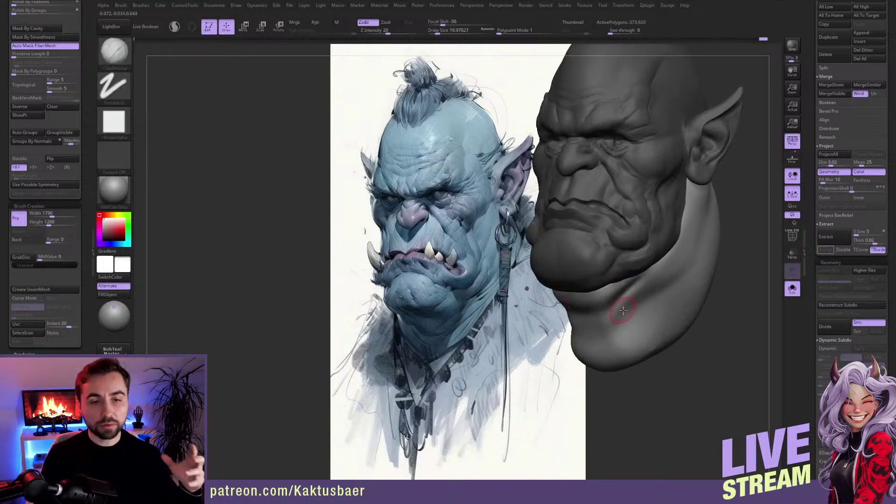
key("alt+s")
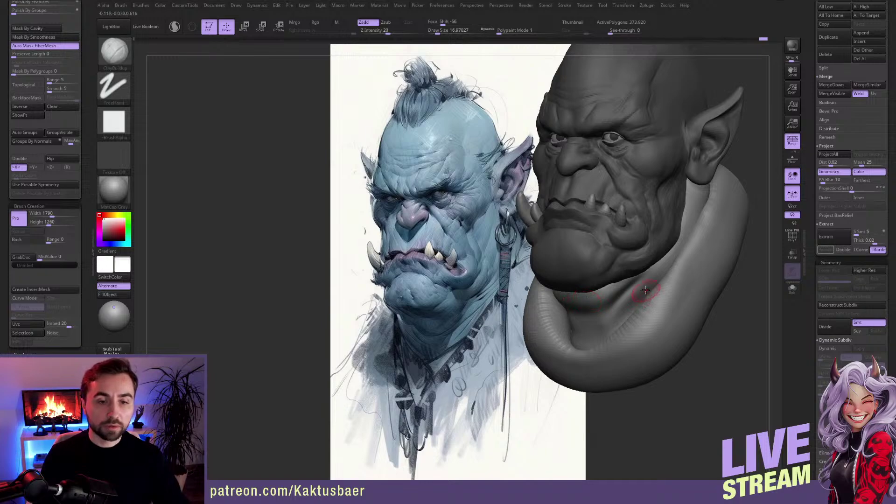
left_click_drag(650, 290, 627, 309)
right_click_drag(616, 302, 621, 302)
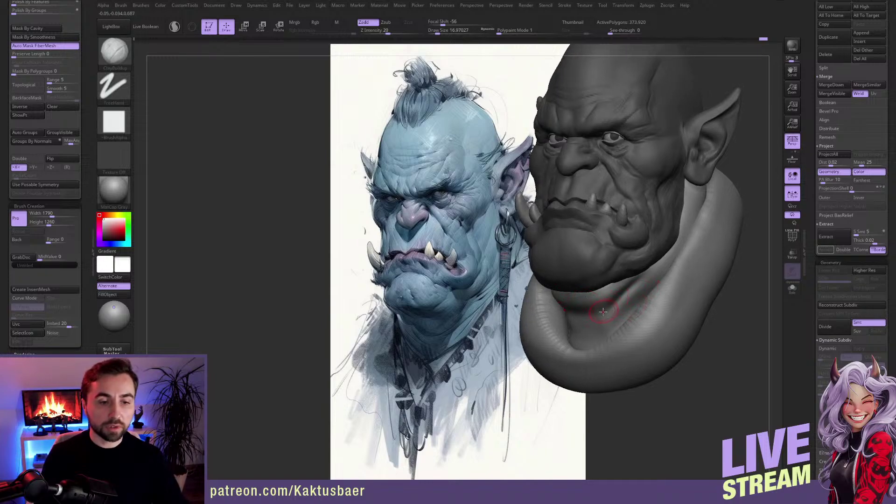
right_click_drag(586, 314, 588, 312)
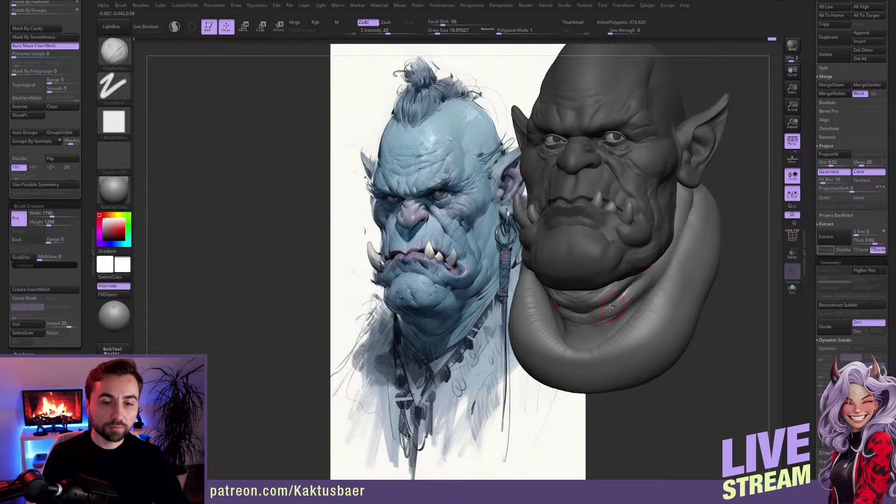
Step: Cut the grooves between the neck folds deeper below the jaw, isolate the head mesh, and enlarge the brush to about 24
mouse_move(632, 297)
right_mouse_down()
mouse_move(625, 303)
mouse_move(636, 292)
right_mouse_up()
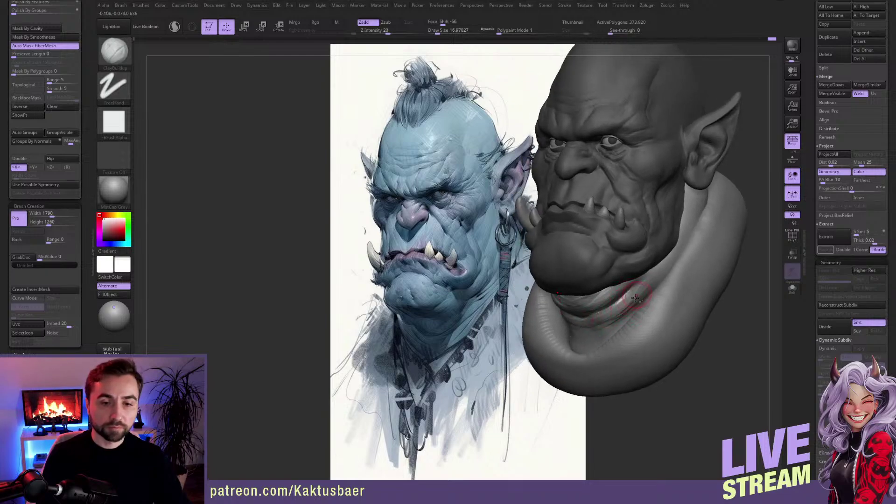
mouse_move(634, 298)
left_mouse_down("alt")
mouse_move(652, 285)
mouse_move(638, 303)
mouse_move(642, 291)
left_mouse_up("alt")
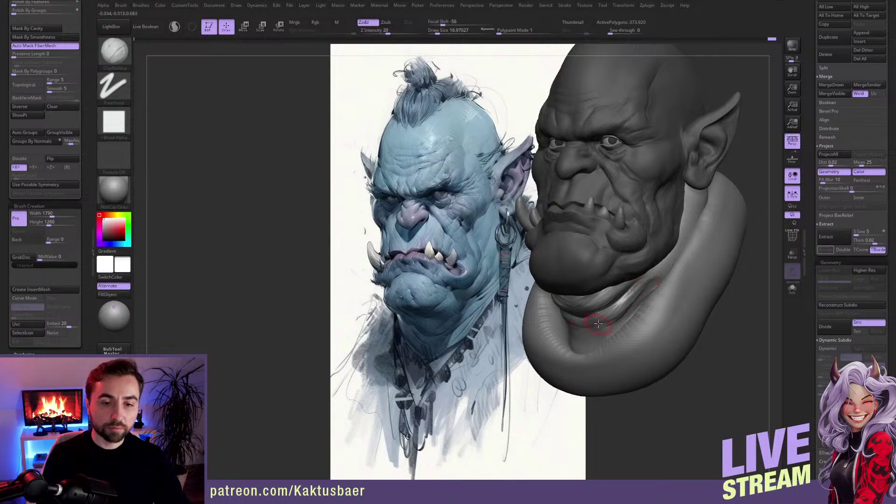
right_click_drag(627, 297, 695, 290)
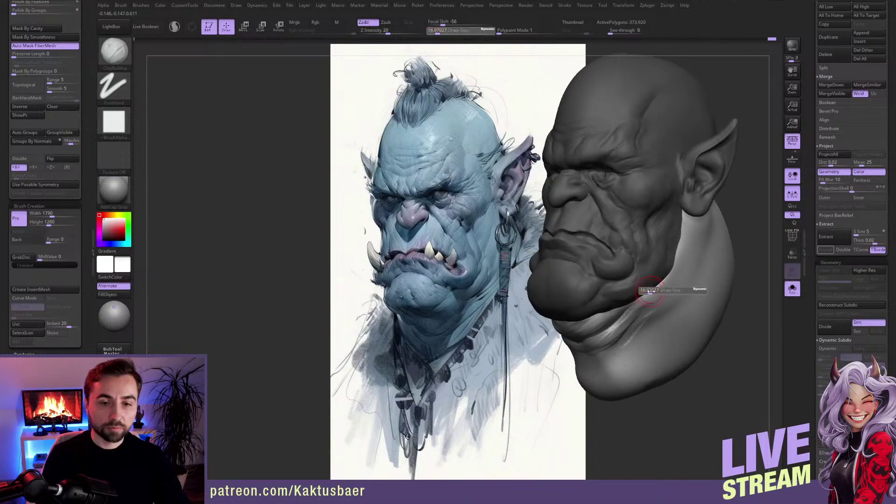
right_click_drag(674, 260, 677, 264)
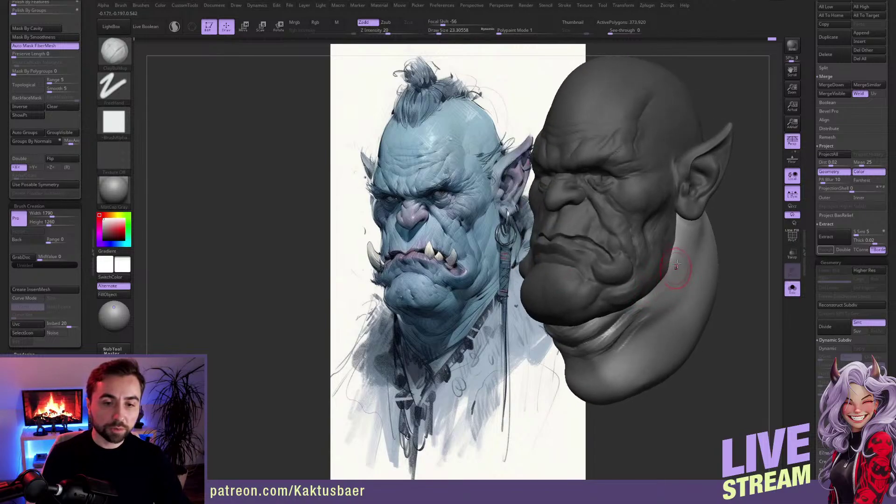
Step: Clear the mask on the head, show the hidden eyes, tusks and collar again, and reduce the draw size to about 17
left_click(724, 286, "ctrl")
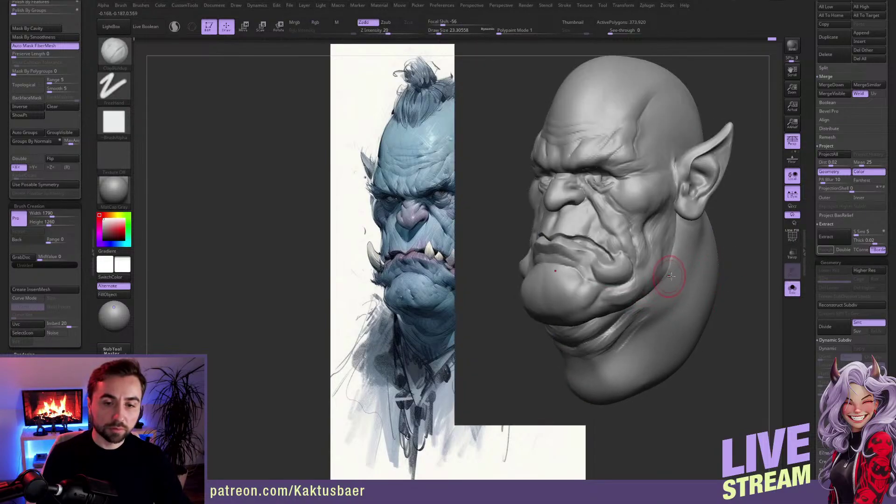
right_click_drag(672, 277, 678, 276, "alt")
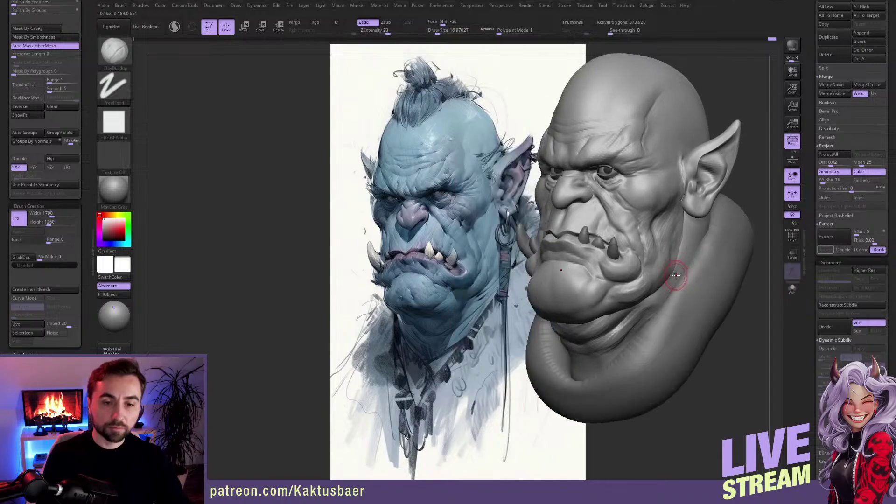
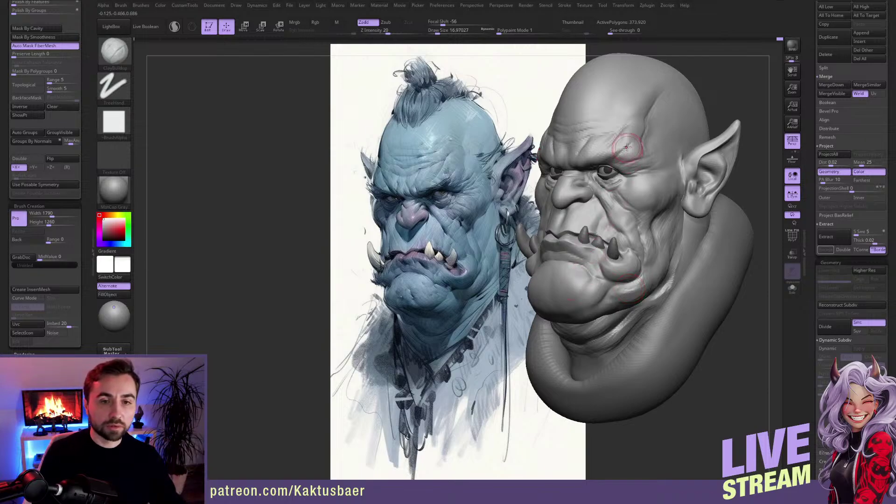
right_click_drag(638, 151, 635, 172)
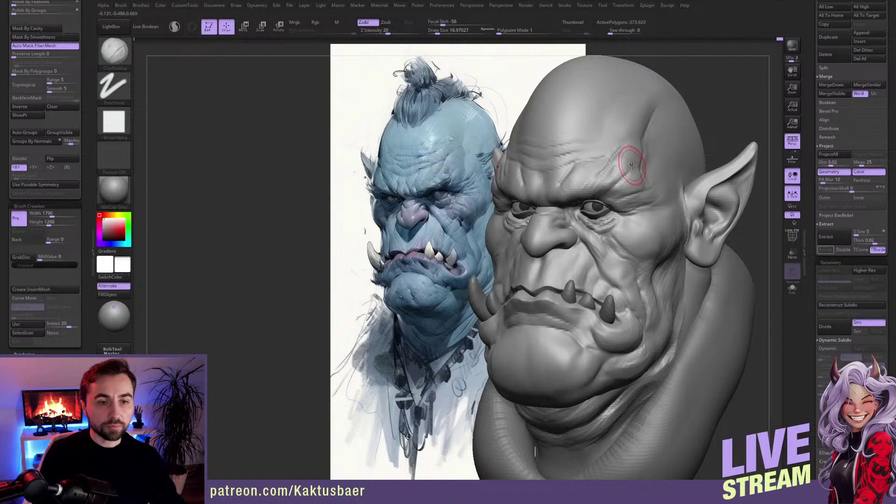
Step: Adjust the outer brow and temple with the Move brush at a draw size of about 17
key("b")
key("m")
key("v")
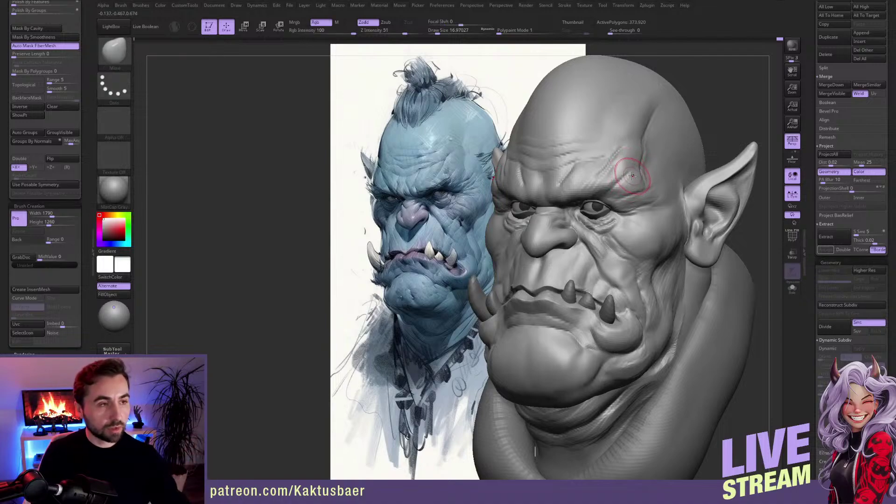
right_click_drag(630, 174, 635, 168)
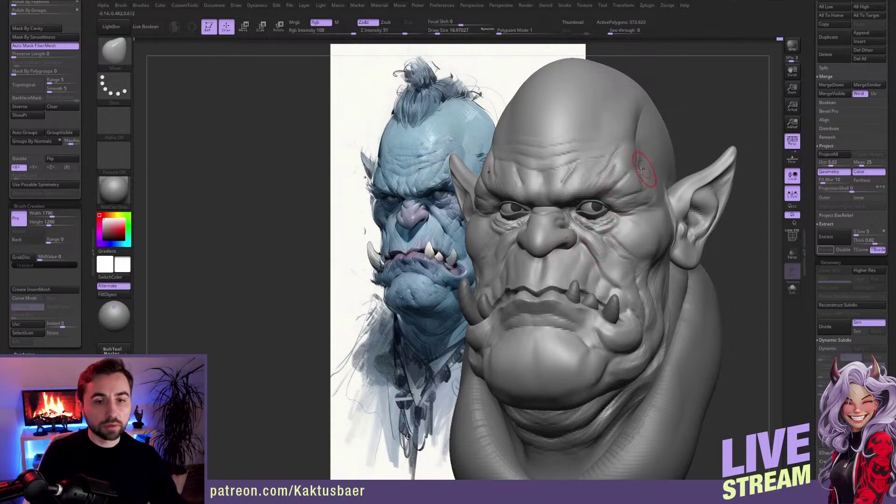
right_click_drag(638, 168, 633, 176)
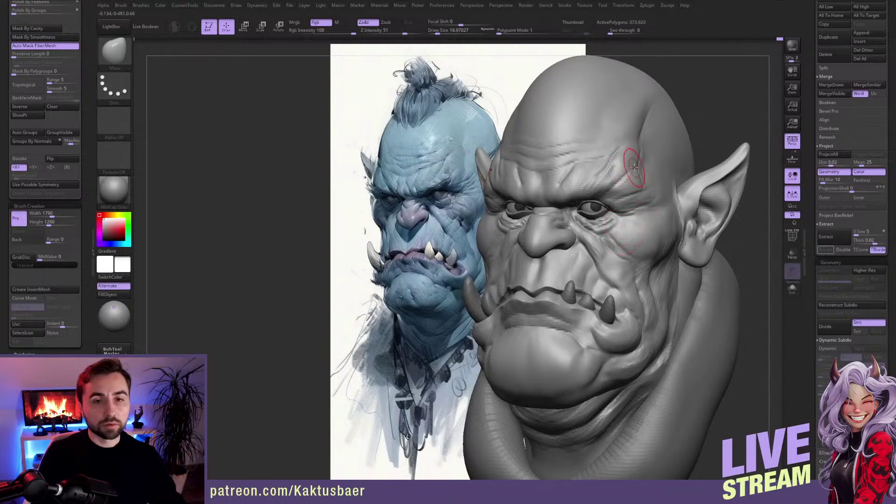
right_click_drag(634, 167, 633, 165)
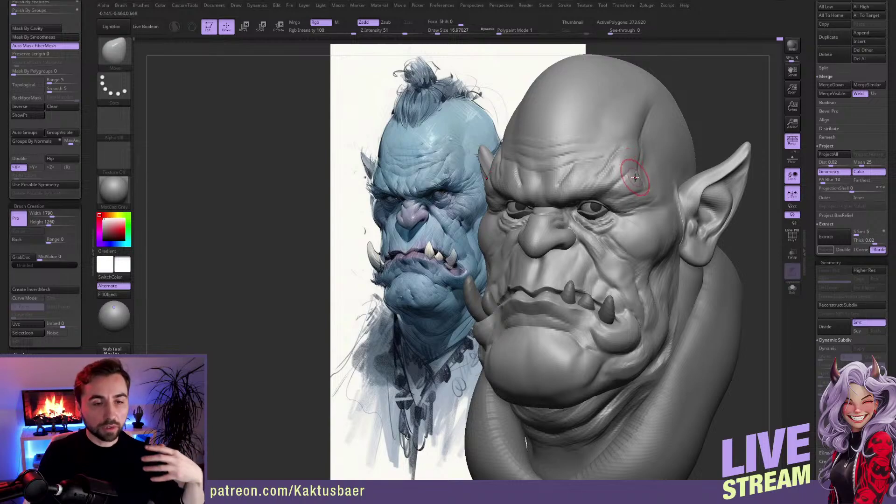
Step: Build up the outer brow ridge and its diagonal creases with ClayBuildup at draw size about 17, undoing one stroke
key("b")
key("c")
key("b")
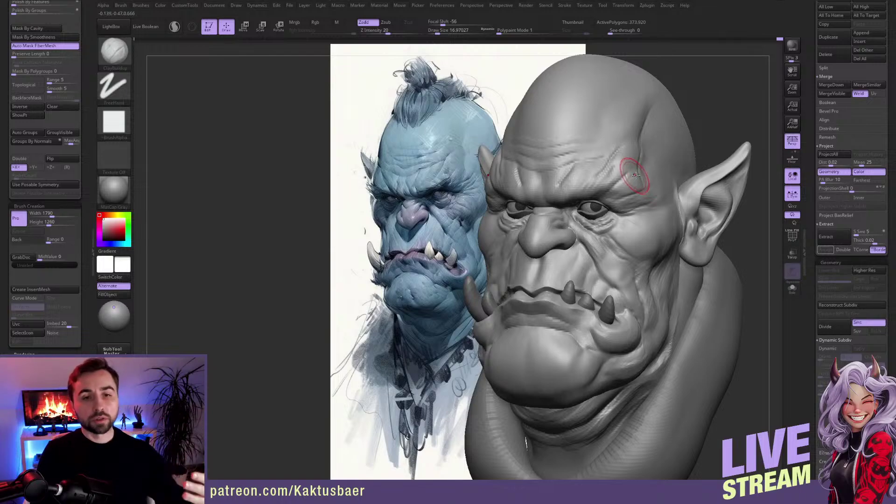
right_click_drag(629, 176, 635, 166)
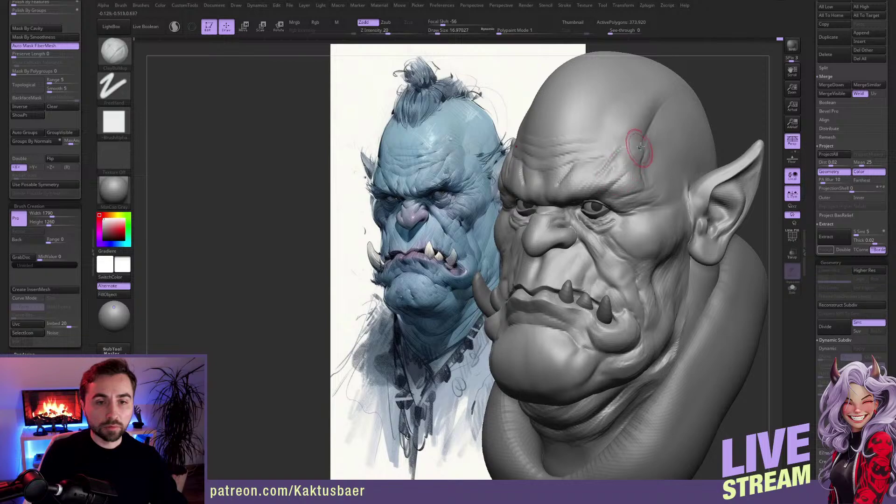
right_click_drag(620, 161, 616, 143)
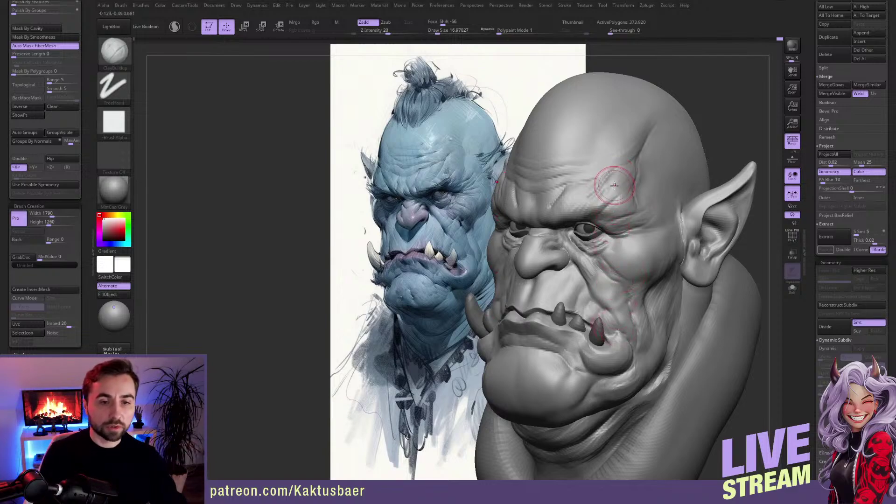
mouse_move(611, 185)
right_mouse_down()
mouse_move(623, 185)
mouse_move(620, 176)
right_mouse_up()
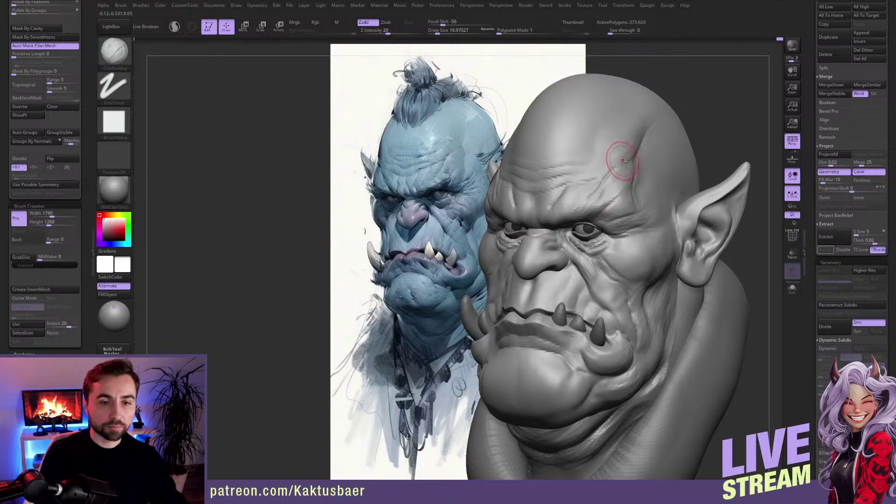
key("ctrl+z")
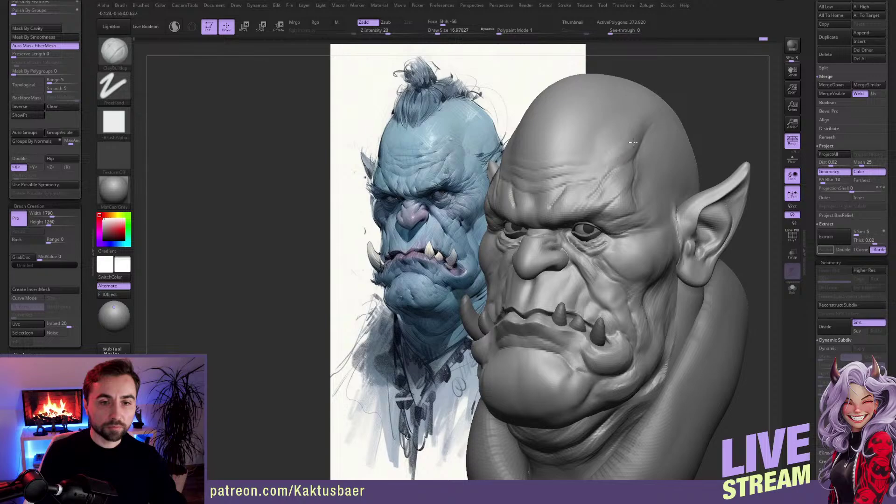
right_click_drag(601, 150, 628, 149)
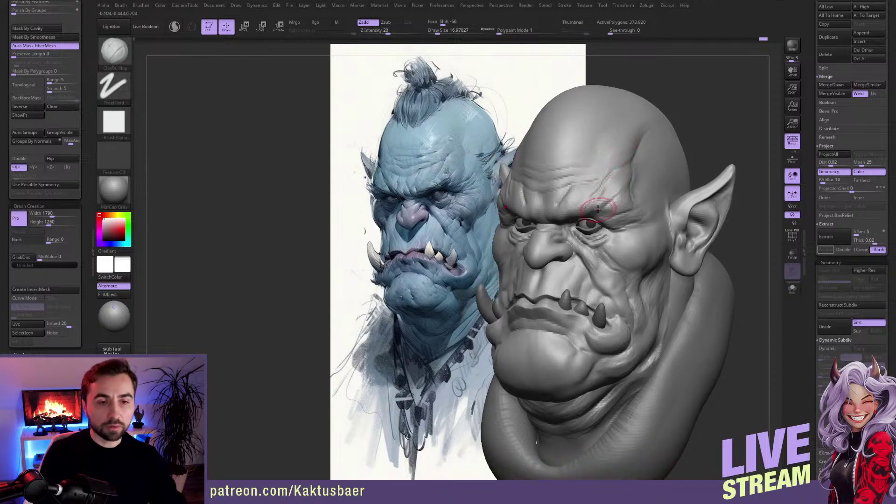
Step: Sculpt the skin folds on the cheek beside the mouth and below the cheekbone with ClayBuildup
mouse_move(598, 209)
right_mouse_down()
mouse_move(615, 207)
mouse_move(598, 209)
right_mouse_up()
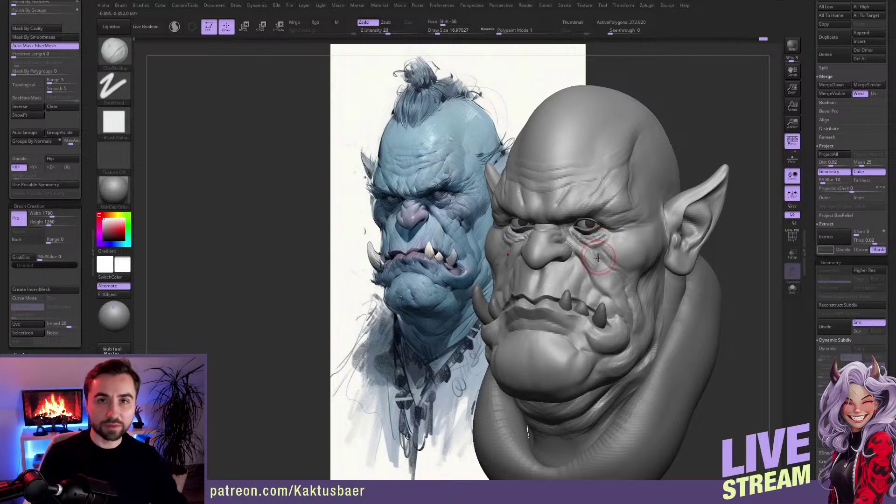
right_click_drag(619, 256, 604, 240, "alt")
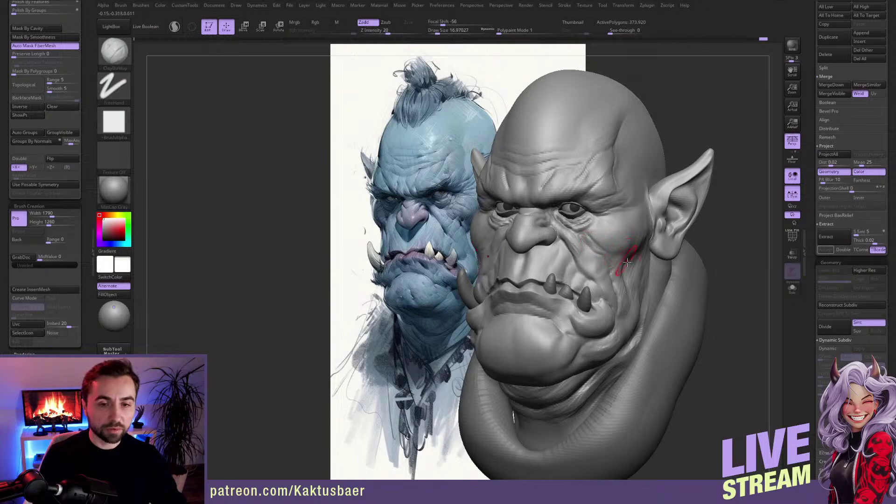
mouse_move(626, 280)
right_mouse_down("alt")
mouse_move(602, 252)
mouse_move(610, 242)
right_mouse_up("alt")
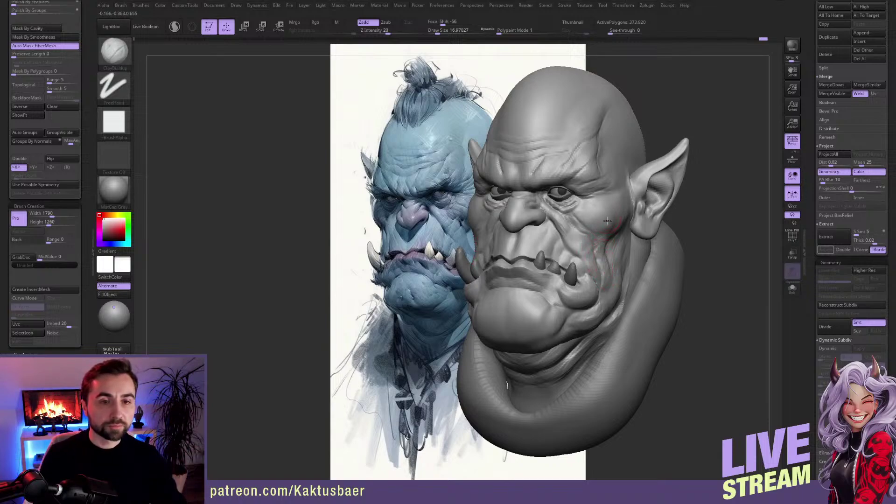
right_click_drag(604, 262, 604, 186)
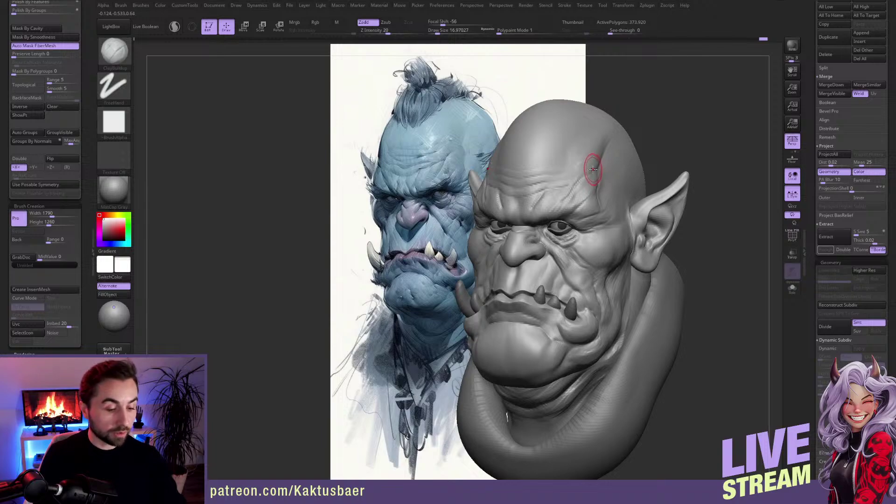
Step: Reshape the temple and crown of the skull with the Move brush, raising the draw size from about 41 to about 83
key("b")
key("m")
key("v")
key("s")
left_click_drag(588, 157, 595, 155)
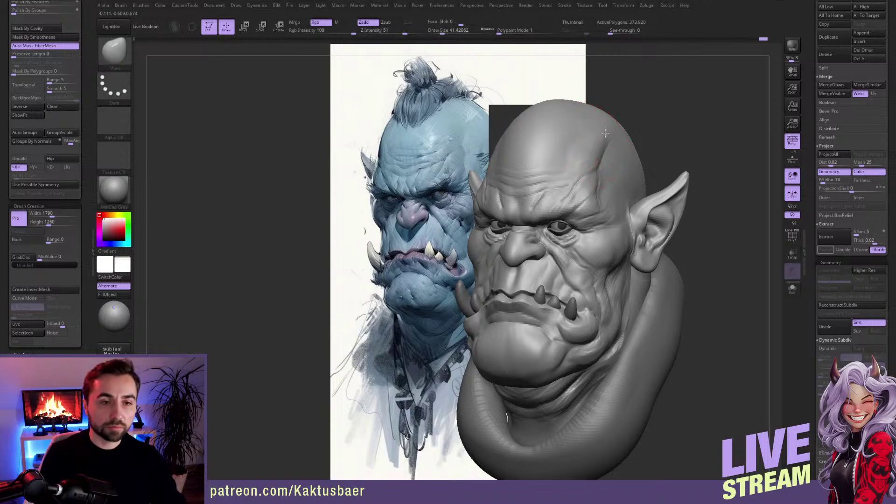
right_click_drag(606, 140, 612, 148)
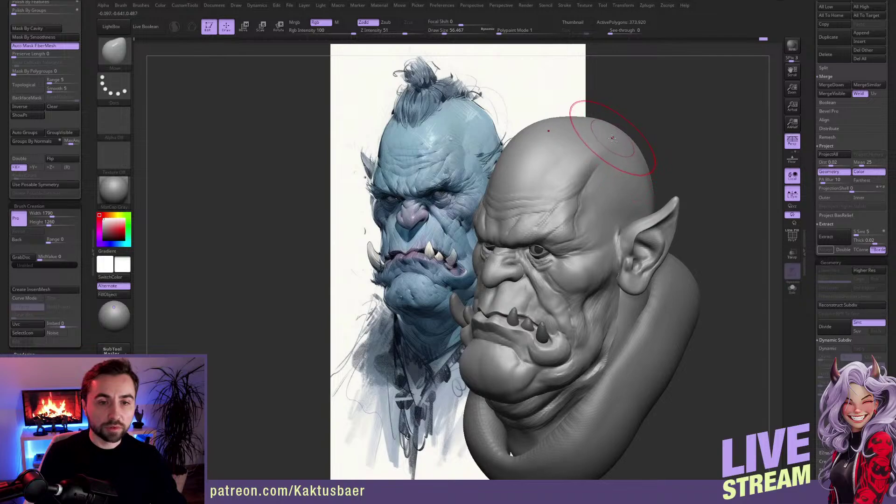
key("bracketright")
left_click_drag(616, 142, 618, 139)
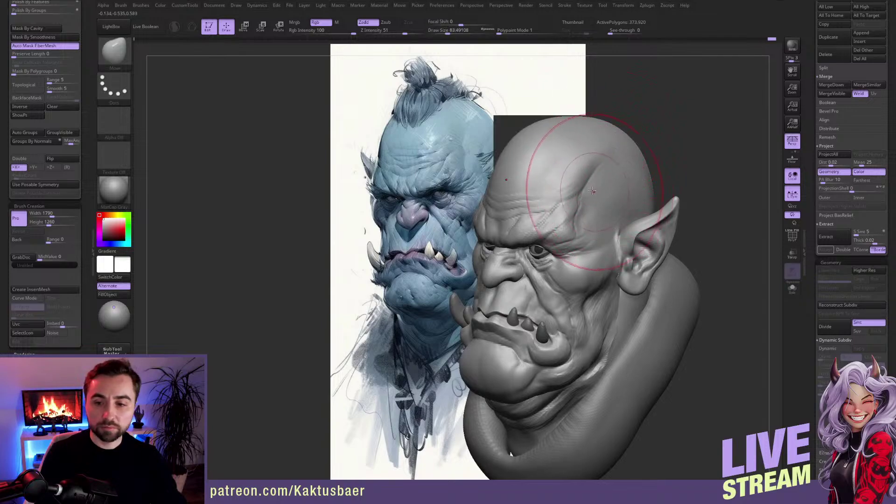
right_click_drag(591, 191, 613, 202)
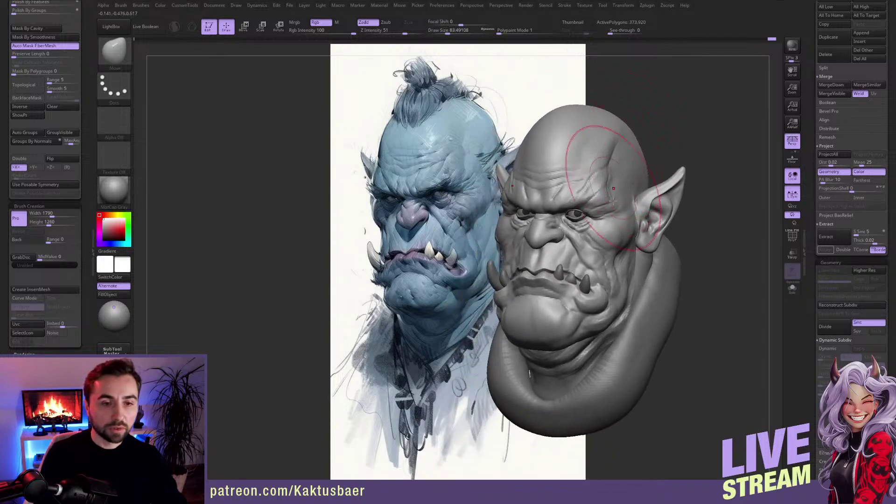
Step: Adjust the cheek with the Move brush at draw size about 33, and refine the nostril wing at about 10.5
key("s")
left_click_drag(620, 208, 609, 209)
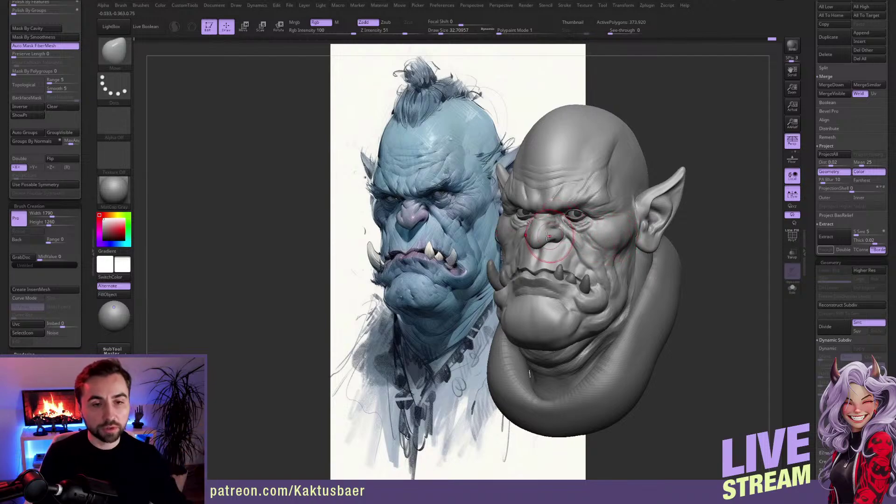
scroll(553, 231, "up", 5)
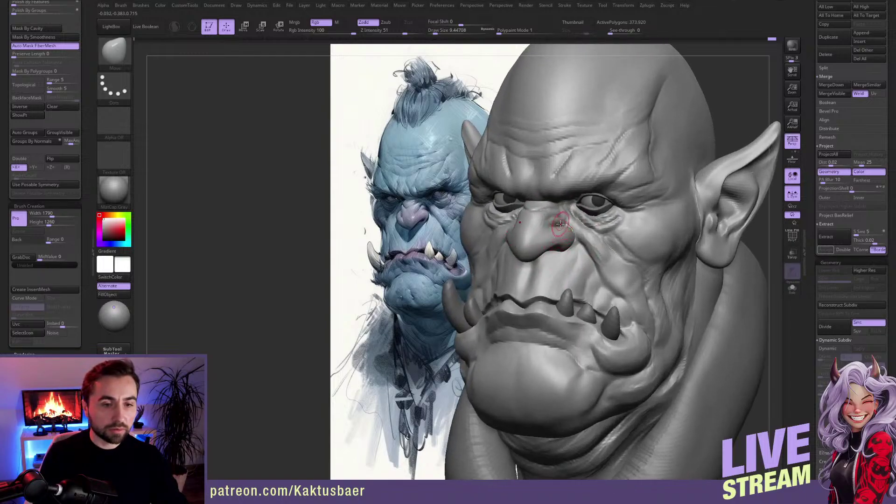
key("bracketright")
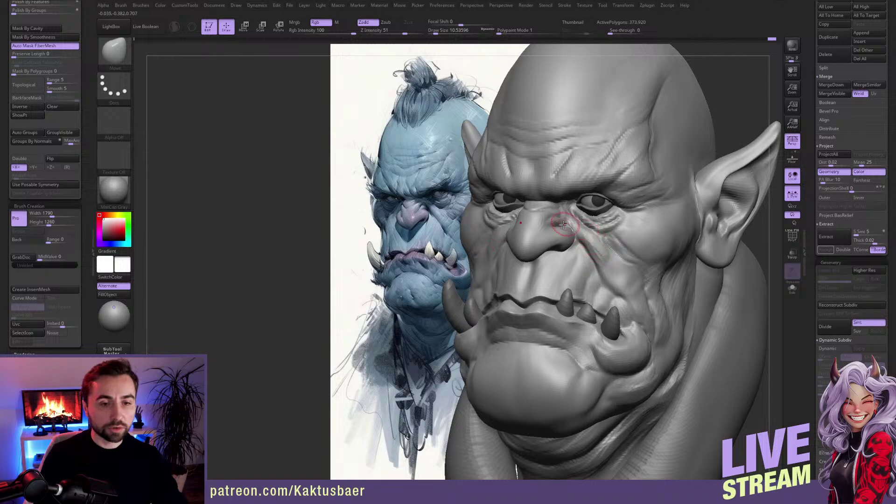
Step: Cut a crease above the nostril wing with DamStandard at draw size about 10.5 and adjust its shape with the Move brush
key("b")
key("d")
key("s")
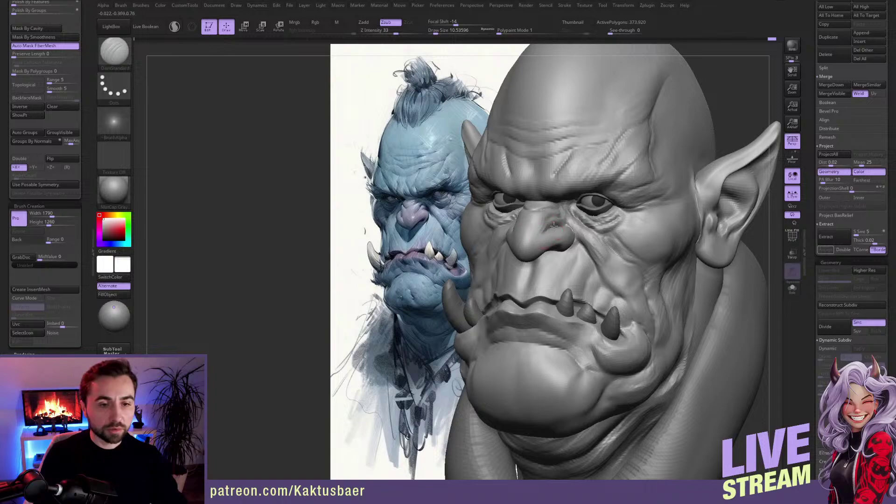
key("b")
key("m")
key("v")
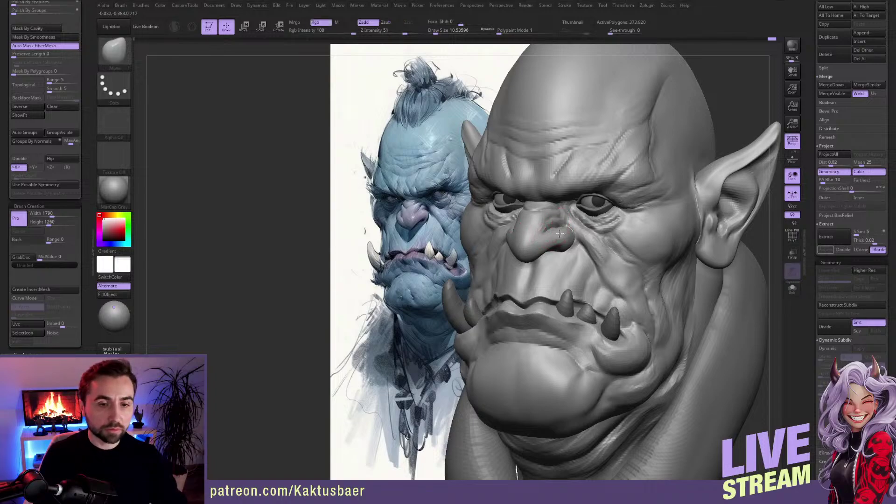
right_click_drag(561, 247, 562, 226, "ctrl")
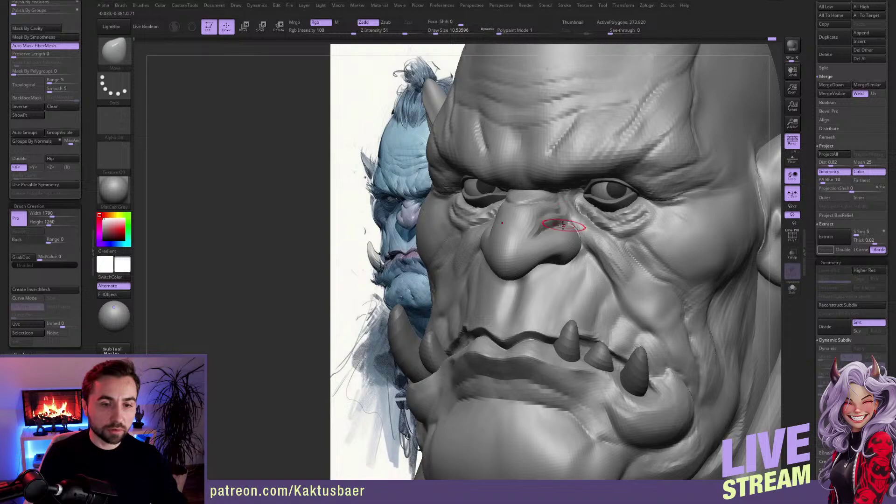
Step: Deepen the groove between the nose tip and the nostril wing with DamStandard at draw size about 10.5
key("b")
key("d")
key("s")
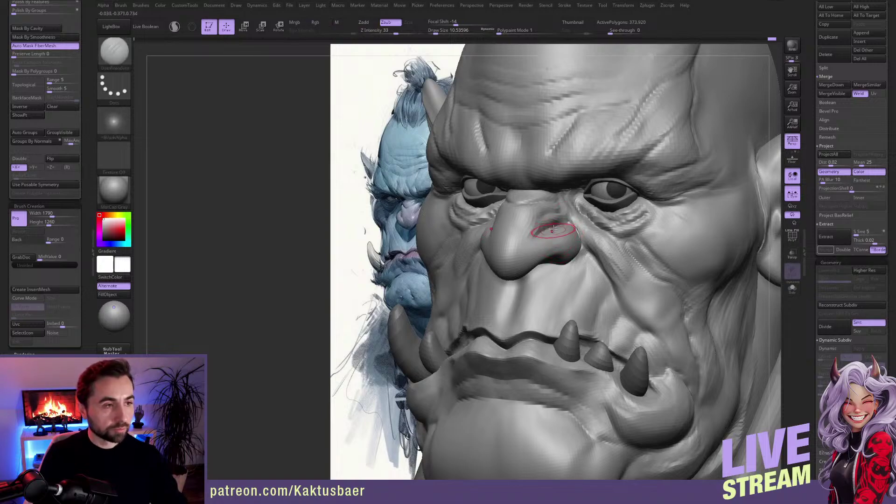
mouse_move(536, 234)
left_mouse_down()
mouse_move(541, 226)
mouse_move(528, 233)
left_mouse_up()
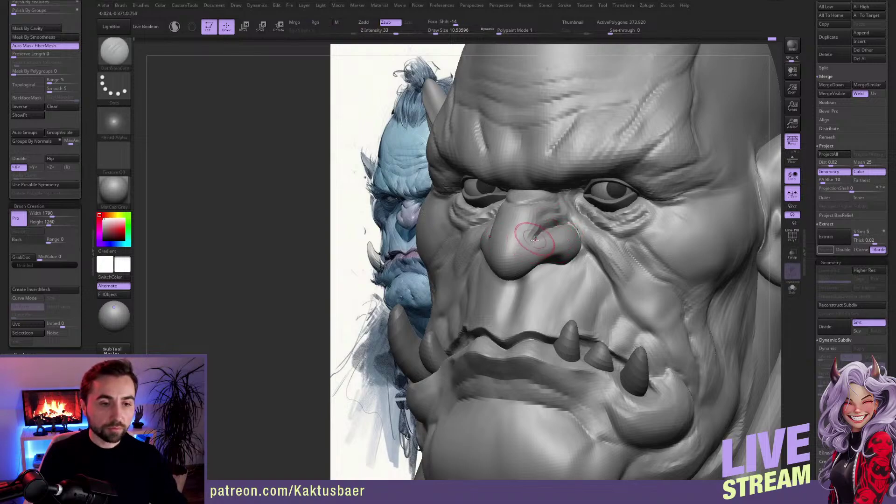
right_click_drag(532, 238, 540, 232, "ctrl")
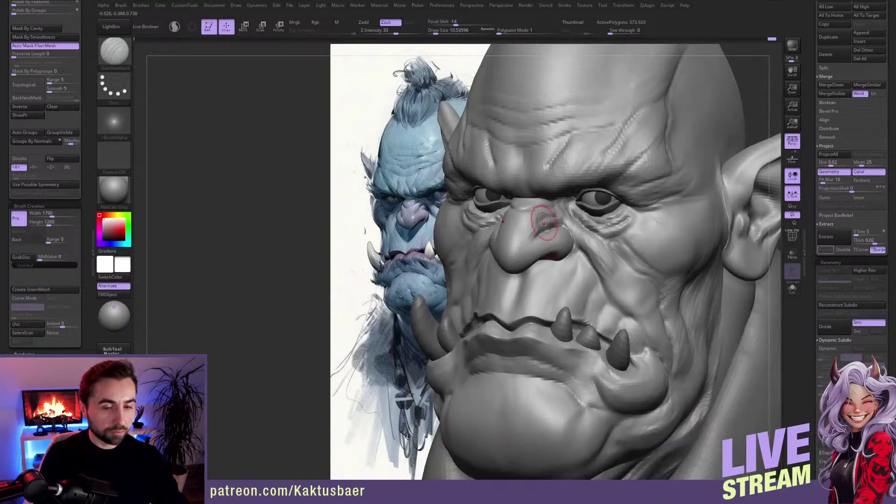
Step: Build up the nose bridge and tip with ClayBuildup, raising the draw size from about 3.7 to about 10.5
key("bracketleft")
key("bracketleft")
key("bracketleft")
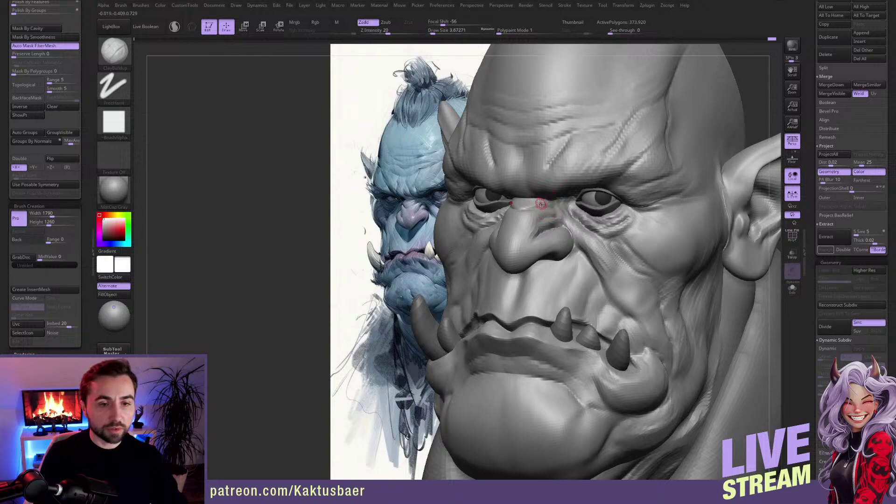
key("bracketright")
key("bracketright")
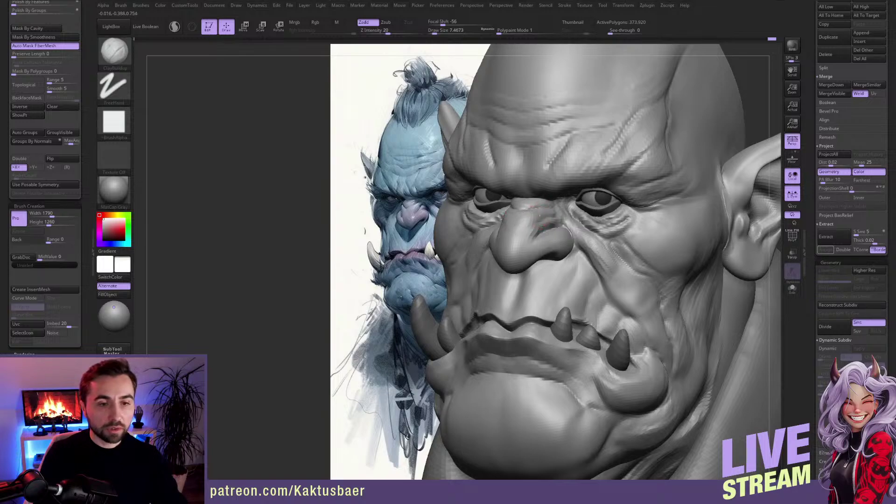
key("bracketright")
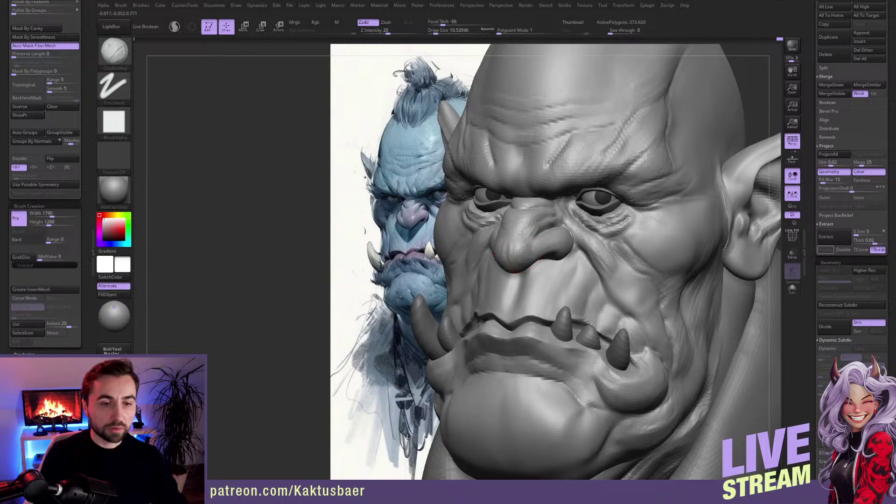
mouse_move(529, 259)
right_mouse_down("ctrl")
mouse_move(527, 242)
mouse_move(530, 267)
mouse_move(538, 260)
right_mouse_up("ctrl")
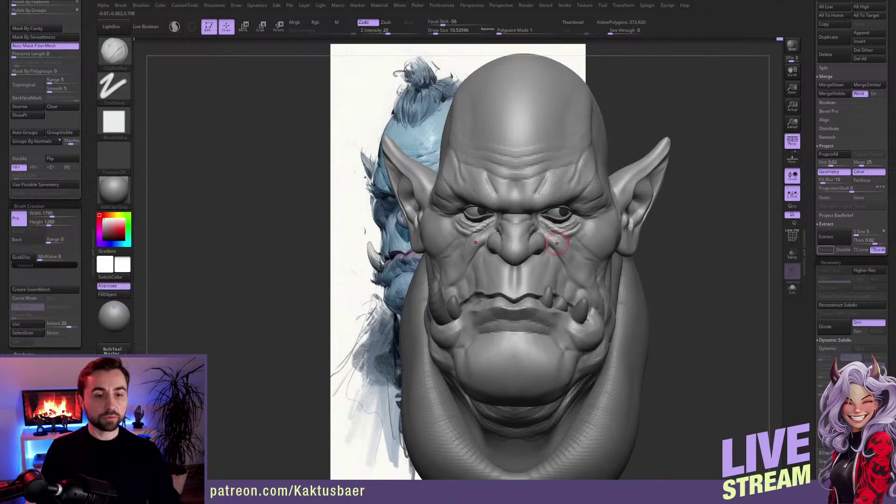
Step: Carve a crease into the side of the nose above the nostril wing with DamStandard at draw size about 7.5
mouse_move(546, 256)
right_mouse_down()
mouse_move(532, 242)
mouse_move(551, 240)
right_mouse_up()
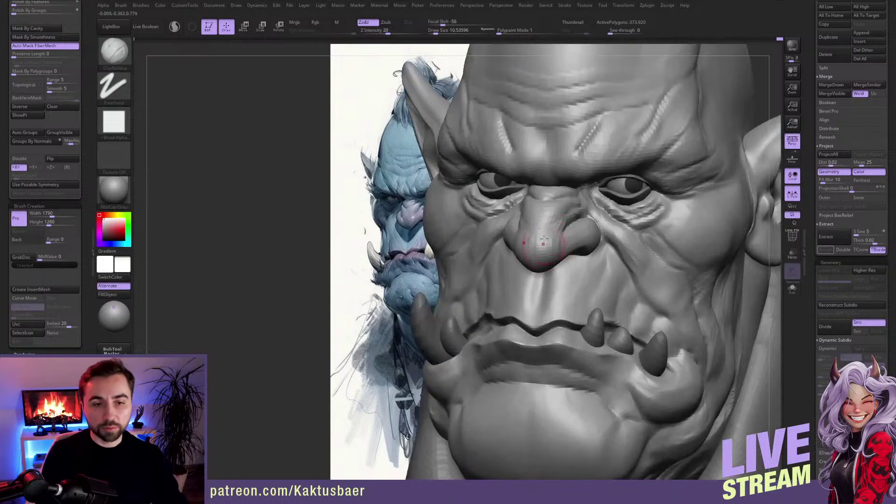
mouse_move(554, 243)
right_mouse_down("ctrl")
mouse_move(560, 268)
mouse_move(568, 243)
right_mouse_up("ctrl")
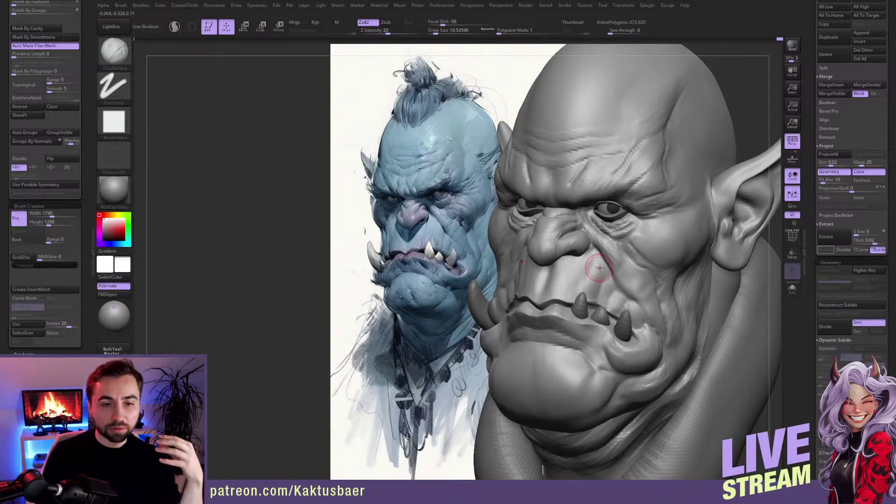
right_click_drag(599, 267, 607, 269)
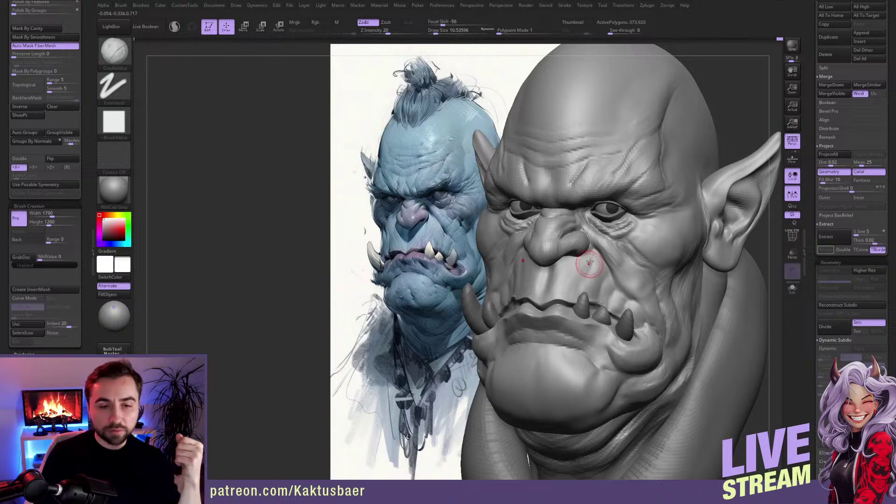
scroll(572, 229, "up", 4)
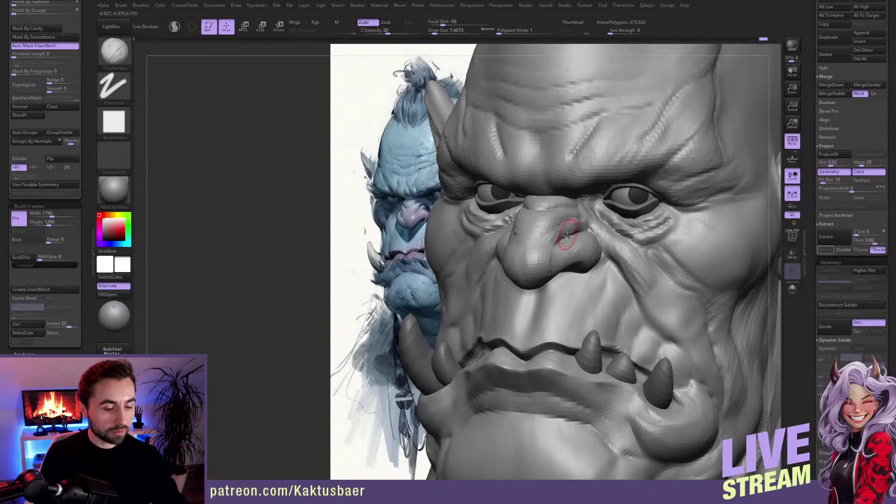
key("b")
key("d")
key("s")
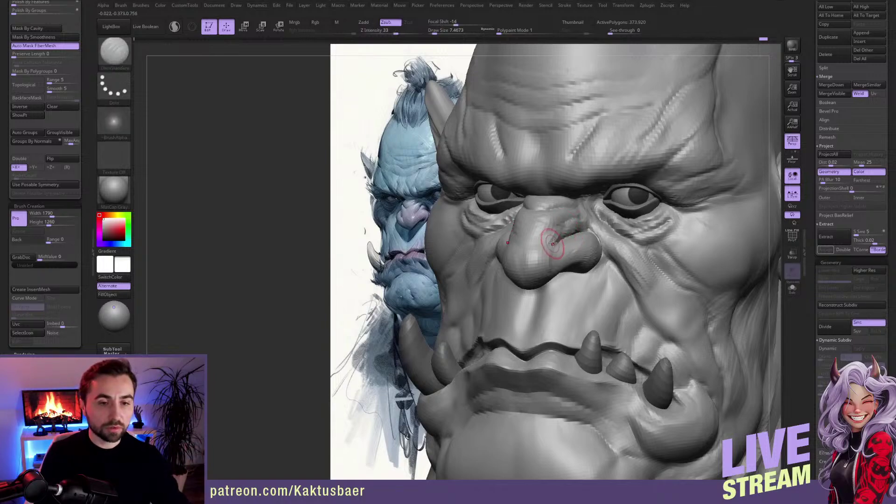
key("ctrl")
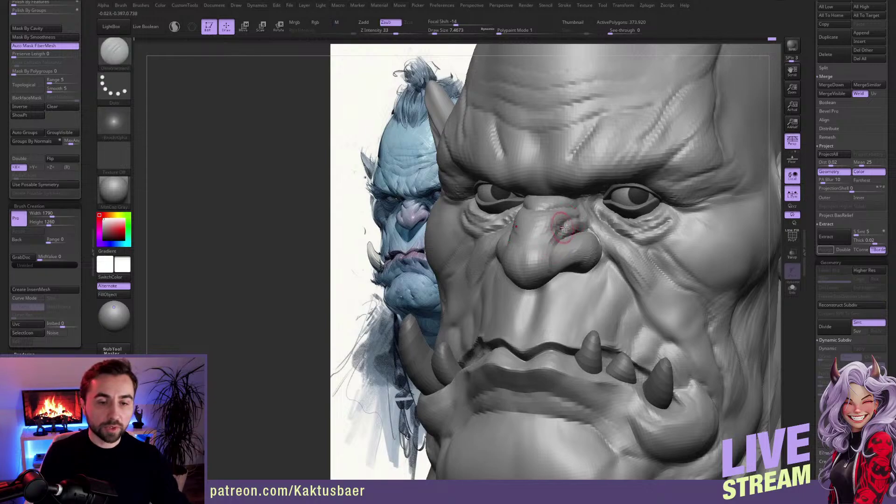
left_click_drag(564, 227, 569, 234)
right_click_drag(569, 234, 572, 211, "ctrl")
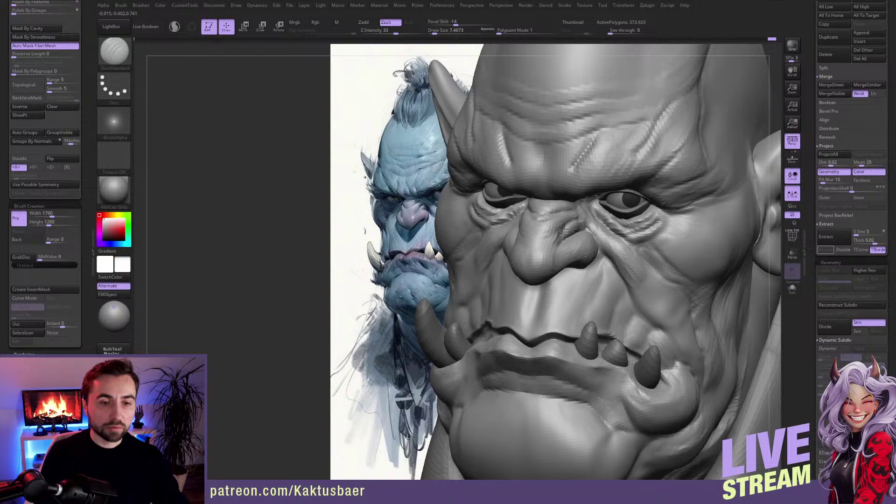
Step: Build up the skin folds on the upper side of the nose bridge with ClayBuildup at draw size about 7.5
key("b")
key("c")
key("b")
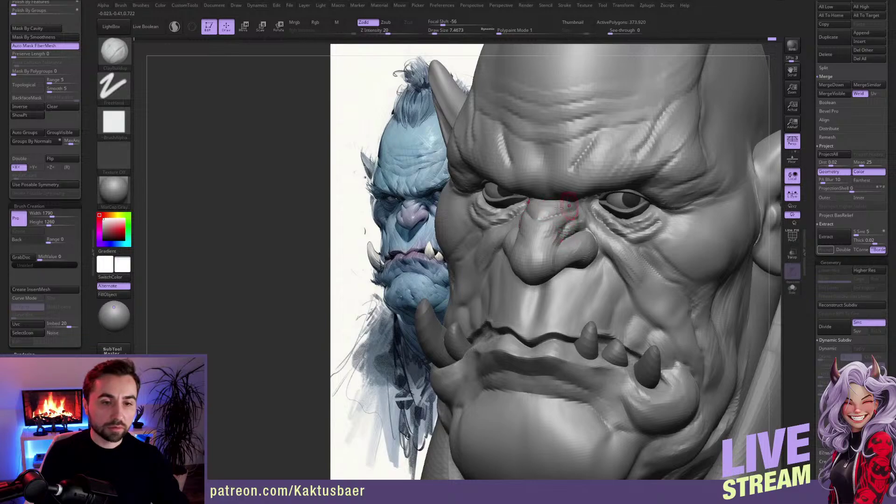
right_click_drag(559, 227, 595, 199)
Step: Cut vertical frown creases between the brows with DamStandard at draw size about 7.5
key("b")
key("d")
key("s")
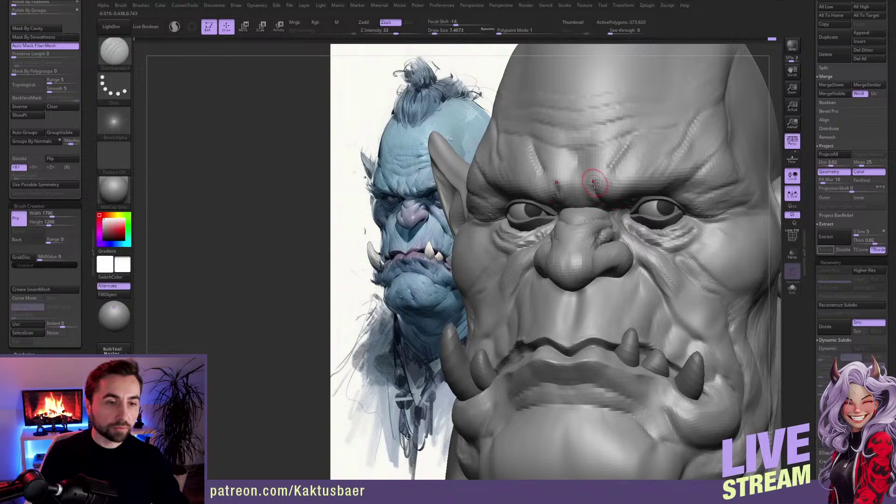
mouse_move(596, 186)
left_mouse_down()
mouse_move(593, 152)
mouse_move(593, 187)
left_mouse_up()
Step: Build up the frown folds between the brows with ClayBuildup at draw size about 7.5
key("b")
key("c")
key("b")
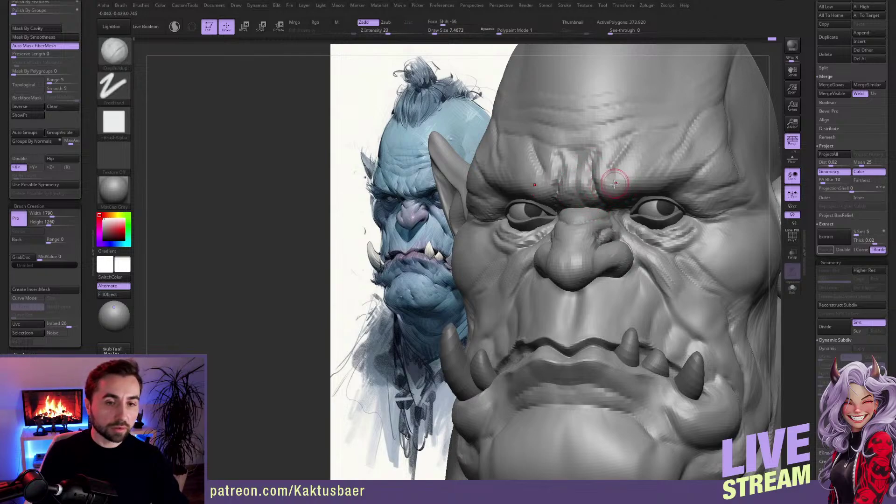
left_click_drag(614, 181, 619, 179)
right_click_drag(602, 159, 591, 230, "ctrl")
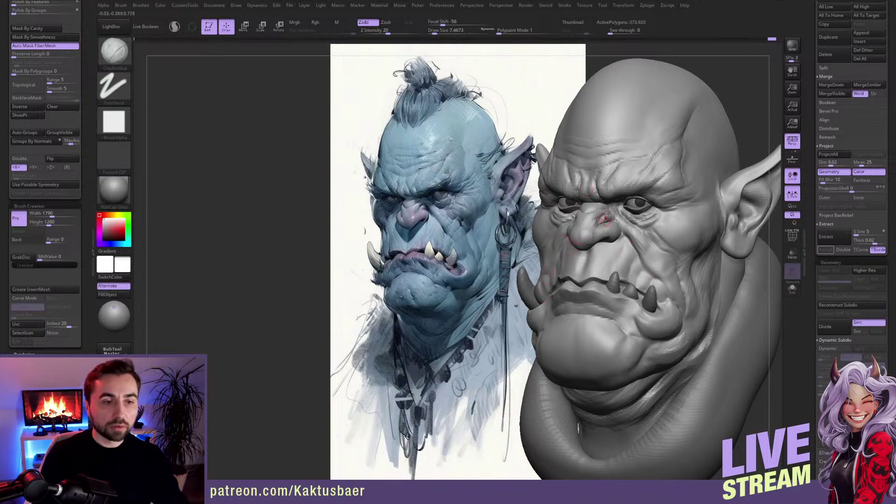
scroll(633, 201, "up", 2)
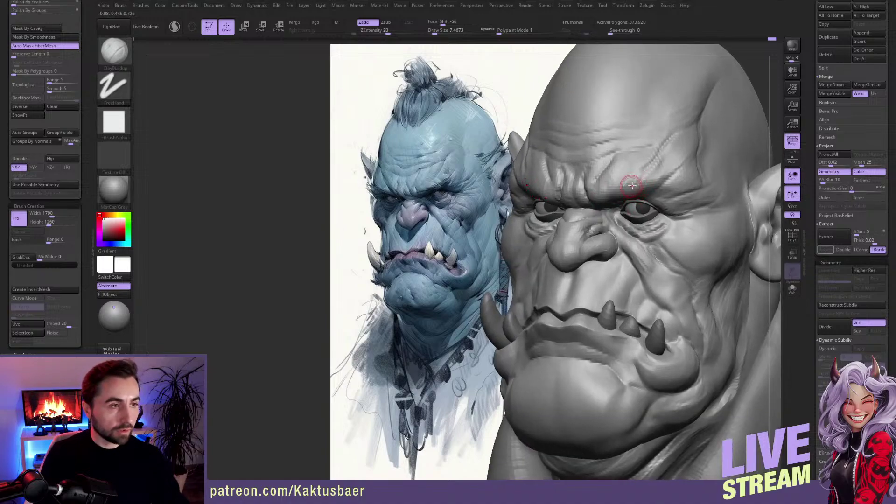
Step: Cut creases into the brow above the eye with DamStandard and build up the folds with ClayBuildup at draw size about 7.5
key("b")
key("d")
key("s")
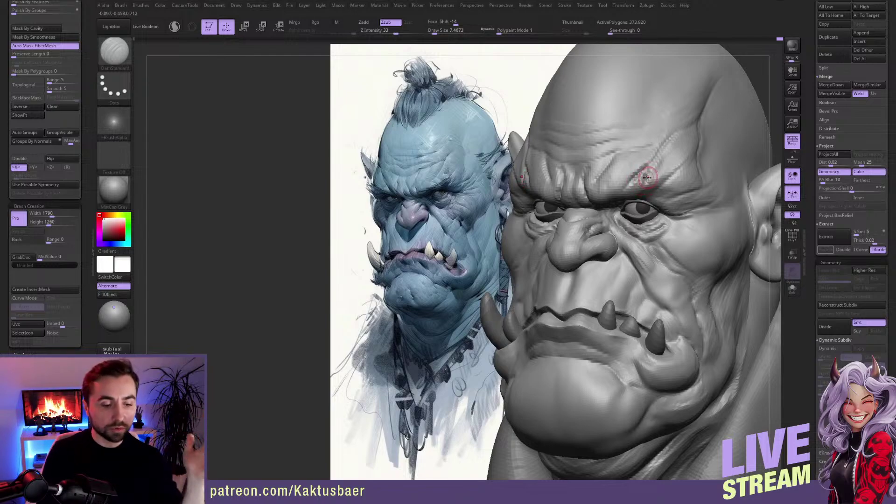
key("b")
key("c")
key("b")
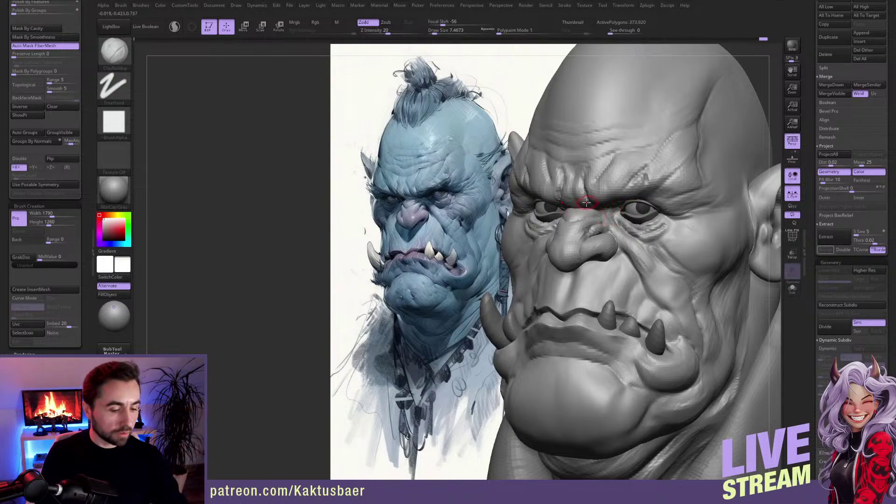
Step: Adjust the inner brow above the nose bridge and eye with the Move brush at draw size about 14
key("b")
key("m")
key("v")
key("s")
left_click_drag(585, 201, 591, 199)
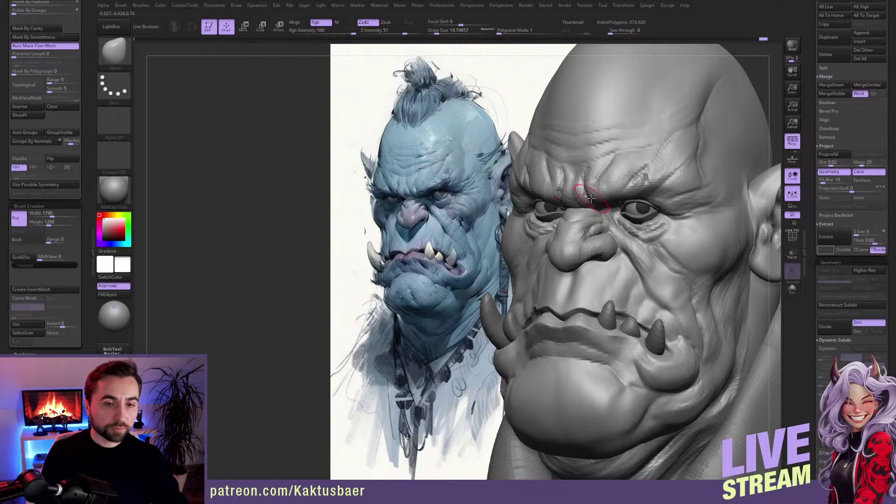
right_click_drag(609, 199, 612, 206)
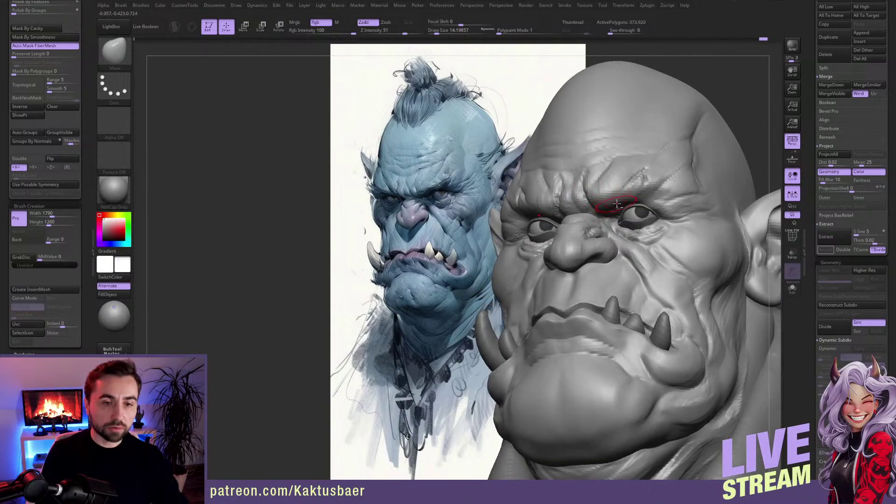
right_click_drag(613, 202, 617, 209)
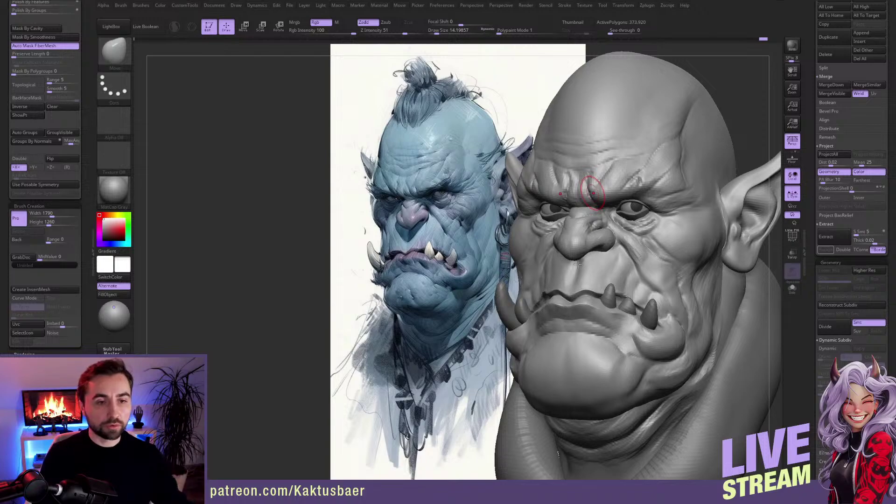
Step: Build up and smooth the transition between the cheek and the front of the ear with ClayBuildup at draw size about 8.4
right_click_drag(752, 241, 676, 234)
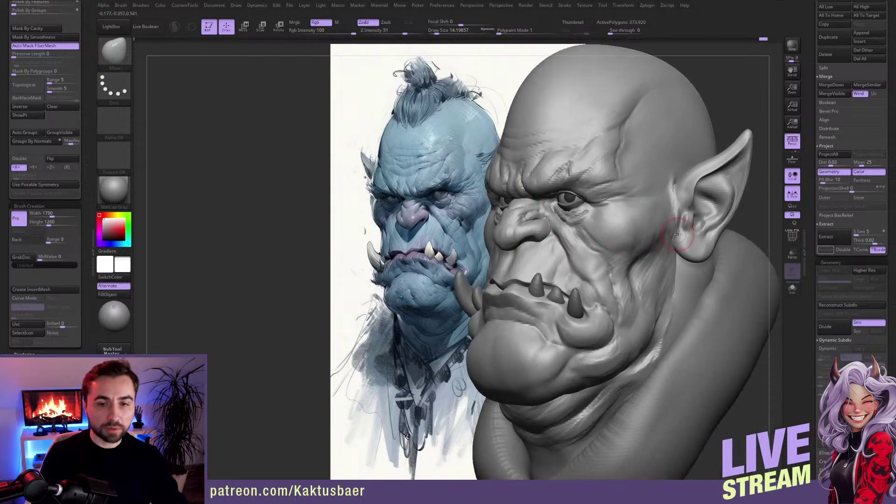
key("b")
key("c")
key("b")
key("s")
left_click_drag(682, 200, 673, 208)
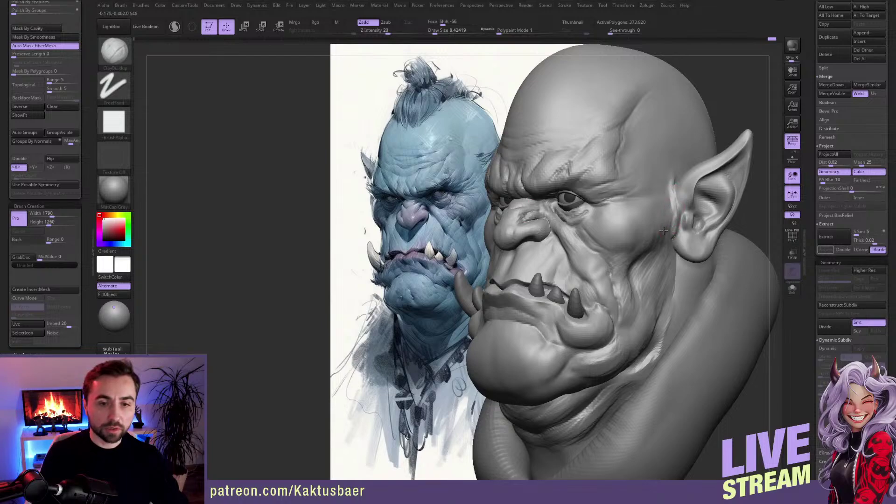
key("shift")
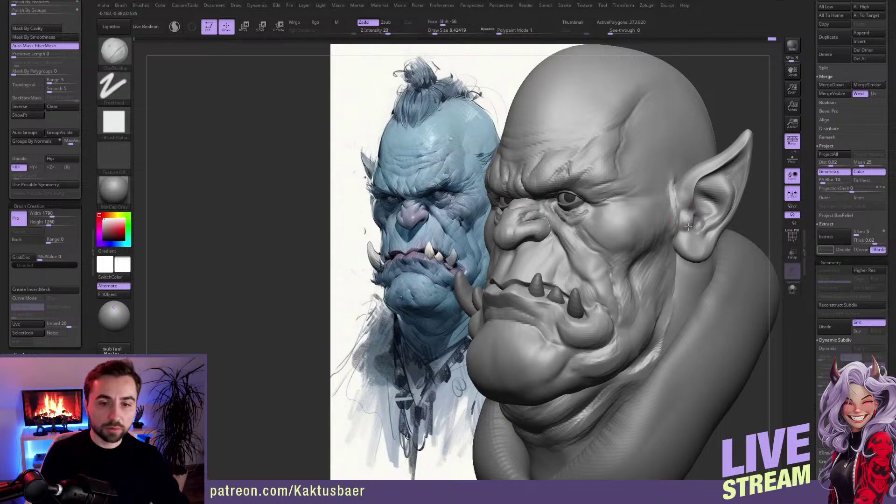
right_click_drag(698, 239, 727, 242, "alt")
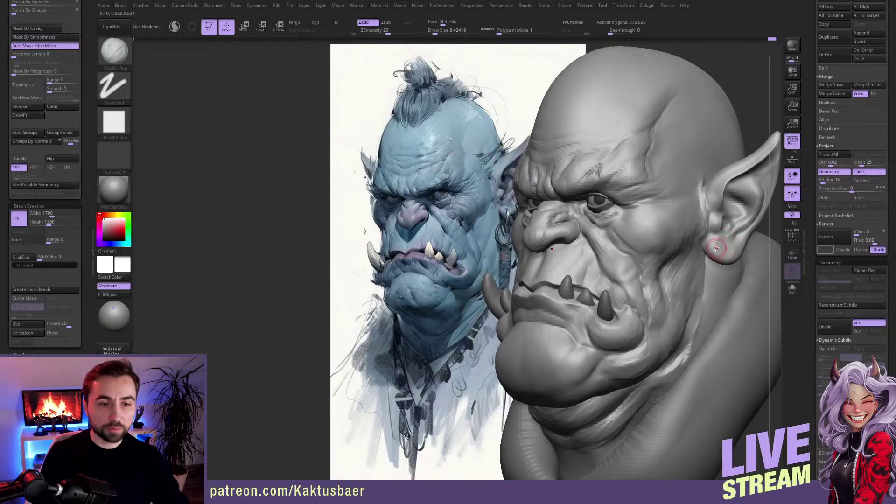
Step: Adjust the earlobe and its attachment to the jaw with the Move brush at draw size about 10.5
key("b")
key("m")
key("v")
key("s")
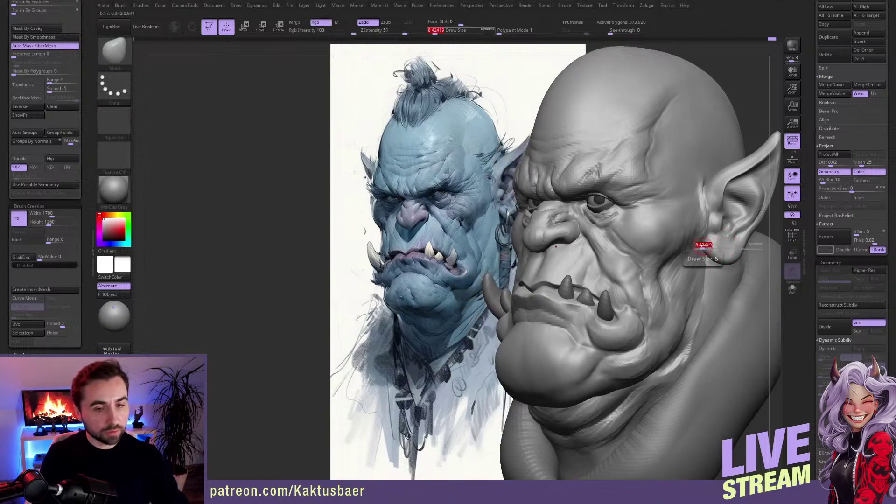
left_click_drag(703, 245, 714, 251)
key("s")
key("s")
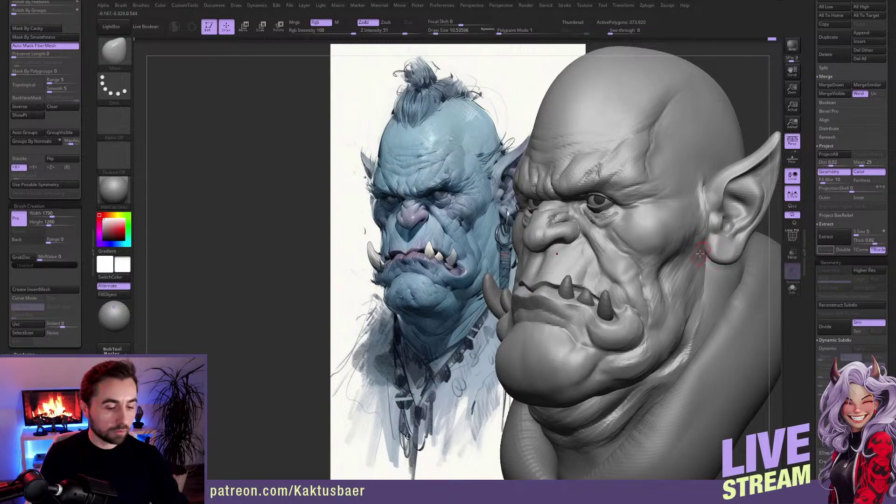
Step: Refine the earlobe and inner ear with ClayBuildup, raising the draw size from about 4.9 to about 7.5
key("b")
key("c")
key("b")
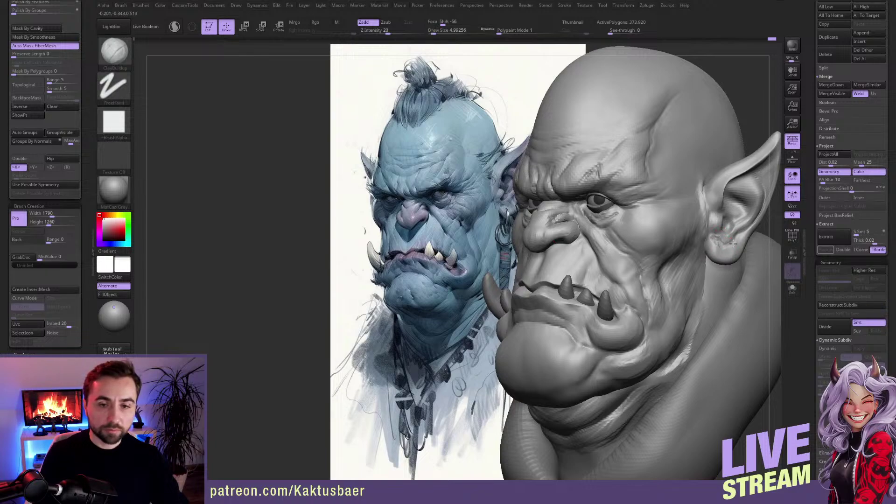
key("s")
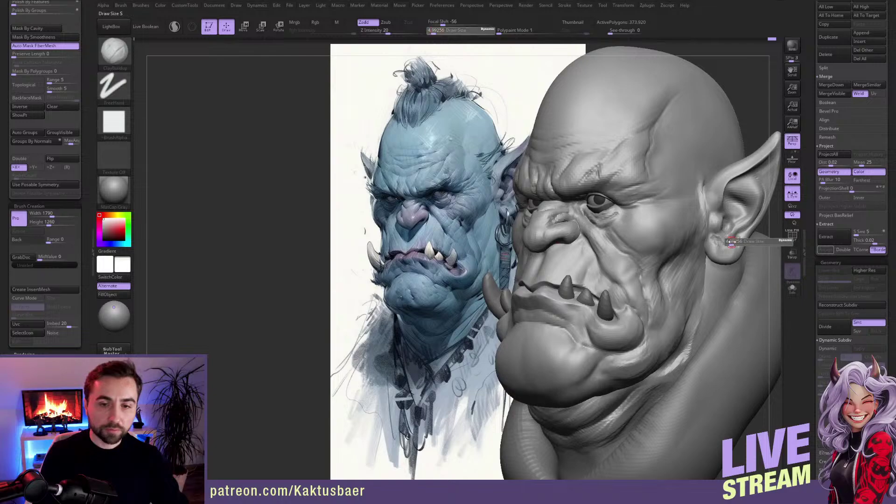
left_click_drag(729, 242, 730, 242)
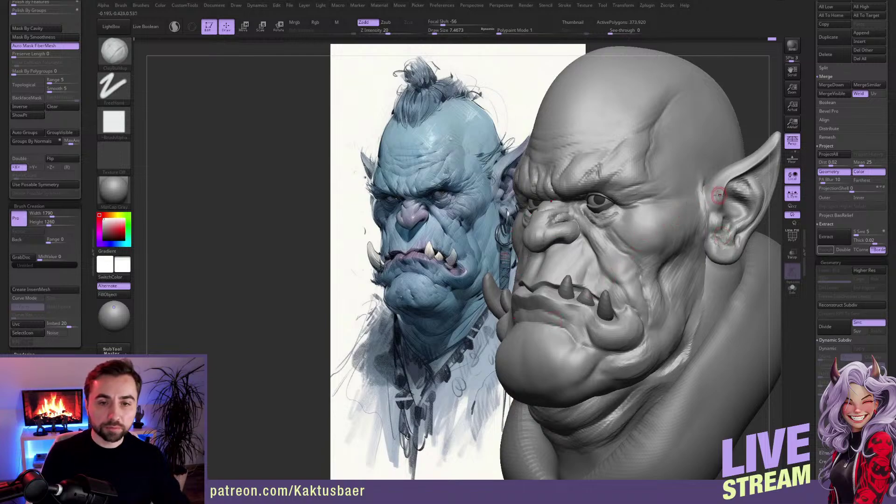
Step: Mask the whole head except the ears using the Transpose tool, and return to Draw mode
right_click_drag(710, 195, 700, 194)
key("w")
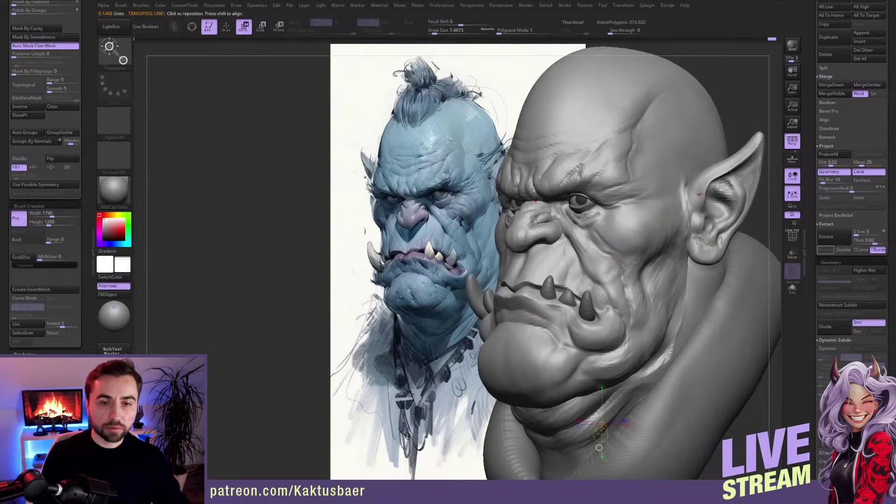
key("q")
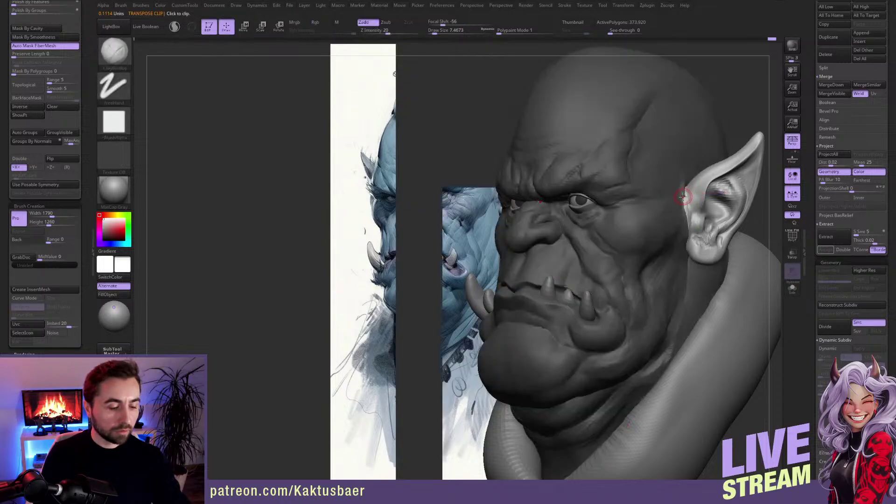
Step: Reshape the front edge of the unmasked ear with the Move brush, reducing the draw size from about 33 to about 20
key("b")
key("m")
key("v")
key("s")
left_click_drag(683, 196, 689, 196)
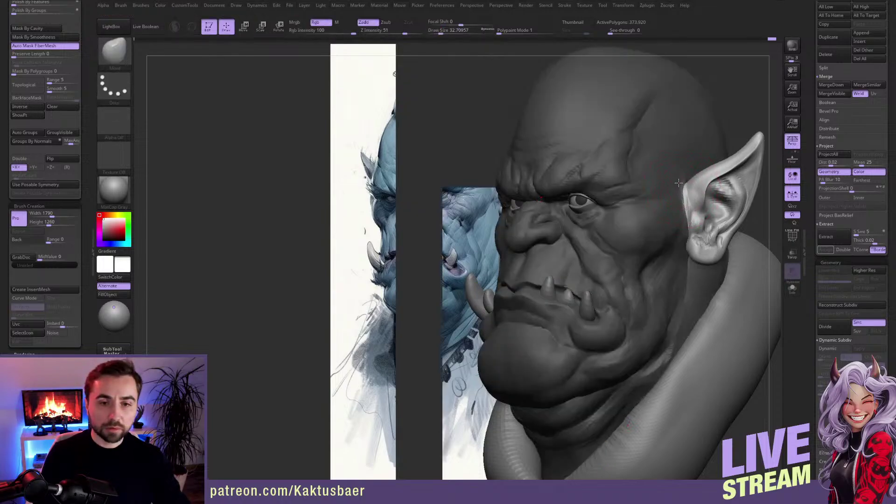
key("s")
left_click_drag(679, 192, 677, 192)
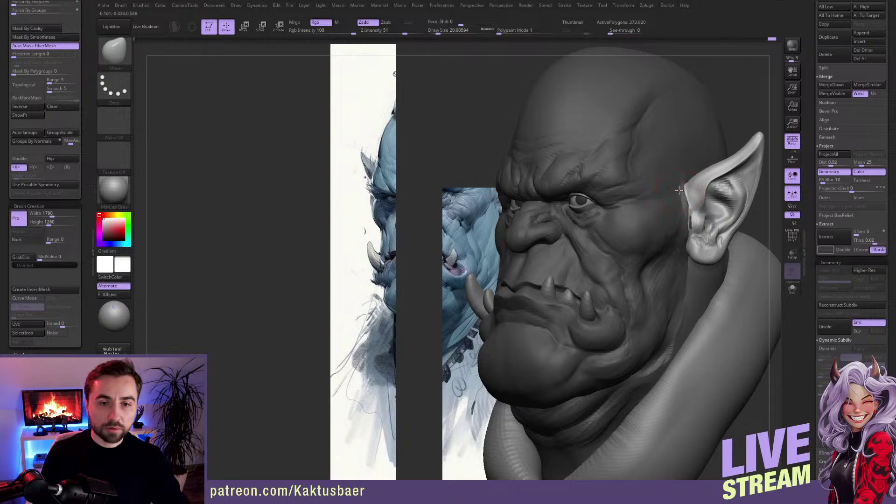
left_click_drag(688, 224, 686, 223)
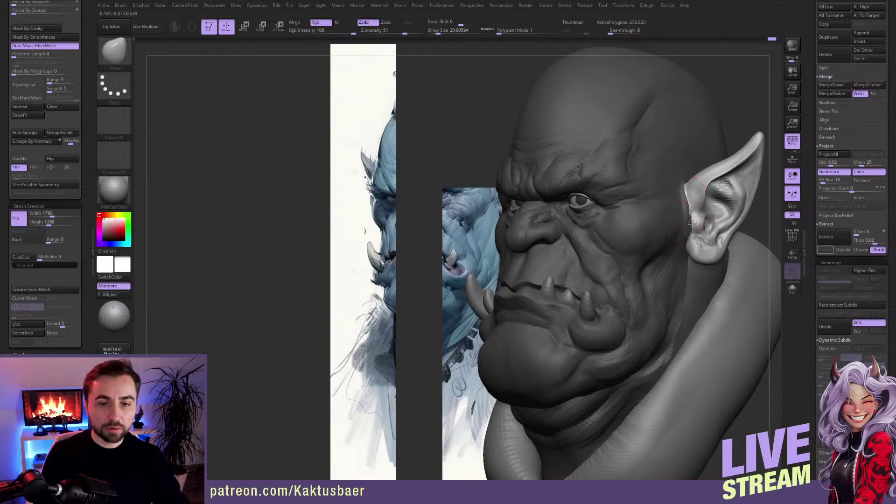
left_click_drag(692, 225, 685, 221)
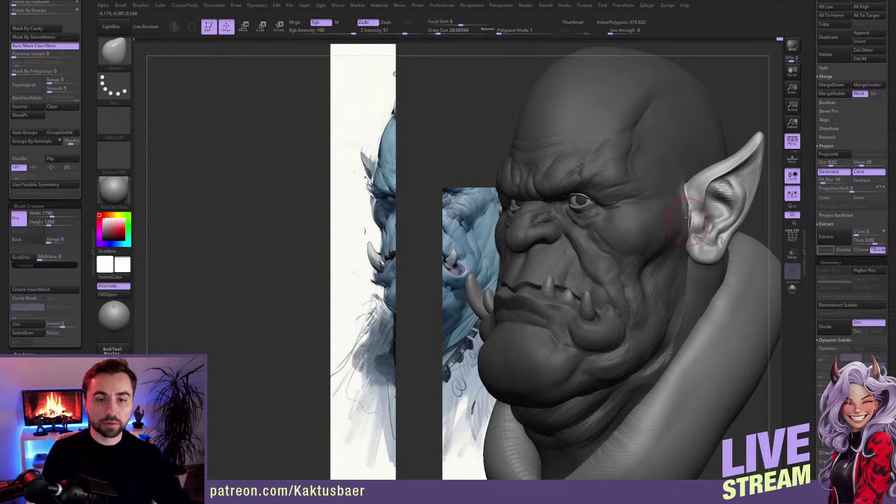
Step: Clear the mask and isolate the head in Solo mode, hiding the eyes, tusks and collar
right_click_drag(688, 217, 697, 205)
left_click_drag(735, 93, 729, 100, "ctrl")
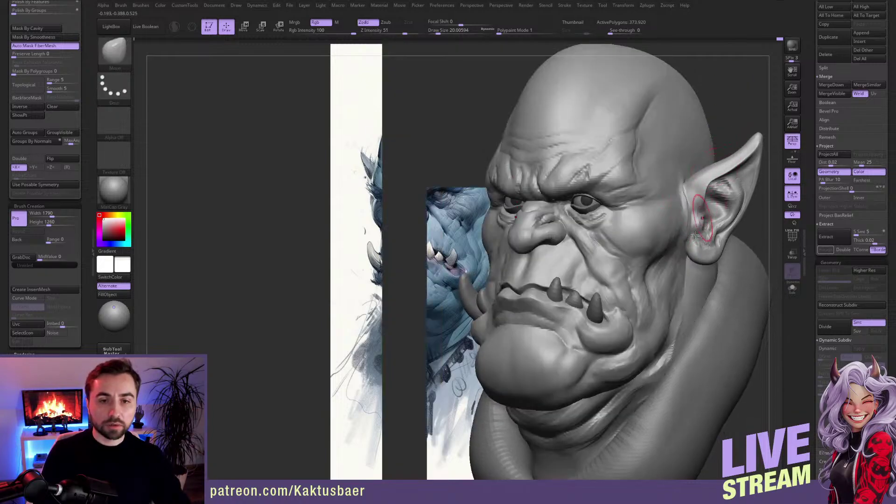
right_click_drag(695, 236, 676, 254)
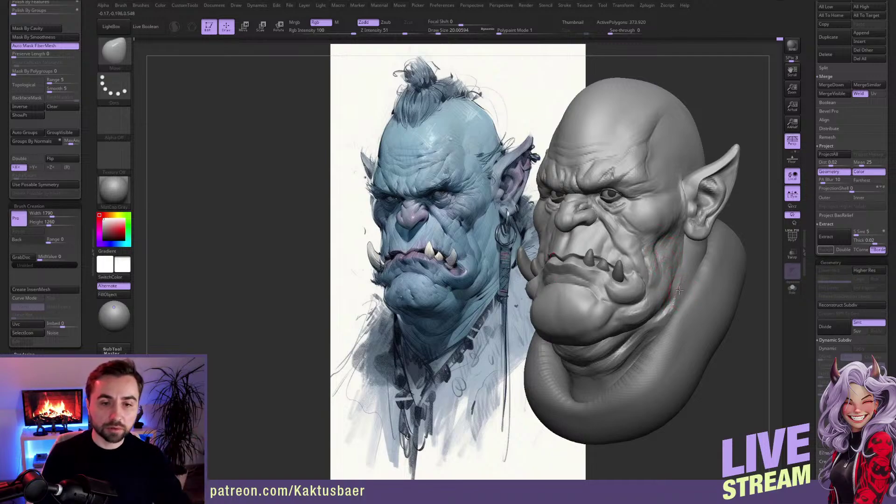
mouse_move(679, 290)
right_mouse_down()
mouse_move(676, 271)
mouse_move(656, 305)
right_mouse_up()
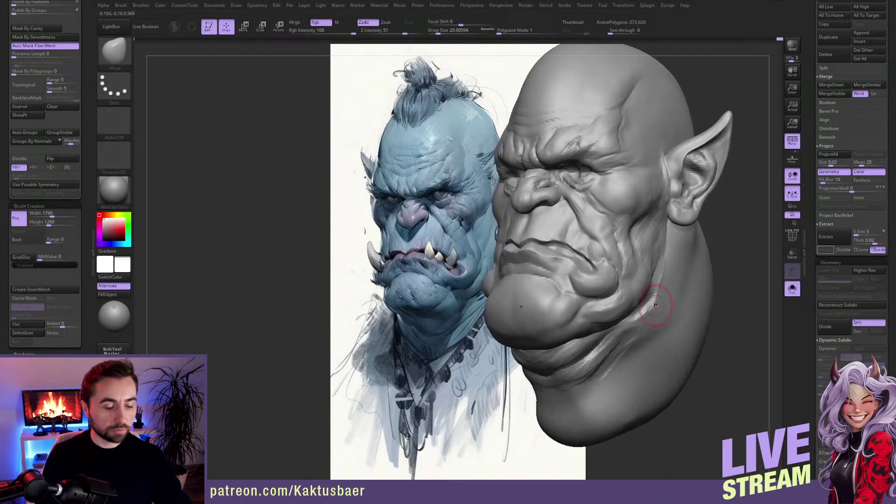
Step: Carve and soften the skin creases running from under the jaw up the side of the neck with DamStandard at draw size about 15.6
key("b")
key("d")
key("s")
key("s")
left_click_drag(661, 297, 659, 297)
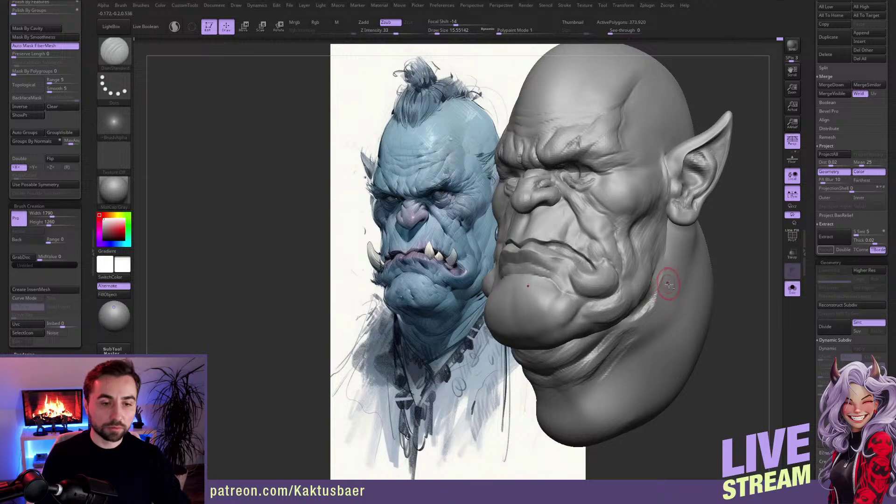
right_click_drag(667, 284, 695, 273, "alt")
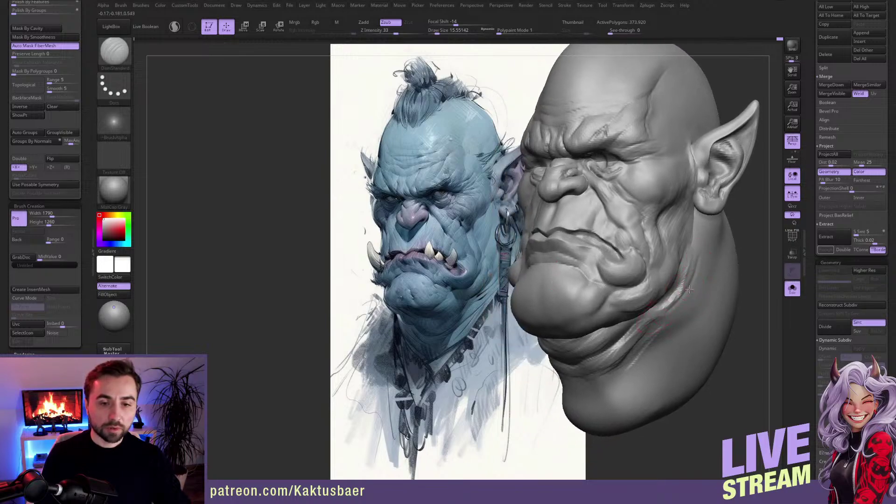
mouse_move(676, 288)
left_mouse_down("shift")
mouse_move(665, 303)
mouse_move(694, 256)
left_mouse_up("shift")
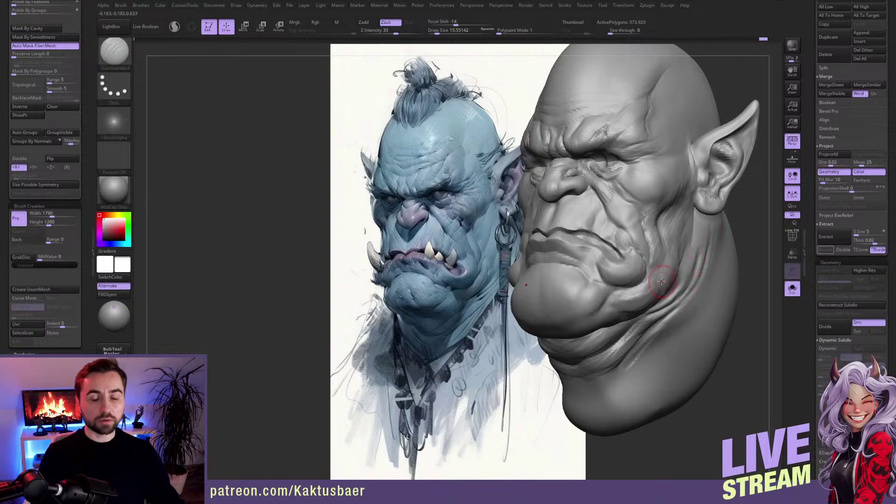
right_click_drag(672, 271, 626, 260)
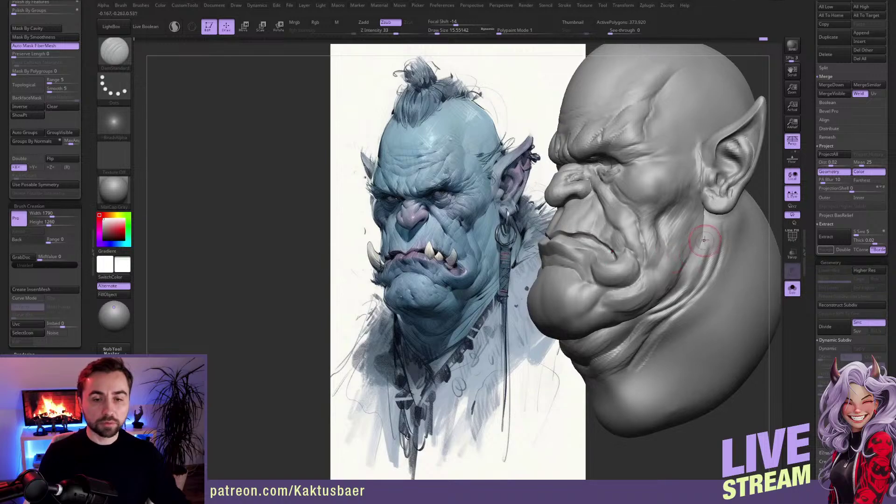
Step: Hide the ear polygroup to expose the side of the head and the neck behind the ears
mouse_move(726, 238)
right_mouse_down("alt")
mouse_move(702, 244)
mouse_move(668, 226)
mouse_move(668, 261)
mouse_move(639, 252)
mouse_move(649, 248)
right_mouse_up("alt")
left_click(701, 200, "ctrl+shift")
left_click(704, 209, "ctrl+shift")
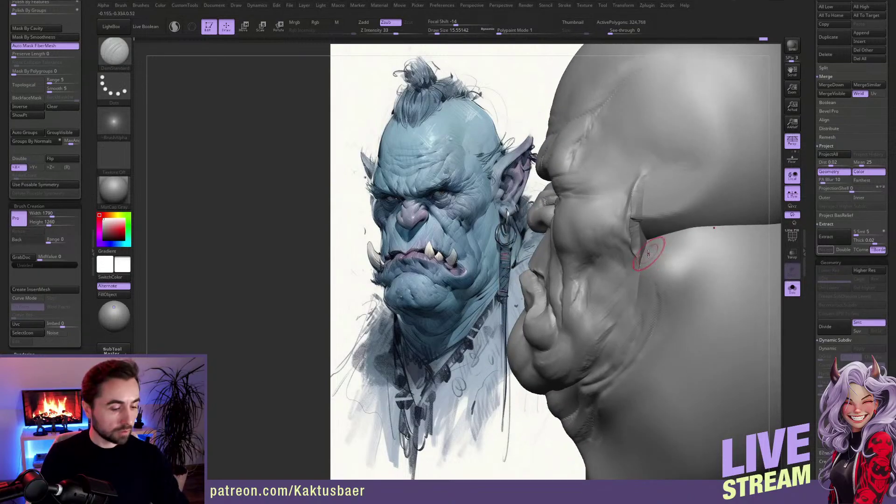
Step: Build up a skin fold from behind the ear across the nape with ClayBuildup at draw size about 25
key("b")
key("c")
key("b")
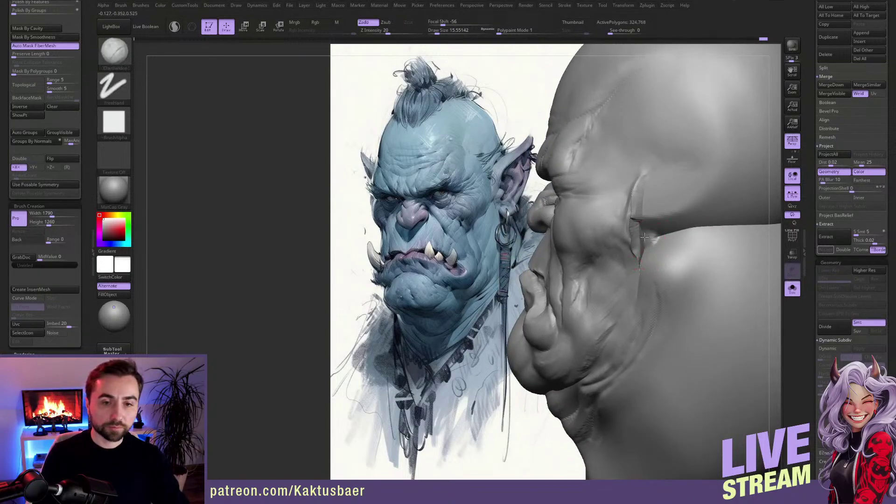
key("s")
left_click_drag(666, 235, 678, 234)
right_click_drag(678, 233, 651, 236)
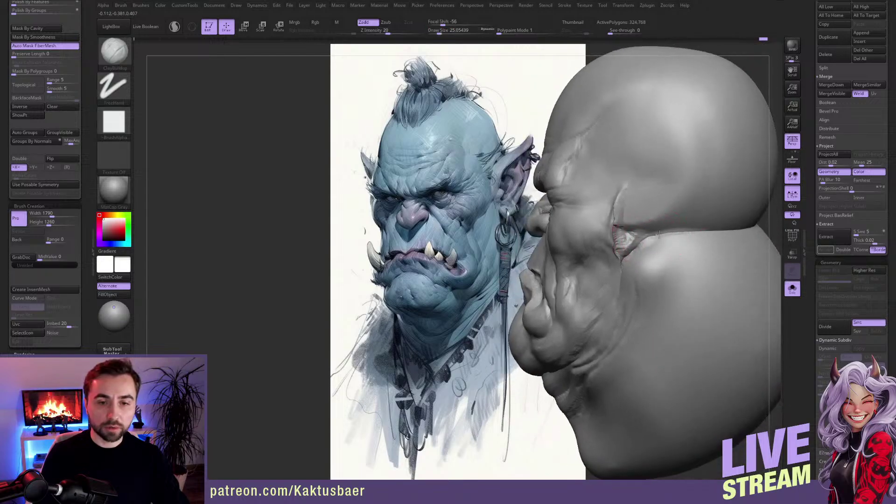
right_click_drag(723, 230, 680, 232)
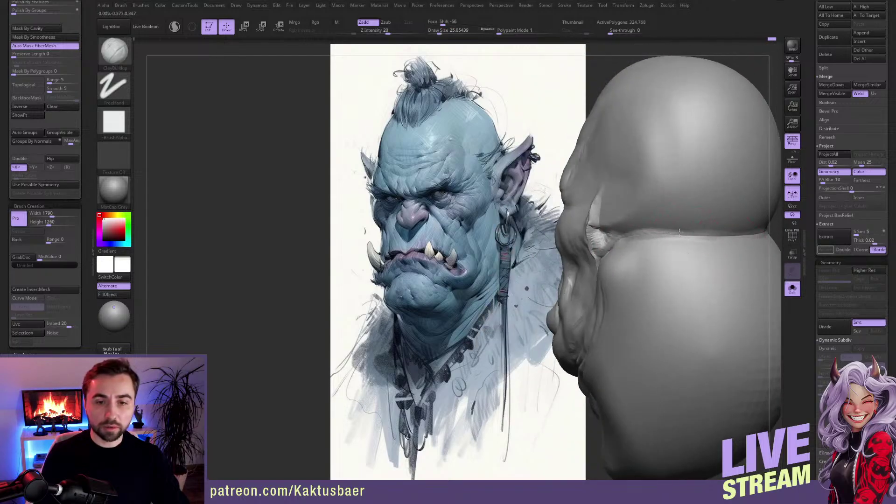
left_click_drag(702, 240, 717, 242)
right_click_drag(657, 250, 678, 251)
right_click_drag(730, 251, 666, 241)
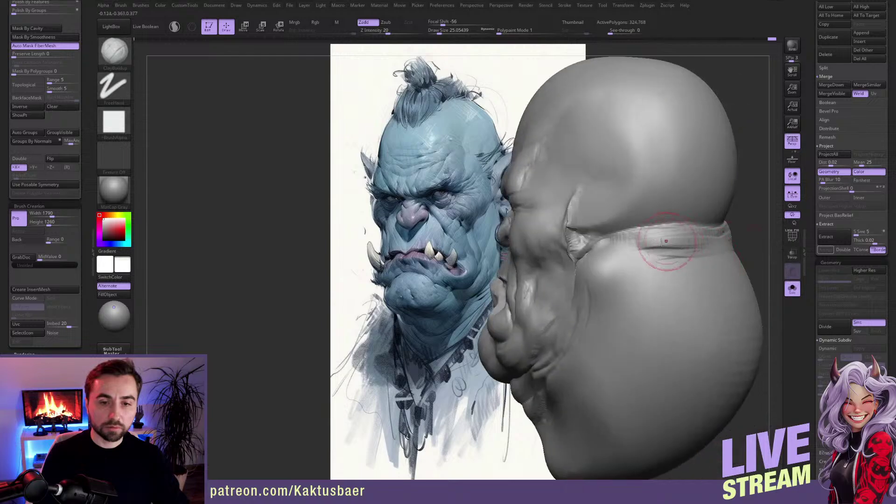
Step: Smooth the fold's start beside the ear socket and add more ClayBuildup strokes to spread it into several neck folds
key("shift")
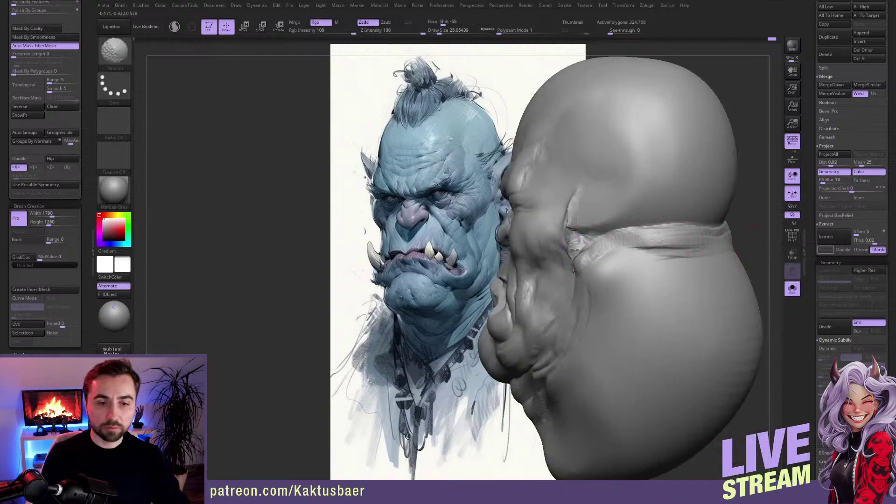
left_click_drag(585, 248, 591, 246, "shift")
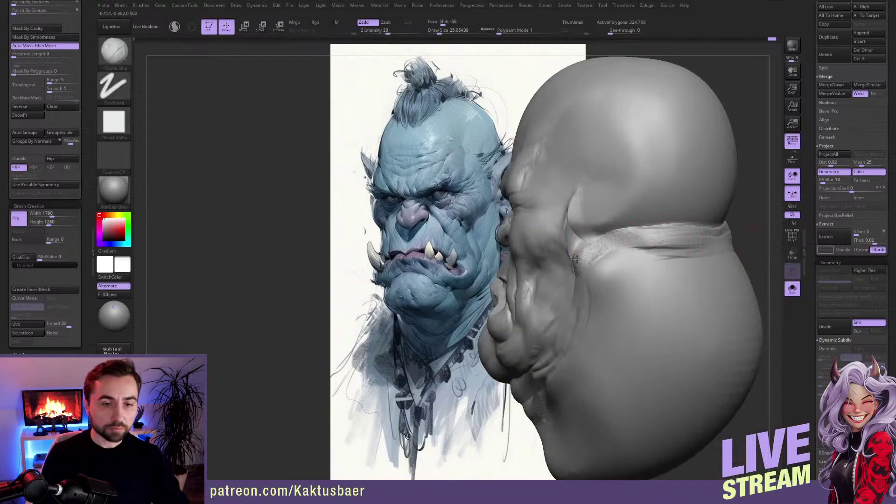
right_click_drag(596, 253, 575, 226)
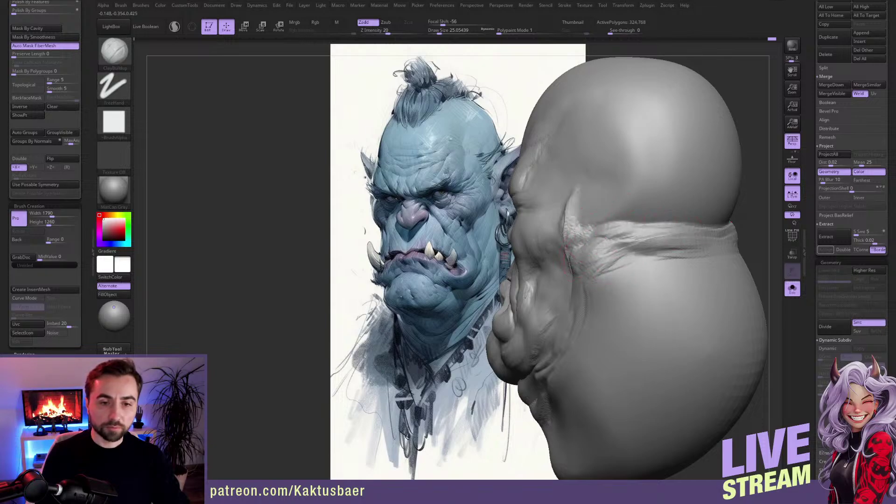
left_click_drag(595, 262, 699, 247)
right_click_drag(625, 264, 656, 244)
key("shift")
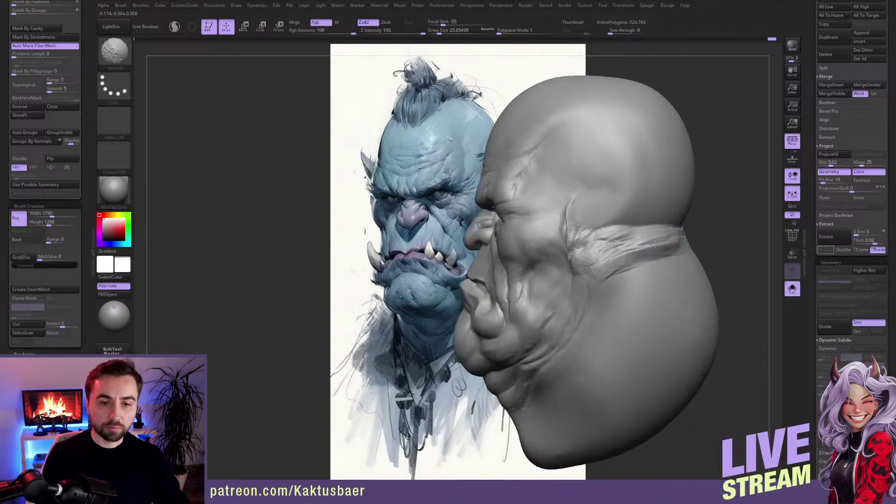
mouse_move(601, 264)
right_mouse_down()
mouse_move(644, 270)
mouse_move(635, 260)
right_mouse_up()
Step: Unhide the ears and cut sharp creases between the nape folds with DamStandard at draw size about 15.6
key("b")
key("d")
key("s")
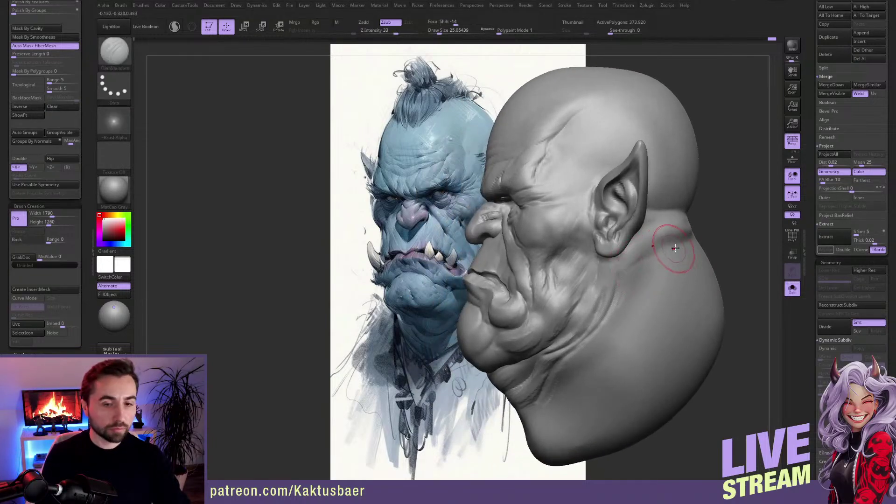
key("bracketleft")
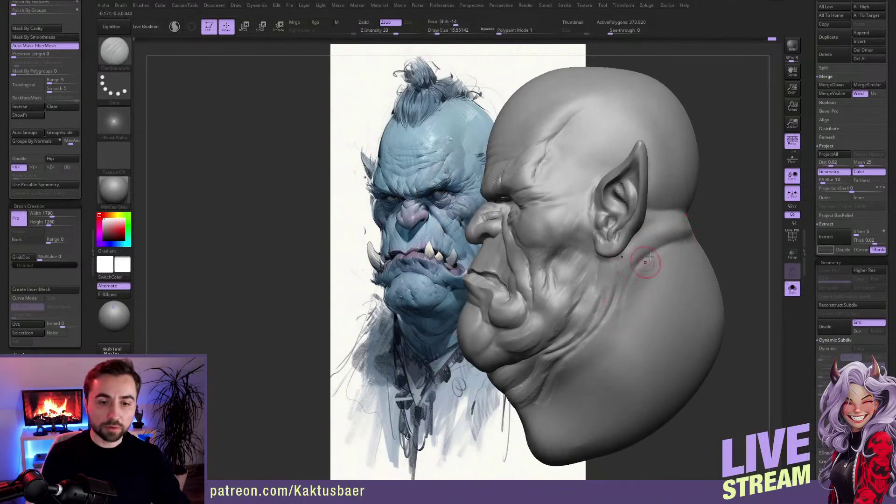
mouse_move(640, 303)
right_mouse_down()
mouse_move(649, 275)
mouse_move(686, 260)
mouse_move(625, 251)
right_mouse_up()
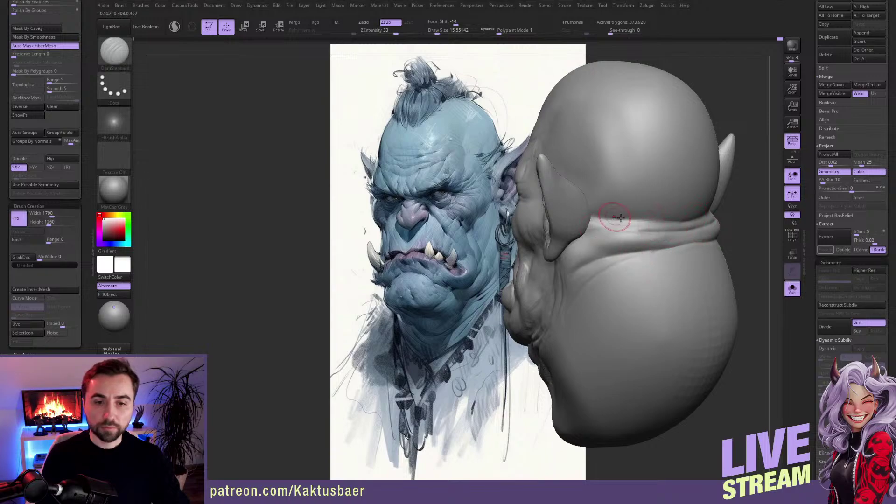
mouse_move(626, 230)
right_mouse_down()
mouse_move(593, 241)
mouse_move(602, 231)
right_mouse_up()
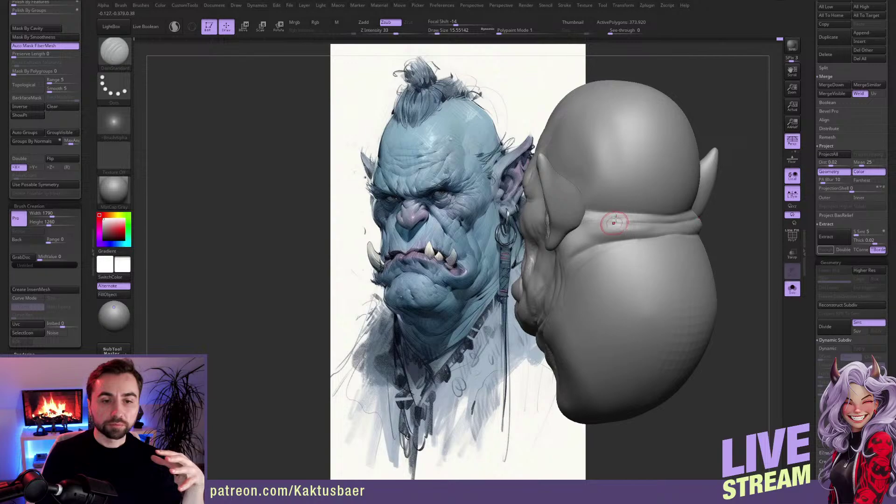
mouse_move(616, 259)
right_mouse_down()
mouse_move(635, 244)
mouse_move(603, 247)
mouse_move(600, 268)
right_mouse_up()
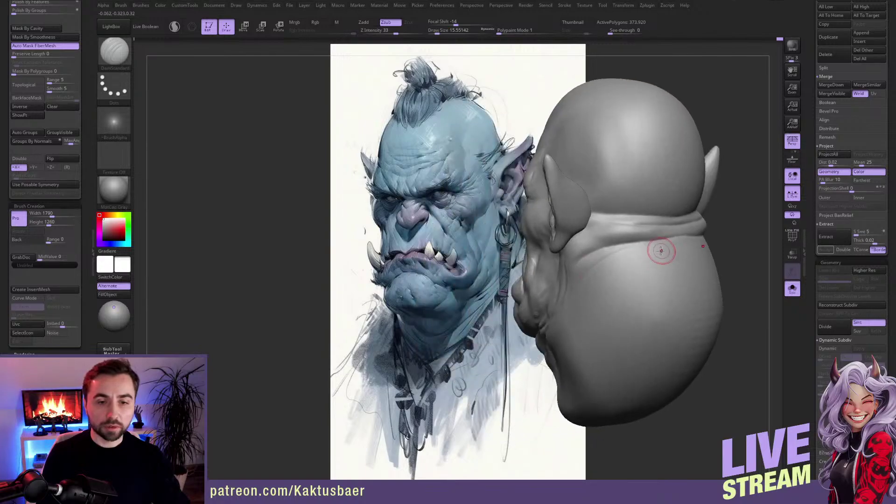
Step: Add volume below the nape fold with ClayBuildup at draw size about 24, and leave Solo mode
key("bracketright")
key("b")
key("c")
key("b")
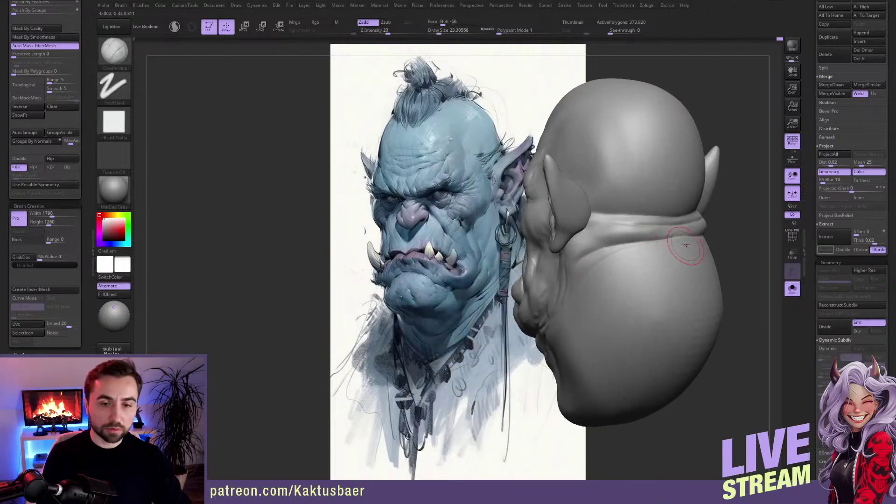
mouse_move(600, 264)
left_mouse_down()
mouse_move(644, 248)
mouse_move(606, 273)
left_mouse_up()
mouse_move(662, 251)
left_mouse_down()
mouse_move(592, 273)
mouse_move(616, 272)
left_mouse_up()
mouse_move(615, 272)
right_mouse_down()
mouse_move(635, 262)
mouse_move(630, 273)
right_mouse_up()
key("shift+s")
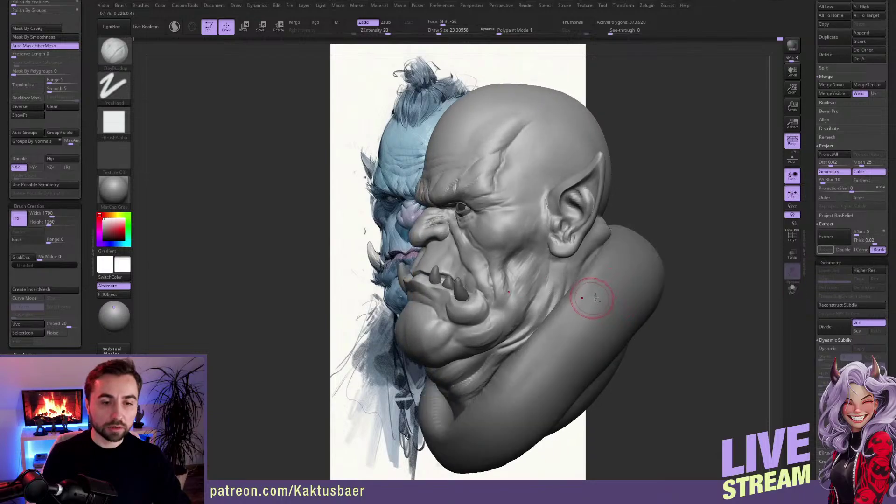
Step: Refine the neck and rear cheek folds below the ear with ClayBuildup, reducing the draw size to about 14.2
right_click_drag(592, 299, 627, 241)
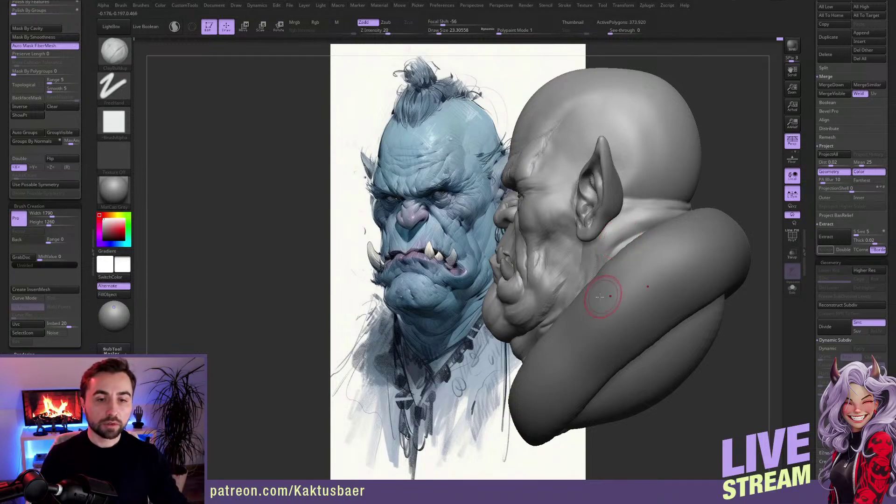
mouse_move(586, 268)
right_mouse_down()
mouse_move(584, 259)
mouse_move(663, 242)
mouse_move(658, 247)
right_mouse_up()
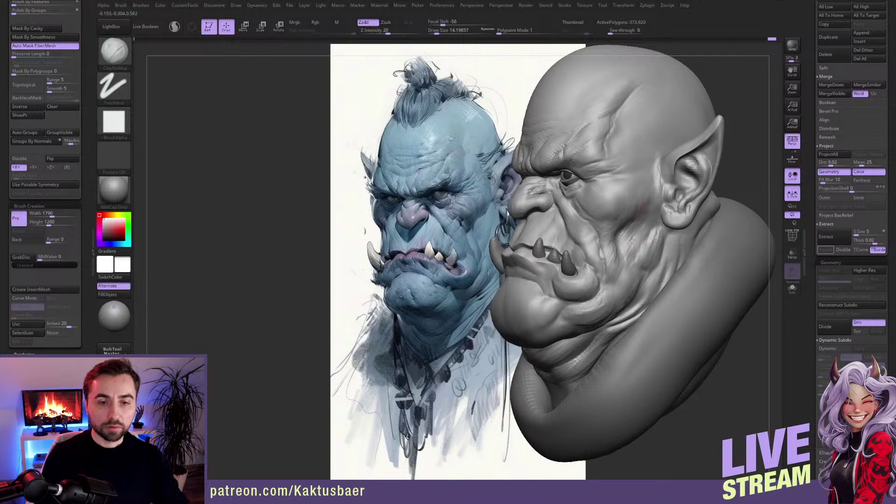
left_click_drag(635, 229, 635, 254)
right_click_drag(639, 251, 655, 254)
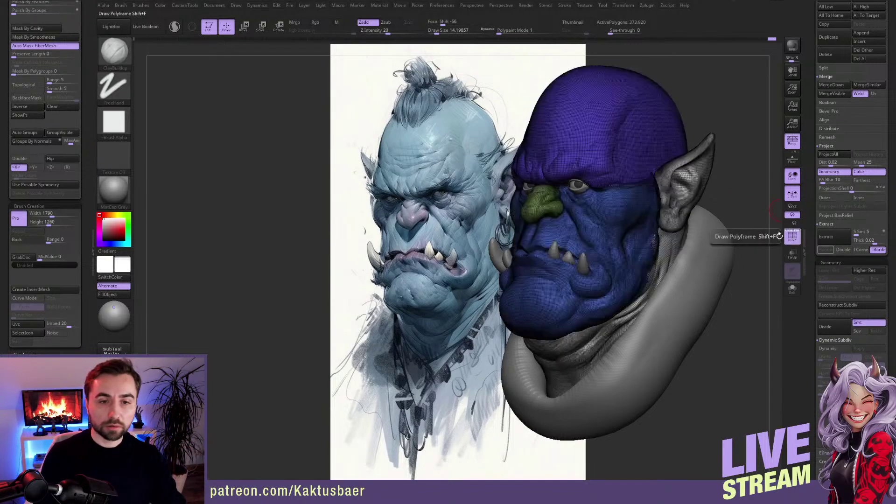
Step: Inspect the head's polygroups with the Draw Polyframe display, and turn the display off again
left_click(792, 235)
left_click(788, 231)
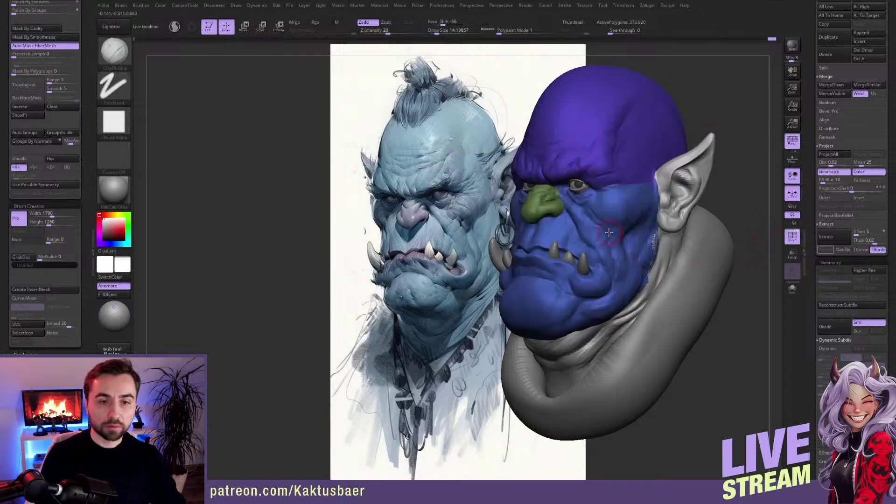
mouse_move(609, 232)
right_mouse_down()
mouse_move(617, 246)
mouse_move(606, 229)
mouse_move(618, 228)
mouse_move(596, 231)
right_mouse_up()
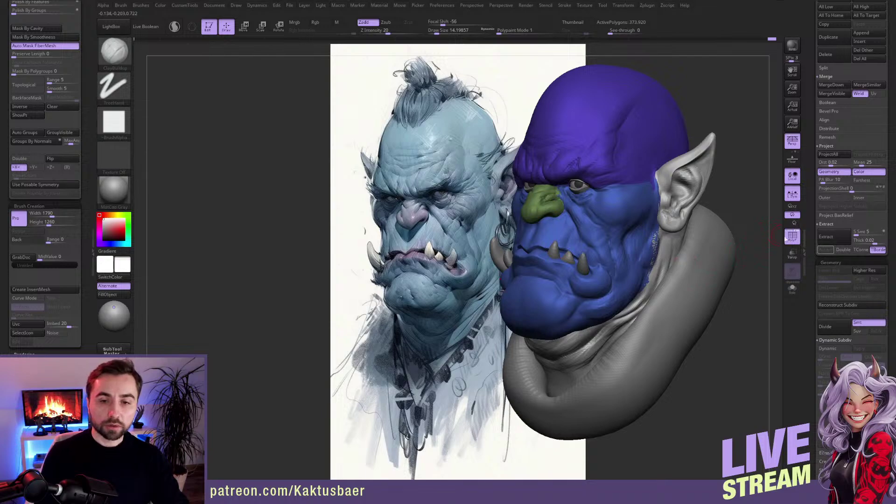
key("shift+f")
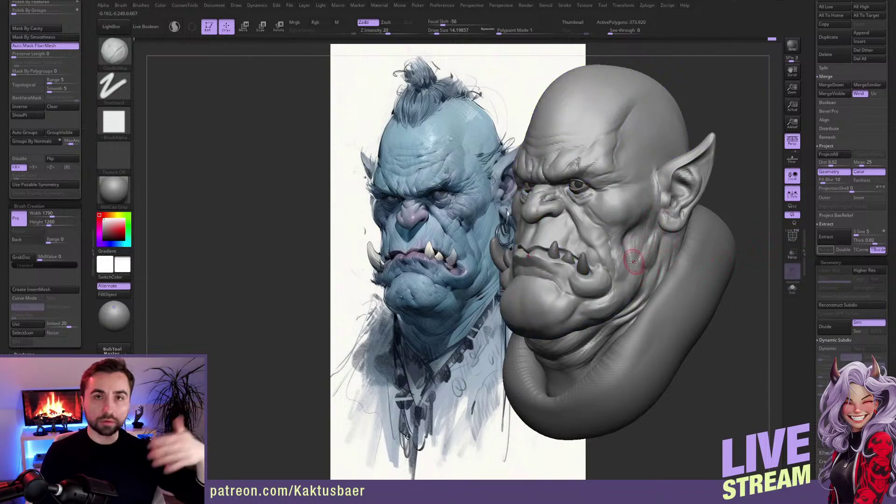
Step: Sculpt the skin folds in front of the ear and along the rear cheek with ClayBuildup, starting at draw size about 8.4
mouse_move(667, 234)
right_mouse_down()
mouse_move(618, 224)
mouse_move(660, 185)
right_mouse_up()
key("s")
left_click_drag(663, 181, 660, 167)
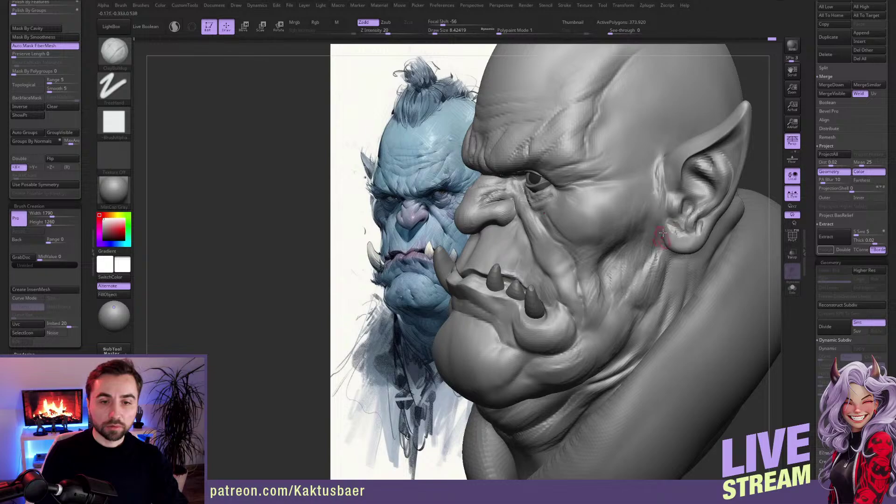
right_click_drag(668, 215, 659, 212)
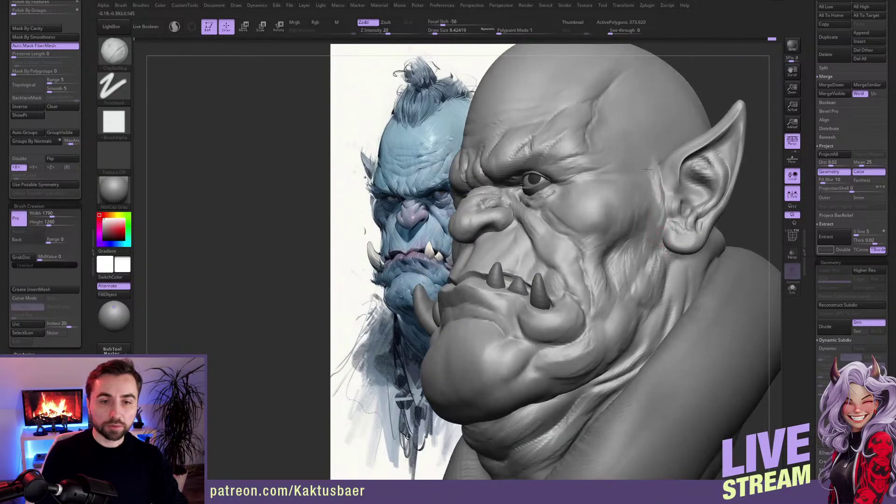
right_click_drag(637, 170, 646, 146)
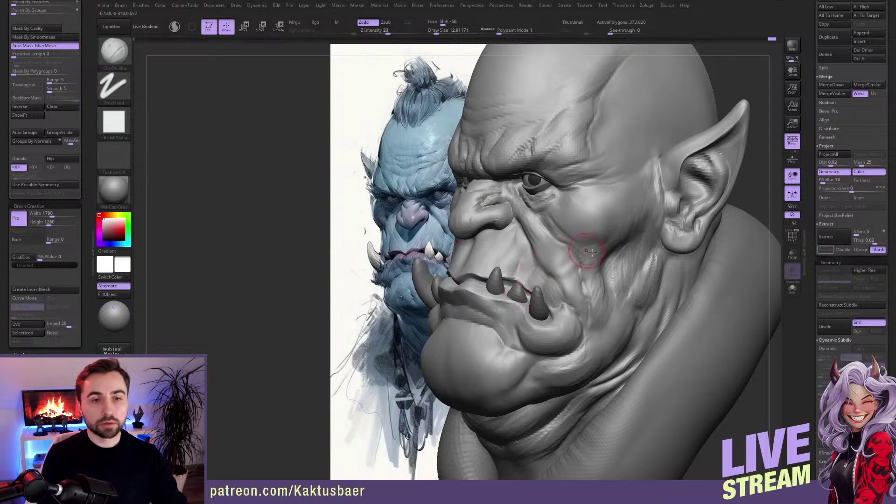
Step: Build up the temple behind the brow ridge with ClayBuildup at draw size about 25, reducing it to about 17
key("f")
mouse_move(630, 218)
right_mouse_down("alt")
mouse_move(613, 236)
mouse_move(627, 217)
mouse_move(613, 215)
right_mouse_up("alt")
key("s")
left_click_drag(598, 226, 603, 226)
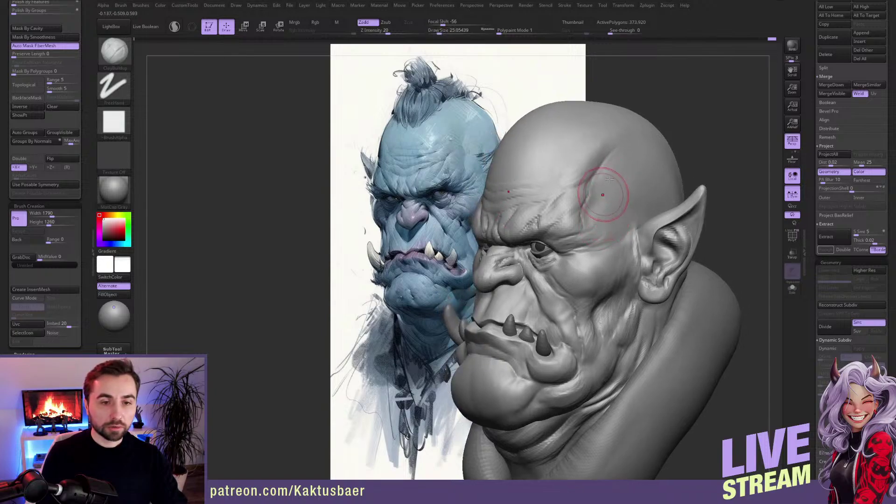
left_click_drag(613, 167, 617, 191)
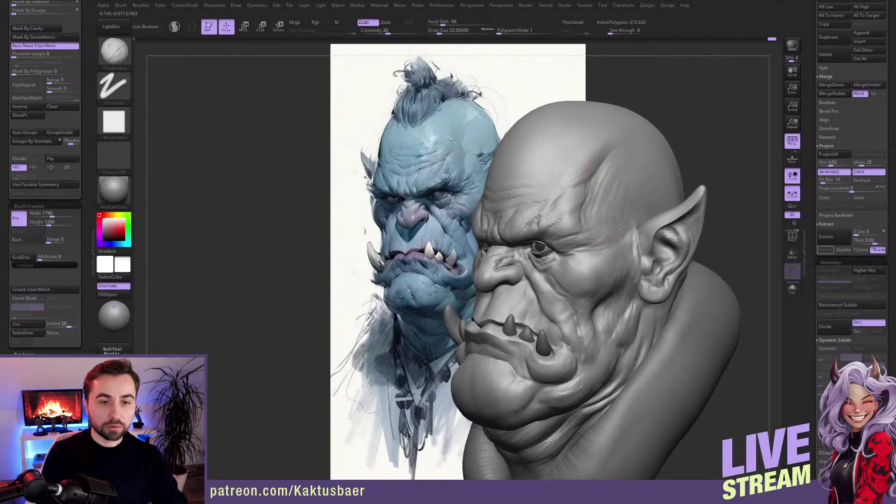
key("bracketleft")
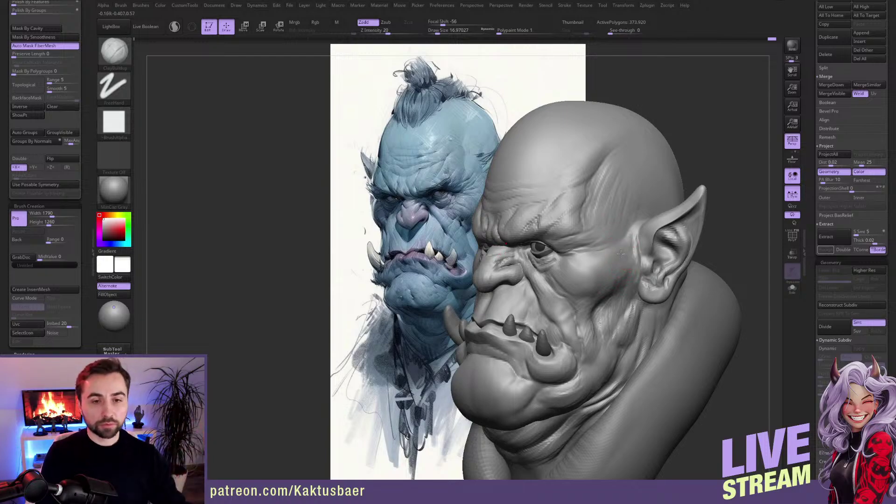
Step: Build up the skin where the back of the ear meets the neck with ClayBuildup at draw size about 17
mouse_move(621, 265)
right_mouse_down()
mouse_move(675, 241)
mouse_move(636, 240)
mouse_move(629, 229)
right_mouse_up()
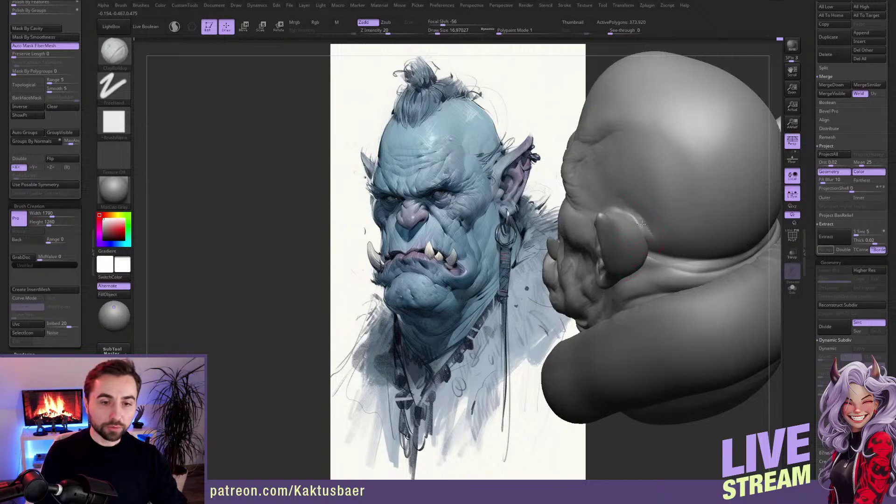
right_click_drag(649, 235, 655, 246)
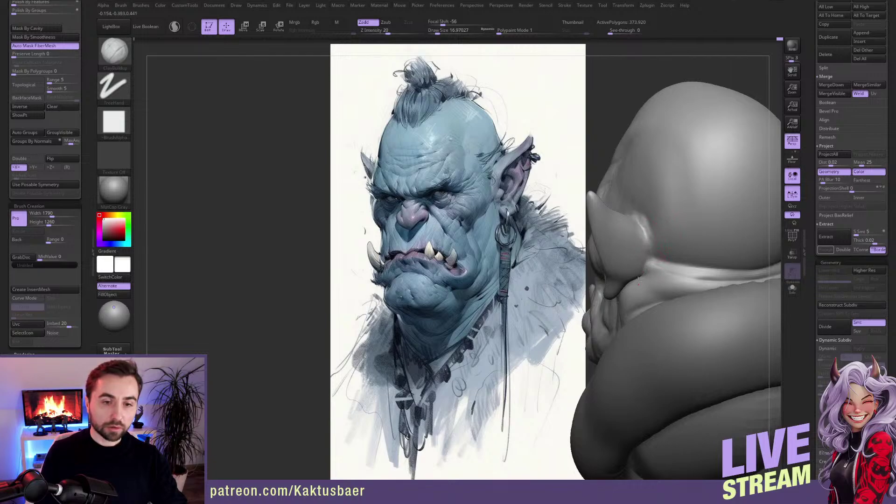
right_click_drag(638, 280, 639, 277)
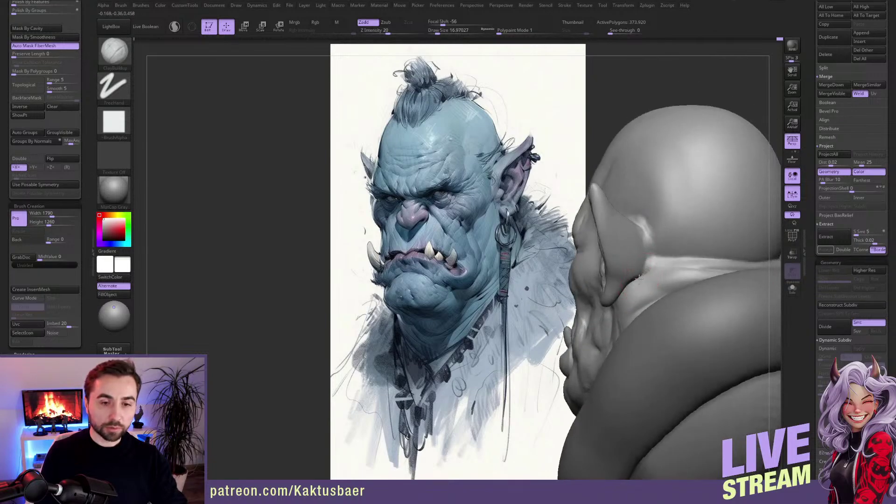
left_click_drag(639, 277, 618, 298)
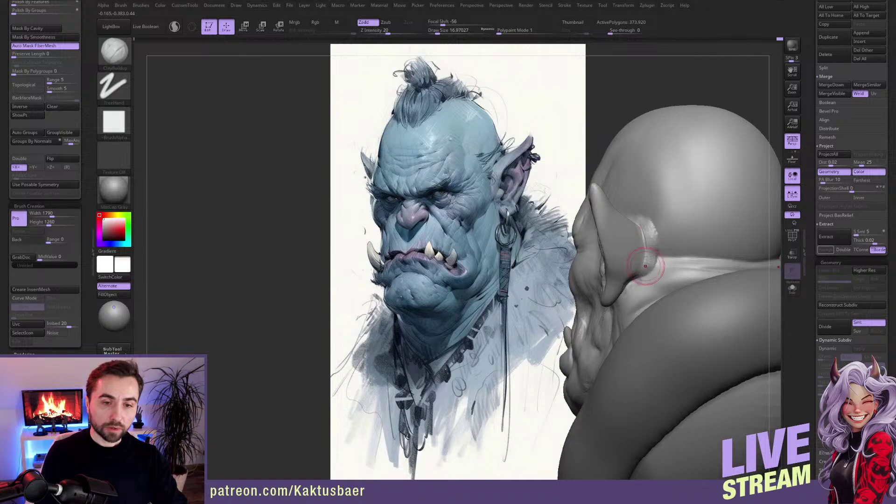
Step: Carve the crease and form on the back of the ear with DamStandard at draw size about 17
mouse_move(637, 230)
right_mouse_down()
mouse_move(622, 214)
mouse_move(634, 193)
right_mouse_up()
key("b")
key("d")
key("s")
mouse_move(612, 225)
right_mouse_down()
mouse_move(624, 238)
mouse_move(616, 245)
right_mouse_up()
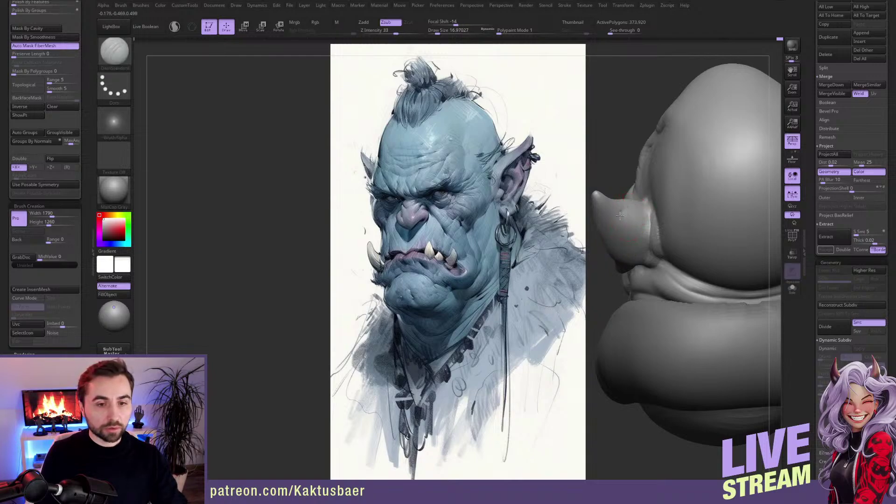
mouse_move(623, 243)
right_mouse_down()
mouse_move(633, 223)
mouse_move(620, 234)
right_mouse_up()
left_click_drag(620, 234, 629, 264)
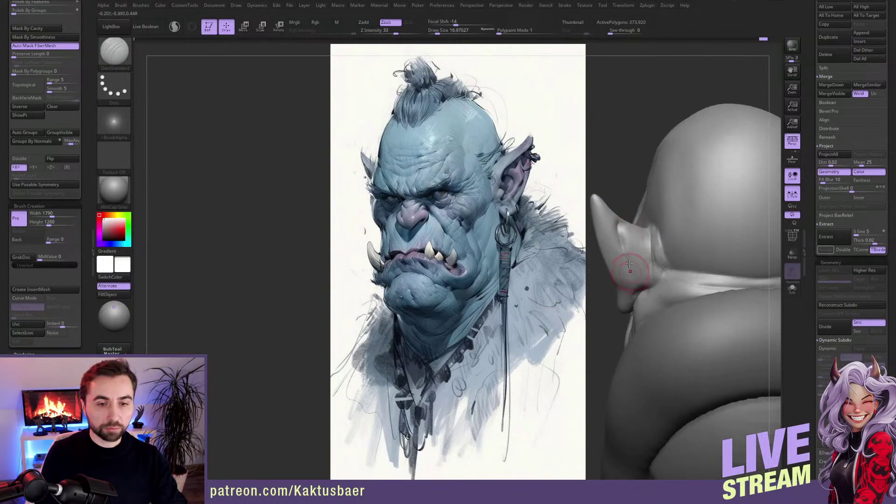
right_click_drag(629, 257, 633, 241)
Step: Smooth the back of the ear and its transition into the skull
left_click_drag(634, 244, 633, 266, "shift")
right_click_drag(626, 247, 623, 224)
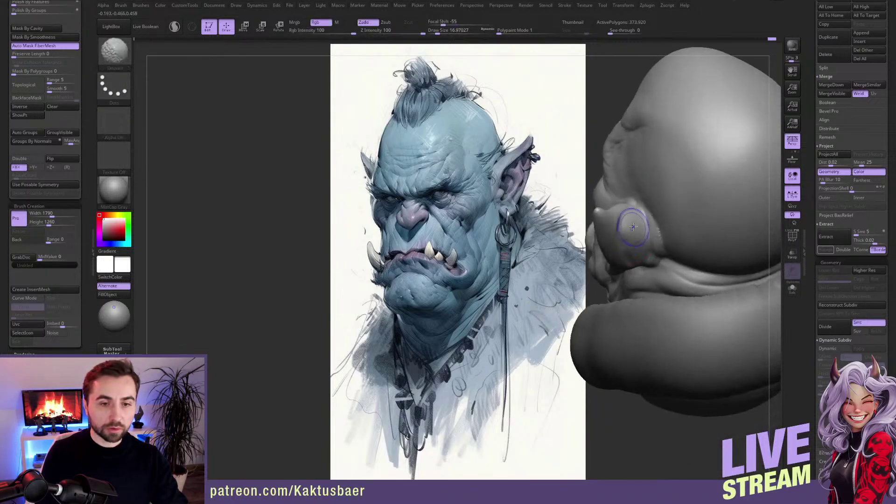
mouse_move(623, 229)
right_mouse_down()
mouse_move(622, 188)
mouse_move(620, 256)
right_mouse_up()
key("shift")
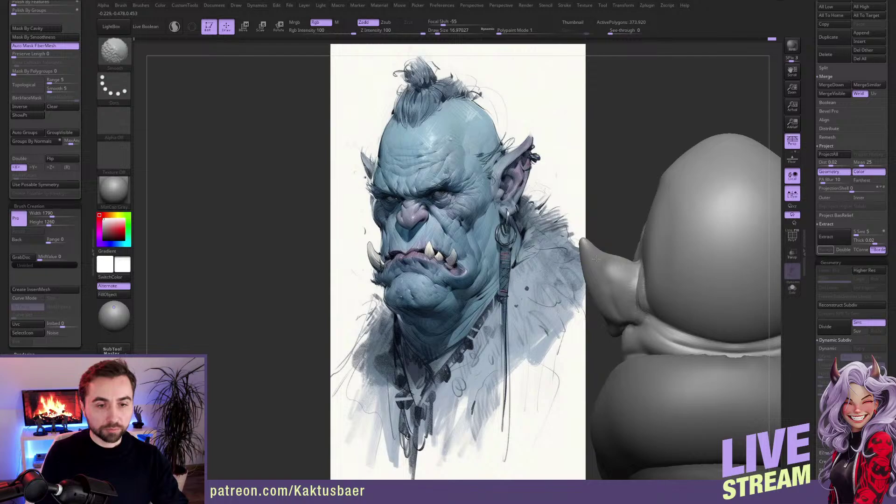
left_click_drag(596, 259, 612, 275, "shift")
right_click_drag(611, 275, 612, 284)
left_click_drag(612, 283, 618, 273, "shift")
mouse_move(618, 273)
right_mouse_down()
mouse_move(621, 281)
mouse_move(620, 255)
mouse_move(616, 282)
right_mouse_up()
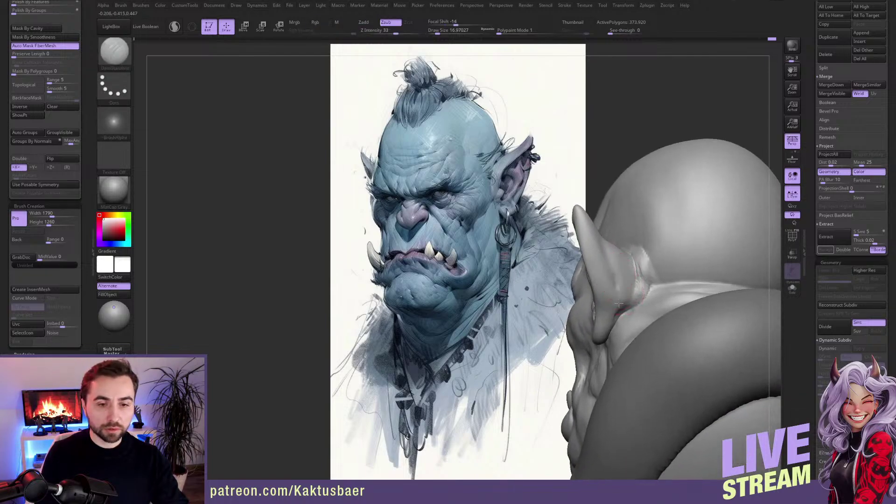
key("shift")
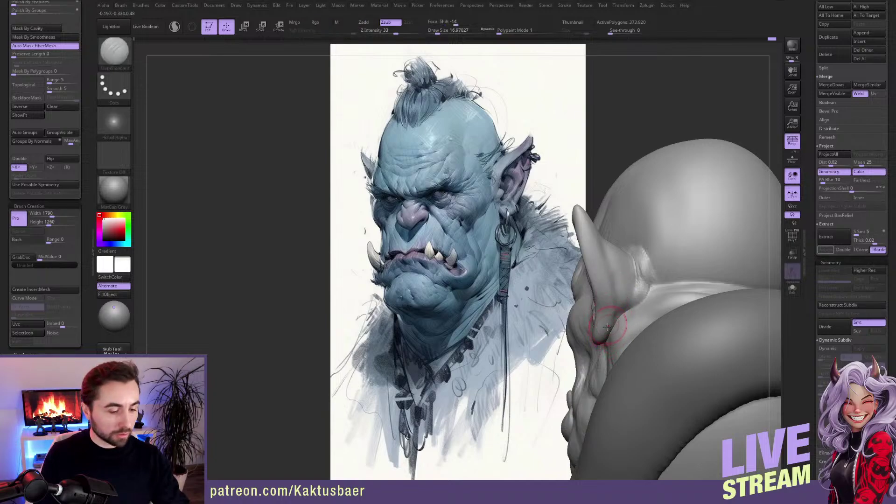
Step: Mask the head so only the neck stays editable, and set the Move brush to draw size about 21.6
key("b")
key("m")
key("v")
mouse_move(606, 330)
right_mouse_down()
mouse_move(592, 321)
mouse_move(587, 330)
mouse_move(623, 327)
right_mouse_up()
key("w")
key("q")
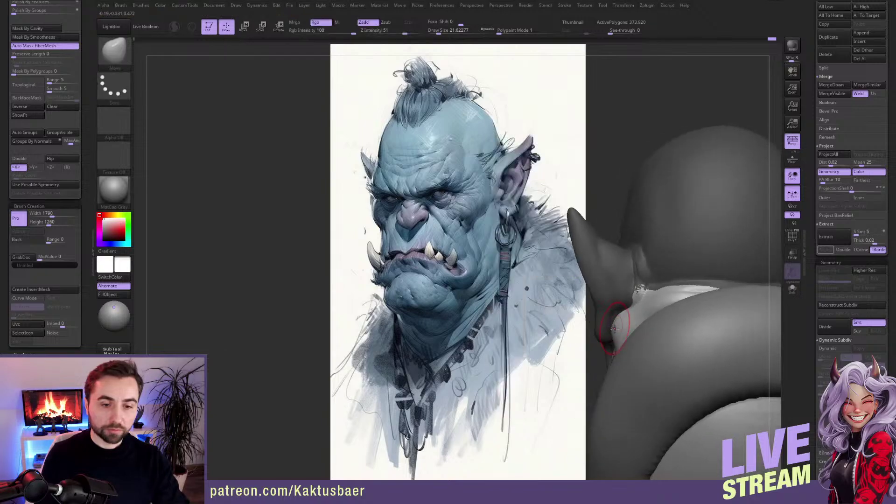
mouse_move(625, 323)
right_mouse_down()
mouse_move(617, 333)
mouse_move(627, 322)
right_mouse_up()
Step: Build up and smooth the neck folds behind the ear with ClayBuildup at draw size about 21.6, isolating the head with Solo
key("b")
key("c")
key("b")
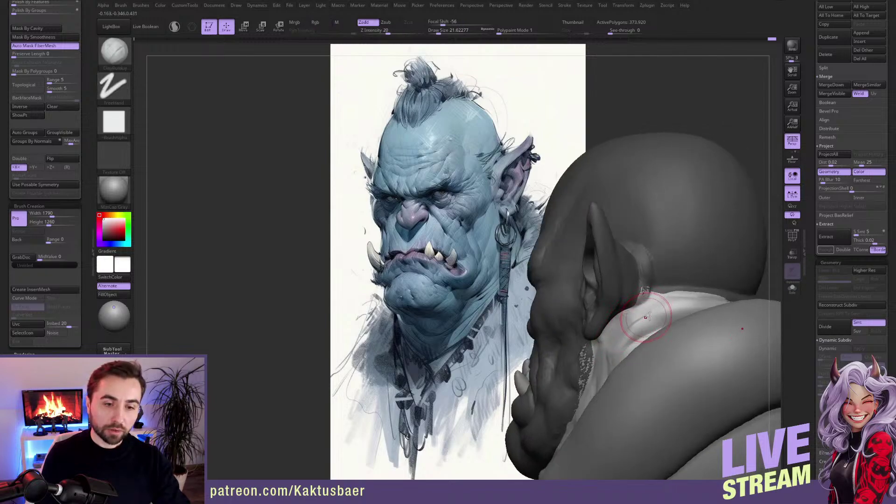
key("shift")
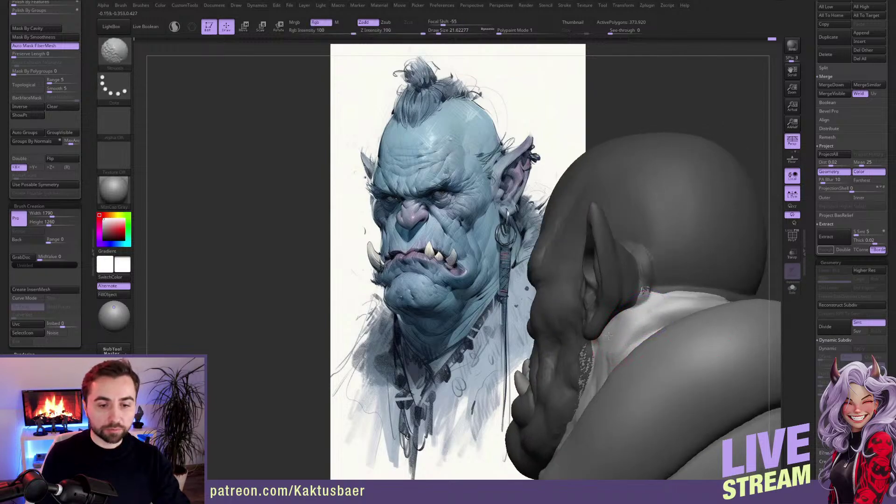
mouse_move(608, 335)
right_mouse_down()
mouse_move(629, 329)
mouse_move(645, 275)
mouse_move(627, 277)
mouse_move(655, 263)
right_mouse_up()
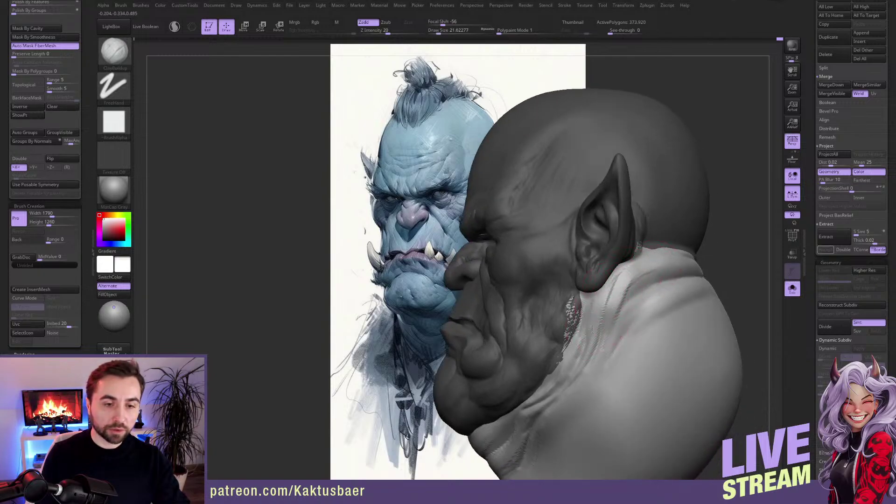
right_click_drag(589, 327, 666, 260)
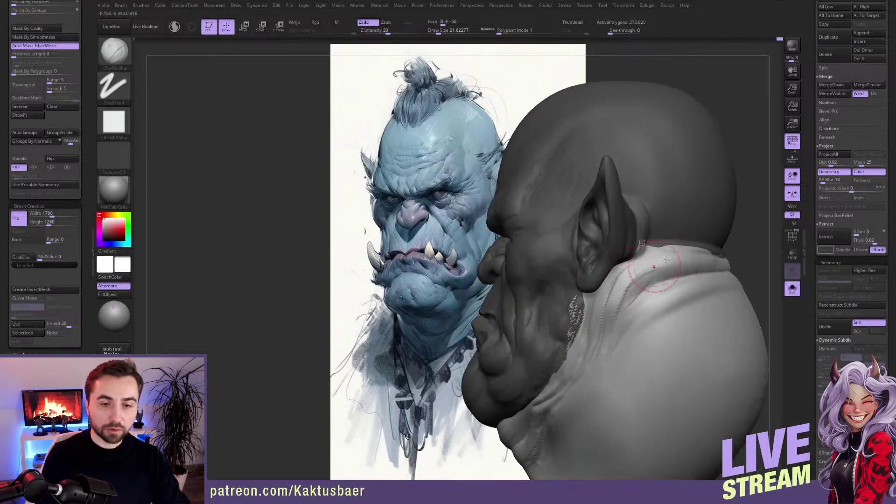
right_click_drag(620, 290, 606, 286)
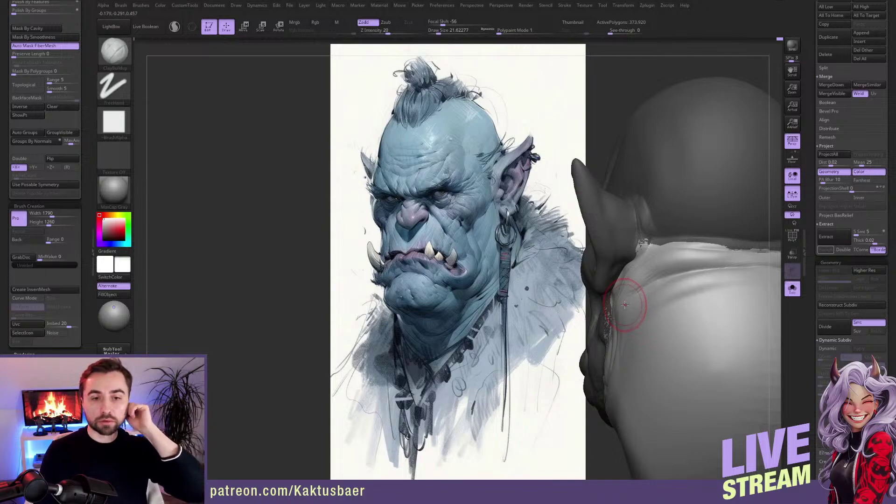
Step: Adjust the neck surface behind the earlobe with the Move brush at draw size about 20, and clear the mask
key("b")
key("m")
key("v")
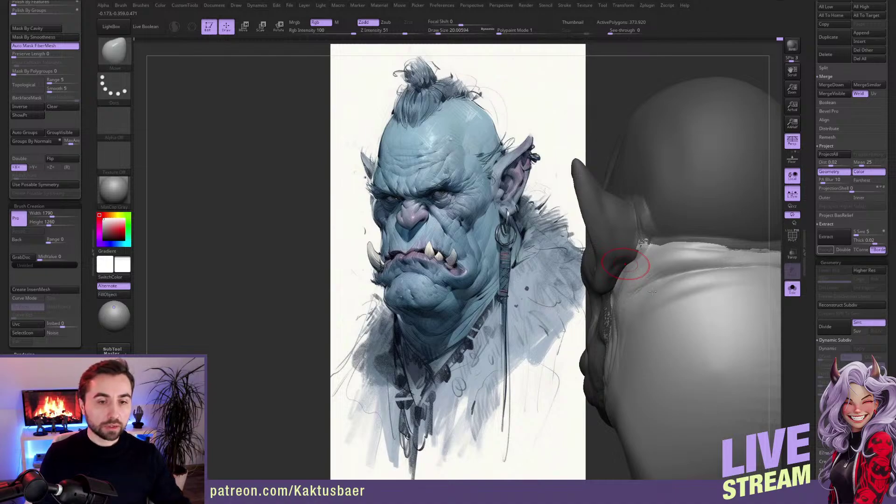
right_click_drag(622, 275, 635, 269)
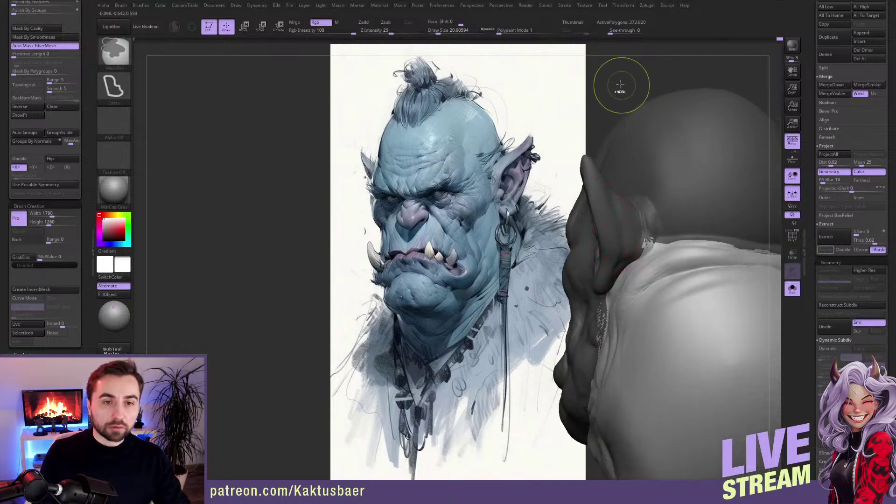
left_click_drag(622, 86, 623, 105, "ctrl")
Step: Carve the creases between the earlobe and the neck folds with DamStandard, reducing the draw size to about 12.9
right_click_drag(639, 271, 654, 237)
key("b")
key("d")
key("s")
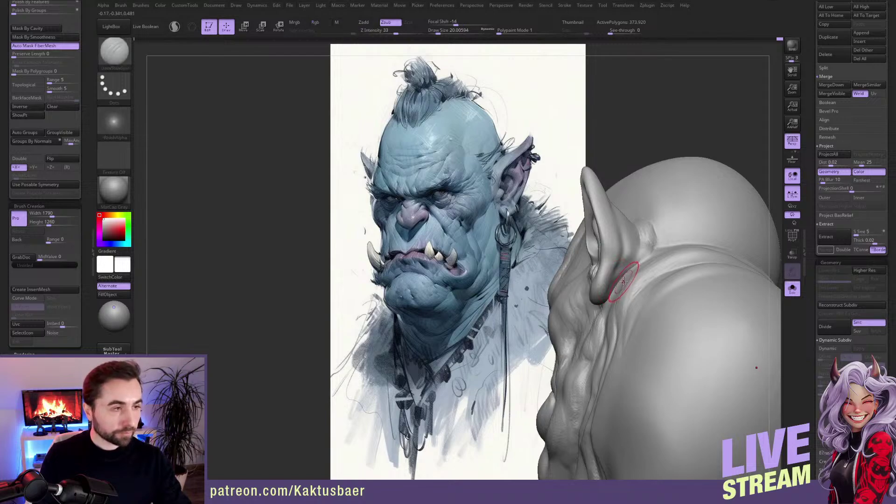
mouse_move(634, 282)
right_mouse_down()
mouse_move(631, 295)
mouse_move(604, 285)
right_mouse_up()
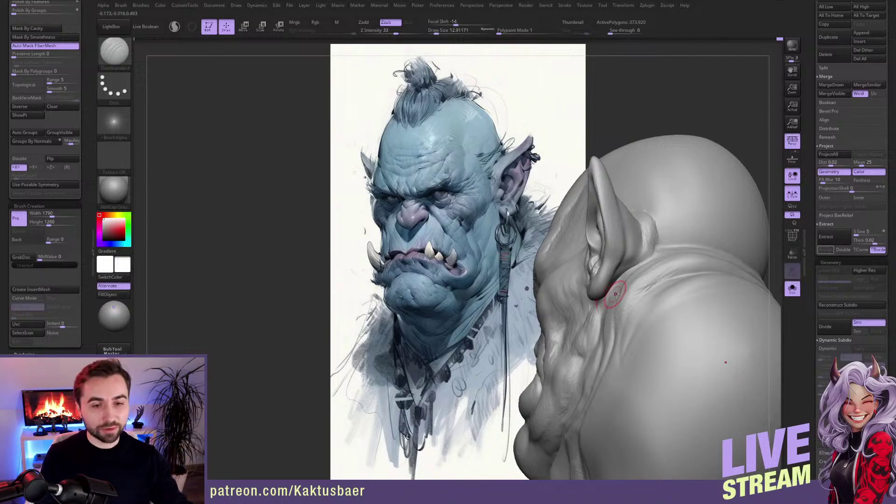
Step: Reshape the skin folds and ear base behind the ear with the Move brush, reducing its draw size from about 30.7 to 21.6
key("b")
key("t")
key("d")
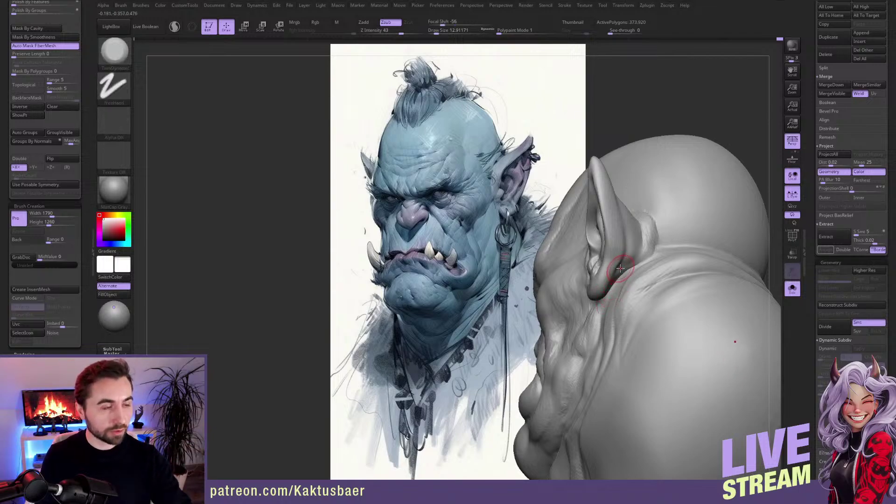
key("b")
key("m")
key("v")
right_click_drag(620, 268, 638, 256)
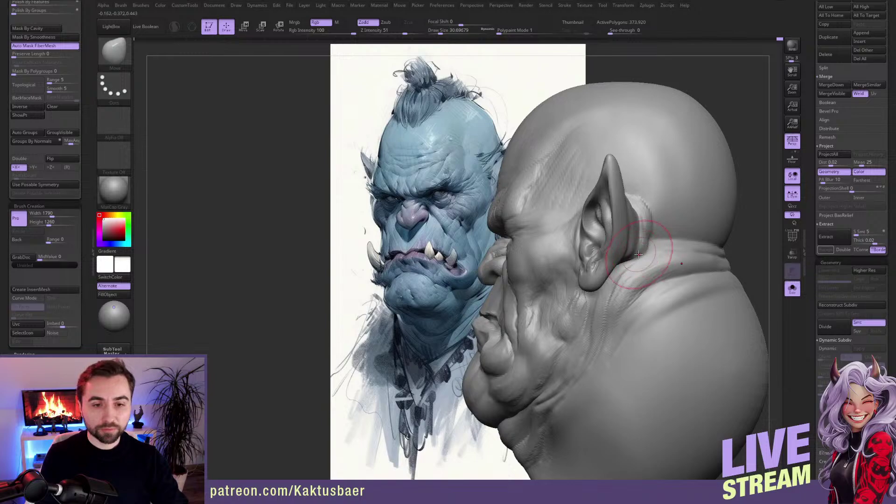
left_click_drag(638, 254, 636, 253)
key("s")
left_click_drag(641, 210, 642, 206)
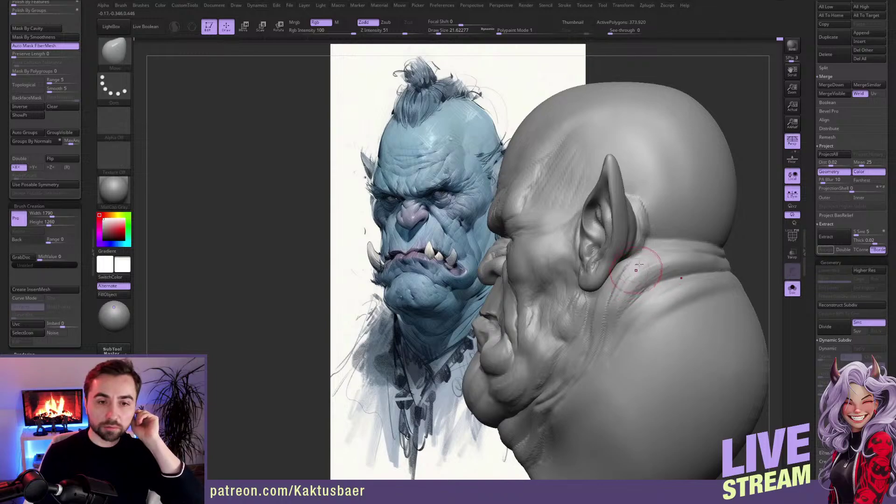
mouse_move(641, 243)
right_mouse_down()
mouse_move(672, 235)
mouse_move(644, 224)
mouse_move(636, 201)
mouse_move(637, 250)
mouse_move(643, 232)
right_mouse_up()
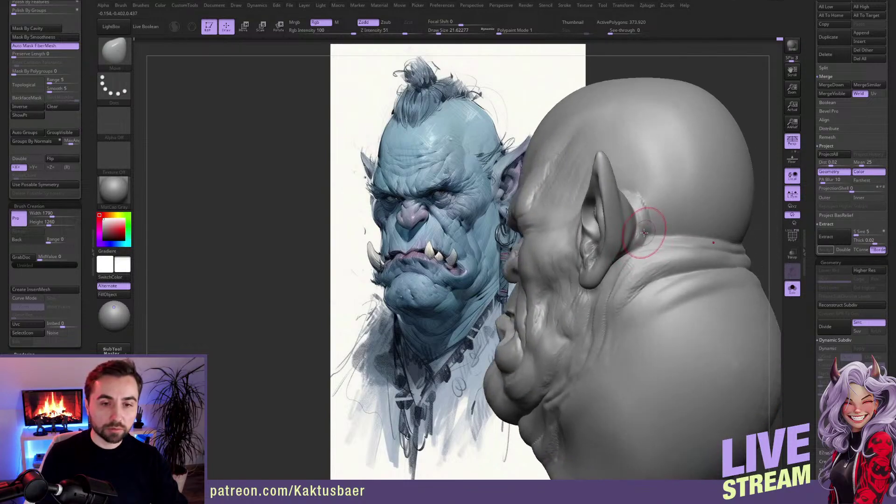
Step: Smooth the area behind the ear at draw size about 21.6, and show the collar again
key("shift")
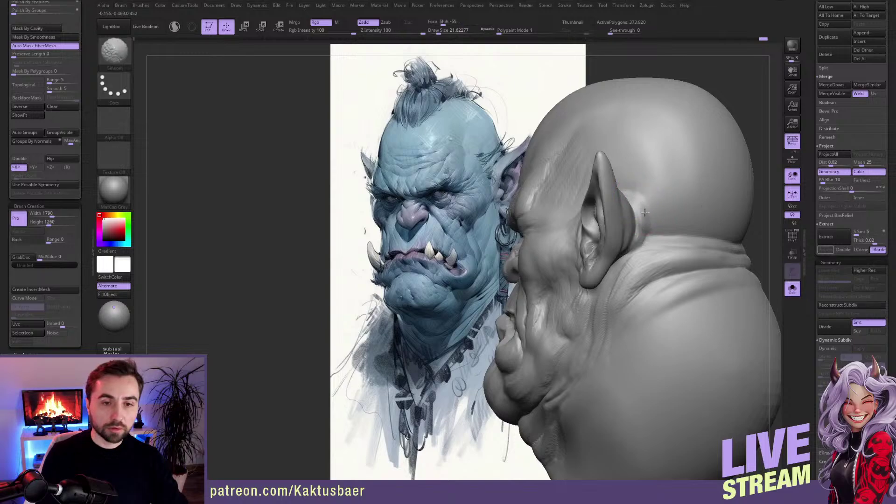
left_click_drag(640, 247, 632, 255, "shift")
right_click_drag(633, 255, 633, 248)
left_click_drag(633, 248, 628, 245, "shift")
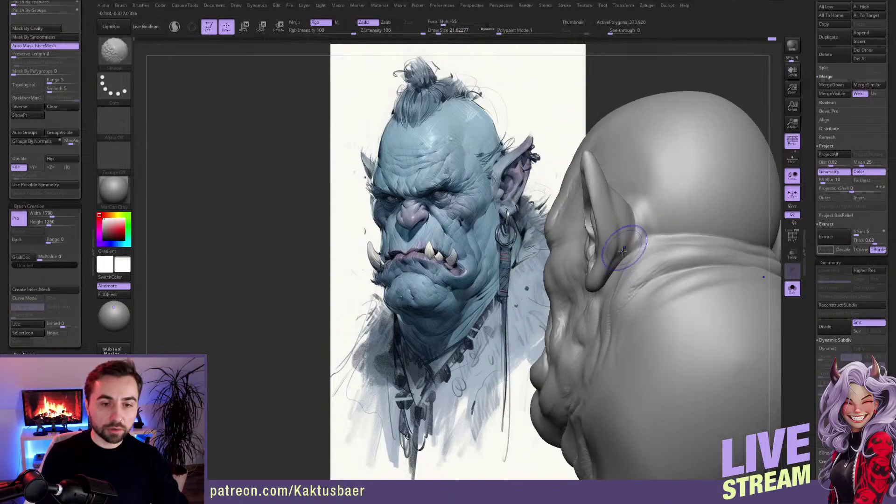
mouse_move(628, 245)
right_mouse_down()
mouse_move(637, 261)
mouse_move(605, 285)
mouse_move(654, 268)
mouse_move(620, 292)
mouse_move(631, 259)
mouse_move(614, 277)
mouse_move(597, 264)
mouse_move(597, 288)
right_mouse_up()
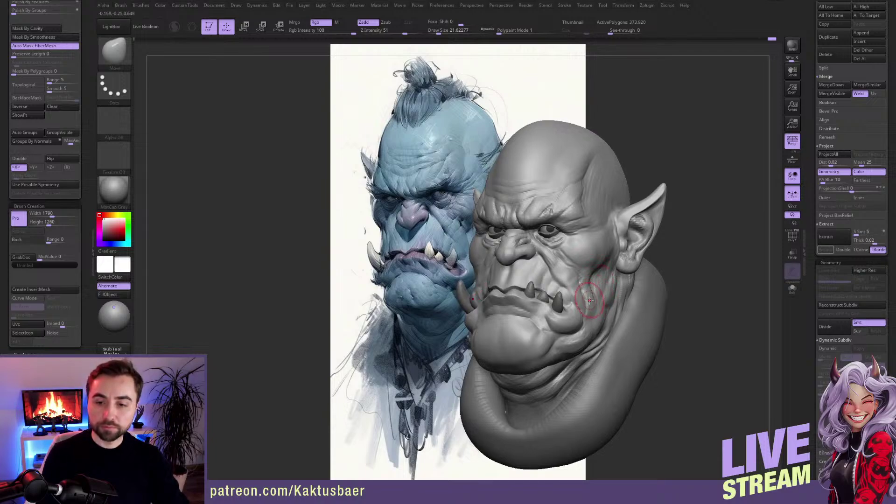
Step: Reshape the pointed ears from the front with the Move brush, enlarging the draw size to about 20 and 28.75
right_click_drag(587, 291, 636, 236)
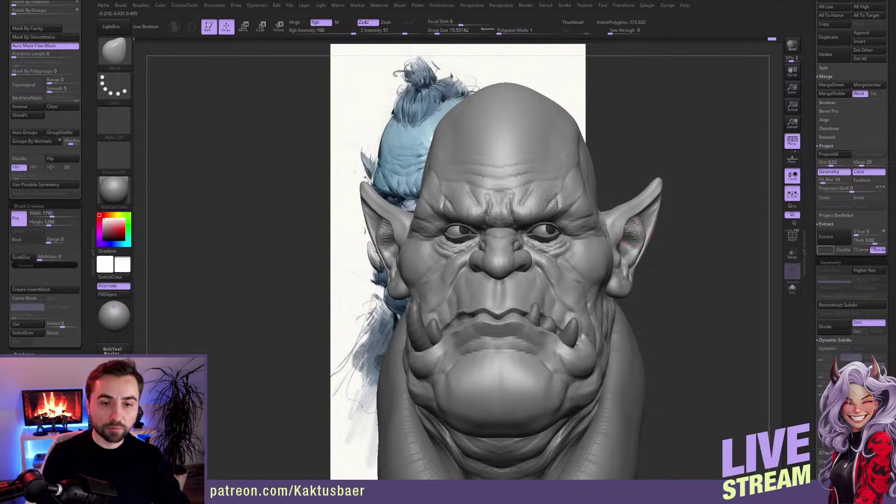
key("s")
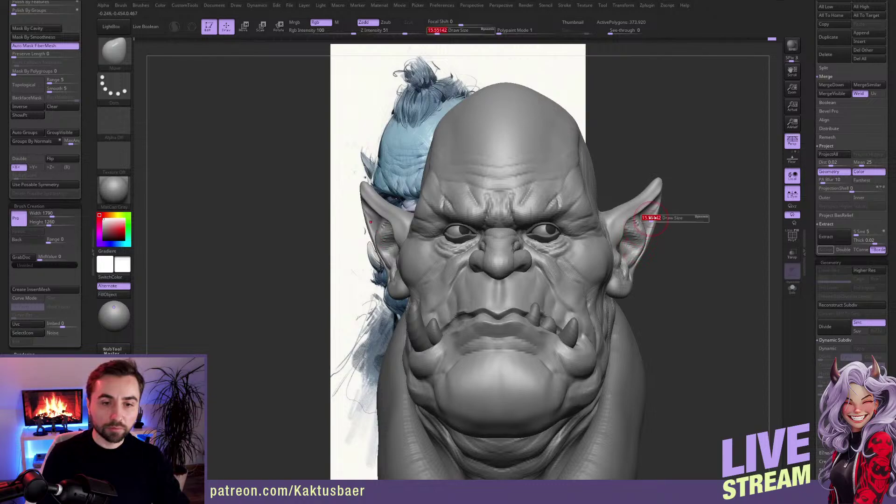
key("s")
left_click_drag(649, 219, 654, 206)
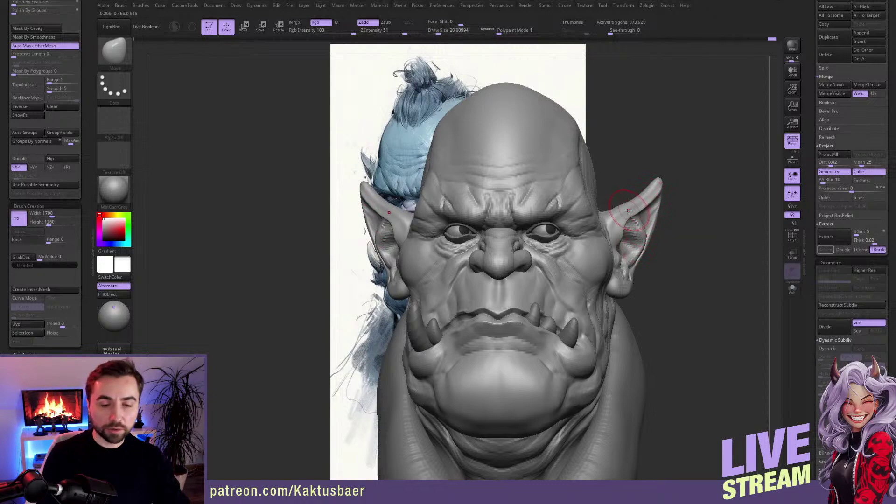
key("bracketright")
key("bracketright")
key("bracketright")
mouse_move(625, 197)
left_mouse_down()
mouse_move(636, 201)
mouse_move(654, 183)
left_mouse_up()
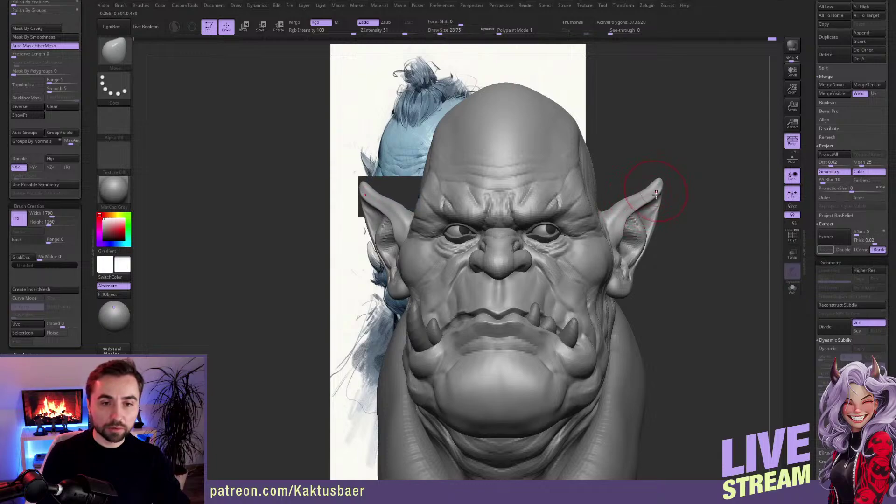
Step: Refine the ears' inner rim and silhouette with the Move brush, reducing the draw size to about 23.9 and 21.6
right_click_drag(627, 211, 529, 208)
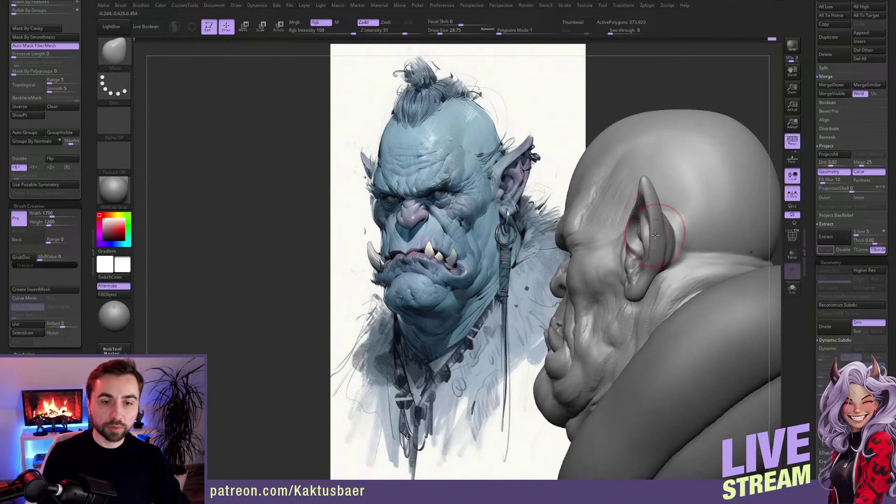
right_click_drag(658, 229, 705, 236)
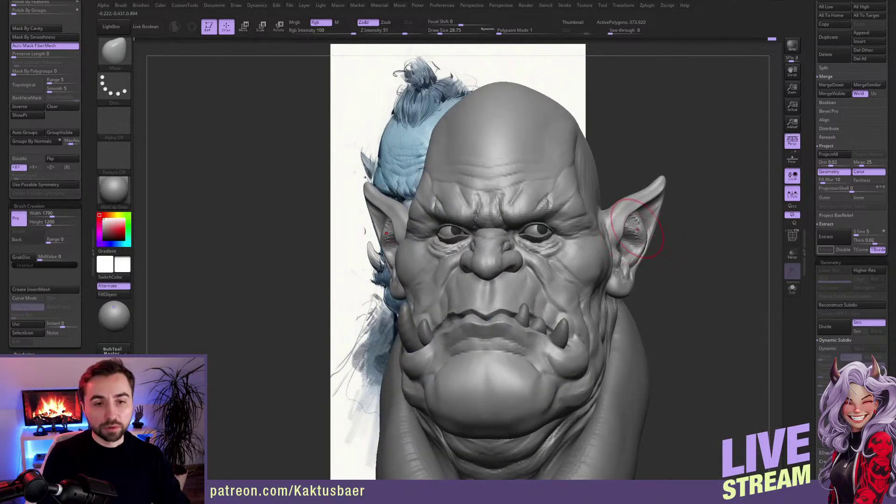
left_click_drag(632, 234, 629, 218)
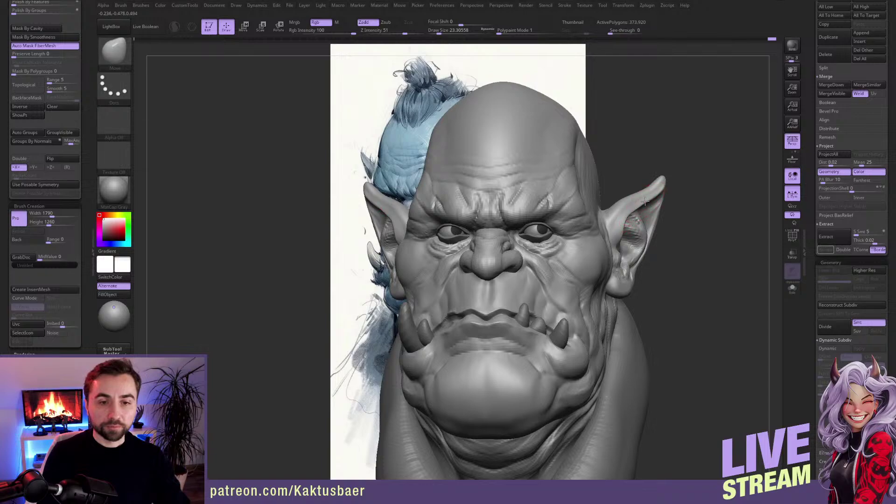
right_click_drag(641, 224, 638, 222, "ctrl")
key("s")
left_click_drag(638, 220, 635, 219)
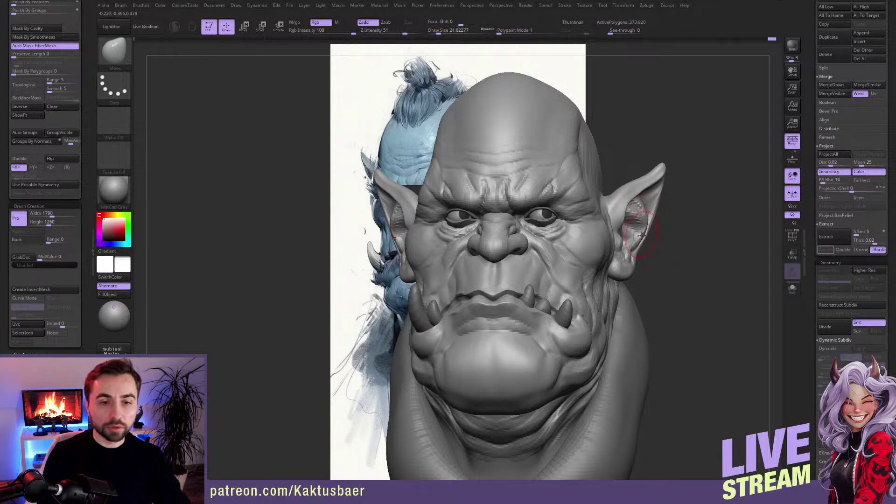
Step: Isolate the head and build up the neck fold below the jaw corner with the ClayBuildup brush
mouse_move(642, 236)
right_mouse_down("ctrl")
mouse_move(631, 246)
mouse_move(616, 215)
mouse_move(627, 217)
mouse_move(619, 255)
mouse_move(637, 249)
right_mouse_up("ctrl")
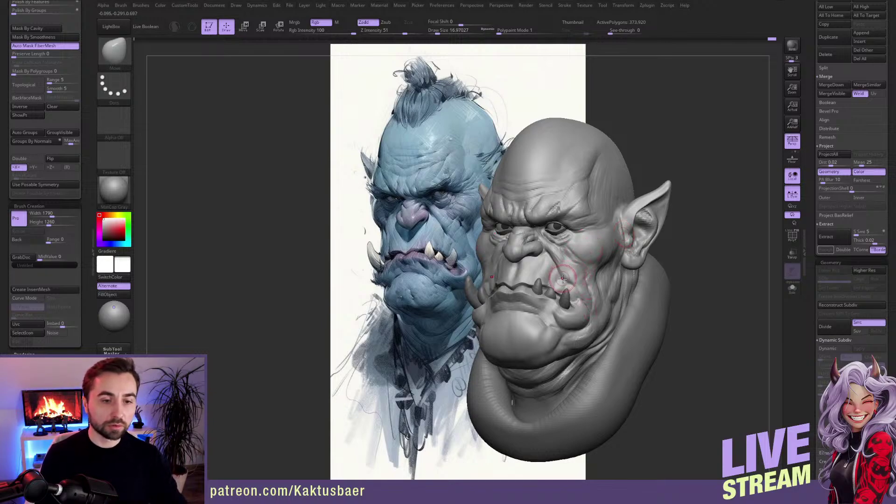
right_click_drag(561, 278, 569, 295)
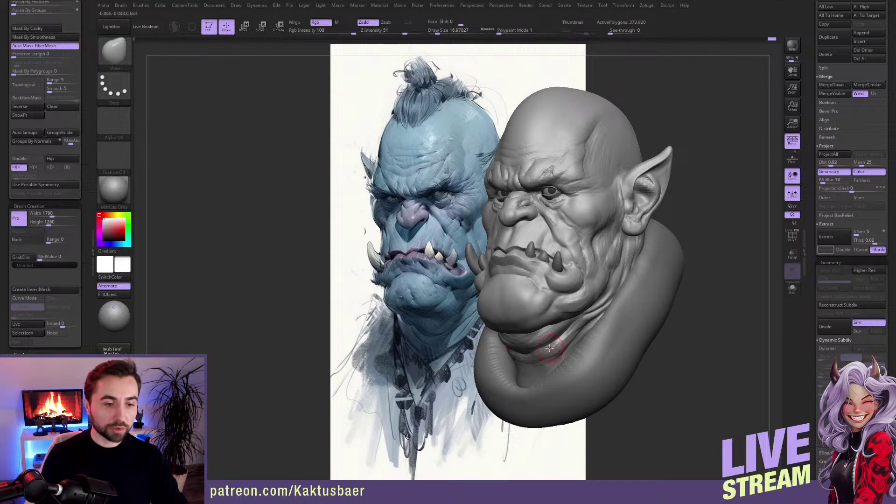
right_click_drag(550, 347, 510, 341)
key("shift")
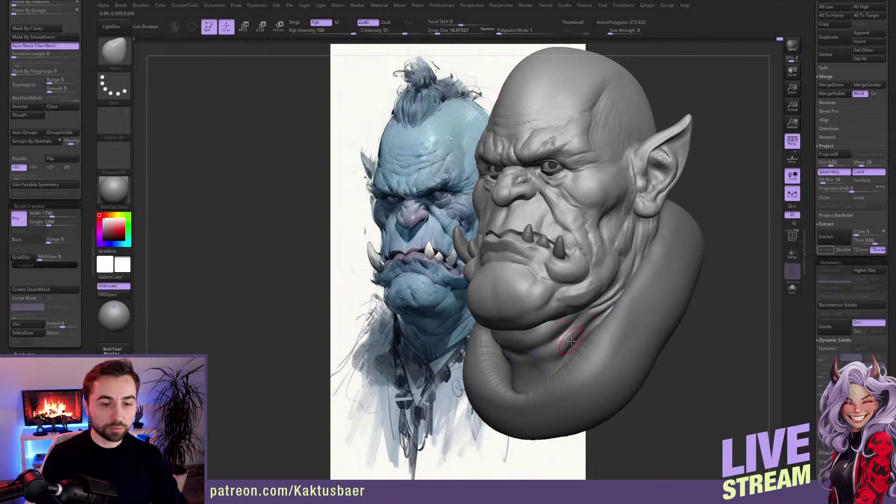
right_click_drag(569, 337, 584, 340)
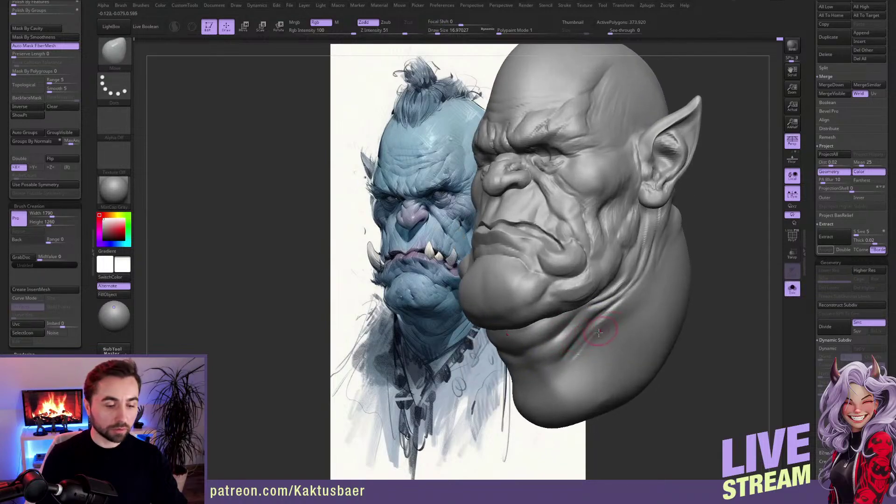
key("b")
key("c")
key("b")
mouse_move(603, 317)
left_mouse_down()
mouse_move(580, 347)
mouse_move(549, 356)
left_mouse_up()
Step: Build up and smooth the throat folds under the chin, using ClayBuildup draw sizes of about 26.9 and 20
key("bracketright")
key("bracketright")
right_click_drag(548, 356, 547, 358)
key("[")
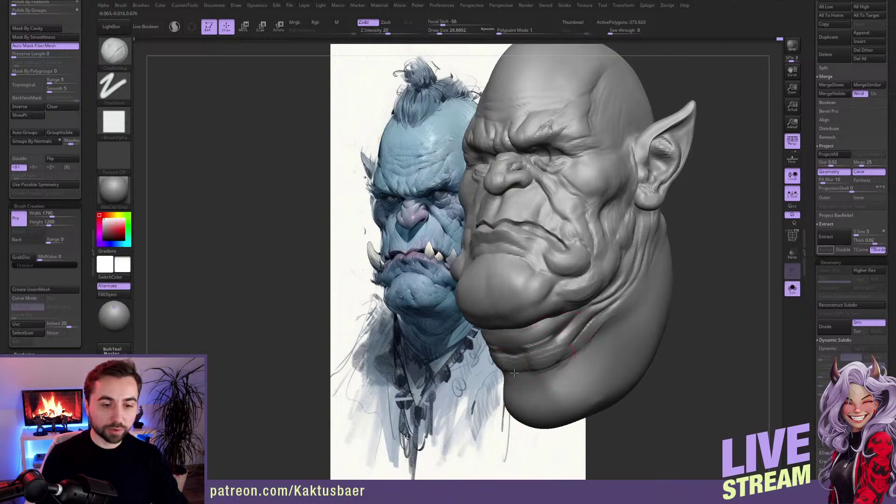
key("s")
left_click_drag(549, 350, 529, 350, "shift")
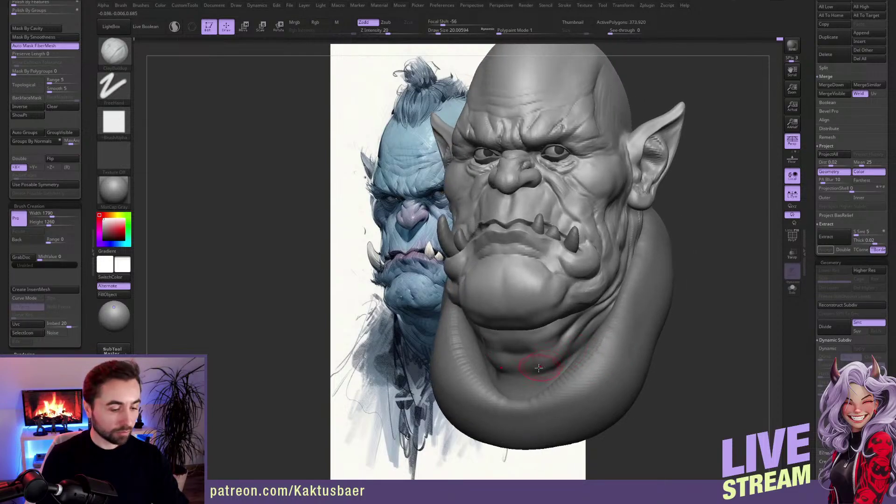
Step: Show the collar and reshape the throat folds with the Move brush at draw sizes 28.75 and about 32.7
key("shift")
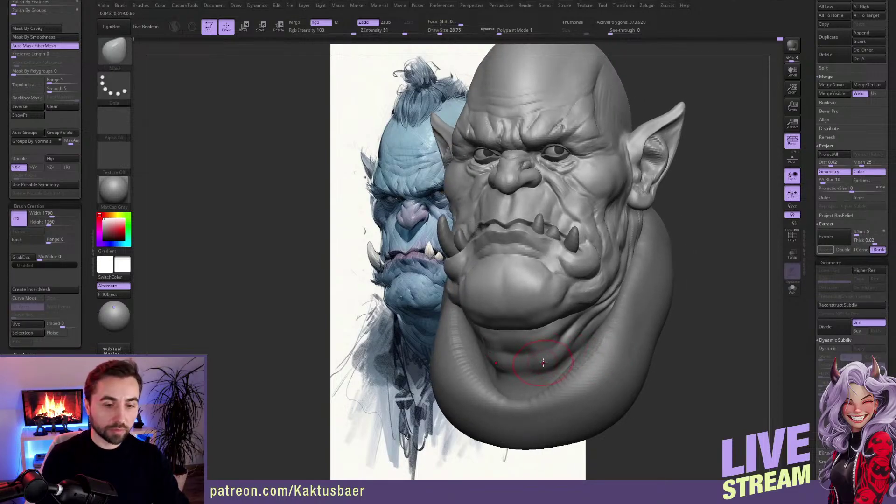
key("s")
left_click_drag(543, 362, 546, 362)
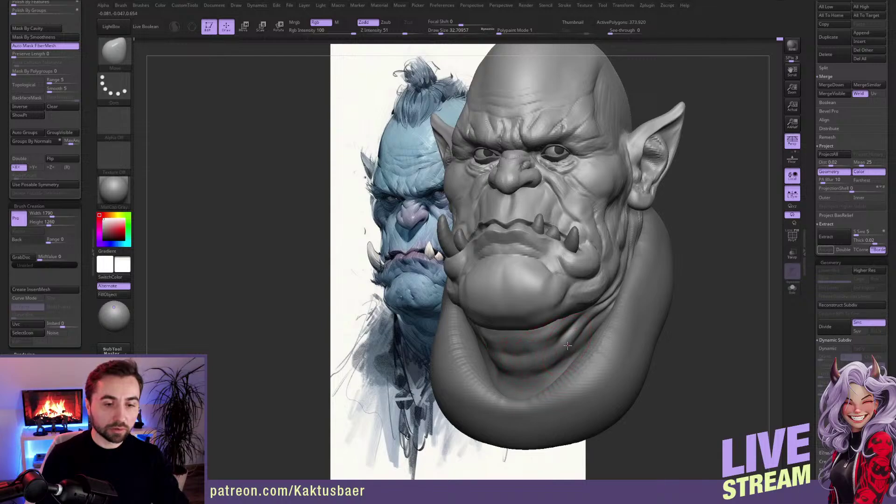
right_click_drag(574, 331, 596, 321)
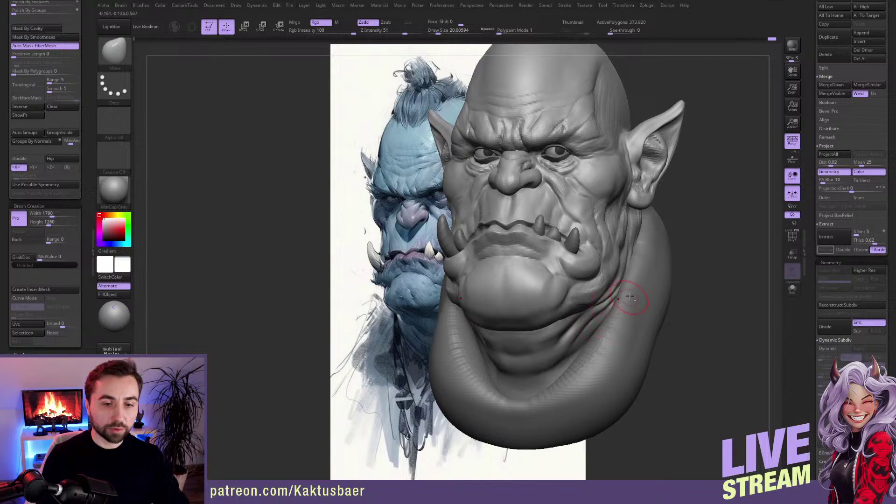
Step: Reshape the neck folds between the ear lobe and jaw with the Move brush at draw size about 20
key("alt+s")
right_click_drag(627, 283, 621, 300)
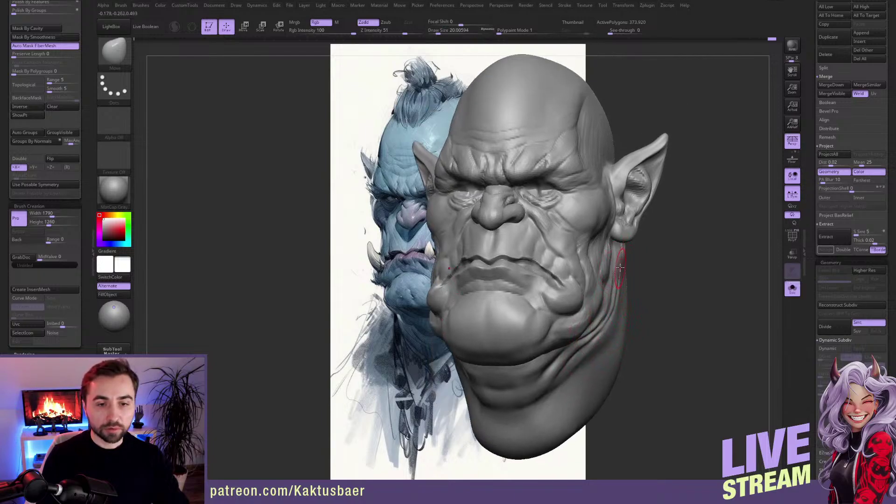
right_click_drag(623, 266, 595, 327)
key("alt+s")
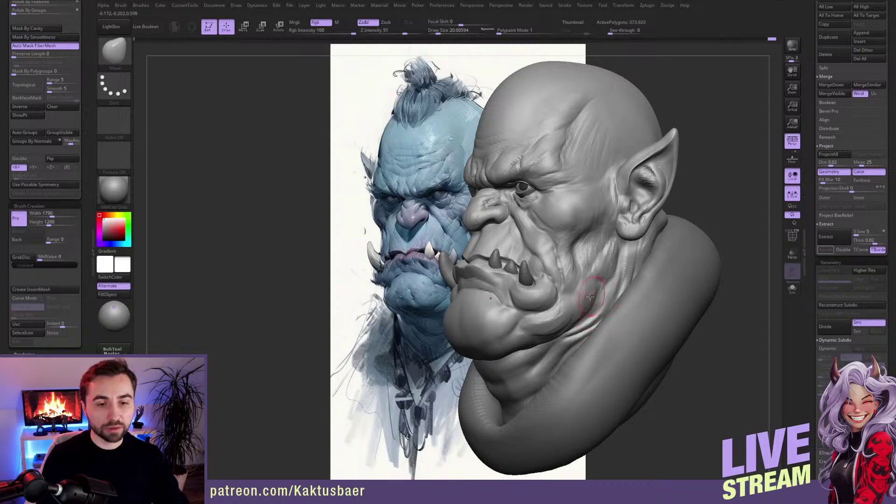
mouse_move(590, 296)
right_mouse_down()
mouse_move(599, 286)
mouse_move(591, 292)
mouse_move(602, 296)
mouse_move(604, 317)
mouse_move(603, 299)
right_mouse_up()
Step: Select the collar and reshape its front with the Move brush at an enlarged draw size
left_click(605, 331, "alt")
right_click_drag(580, 333, 575, 358)
key("s")
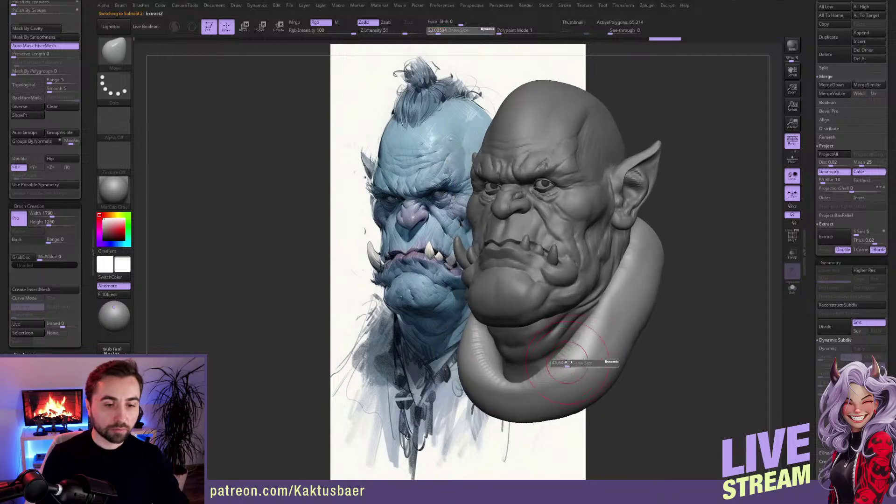
left_click_drag(562, 365, 571, 365)
right_click_drag(573, 366, 581, 369, "shift")
key("s")
mouse_move(565, 374)
left_mouse_down()
mouse_move(549, 372)
mouse_move(564, 357)
left_mouse_up()
Step: Adjust the side of the collar with the Move brush at draw sizes of about 90.2 and 67.8
key("s")
mouse_move(588, 354)
right_mouse_down()
mouse_move(555, 355)
mouse_move(558, 342)
right_mouse_up()
right_click_drag(606, 318, 681, 301, "alt")
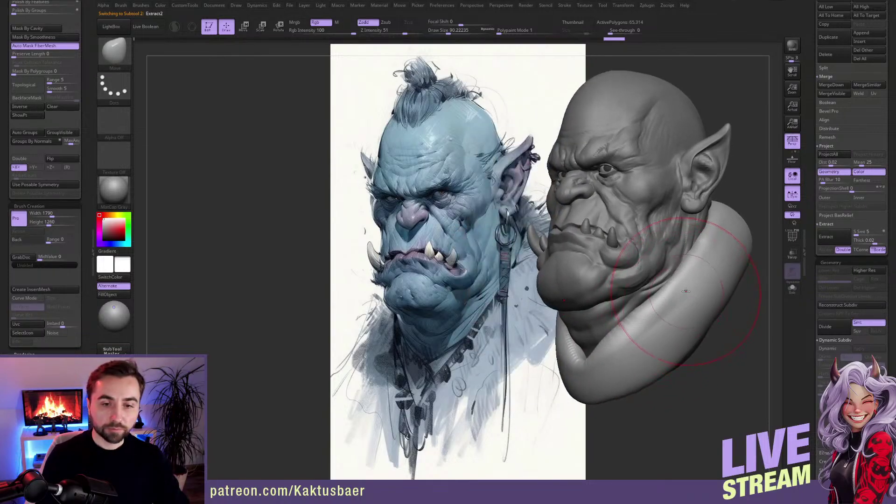
key("s")
left_click_drag(690, 286, 683, 285)
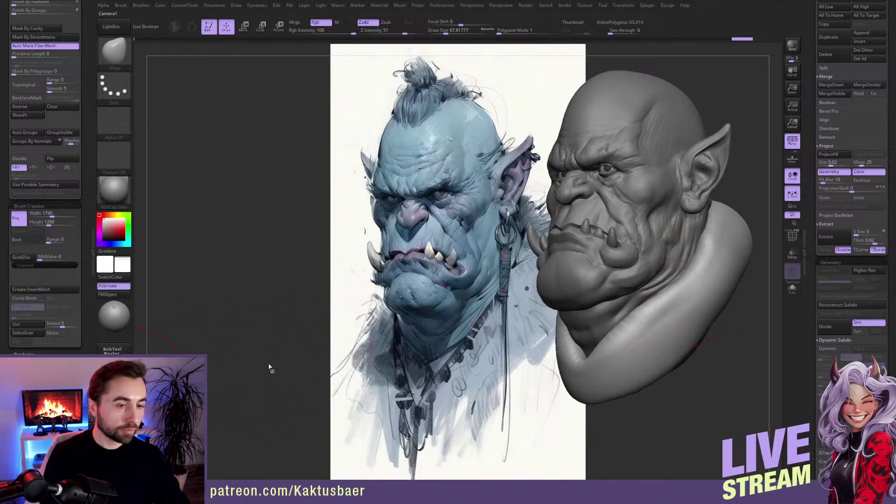
Step: Align the model with the concept painting as an overlay and pull the collar lower with the Move brush, enlarging it to about 100.8 and 127.8
key("f")
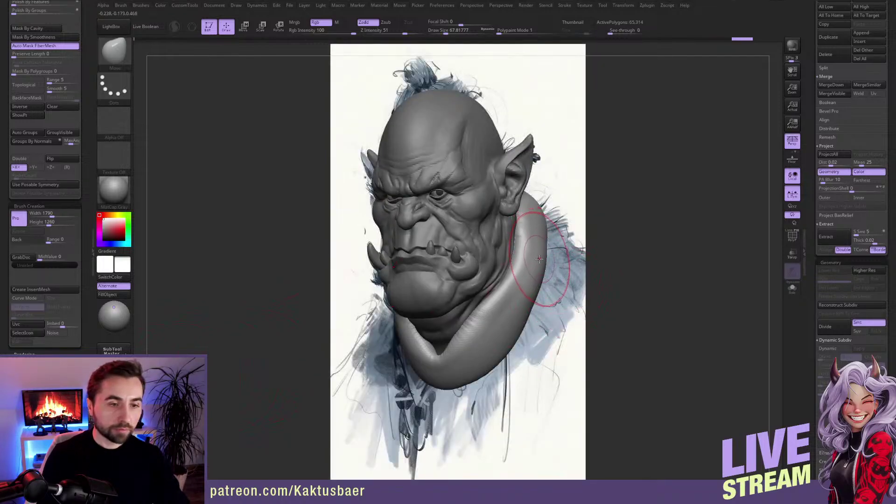
key("shift+z")
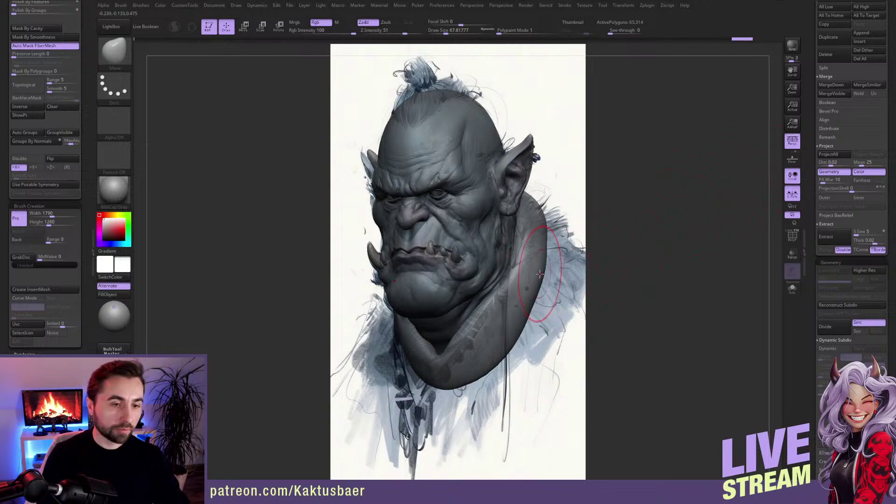
key("]")
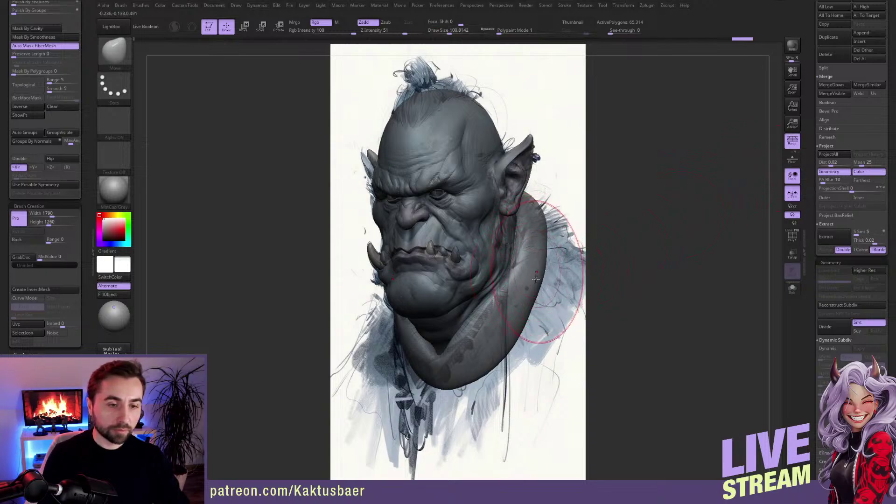
key("s")
left_click_drag(454, 376, 462, 376)
left_click_drag(488, 396, 499, 384)
left_click_drag(511, 345, 525, 316)
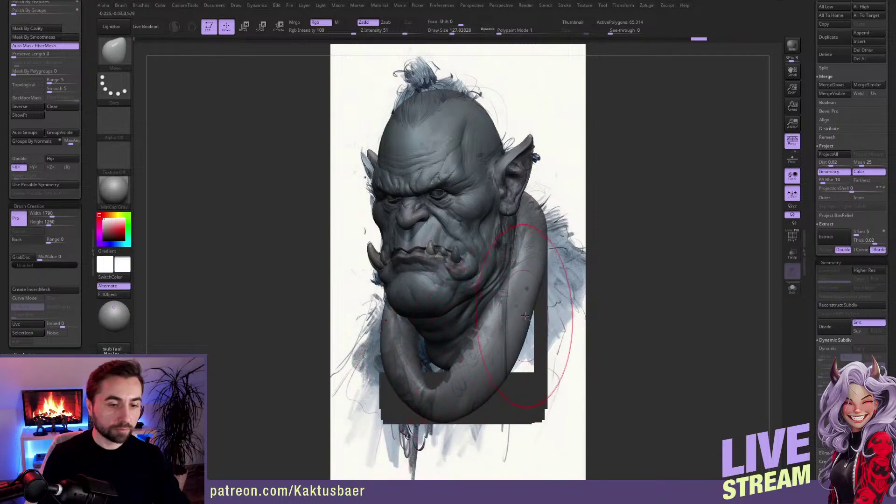
Step: Isolate the head, pull the neck's lower front forward with the Move brush, reduce its draw size to about 51.2, and restore the painting-aligned view
left_click(453, 367, "alt")
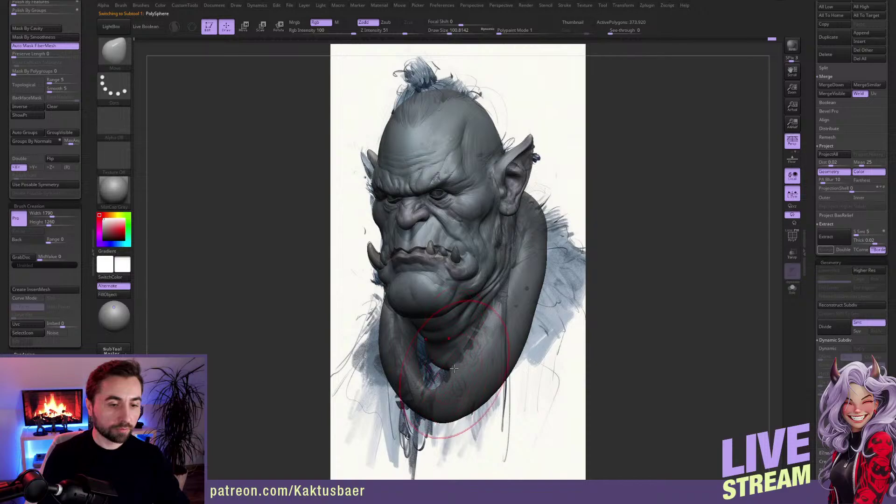
right_click_drag(454, 368, 415, 376)
key("alt+s")
right_click_drag(489, 386, 478, 369)
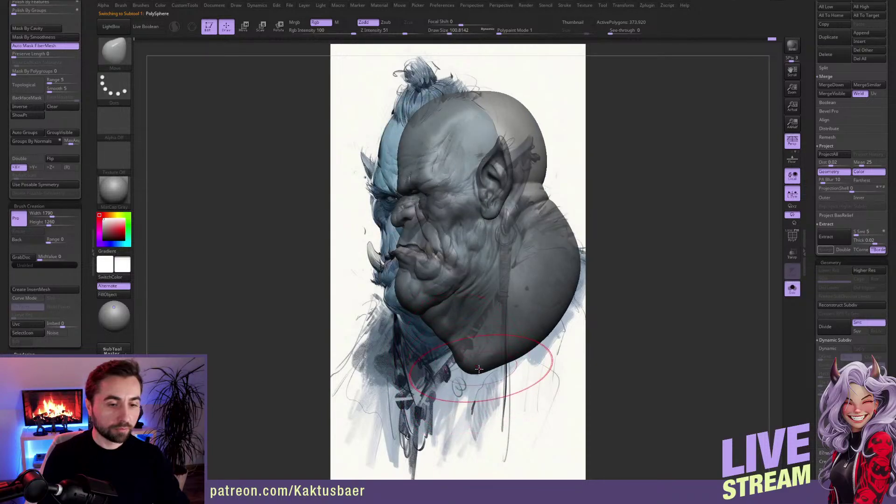
left_click_drag(479, 369, 450, 385)
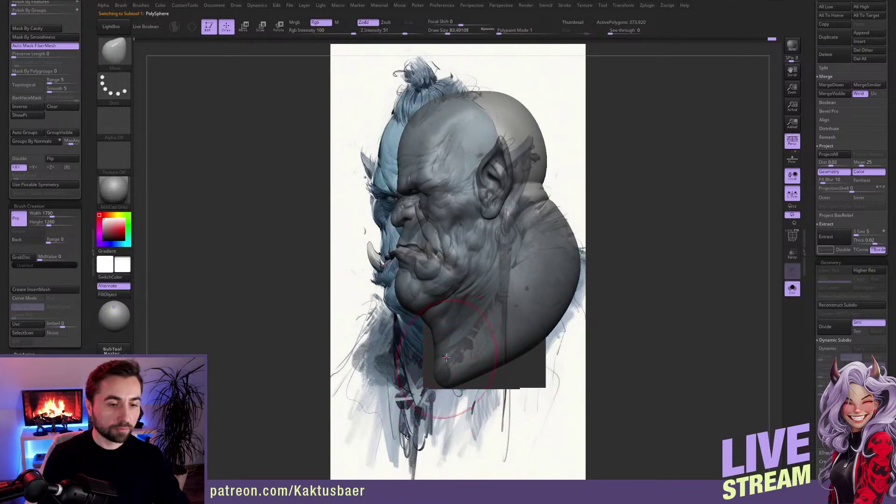
key("bracketleft")
key("bracketleft")
right_click_drag(435, 345, 445, 348)
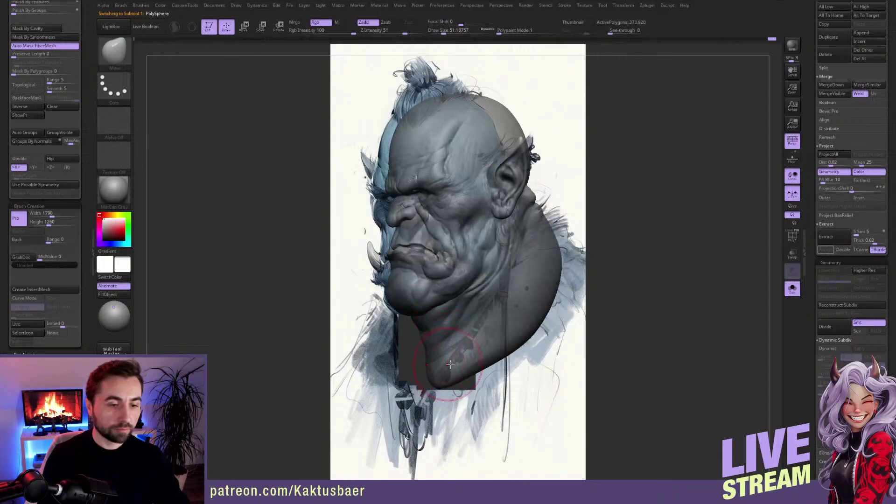
key("Left")
key("ctrl+z")
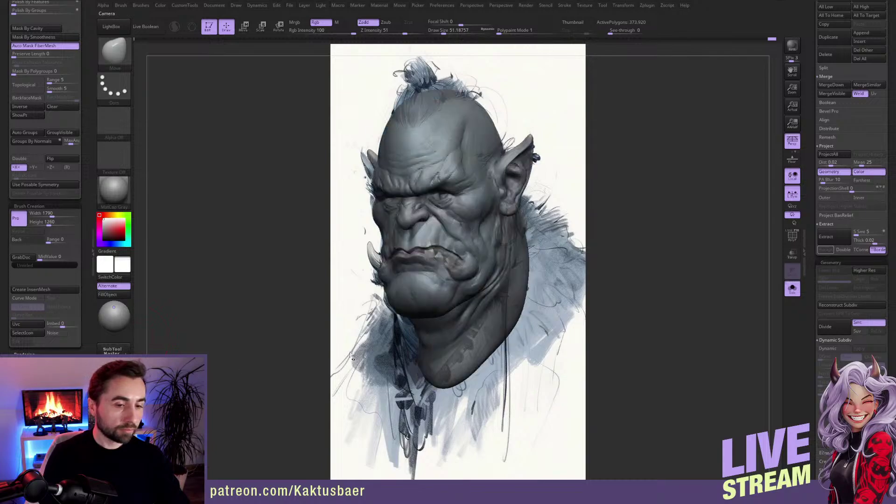
Step: Adjust the side of the neck against the painting with the Move brush at draw size about 83.5
key("s")
left_click_drag(483, 352, 488, 352)
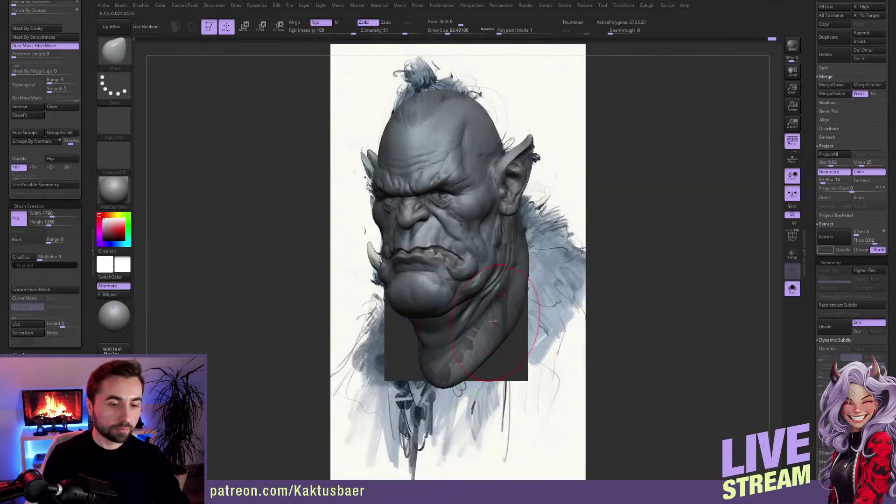
key("w")
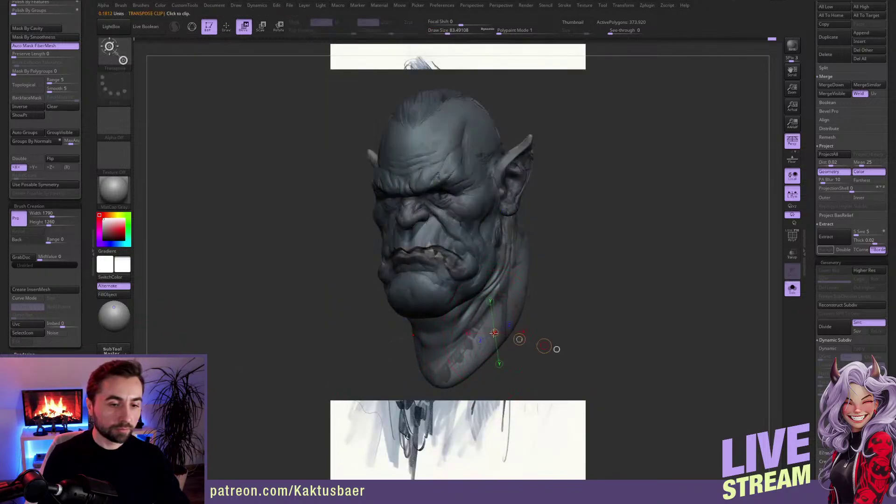
key("q")
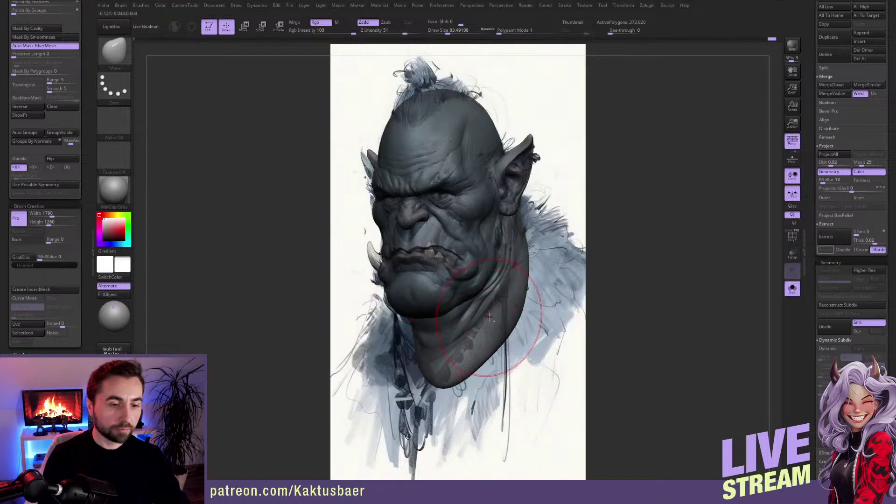
left_click_drag(488, 320, 492, 316)
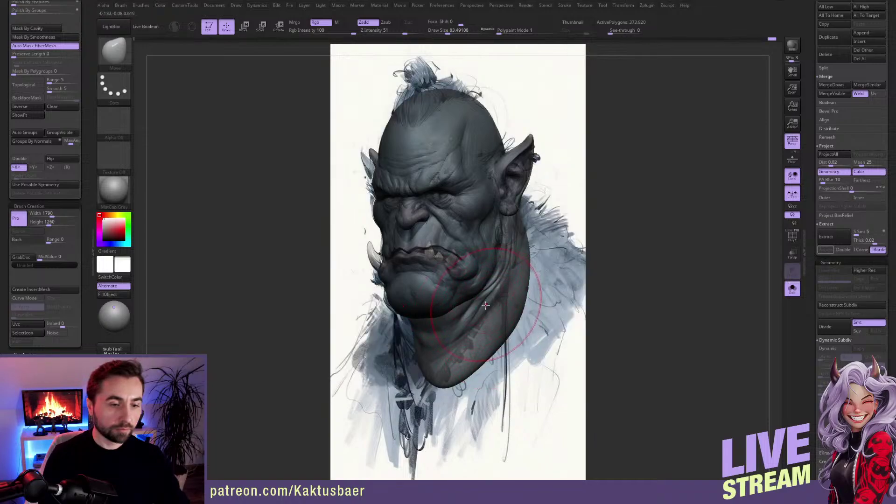
Step: Try reshaping the area below the jaw with the Move brush at draw size about 67.8, and undo the last change
key("w")
key("q")
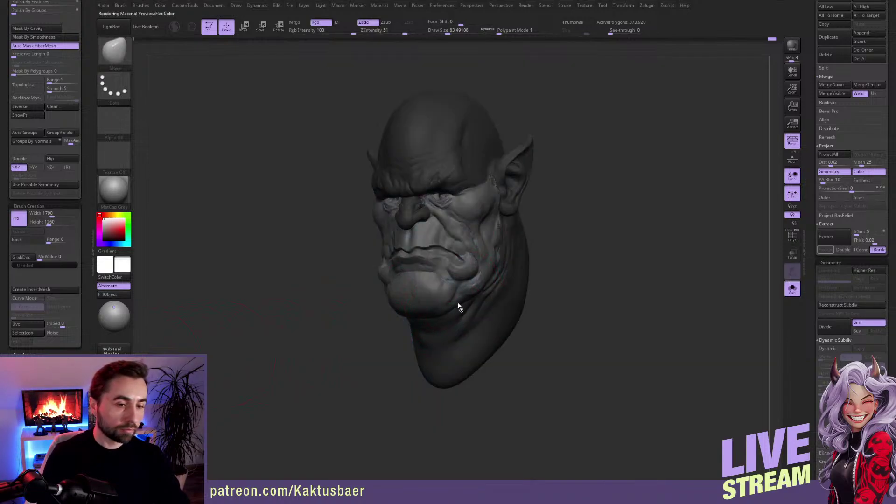
key("s")
left_click_drag(468, 279, 460, 279)
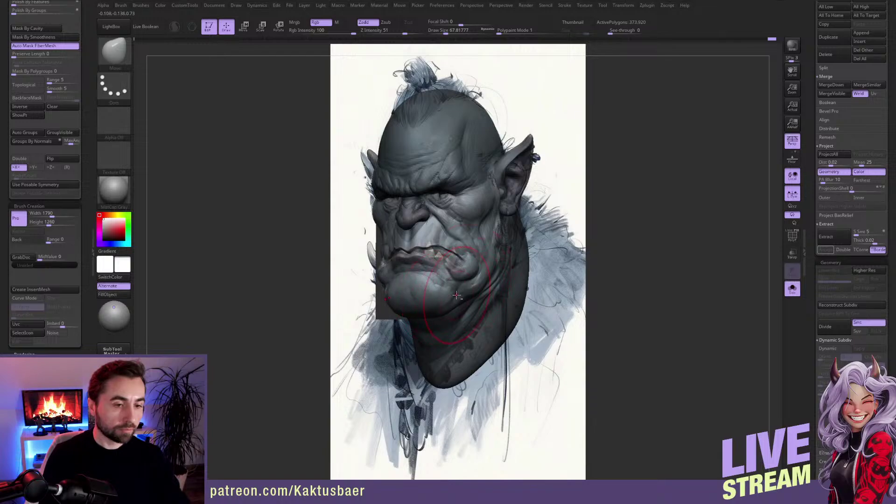
key("ctrl+z")
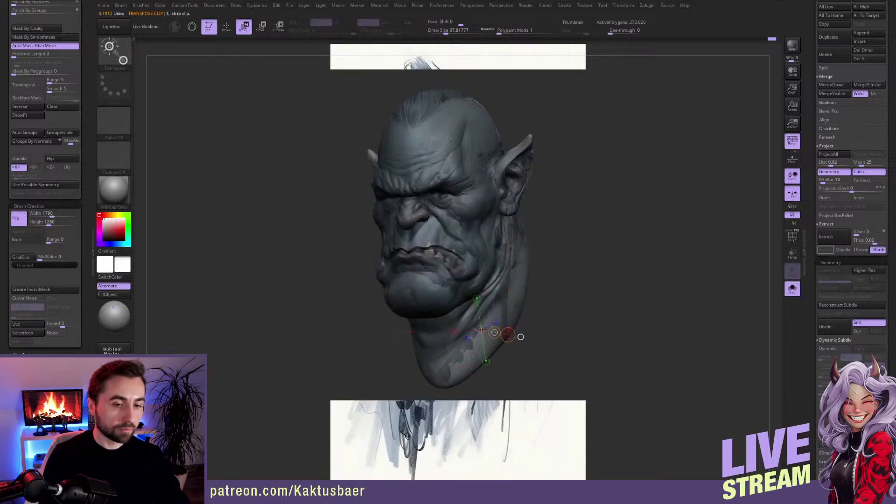
Step: Fill out the front and side of the neck beneath the jaw with an enlarged Move brush
mouse_move(474, 320)
left_mouse_down()
mouse_move(501, 317)
mouse_move(487, 318)
mouse_move(505, 324)
mouse_move(509, 346)
left_mouse_up()
key("s")
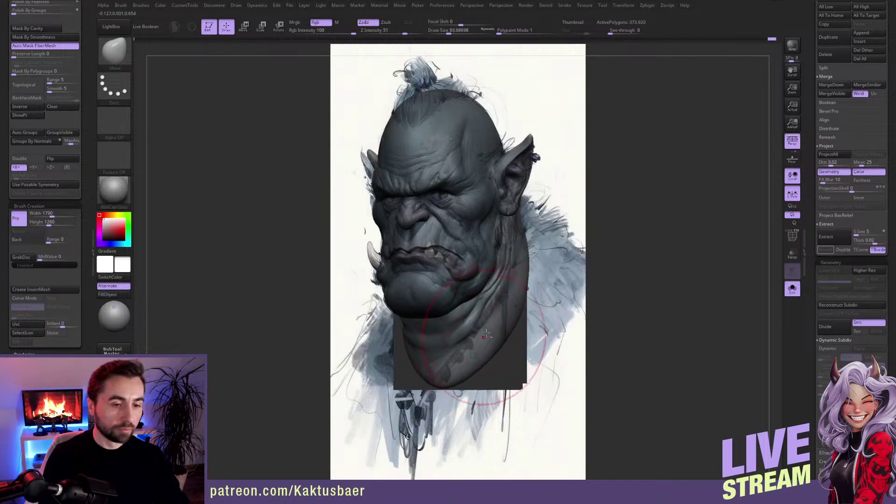
mouse_move(498, 303)
left_mouse_down()
mouse_move(517, 266)
mouse_move(501, 255)
left_mouse_up()
key("s")
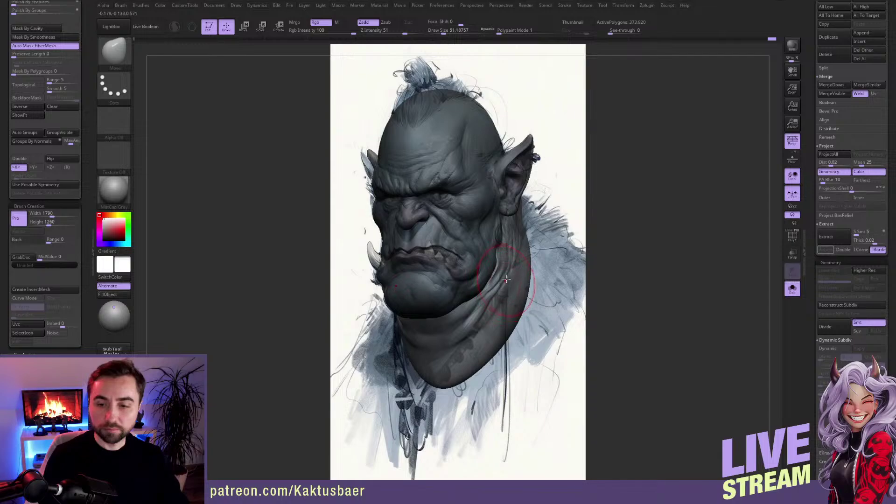
Step: Pull the side of the neck base outward into a shoulder with an enlarged Move brush
mouse_move(523, 250)
right_mouse_down()
mouse_move(439, 254)
mouse_move(506, 255)
right_mouse_up()
key("bracketright")
key("bracketright")
key("bracketright")
left_click_drag(505, 256, 536, 289)
Step: Broaden the shoulders from behind with the Move brush, enlarging the draw size to about 131.7
right_click_drag(536, 290, 547, 270)
key("s")
left_click_drag(547, 269, 541, 269)
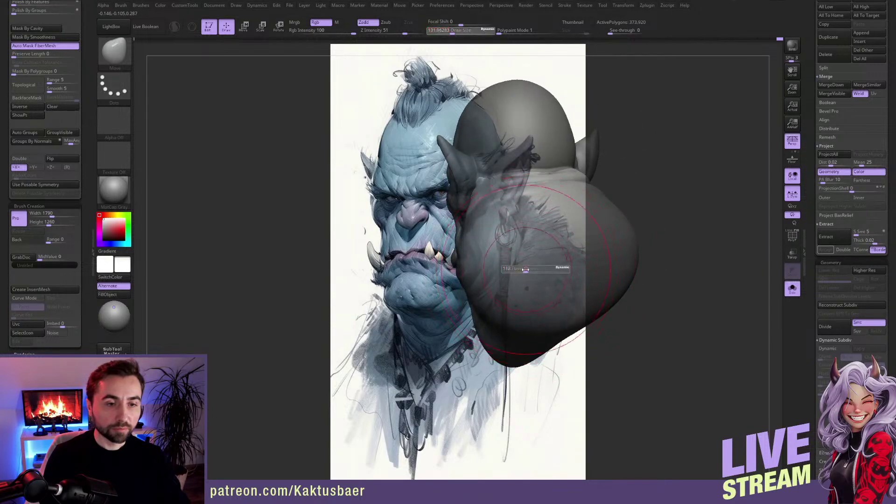
right_click_drag(541, 270, 496, 257)
mouse_move(497, 257)
left_mouse_down()
mouse_move(510, 349)
mouse_move(537, 311)
mouse_move(483, 239)
mouse_move(496, 250)
left_mouse_up()
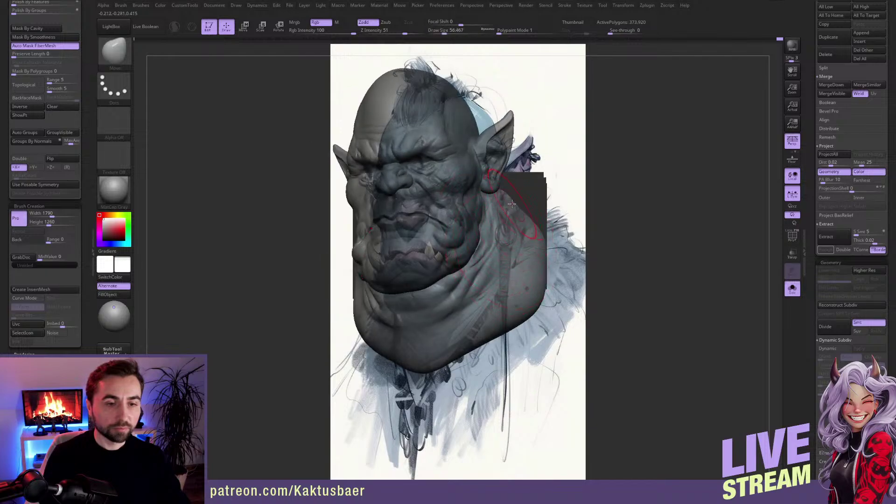
Step: Refine the shoulder slope and neck base with the Move brush at draw sizes of about 58.5 and 77, comparing with the painting overlay
mouse_move(511, 203)
left_mouse_down()
mouse_move(522, 203)
mouse_move(557, 303)
mouse_move(469, 348)
left_mouse_up()
mouse_move(513, 325)
left_mouse_down()
mouse_move(469, 327)
mouse_move(433, 292)
mouse_move(510, 302)
left_mouse_up()
key("shift+z")
key("shift+z")
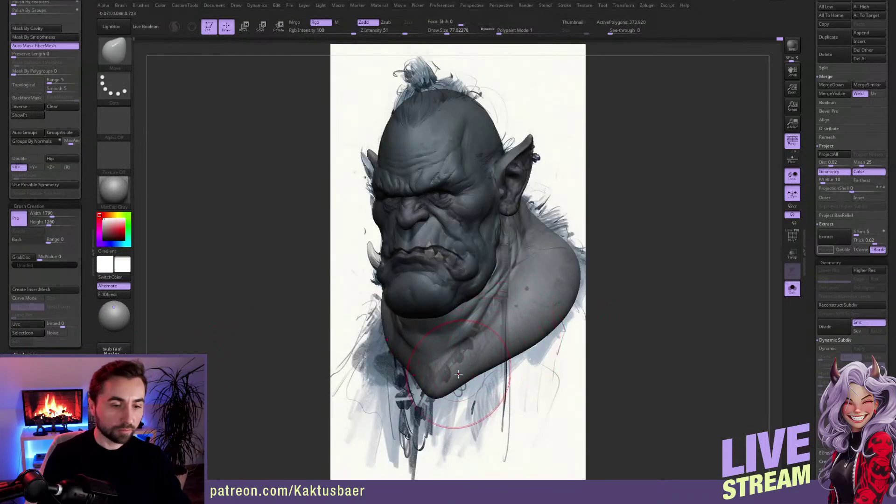
Step: Extend the neck base down into a chest point and fill its side with the Move brush at draw sizes of about 127.8 and 86.8
key("bracketright")
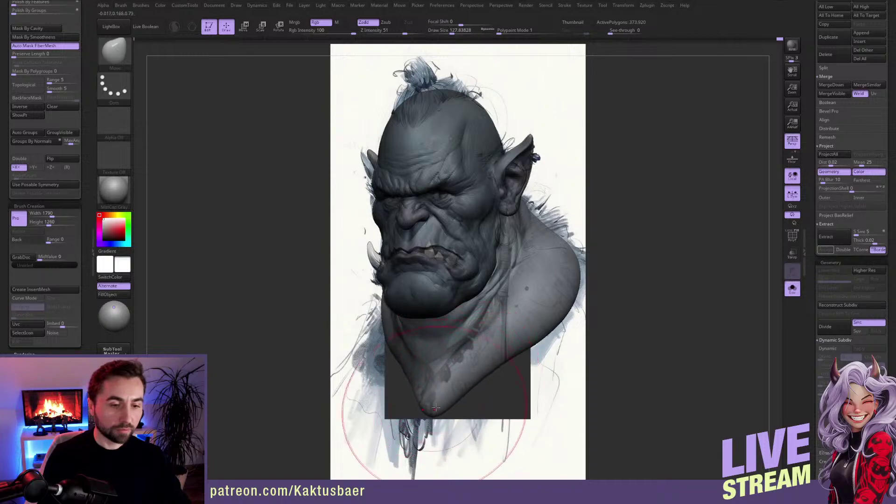
key("bracketleft")
key("bracketleft")
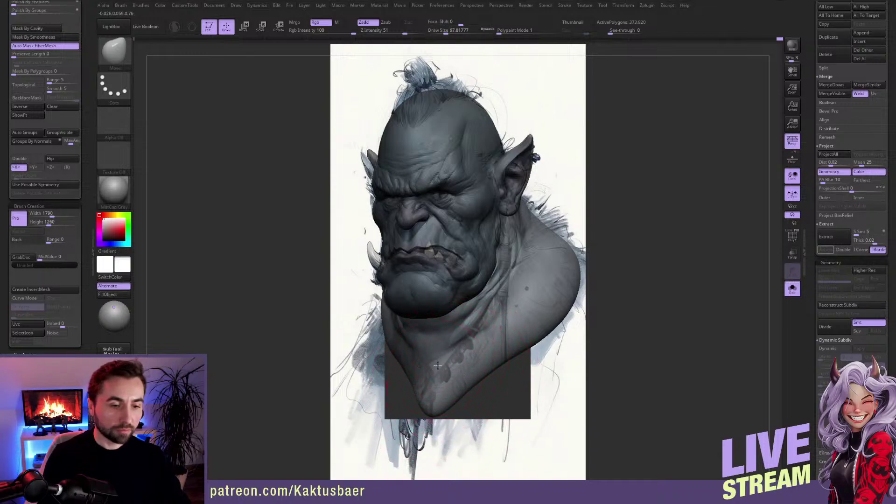
key("bracketright")
key("bracketright")
mouse_move(485, 367)
left_mouse_down()
mouse_move(499, 375)
mouse_move(531, 348)
left_mouse_up()
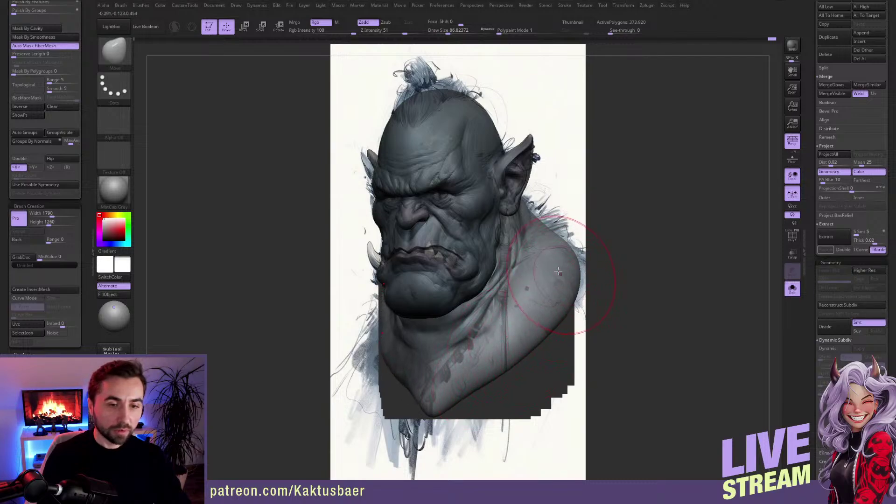
left_click_drag(549, 247, 545, 256)
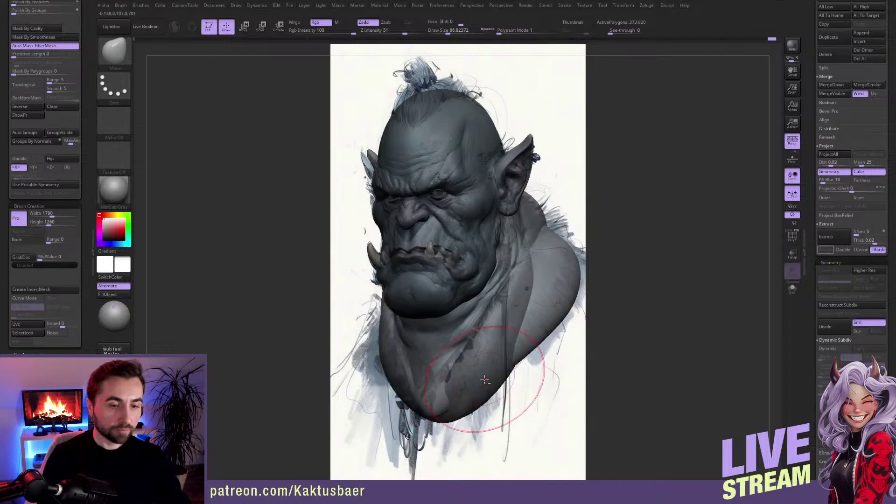
Step: Make the collar the active subtool, adjust its shoulder area with the Move brush, and enable backface masking
left_click(532, 315, "alt")
mouse_move(533, 314)
left_mouse_down()
mouse_move(571, 312)
mouse_move(546, 247)
left_mouse_up()
right_click_drag(546, 248, 572, 247)
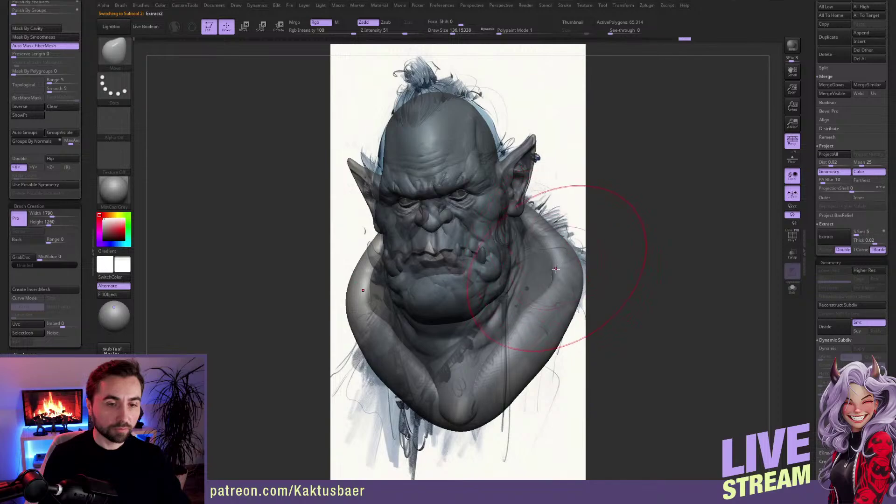
right_click_drag(540, 278, 515, 275)
left_click(28, 98)
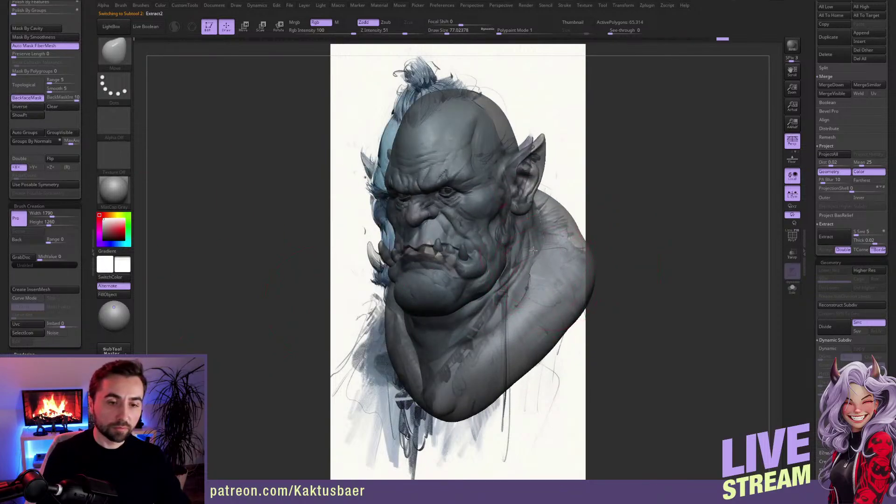
Step: Smooth the side of the collar and pull its shoulder outward with the Move brush at a draw size of about 158
key("shift")
right_click_drag(540, 281, 558, 251)
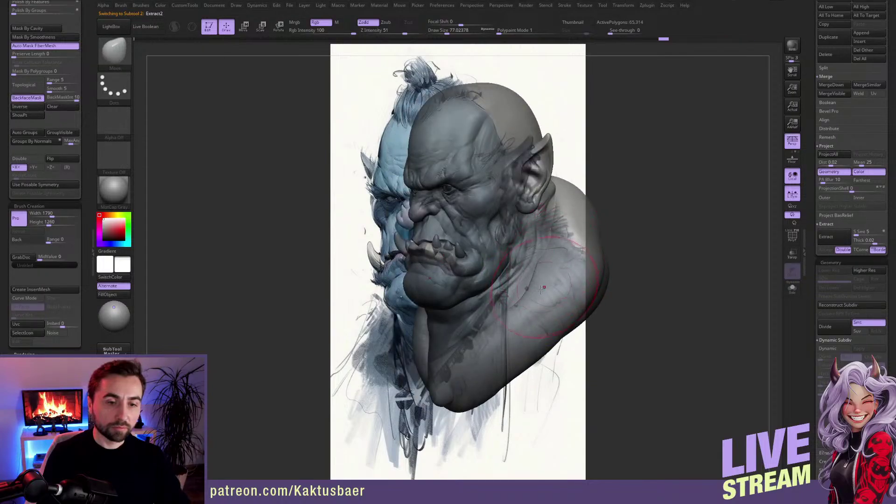
key("shift")
right_click_drag(532, 289, 572, 266)
key("s")
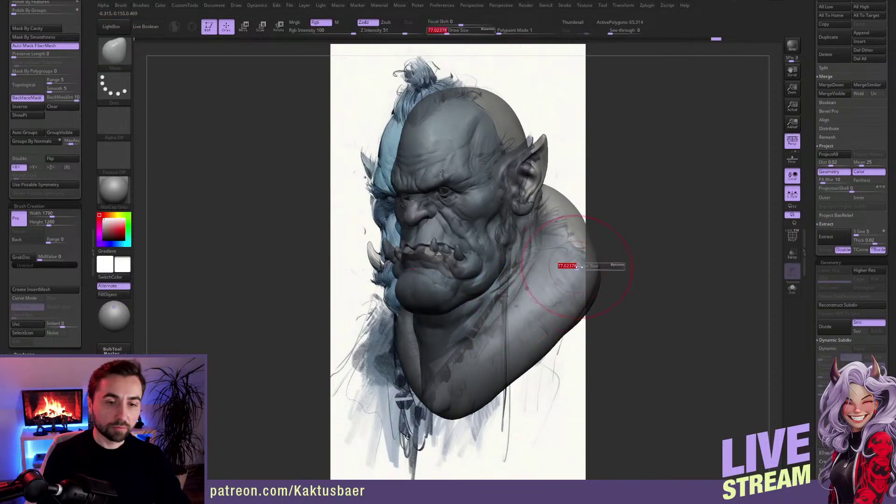
left_click_drag(572, 265, 585, 265)
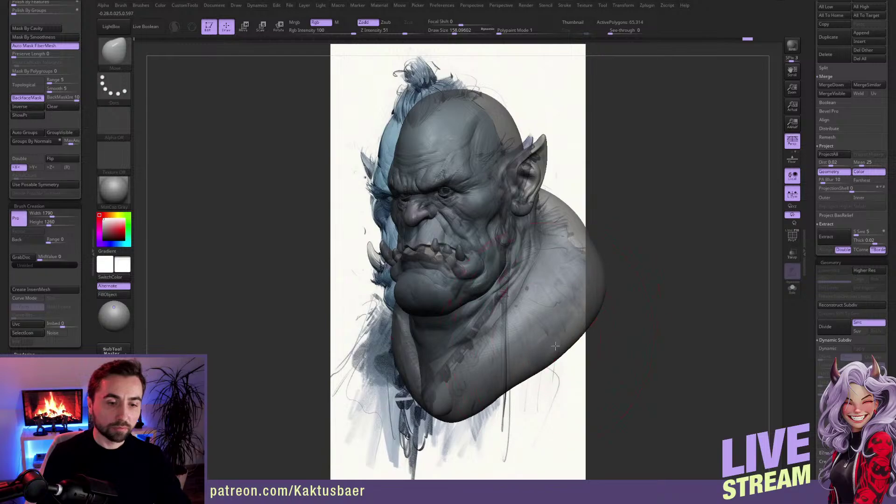
Step: Reshape the collar's lower side edge with the Move brush at a draw size of about 104.5
key("s")
left_click_drag(511, 335, 507, 334)
right_click_drag(513, 308, 551, 313)
left_click_drag(553, 381, 541, 372)
right_click_drag(466, 411, 296, 359)
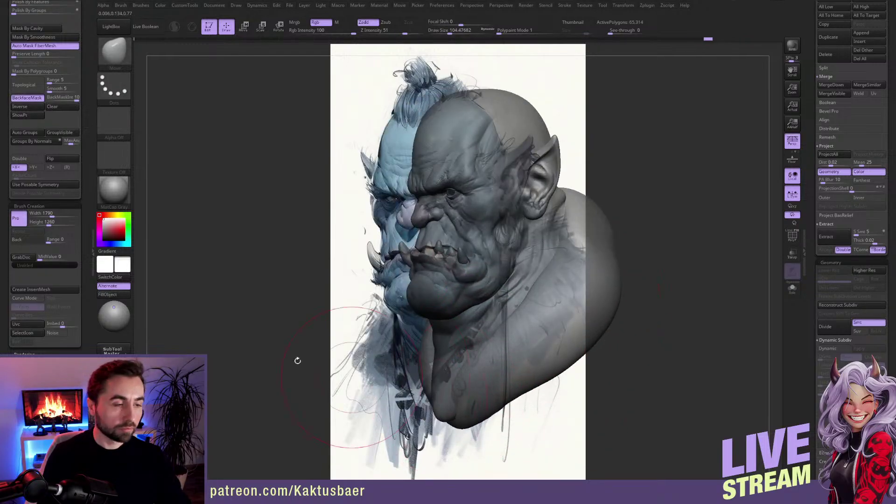
Step: Disable backface masking and reshape the collar's front point with the Move brush at draw sizes of about 144.7 and 86.8
left_click(27, 97)
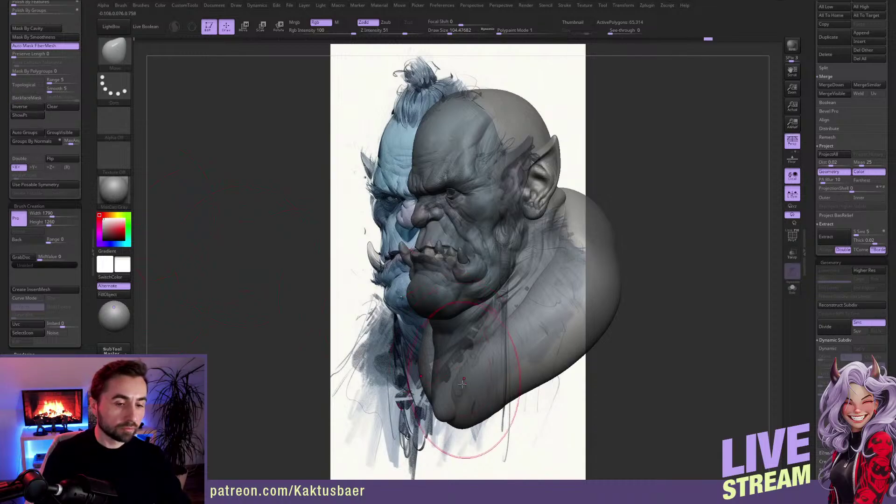
right_click_drag(444, 410, 465, 415)
left_click_drag(465, 414, 451, 405)
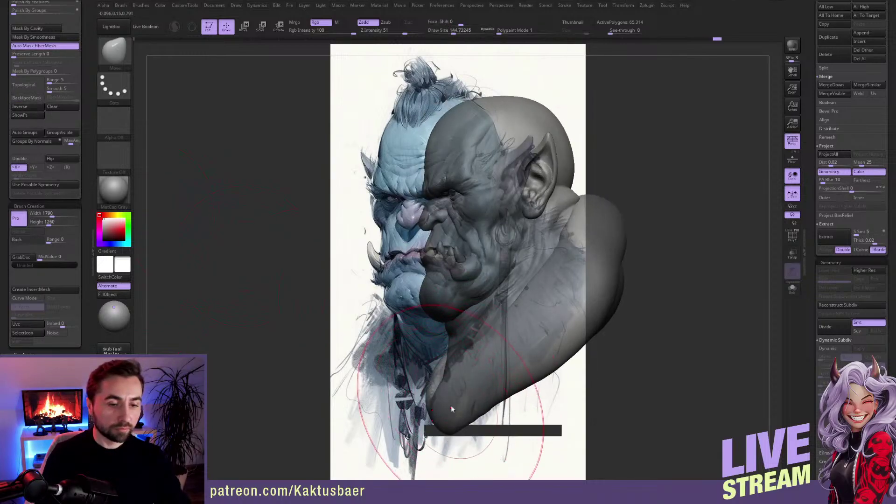
right_click_drag(467, 408, 513, 404)
left_click_drag(446, 395, 439, 389, "shift")
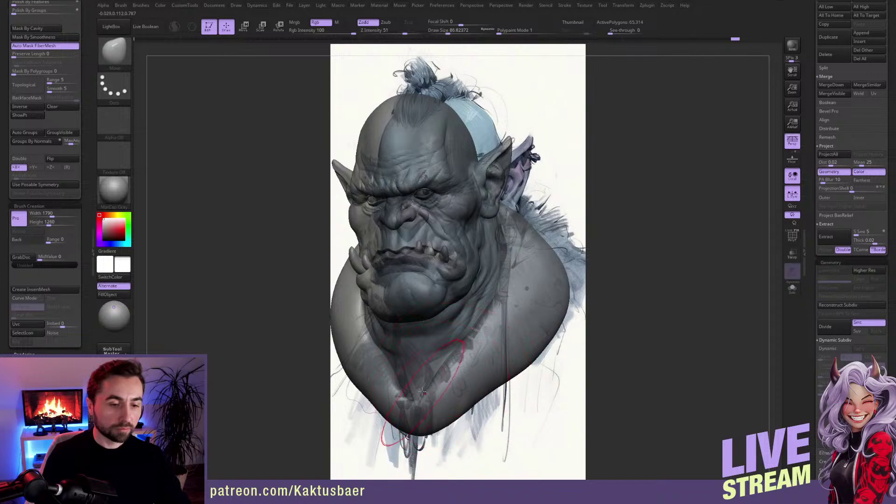
right_click_drag(439, 389, 421, 385)
Step: Enable backface masking, pull the collar's front and lower edge downward with the Move brush, and restore the view aligned with the painting
left_click(32, 97)
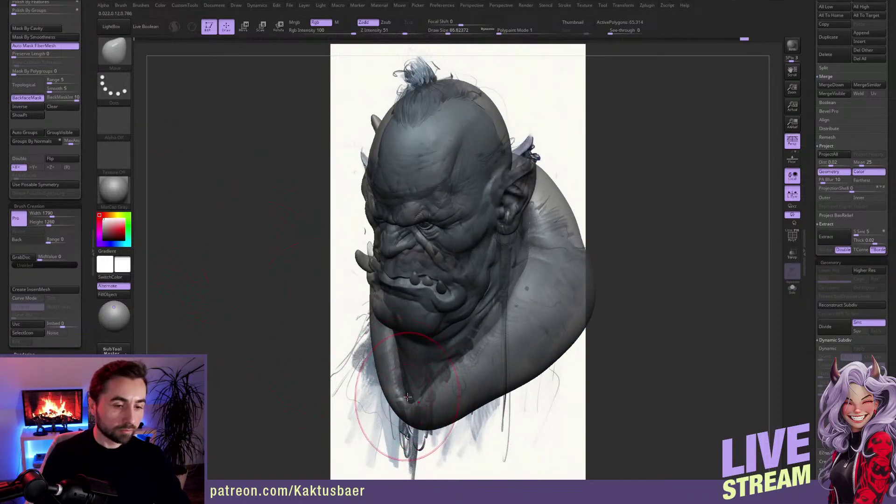
mouse_move(412, 406)
left_mouse_down()
mouse_move(427, 420)
mouse_move(452, 419)
left_mouse_up()
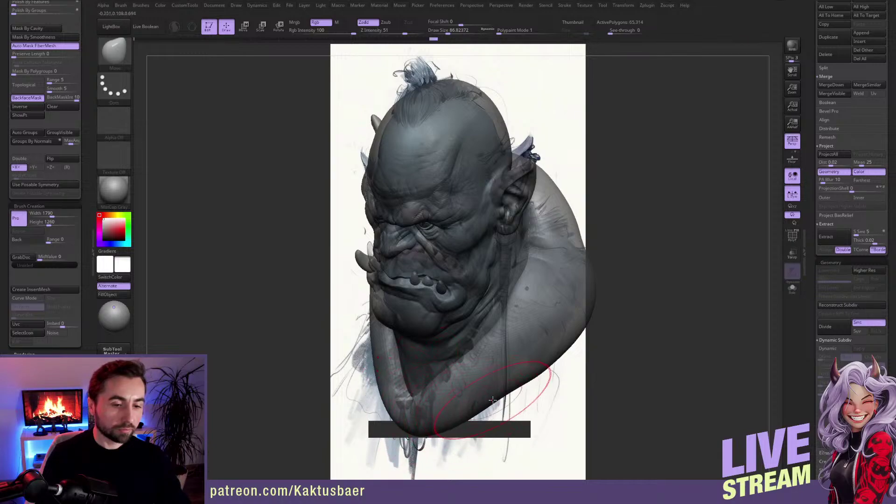
left_click_drag(511, 383, 536, 373)
right_click_drag(527, 340, 518, 318)
key("shift")
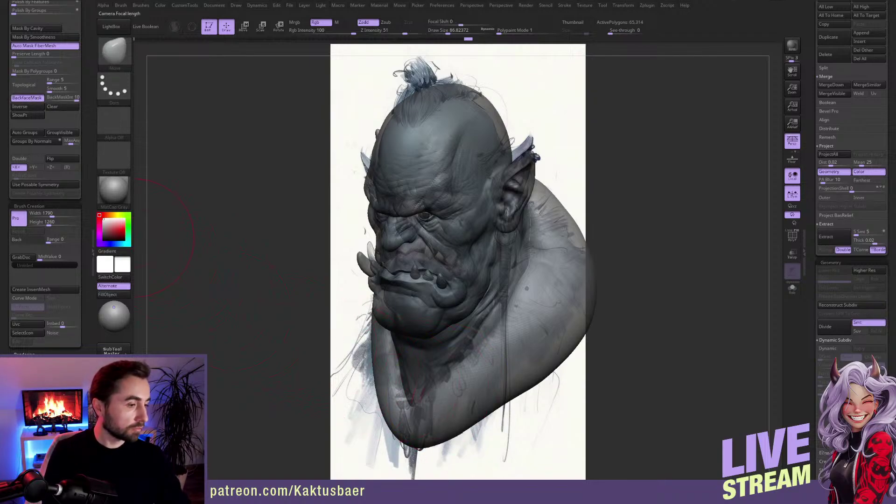
left_click(114, 371)
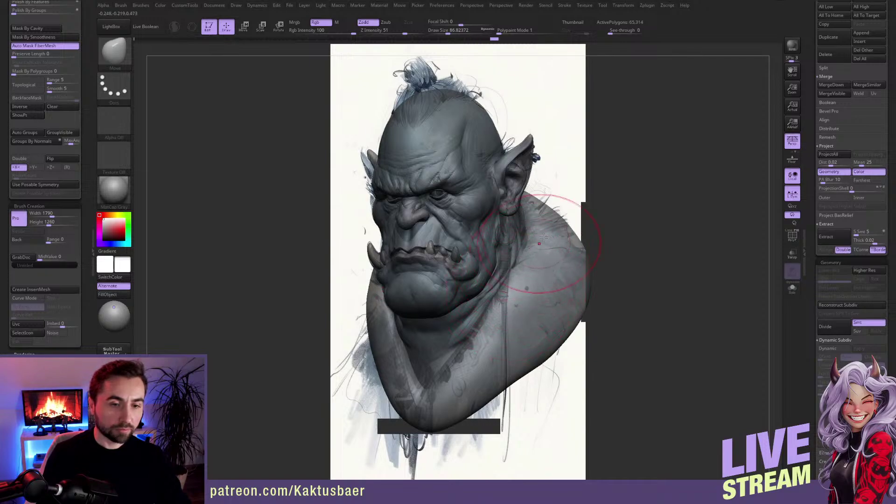
Step: Match the collar's shoulder silhouette to the painting with the Move brush at draw sizes of about 90 and 101
key("s")
left_click_drag(553, 229, 558, 228)
left_click_drag(562, 228, 555, 235)
key("s")
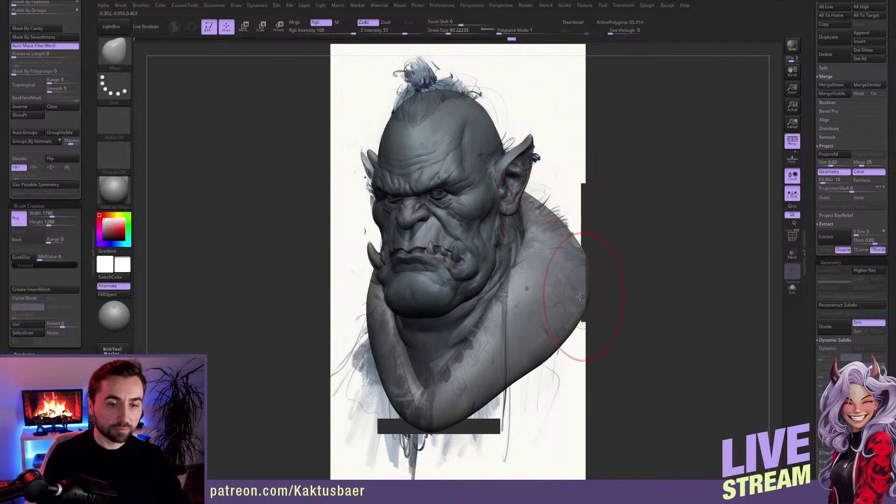
key("s")
mouse_move(579, 297)
left_mouse_down()
mouse_move(575, 320)
mouse_move(530, 350)
left_mouse_up()
key("s")
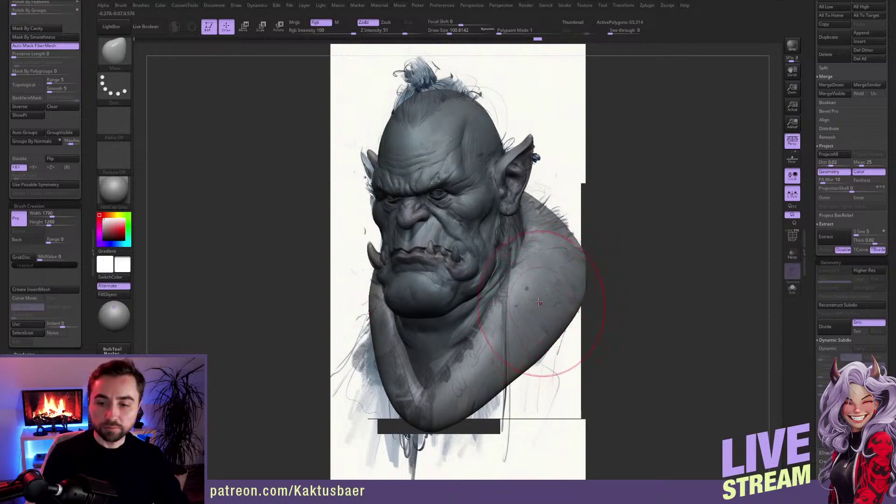
Step: Smooth the collar's shoulder and refine its inner edge behind the ear at draw sizes of about 51 and 44
key("shift")
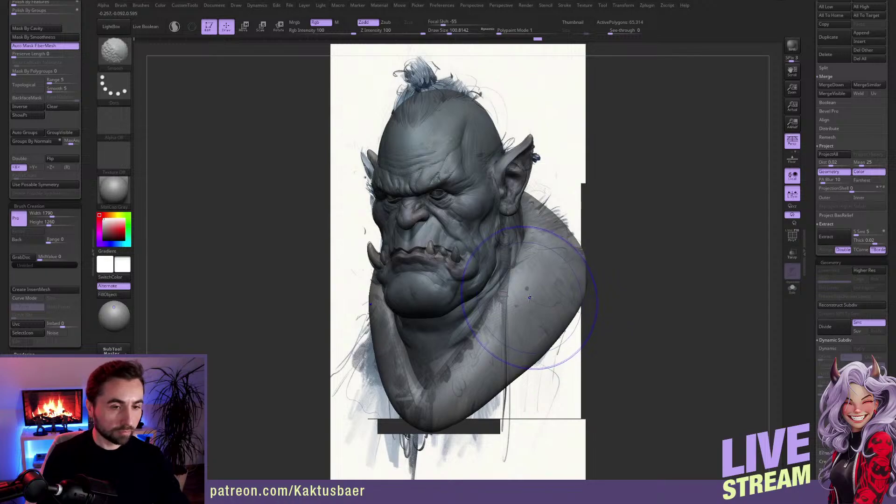
mouse_move(529, 297)
right_mouse_down()
mouse_move(571, 275)
mouse_move(567, 267)
mouse_move(551, 279)
right_mouse_up()
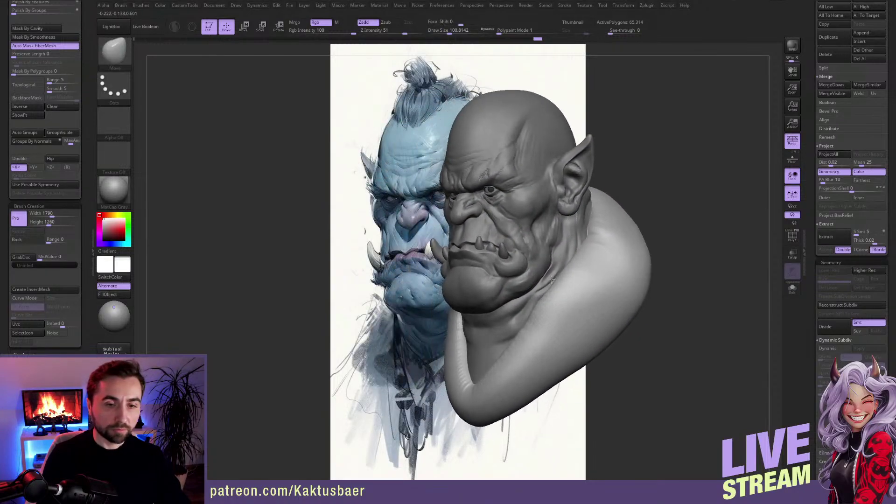
key("s")
left_click_drag(589, 253, 584, 254)
mouse_move(584, 253)
right_mouse_down()
mouse_move(577, 259)
mouse_move(588, 222)
right_mouse_up()
key("bracketleft")
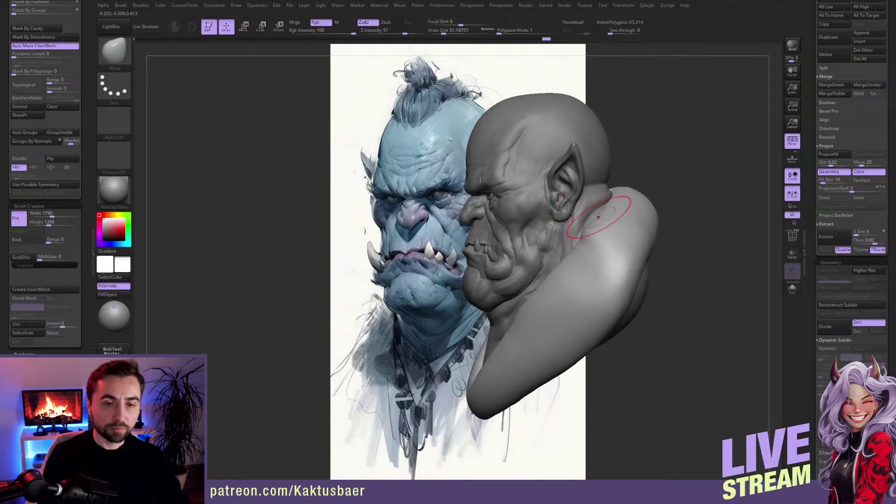
key("shift")
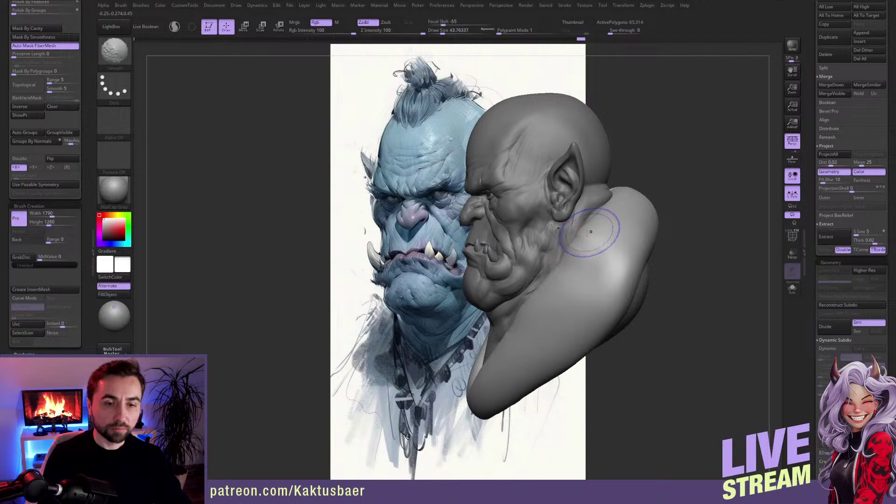
right_click_drag(564, 265, 578, 267)
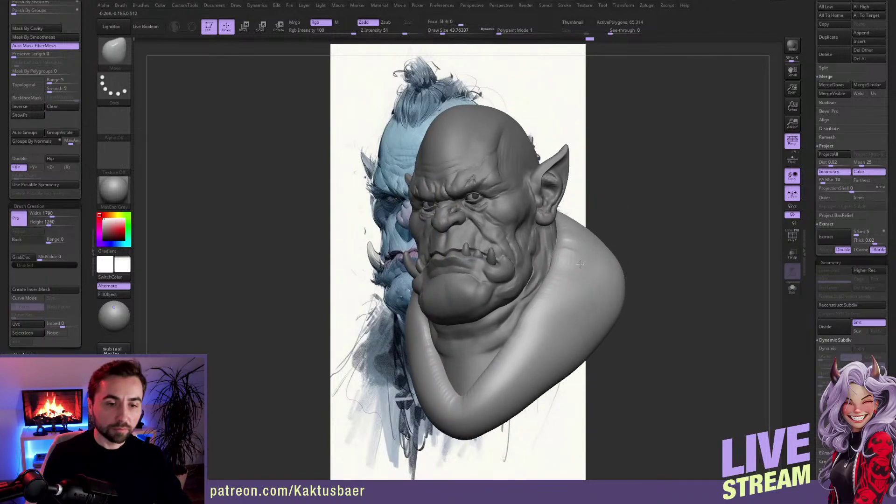
Step: Make the head the active subtool, choose the ClayBuildup brush, and clear the mask covering the face
right_click_drag(519, 330, 590, 296, "alt")
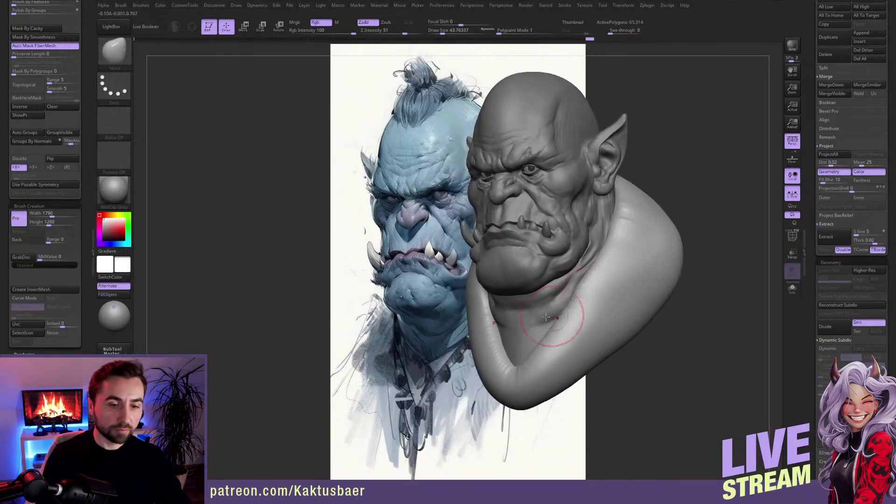
right_click_drag(536, 322, 525, 336)
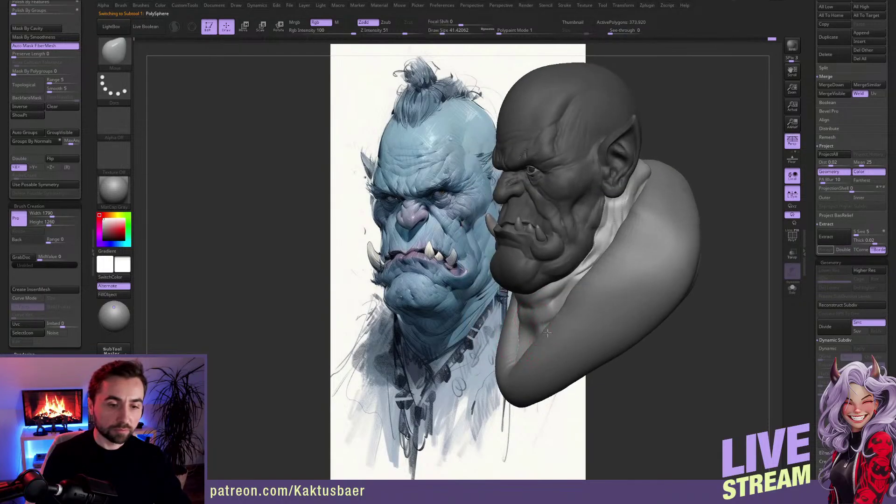
mouse_move(547, 332)
right_mouse_down()
mouse_move(544, 340)
mouse_move(511, 306)
right_mouse_up()
key("b")
key("c")
key("b")
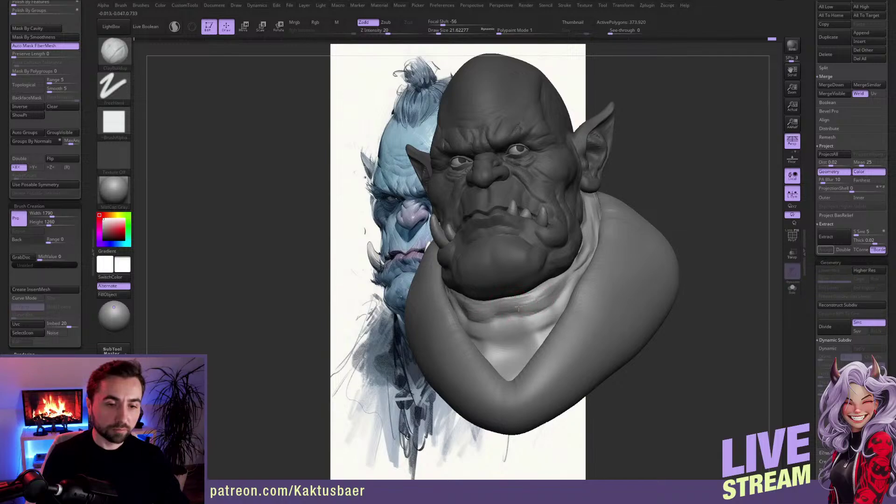
right_click_drag(528, 301, 527, 287)
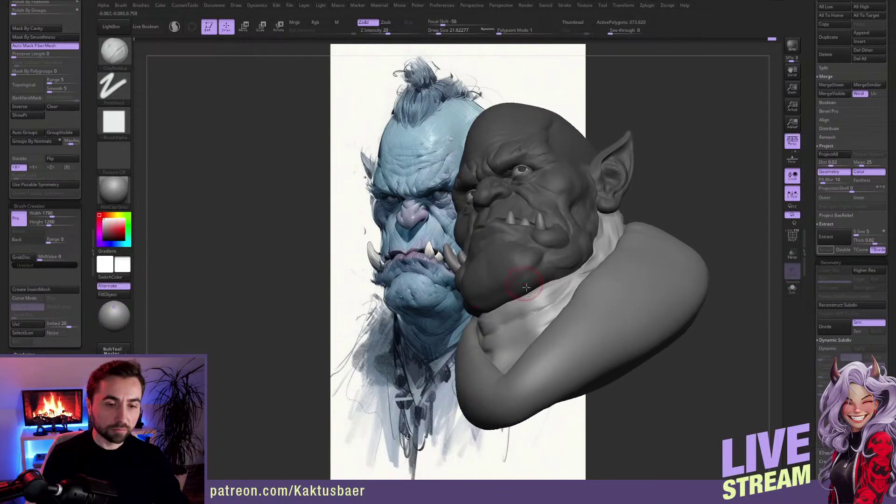
left_click_drag(680, 191, 695, 205, "ctrl")
Step: Build up the skin folds beneath the chin and jaw with ClayBuildup at a draw size of about 21.6
right_click_drag(543, 294, 536, 303, "ctrl")
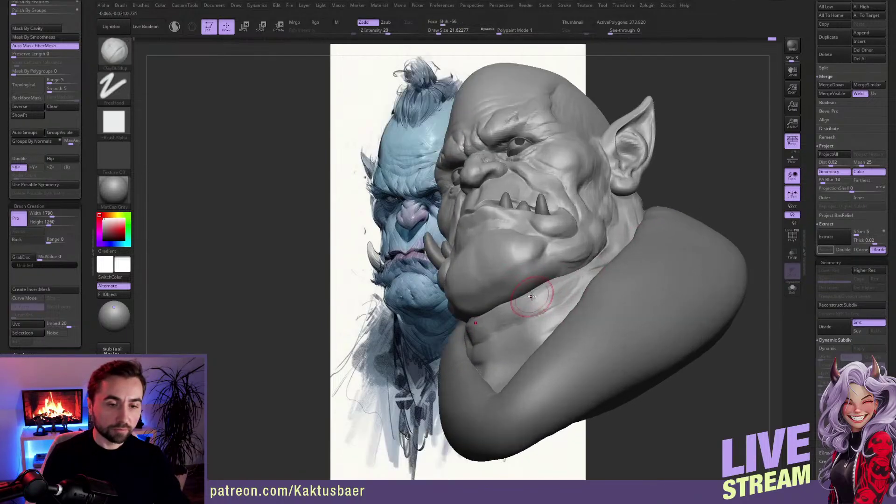
key("s")
left_click_drag(531, 295, 529, 295)
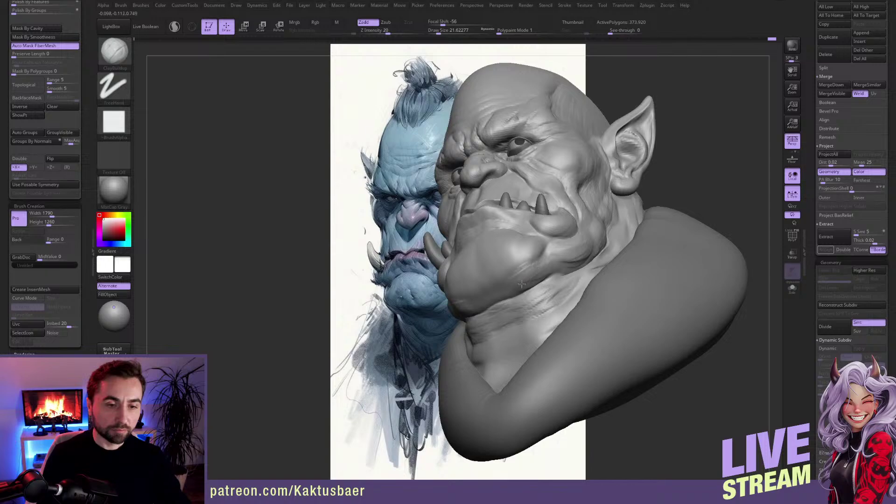
right_click_drag(528, 275, 522, 247)
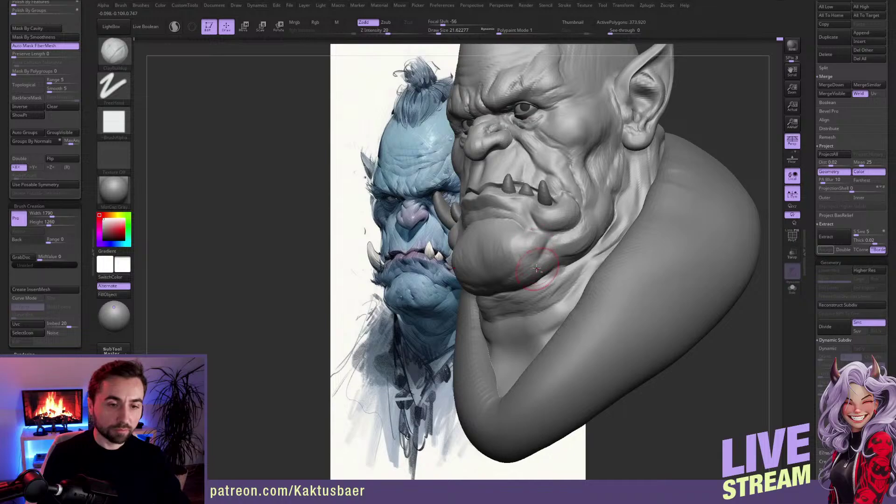
mouse_move(536, 267)
right_mouse_down("ctrl")
mouse_move(524, 237)
mouse_move(530, 252)
mouse_move(541, 240)
mouse_move(546, 277)
mouse_move(515, 285)
right_mouse_up("ctrl")
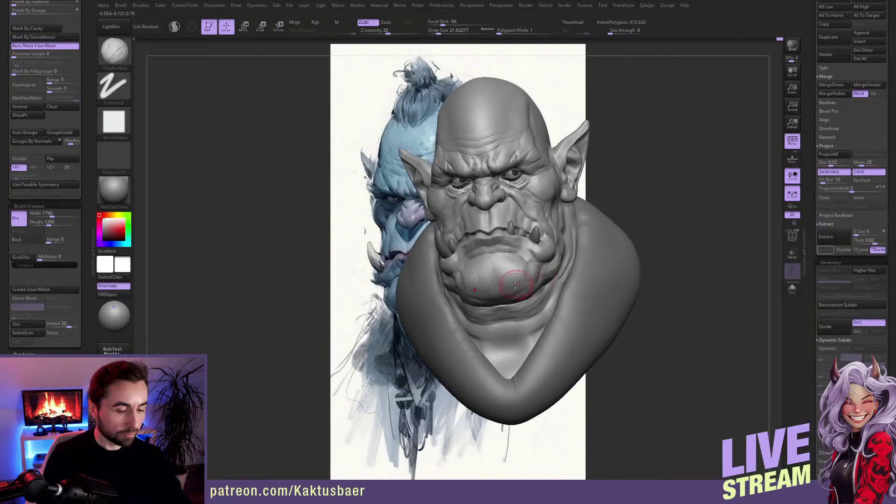
Step: Adjust the chin and the folds beneath the jaw with the Move brush at draw sizes of about 39 and 29
key("b")
key("m")
key("v")
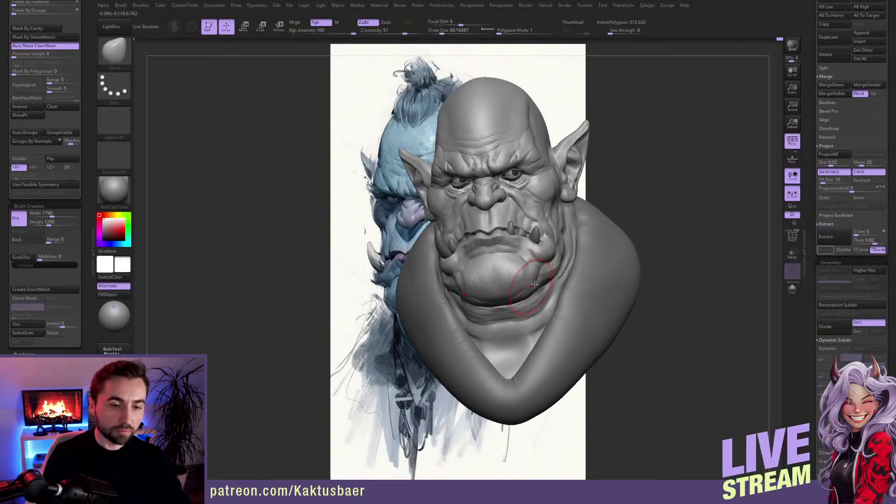
mouse_move(521, 278)
right_mouse_down()
mouse_move(507, 278)
mouse_move(519, 268)
right_mouse_up()
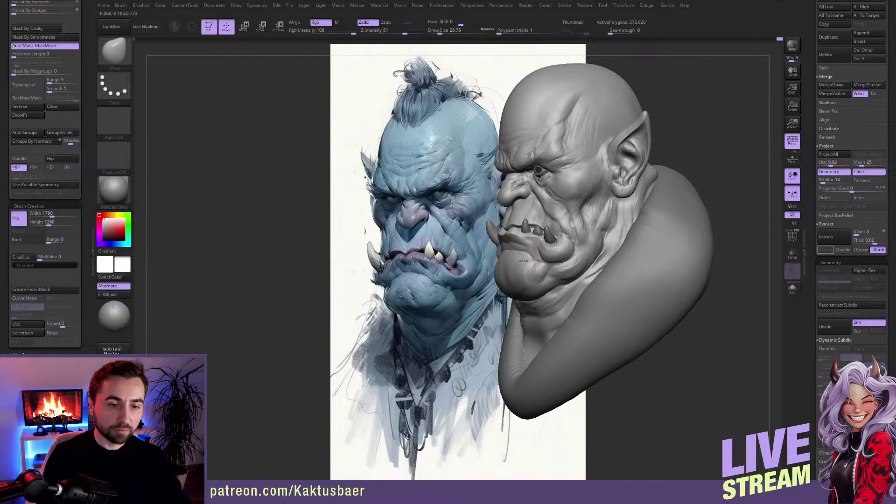
mouse_move(520, 270)
right_mouse_down()
mouse_move(540, 295)
mouse_move(526, 279)
mouse_move(527, 324)
right_mouse_up()
mouse_move(560, 237)
right_mouse_down()
mouse_move(532, 161)
mouse_move(518, 151)
mouse_move(591, 160)
mouse_move(606, 154)
mouse_move(600, 146)
right_mouse_up()
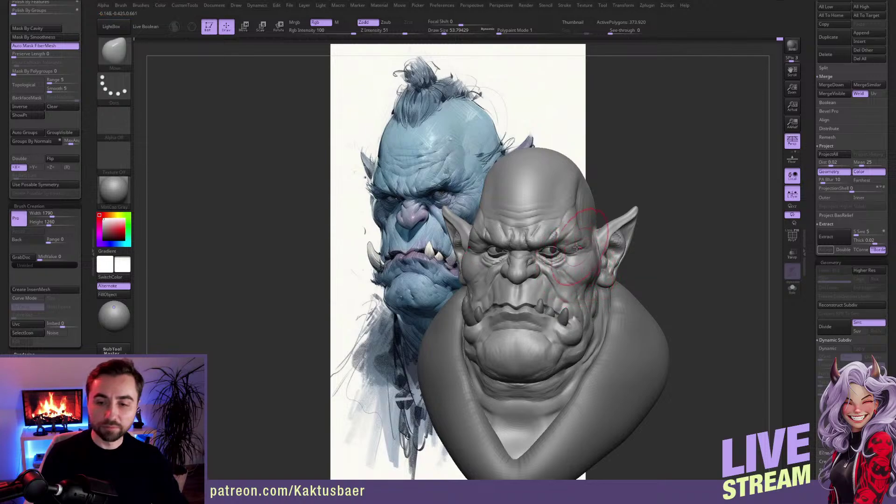
Step: Reduce the Move brush's draw size to about 25 and save the project with the orc facing three-quarter beside the concept painting
right_click_drag(584, 246, 561, 240)
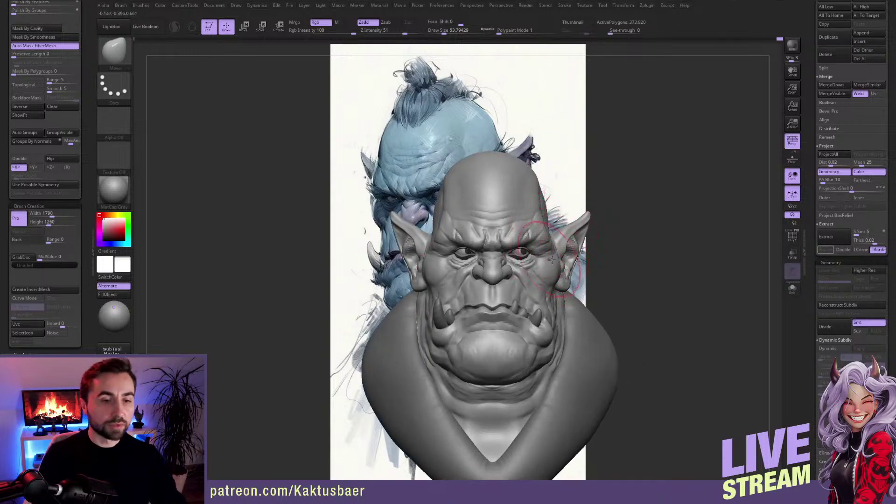
key("bracketleft")
mouse_move(530, 219)
right_mouse_down("alt")
mouse_move(511, 213)
mouse_move(511, 229)
right_mouse_up("alt")
mouse_move(548, 260)
right_mouse_down()
mouse_move(627, 267)
mouse_move(657, 291)
right_mouse_up()
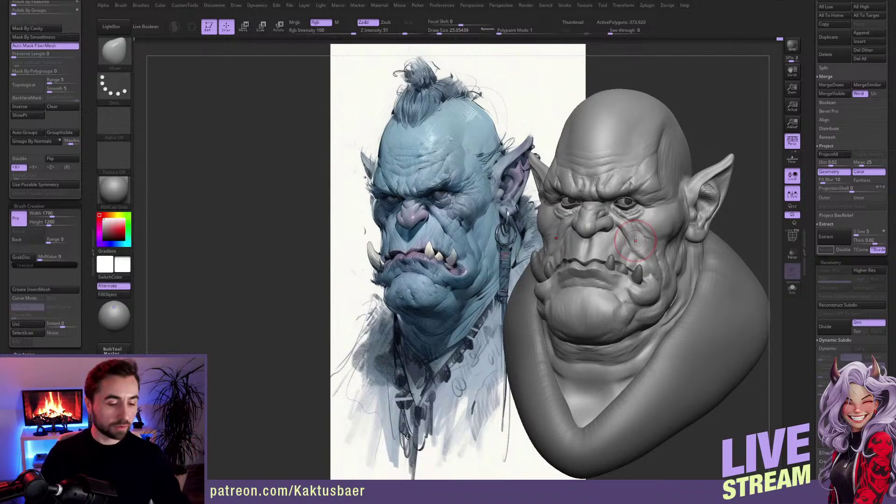
key("ctrl")
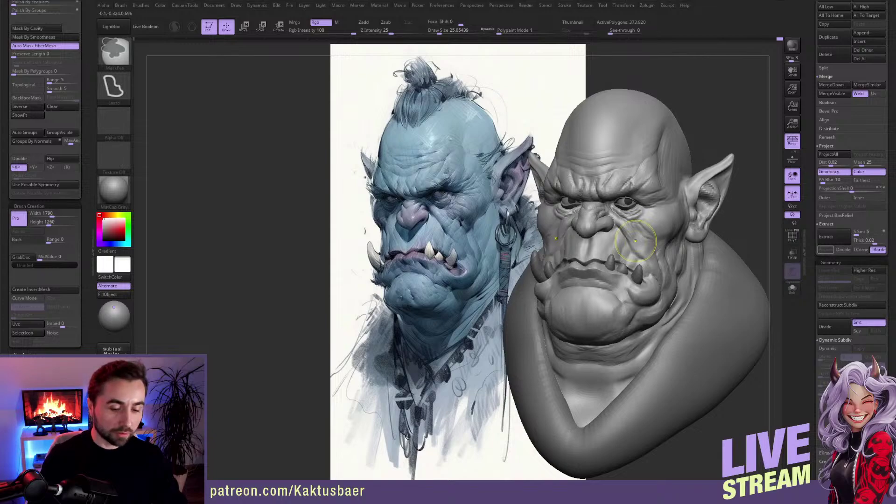
key("ctrl+s")
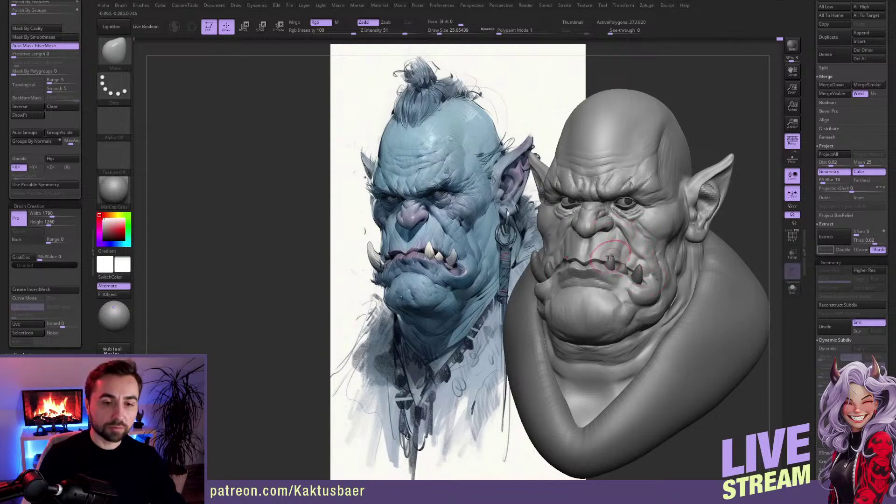
Step: Set the Move brush's draw size to 28.75 for adjusting the jaw corner below the lower tusk
right_click_drag(611, 249, 615, 248, "ctrl")
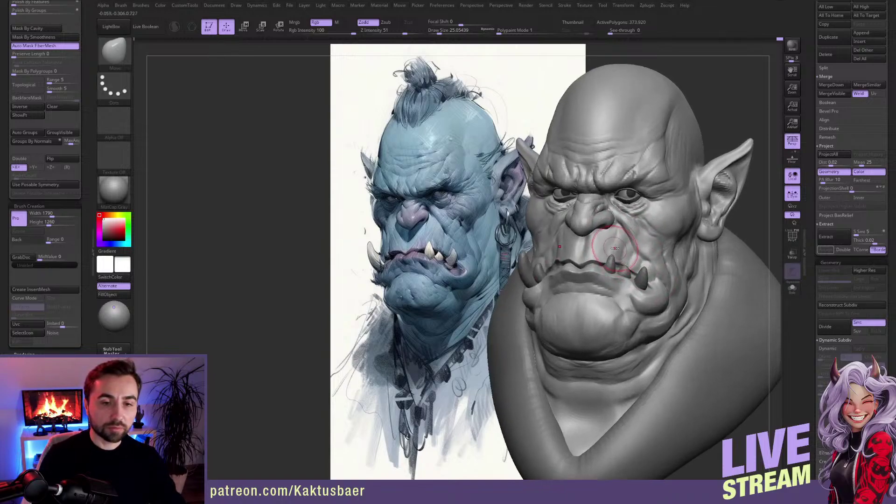
key("bracketright")
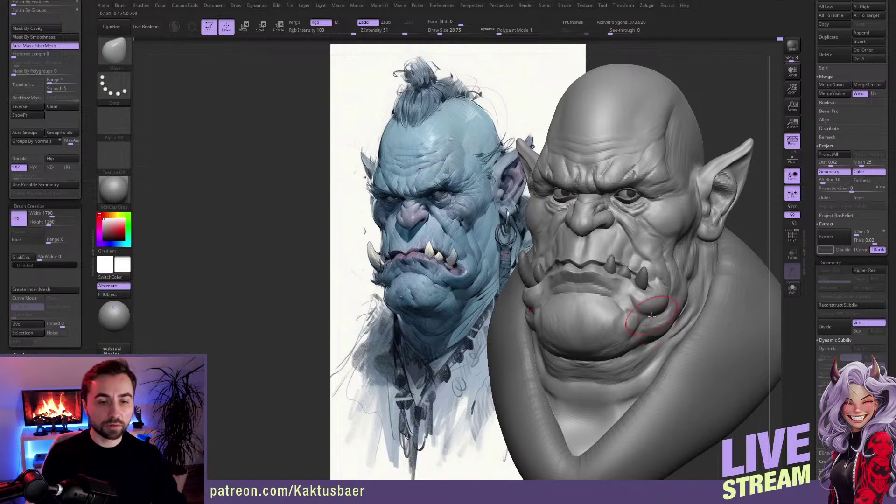
right_click_drag(661, 326, 661, 328)
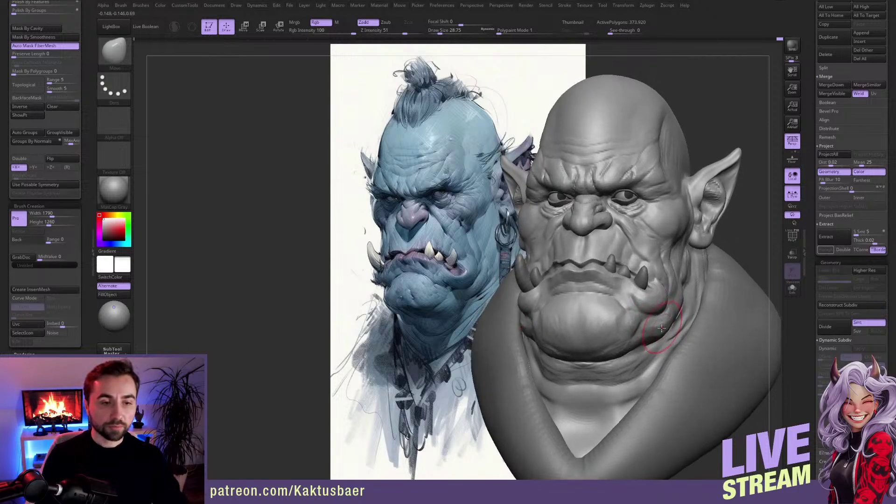